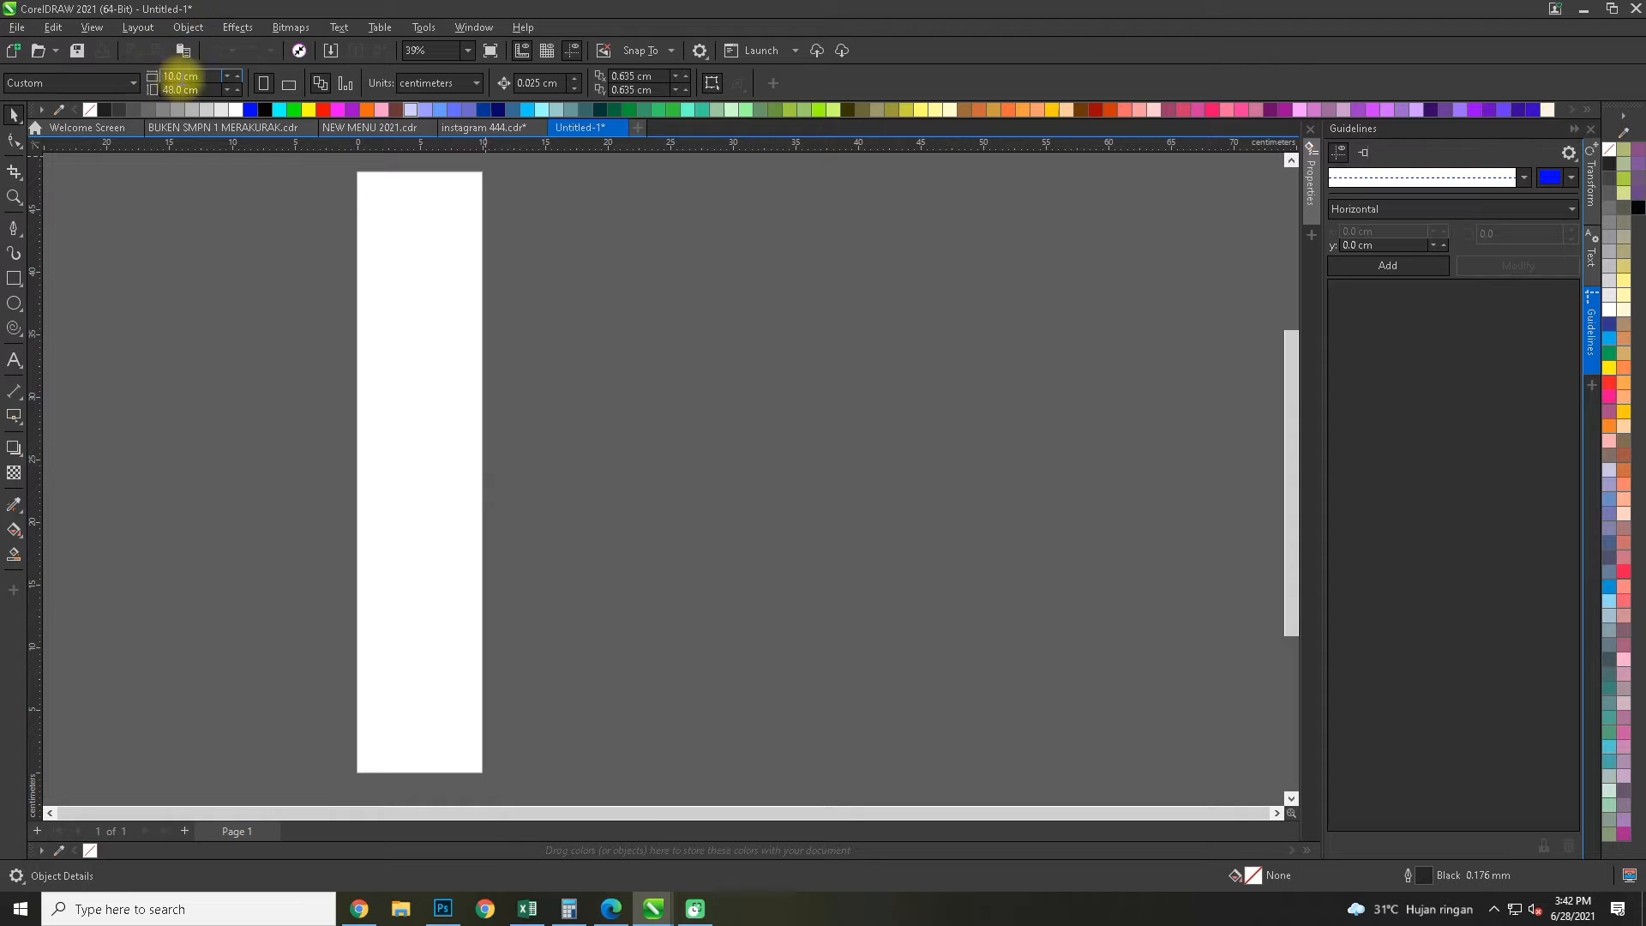
Set the page size to 10 × 10 cm and add a rectangle covering the whole page
text(10cm10cm)
key(Return)
scroll(382, 451, up, 5)
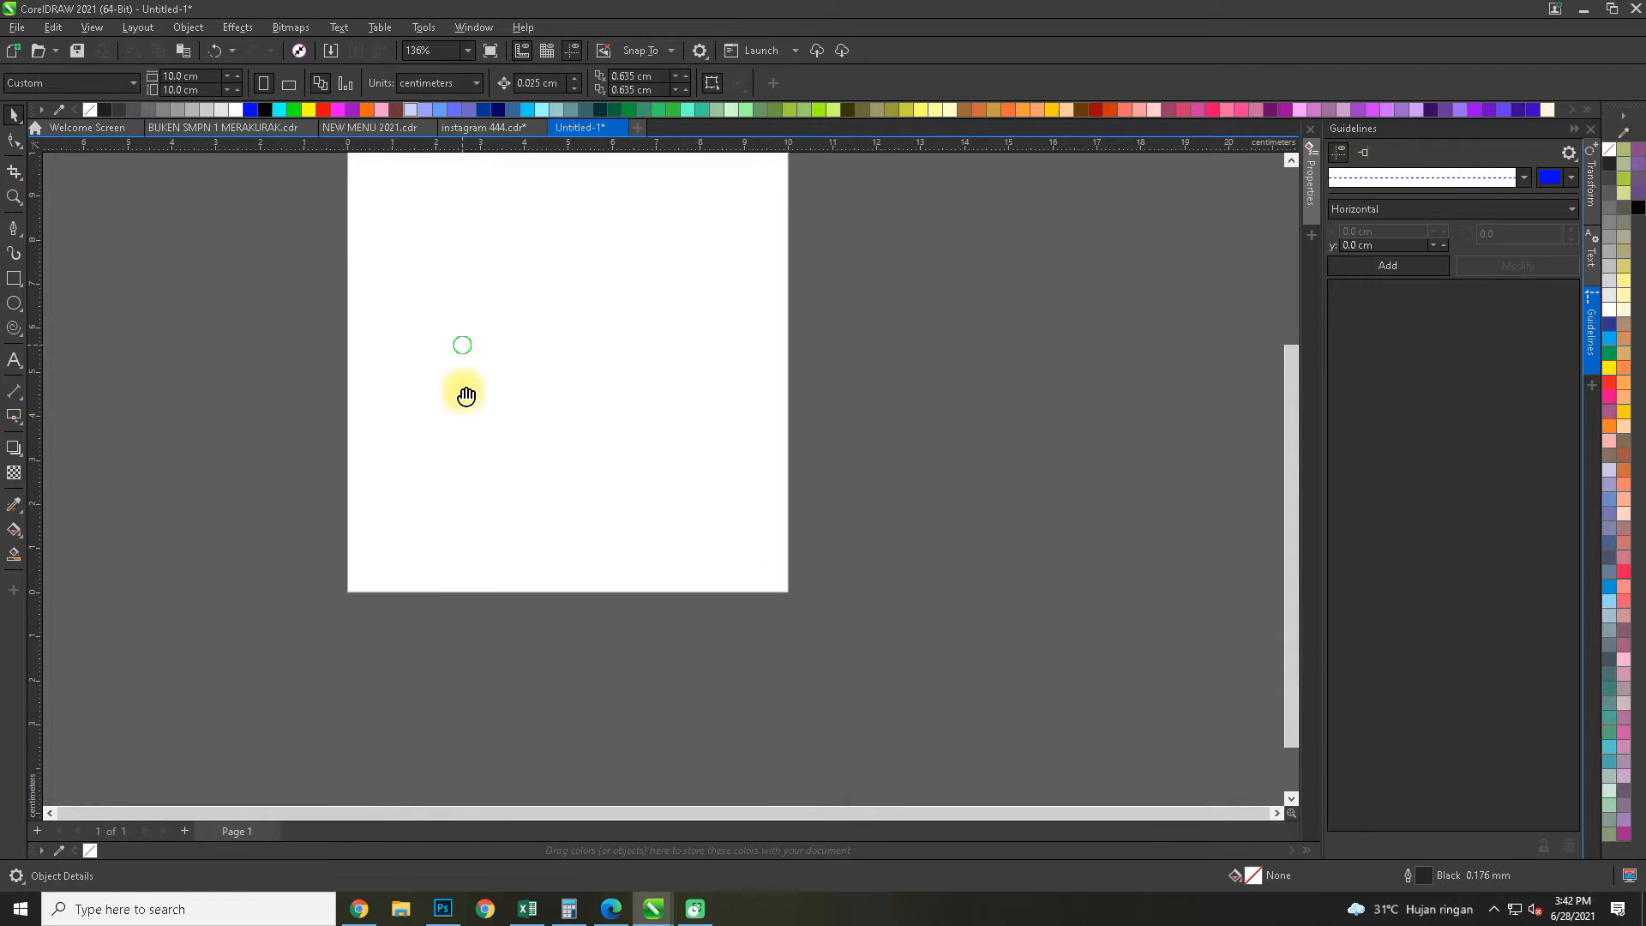
double_click(14, 278)
click(333, 348)
drag(339, 349, 372, 338)
Copy the RaiyanStore logo from the Raiyan Safron design in instagram 444.cdr into the Untitled-1 document
click(483, 127)
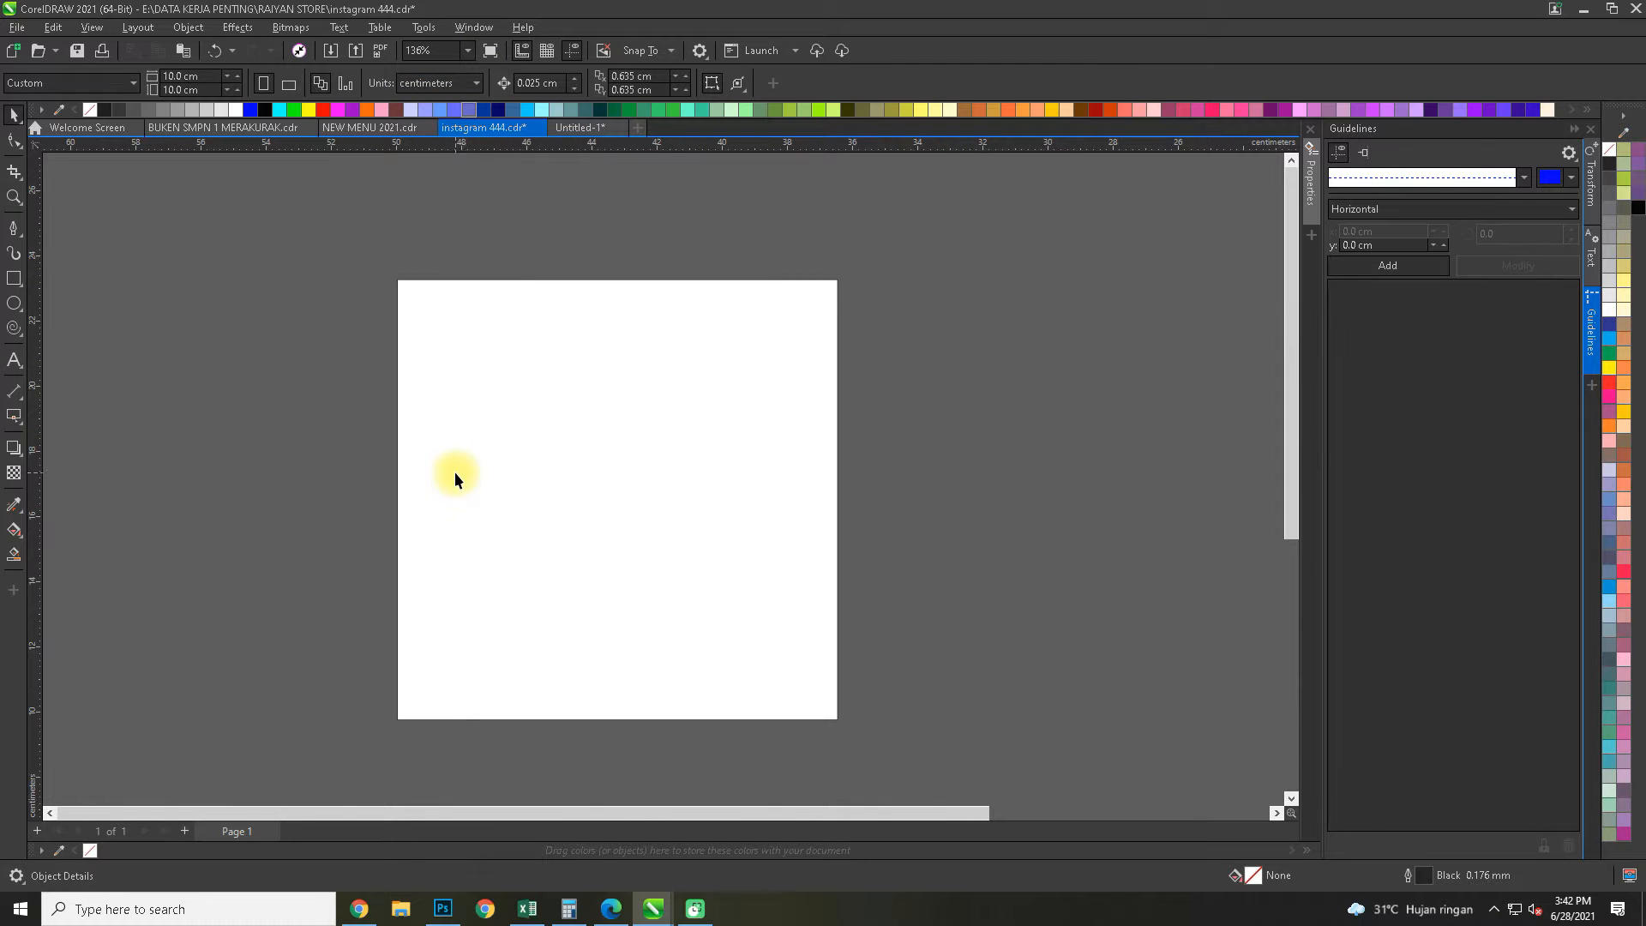
scroll(670, 451, up, 5)
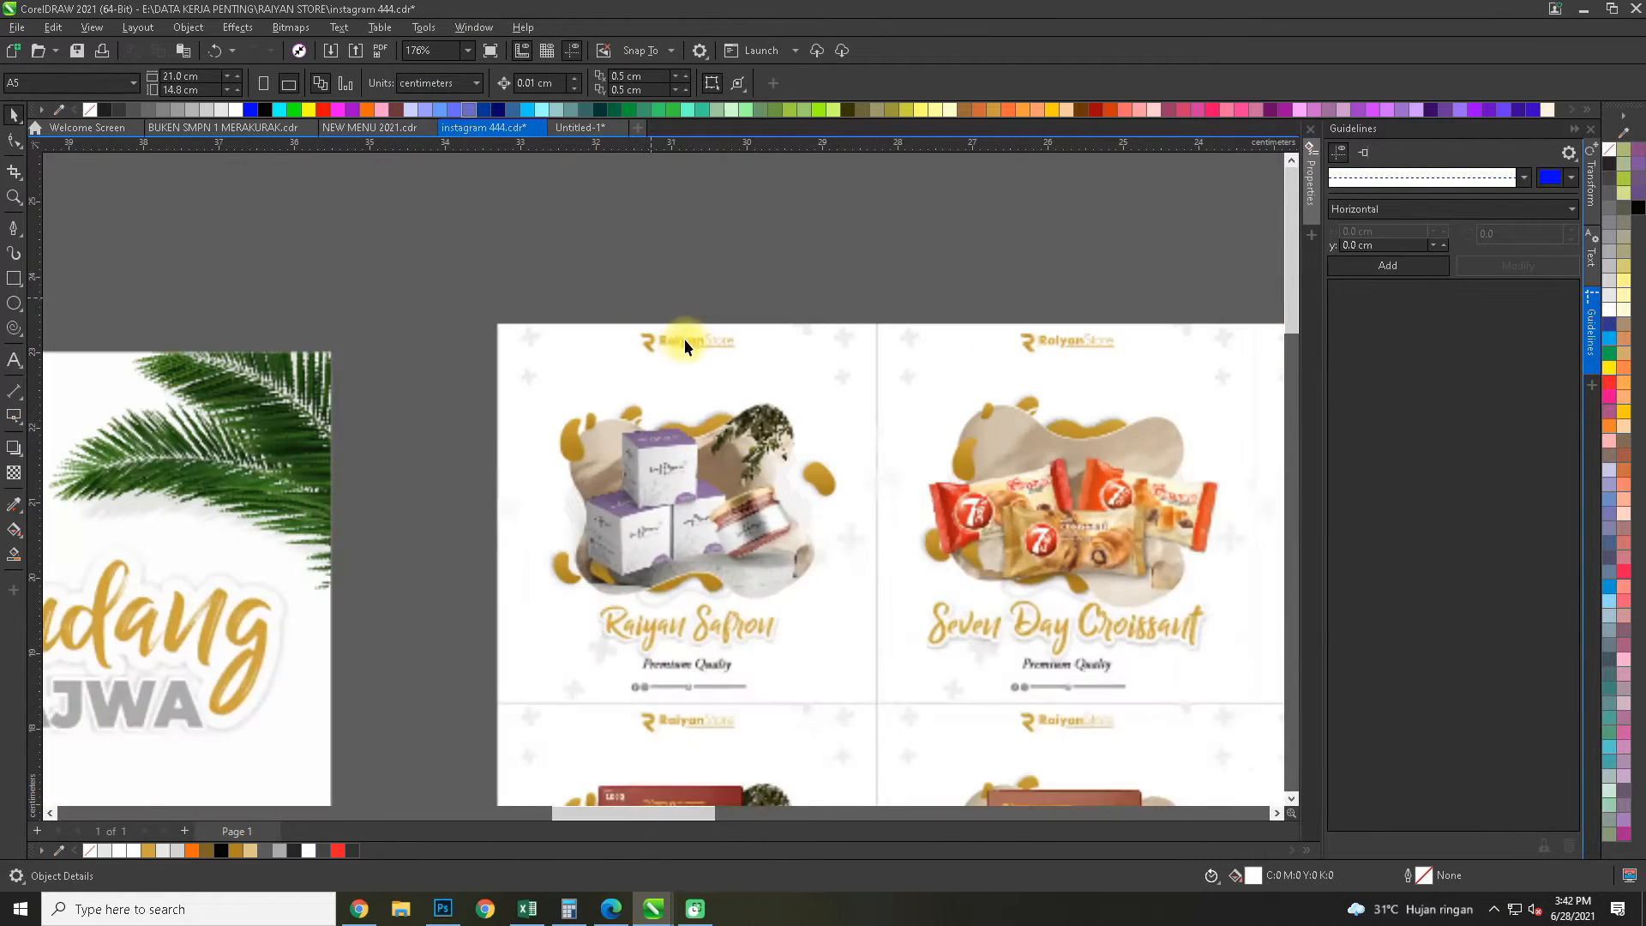
click(684, 345)
ctrl+click(725, 353)
key(ctrl+c)
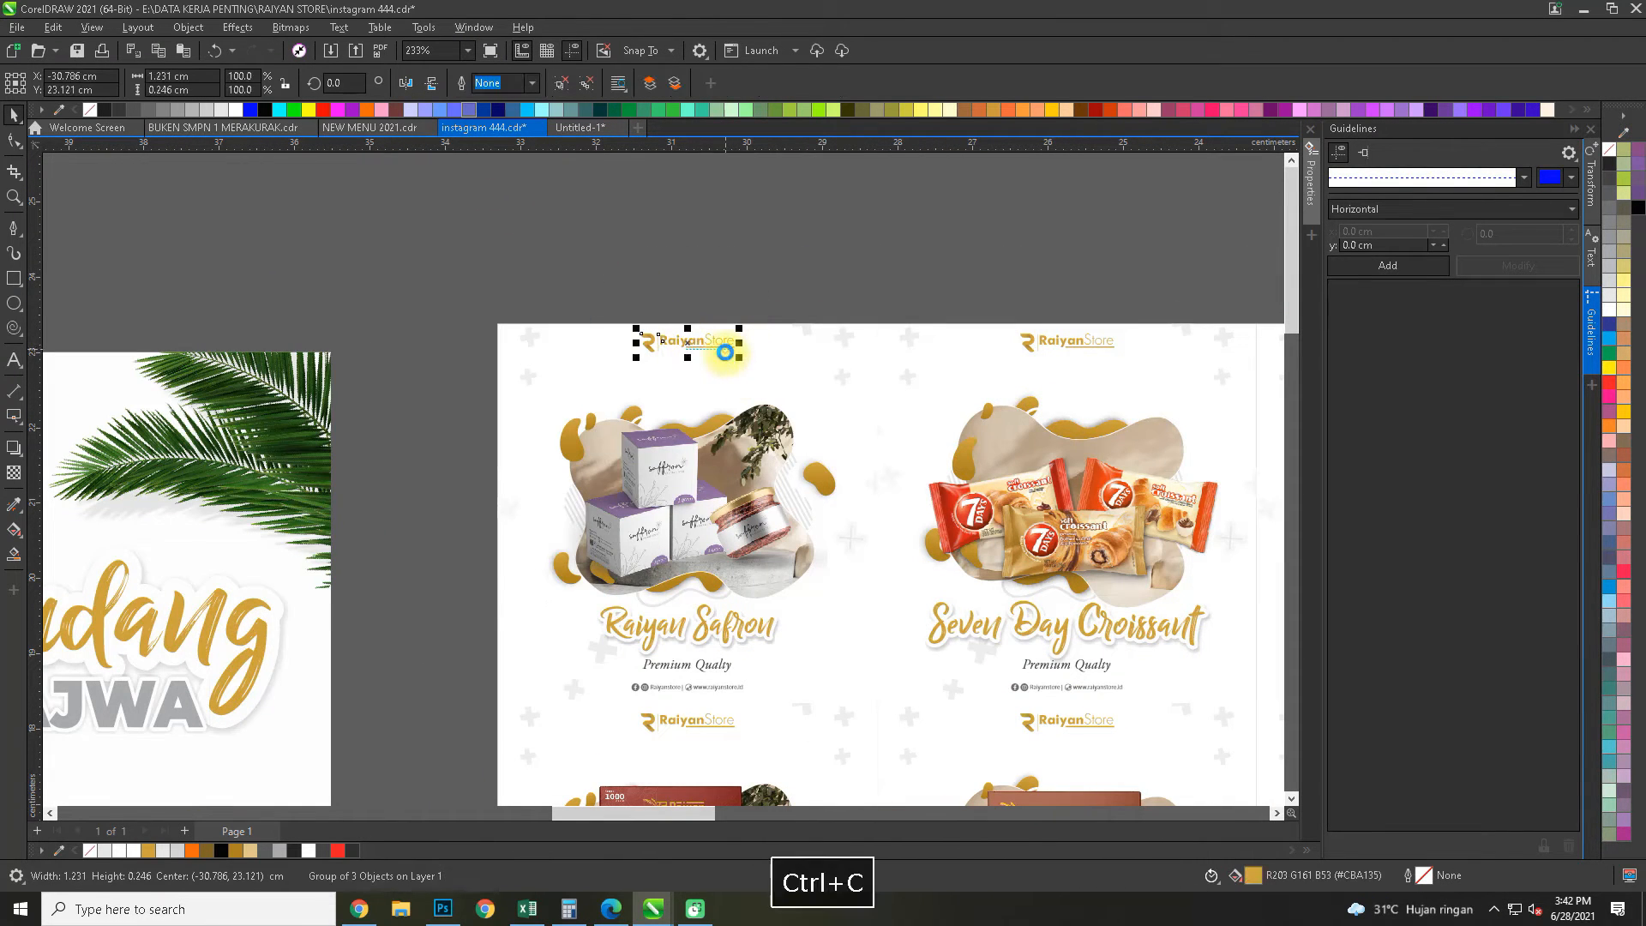
click(578, 127)
key(ctrl+v)
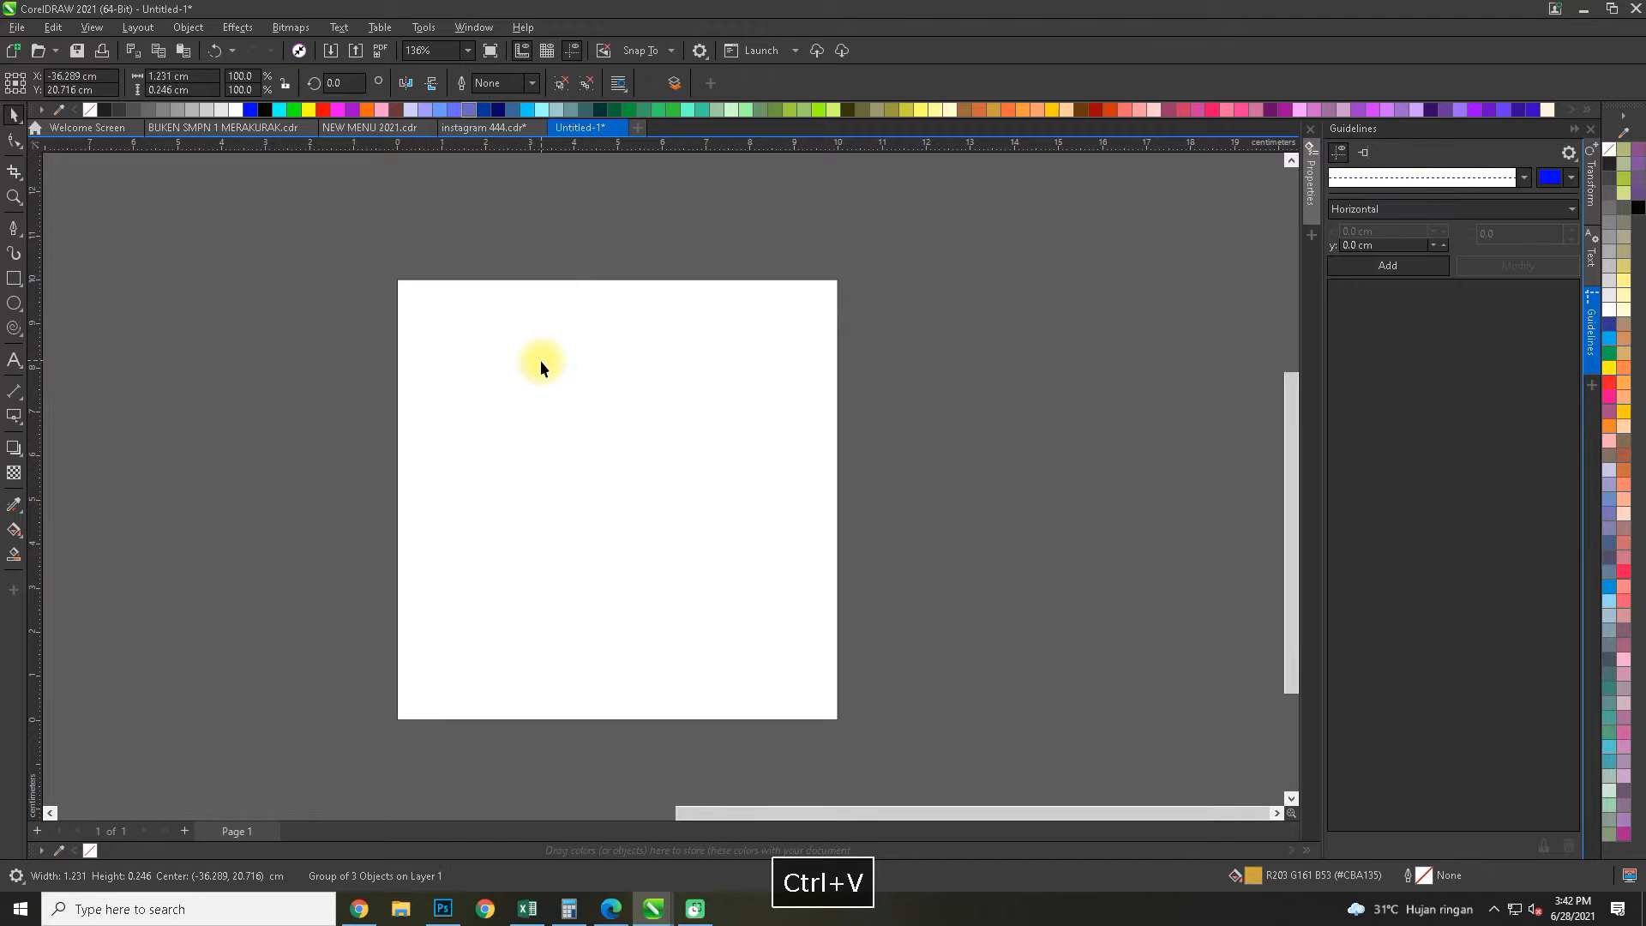
Move the pasted logo onto the page, centre it horizontally near the top edge and scale it to about 2.8 cm wide
scroll(633, 382, down, 5)
drag(278, 320, 693, 495)
scroll(652, 436, up, 7)
key(ctrl+g)
shift+click(804, 518)
key(c)
click(811, 312)
drag(821, 439, 882, 383)
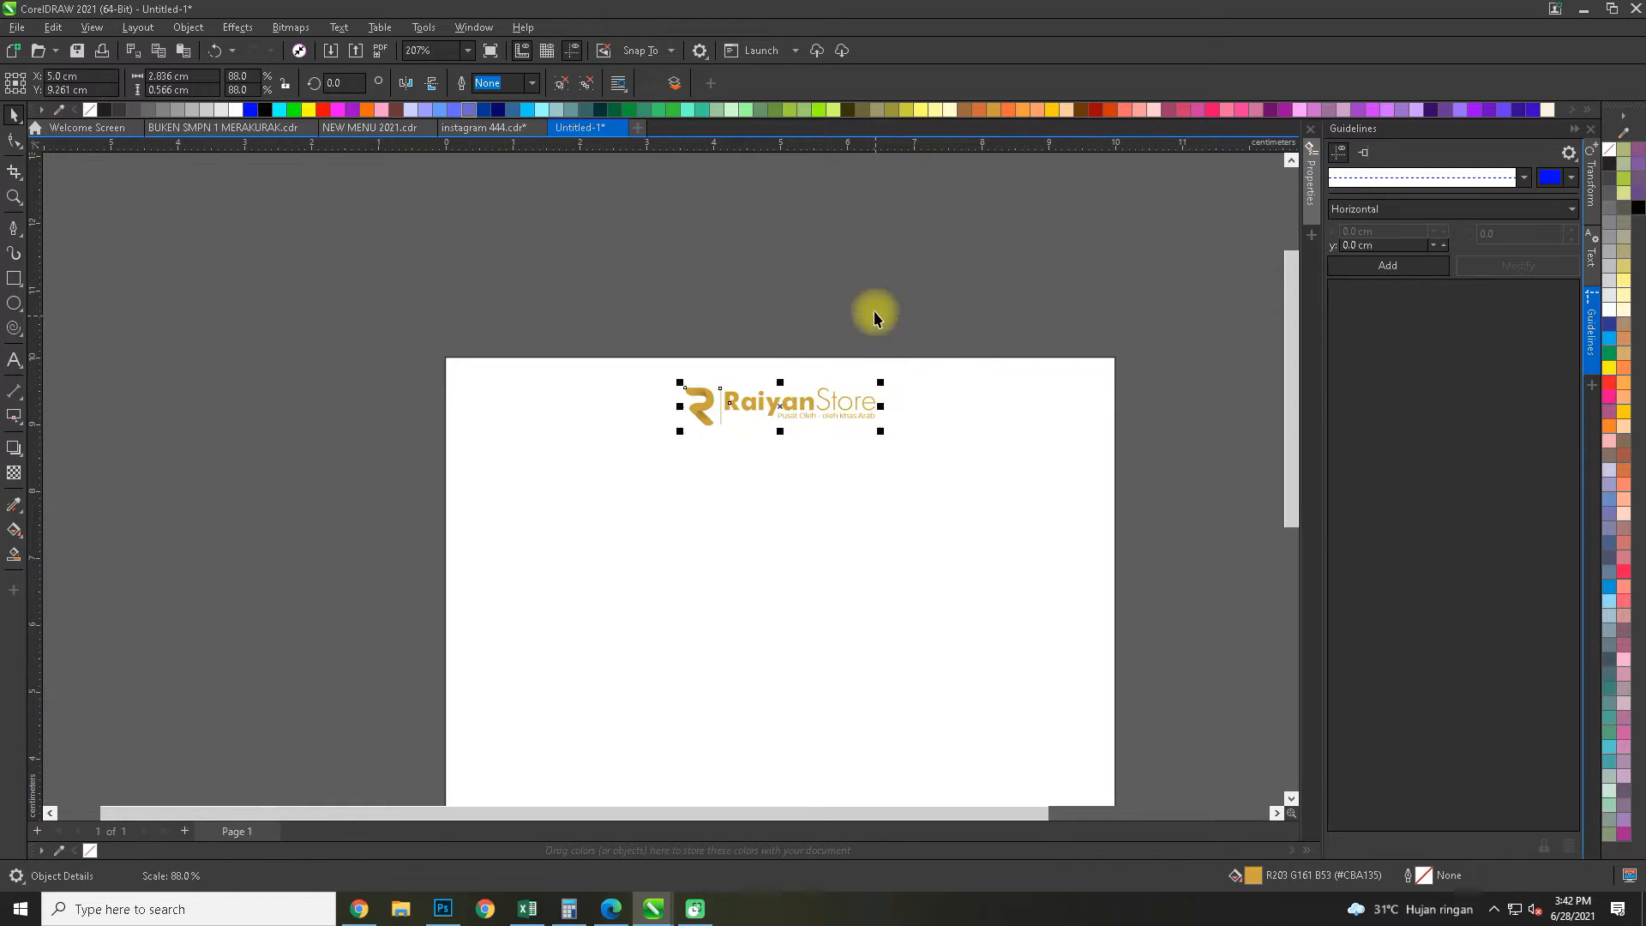
click(875, 314)
Remove the outline from the page-sized rectangle
drag(894, 543, 599, 430)
click(599, 430)
right_click(1610, 151)
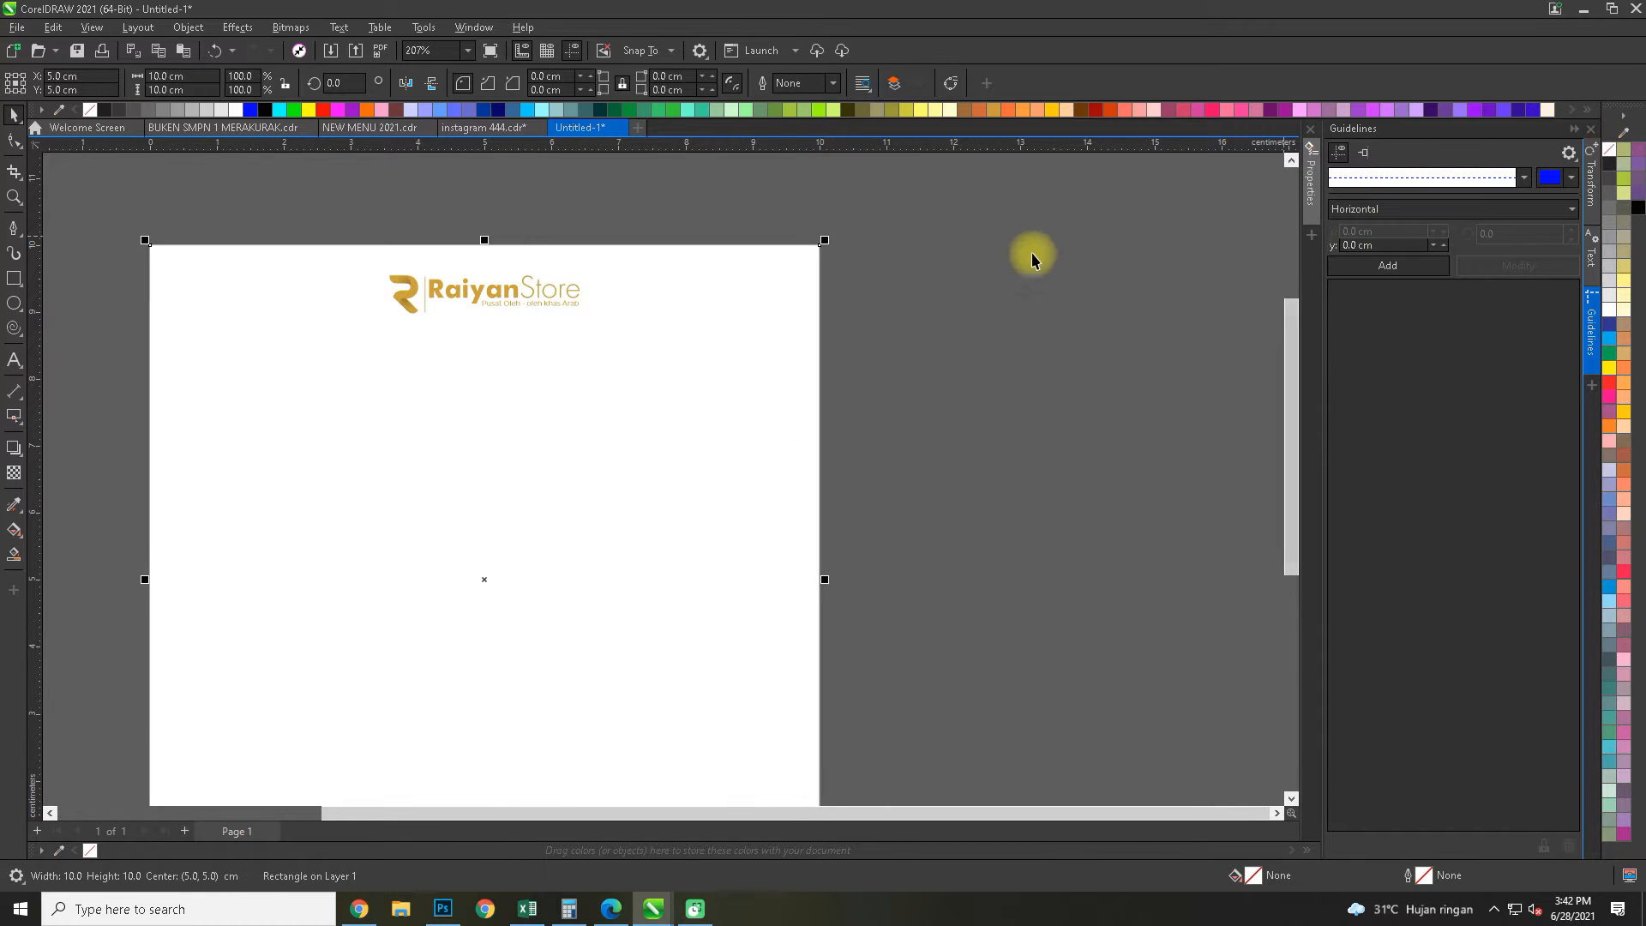
click(368, 172)
Copy the social media and website line below the Raiyan Safron design in instagram 444.cdr into Untitled-1
click(473, 129)
drag(719, 737, 665, 363)
click(626, 310)
scroll(573, 328, up, 1)
key(ctrl+c)
click(591, 127)
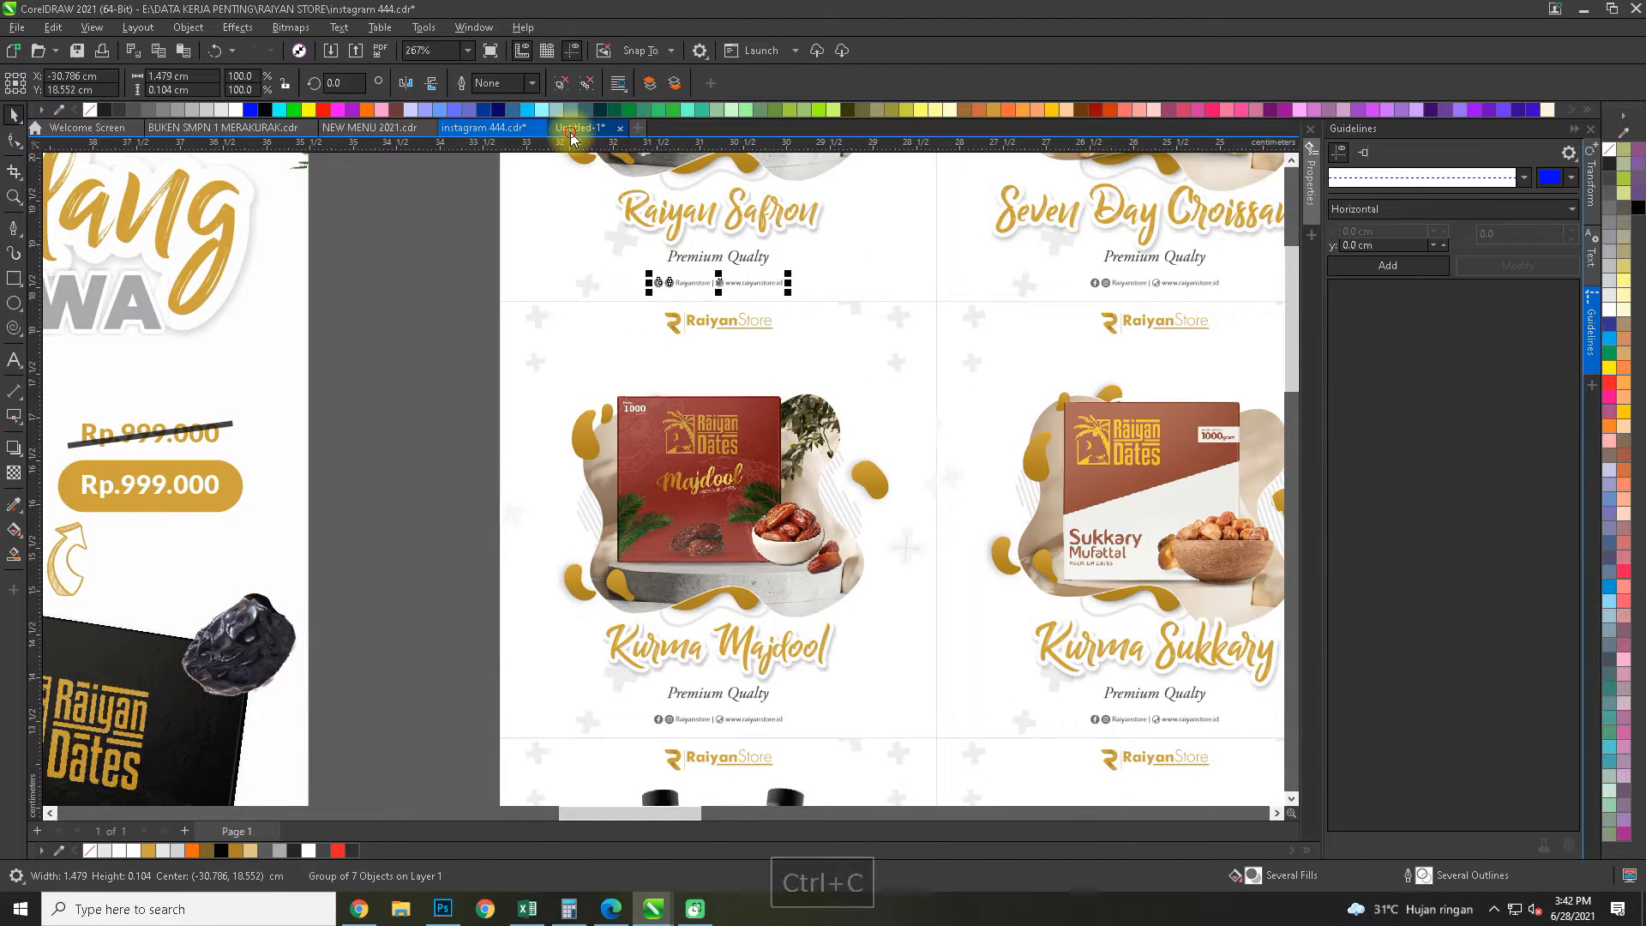
key(ctrl+v)
Bring the pasted social media and website line onto the page and centre it horizontally near the bottom edge
scroll(619, 460, down, 4)
click(619, 464)
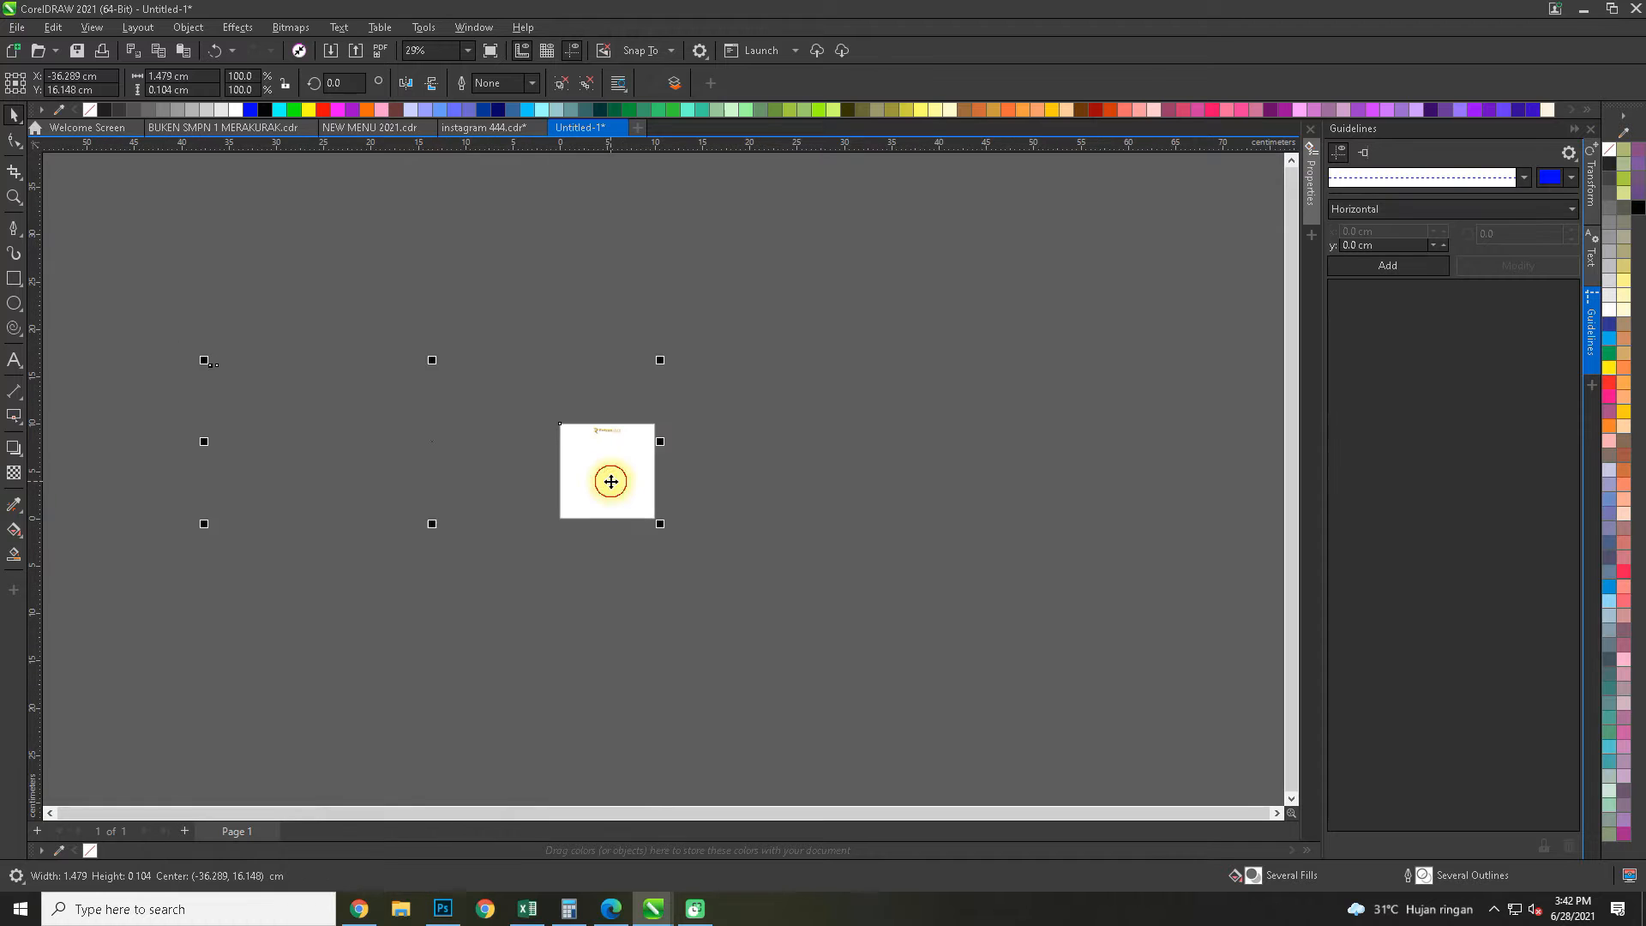
scroll(602, 481, up, 2)
click(608, 477)
drag(636, 495, 643, 646)
scroll(630, 484, up, 4)
scroll(614, 537, up, 5)
drag(698, 489, 696, 483)
click(1065, 506)
scroll(1029, 504, down, 5)
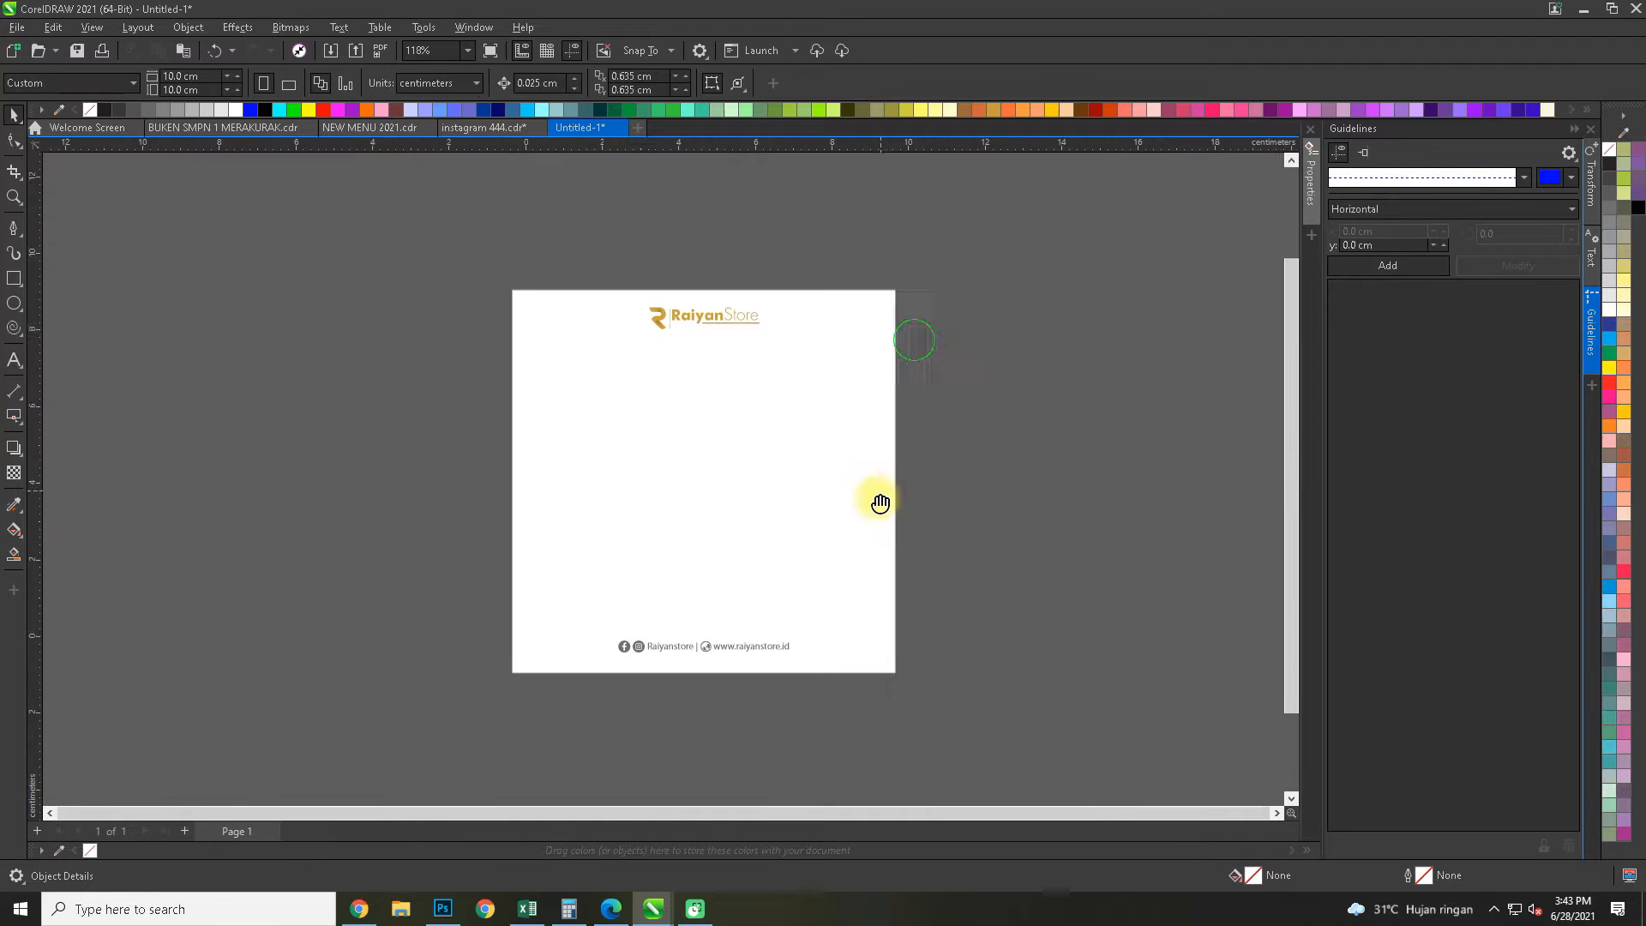
Switch to Photoshop and hide Layer 1 and Layer 2, leaving only the bee layer shown
click(440, 907)
key(space)
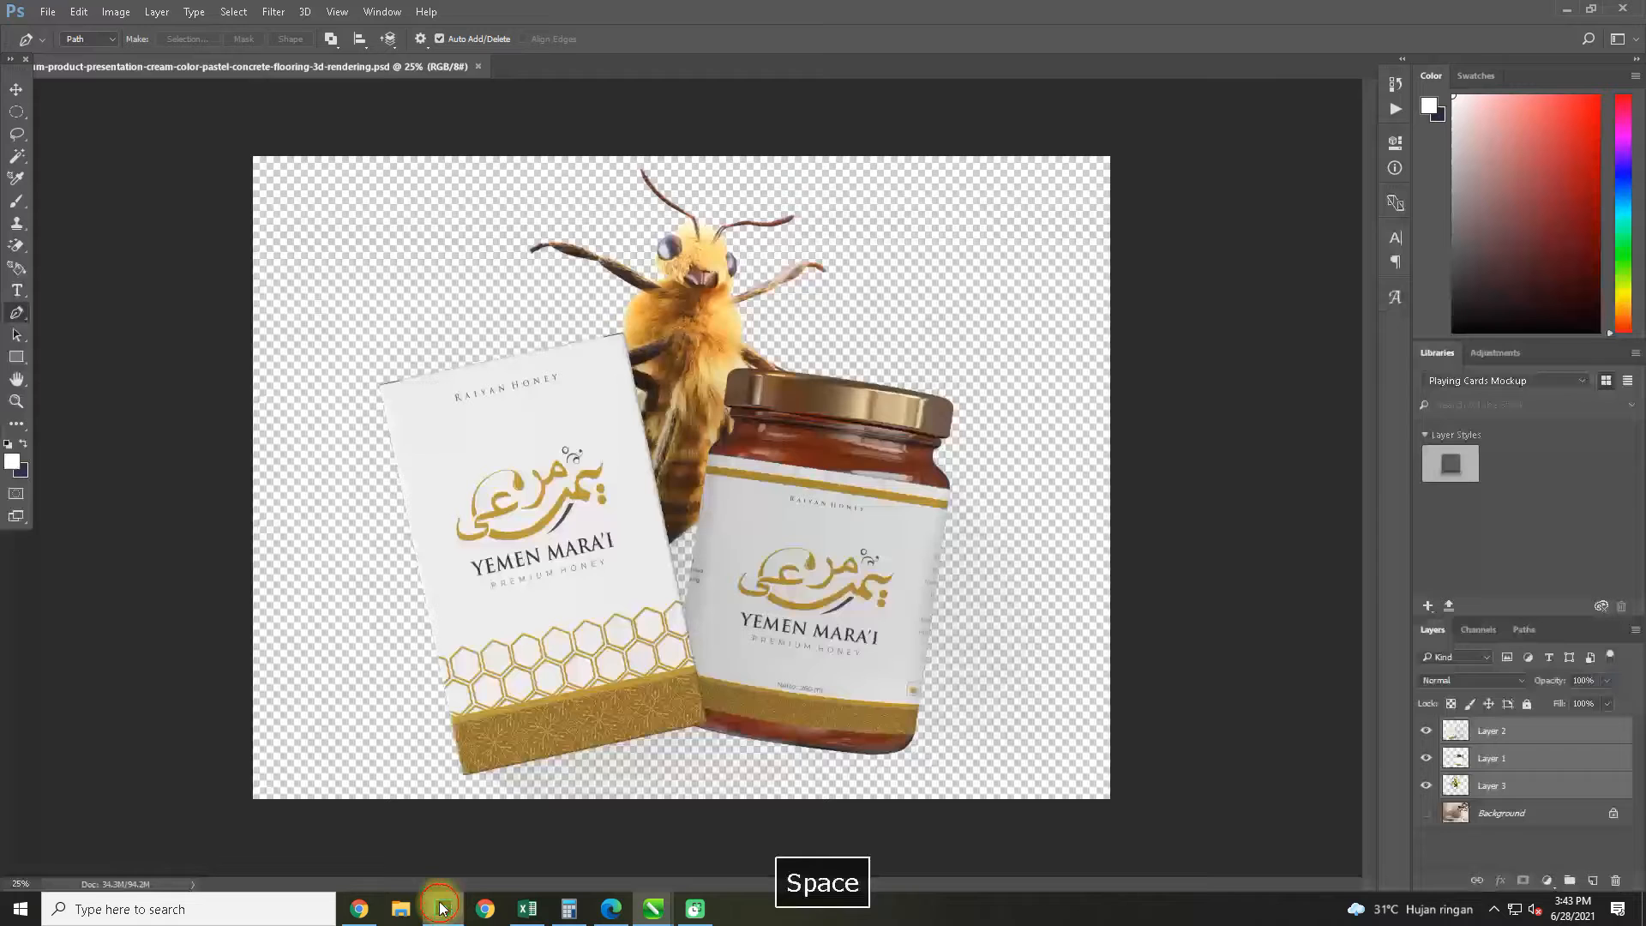
click(1427, 787)
click(1427, 787)
click(1427, 759)
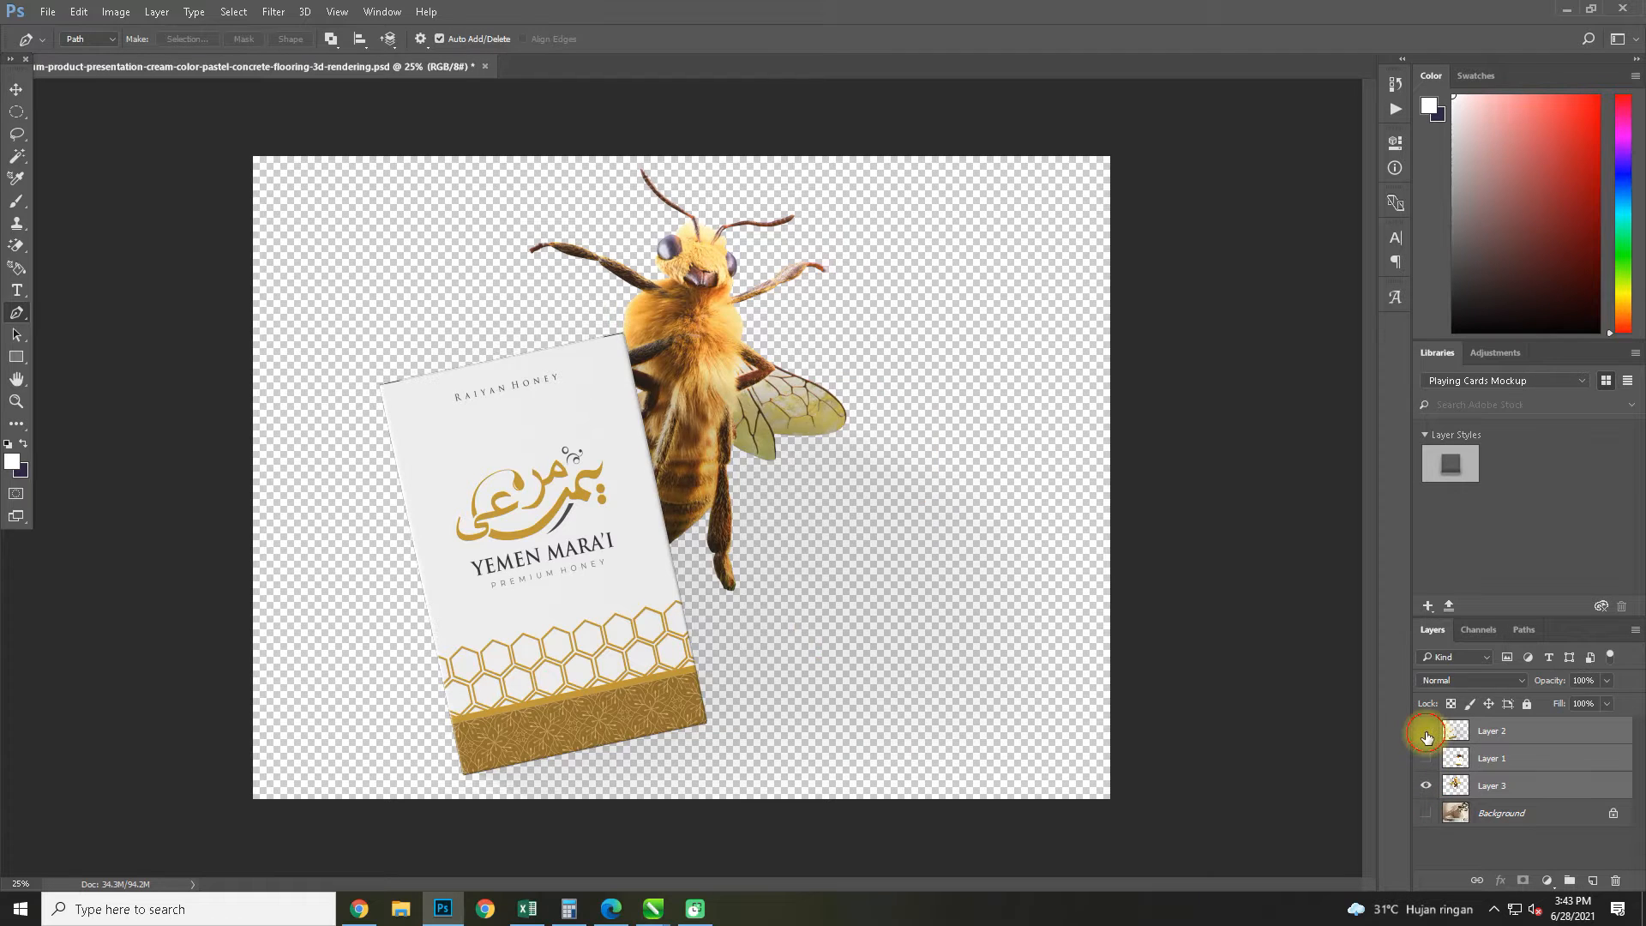
click(1426, 734)
Shift the selected layers so the bee sits lower and further right on the canvas, and shrink them slightly with Free Transform
click(26, 91)
drag(663, 435, 750, 525)
key(ctrl+t)
drag(1201, 252, 956, 343)
drag(627, 619, 803, 551)
key(Return)
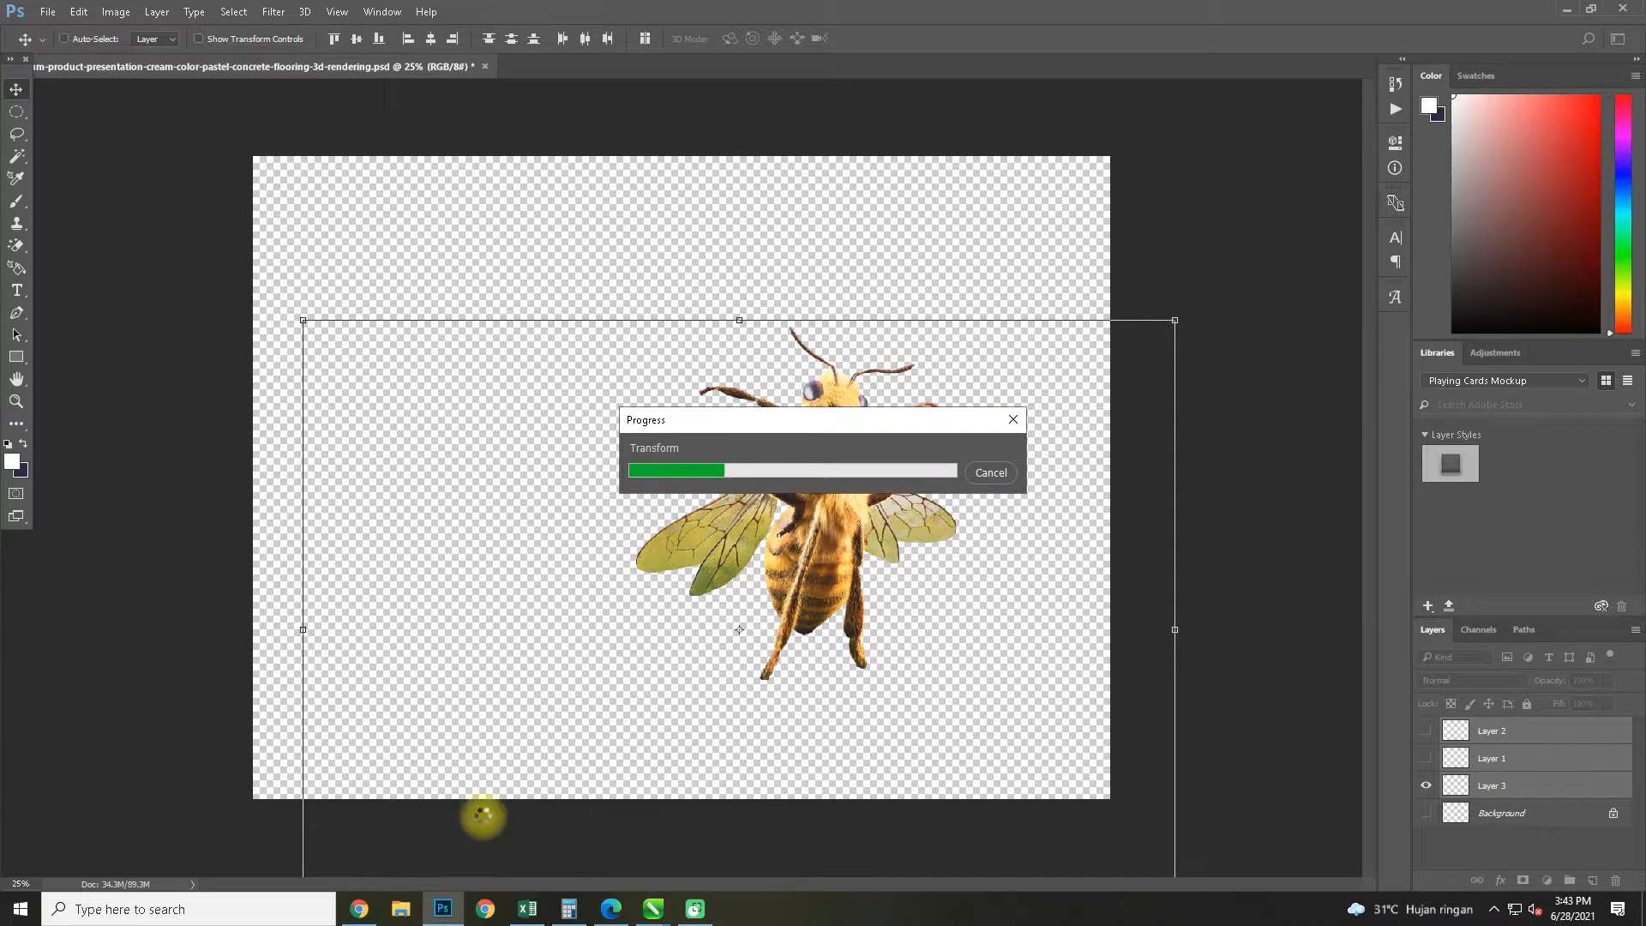
Switch to Chrome and search Google Images for "grobak png"
click(367, 915)
drag(292, 103, 74, 121)
text(grobak)
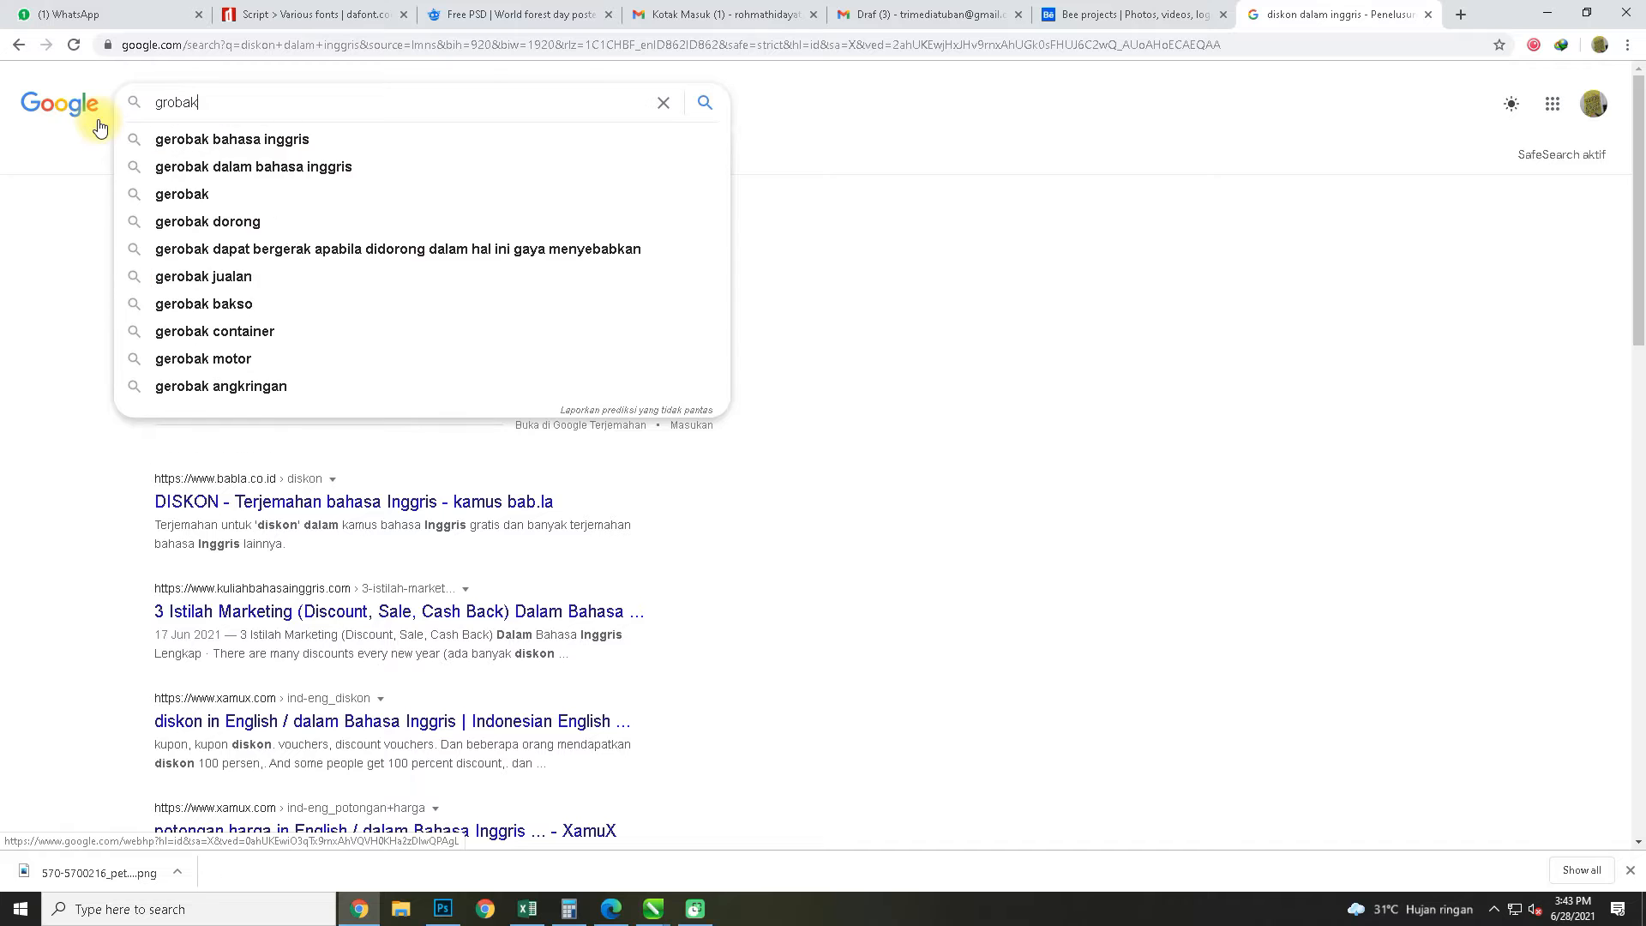
text( png)
key(Return)
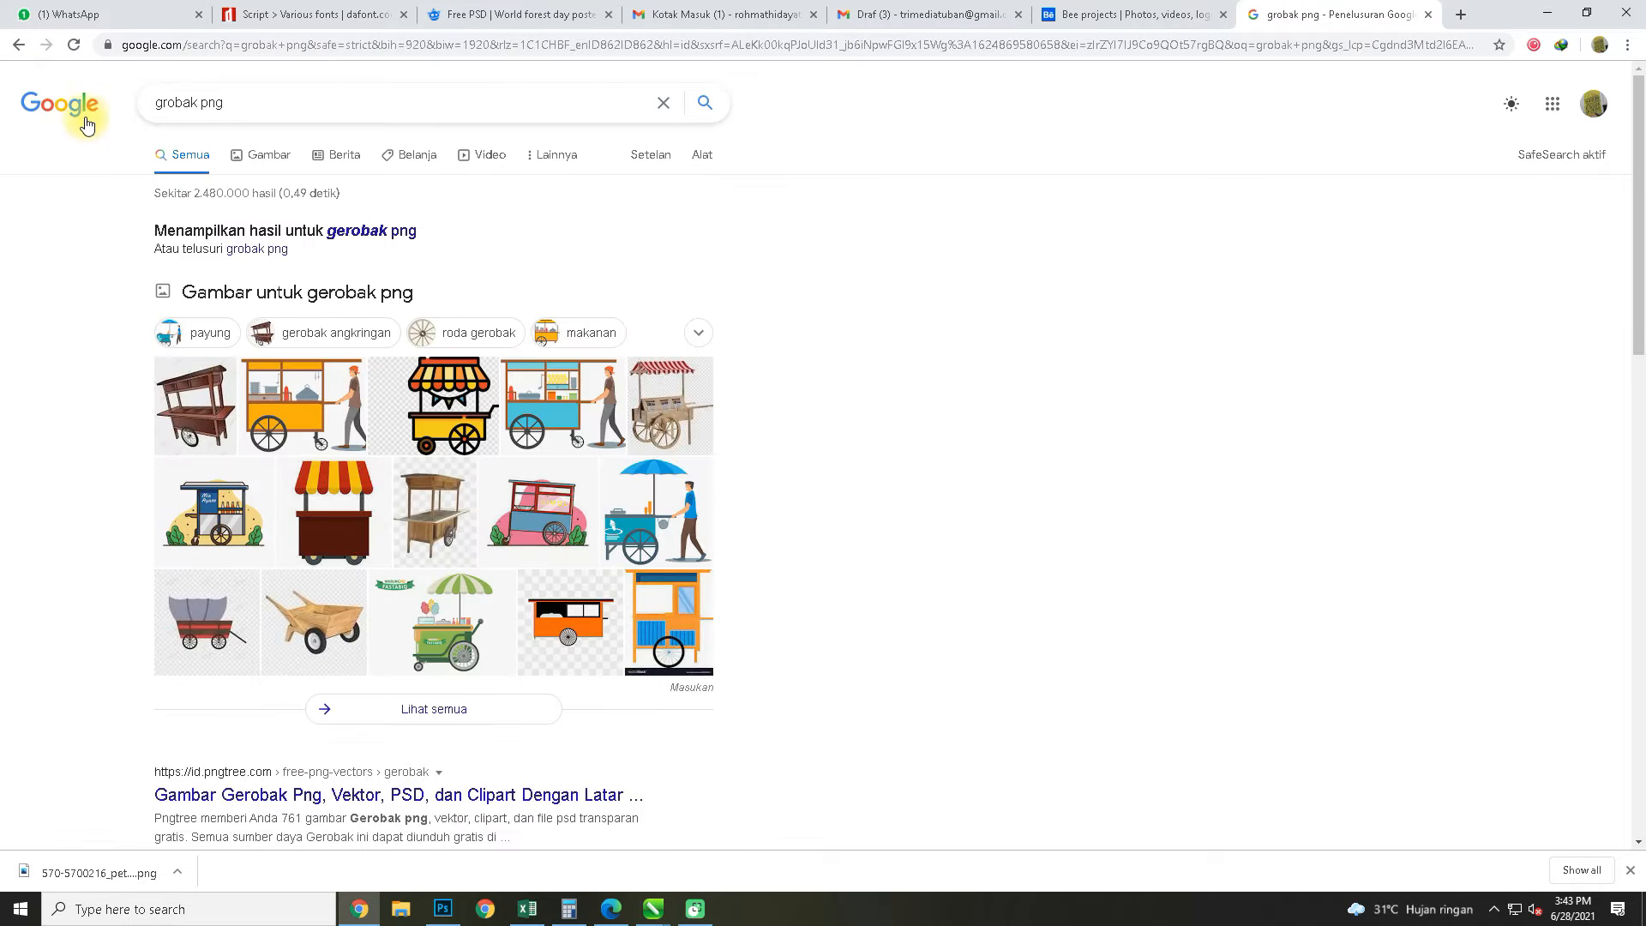
click(266, 155)
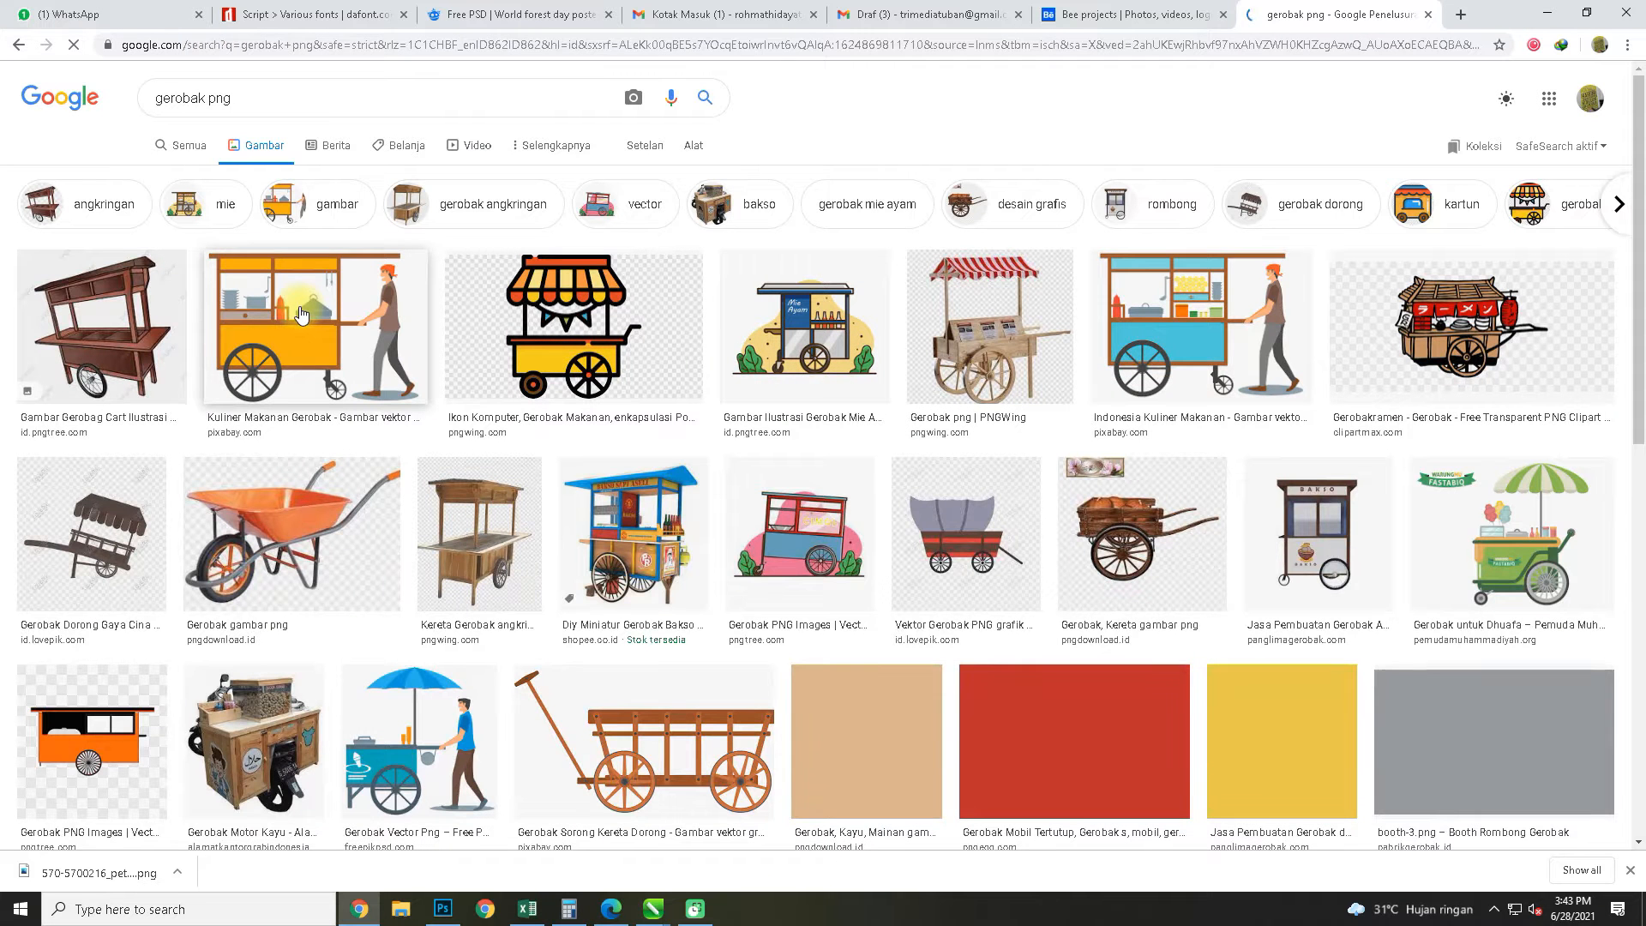
Browse the cart image results for a suitable picture and preview the PNGWing wooden wagon
scroll(795, 368, down, 4)
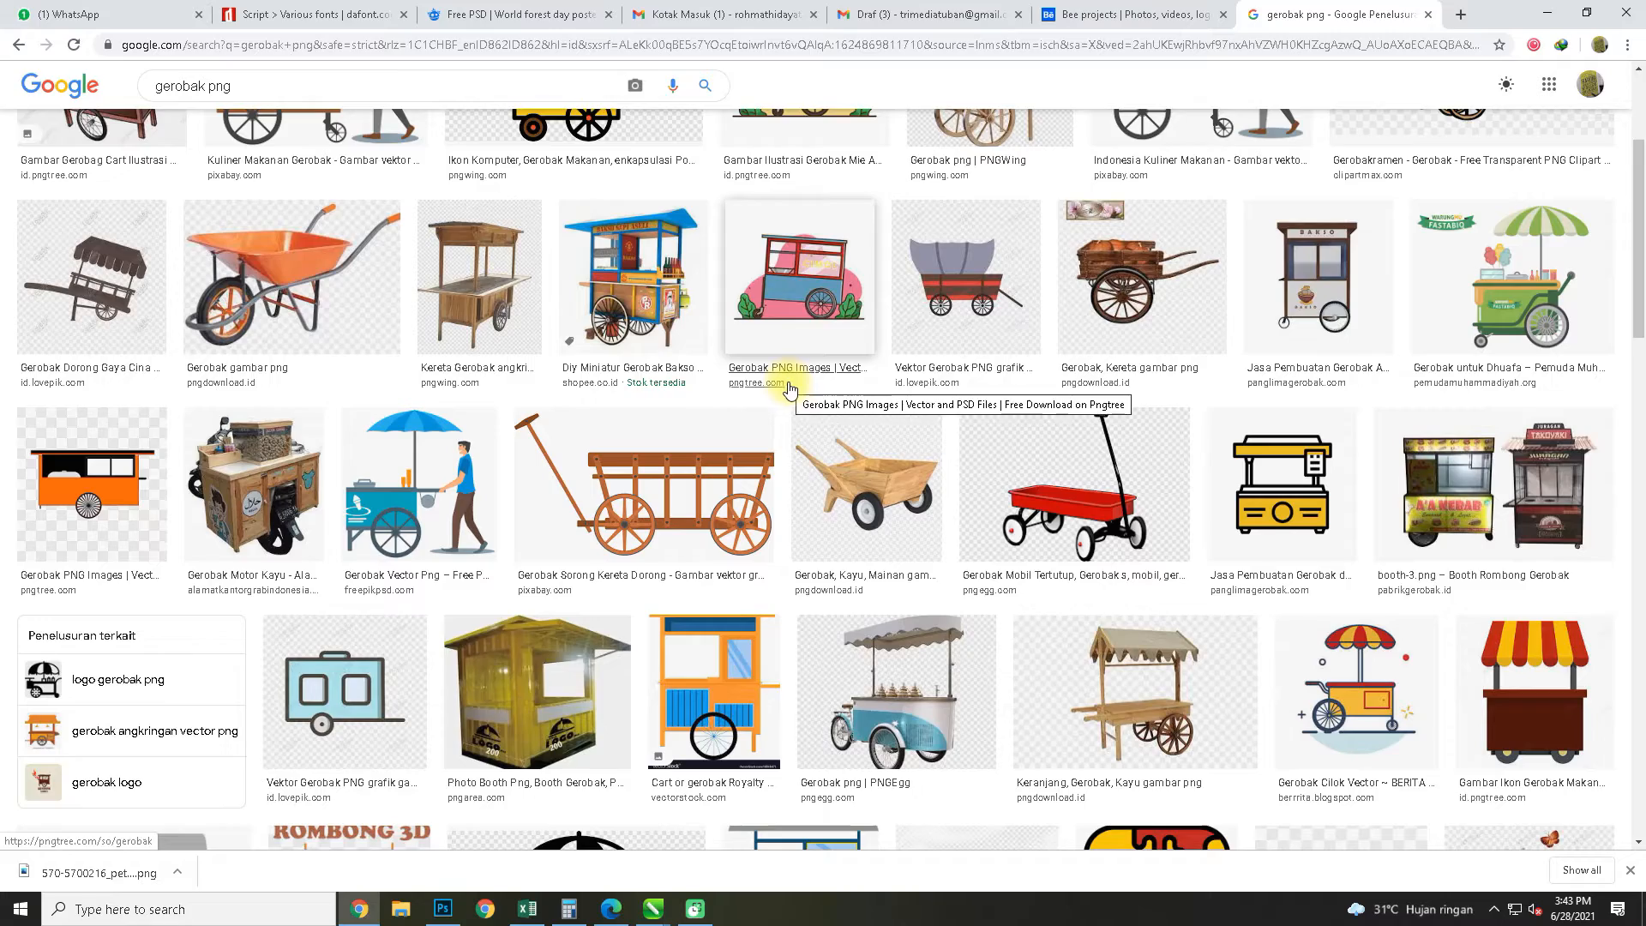
scroll(790, 334, down, 3)
scroll(790, 335, up, 5)
scroll(790, 330, down, 7)
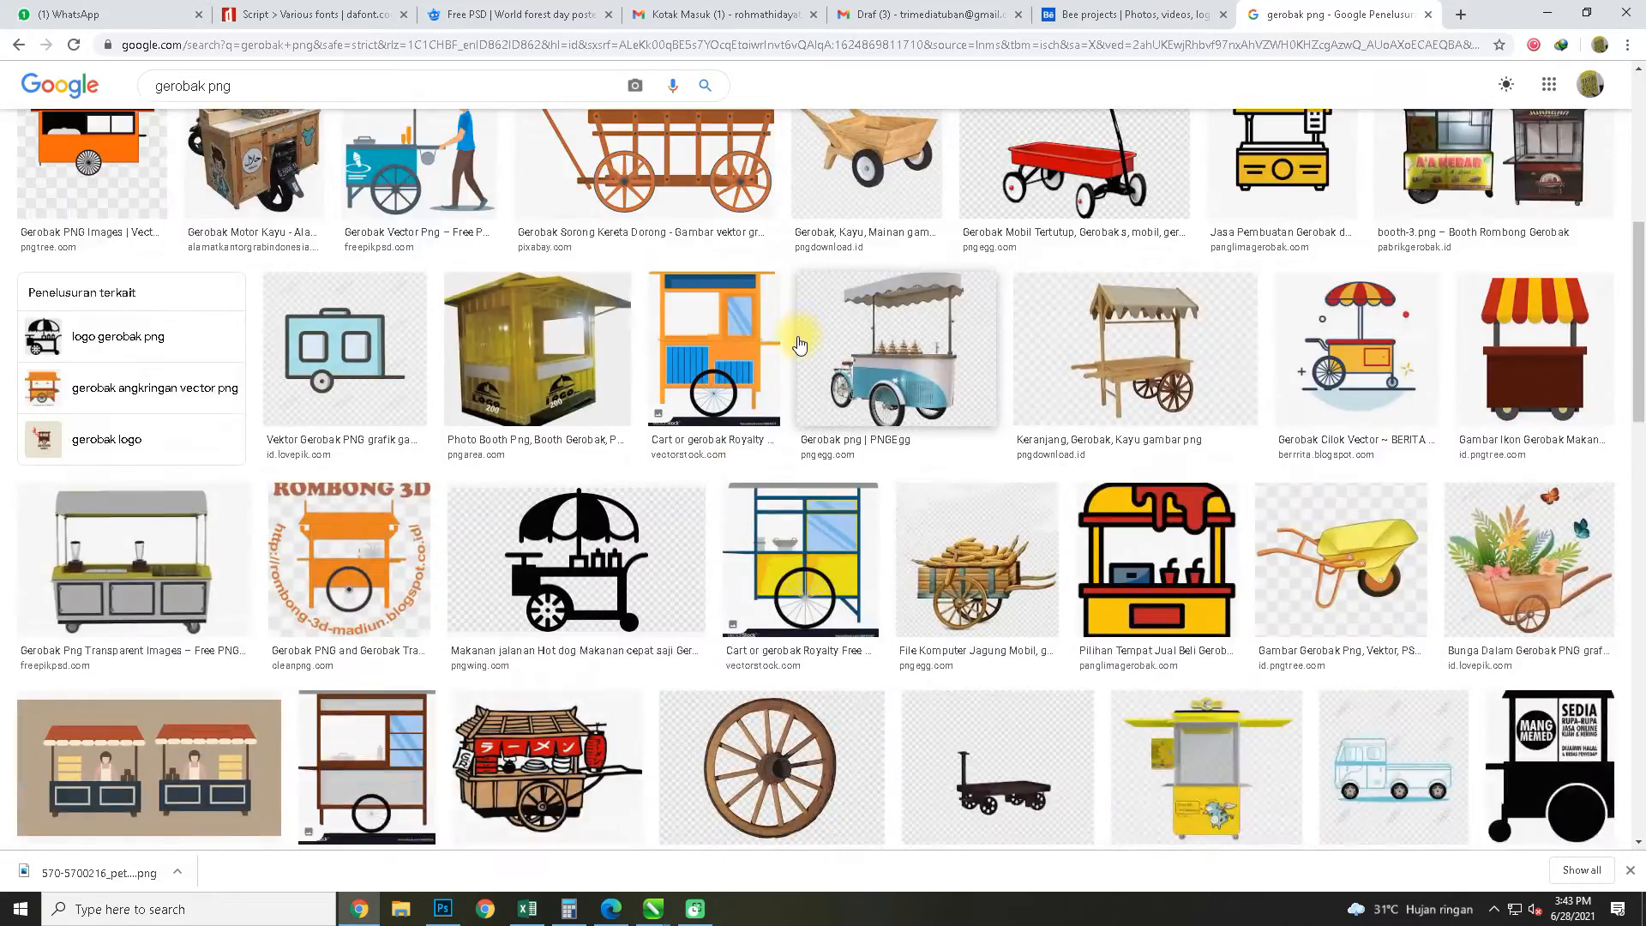
scroll(857, 343, down, 7)
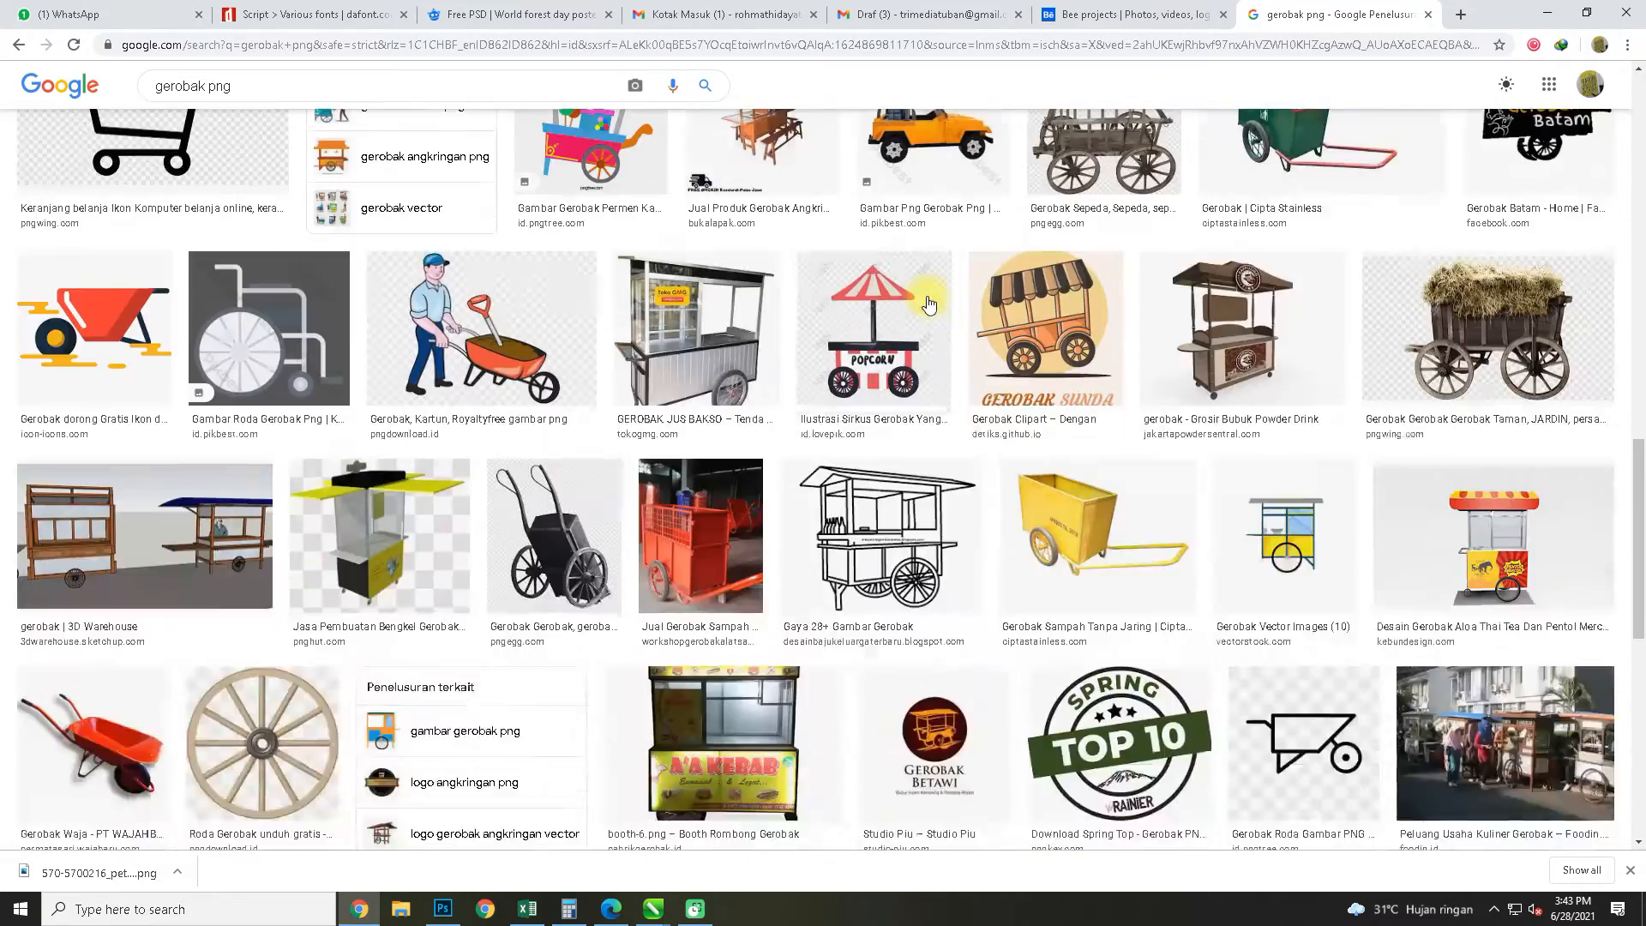
scroll(923, 282, down, 10)
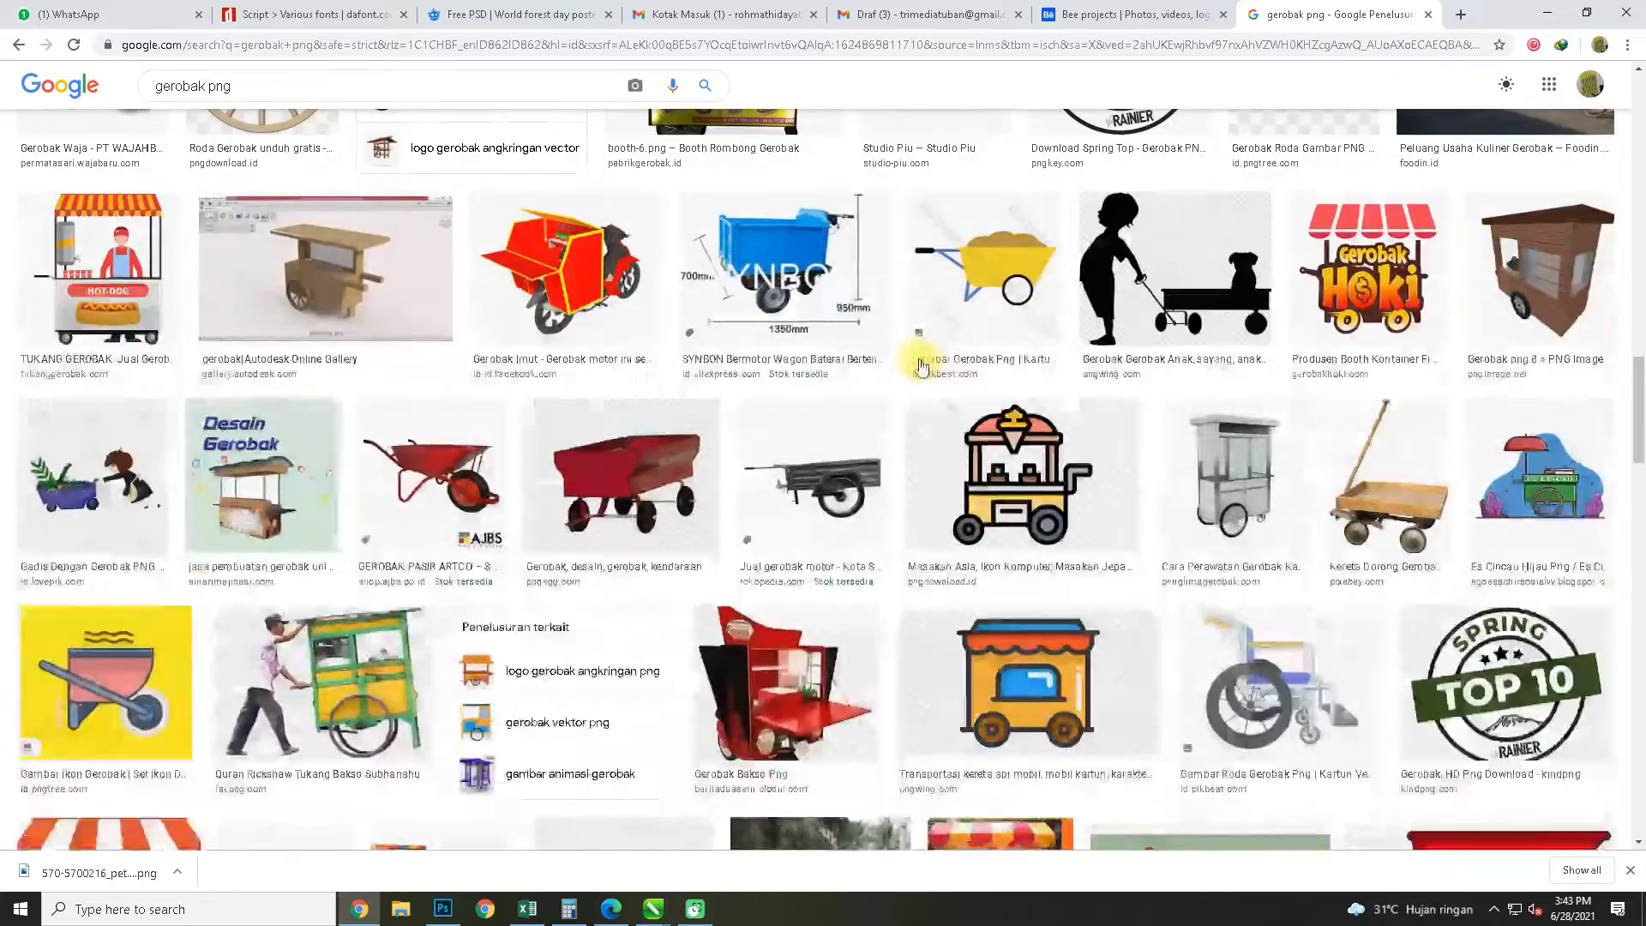
scroll(920, 367, down, 3)
scroll(924, 358, down, 6)
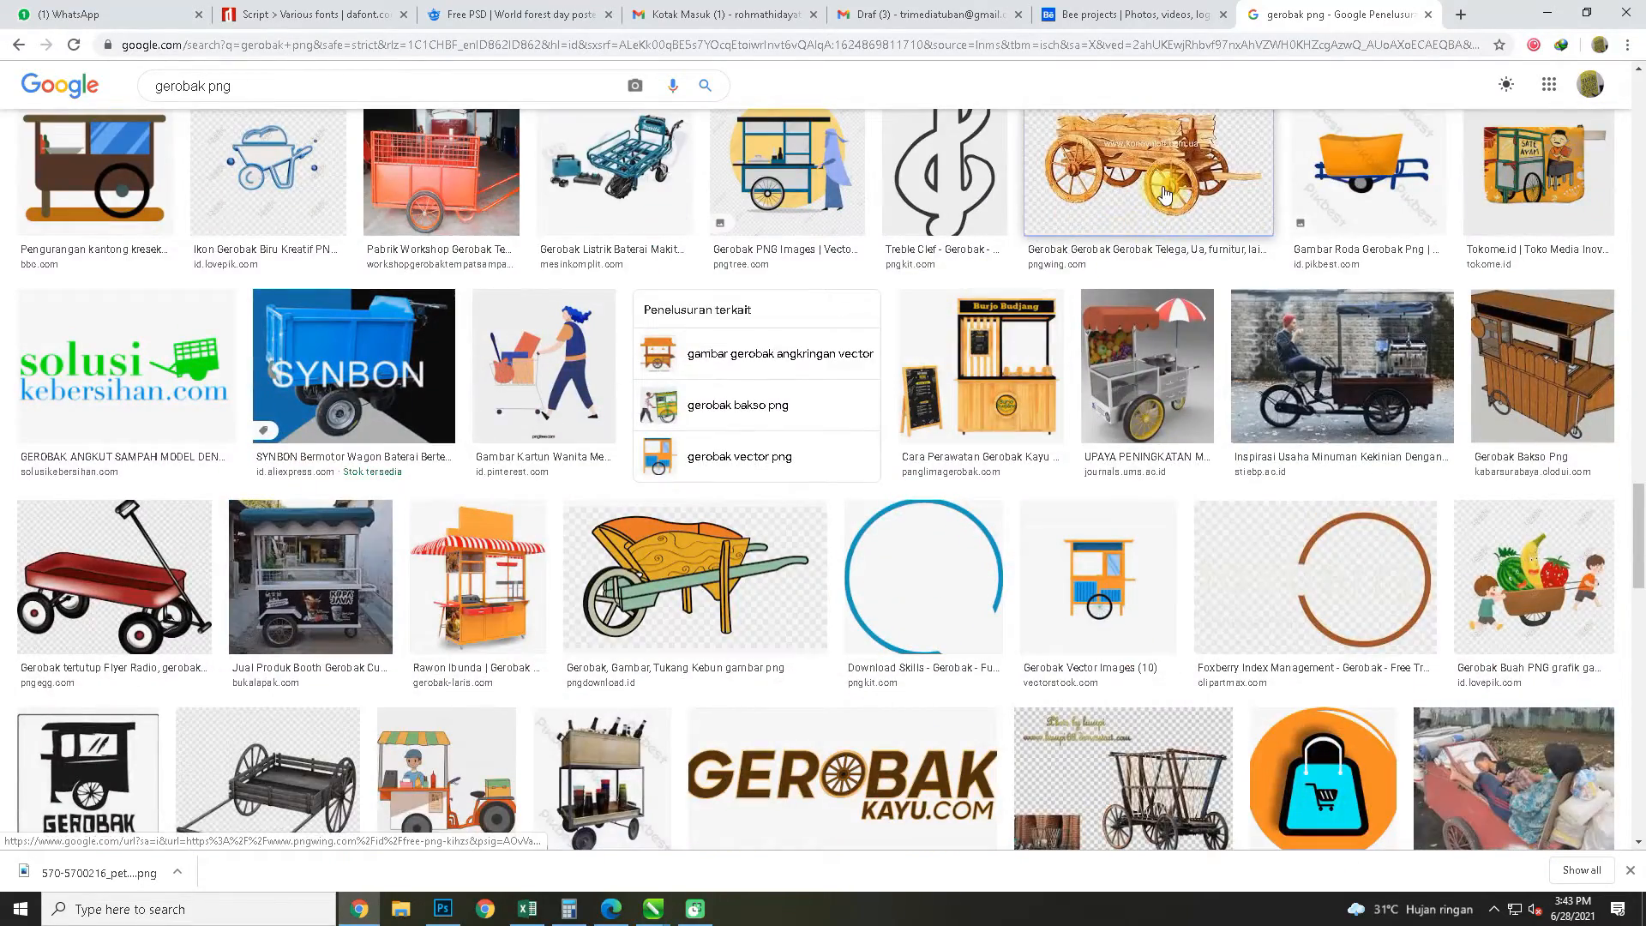
click(1164, 195)
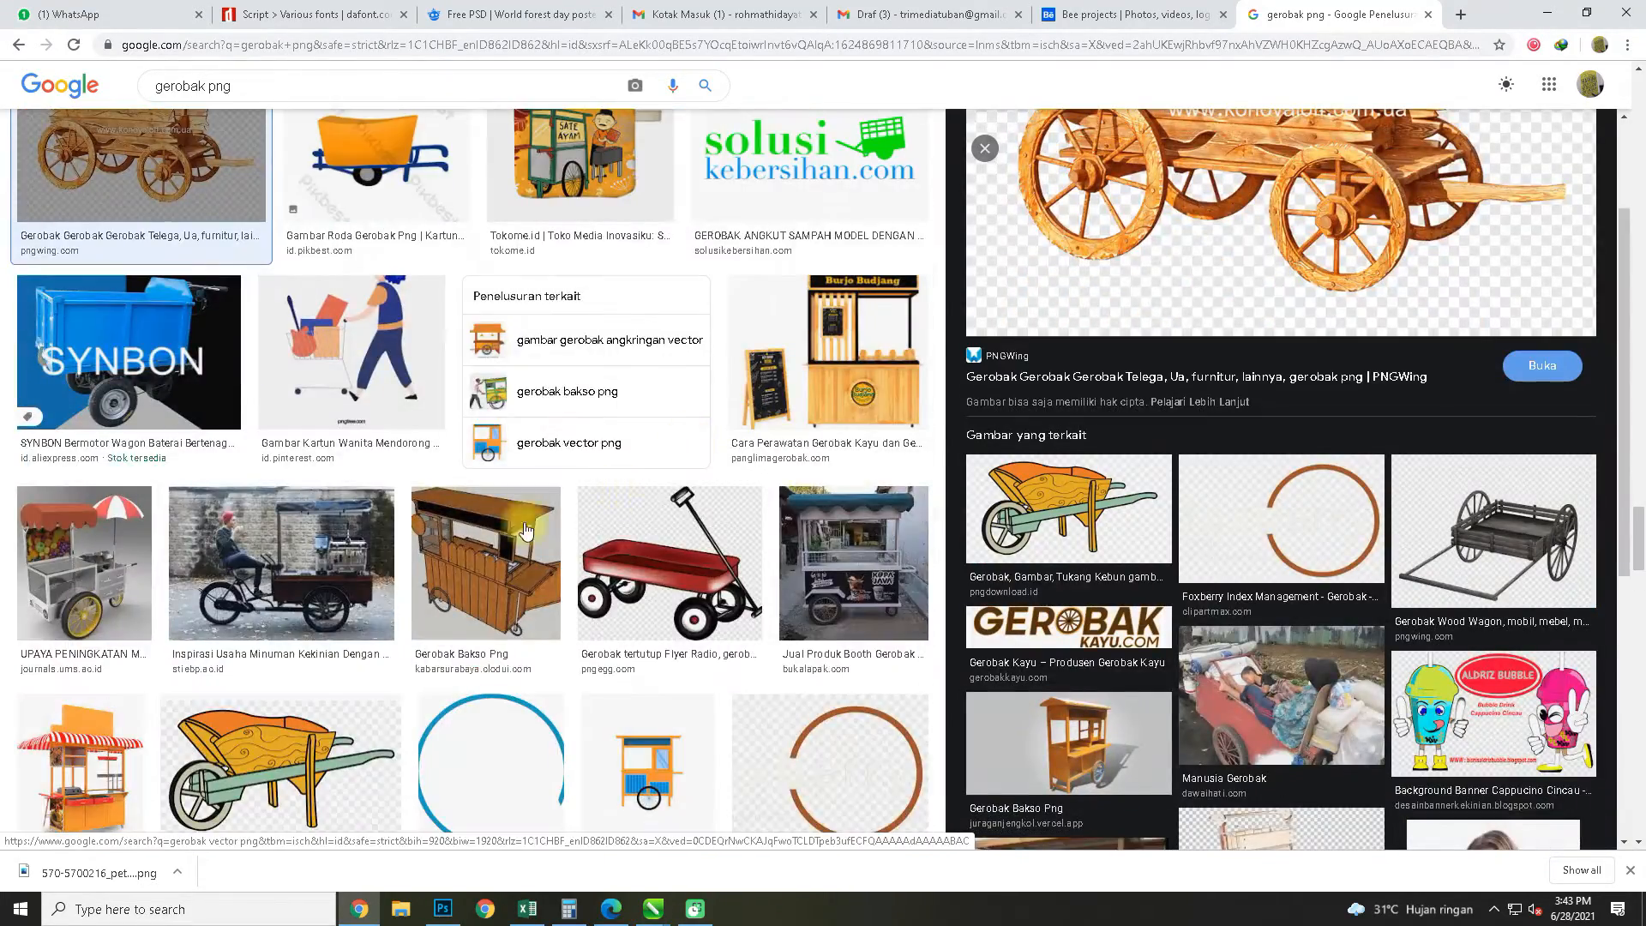
scroll(526, 529, down, 15)
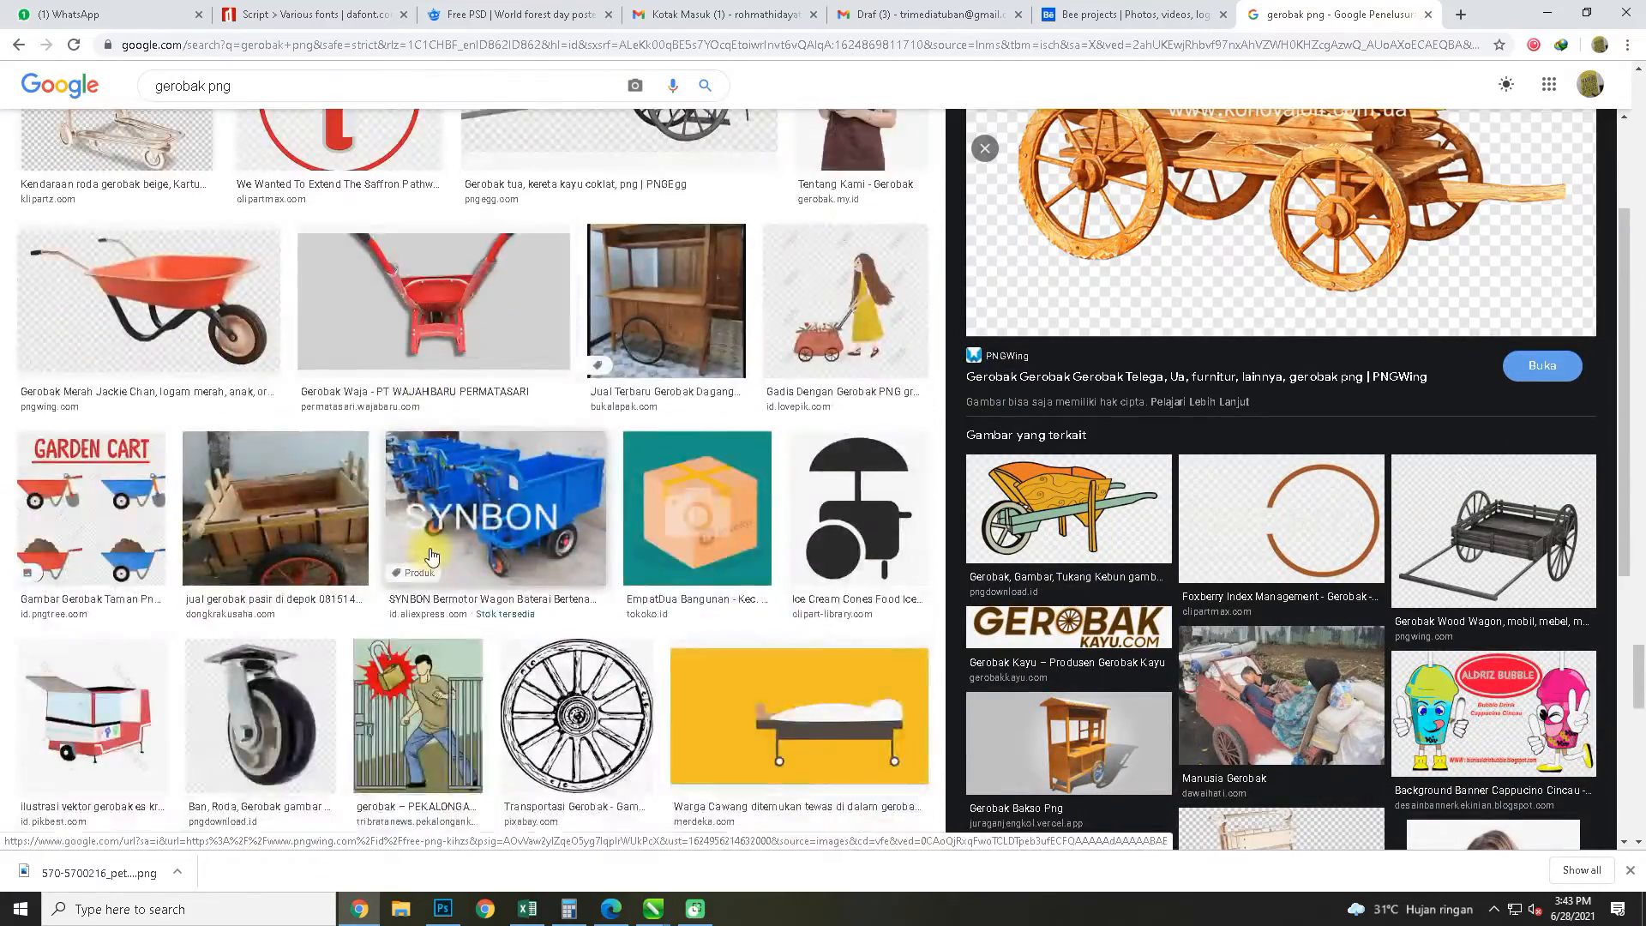
scroll(432, 557, down, 20)
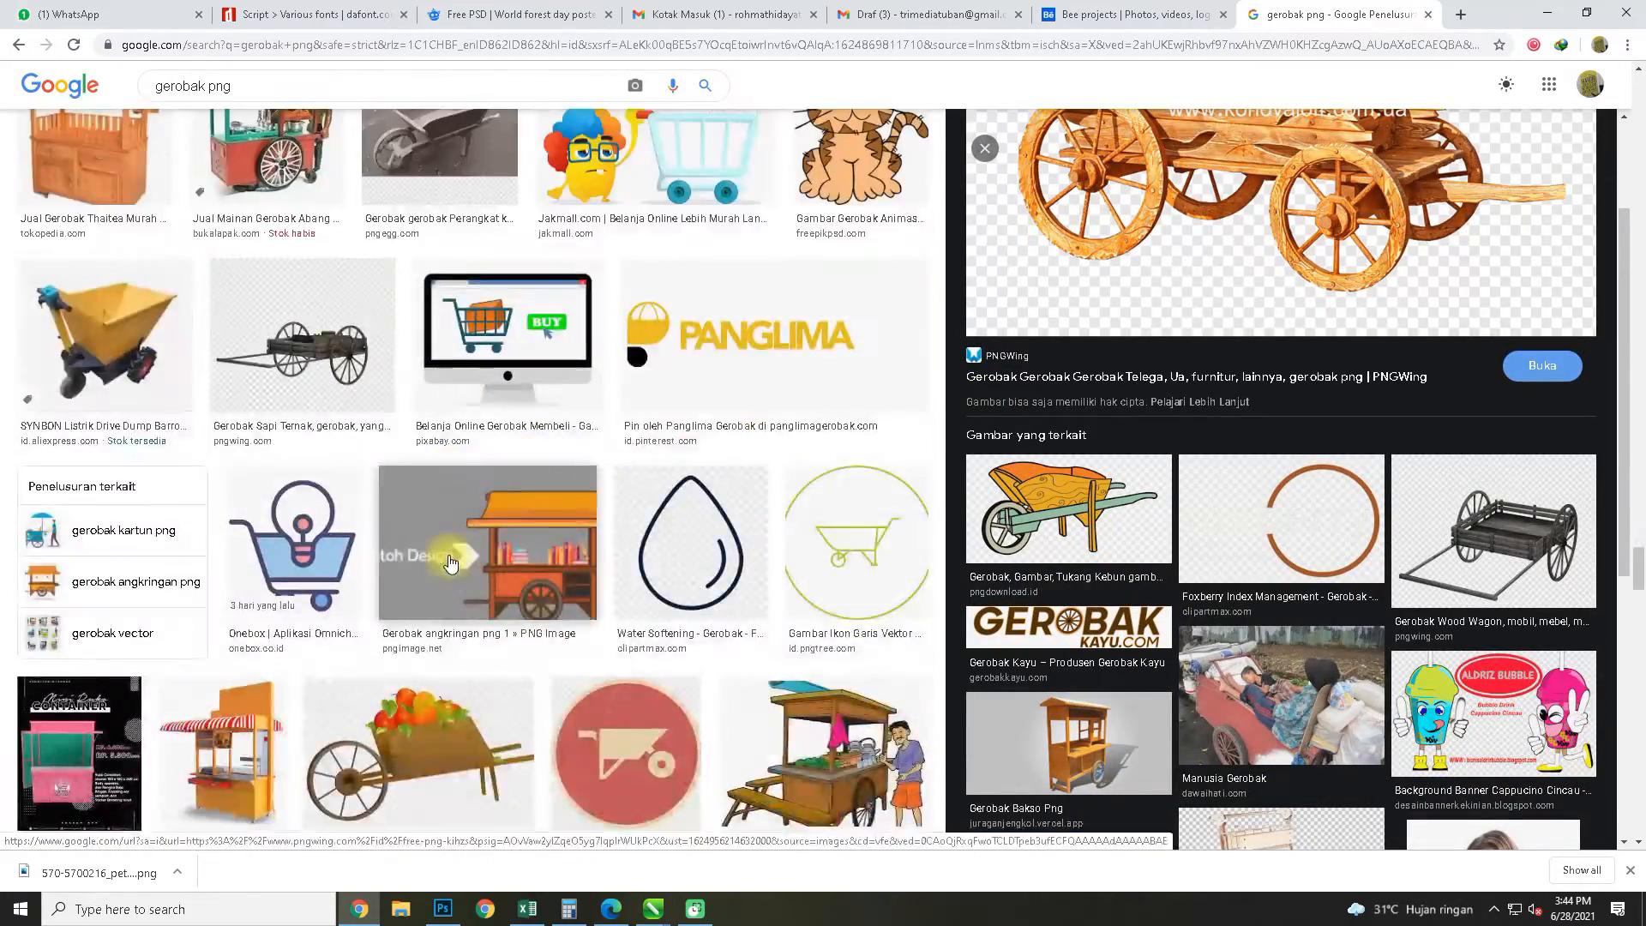
scroll(449, 563, down, 20)
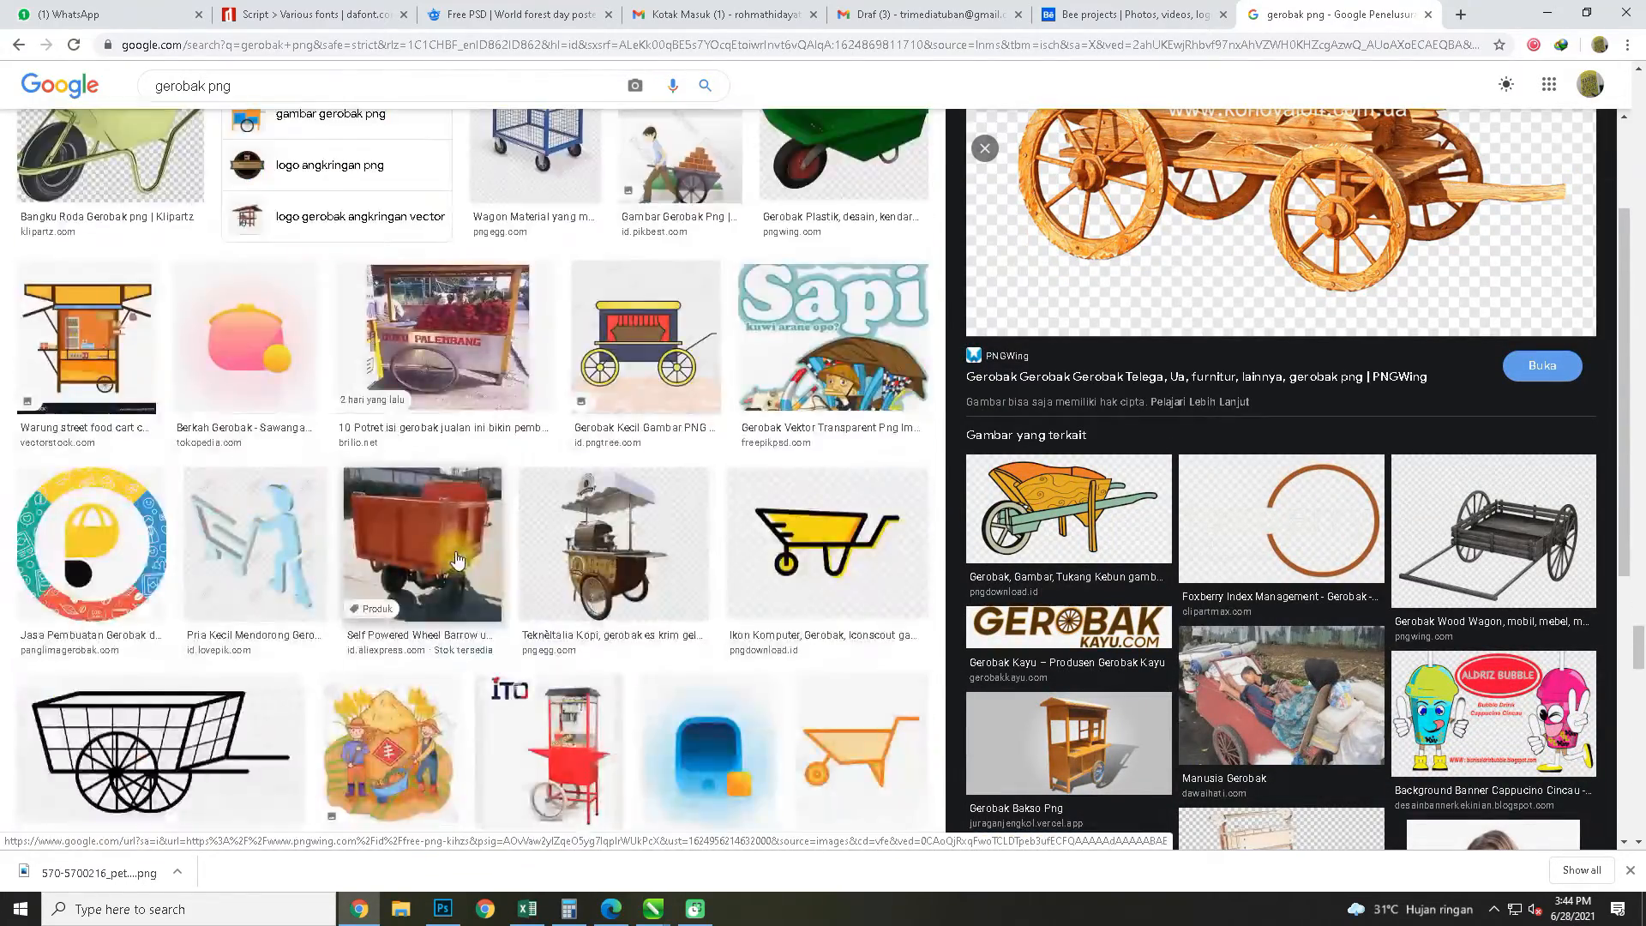
scroll(457, 561, down, 5)
scroll(228, 420, up, 7)
Replace the image search query with "grobak kayu png" and run it
click(250, 84)
scroll(515, 220, up, 15)
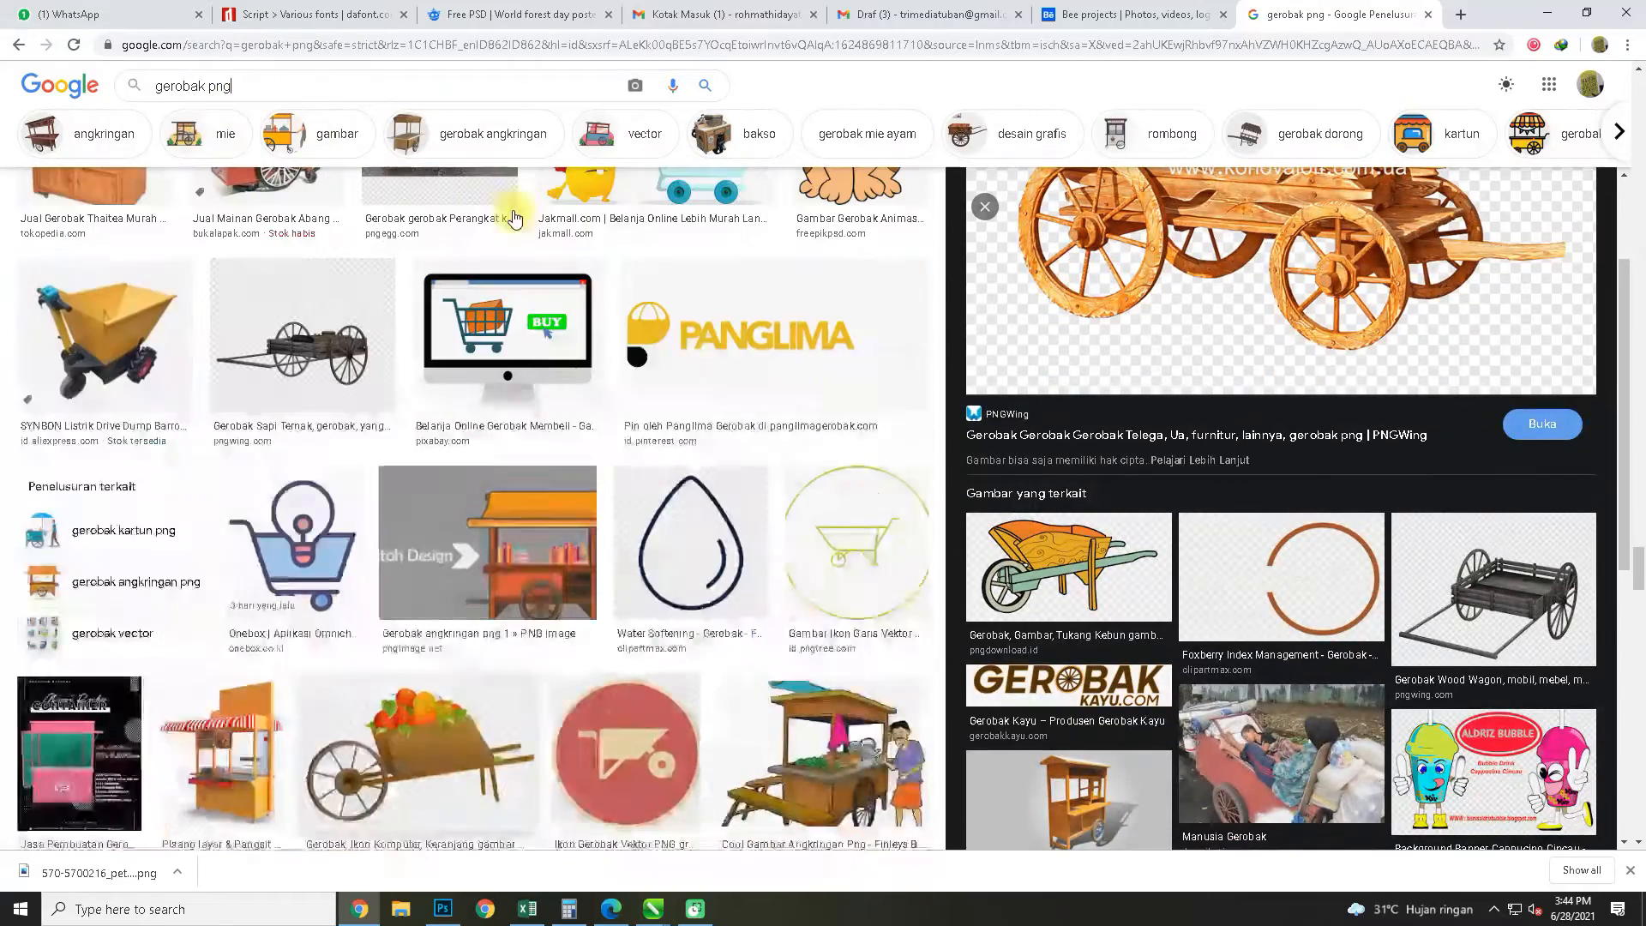
triple_click(285, 79)
scroll(426, 376, down, 1)
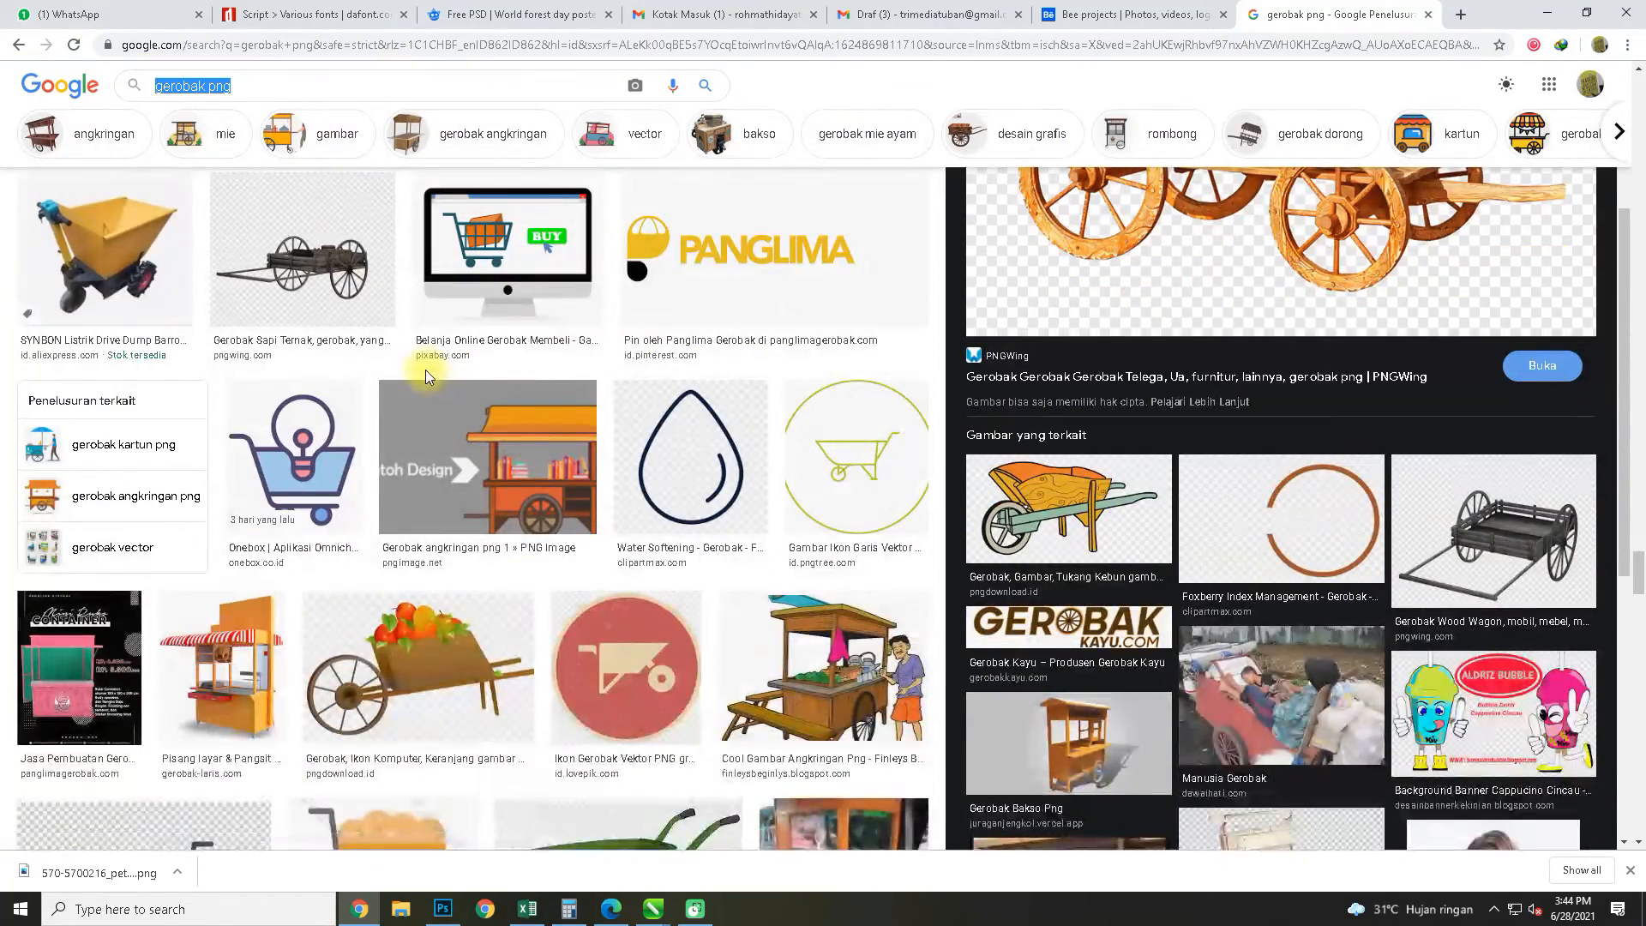
text(grobak yau)
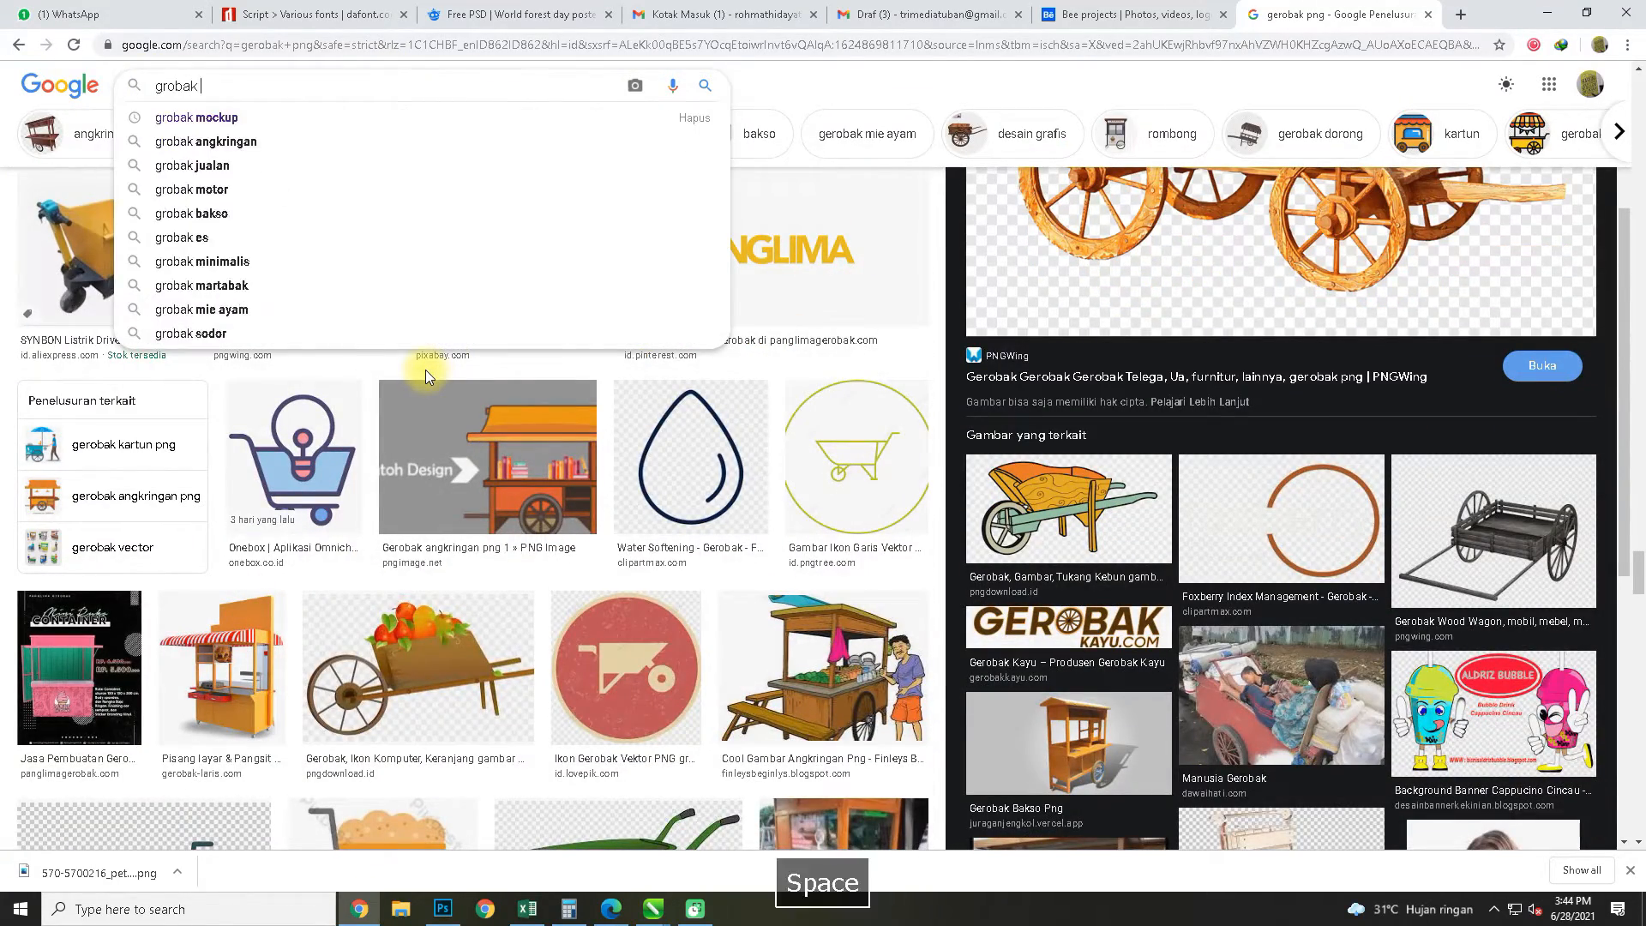
key(BackSpace)
key(BackSpace)
key(BackSpace)
key(BackSpace)
text(kay)
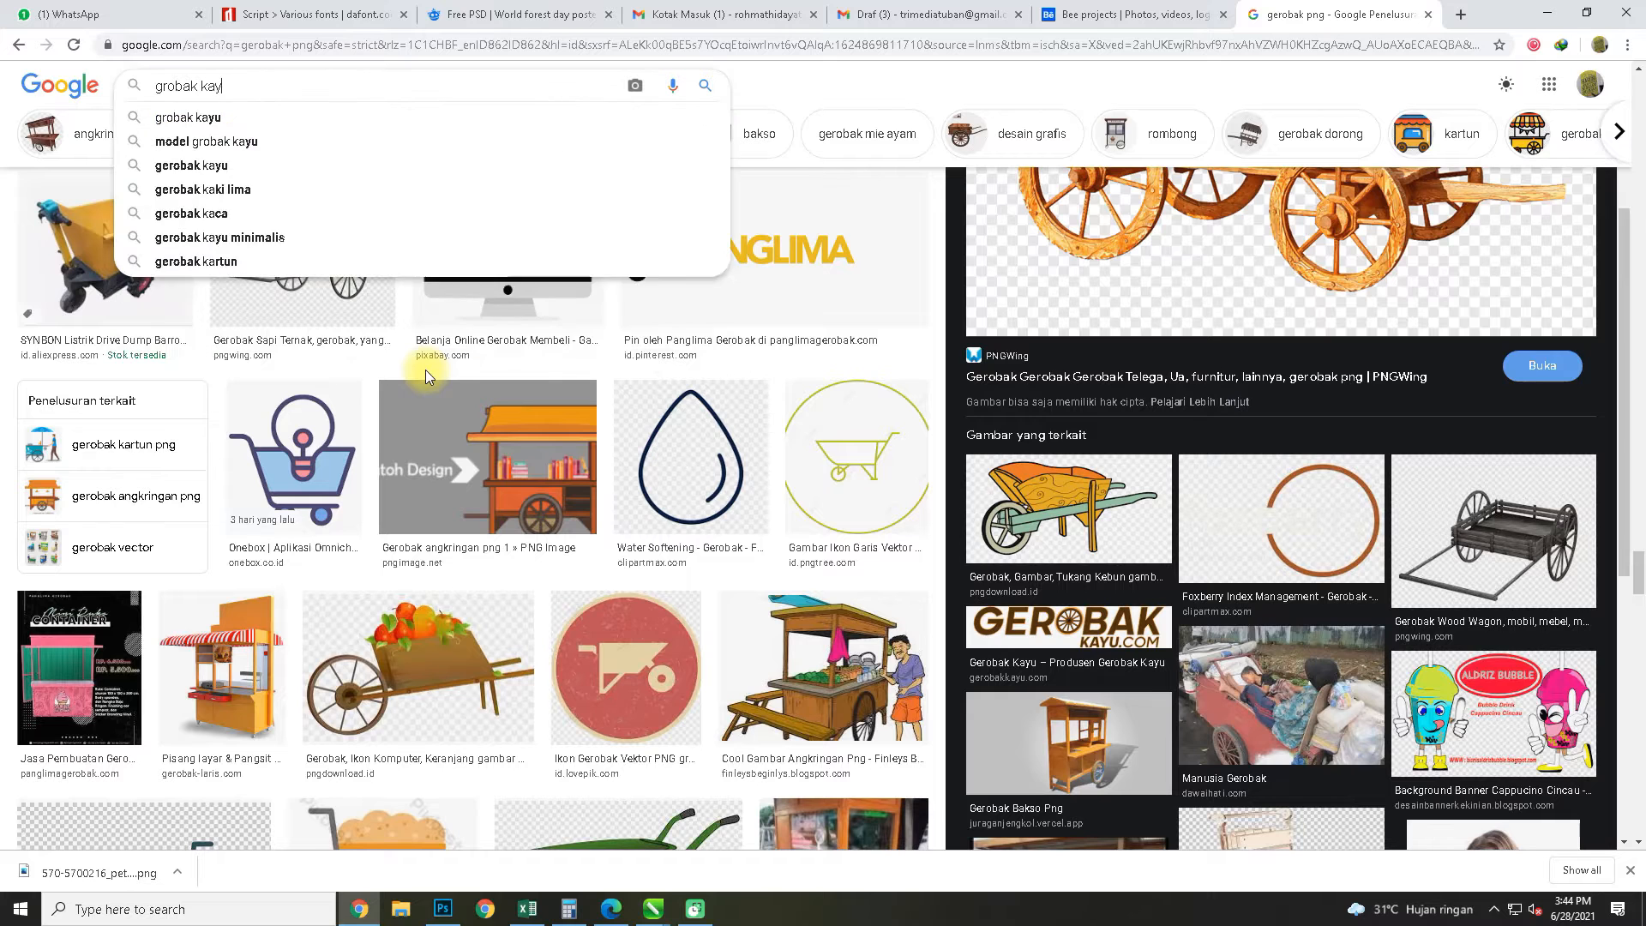
text(u png)
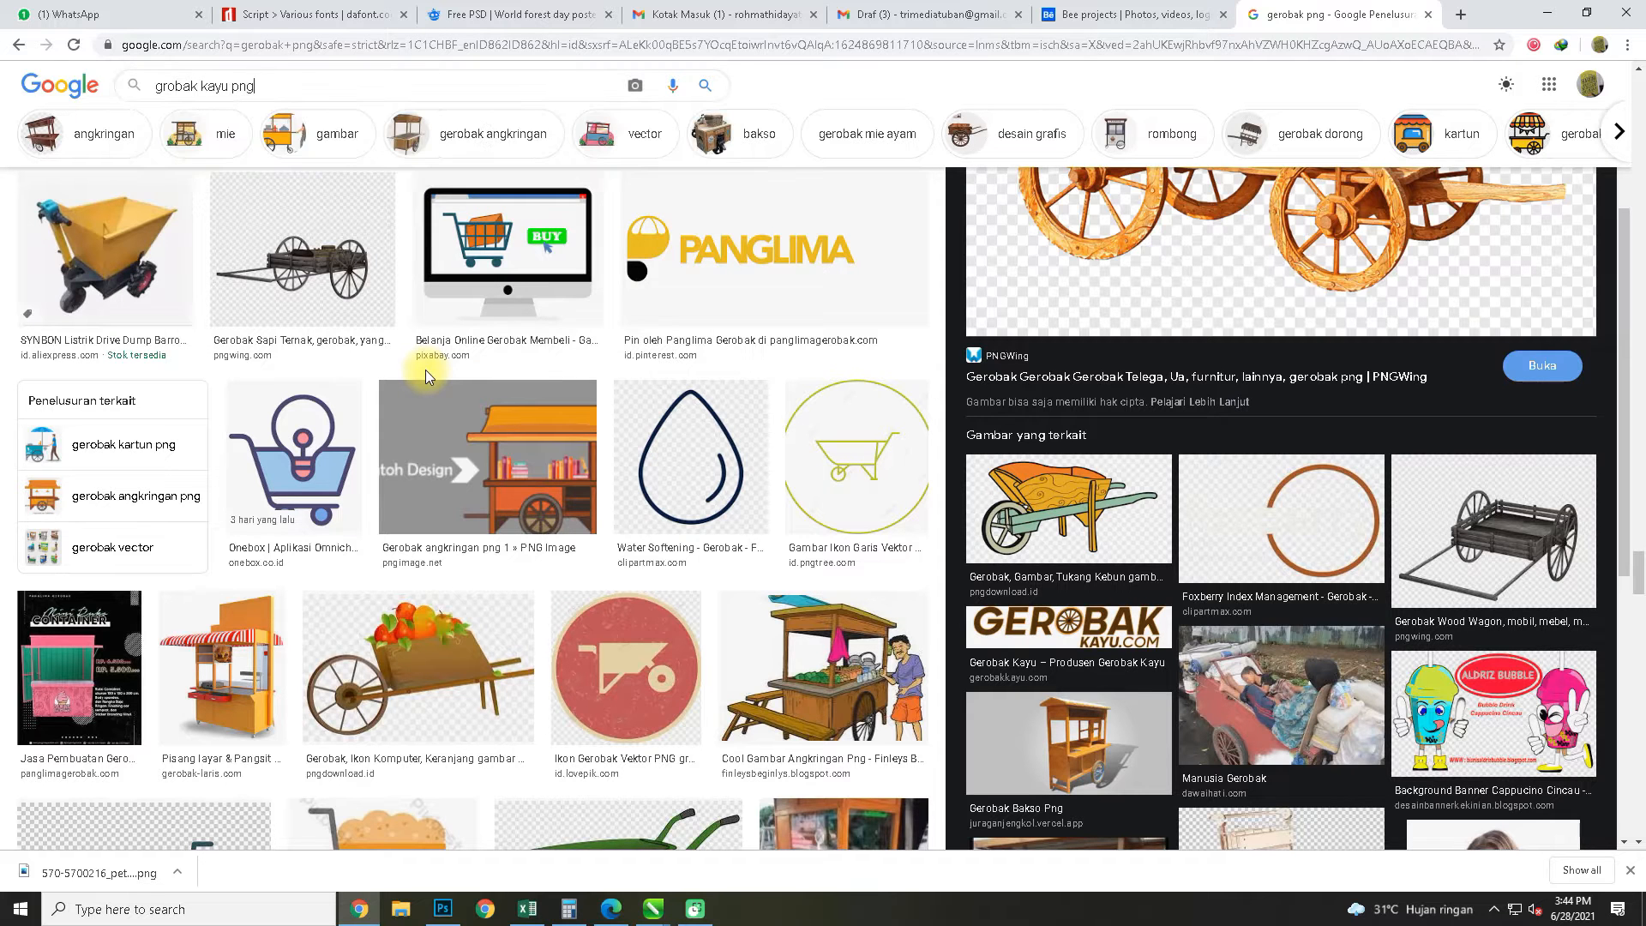
key(Return)
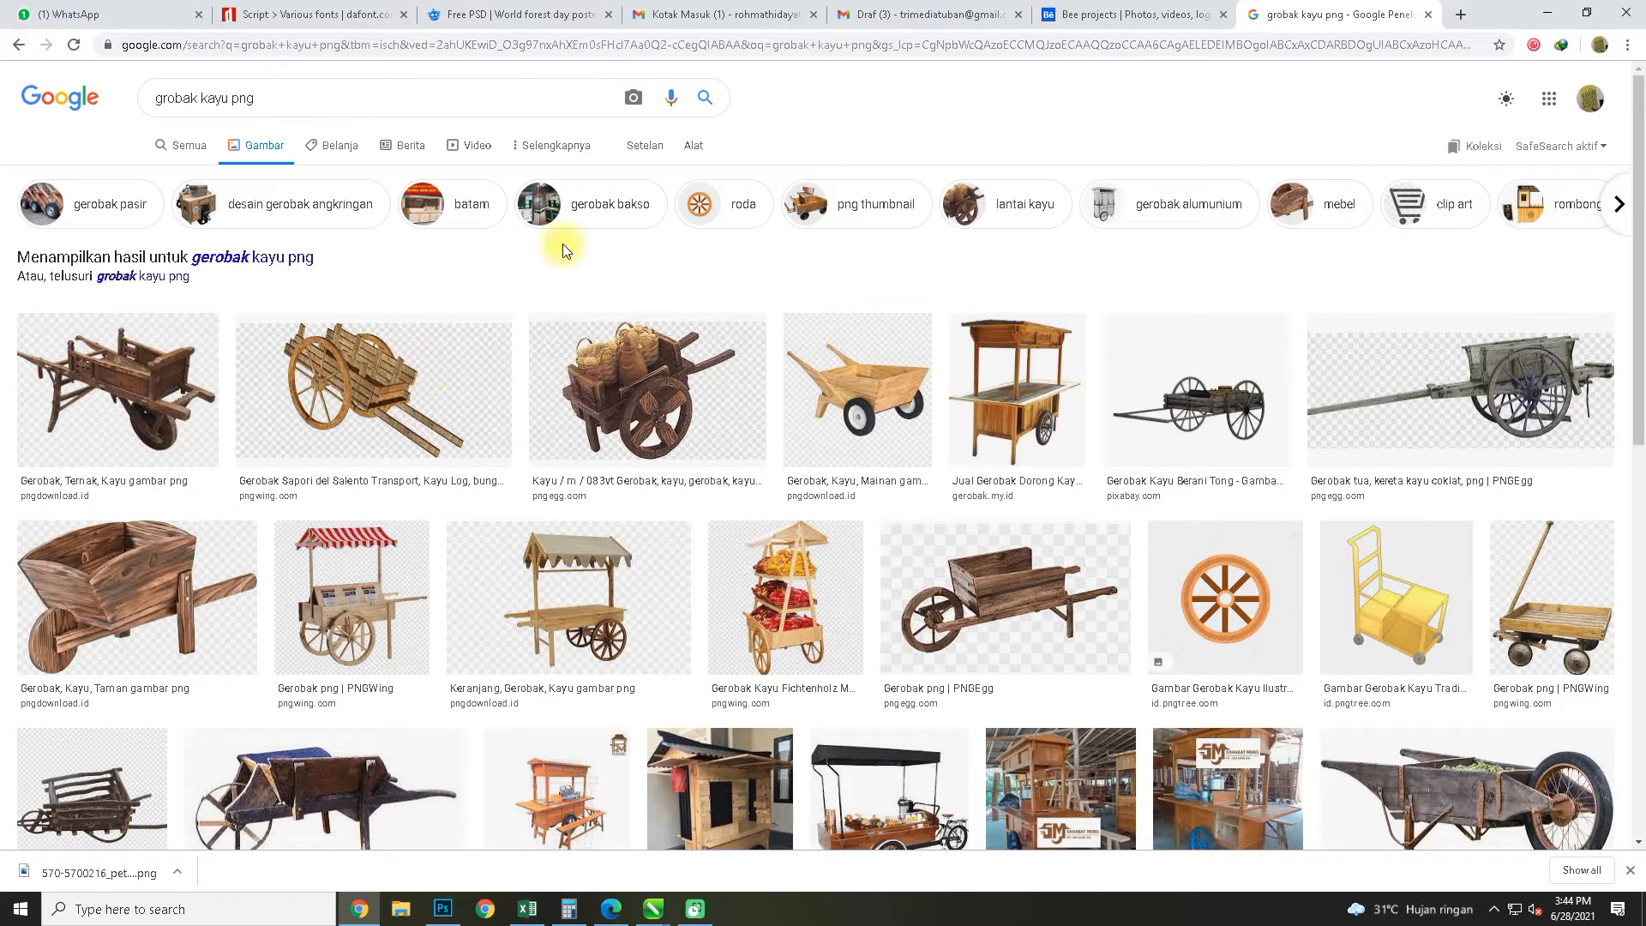
Open the pngdownload.id source page of the light wooden cart with black rubber wheels
click(854, 411)
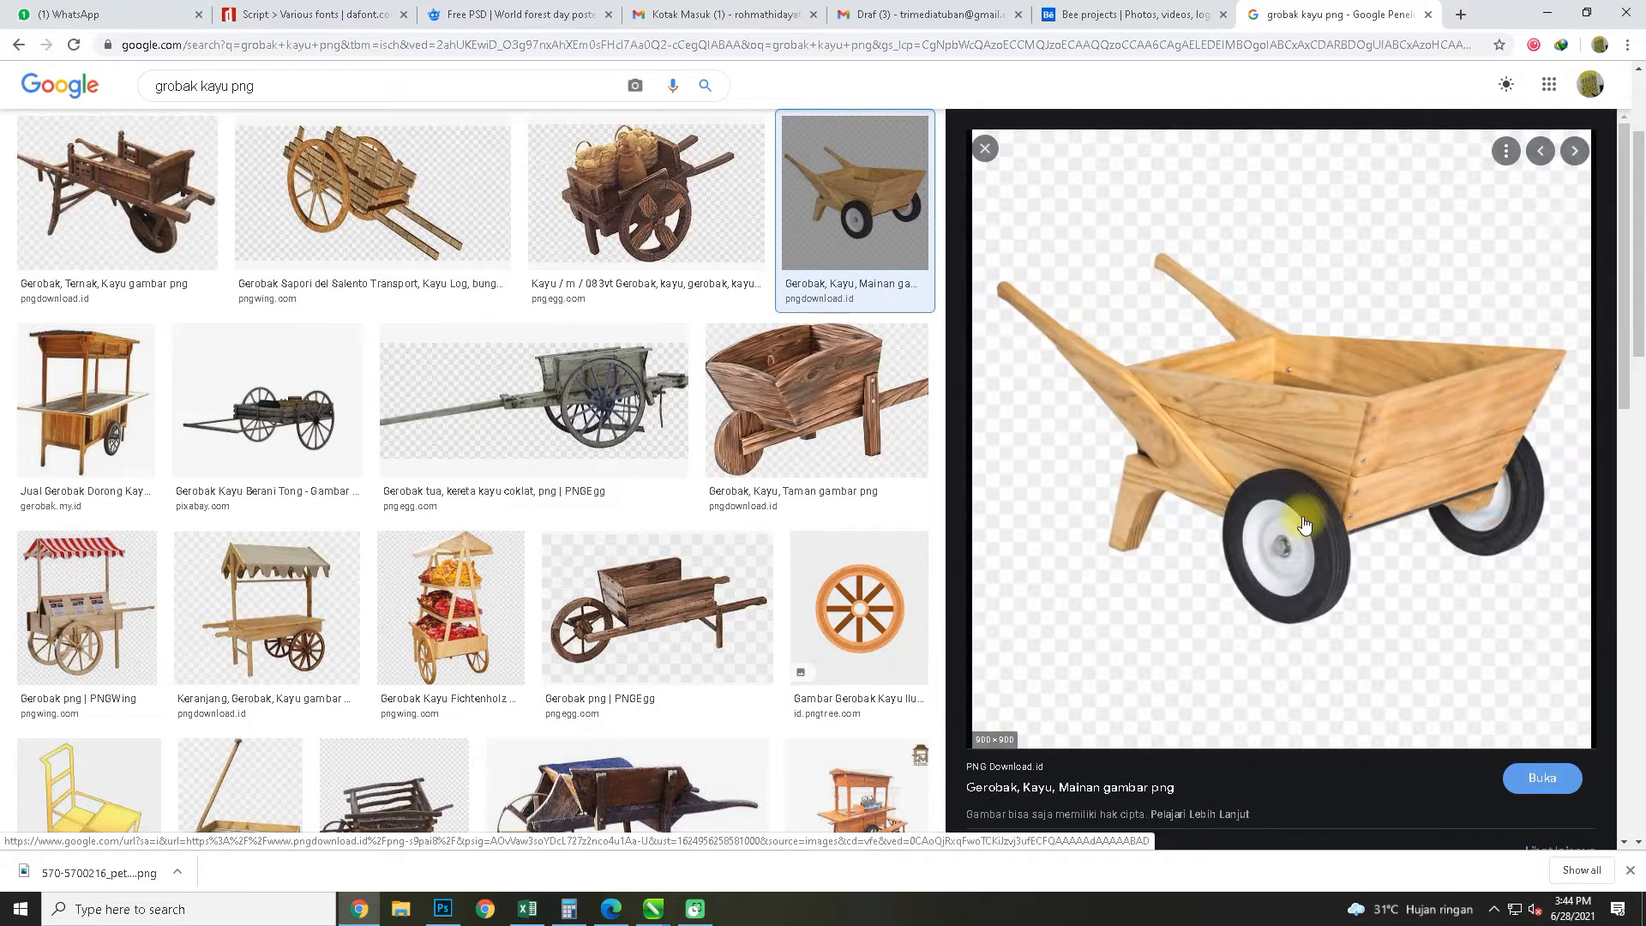
click(1303, 525)
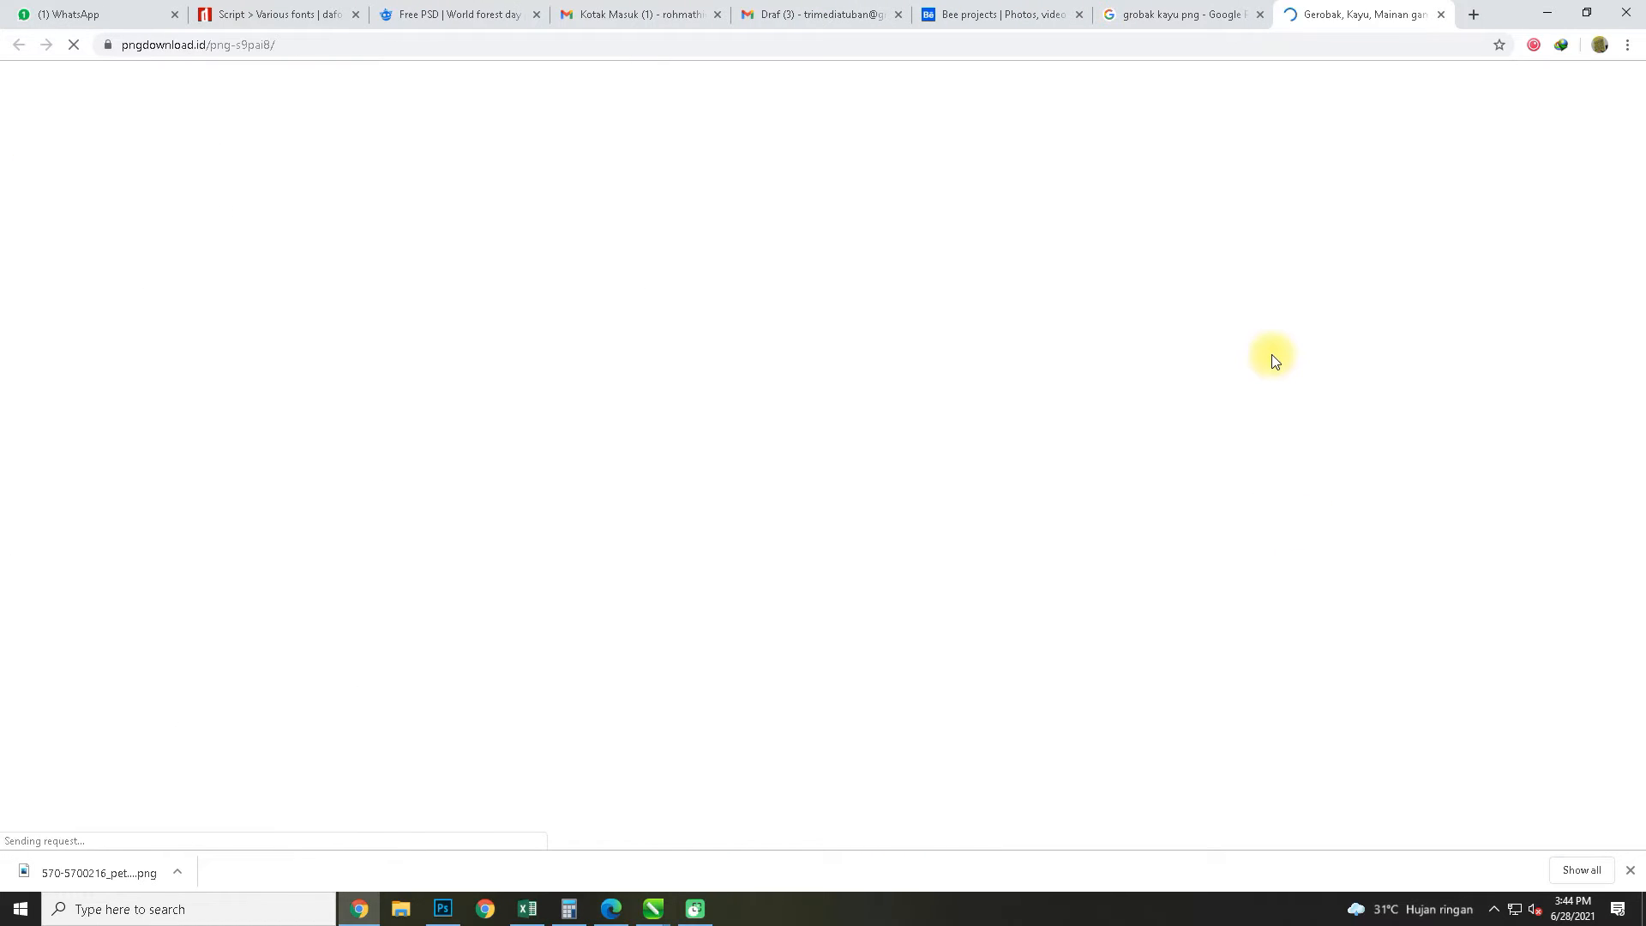
scroll(628, 382, down, 3)
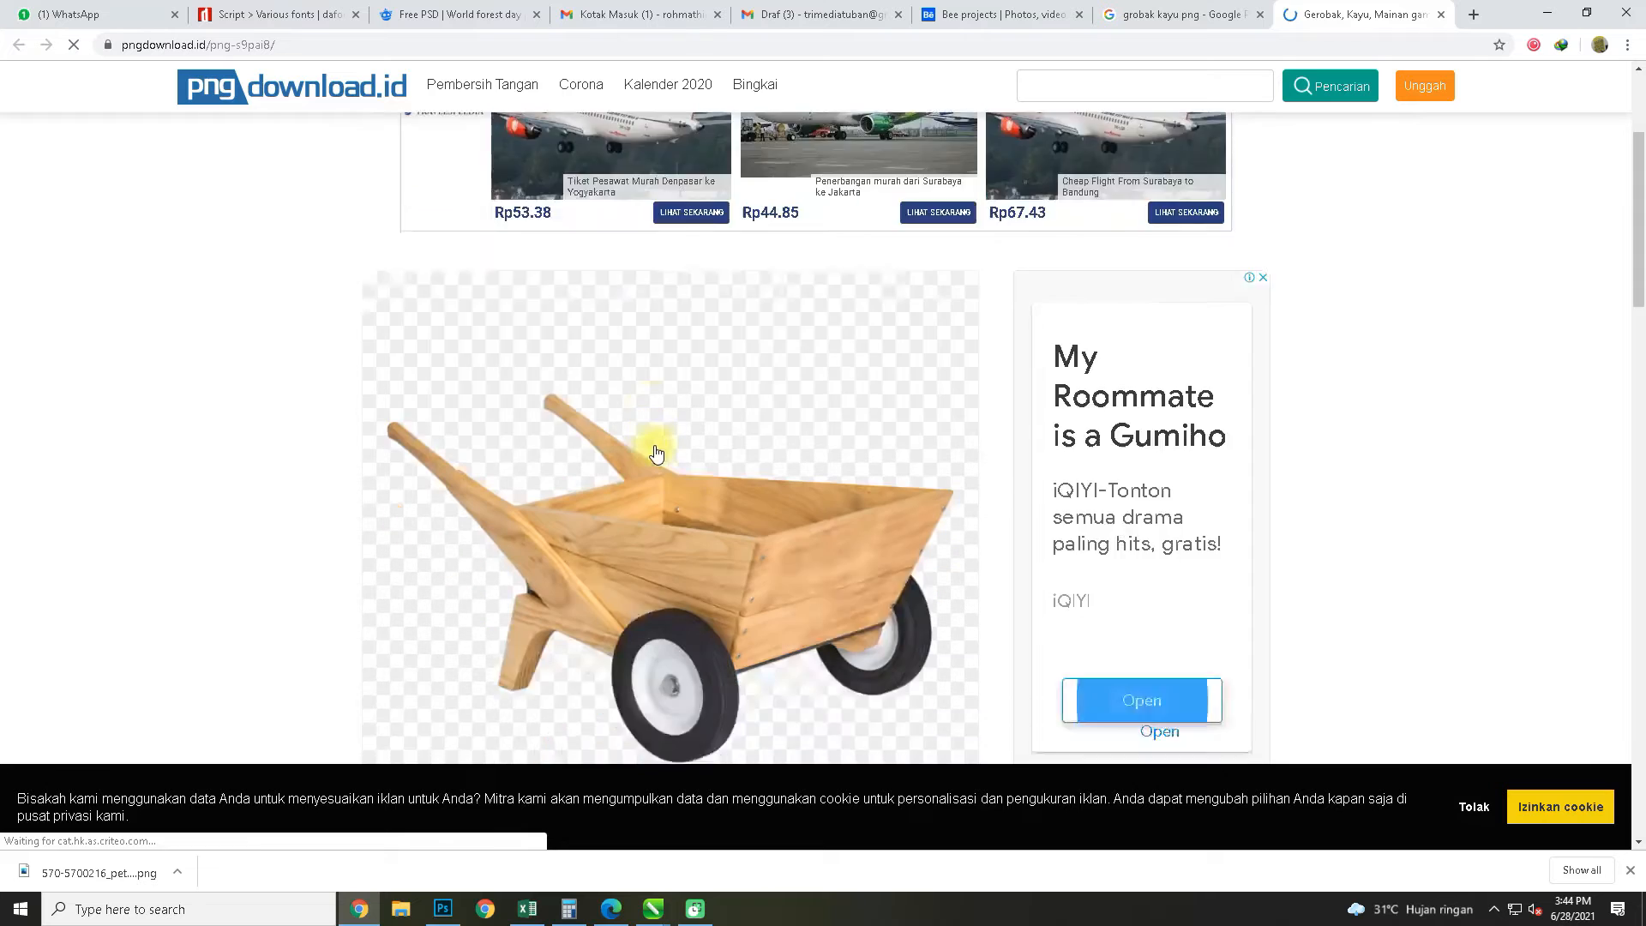
scroll(655, 453, down, 4)
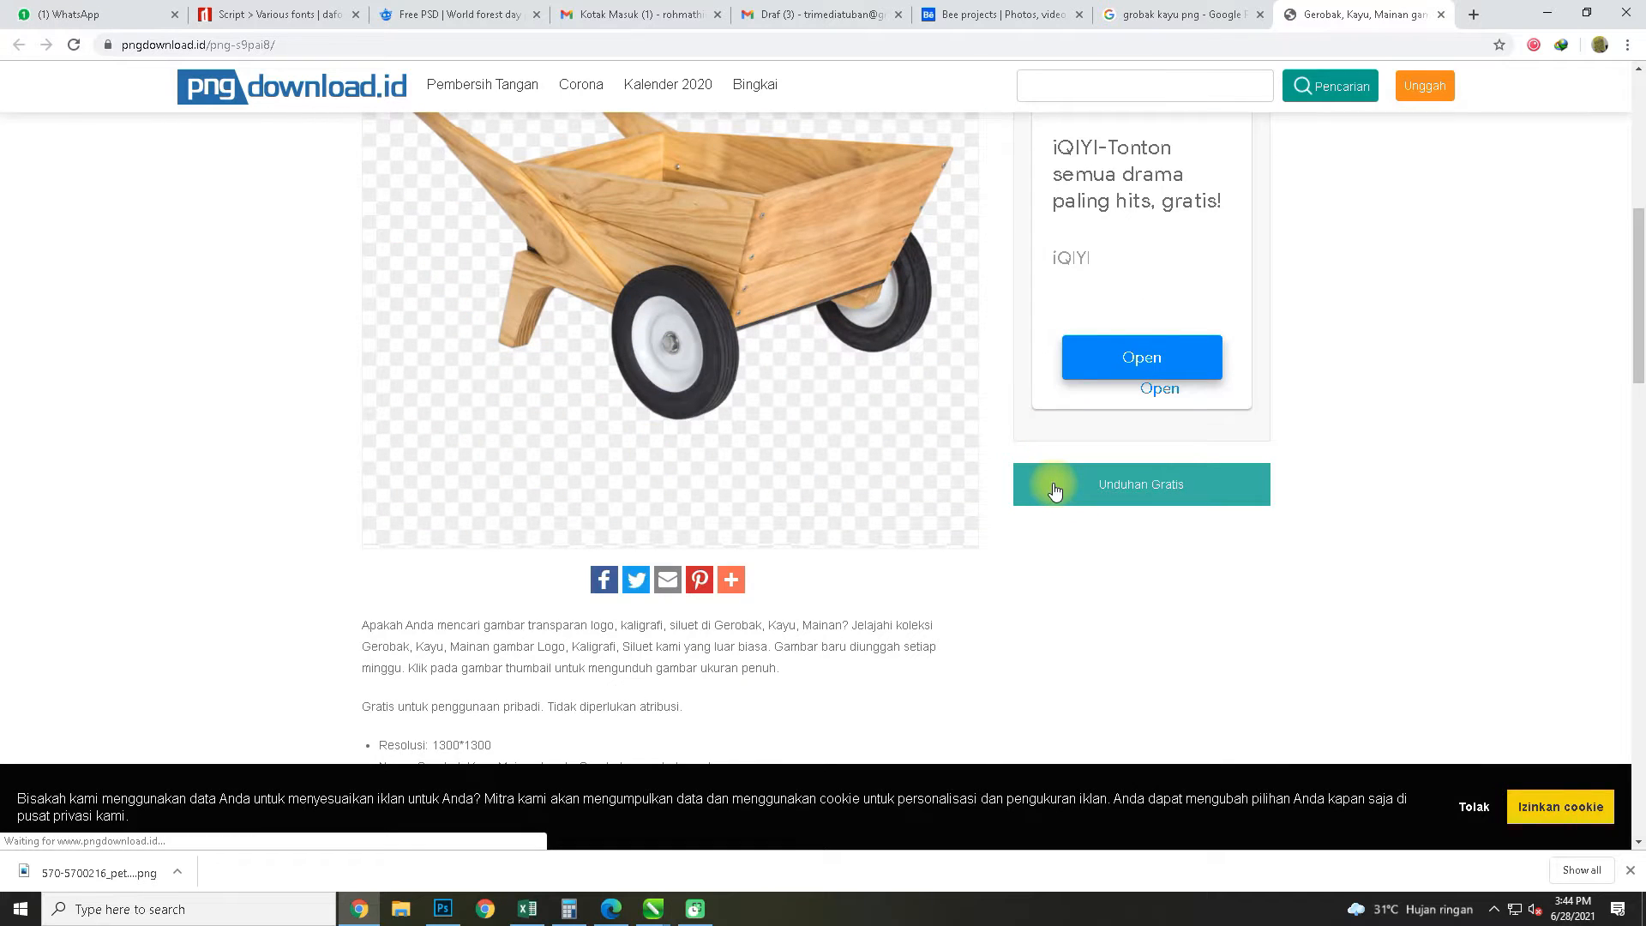
Download the light wooden cart PNG from pngdownload.id, passing the robot check, and save it to the Downloads folder
click(1055, 490)
scroll(1048, 482, down, 6)
click(707, 153)
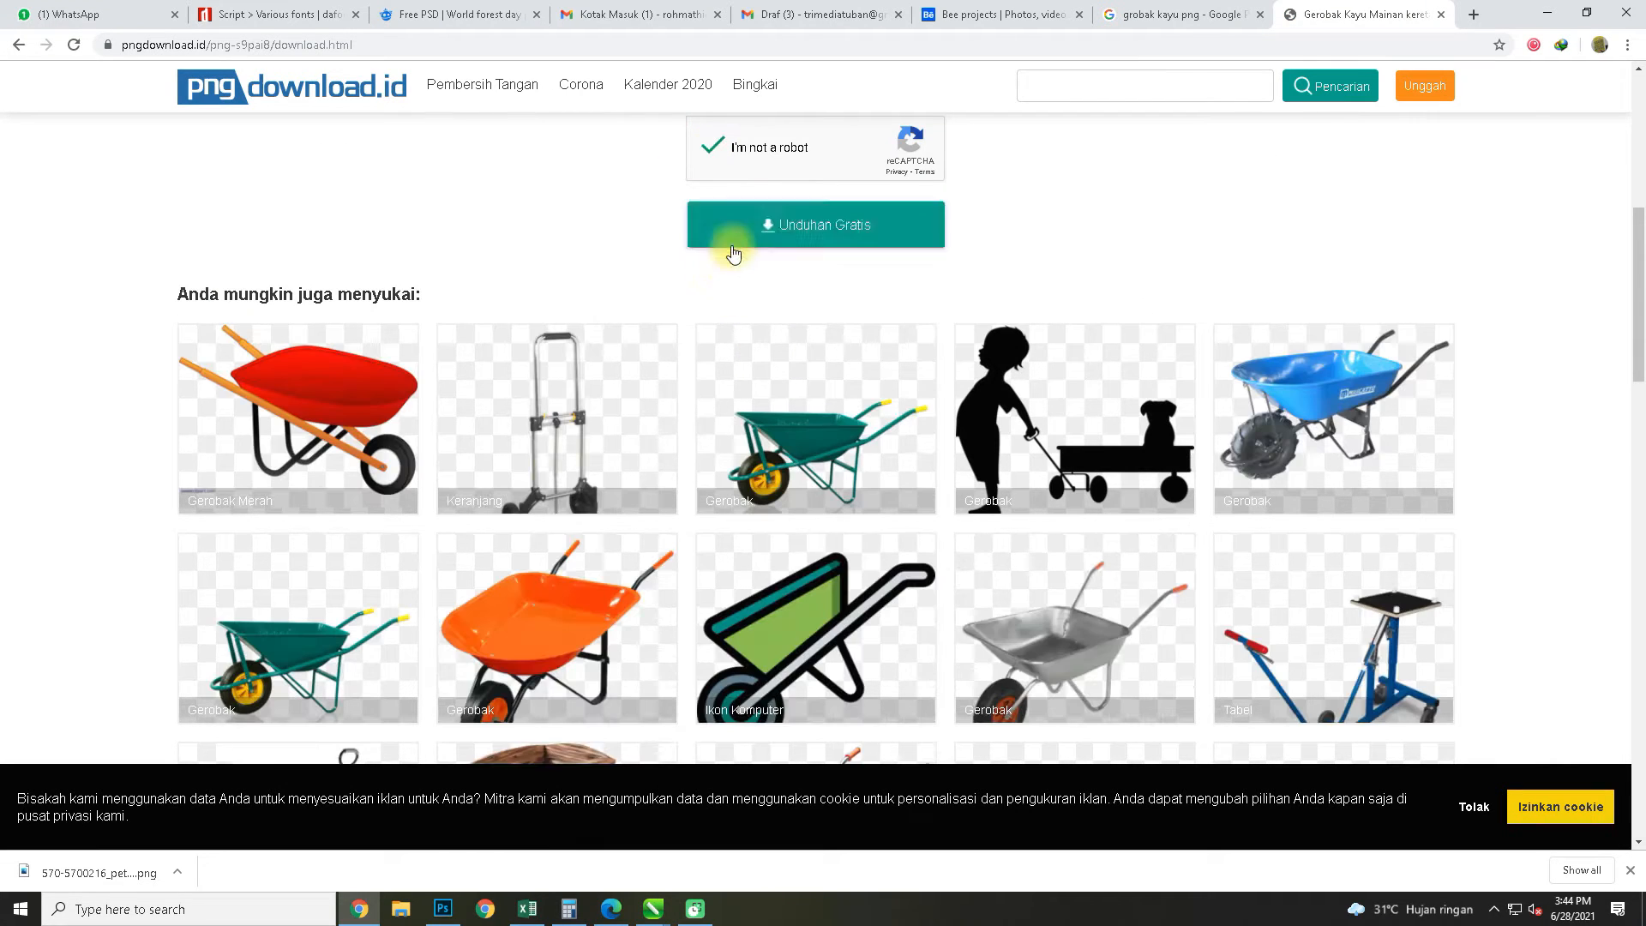
click(735, 228)
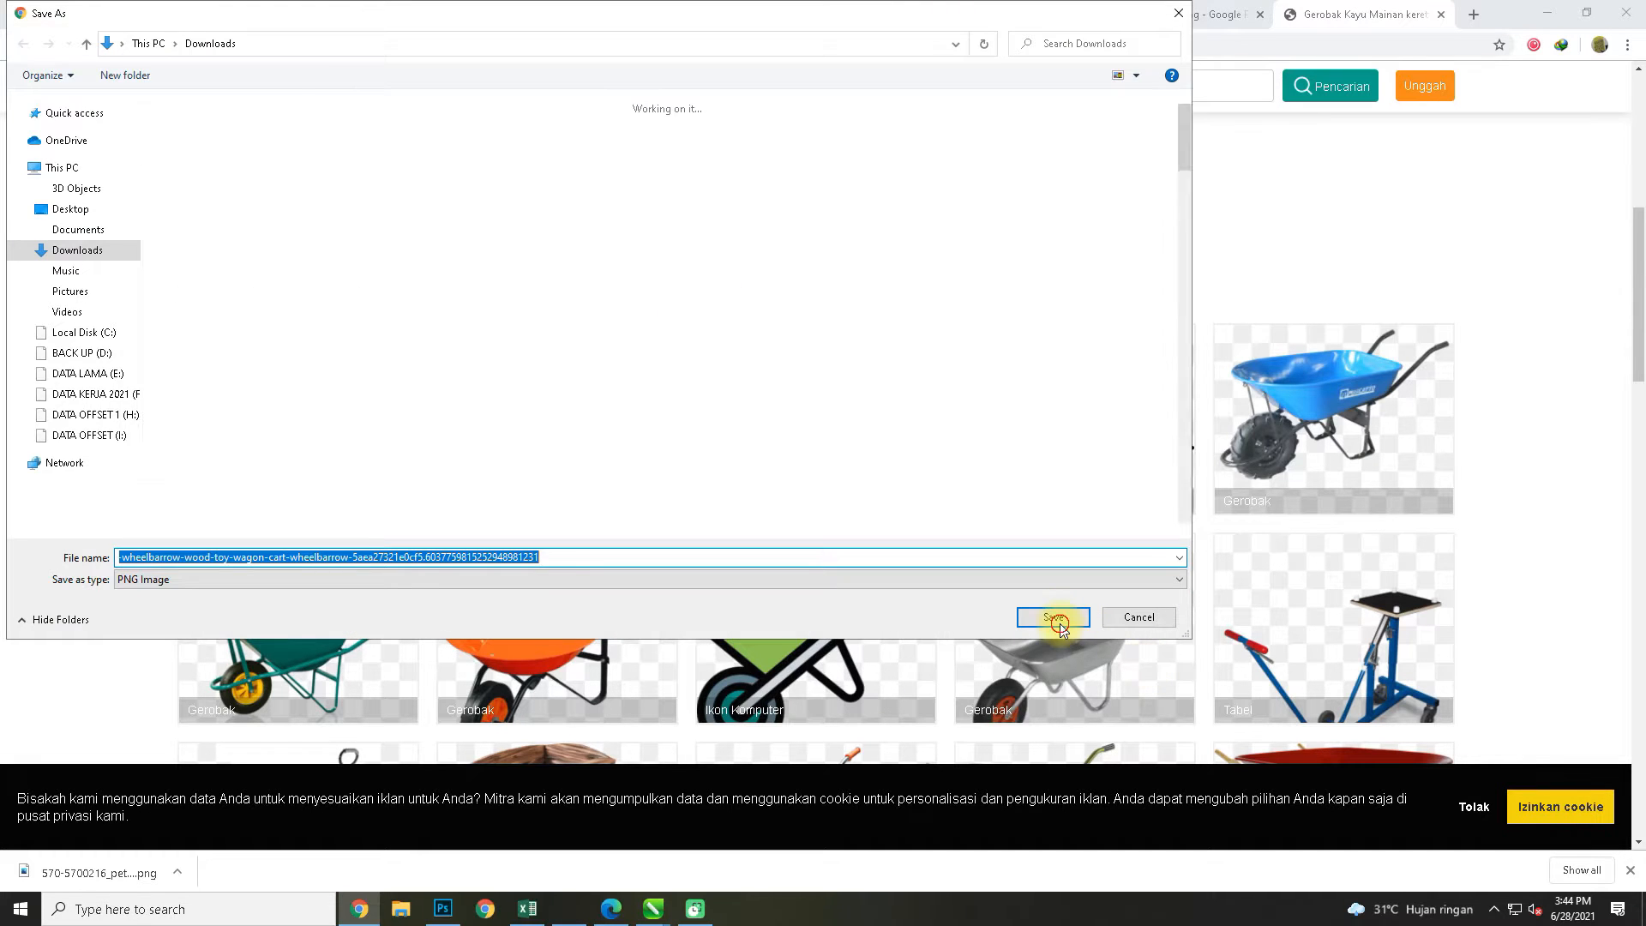
click(1054, 617)
Place the downloaded wooden cart in the Photoshop bee document, flip it horizontally and move it clear of the bee
drag(99, 870, 438, 915)
key(space)
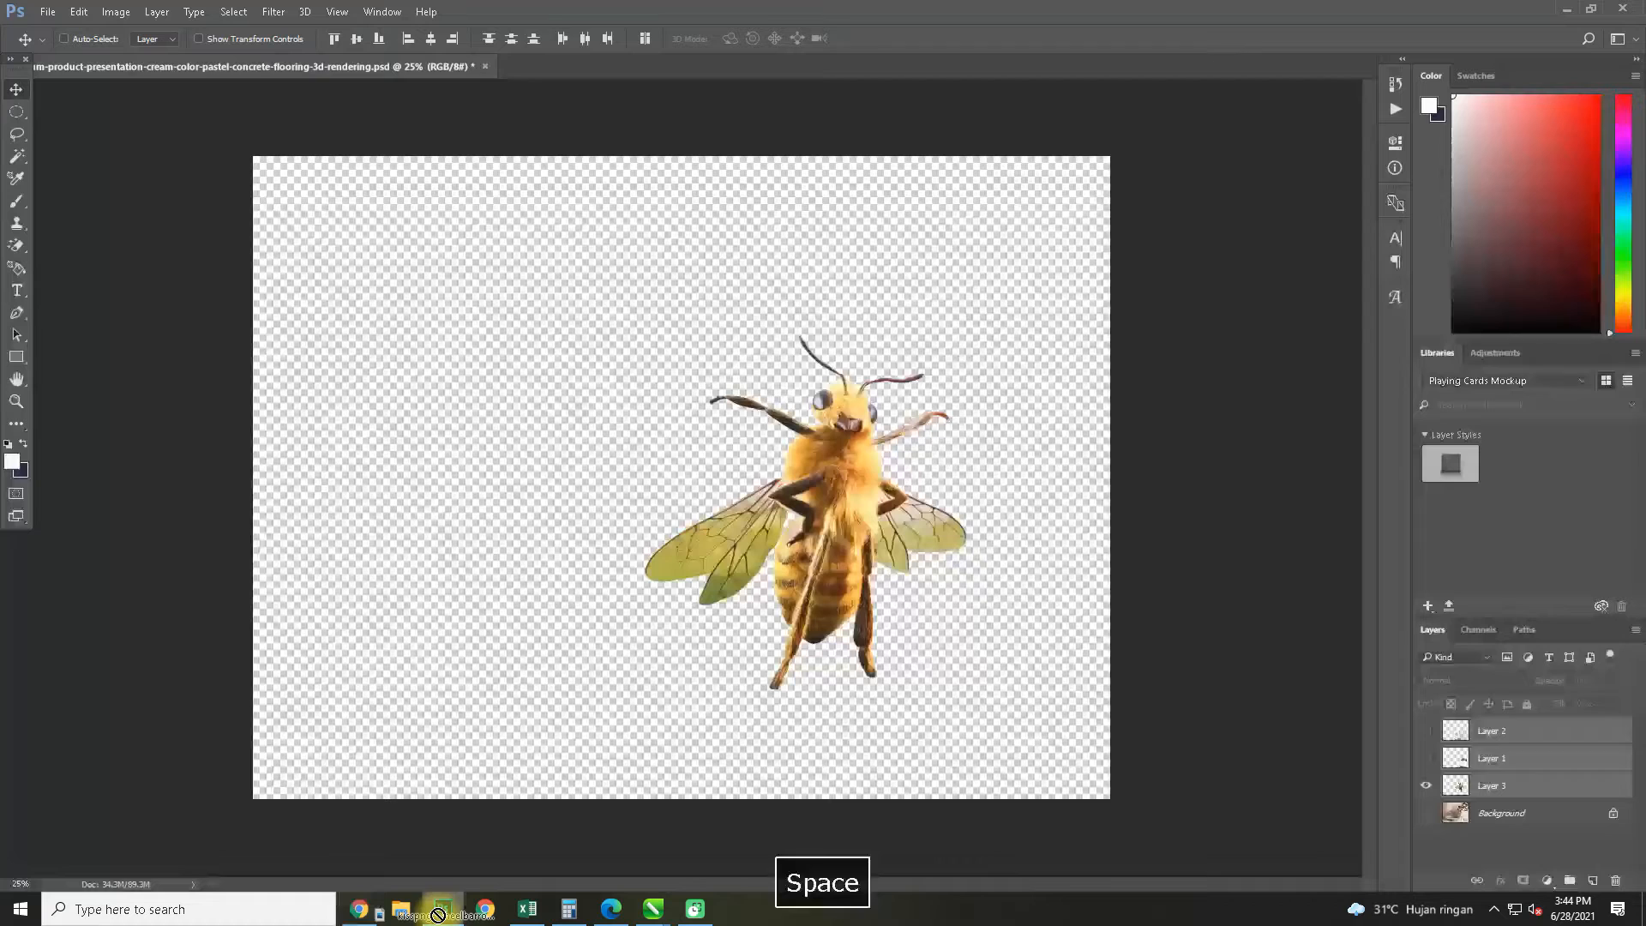
drag(543, 531, 492, 558)
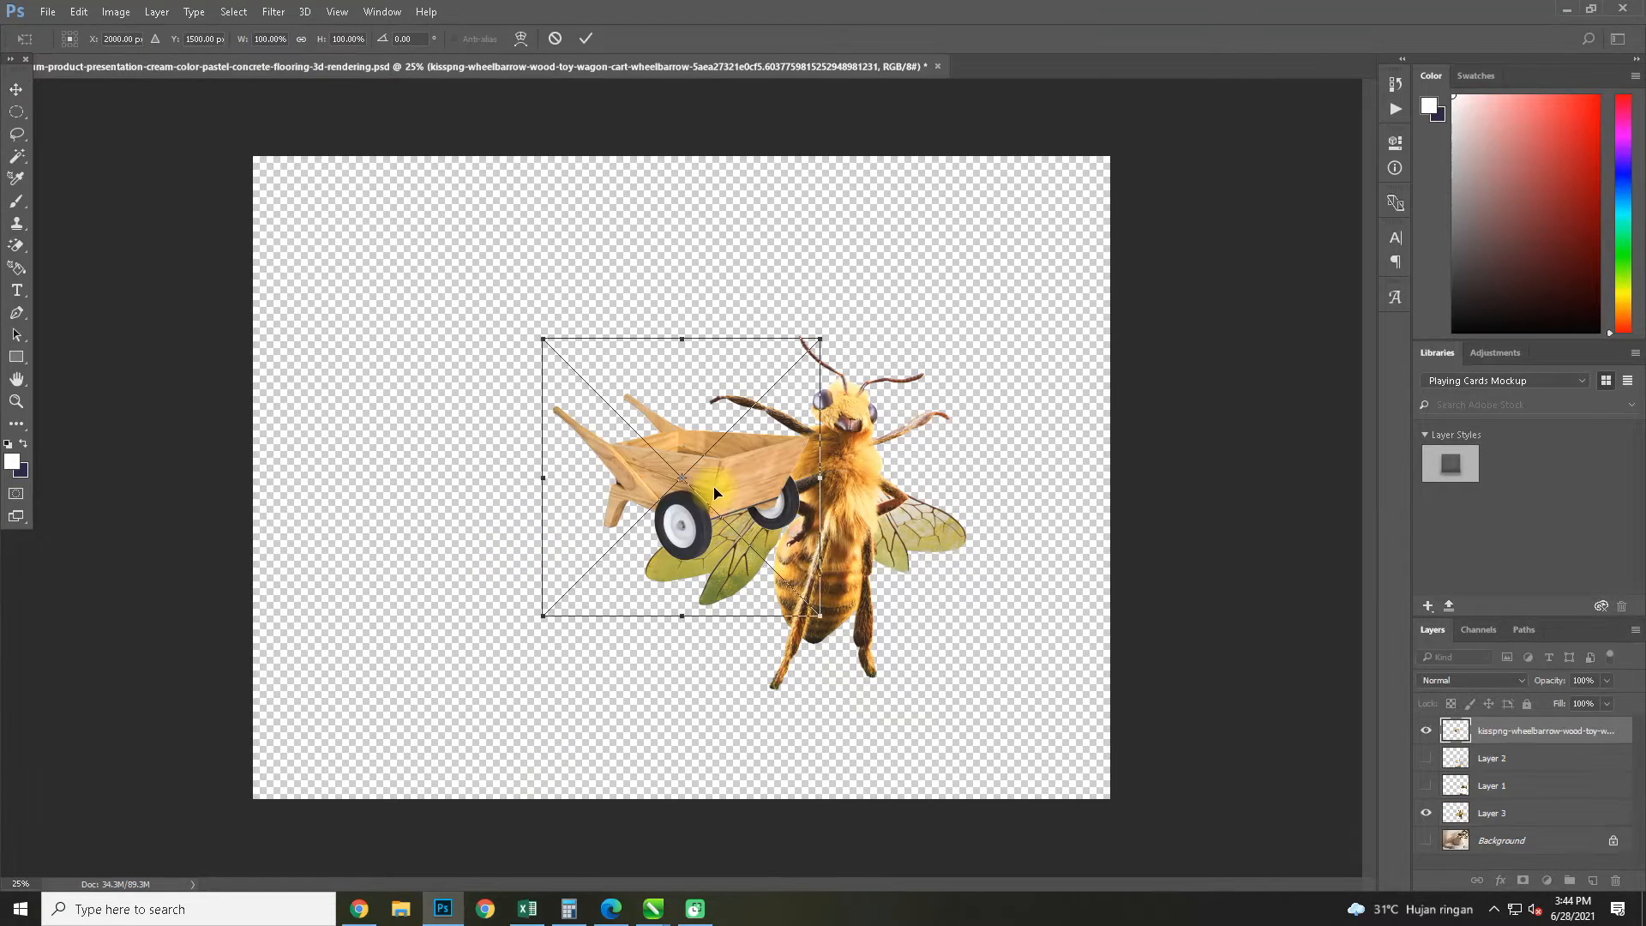
right_click(614, 512)
click(661, 750)
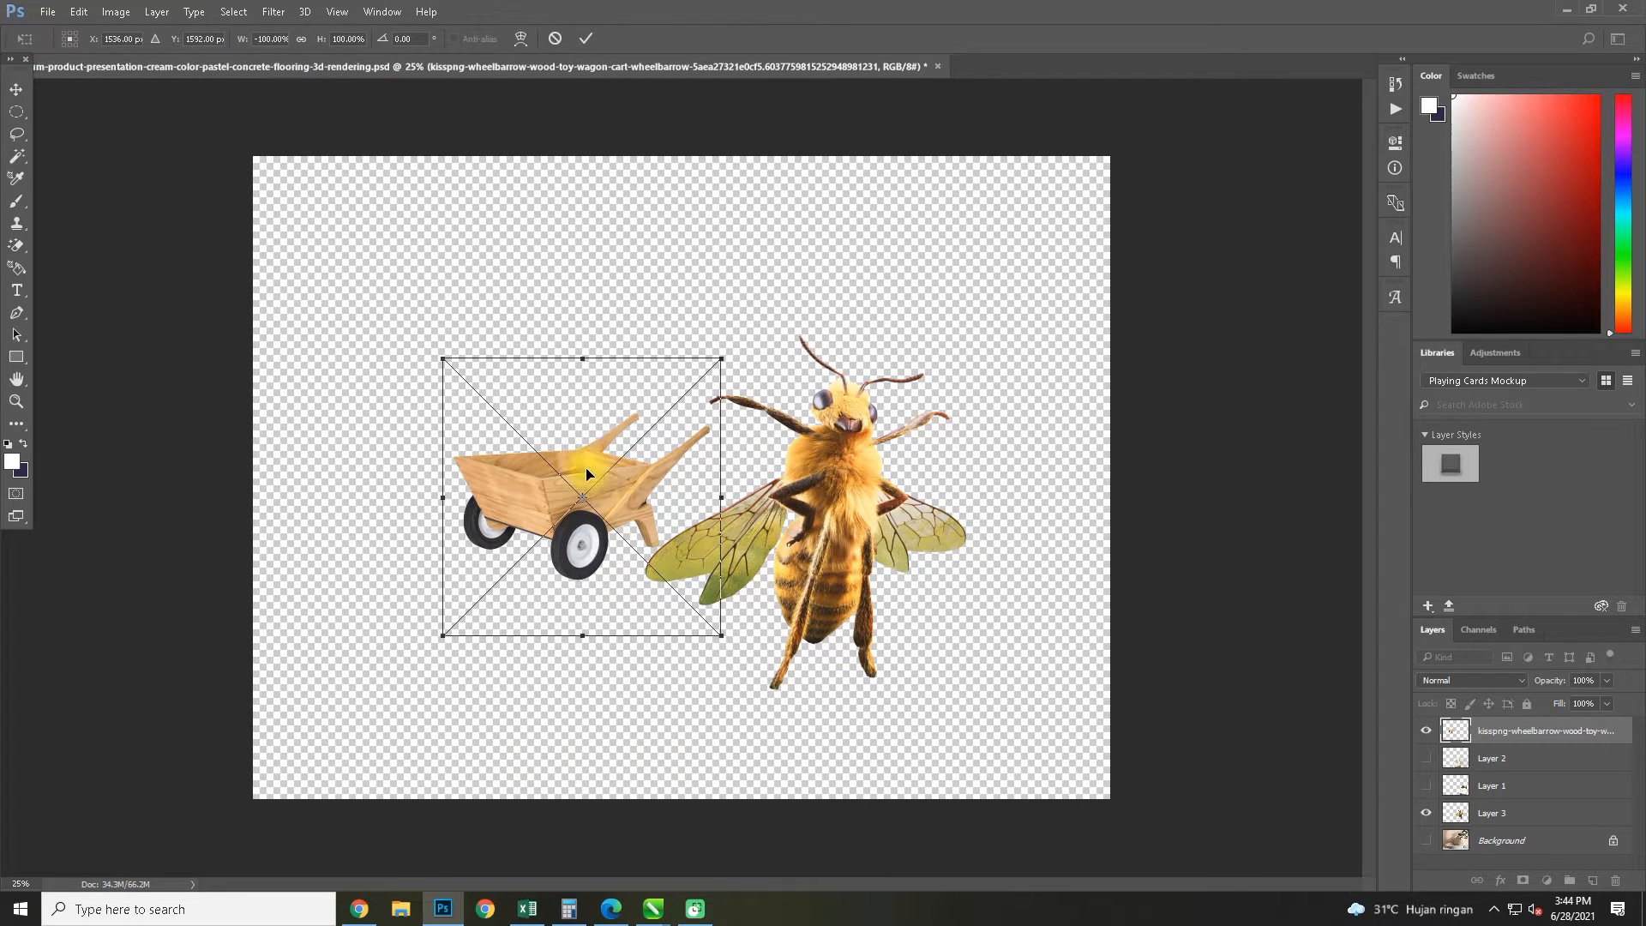
drag(586, 475, 511, 506)
Try the placed cart enlarged to about 159% and rotated about 6.6° beside the bee, and delete its layer
key(ctrl+t)
drag(643, 371, 800, 239)
key(ctrl+z)
drag(645, 389, 834, 250)
drag(731, 403, 705, 463)
mouse_move(764, 294)
mouse_down()
mouse_move(786, 347)
mouse_move(783, 319)
mouse_up()
drag(443, 558, 505, 515)
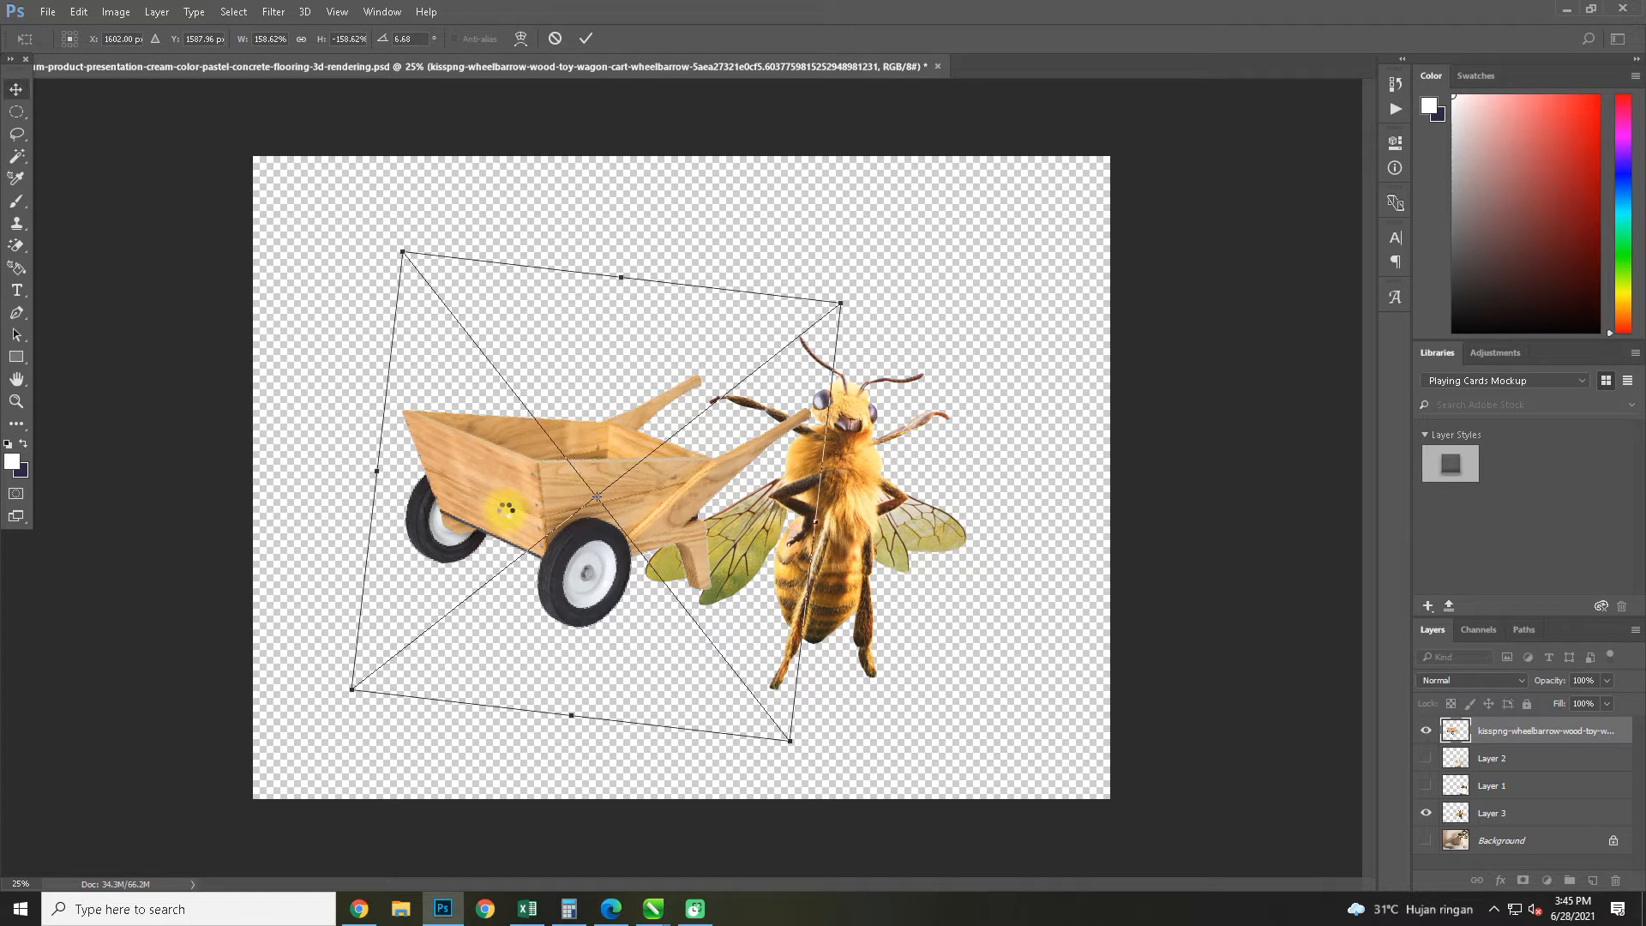
double_click(505, 509)
key(Delete)
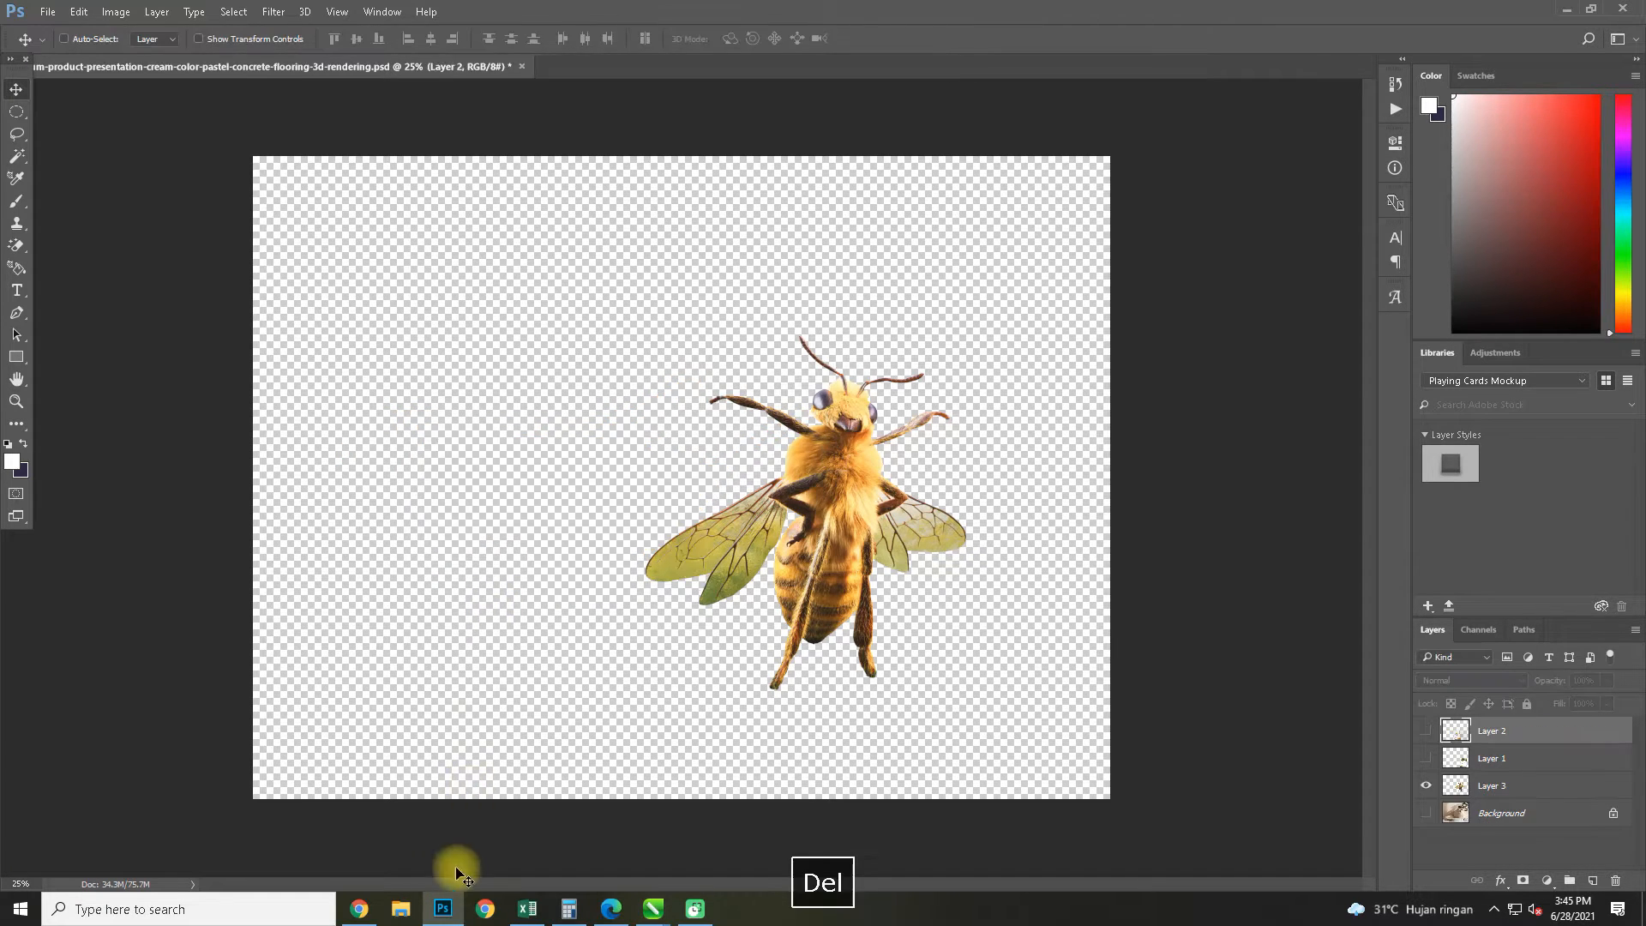
Switch to Chrome, close the cart download page and browse the "grobak kayu png" results for another cart
click(359, 909)
click(1442, 14)
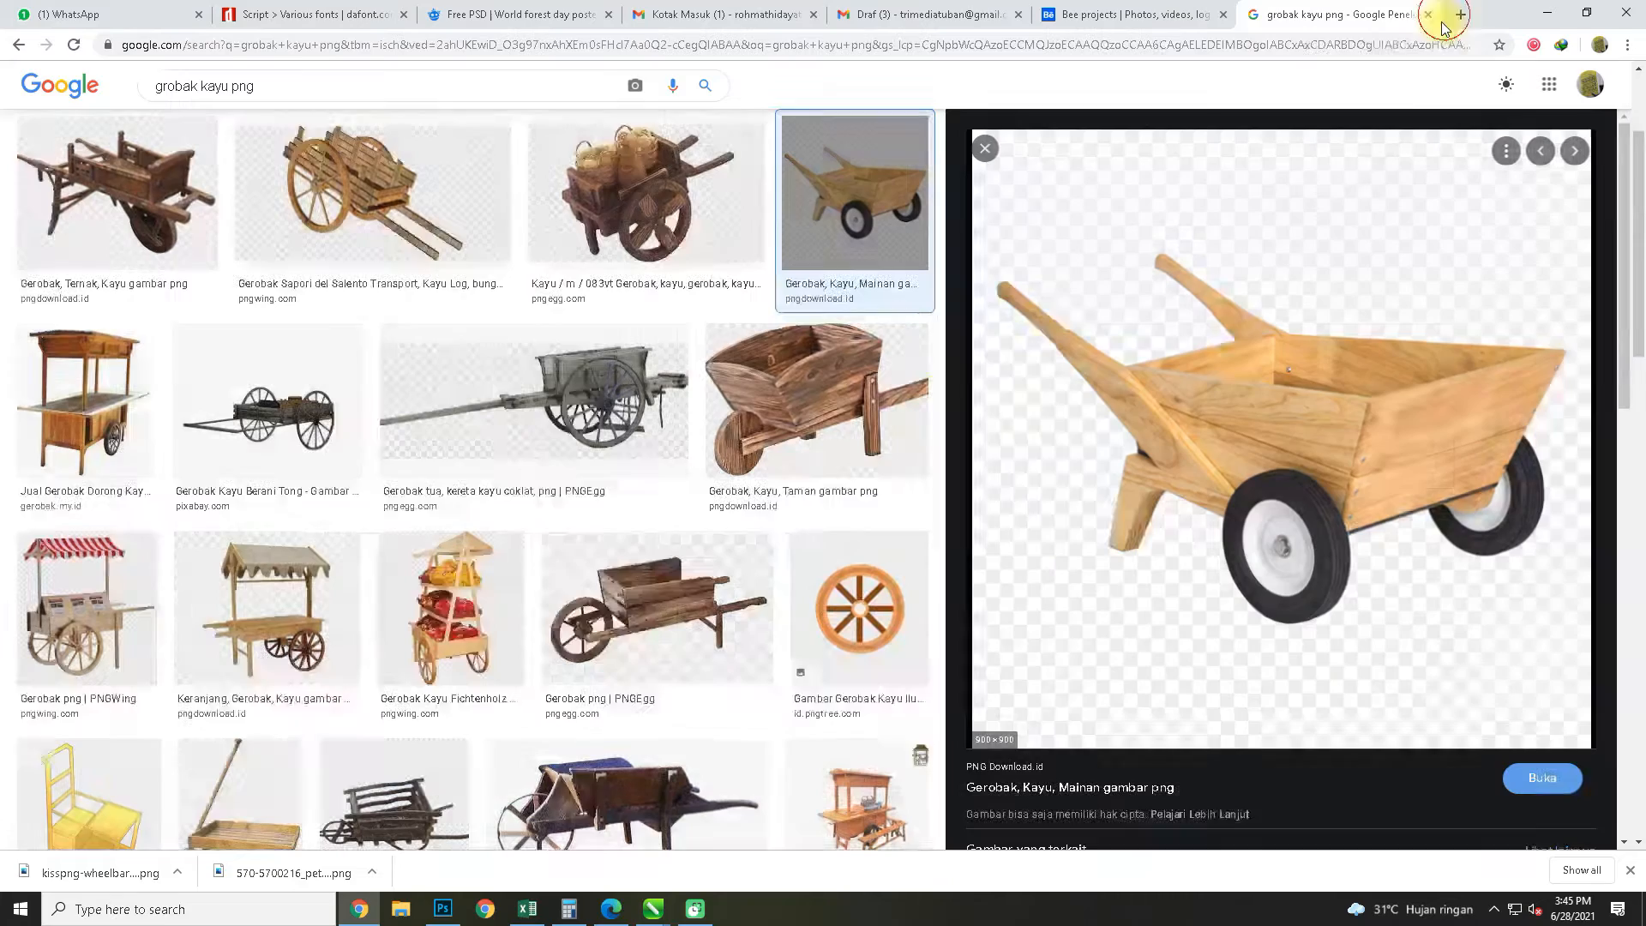
scroll(292, 288, down, 8)
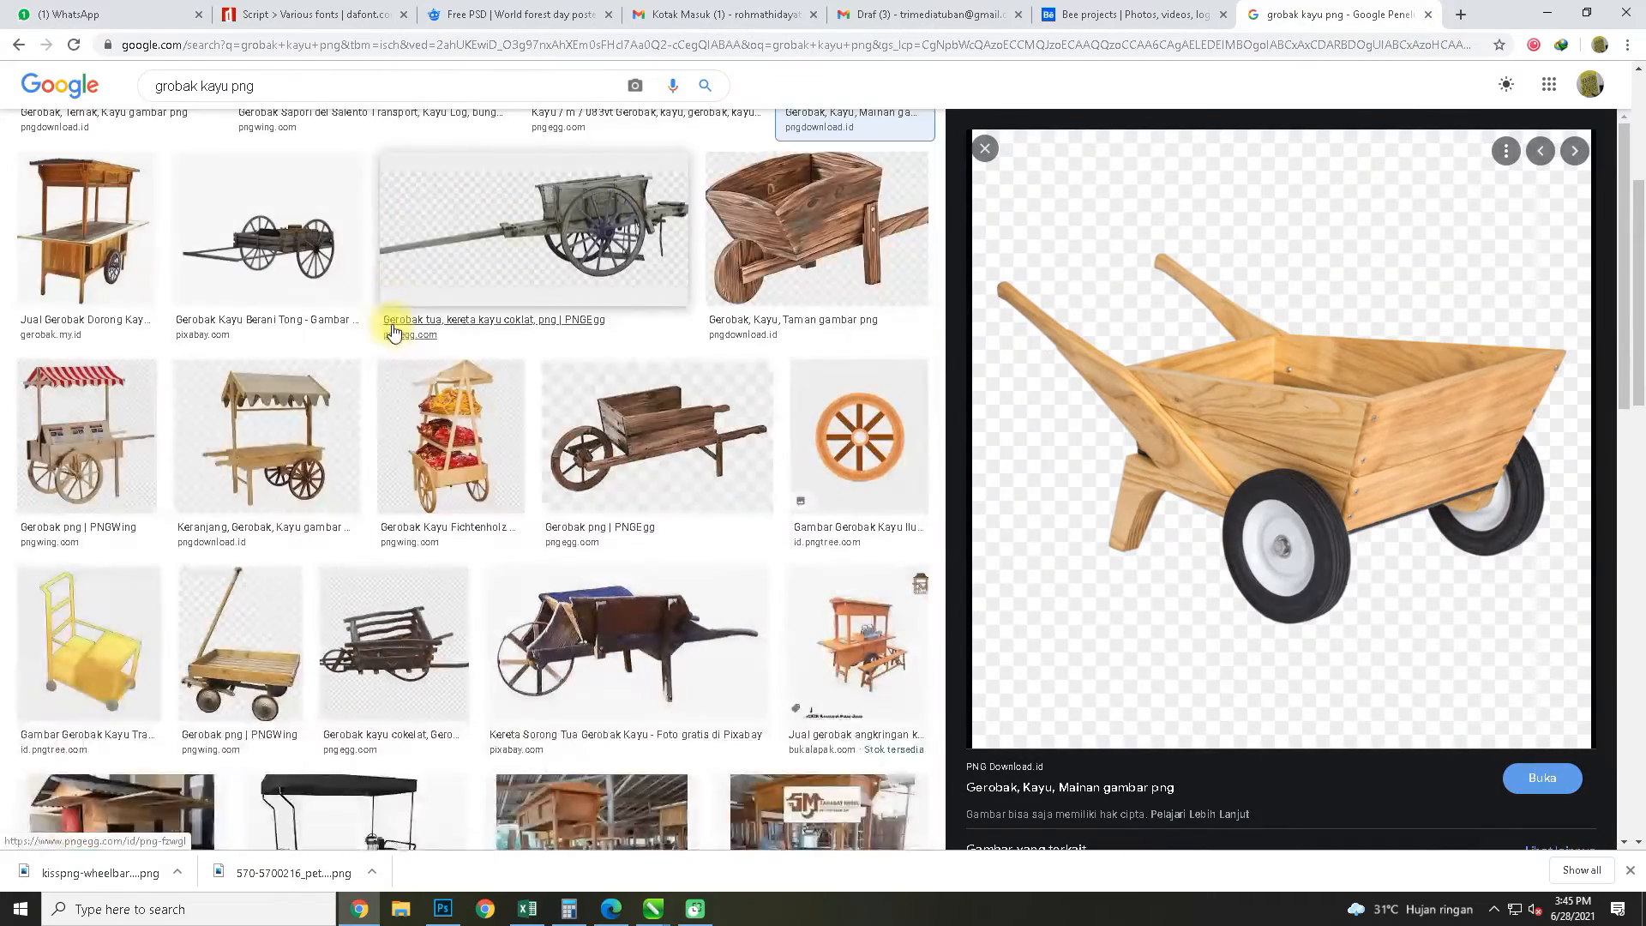
scroll(1355, 454, down, 4)
scroll(1355, 454, down, 2)
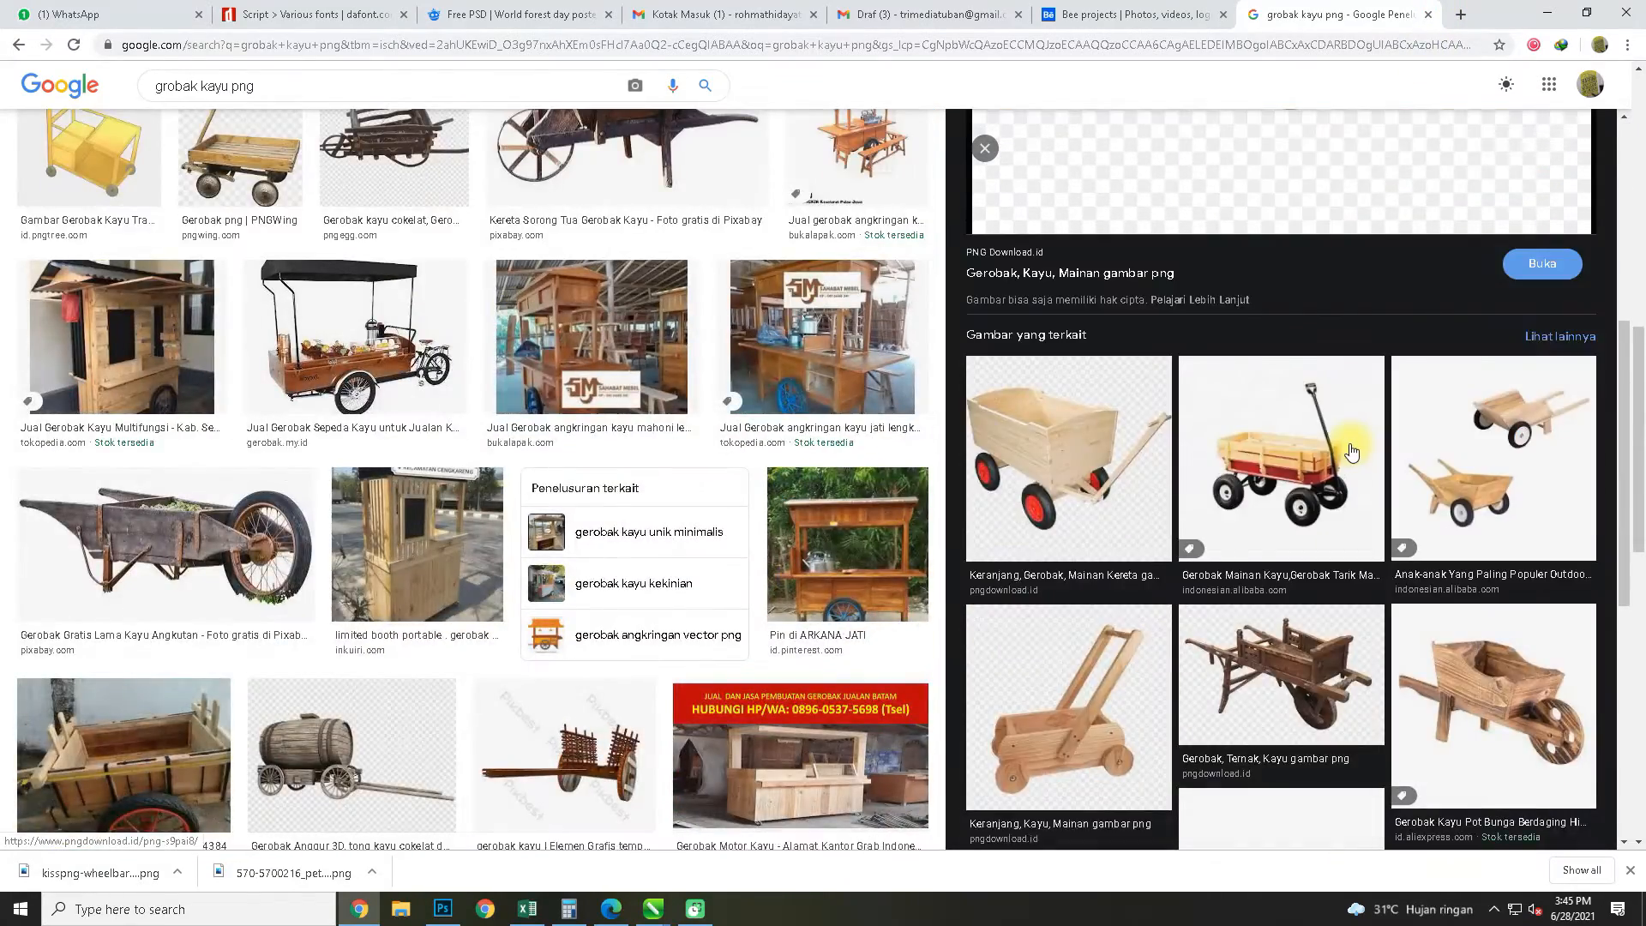
Preview the red and wooden toy wagons from Alibaba and look through their related images
click(1295, 454)
scroll(1294, 455, down, 5)
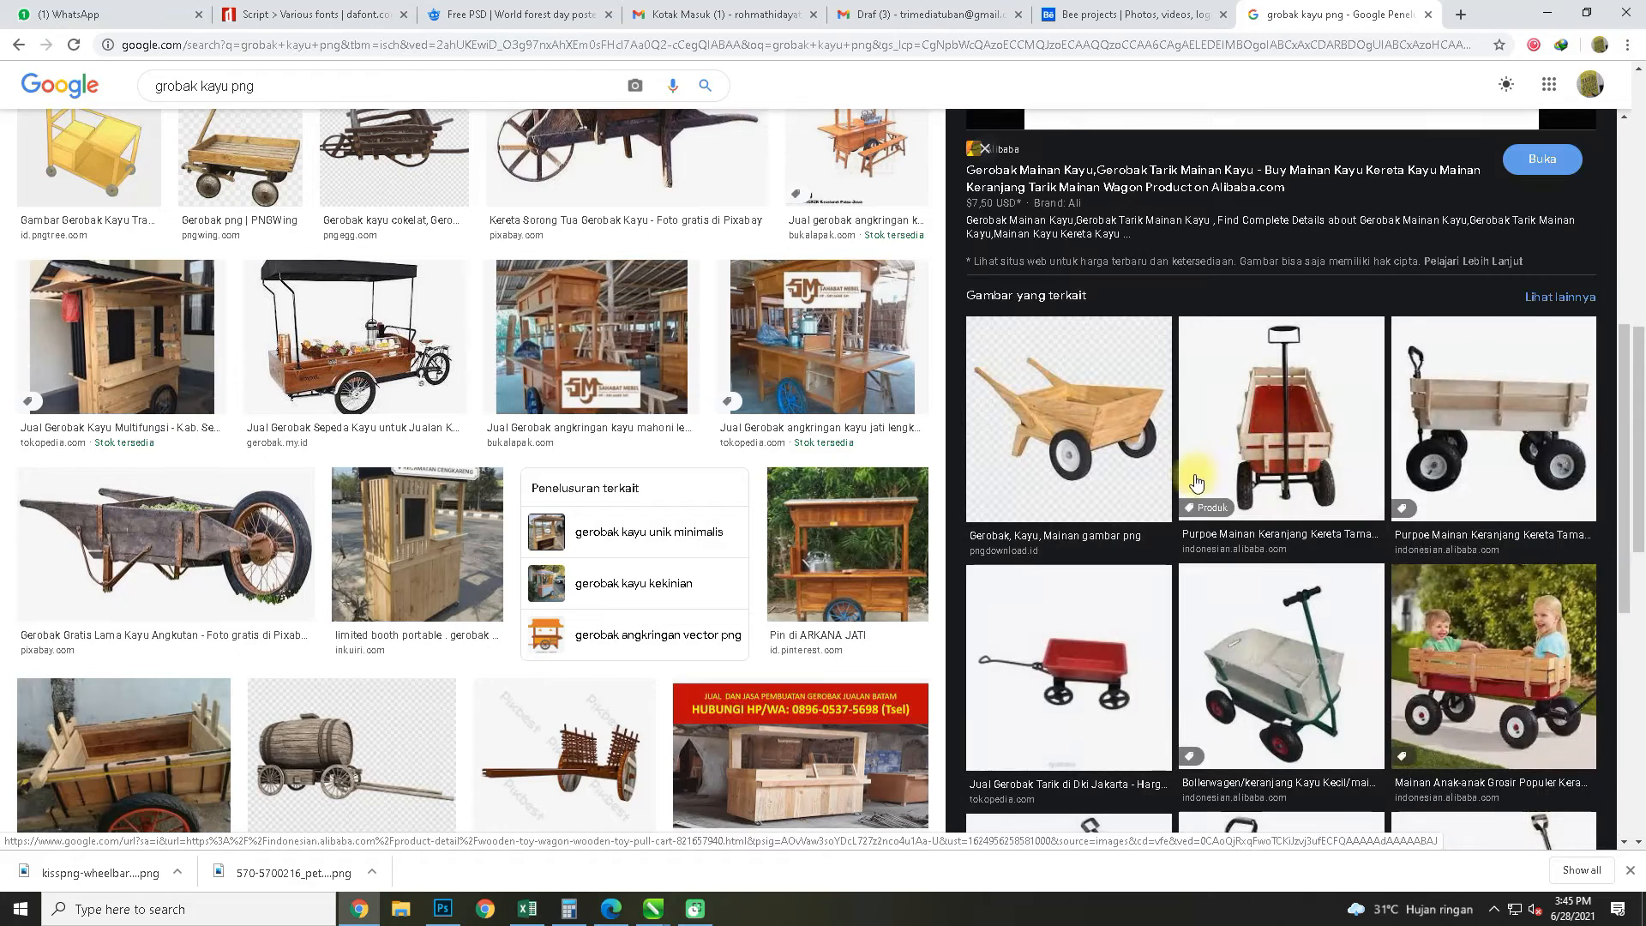
scroll(1305, 472, down, 2)
scroll(1372, 531, down, 3)
click(1449, 583)
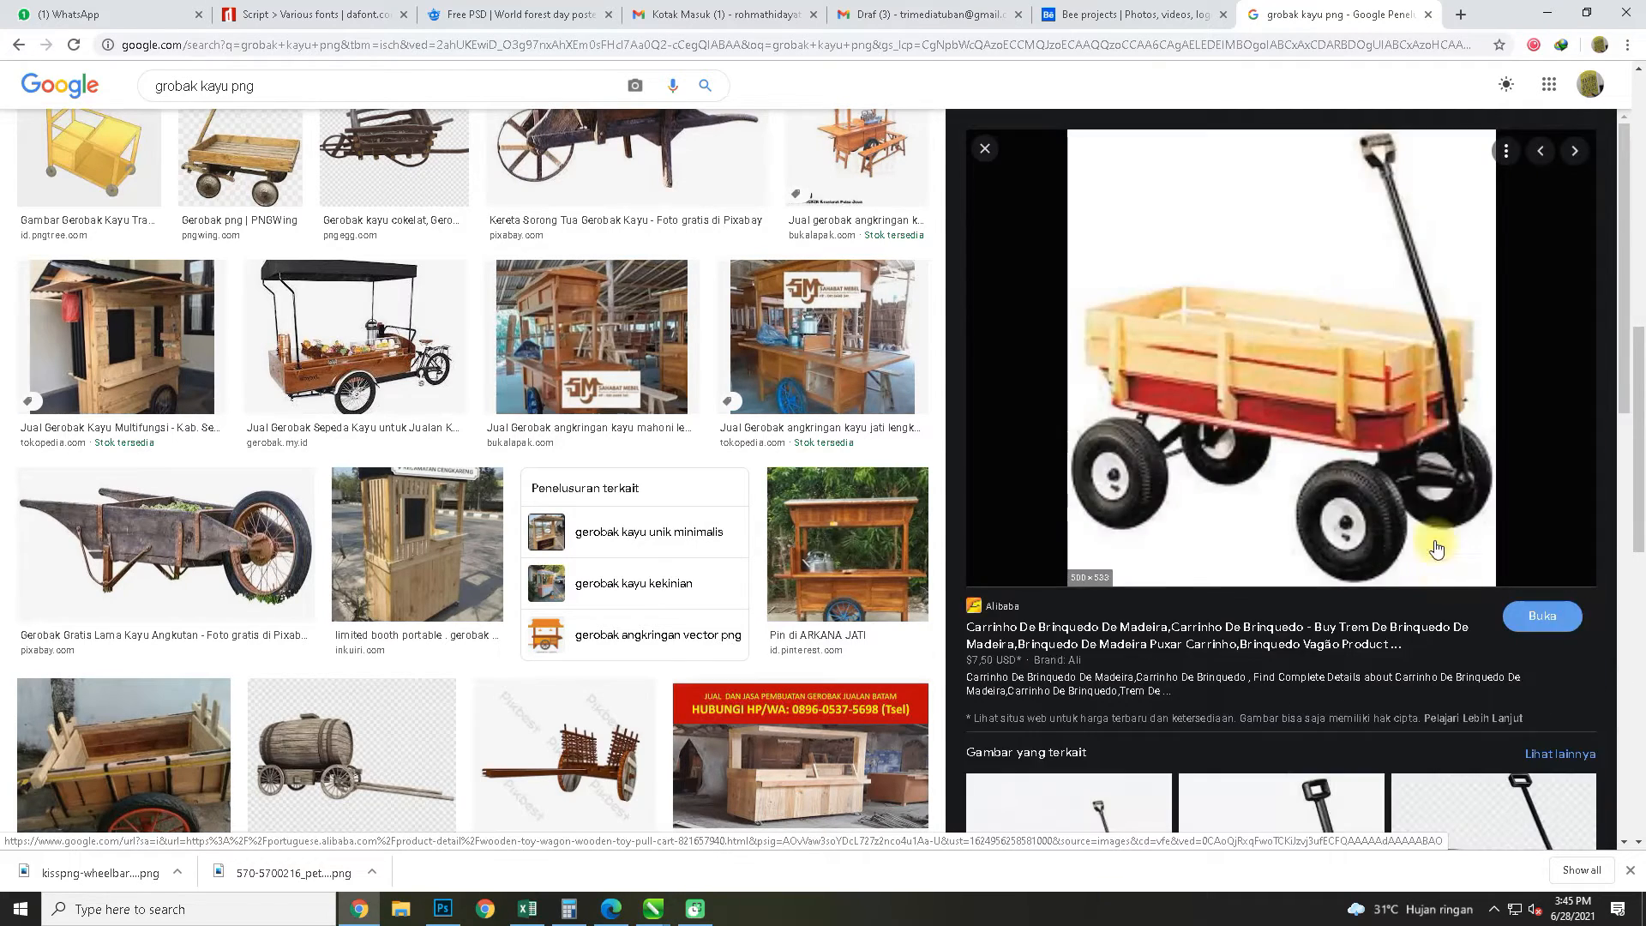
scroll(1381, 481, down, 3)
scroll(1381, 482, down, 6)
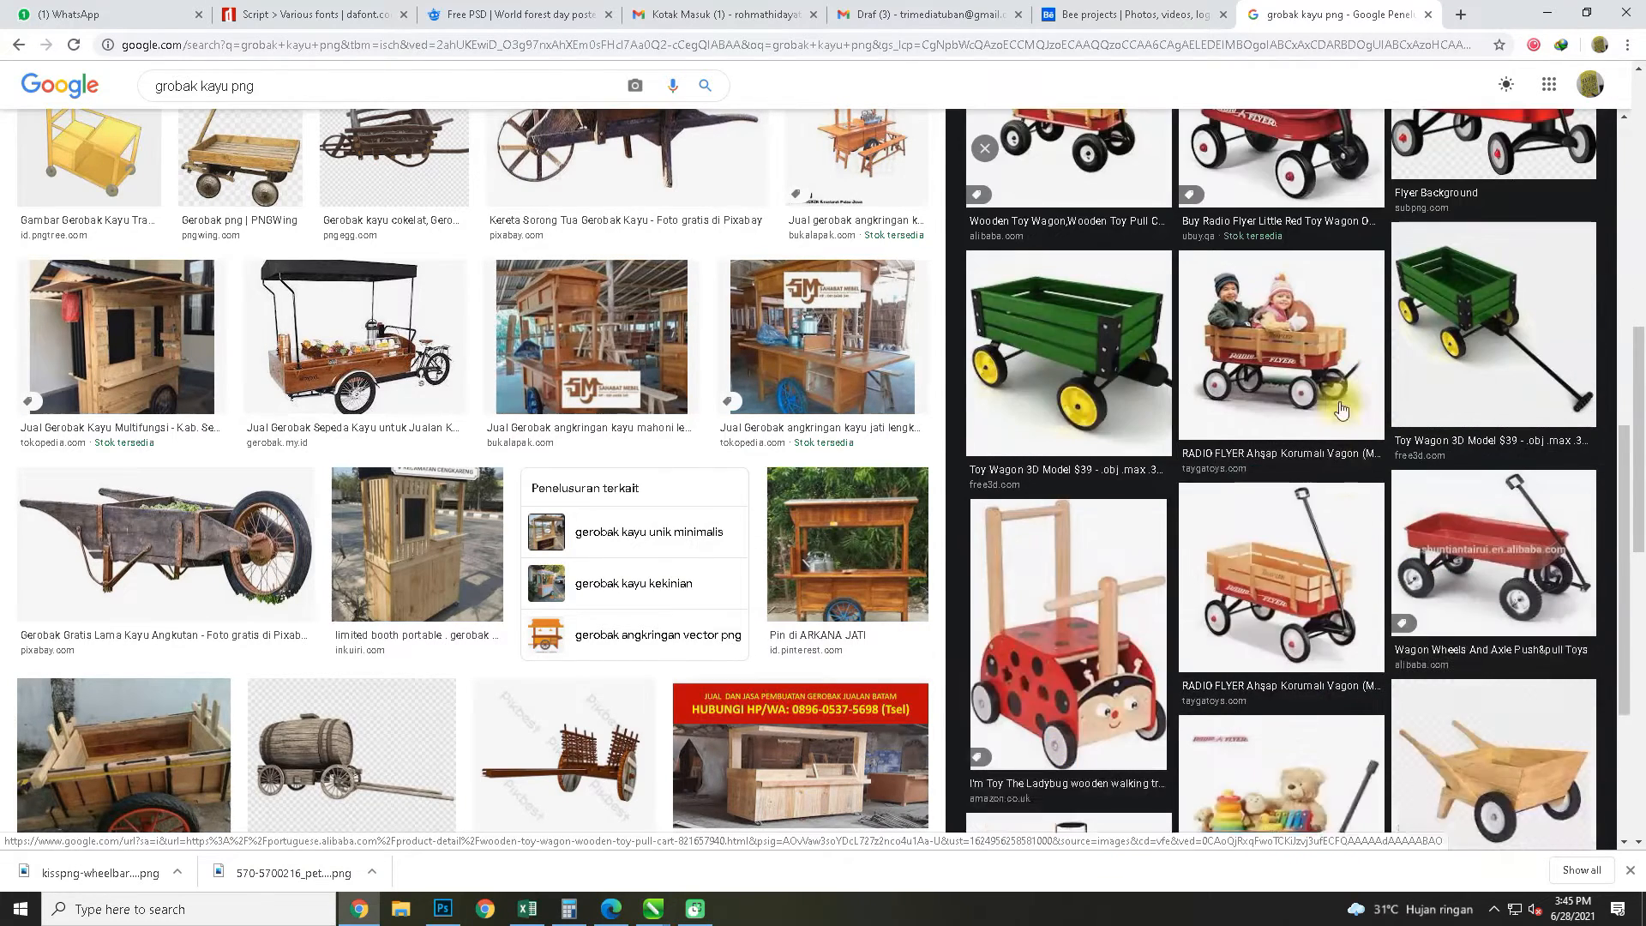
scroll(1308, 496, down, 2)
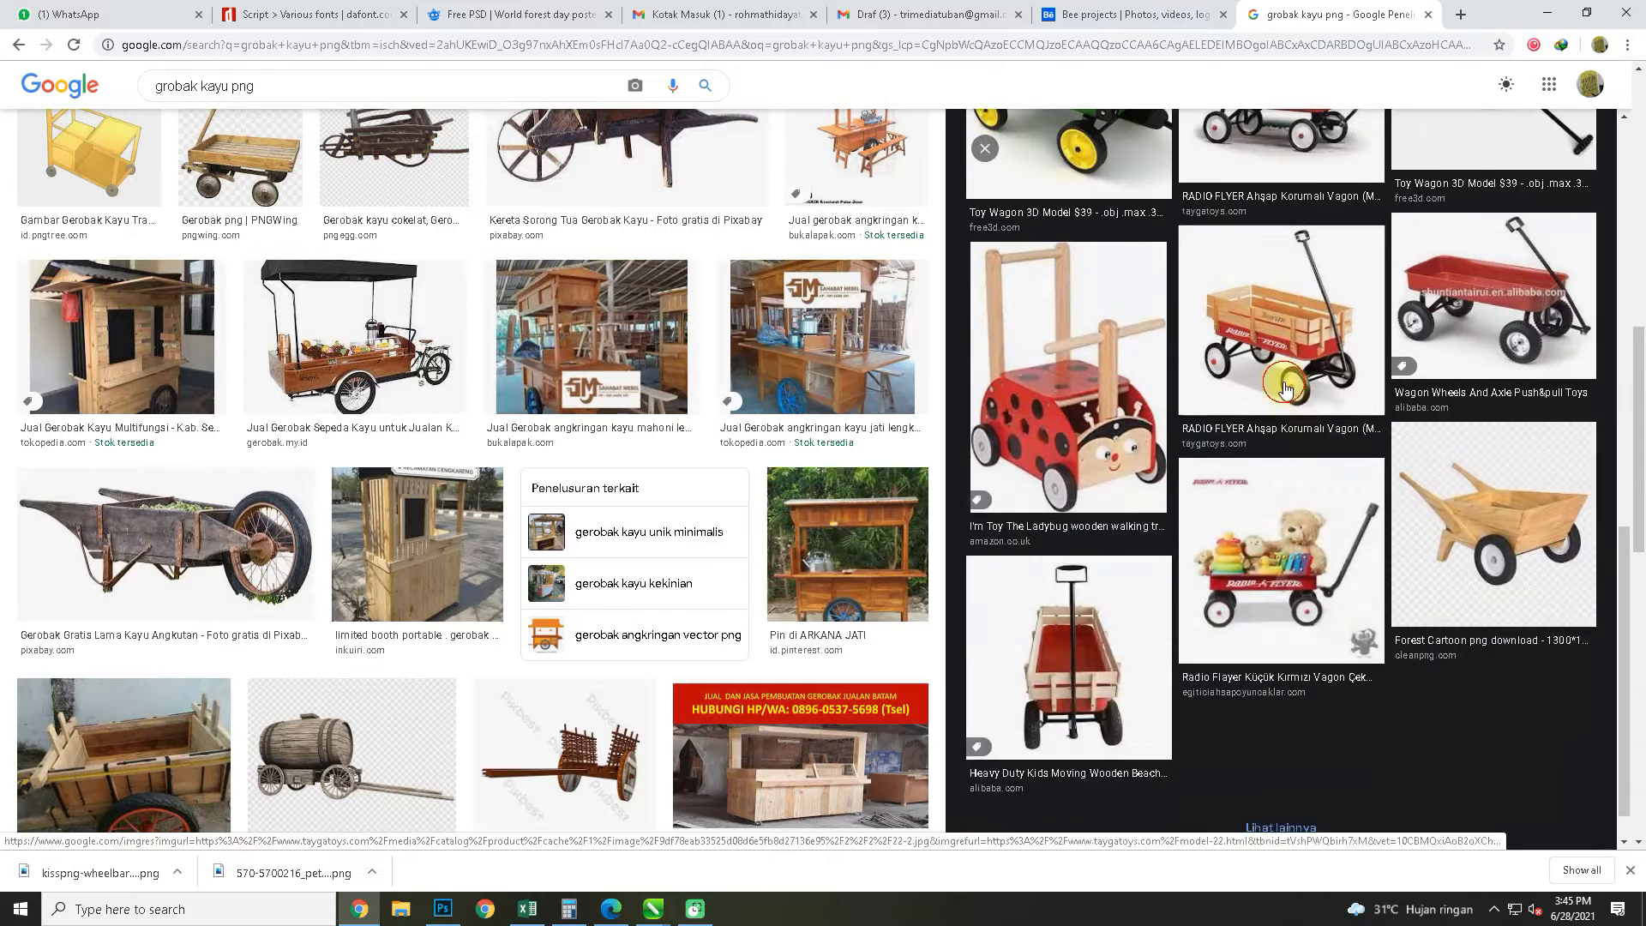
Preview the Tayga Toys Radio Flyer wagon with wooden slats and copy its image
click(1285, 382)
click(1108, 655)
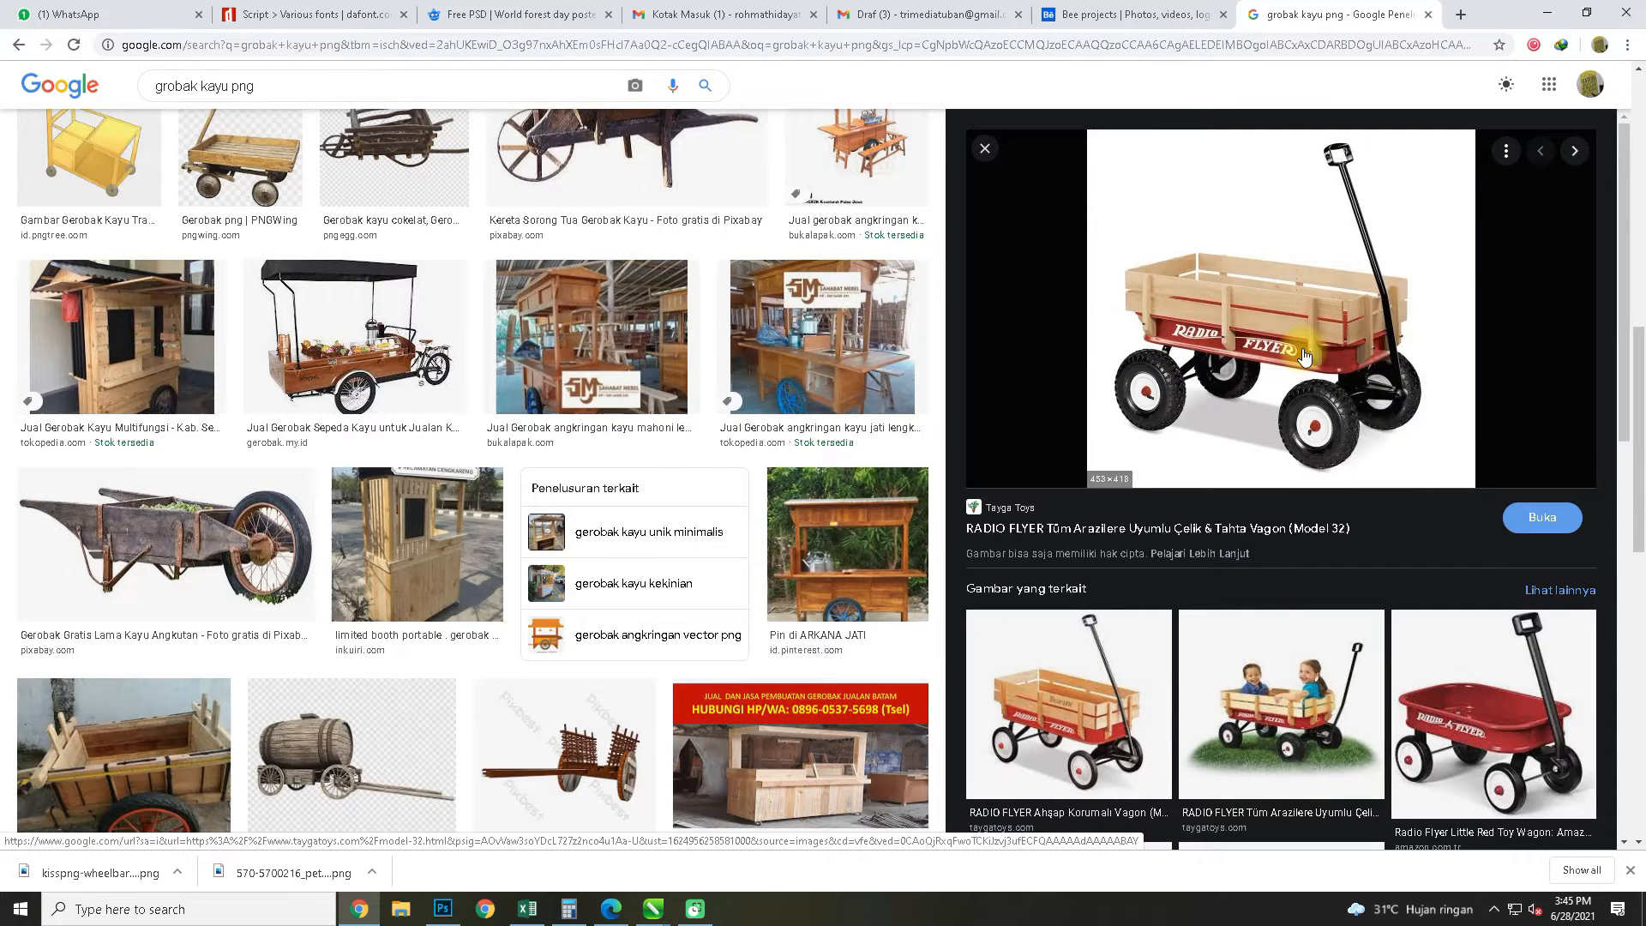
right_click(1303, 354)
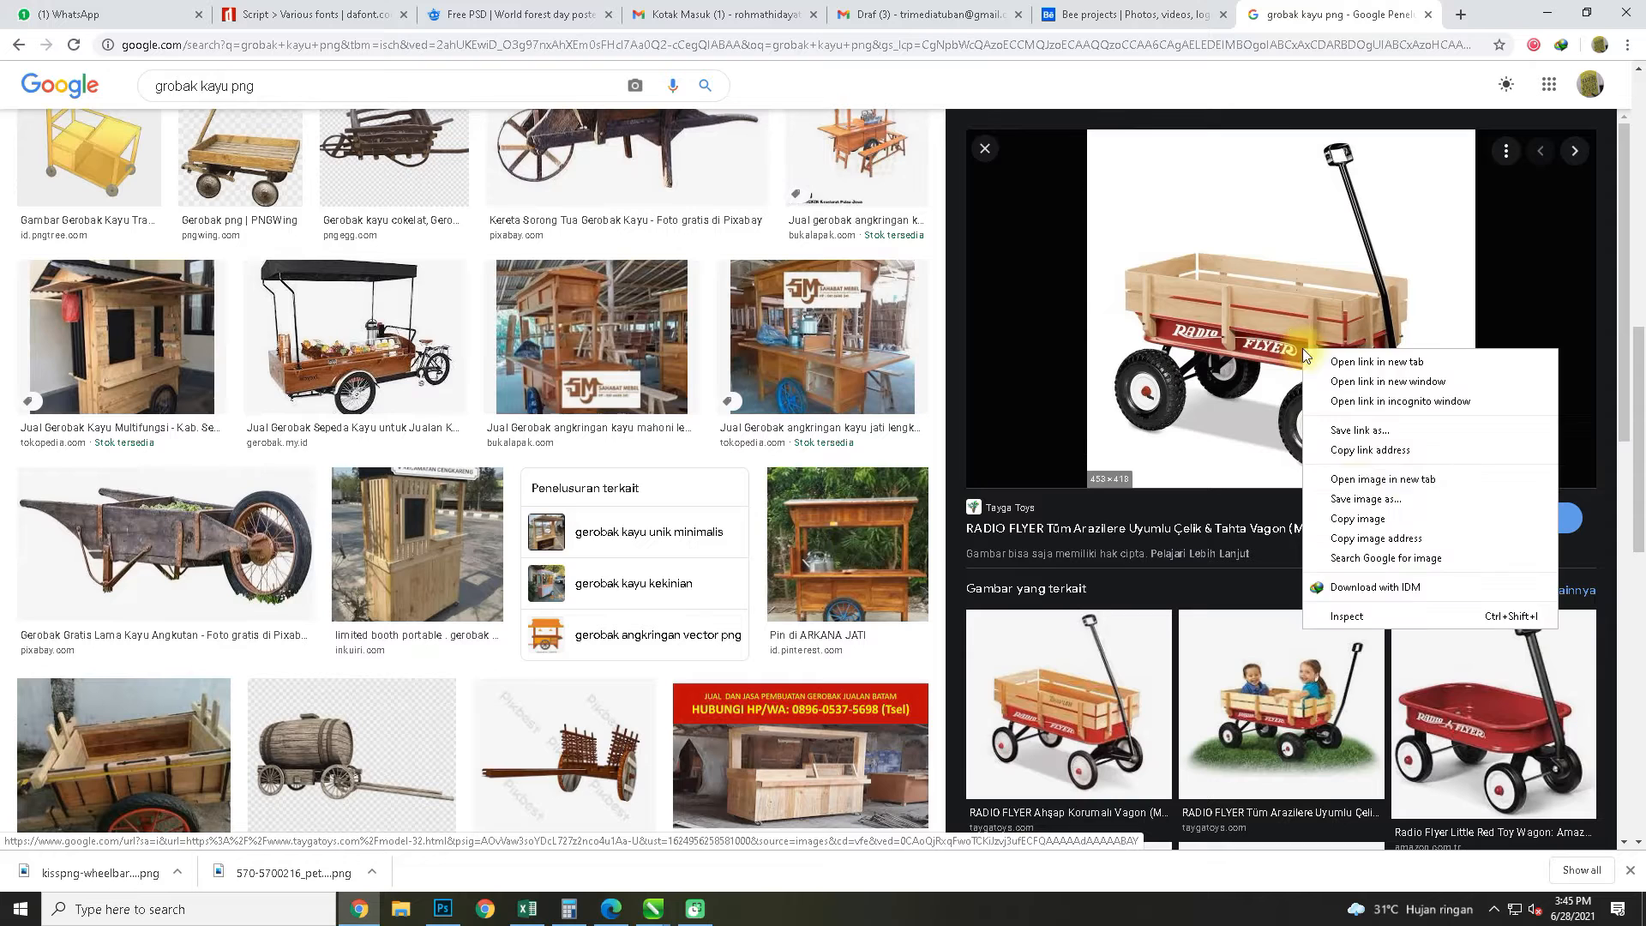
click(1449, 530)
Switch to Photoshop, paste the Radio Flyer wagon image, enlarge it and position it partly over the bee
click(443, 908)
key(space)
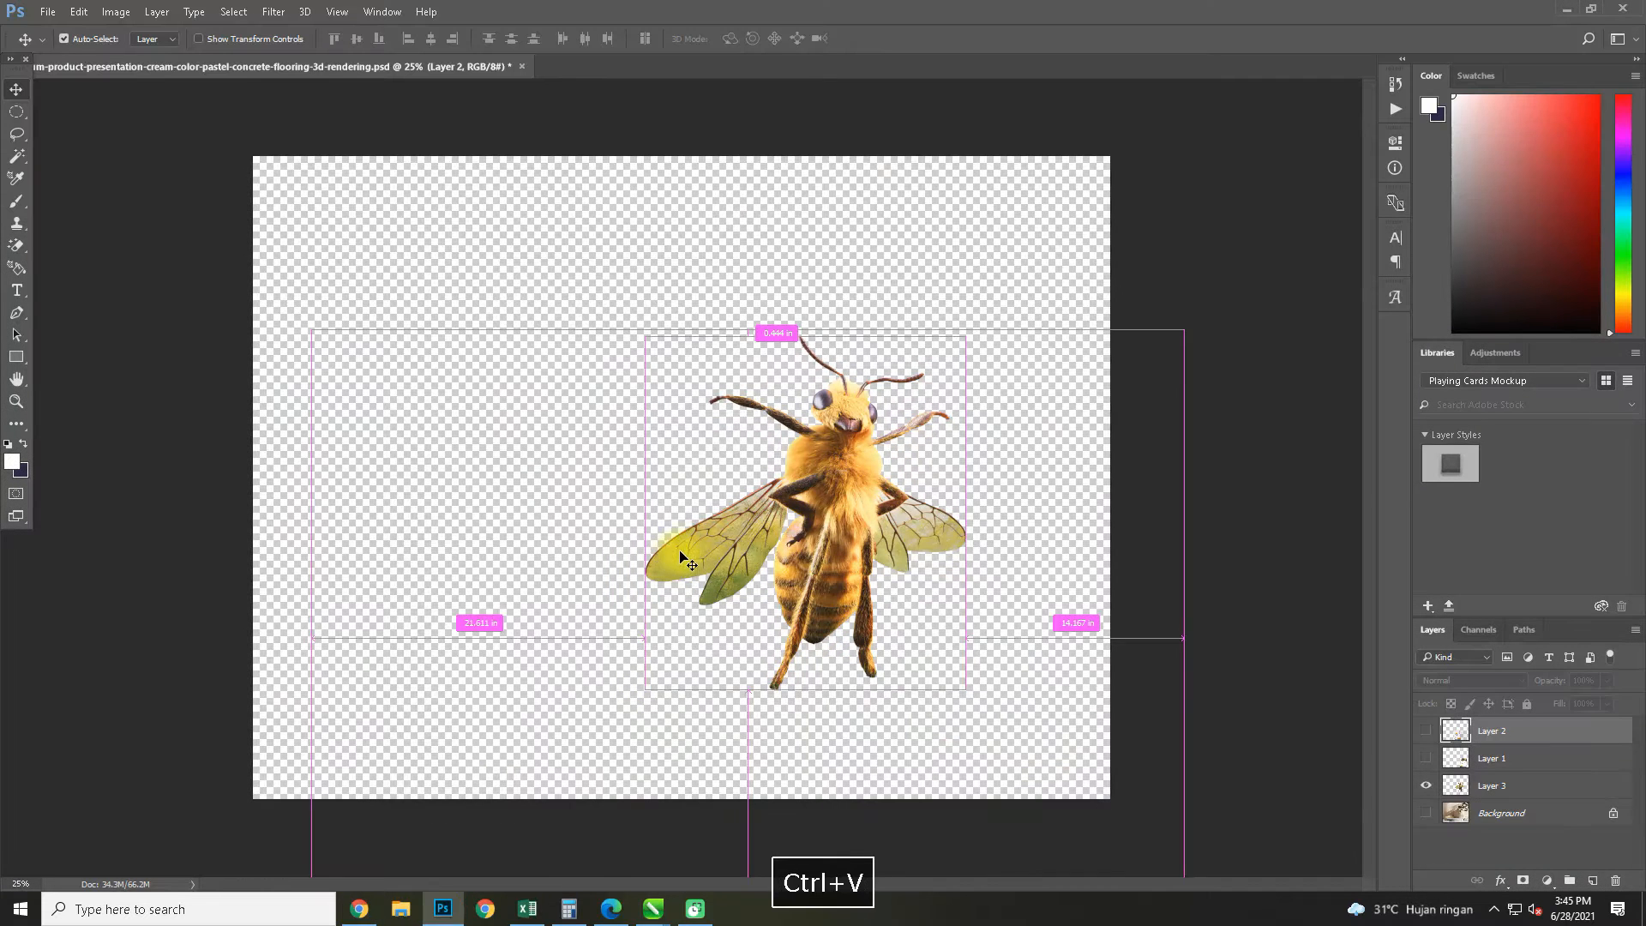
key(ctrl+v)
key(ctrl+t)
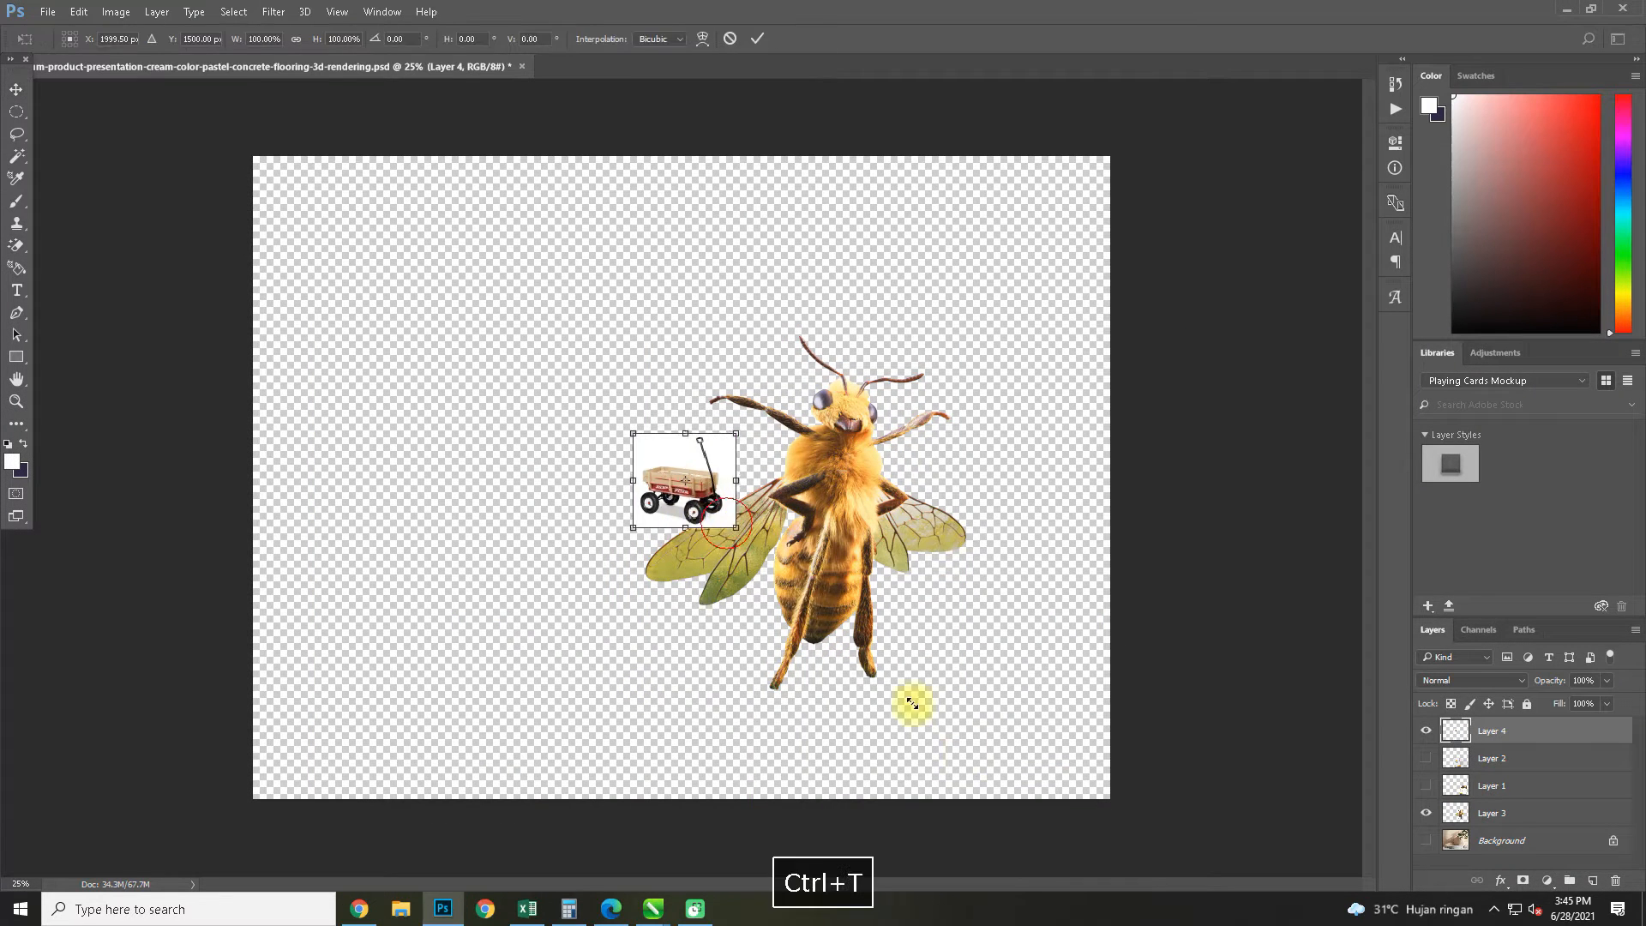
drag(727, 522, 1051, 810)
drag(939, 718, 710, 562)
drag(826, 654, 747, 608)
key(Return)
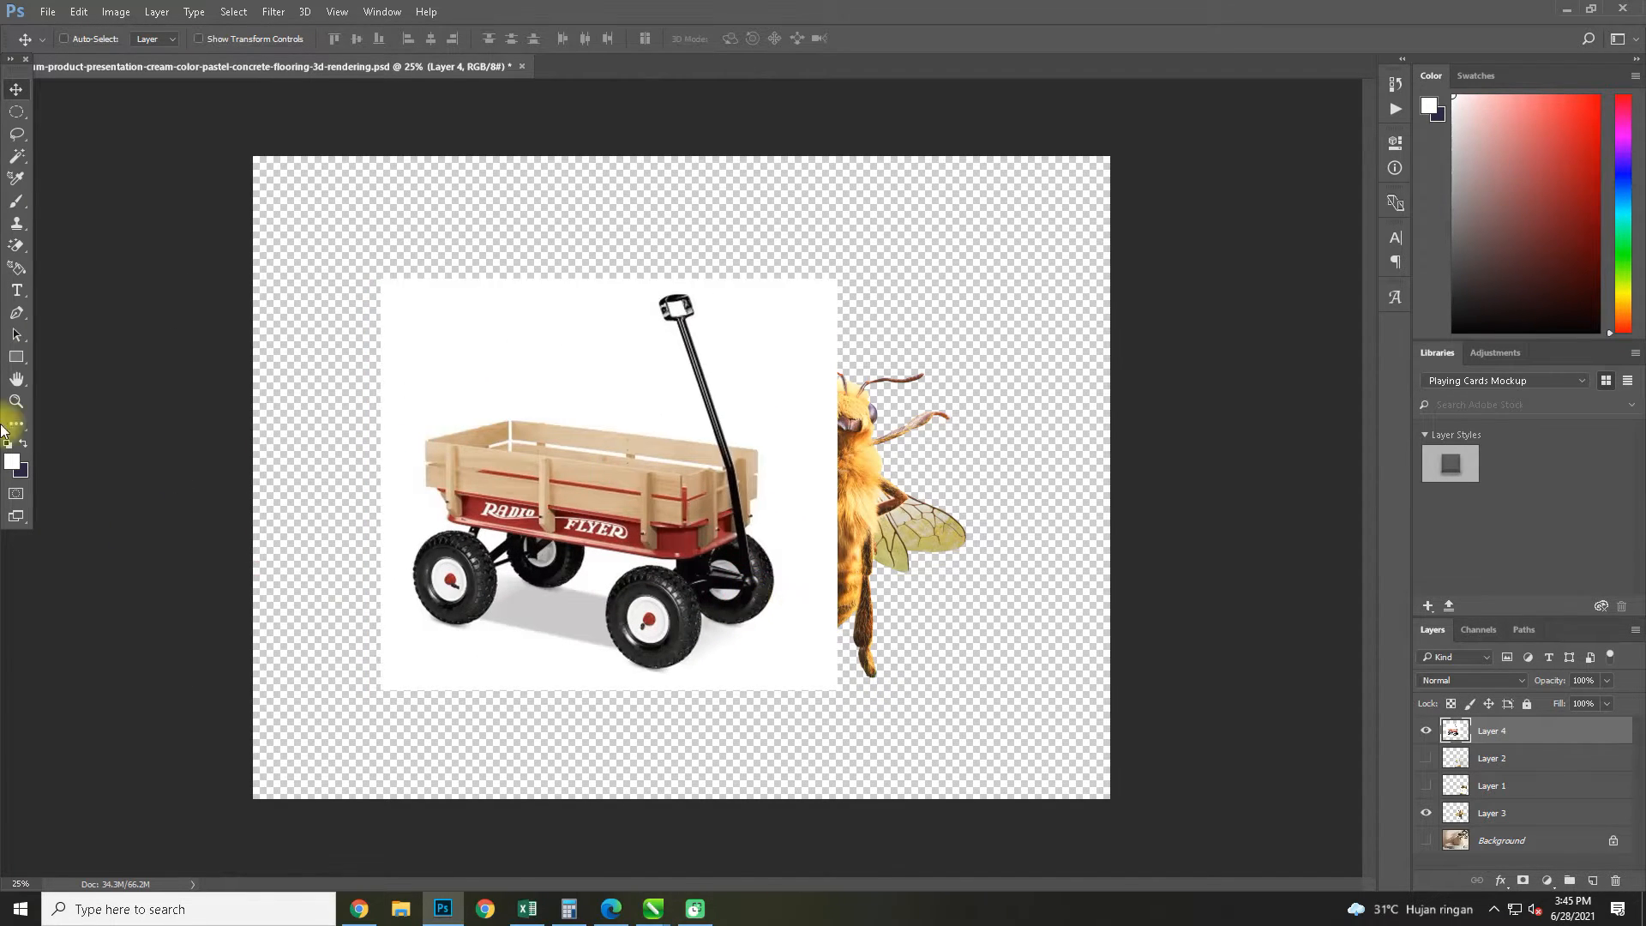
Remove the wagon's white background and the grey shadow and gaps beneath it using the Magic Wand tool
click(19, 159)
key(Delete)
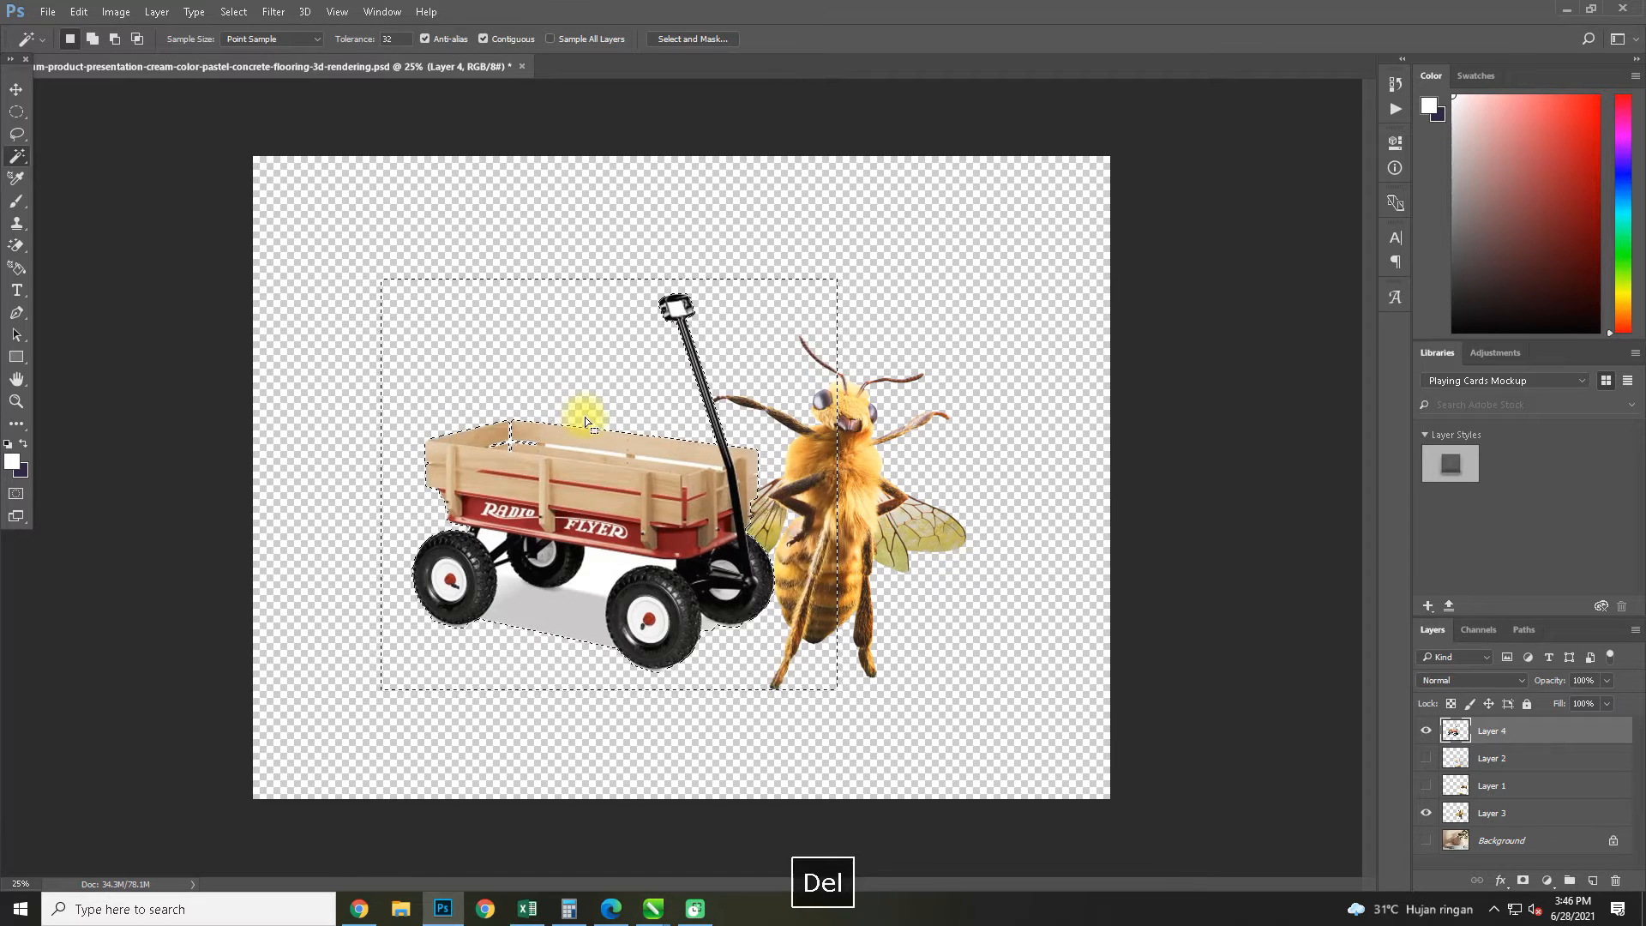
click(559, 613)
key(Delete)
click(573, 562)
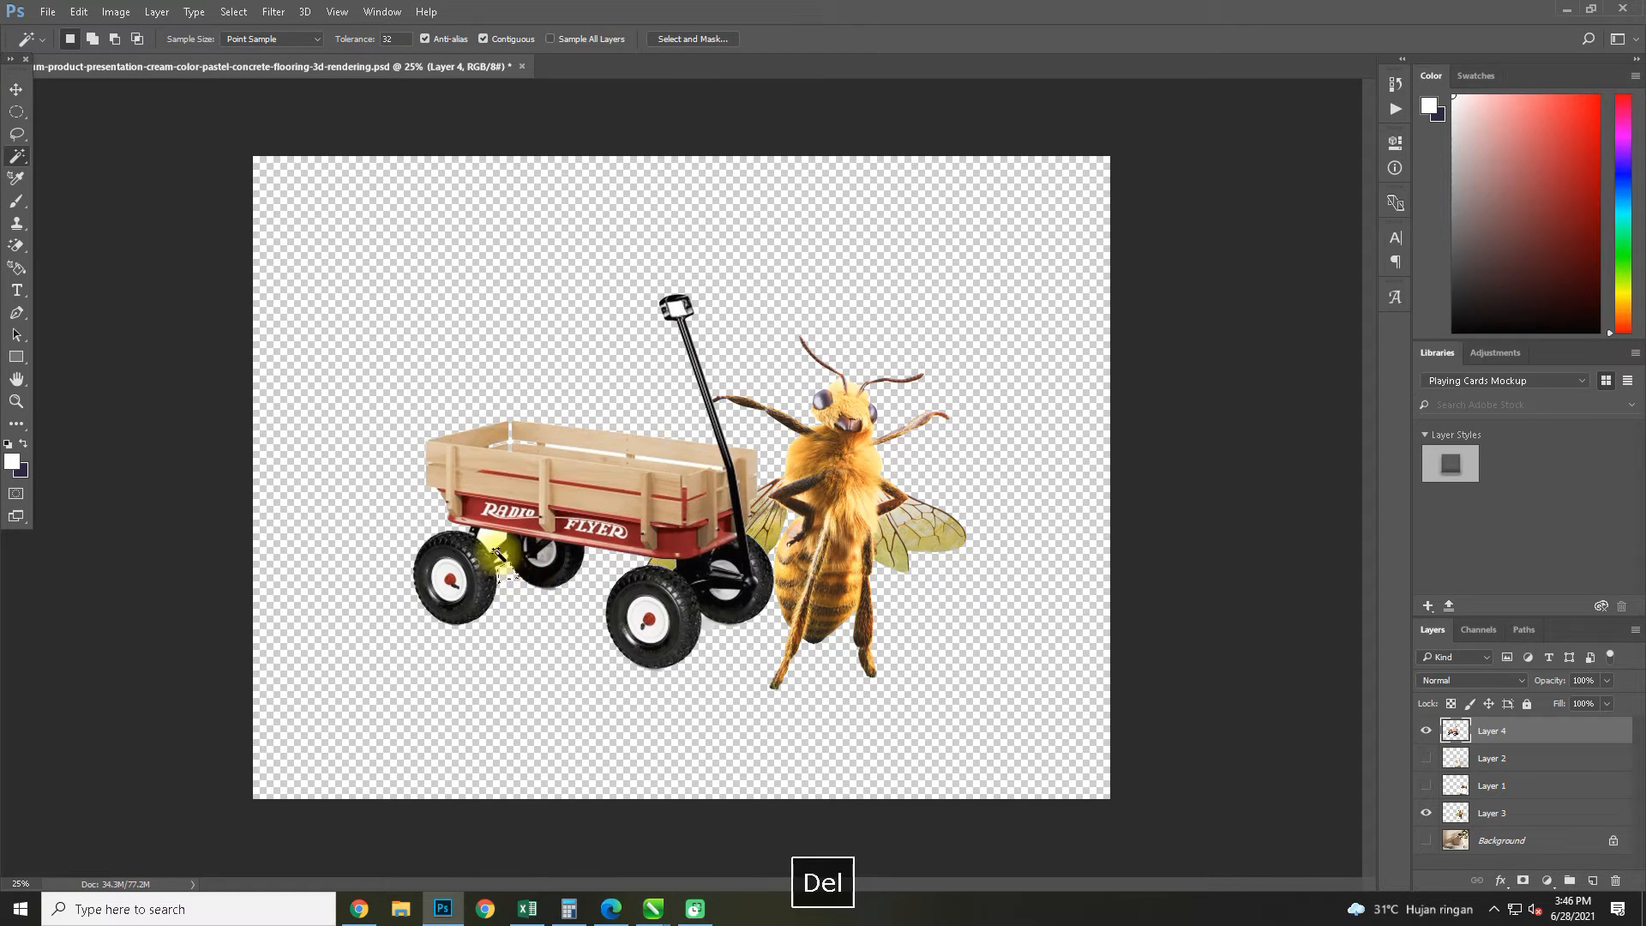
key(Delete)
Erase the white gap between the wagon's rear wooden slats and clear the selection
click(582, 517)
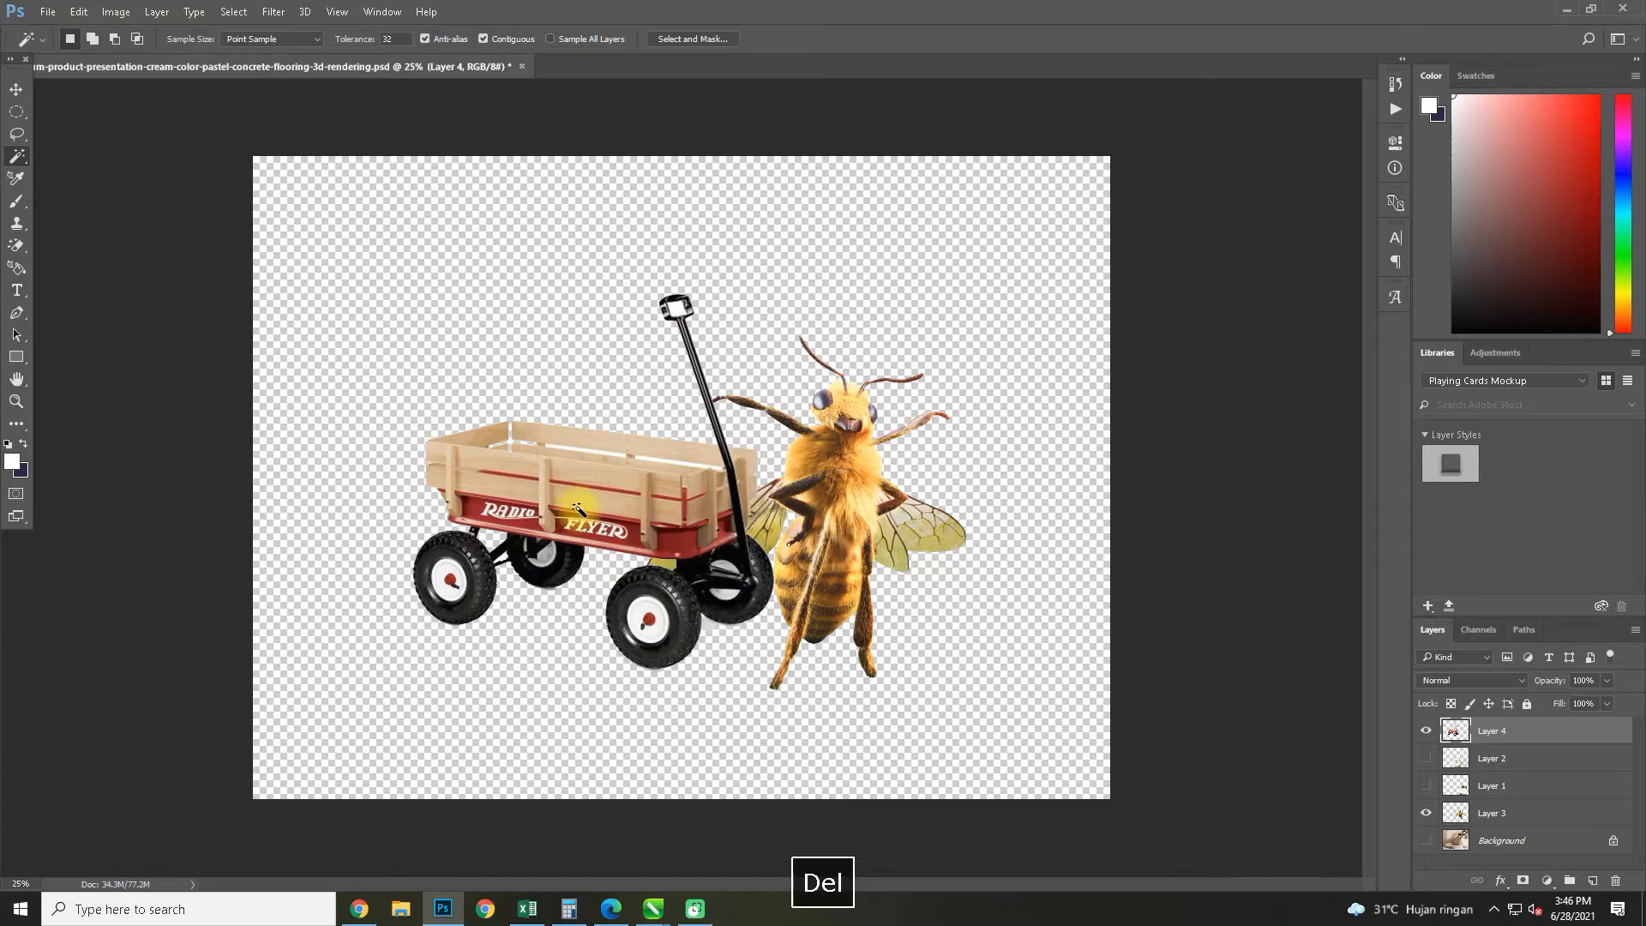
click(588, 452)
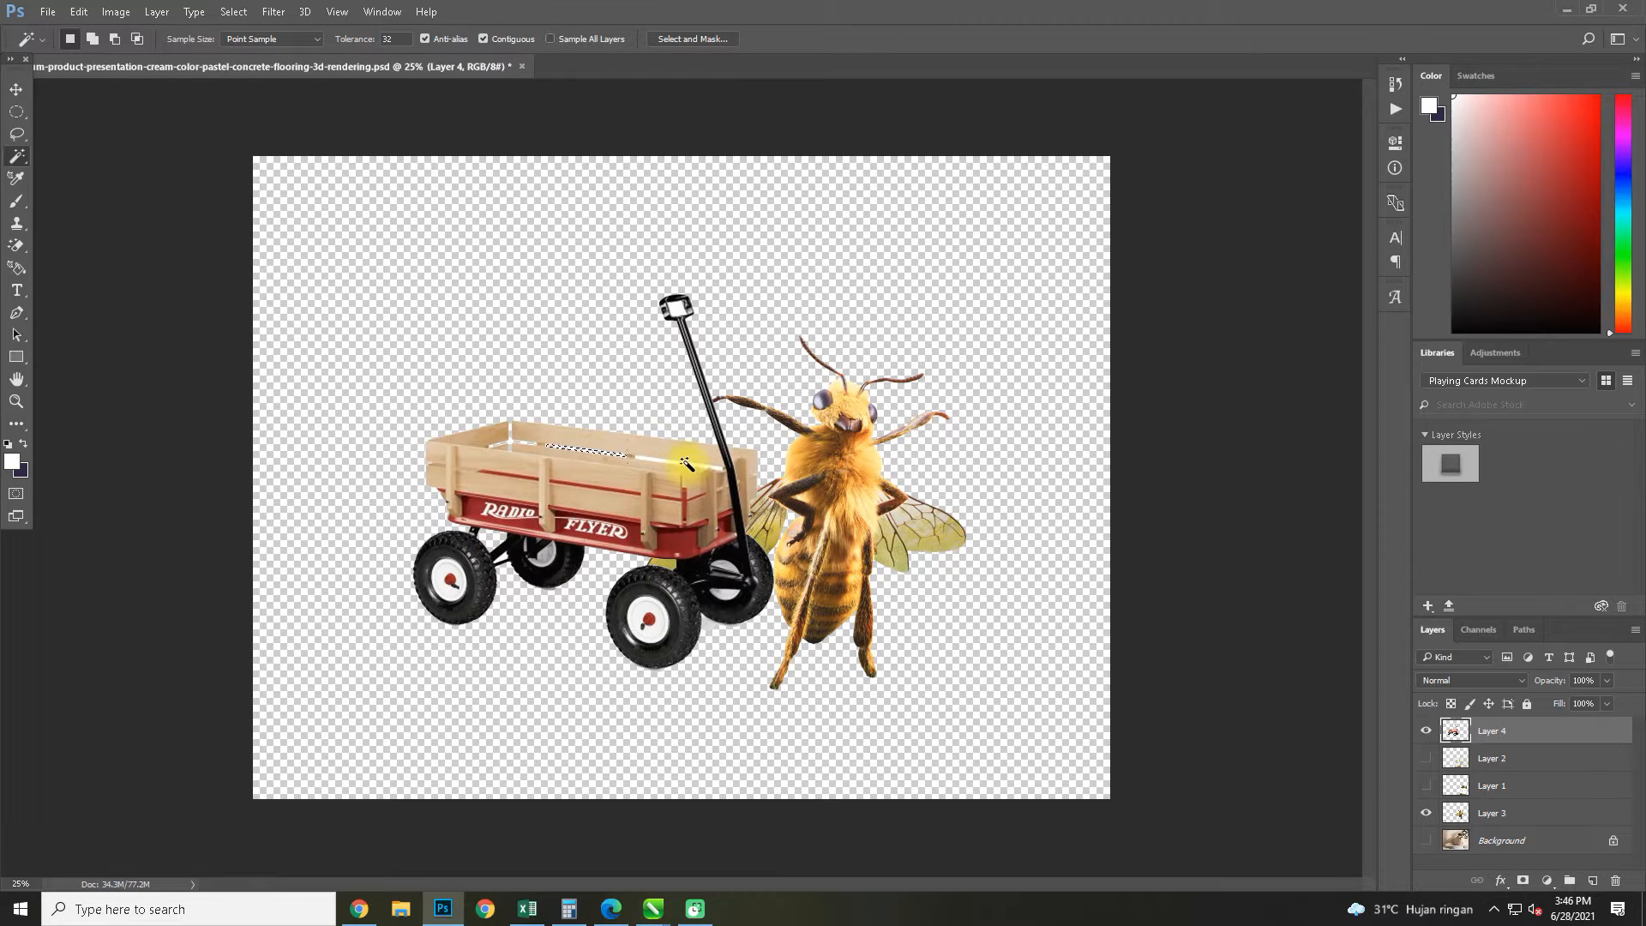
key(Delete)
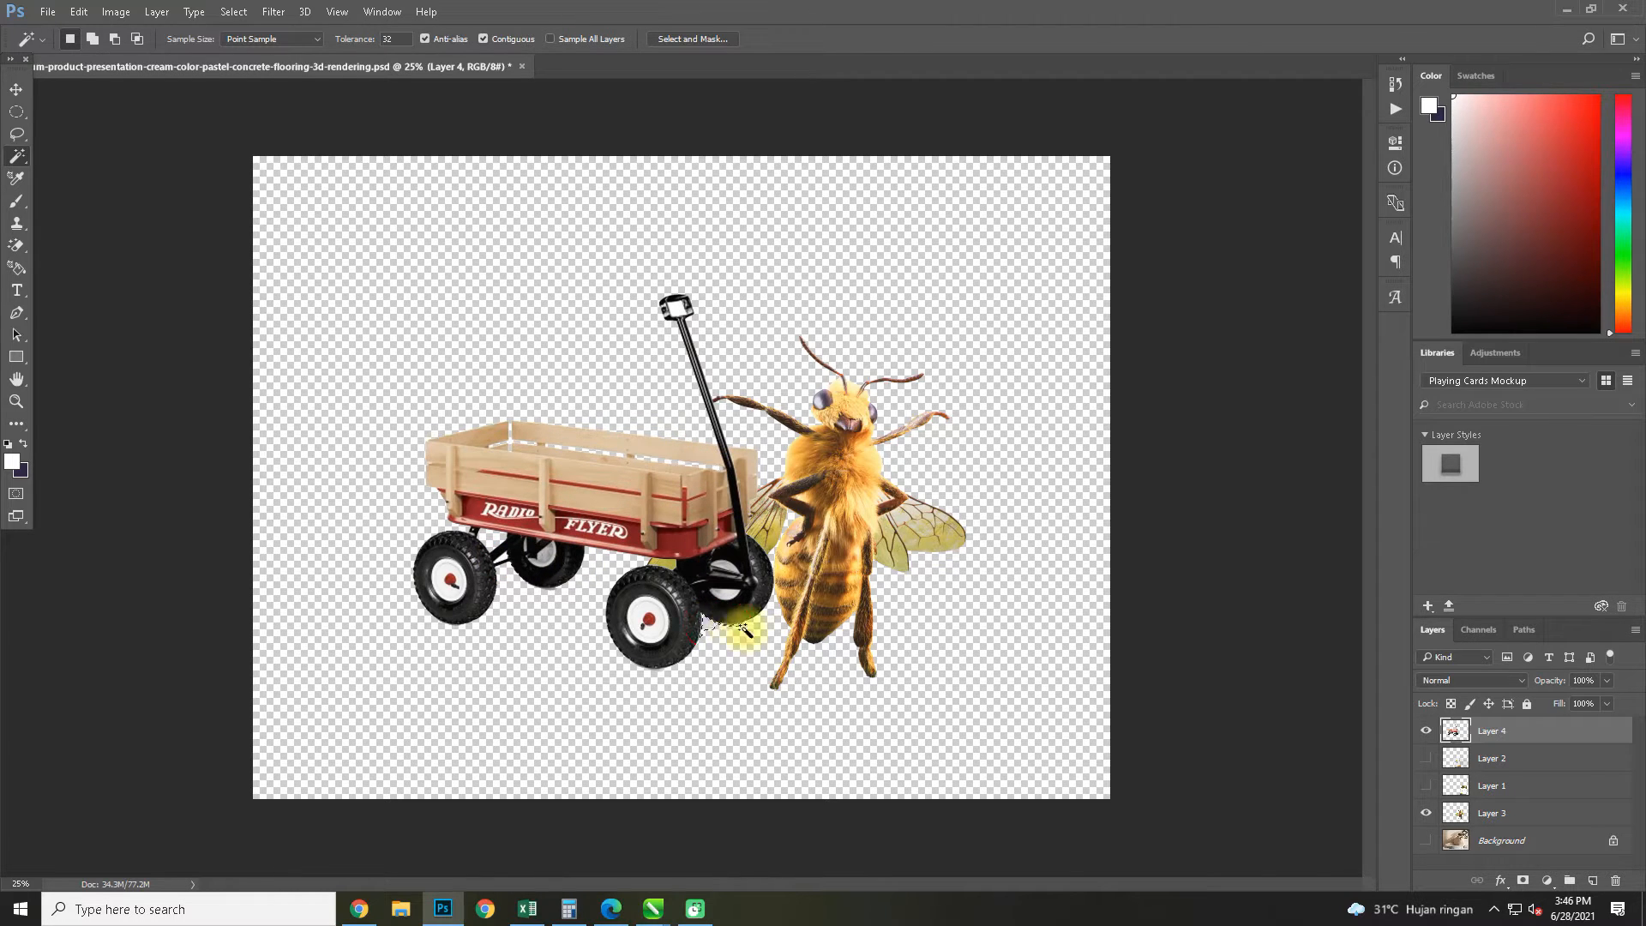
key(ctrl+d)
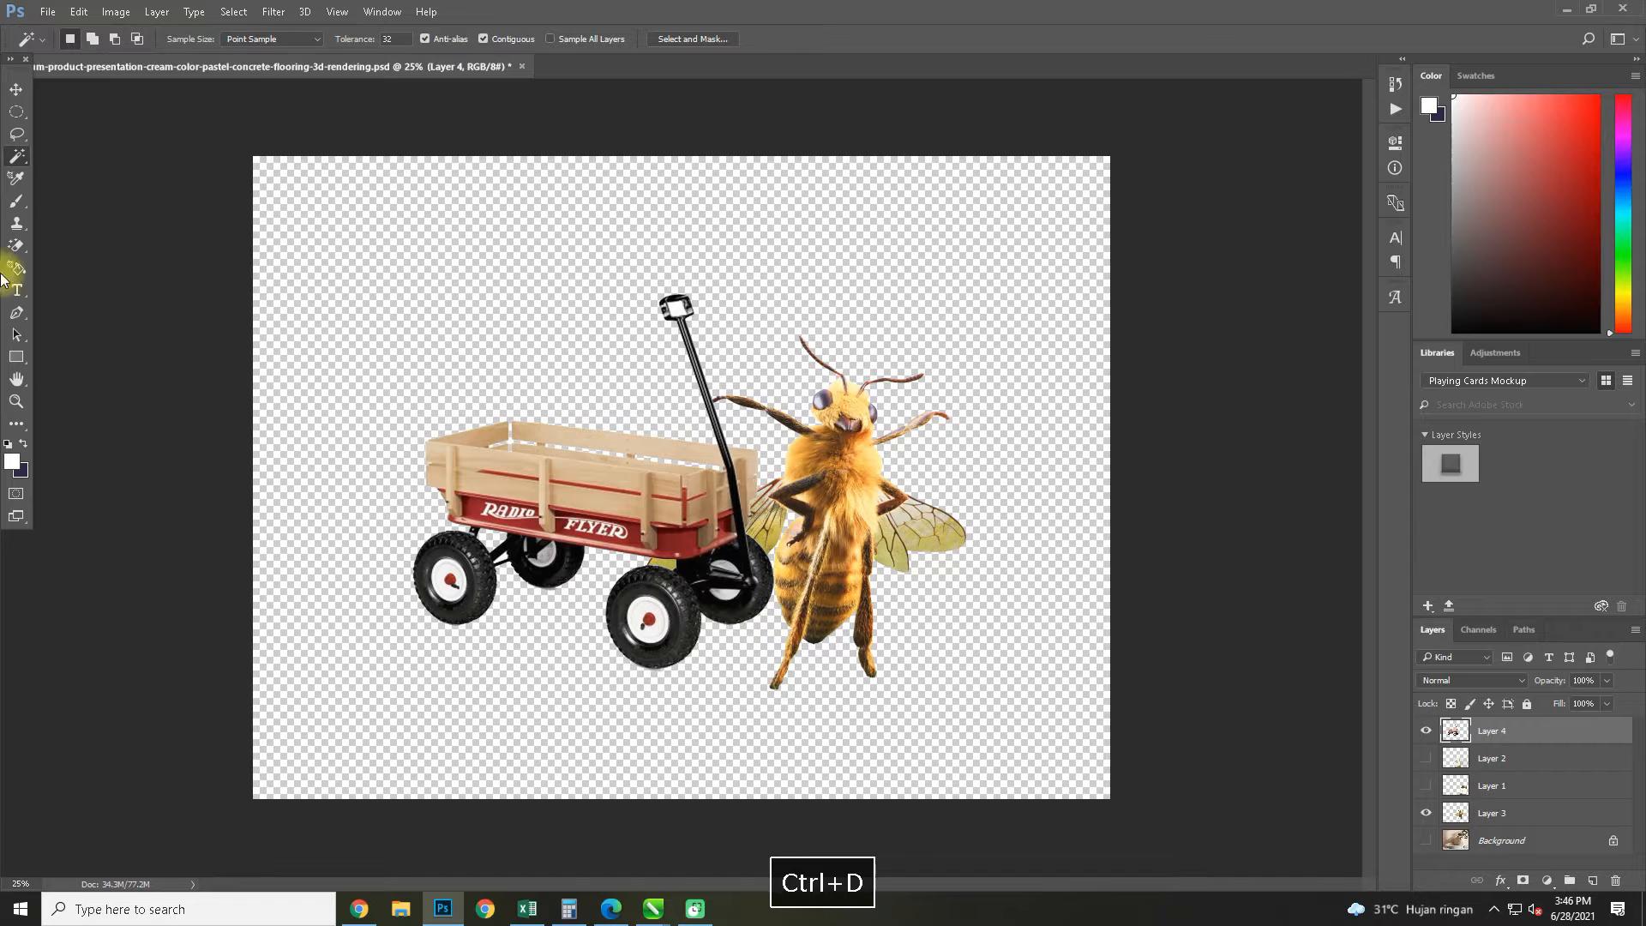
Scale the wagon down to about 64% and place it beside the bee, level with its feet
click(17, 89)
click(583, 513)
drag(588, 517, 633, 560)
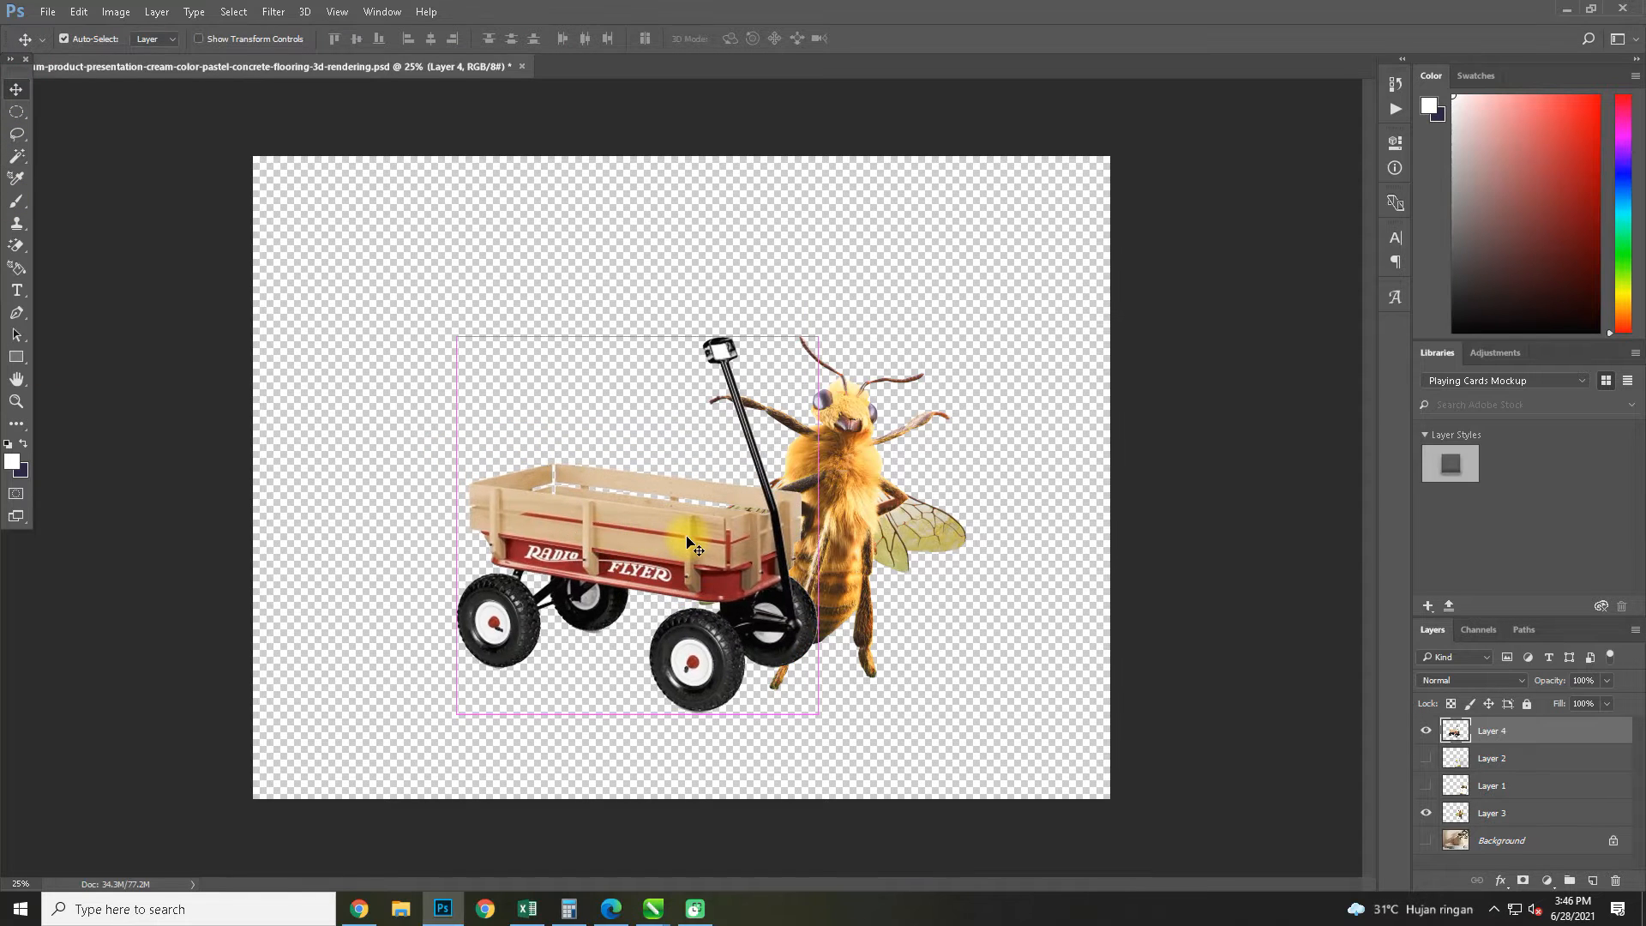
key(ctrl+t)
drag(817, 341, 722, 434)
drag(624, 574, 680, 571)
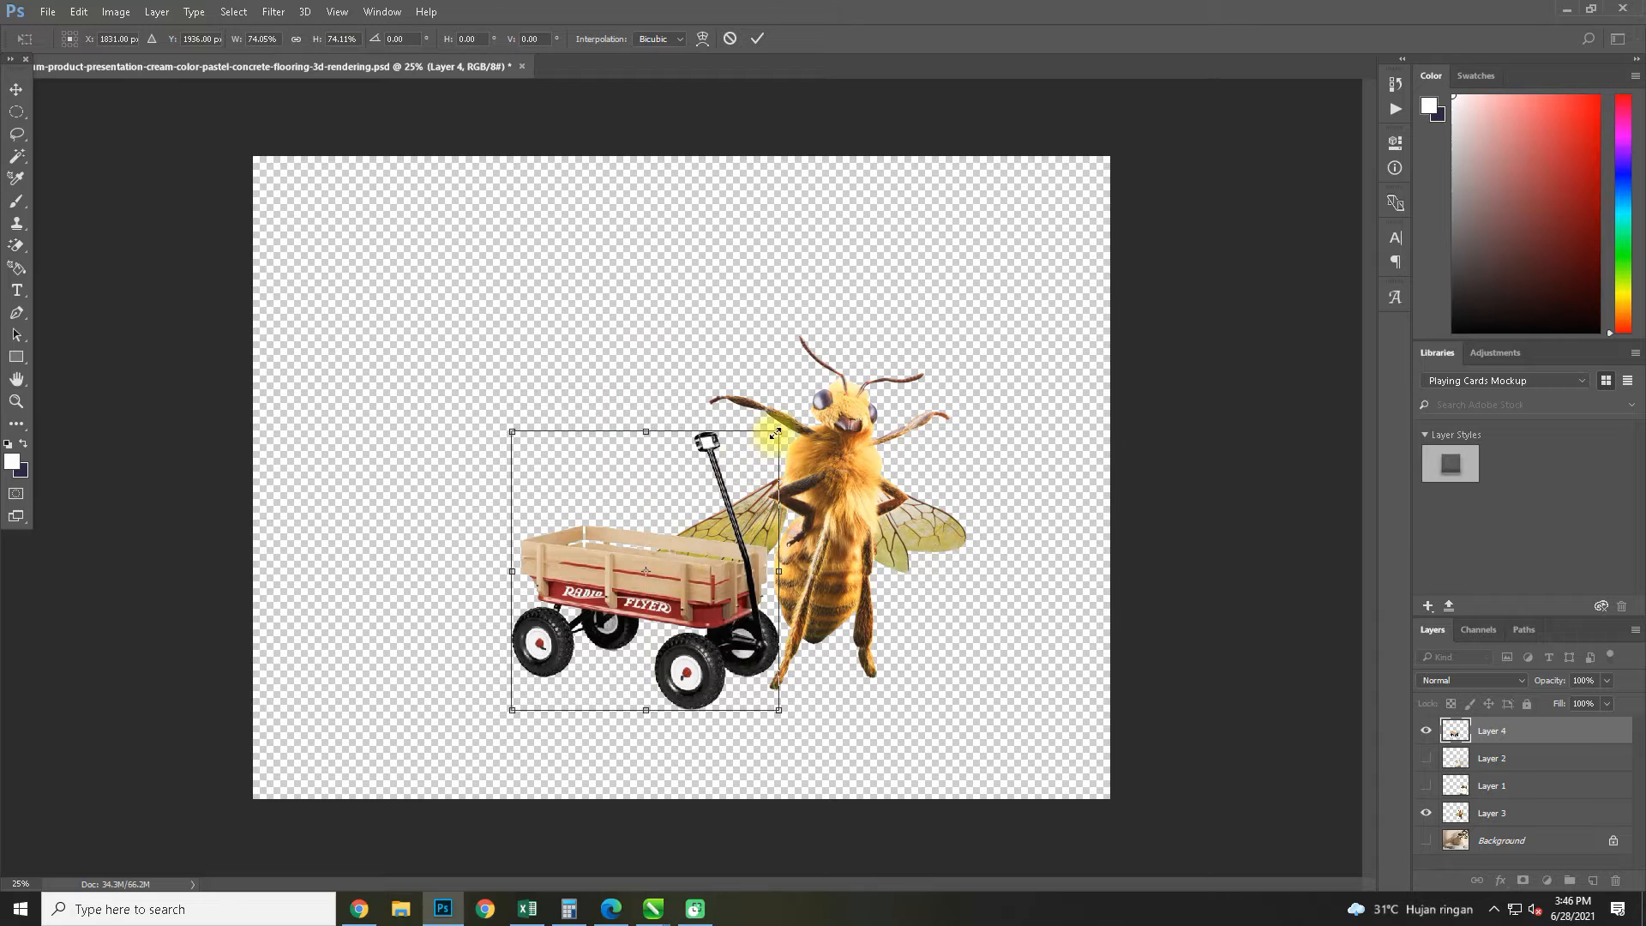
drag(779, 432, 742, 468)
drag(688, 608, 727, 575)
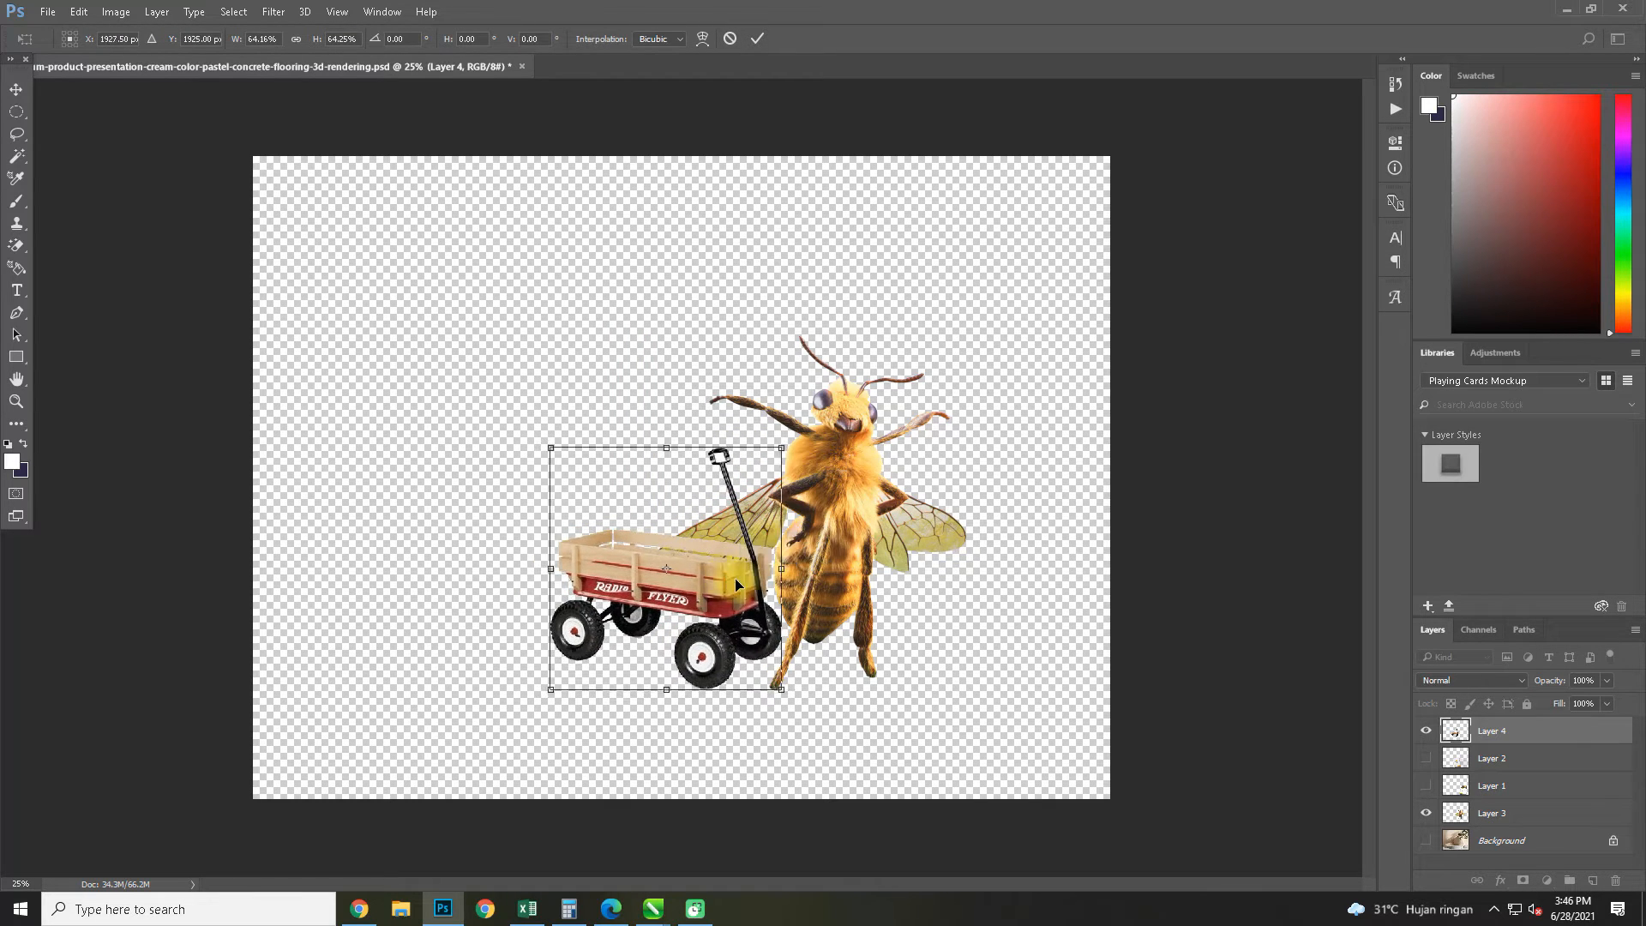
scroll(727, 574, up, 3)
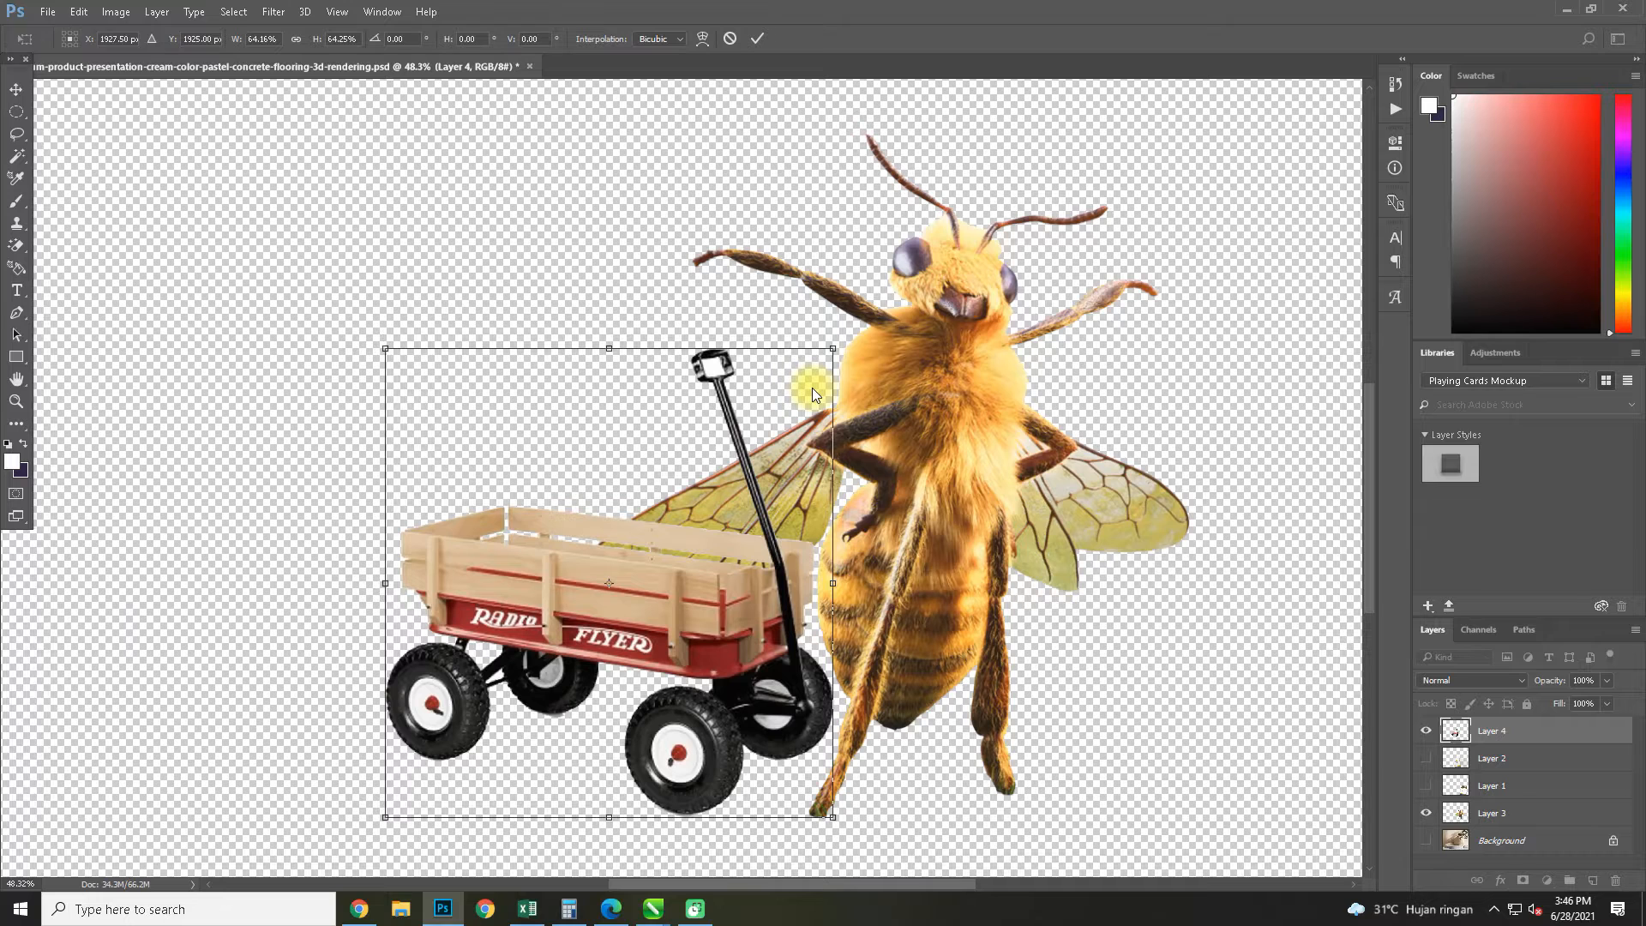
key(alt+space)
key(Escape)
key(Return)
Outline the wagon's upper black handle with the Pen tool, convert the path to a selection and copy it to a new layer
scroll(875, 445, up, 1)
scroll(1209, 641, up, 2)
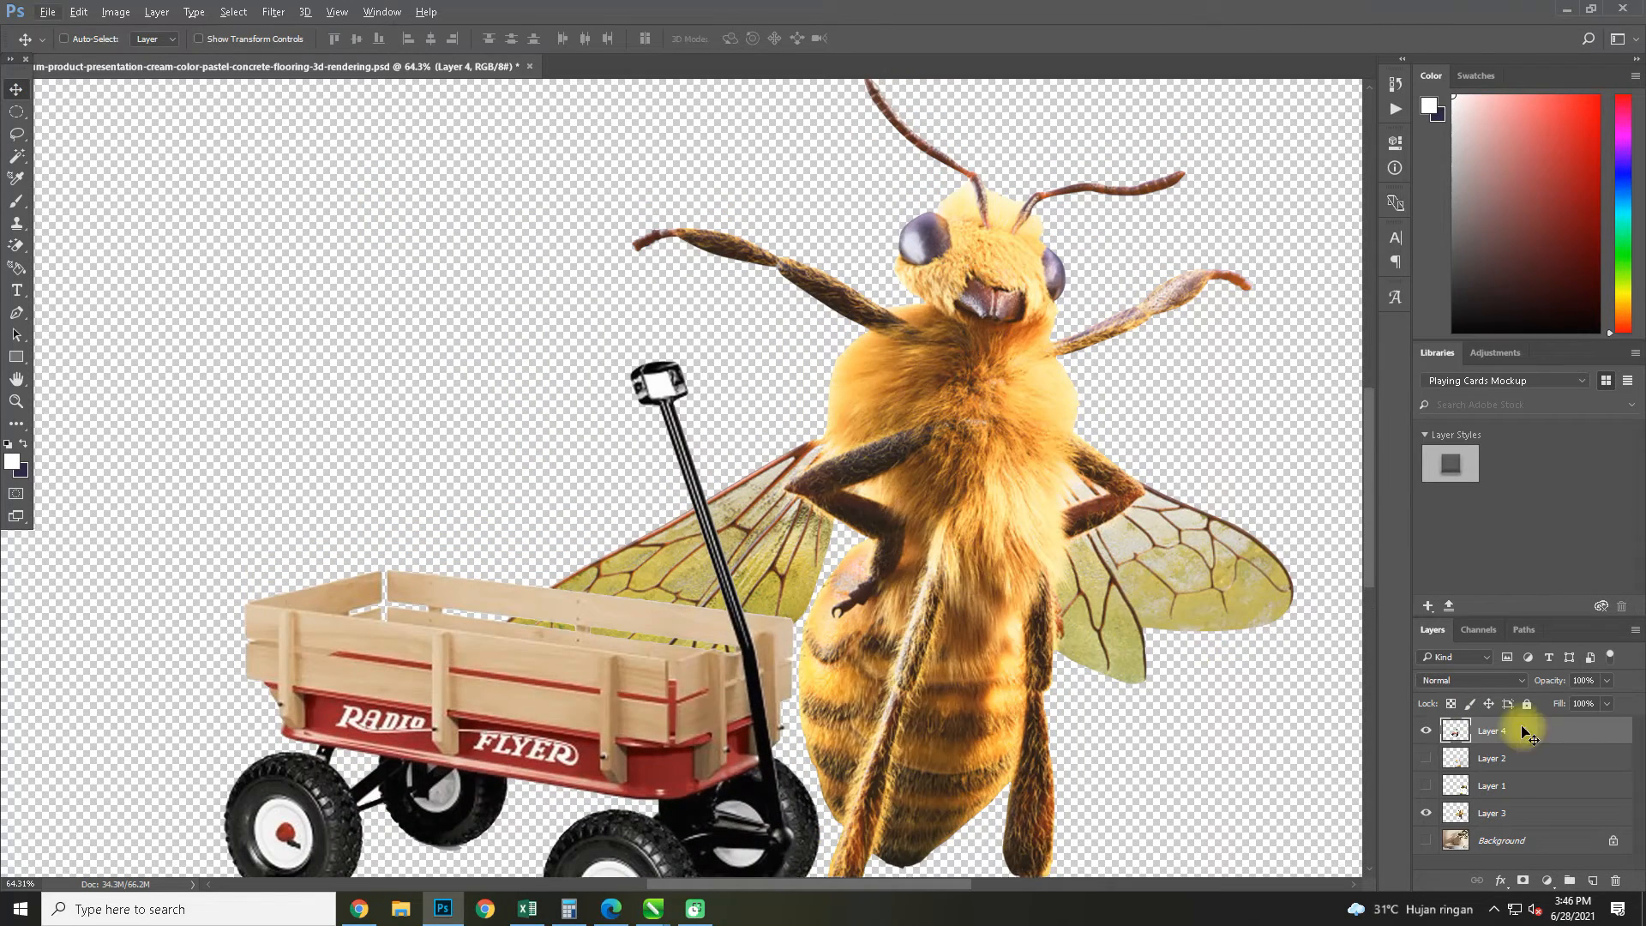
click(16, 314)
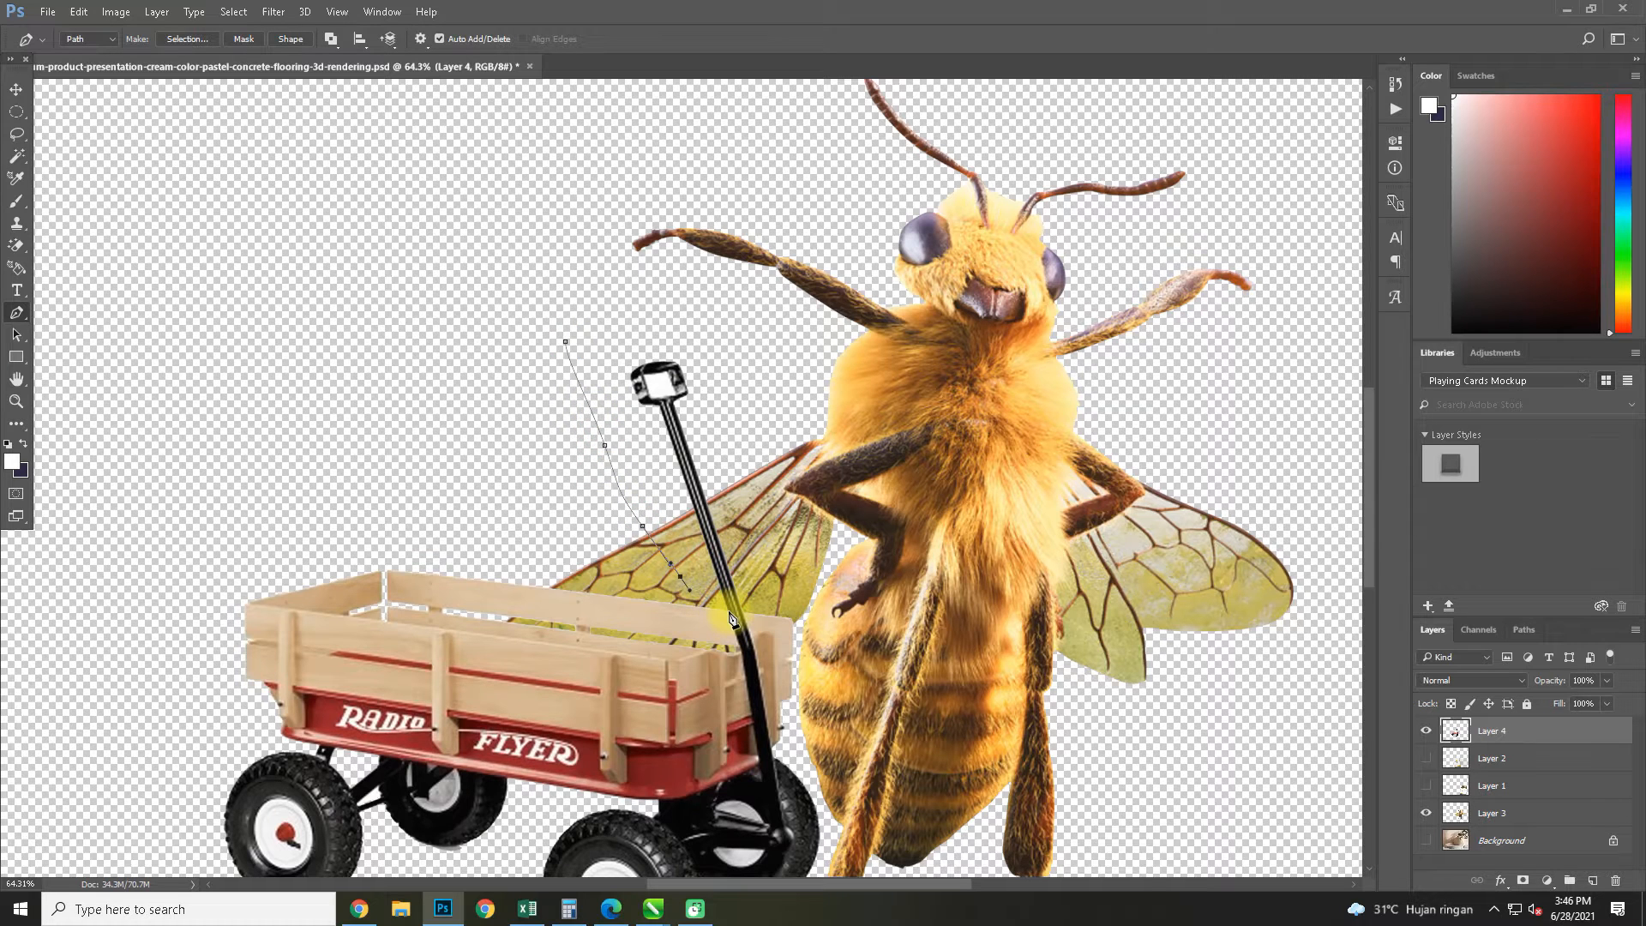
key(ctrl+Return)
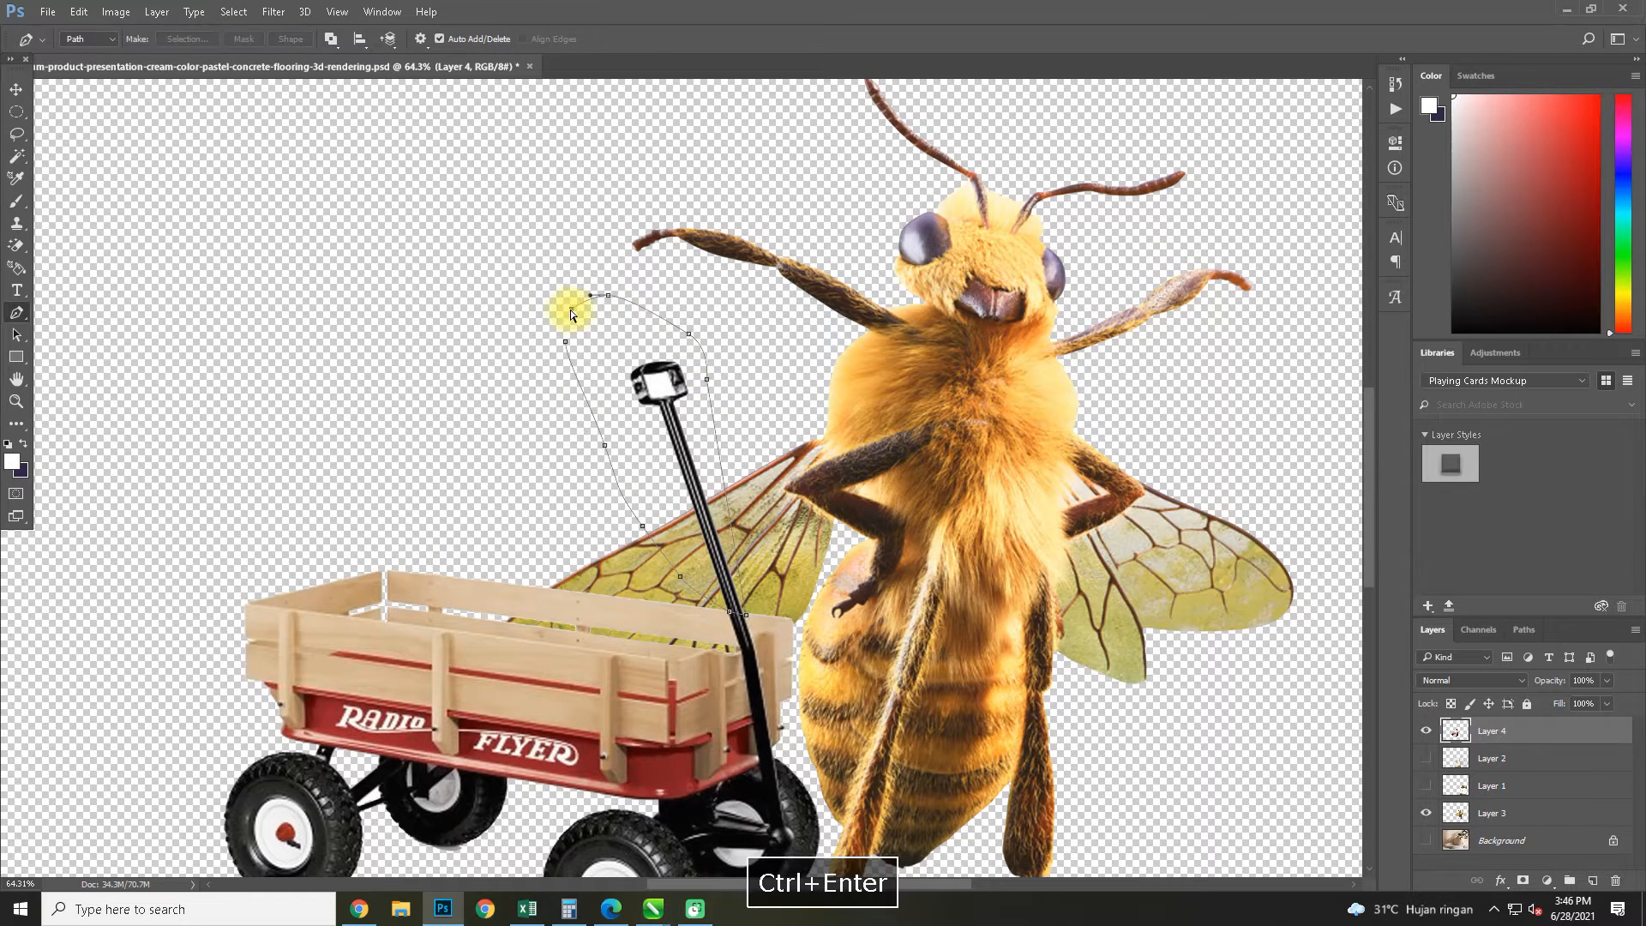
key(ctrl+j)
Hide the copied handle layer and cut the handle above the slats out of Layer 4 using a pen-path selection
click(1426, 731)
click(1458, 758)
drag(656, 556, 710, 605)
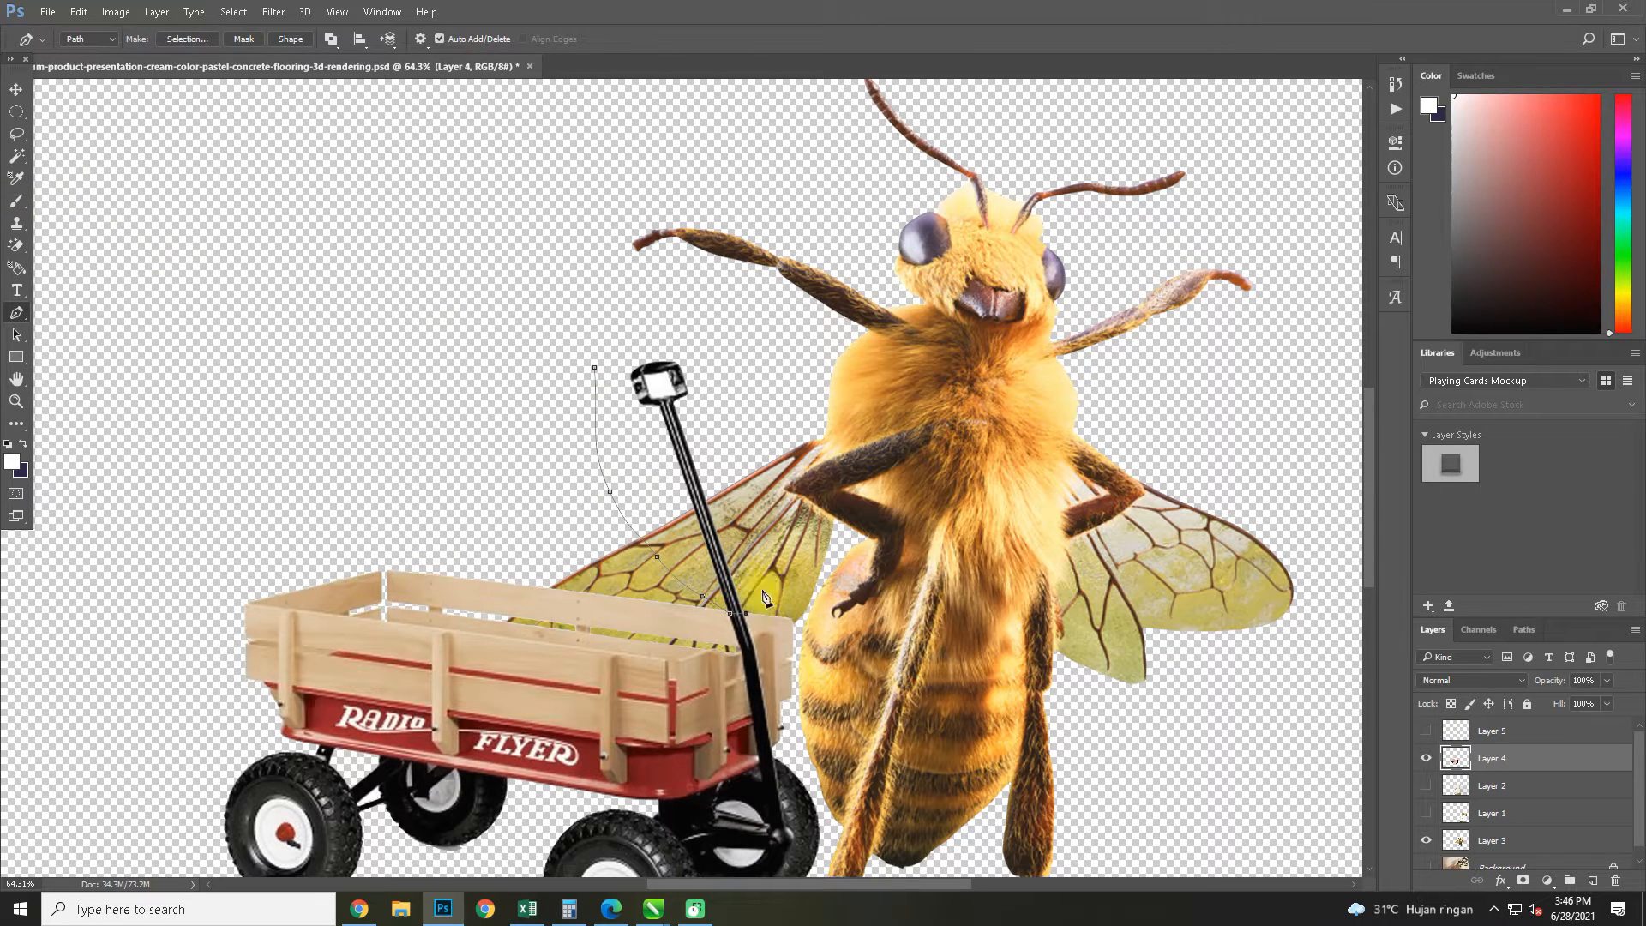
key(ctrl+Return)
key(Delete)
key(ctrl+d)
Clone clean wood over the black handle remnant crossing the wagon's upper slat on Layer 4 with the Clone Stamp tool
scroll(769, 662, up, 3)
scroll(770, 662, up, 3)
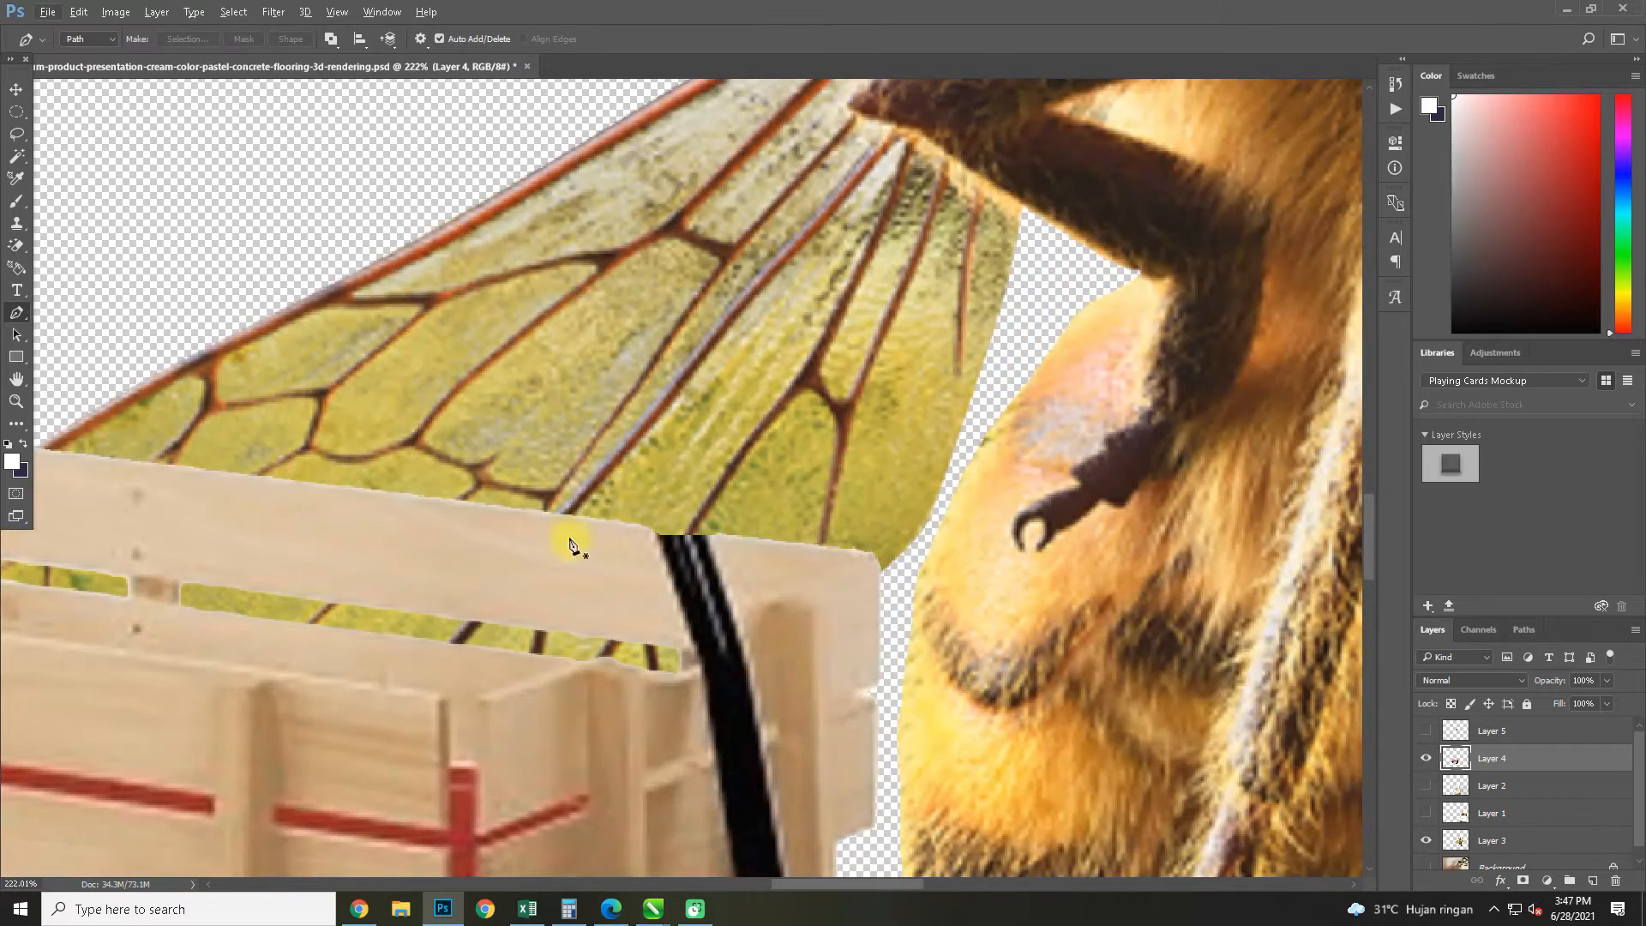
click(17, 225)
drag(417, 436, 127, 598)
right_click(328, 521)
drag(386, 487, 253, 540)
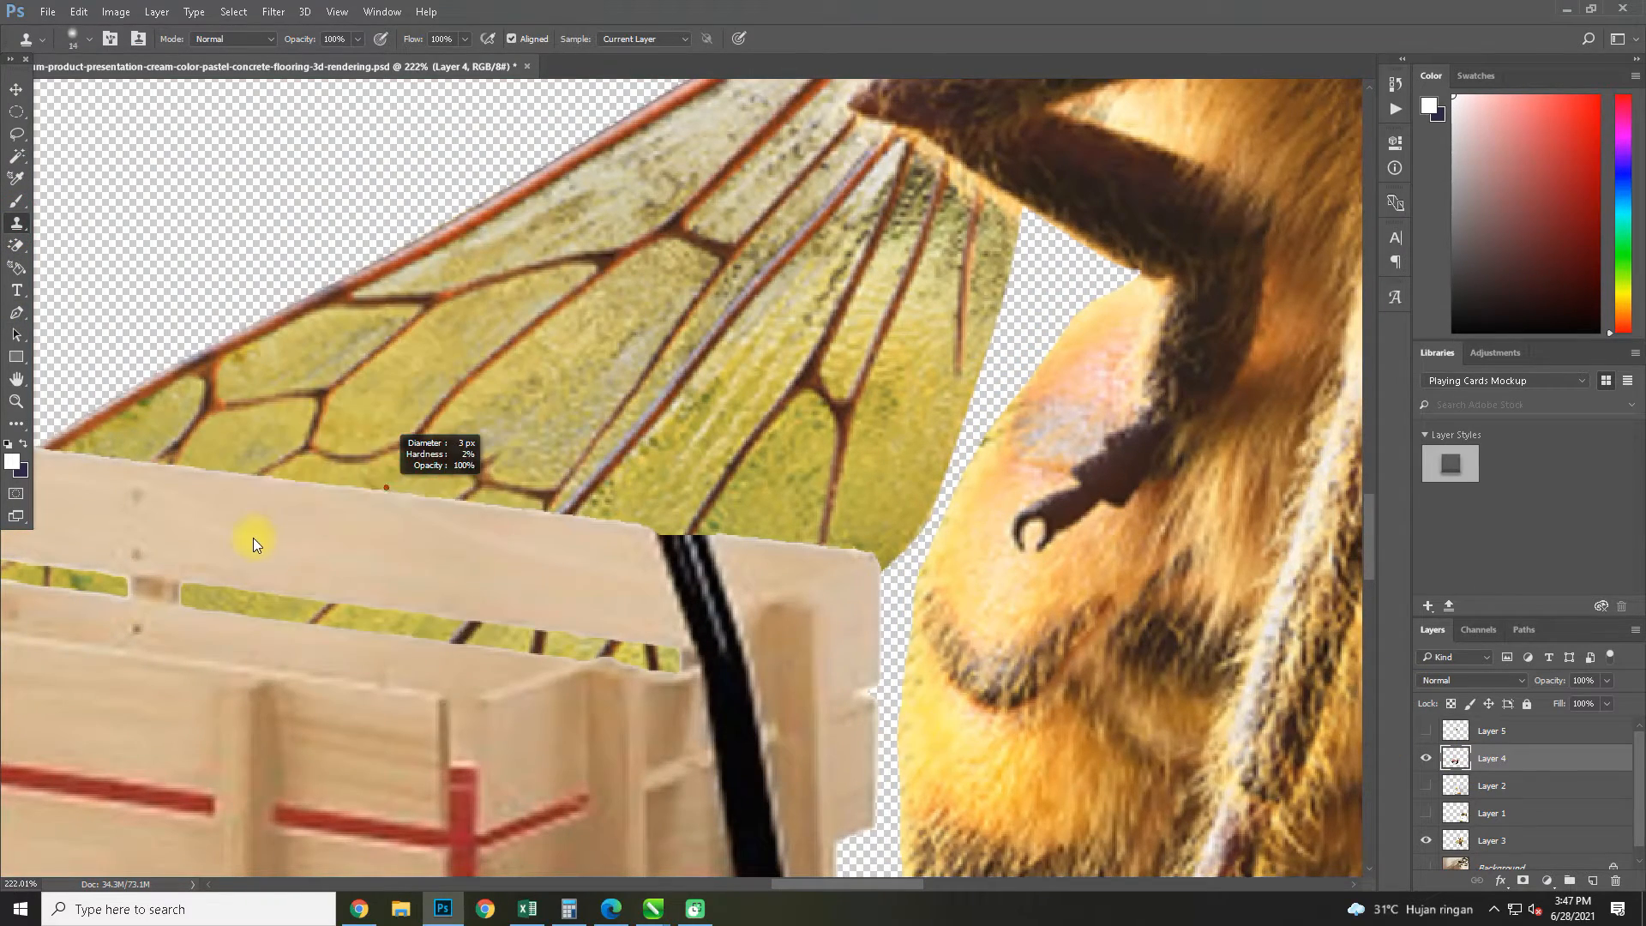
scroll(532, 566, up, 3)
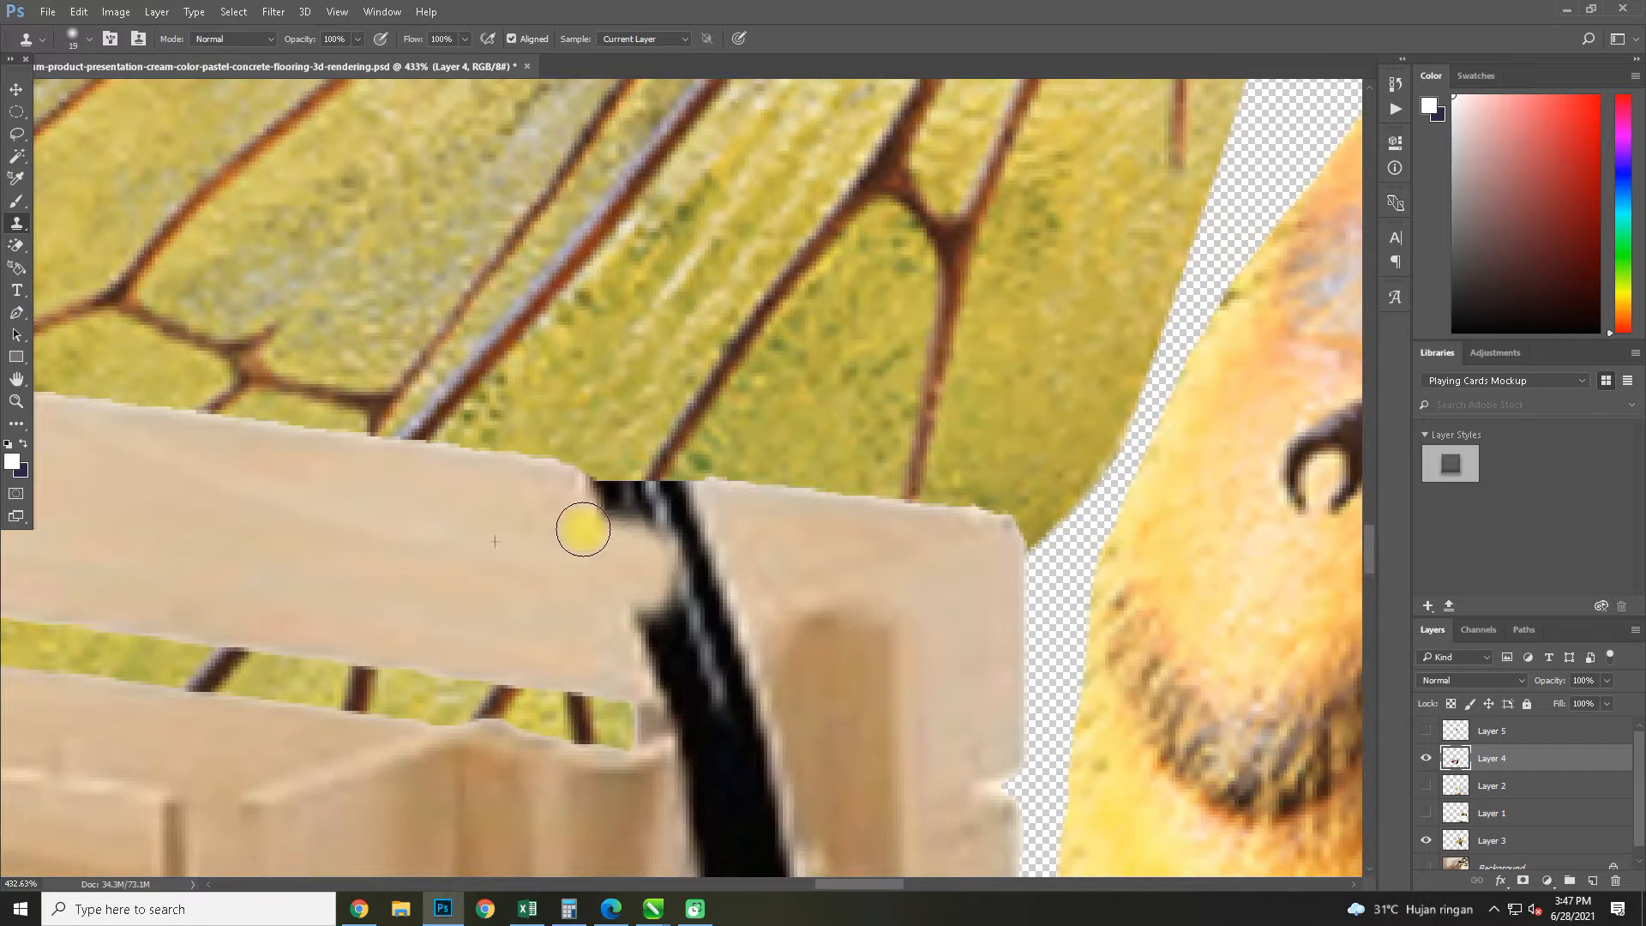
mouse_move(620, 498)
mouse_down()
mouse_move(691, 520)
mouse_move(668, 553)
mouse_move(711, 526)
mouse_move(563, 505)
mouse_move(675, 658)
mouse_move(708, 631)
mouse_move(687, 601)
mouse_move(737, 640)
mouse_move(728, 684)
mouse_up()
scroll(720, 652, down, 5)
Clone the surrounding slat wood over the remaining handle section down to the red tray's edge
scroll(698, 711, up, 3)
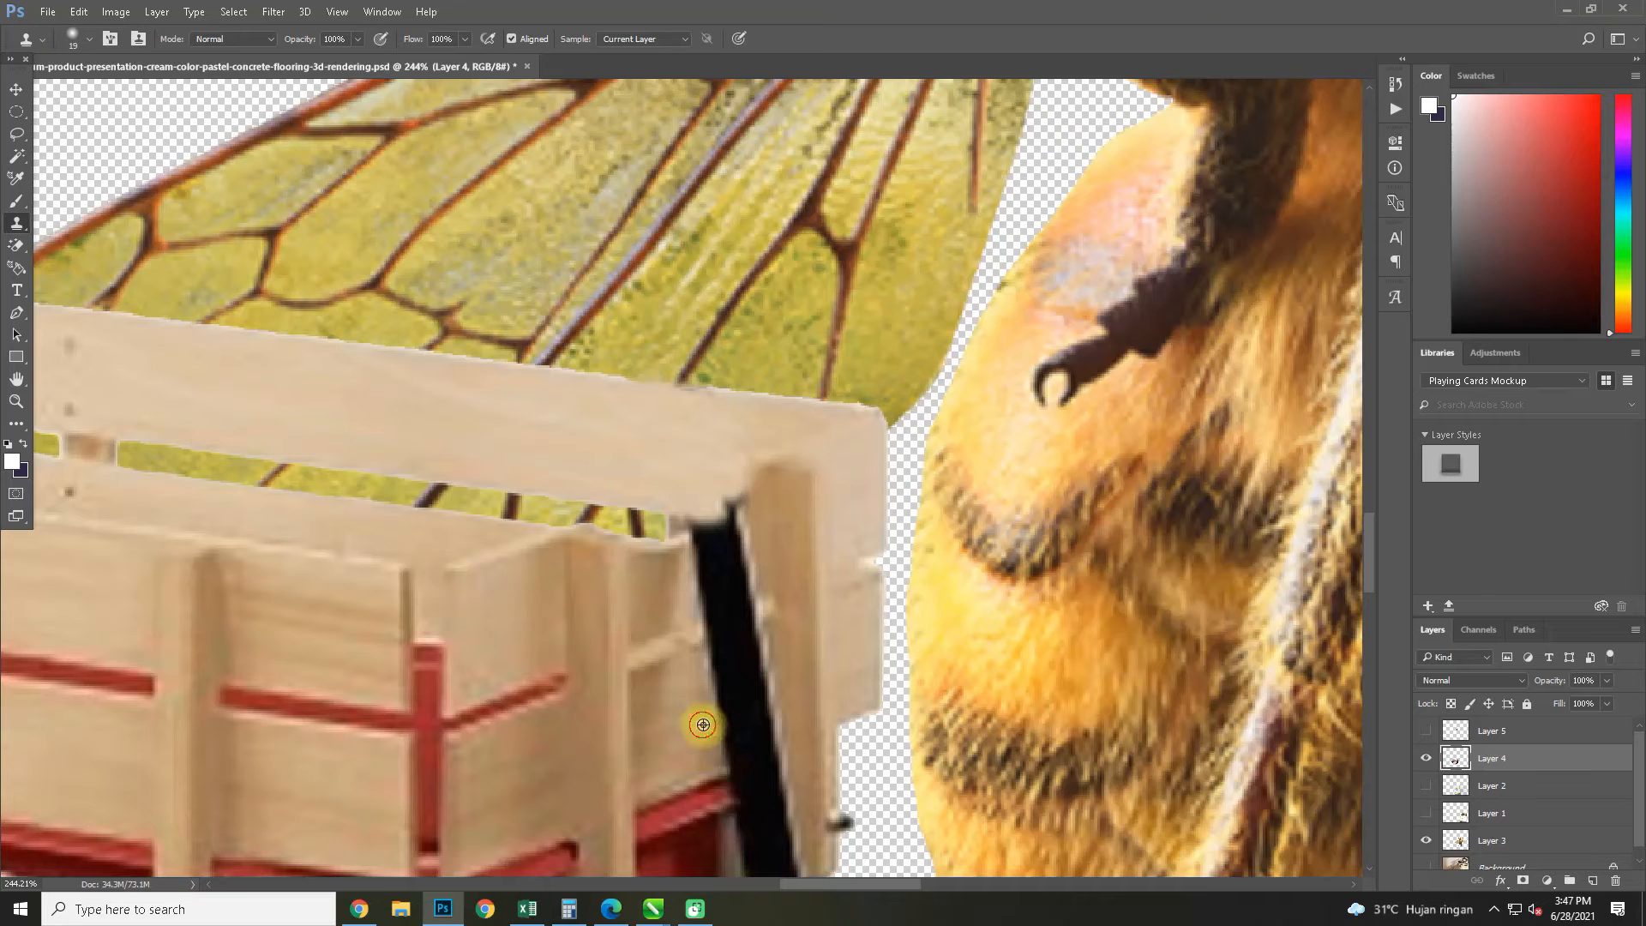
key(ctrl+z)
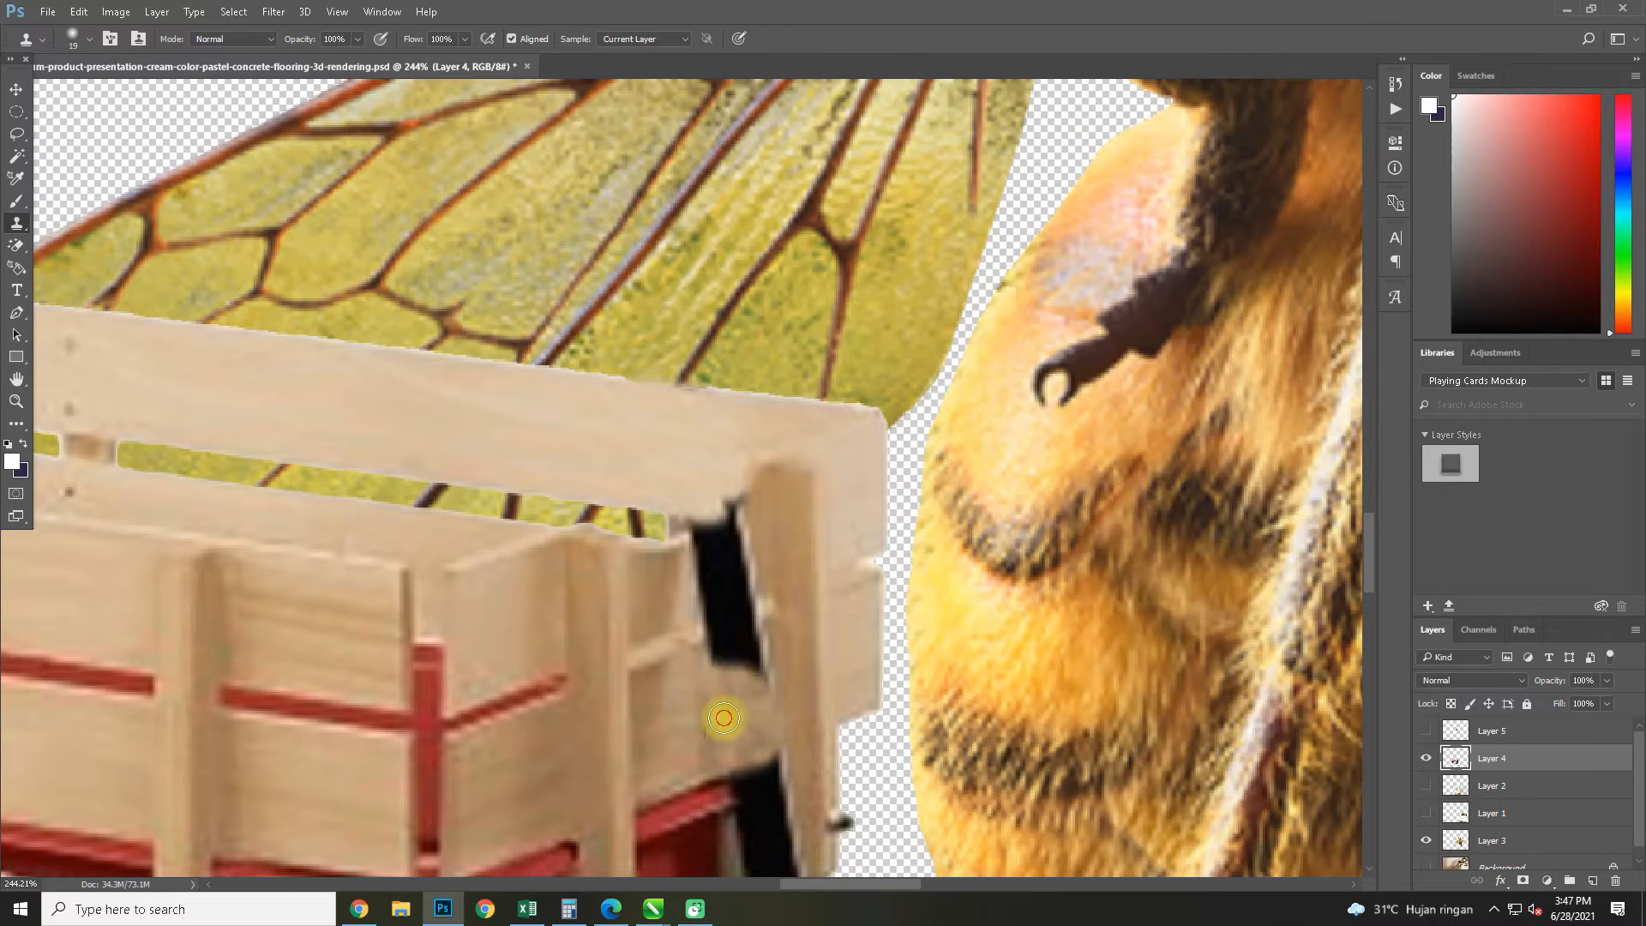
mouse_move(745, 664)
mouse_down()
mouse_move(764, 573)
mouse_move(731, 560)
mouse_move(763, 659)
mouse_move(767, 570)
mouse_move(741, 641)
mouse_move(772, 642)
mouse_move(765, 663)
mouse_move(668, 588)
mouse_move(708, 592)
mouse_move(699, 559)
mouse_up()
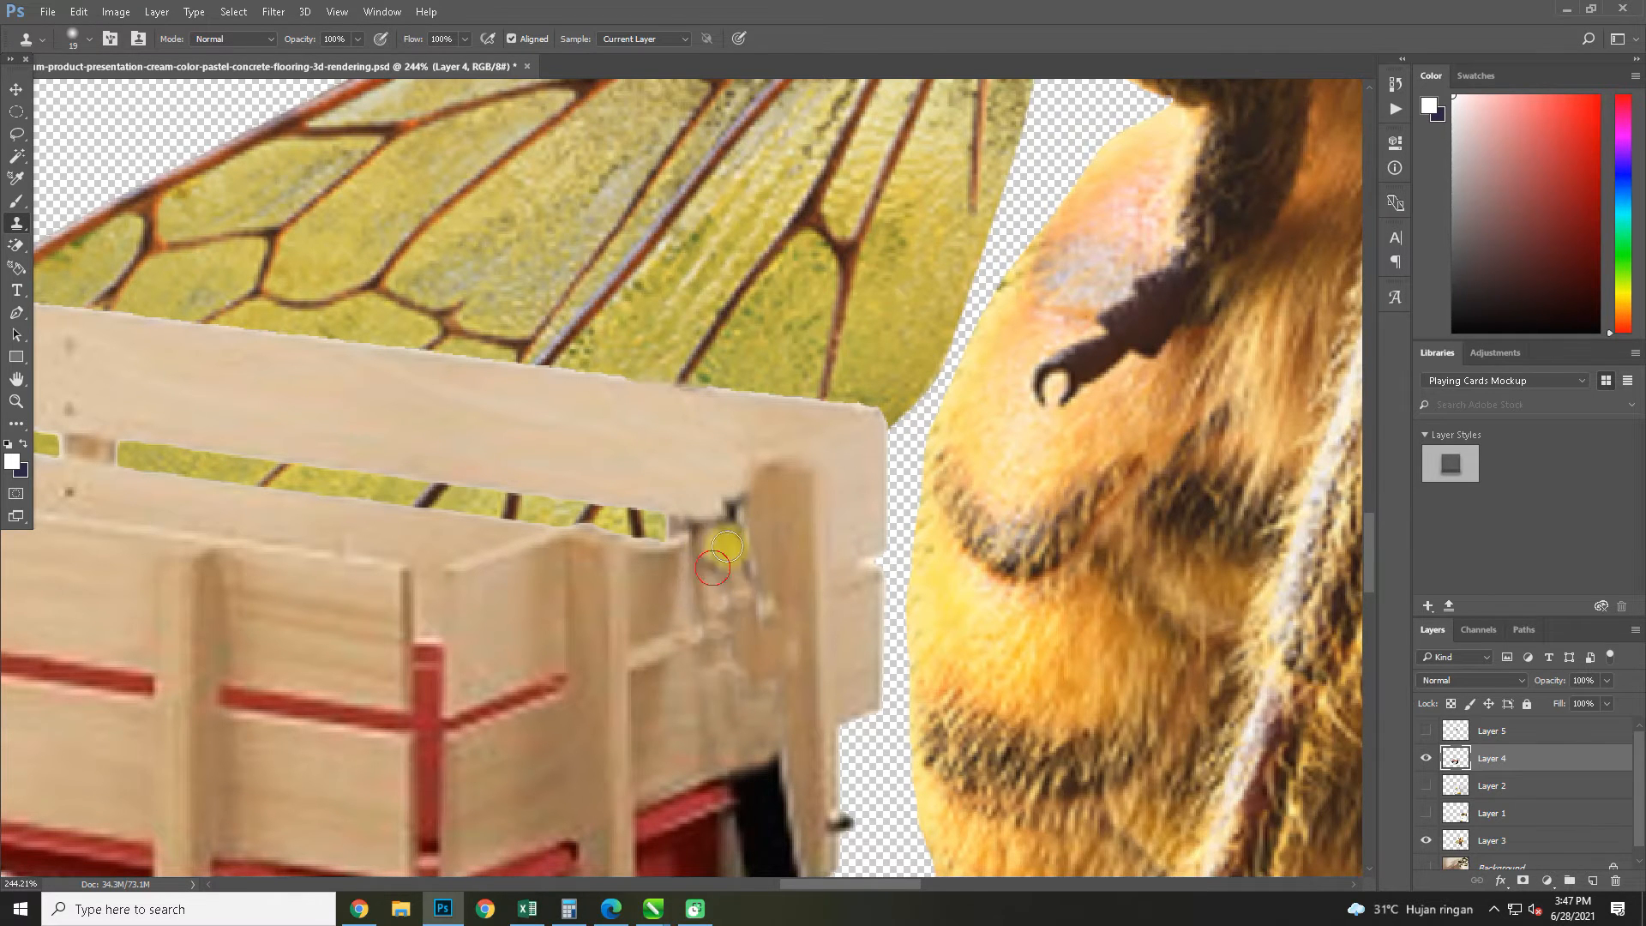
scroll(735, 549, down, 5)
Show the copied handle on Layer 5, rotate it to about 38°, scale it to about 68% and place its grip at the bee's lower foreleg
click(1425, 732)
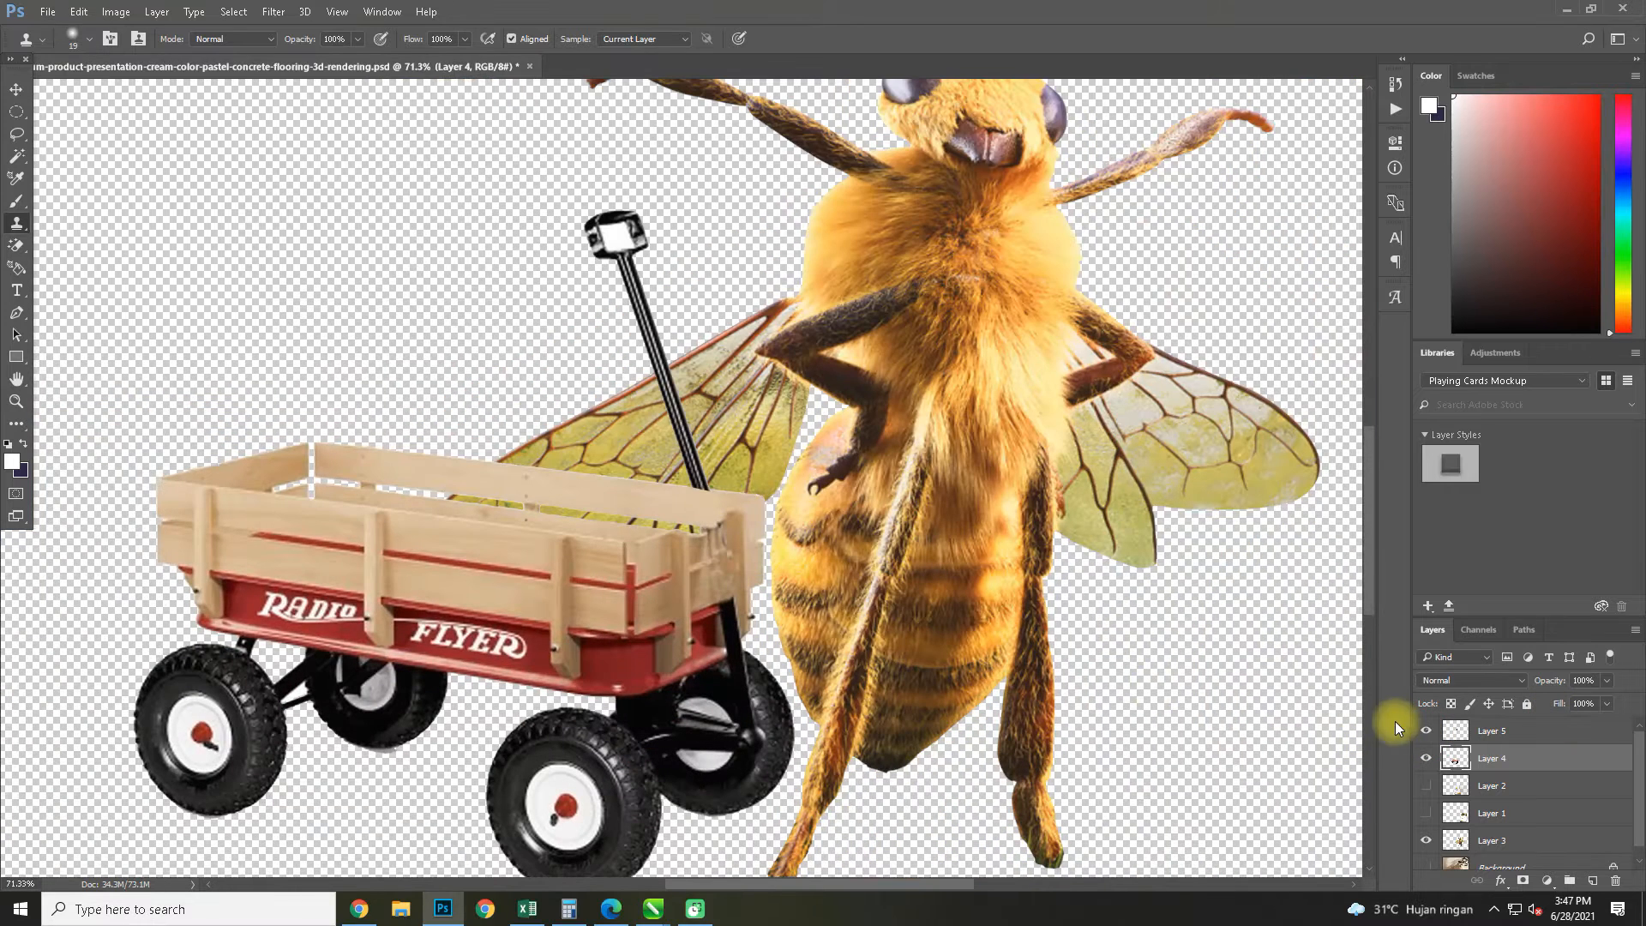
key(ctrl+t)
key(Escape)
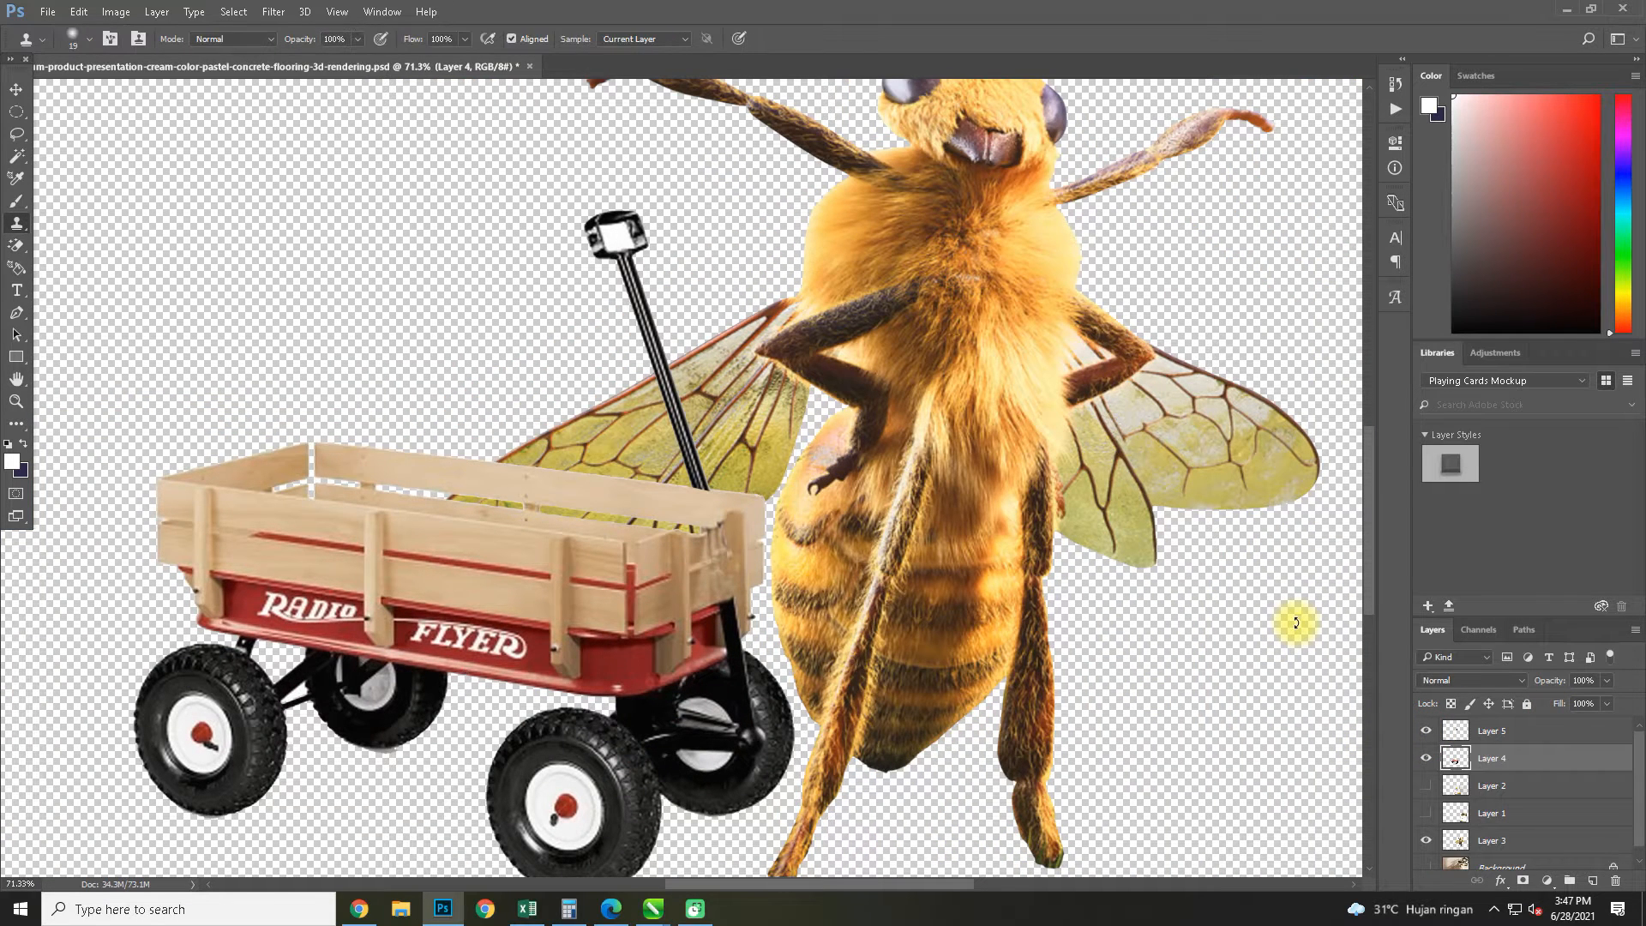
click(1514, 734)
key(ctrl+t)
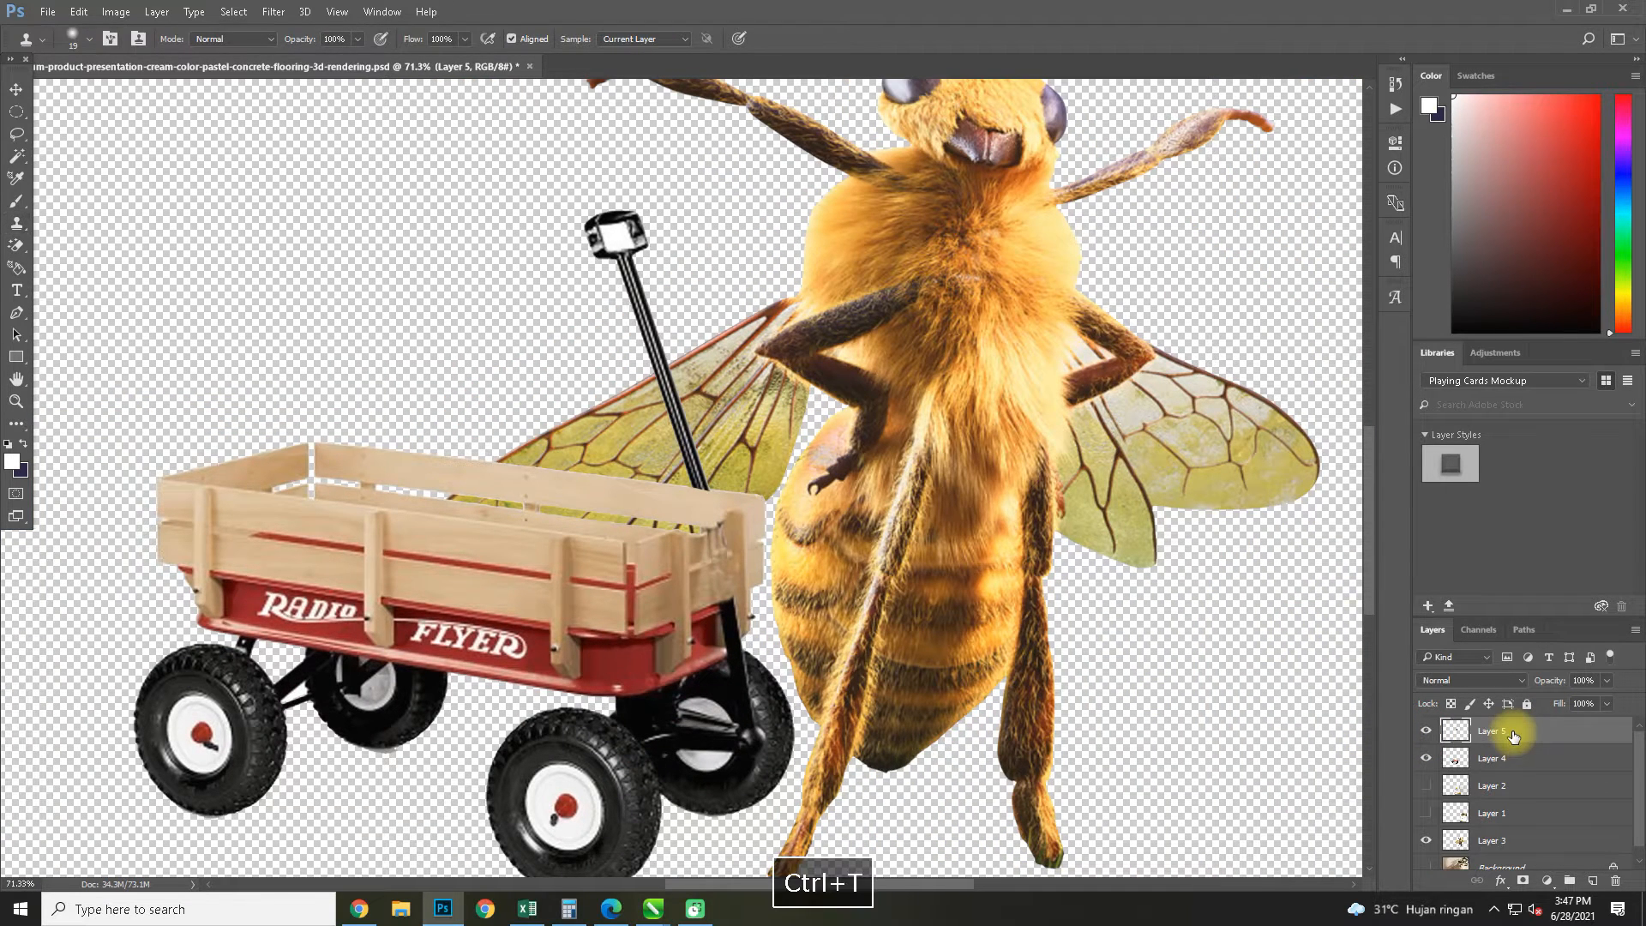
drag(772, 166, 852, 266)
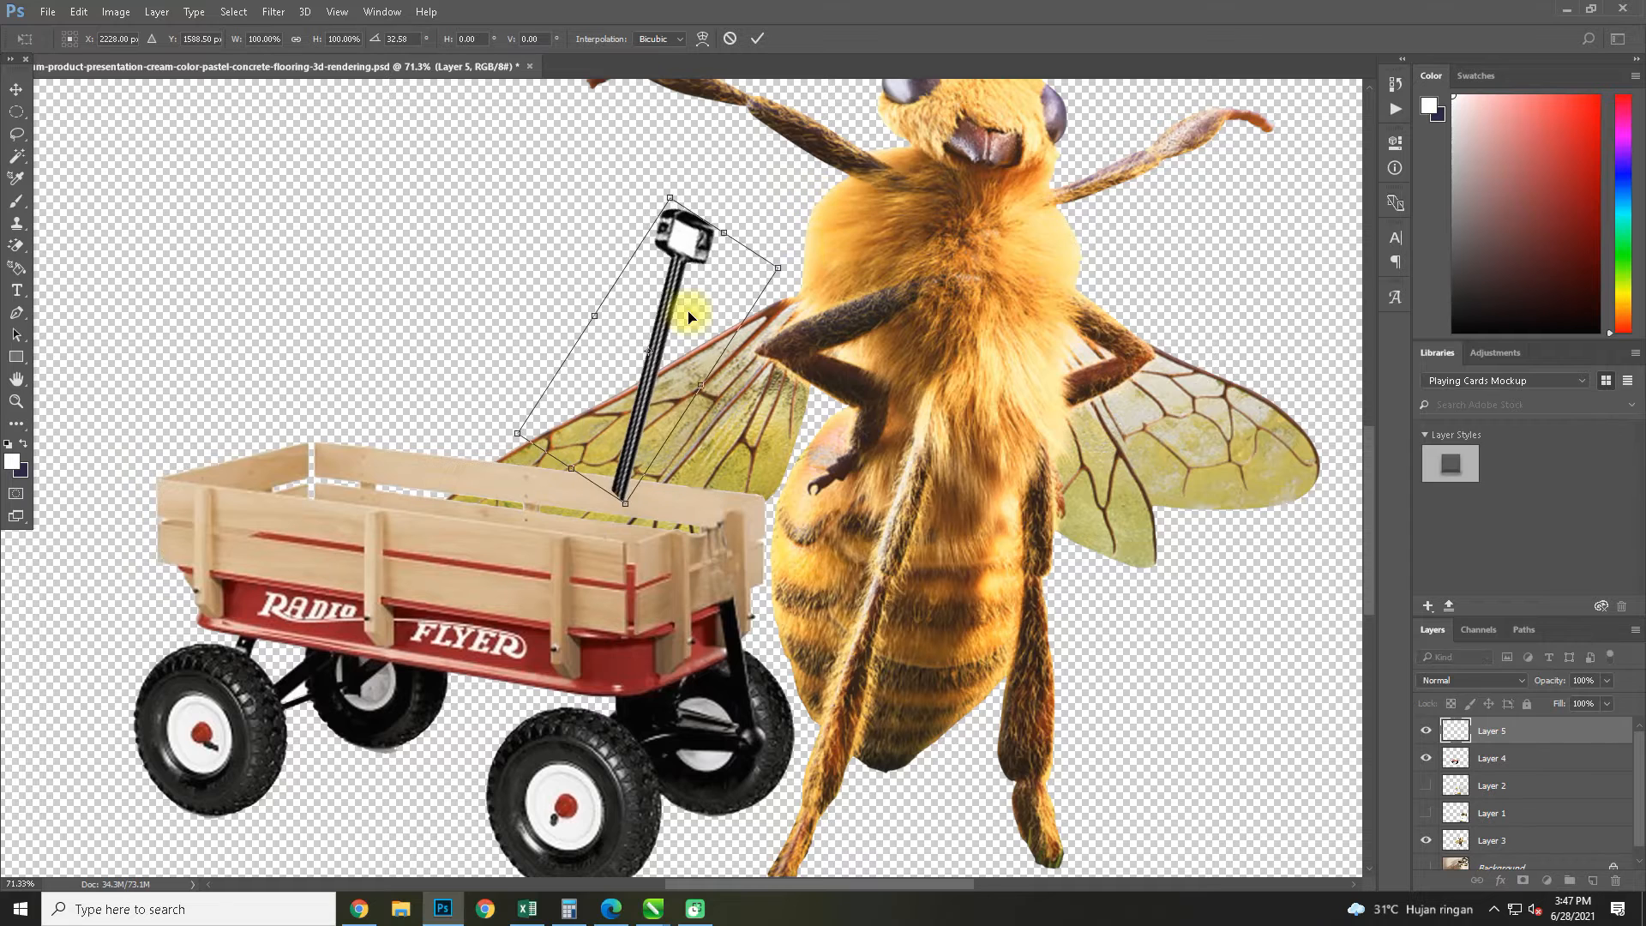
drag(650, 369, 755, 486)
drag(882, 384, 801, 438)
drag(744, 517, 817, 556)
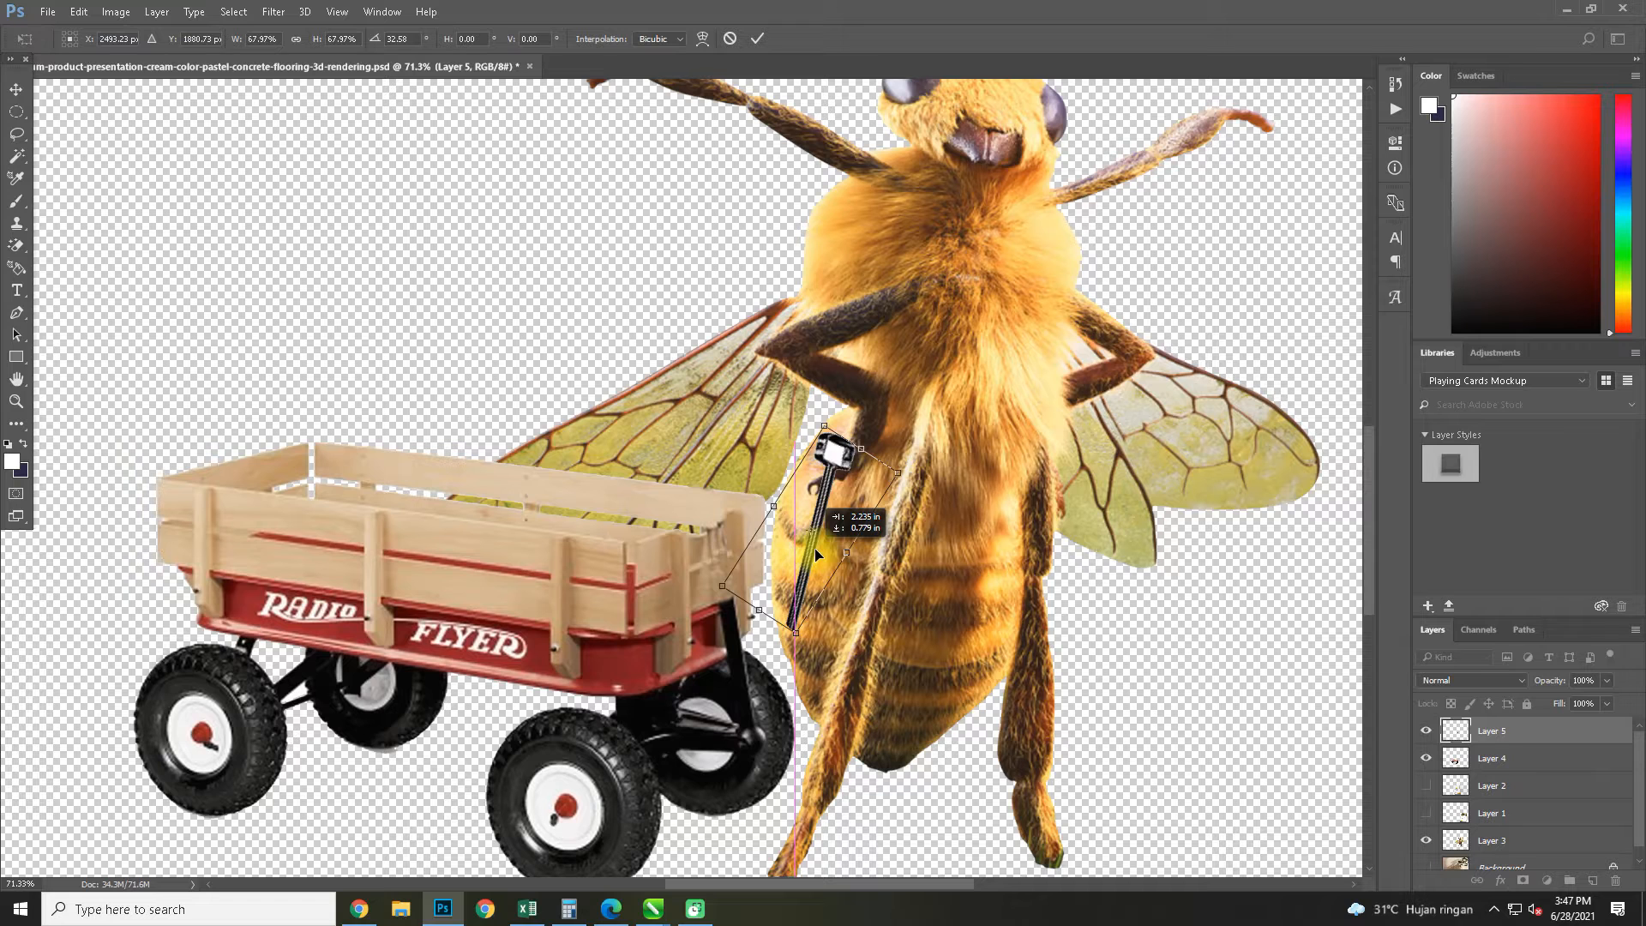
mouse_move(917, 458)
mouse_down()
mouse_move(933, 492)
mouse_move(924, 468)
mouse_up()
drag(820, 513, 805, 509)
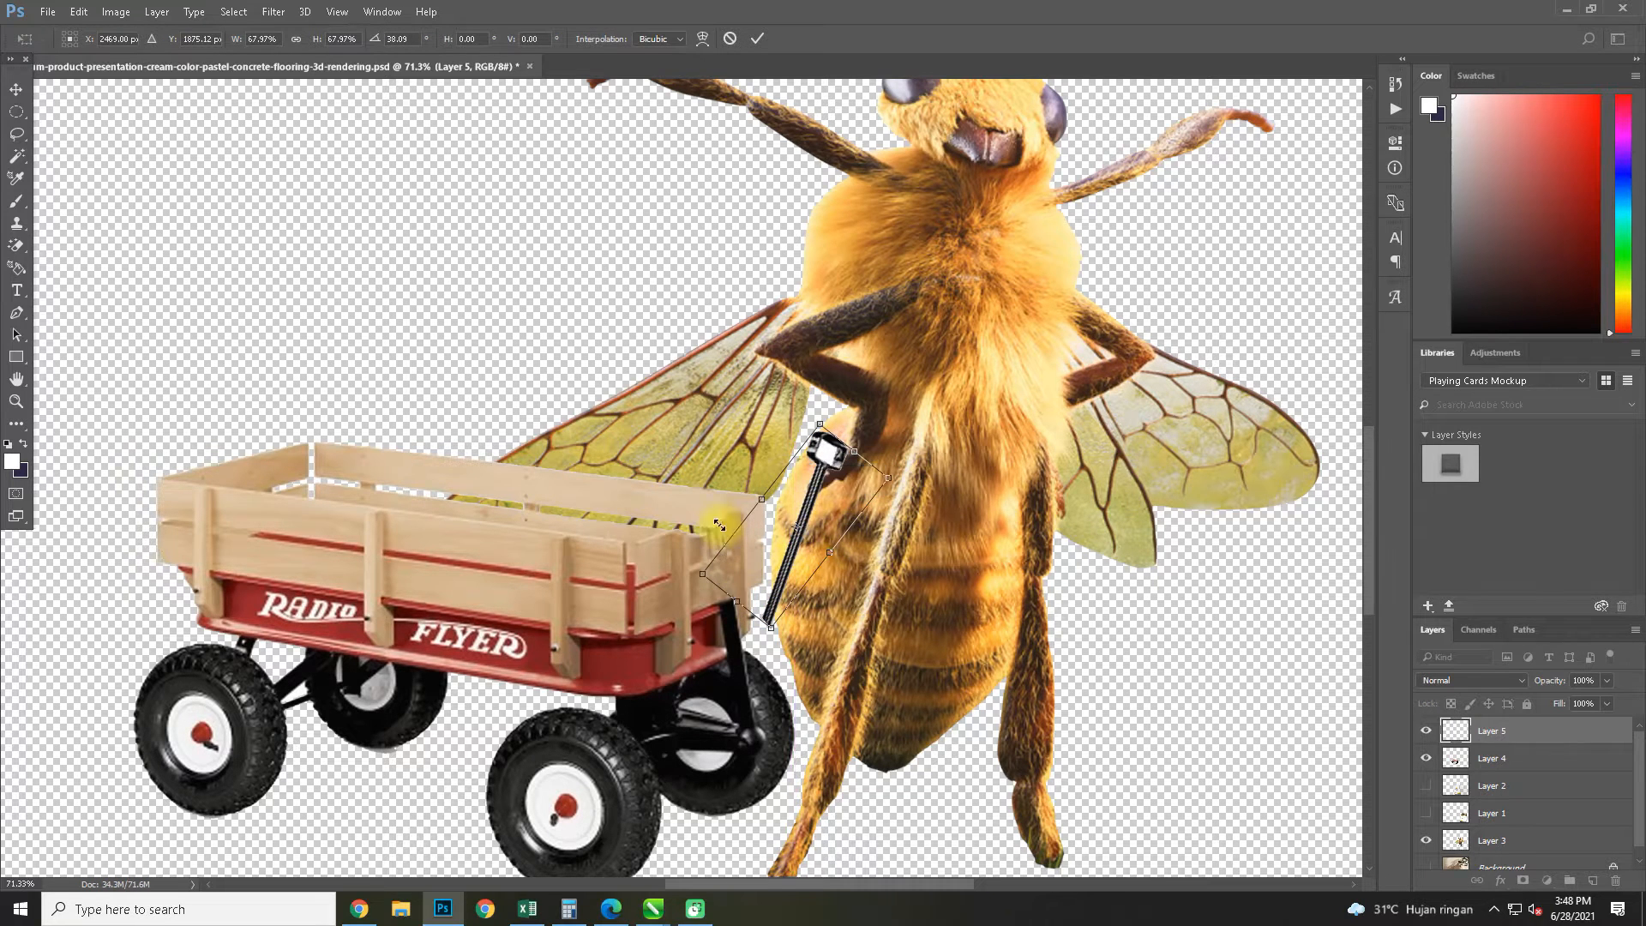
Warp the handle into a curve that joins the wagon's lower black bar to the bee's claw
click(693, 43)
drag(762, 590, 742, 610)
drag(792, 407, 720, 502)
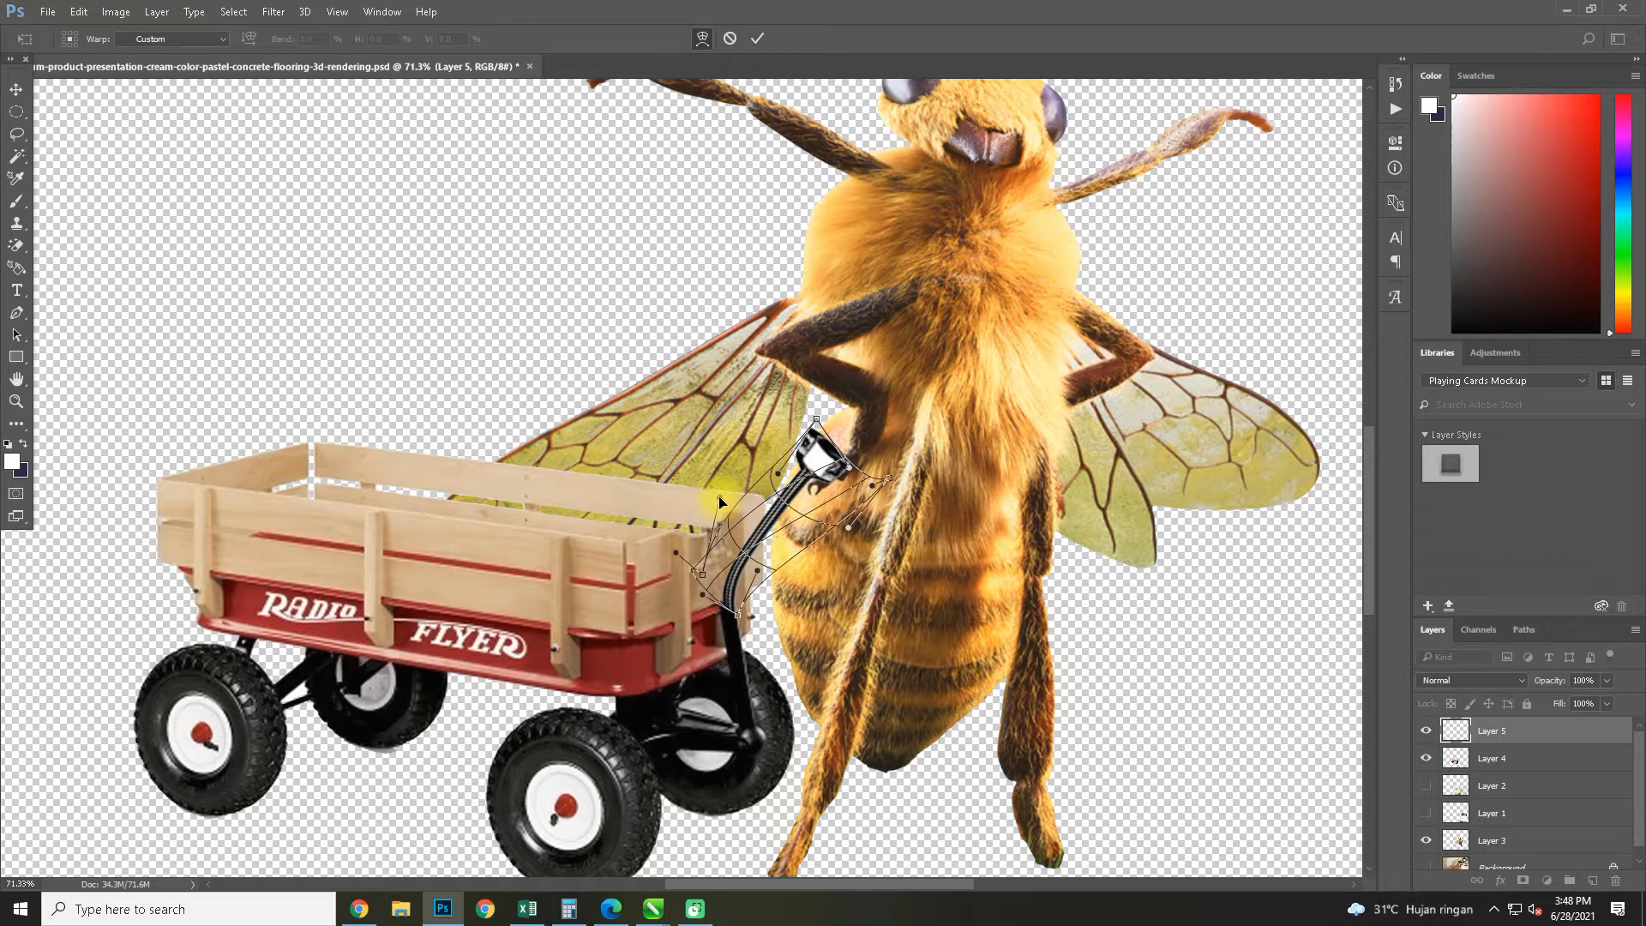
drag(726, 600, 769, 586)
key(Return)
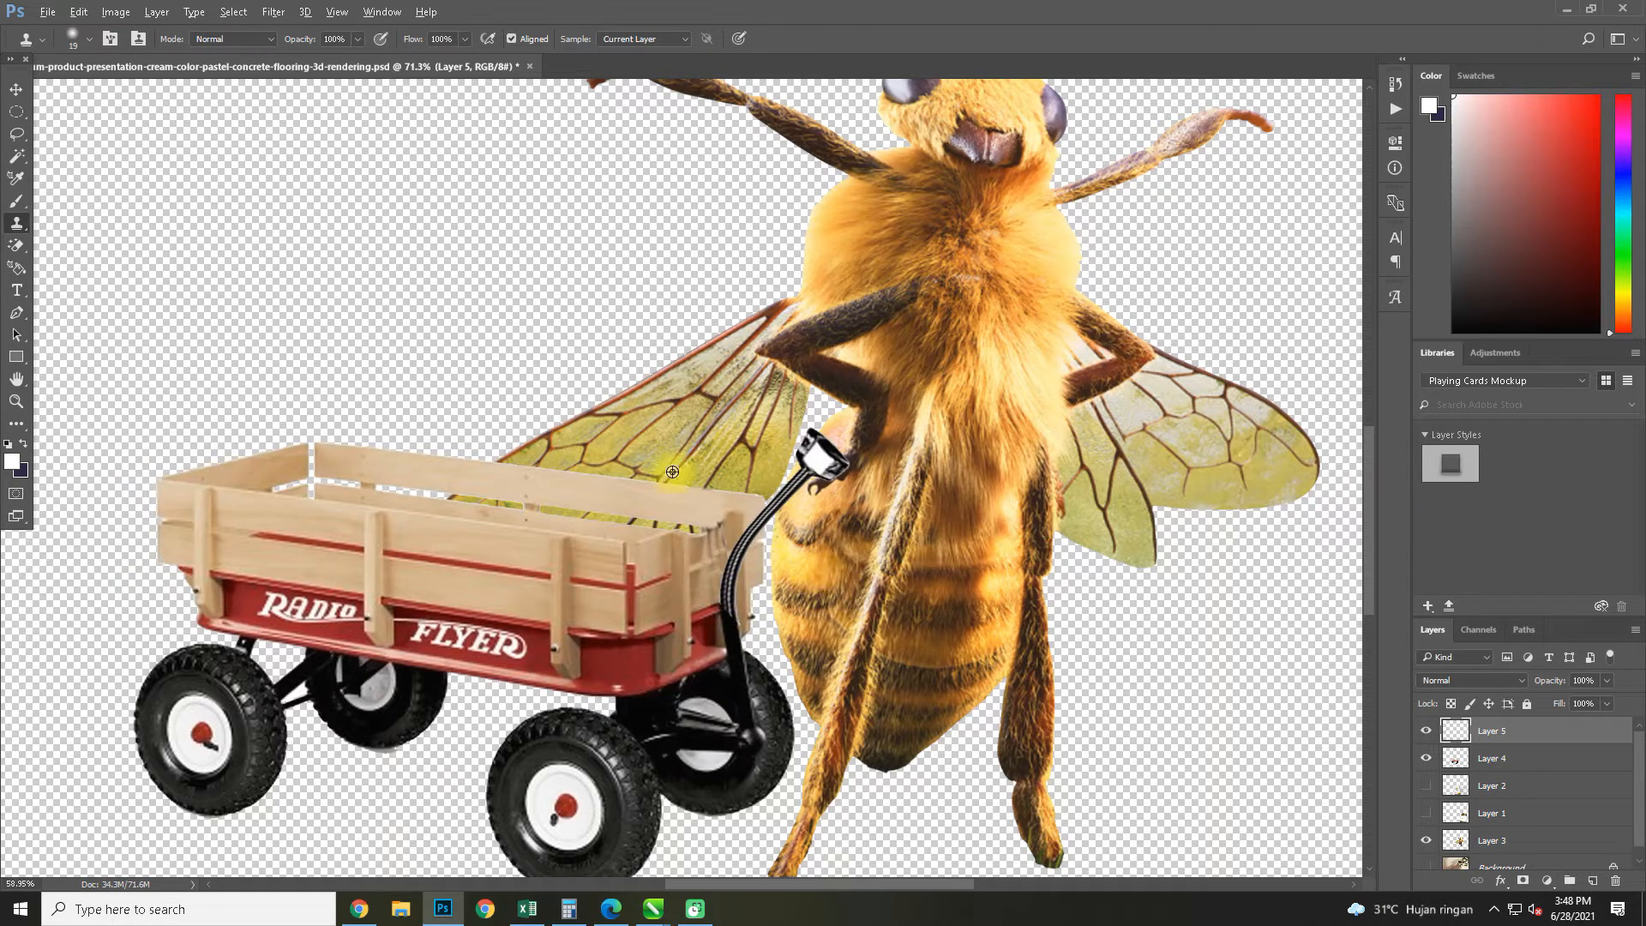
Hide Layer 5 and outline the bee's lower foreleg and claw on Layer 3 with the Pen tool
scroll(652, 437, down, 4)
scroll(826, 572, up, 5)
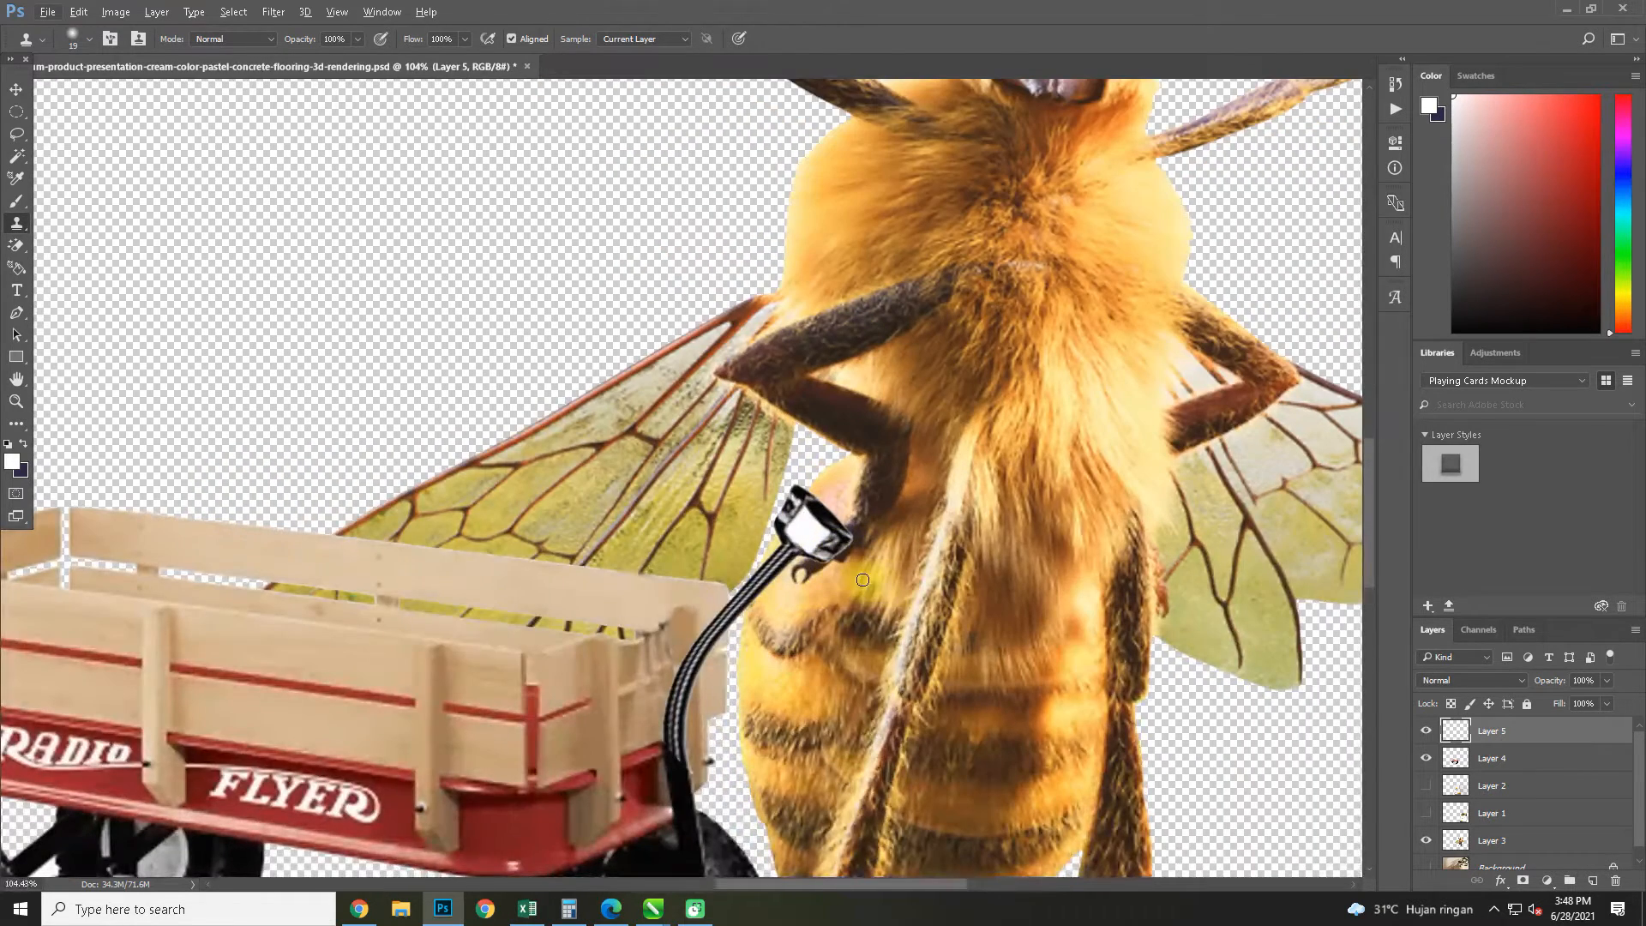
click(1426, 731)
click(1462, 837)
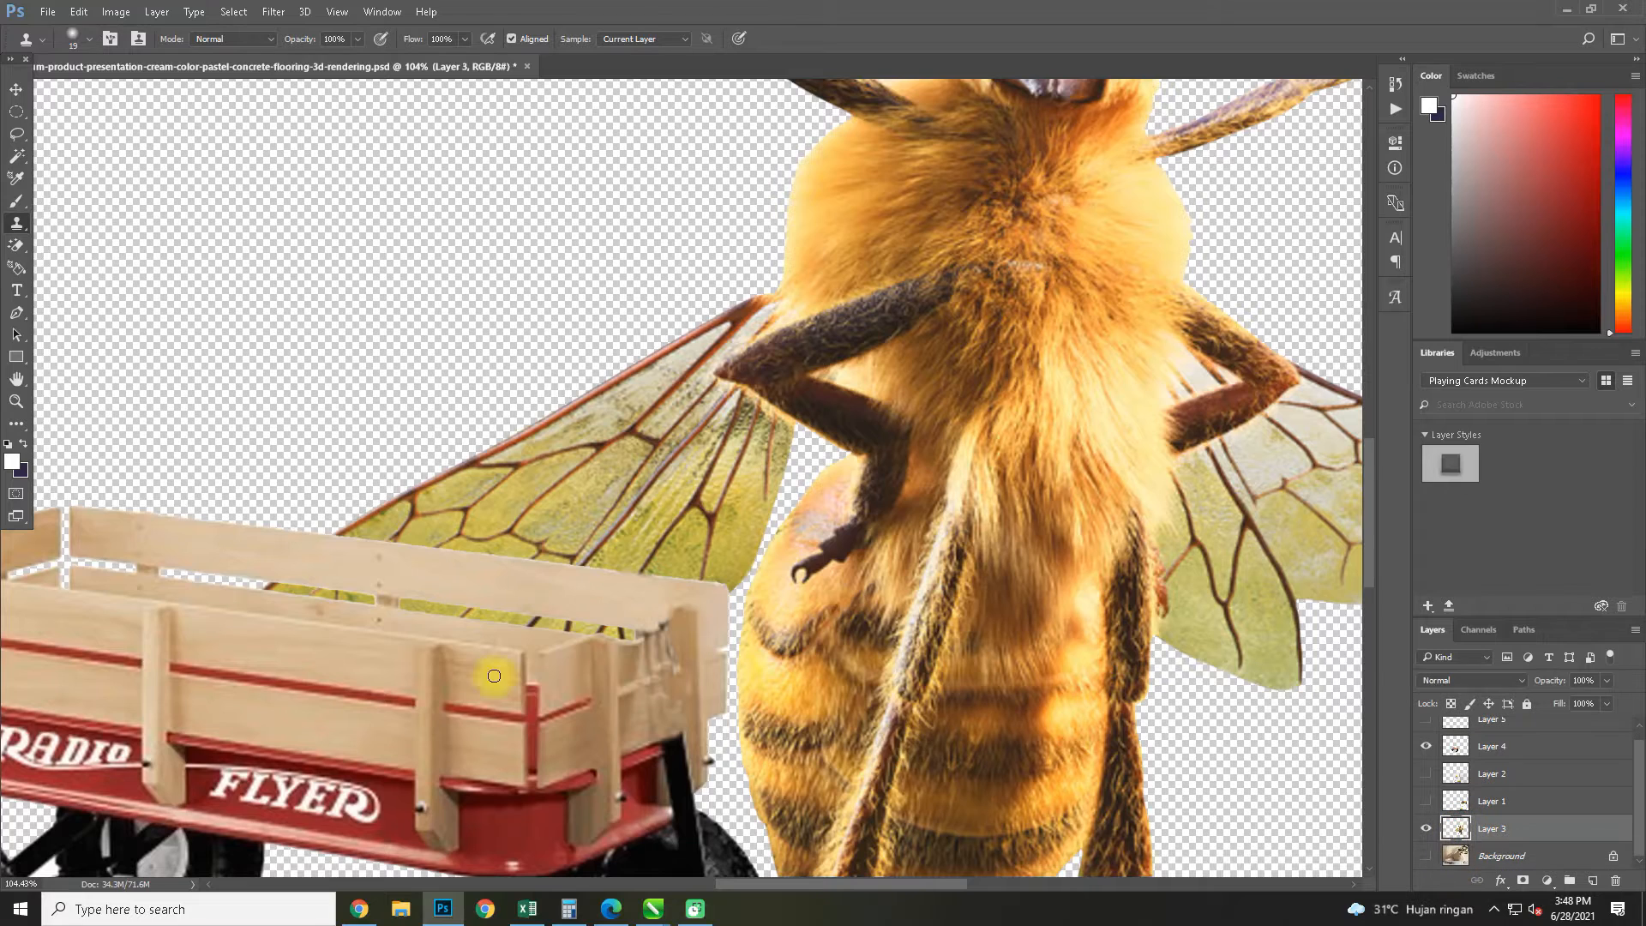
click(14, 316)
scroll(867, 529, up, 5)
click(929, 462)
click(893, 511)
click(856, 554)
click(828, 578)
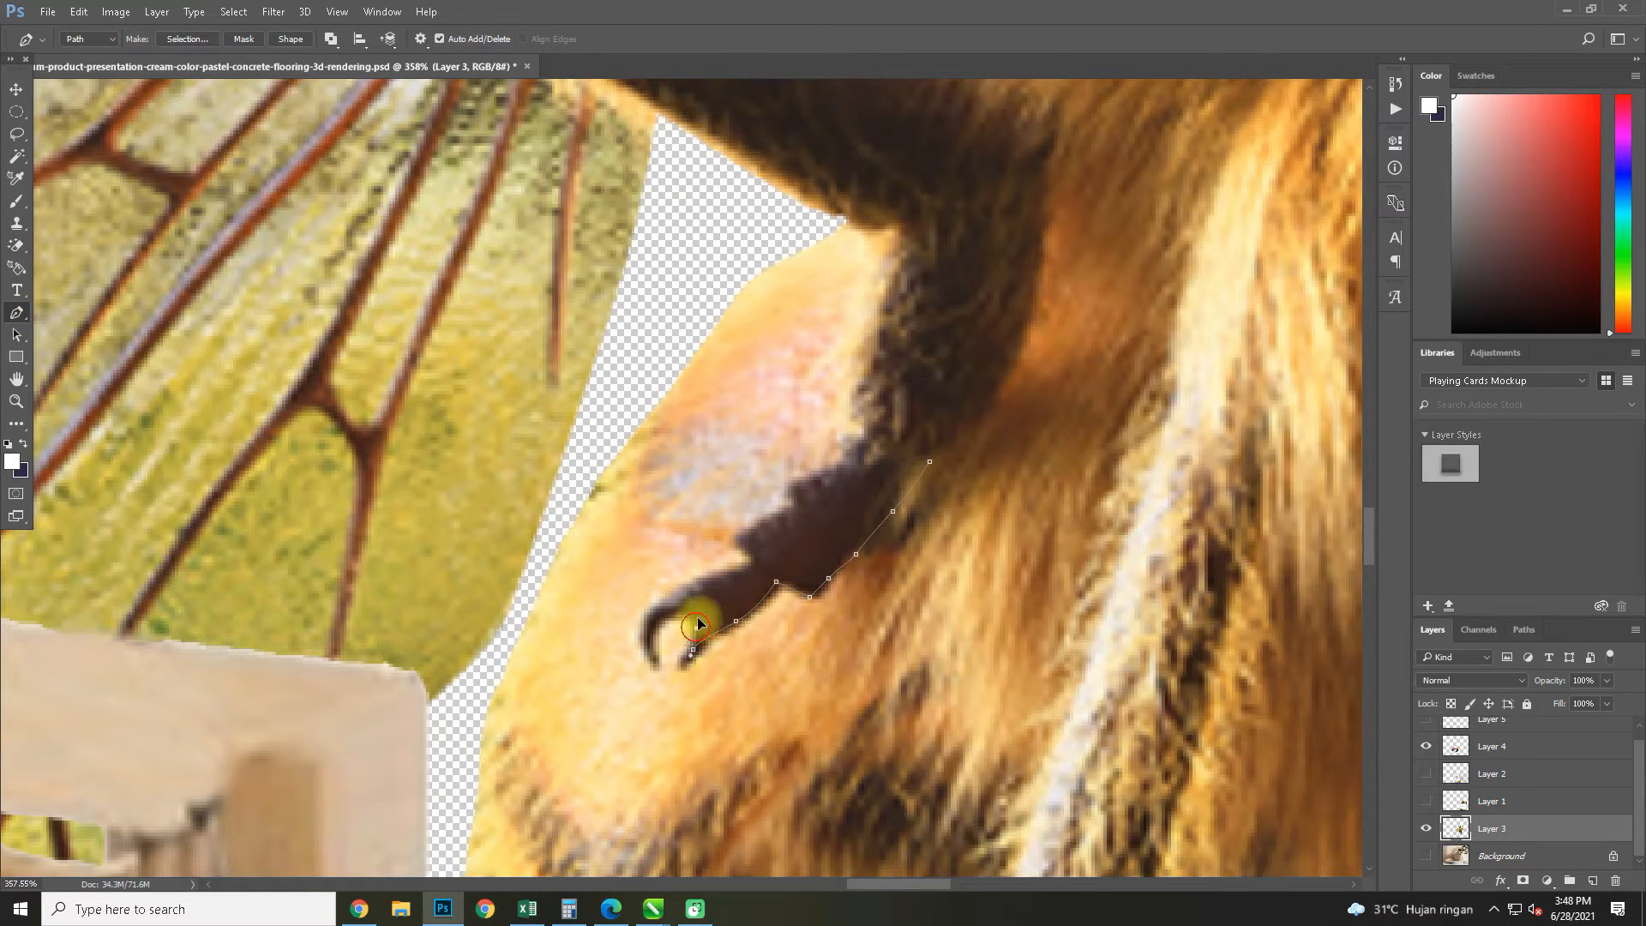
click(749, 535)
click(794, 508)
click(813, 483)
click(830, 461)
click(850, 409)
click(858, 363)
click(868, 311)
drag(910, 283, 941, 313)
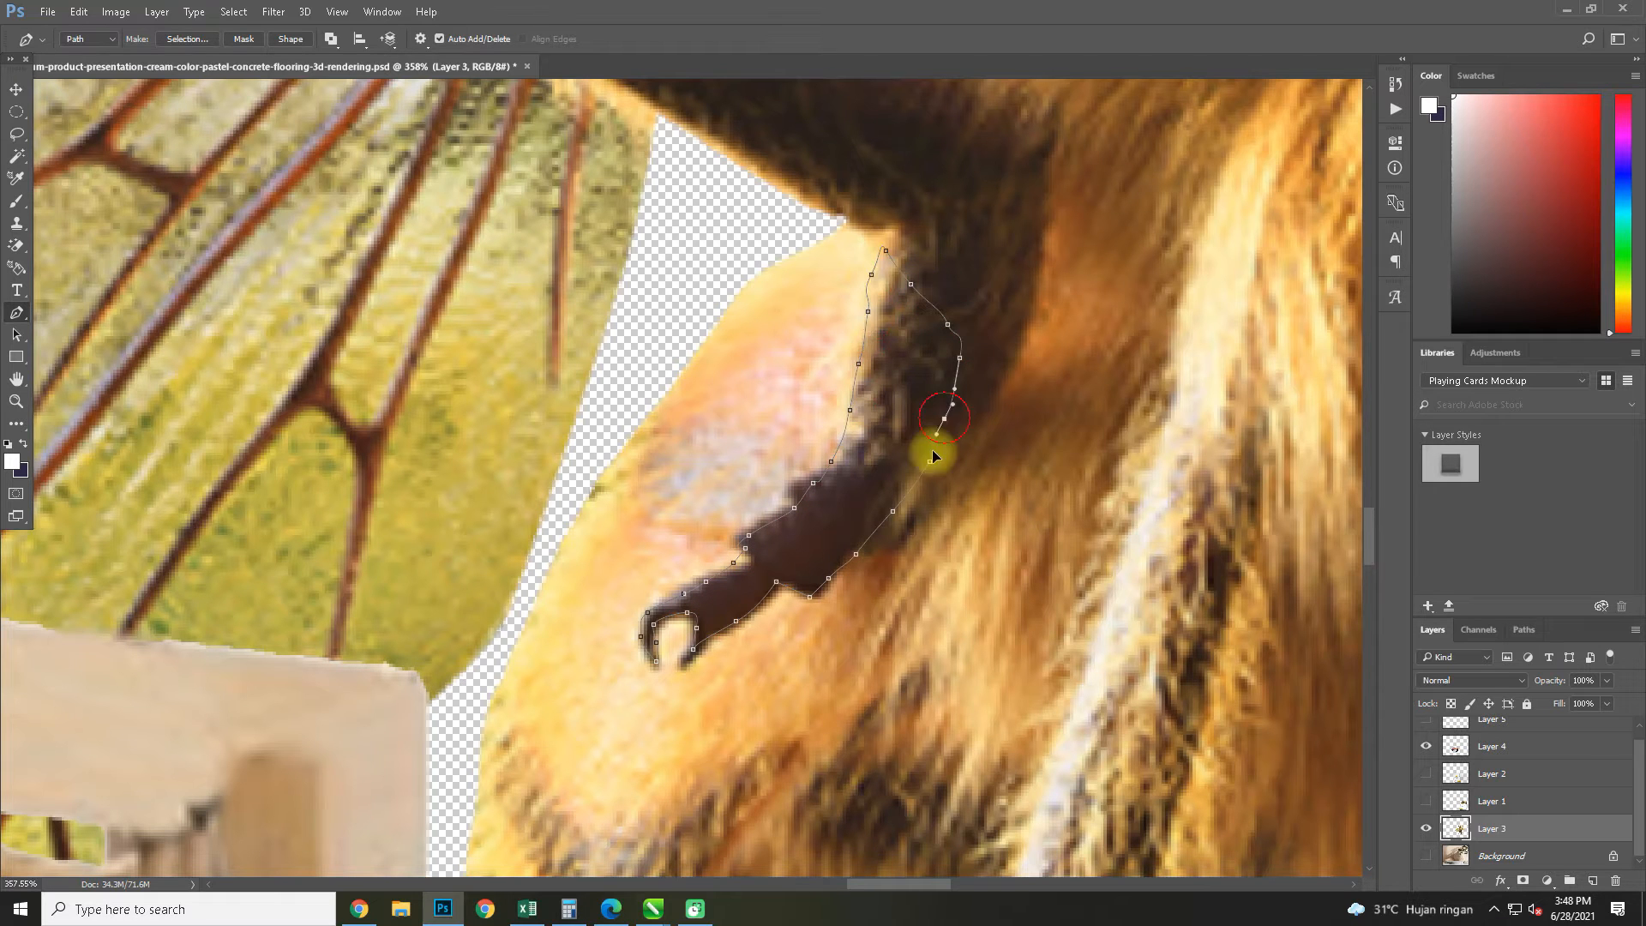
Copy the outlined foreleg to a new layer and stack it above the handle on Layer 5, with the handle shown again
key(ctrl+Return)
key(ctrl+j)
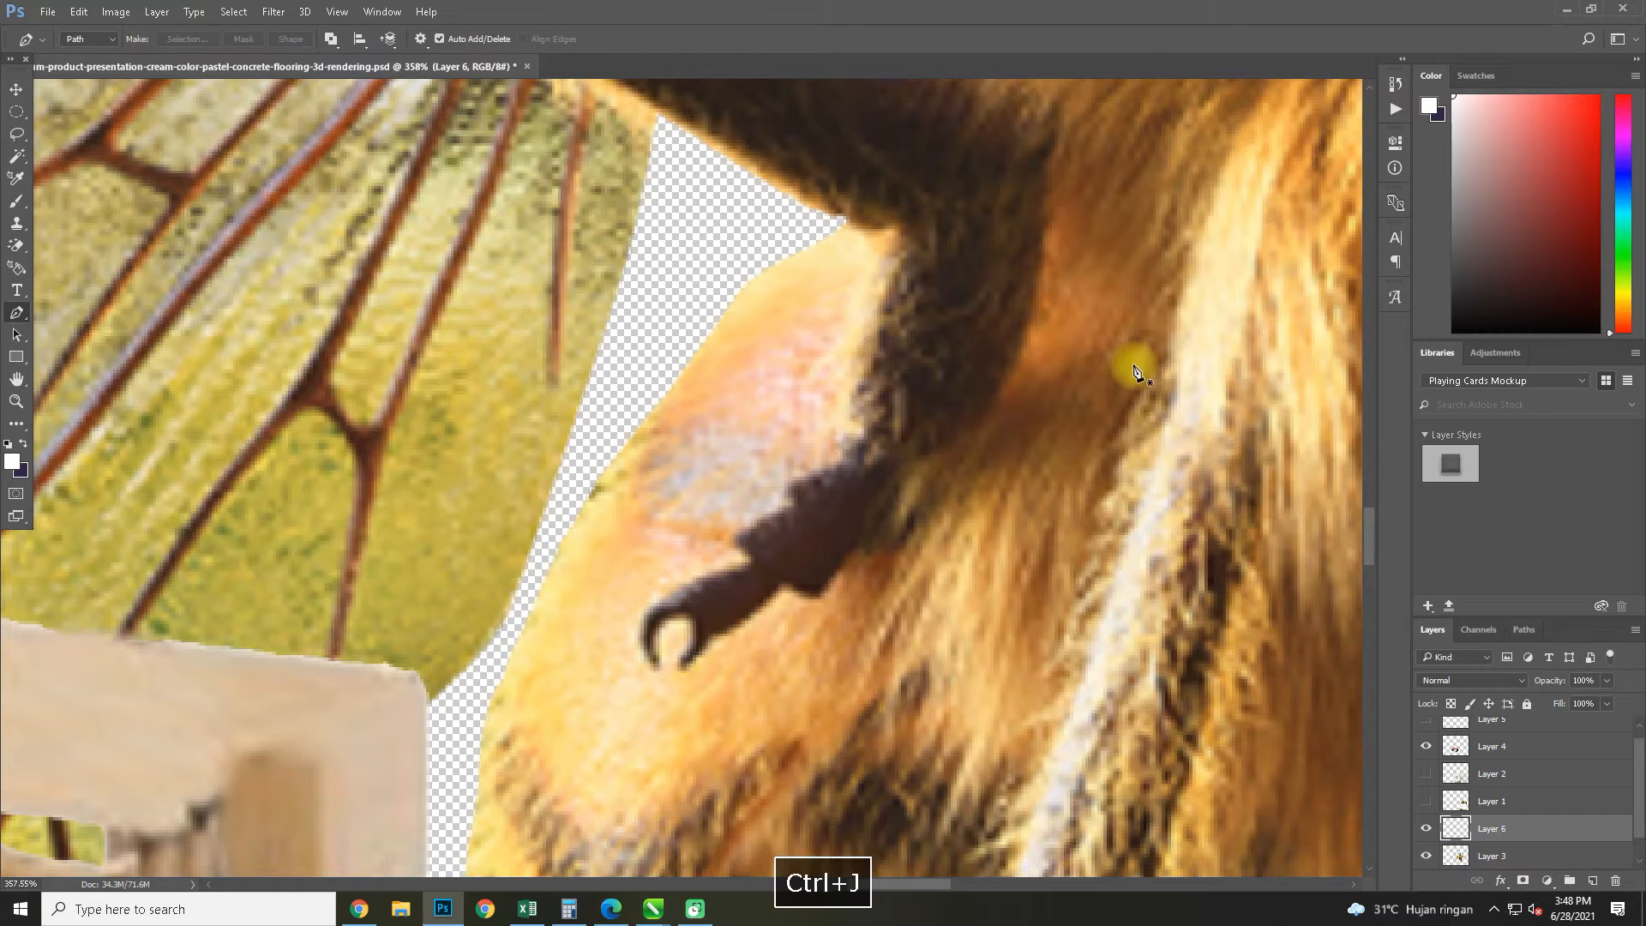
scroll(1513, 754, up, 1)
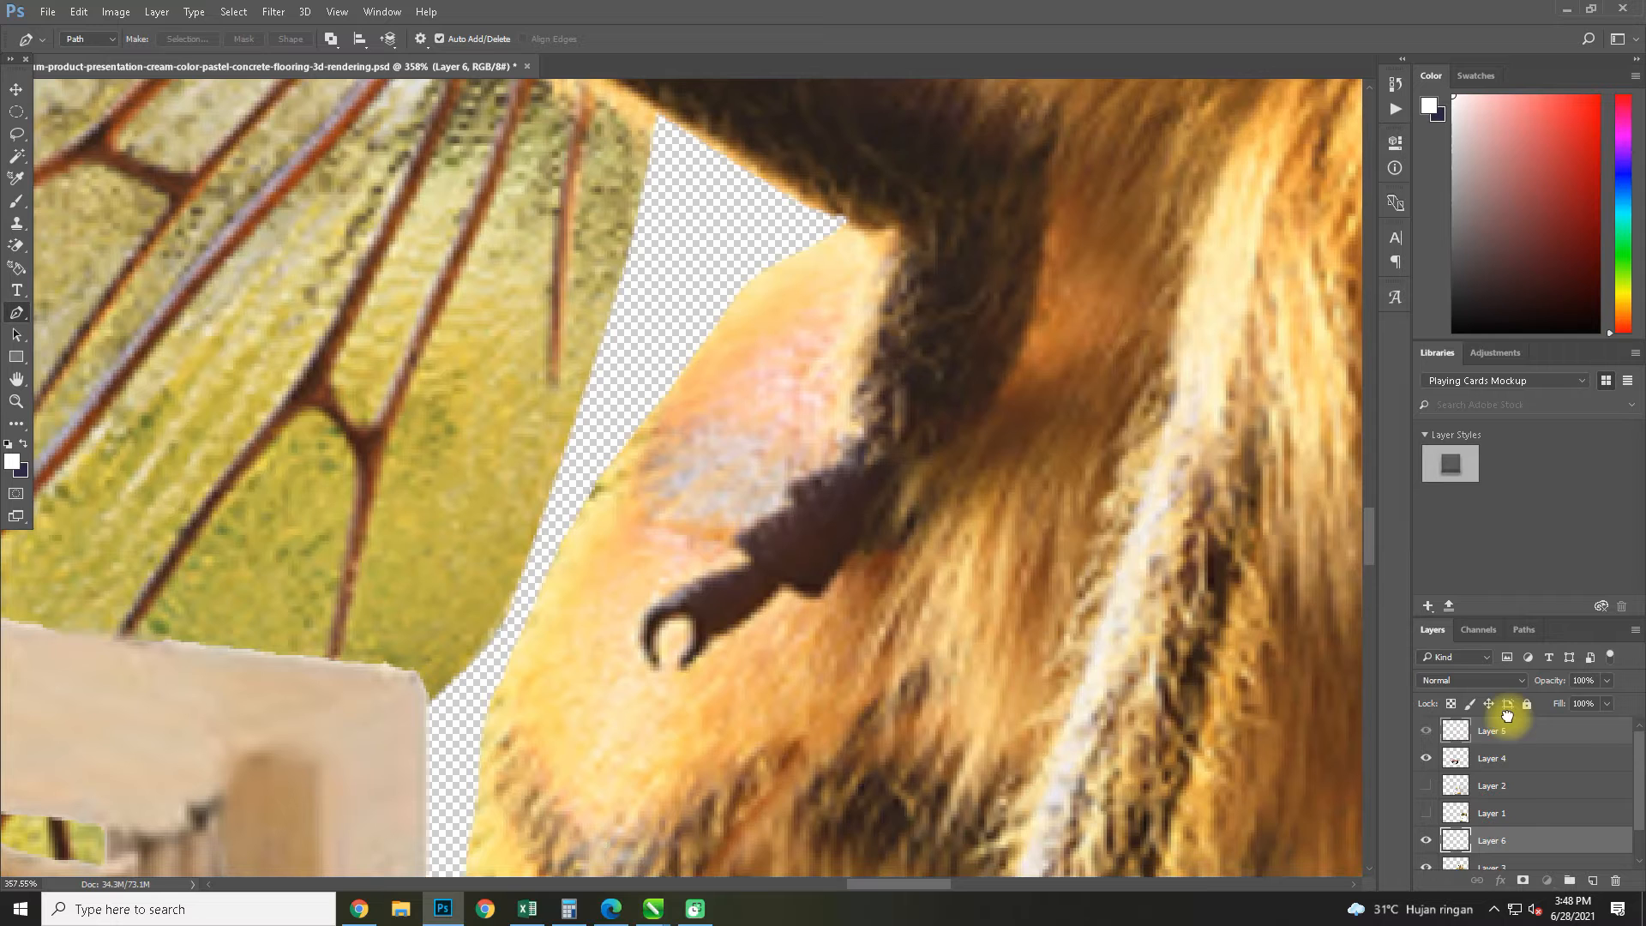
drag(1505, 721, 1502, 724)
scroll(708, 450, down, 3)
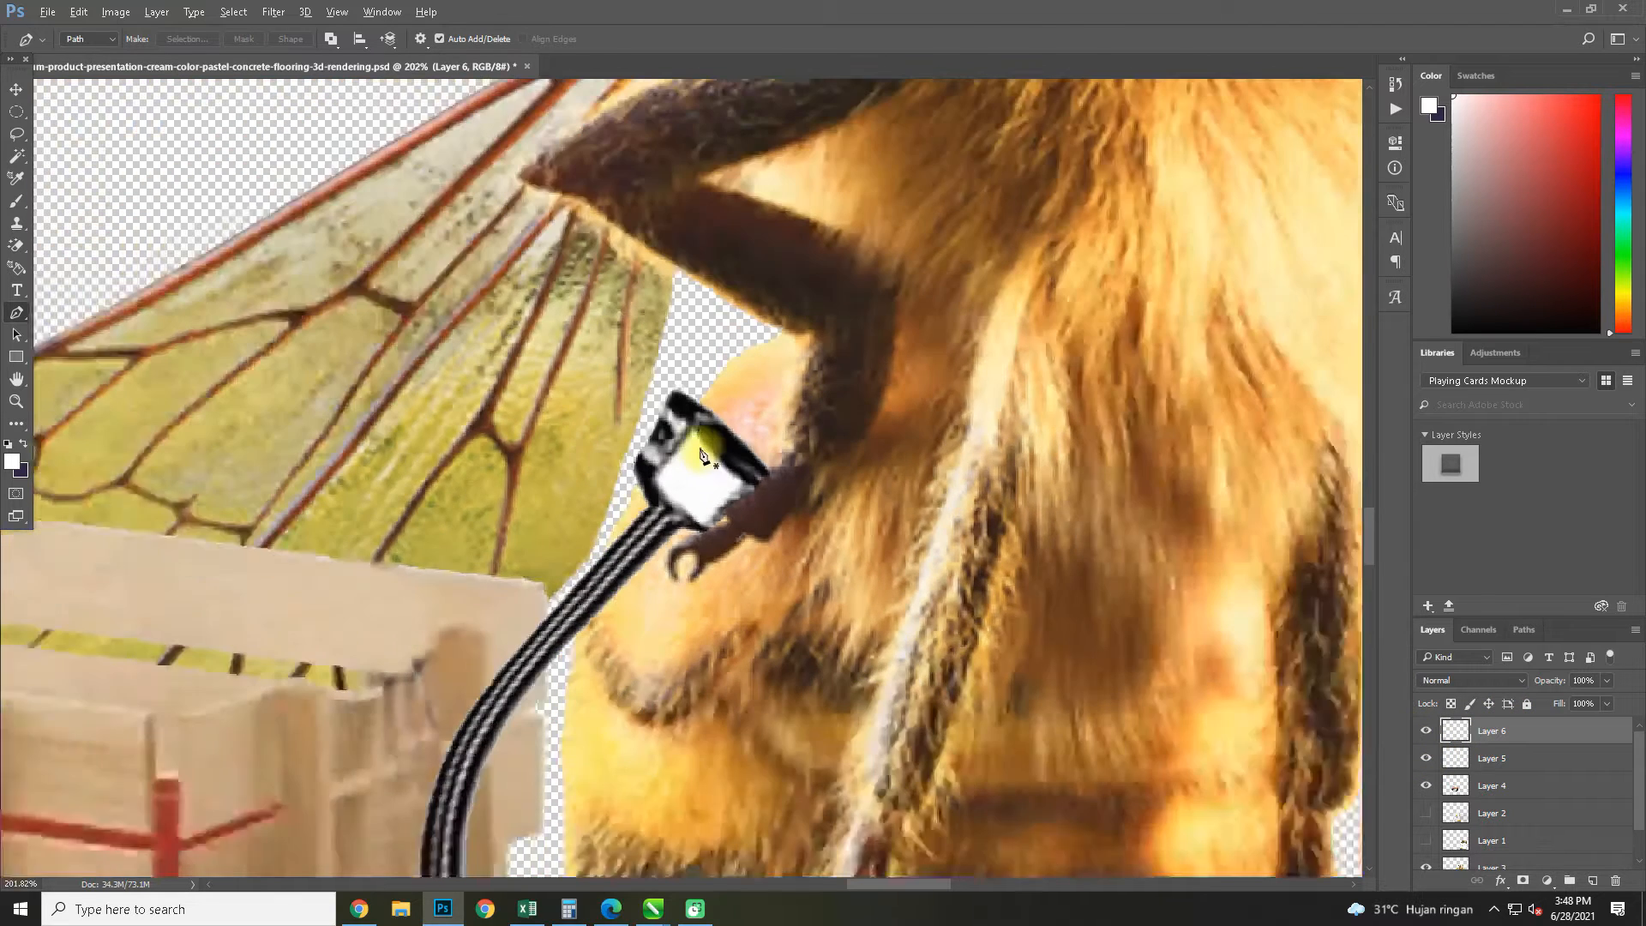
Delete the white area inside the handle's grip on Layer 5 with a Magic Wand selection and clear the selection
click(18, 91)
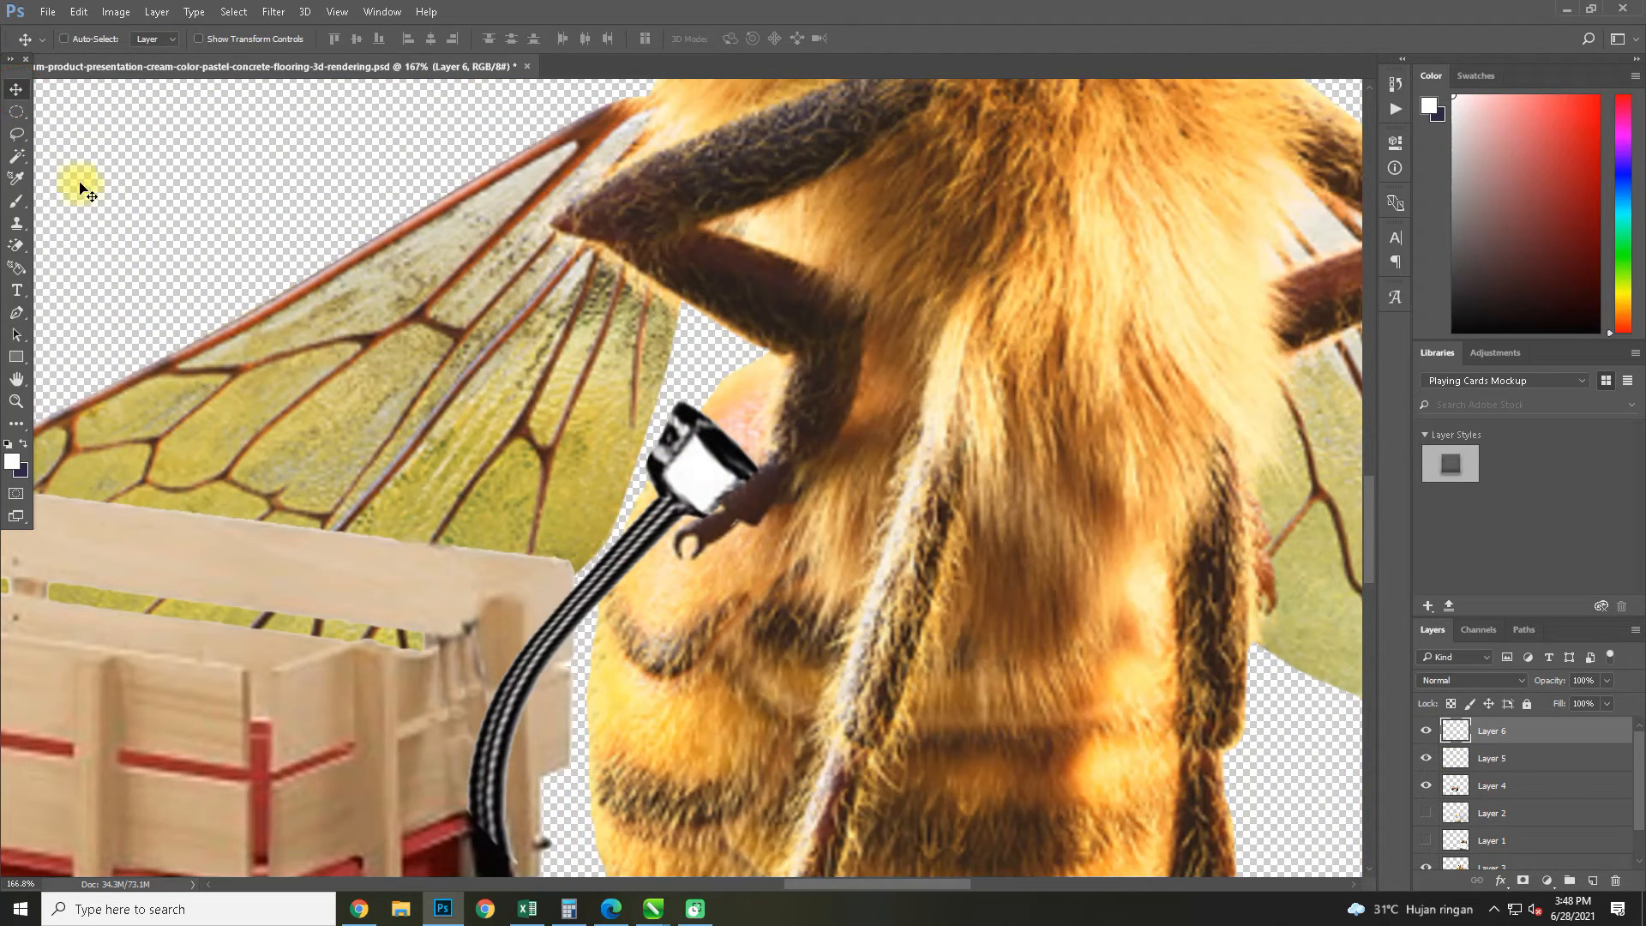
click(18, 158)
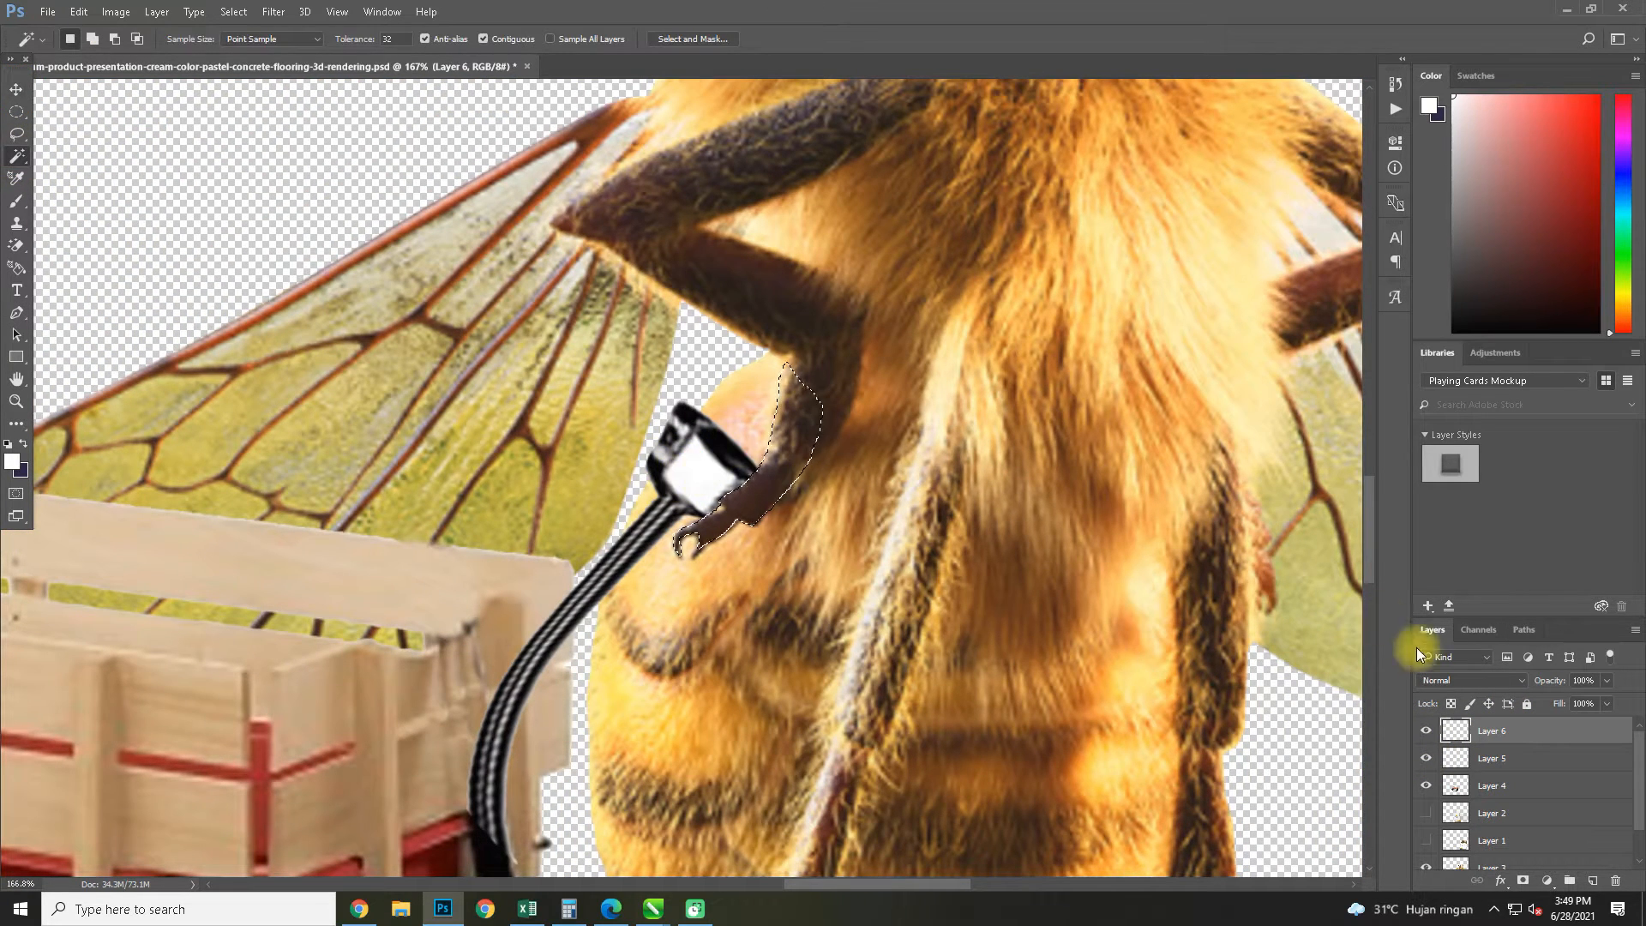
key(ctrl+d)
click(1489, 758)
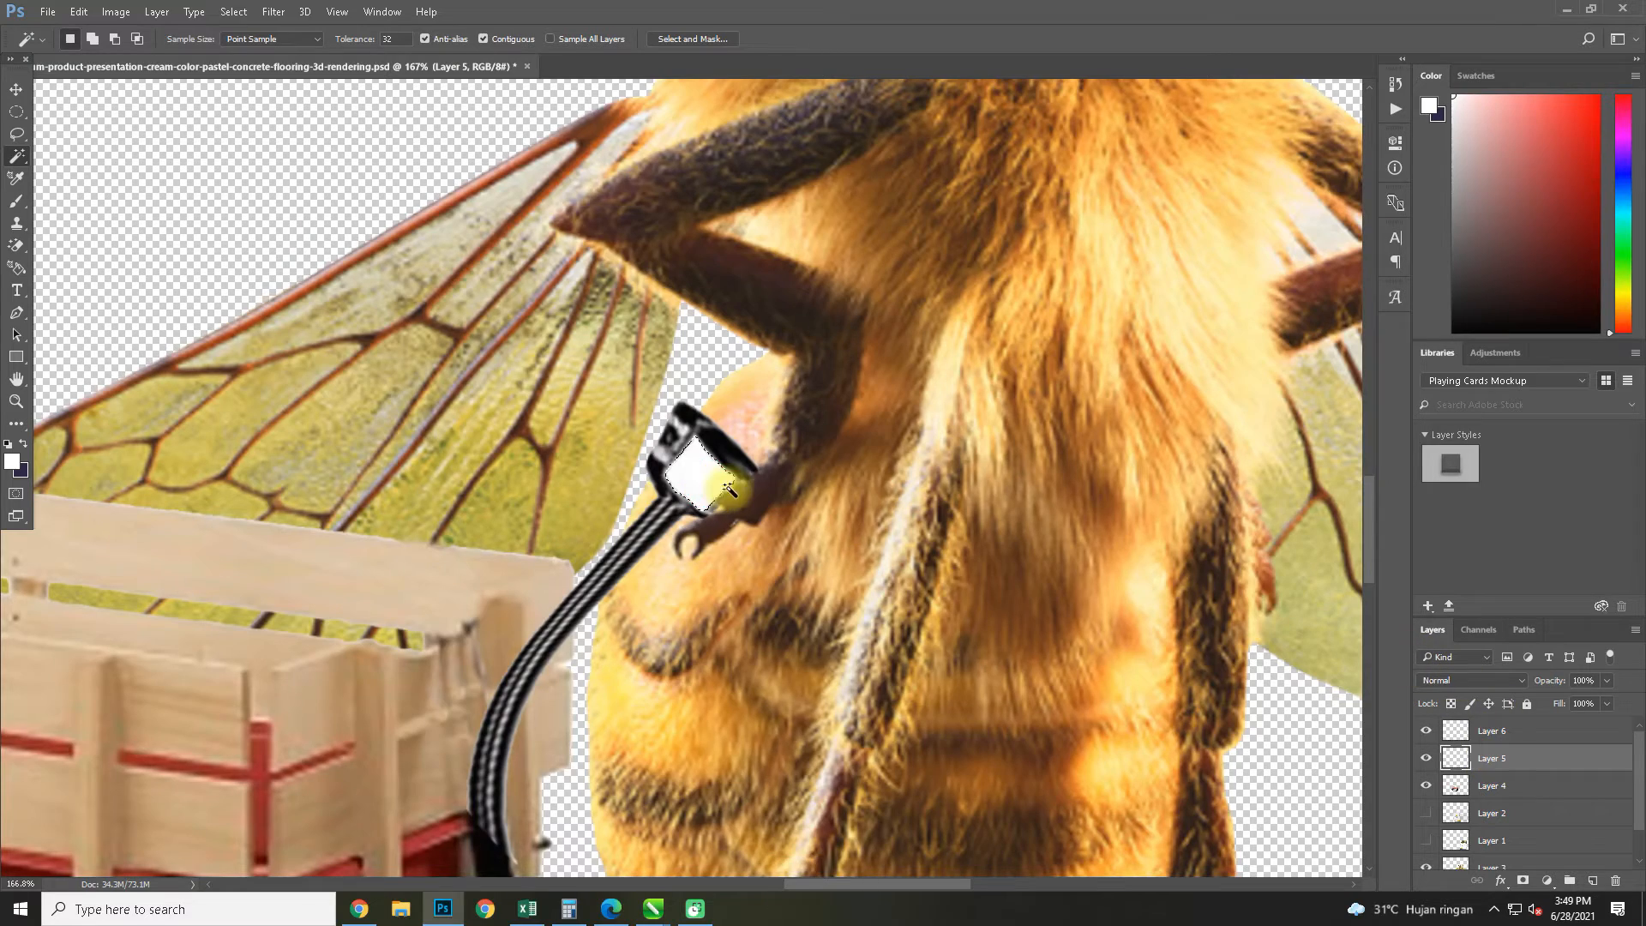
key(Delete)
key(ctrl+d)
Add a layer mask to Layer 5 and paint it black with a soft 23 px brush where the curved handle meets the lower bar
scroll(744, 496, down, 6)
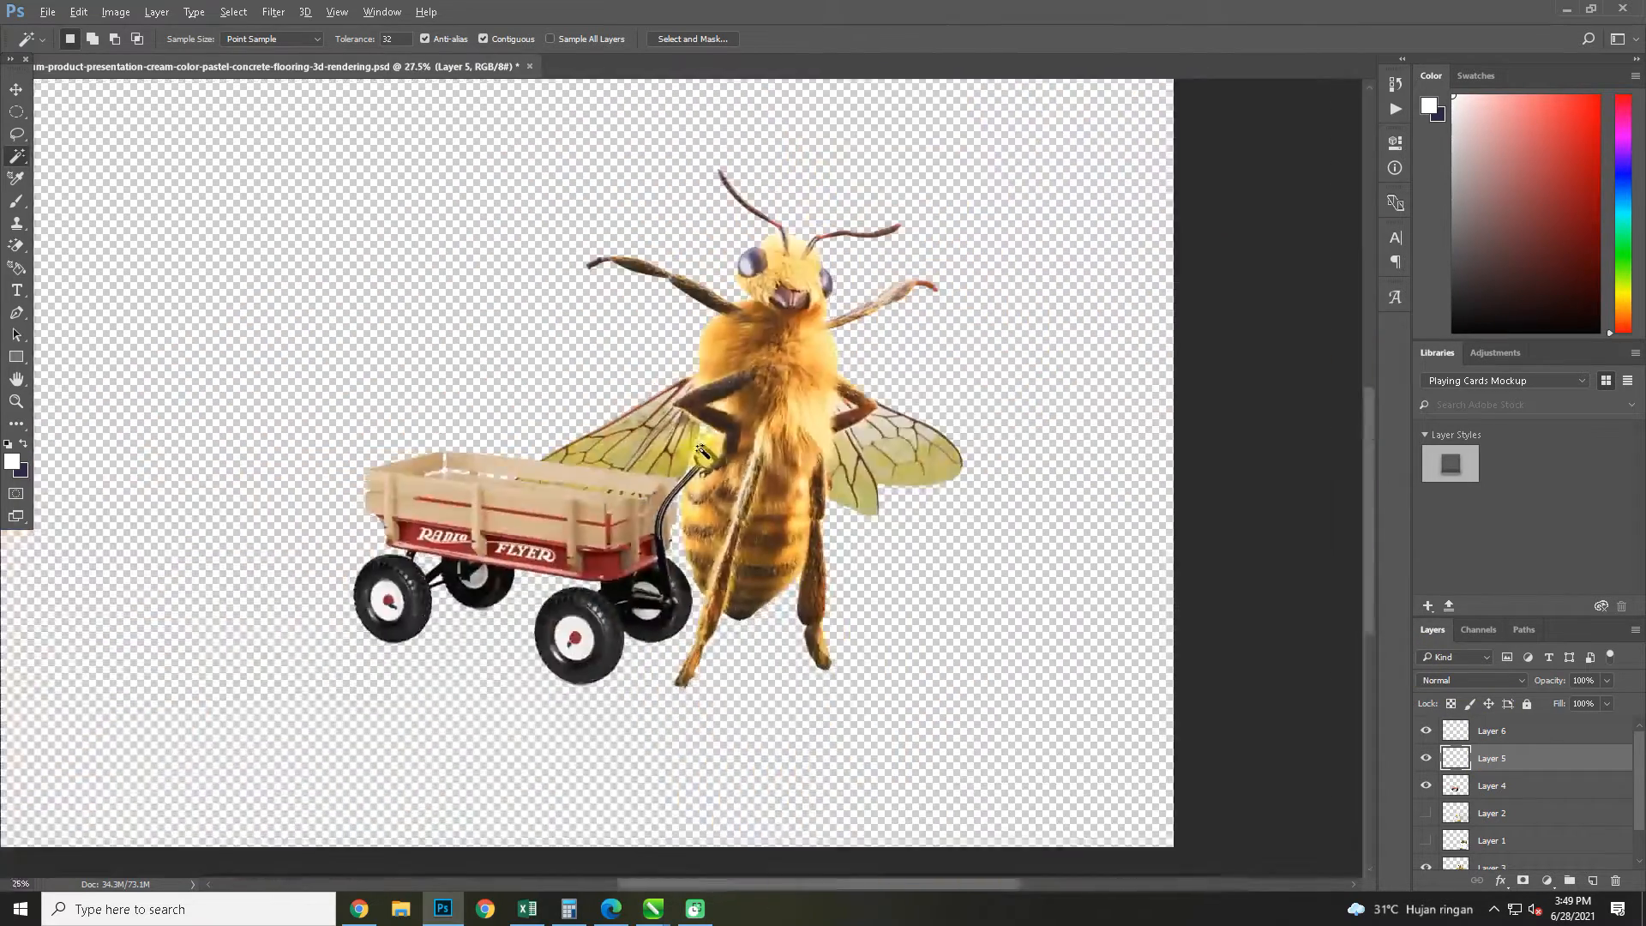
scroll(838, 735, up, 3)
scroll(753, 632, up, 5)
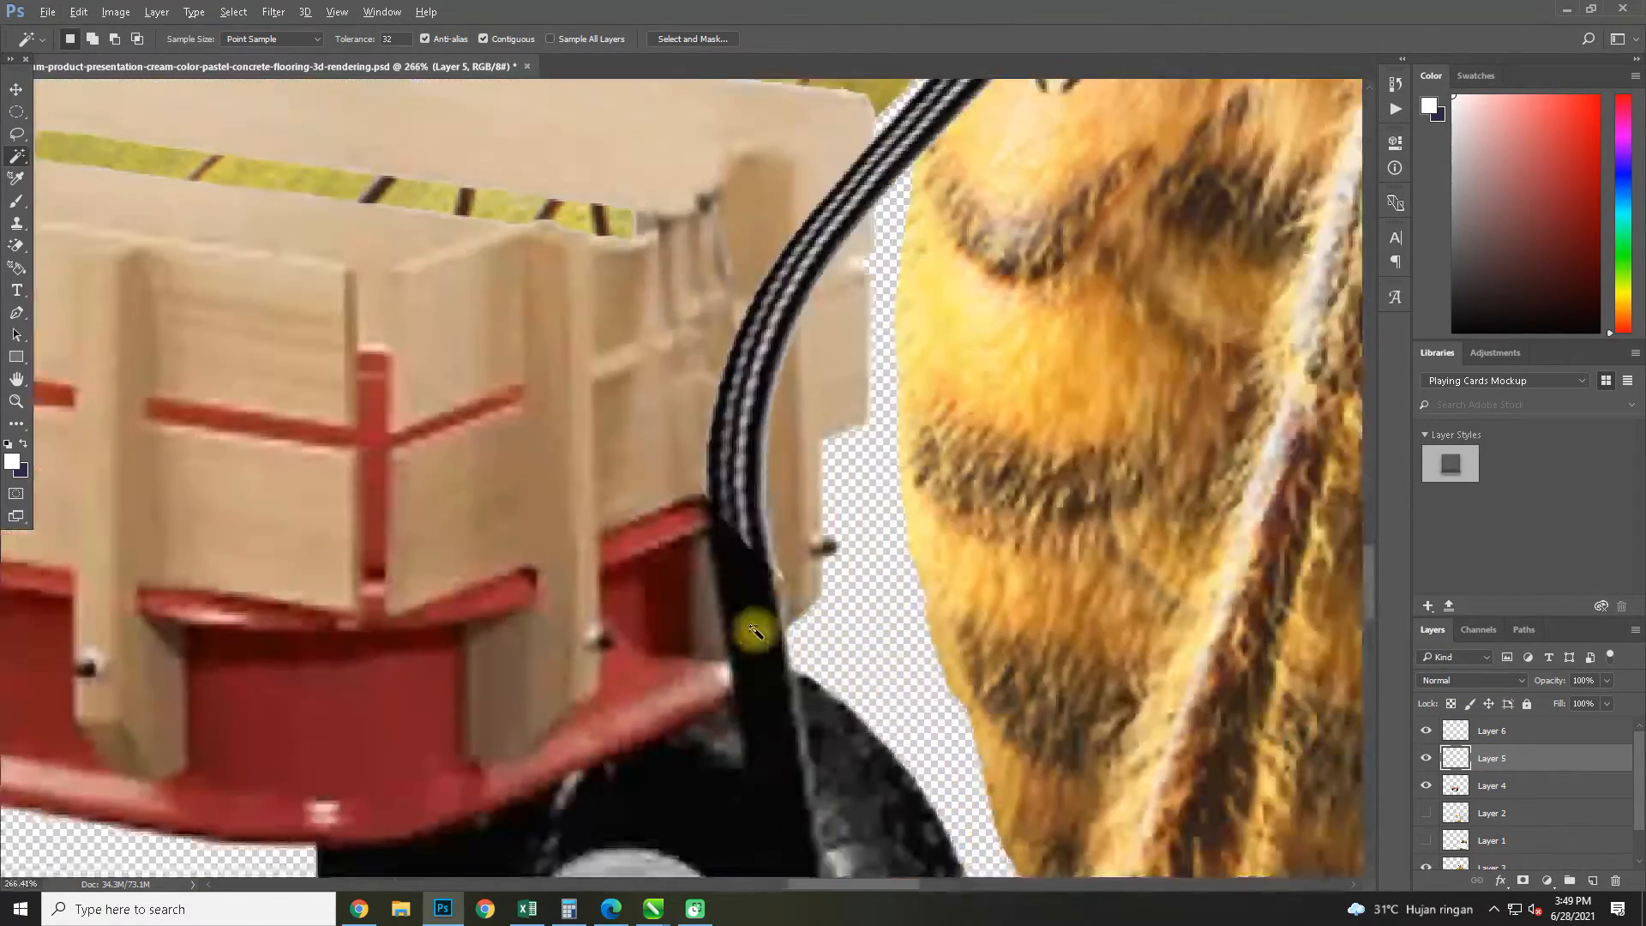
click(1523, 881)
click(16, 202)
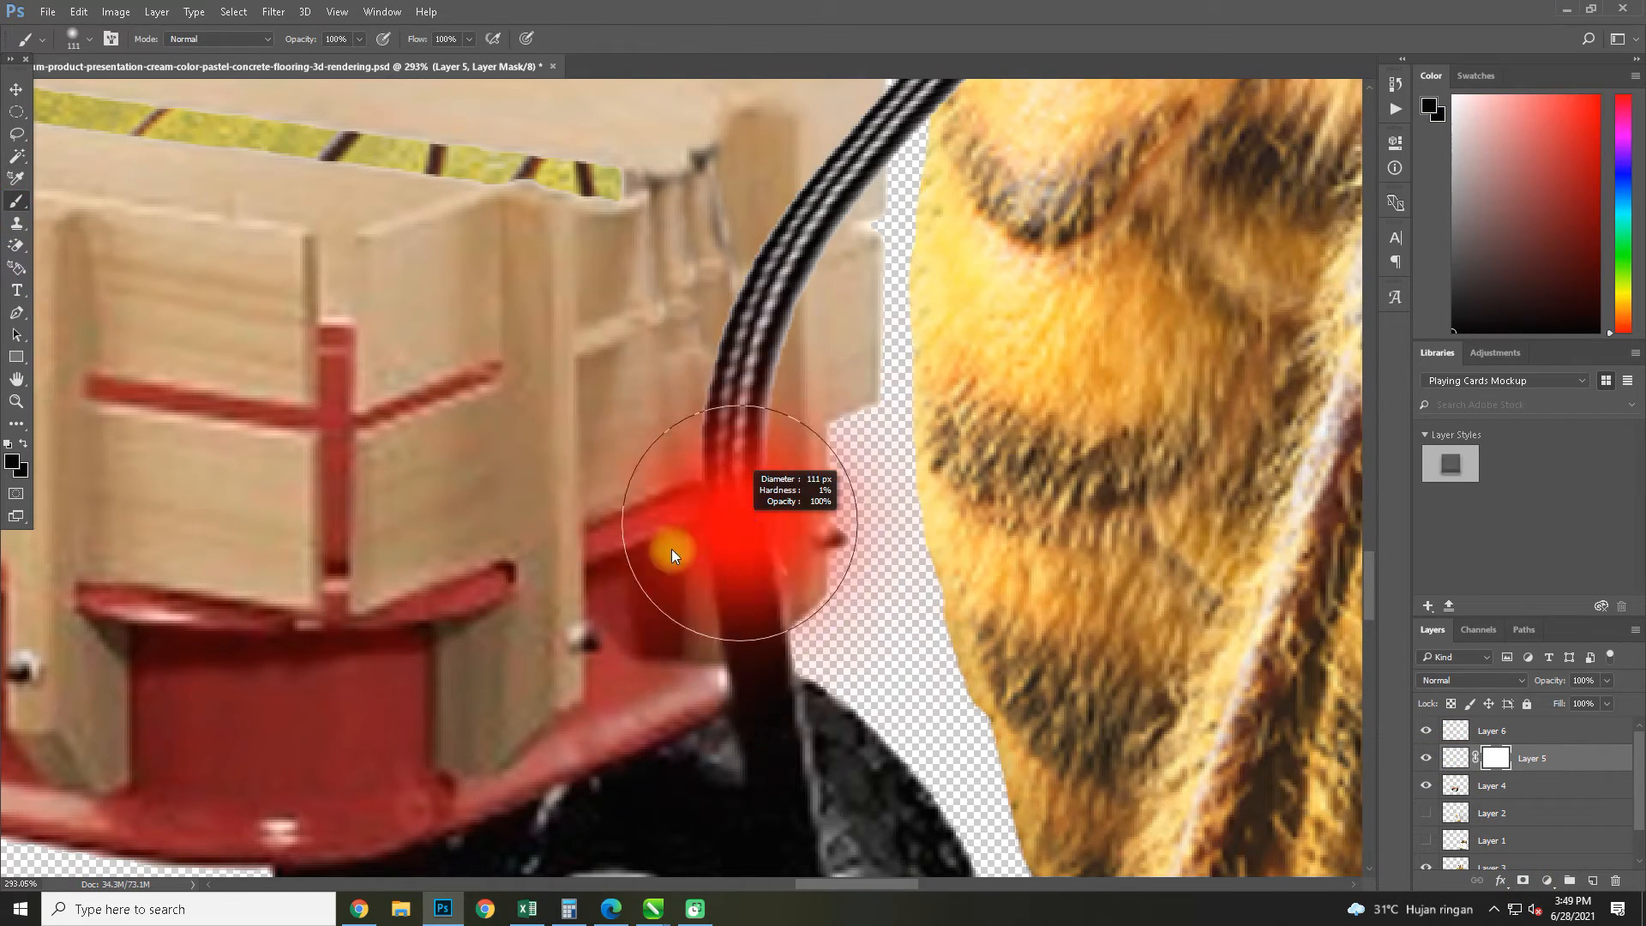
scroll(770, 530, up, 4)
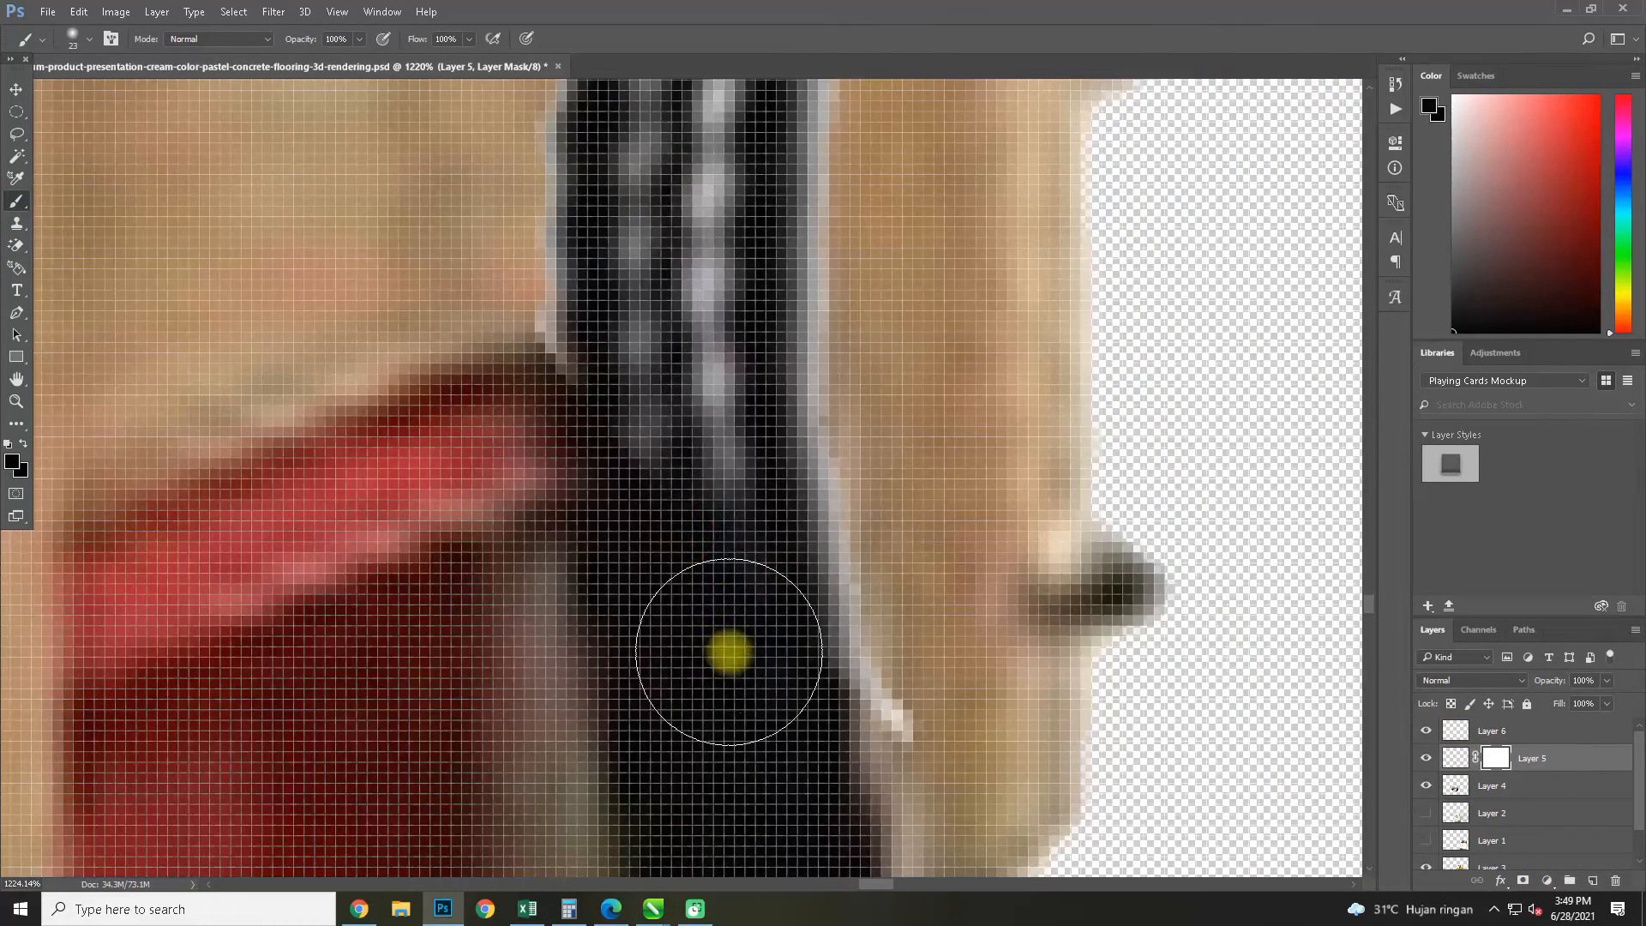
mouse_move(805, 731)
mouse_down()
mouse_move(834, 648)
mouse_move(769, 558)
mouse_up()
scroll(808, 569, down, 10)
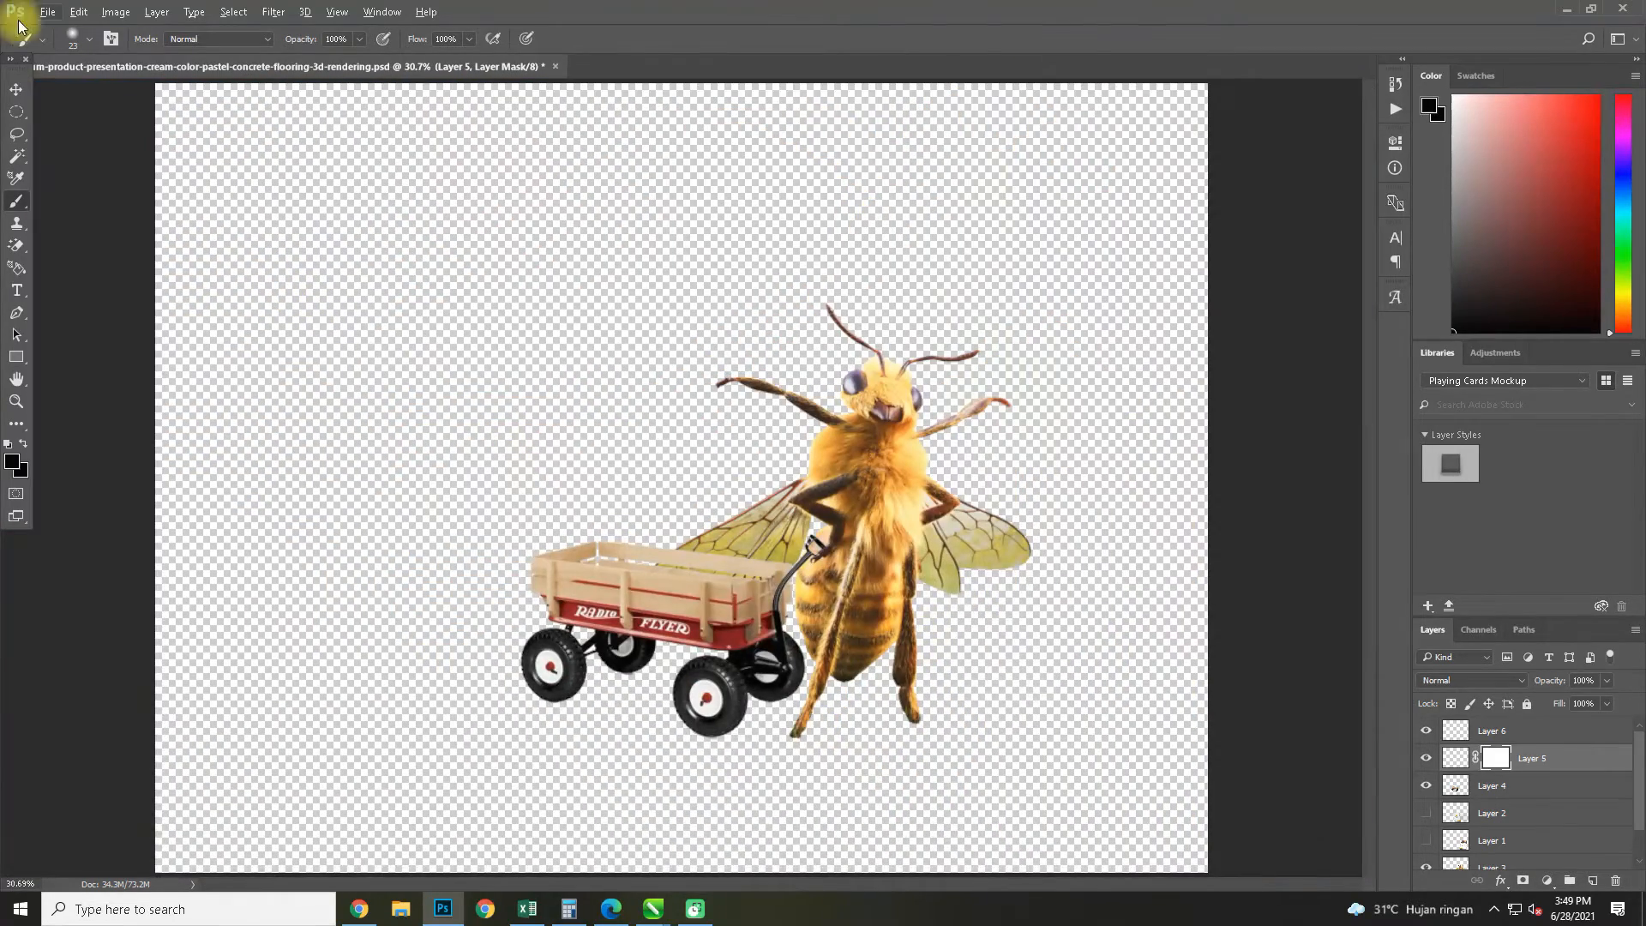
Show the honey jar on Layer 1 and move it over the wagon, behind the wooden slats
click(17, 88)
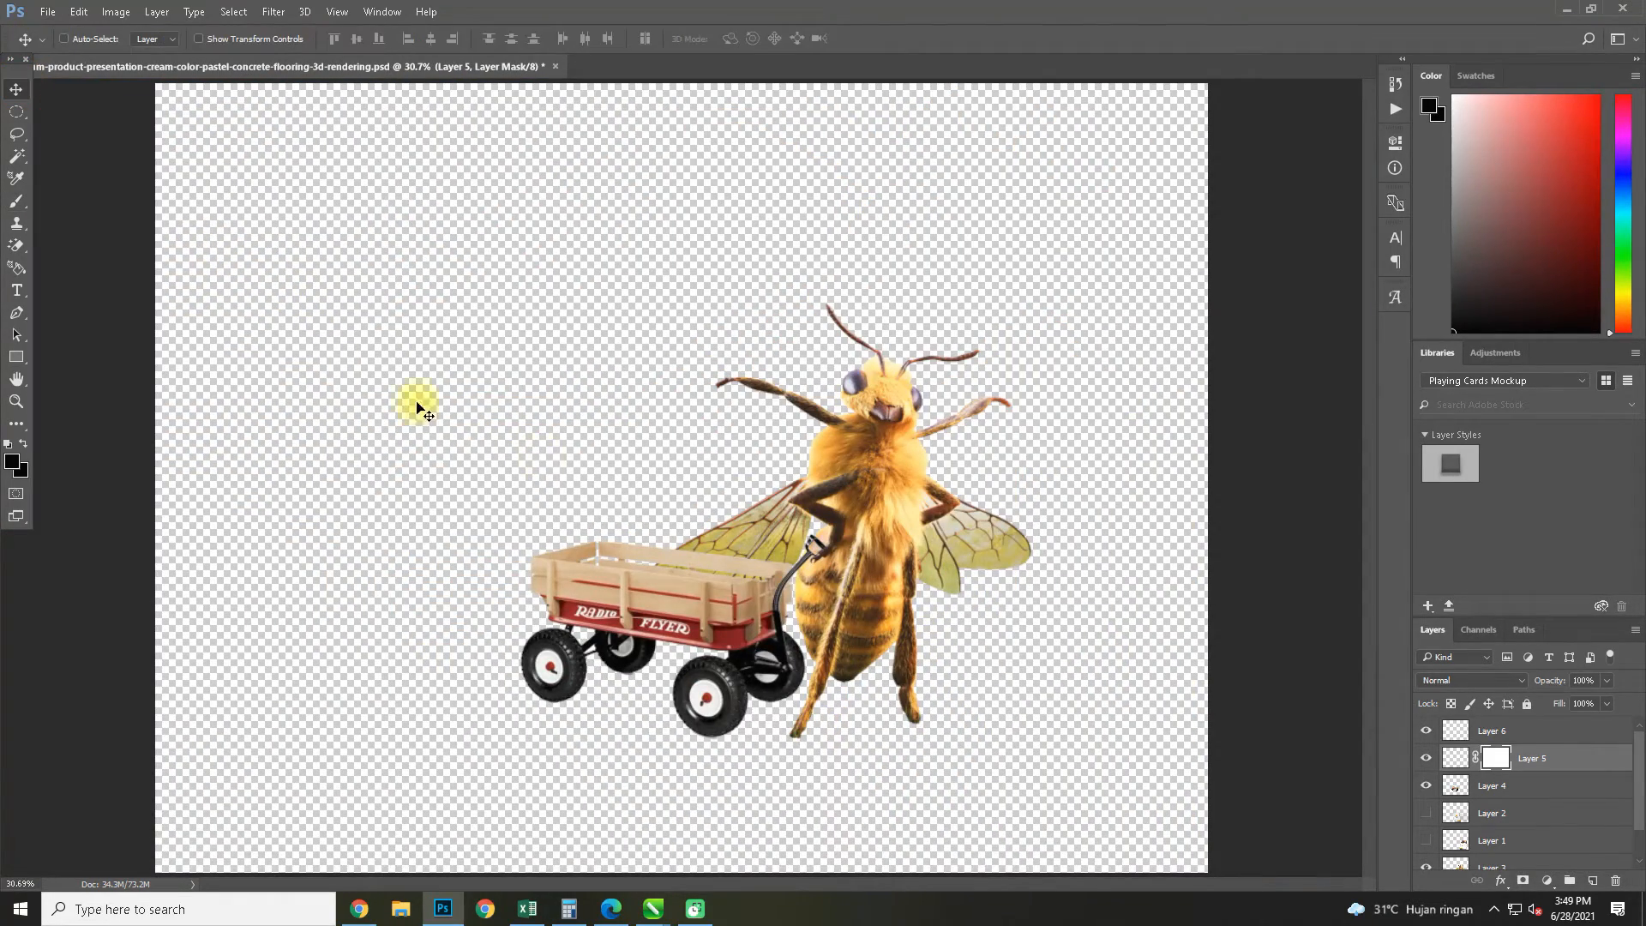
scroll(1502, 823, down, 2)
click(1423, 809)
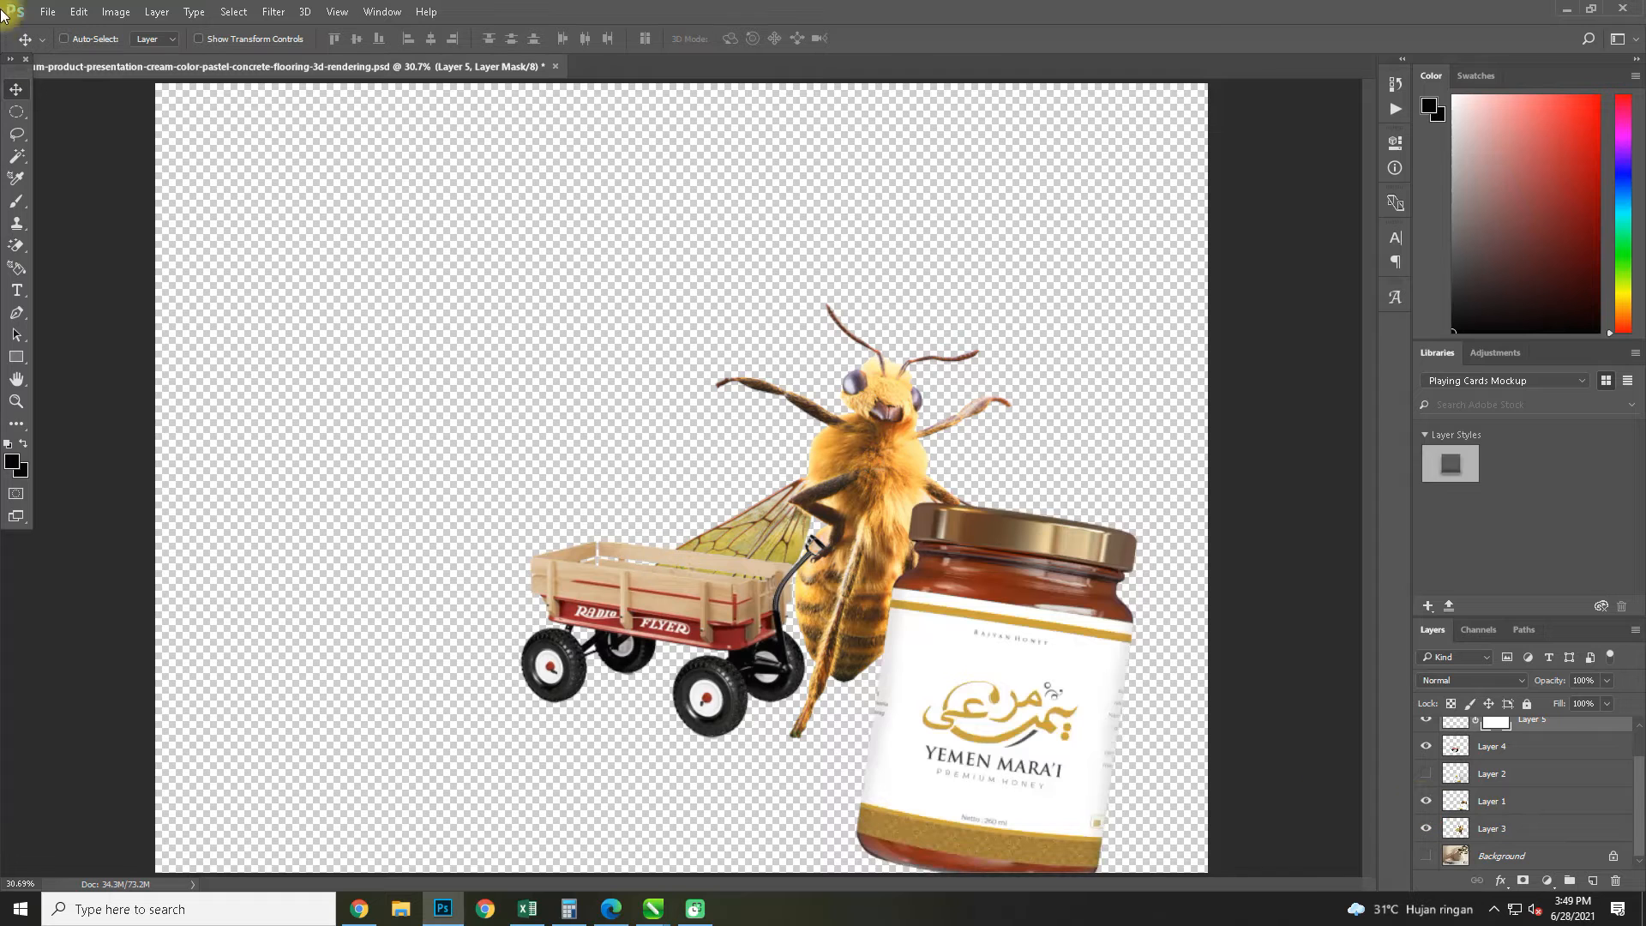
key(ctrl+z)
key(ctrl+z)
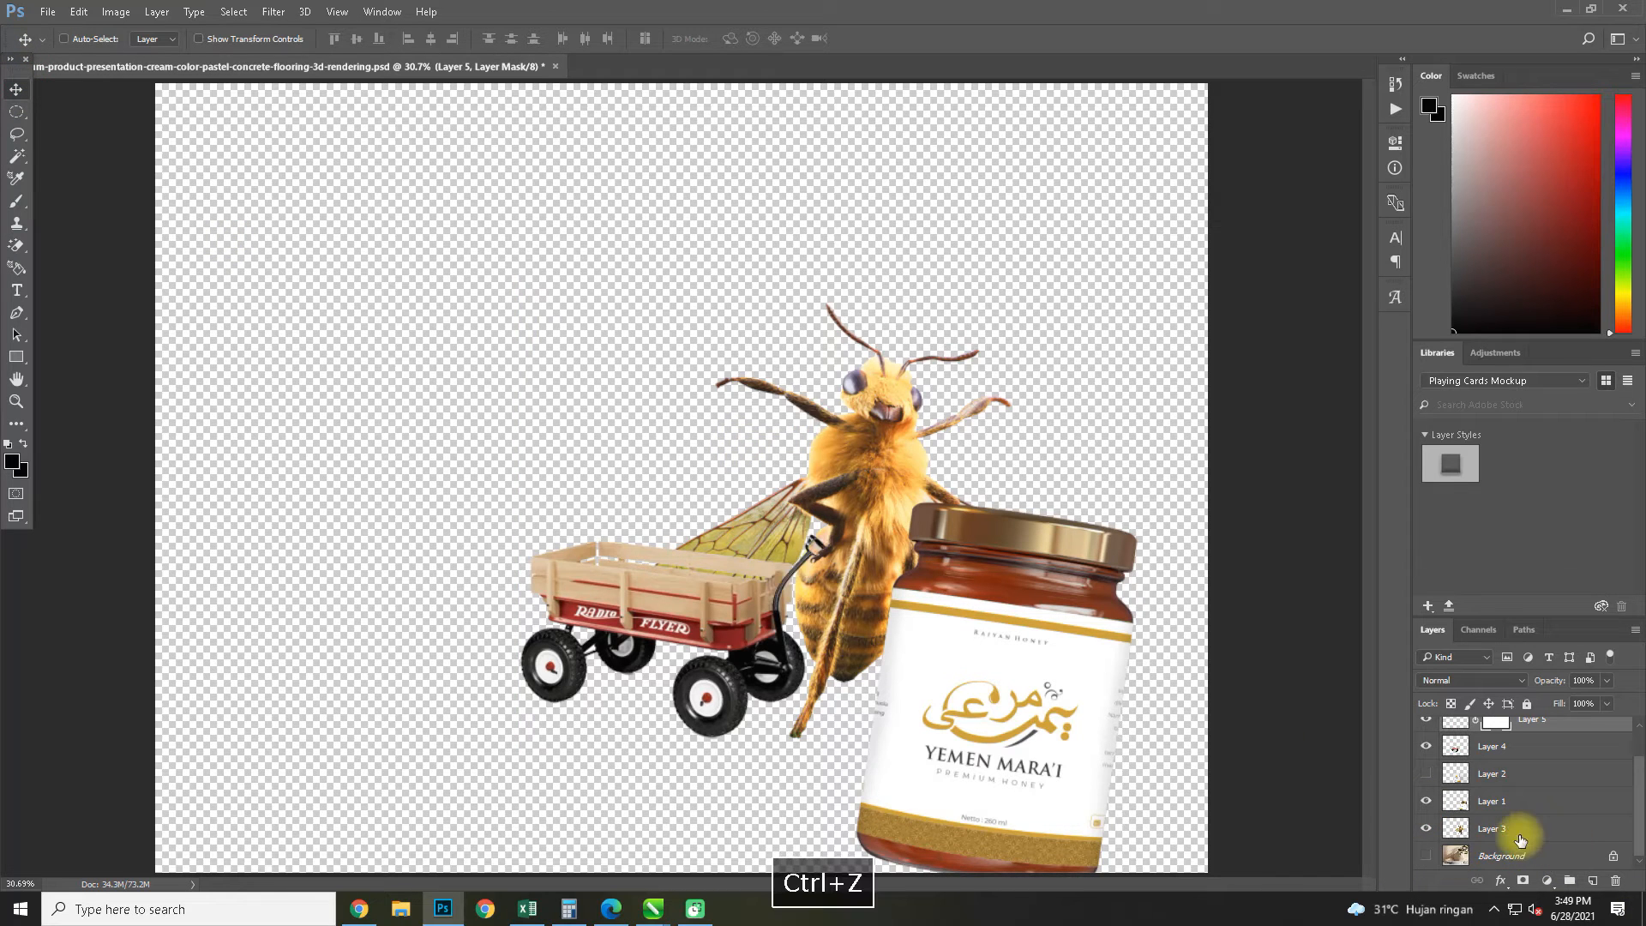
click(1513, 810)
drag(998, 739, 665, 492)
Scale the honey jar to about 49.5% and seat it inside the wagon beside the bee
key(ctrl+t)
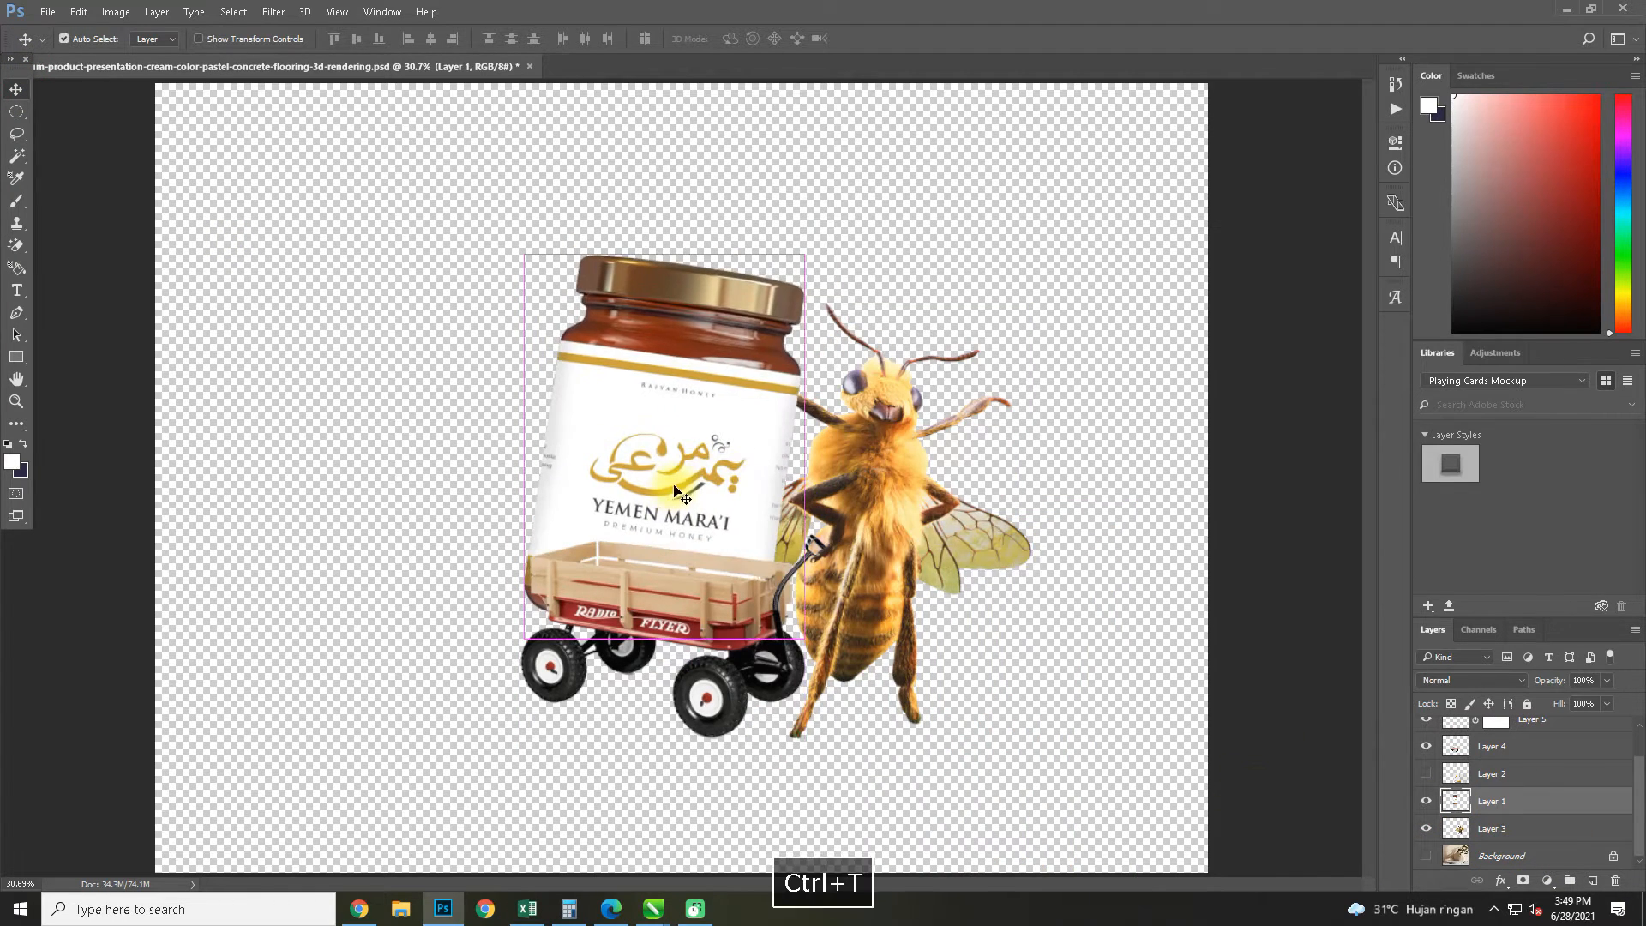
drag(814, 253, 673, 407)
drag(652, 463, 762, 429)
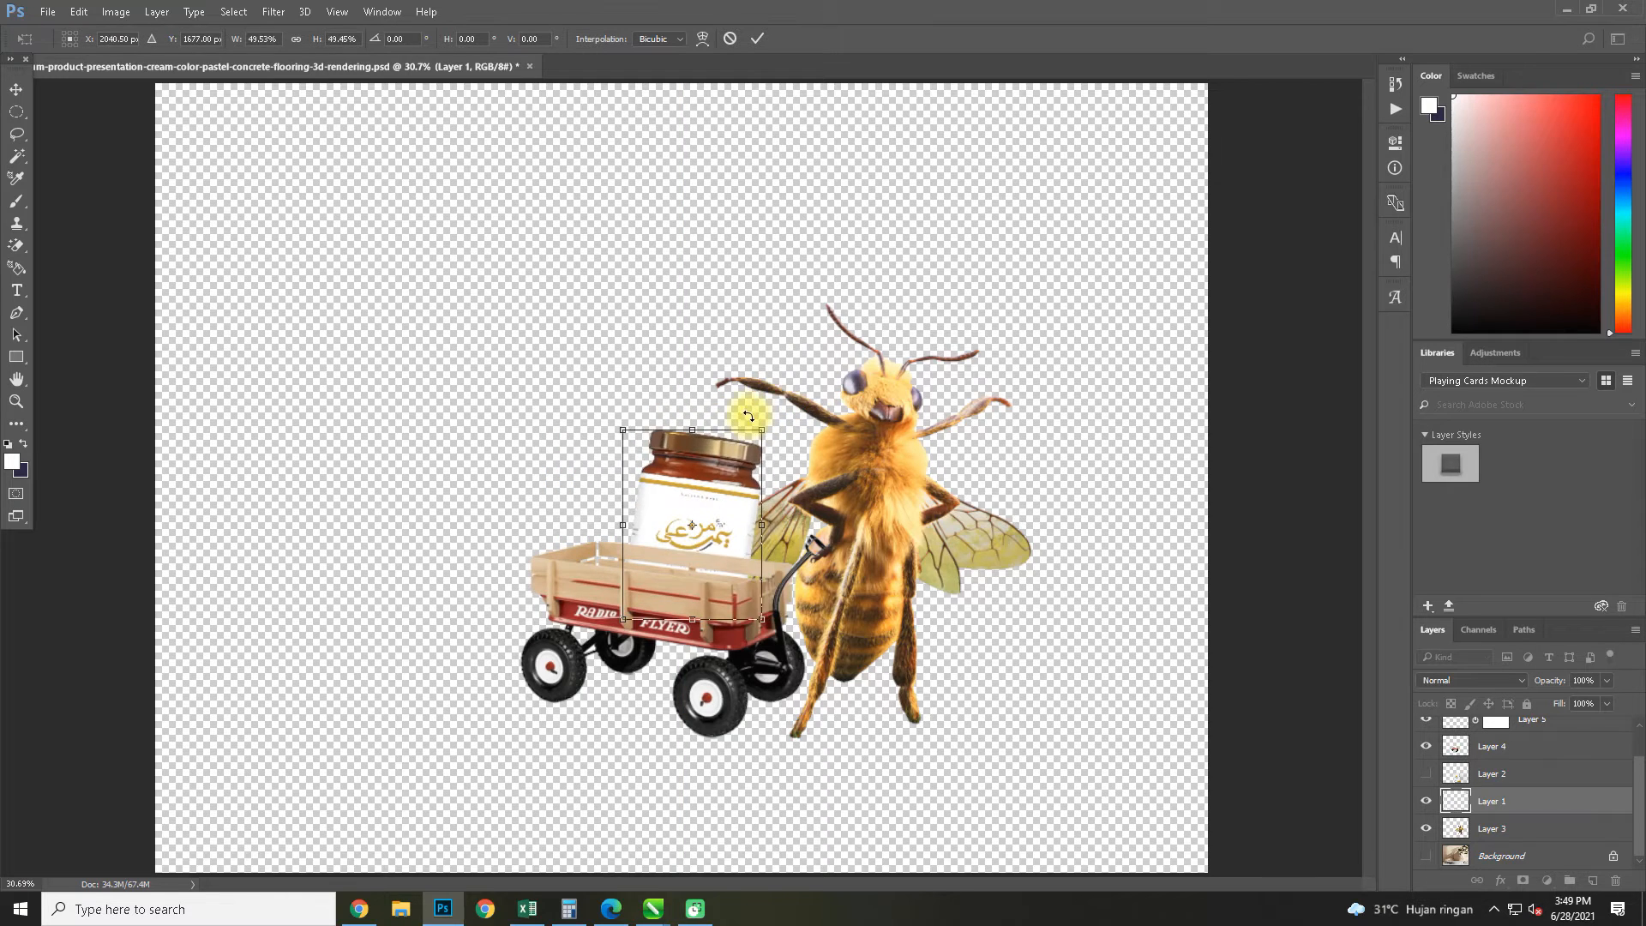
scroll(717, 503, up, 3)
drag(717, 502, 754, 527)
key(Return)
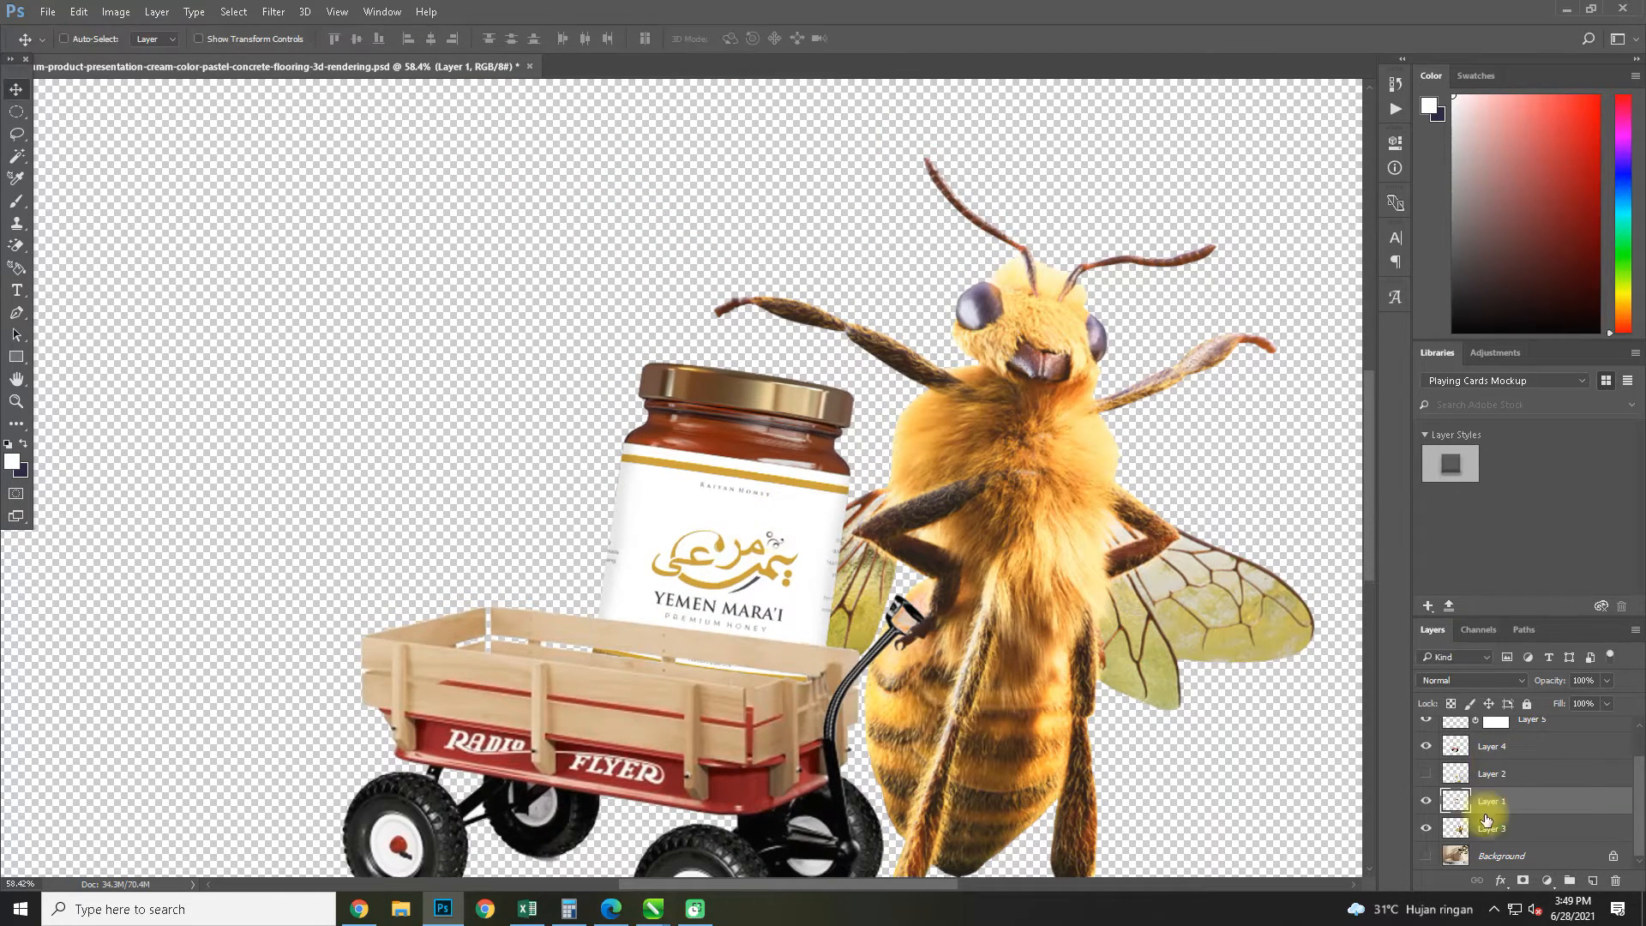
On Layer 4, trace a Pen path along the upper edge of the wagon's front slats and around the notch at the corner post
scroll(1475, 766, up, 1)
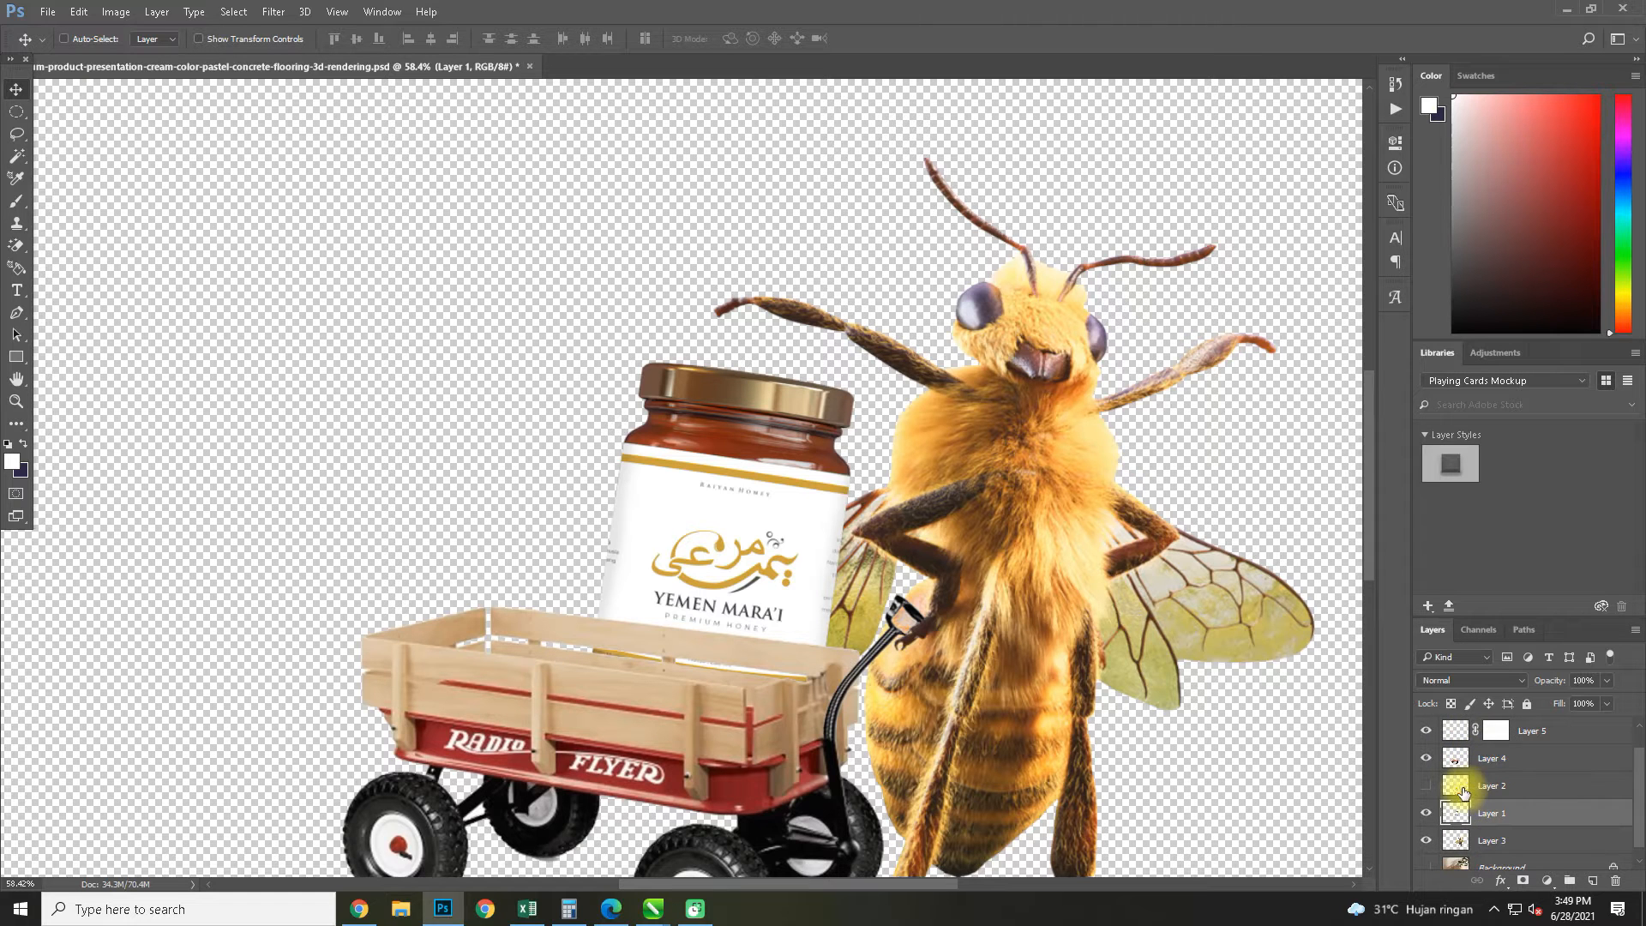
click(1449, 758)
click(1426, 757)
click(1426, 758)
click(16, 313)
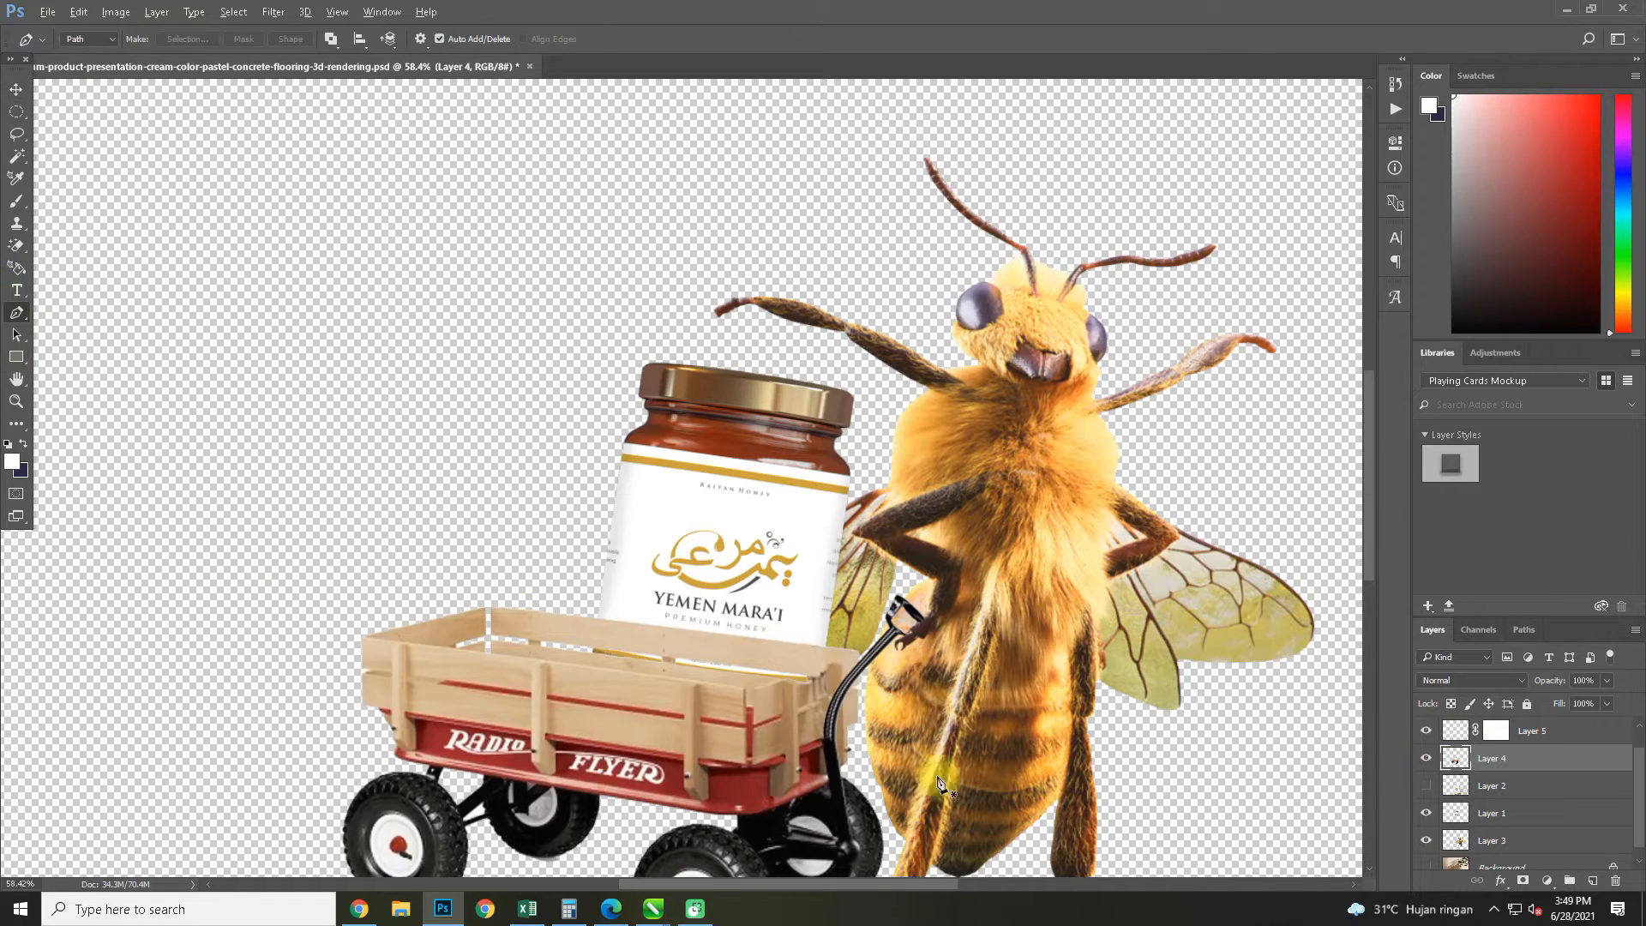
scroll(396, 611, up, 4)
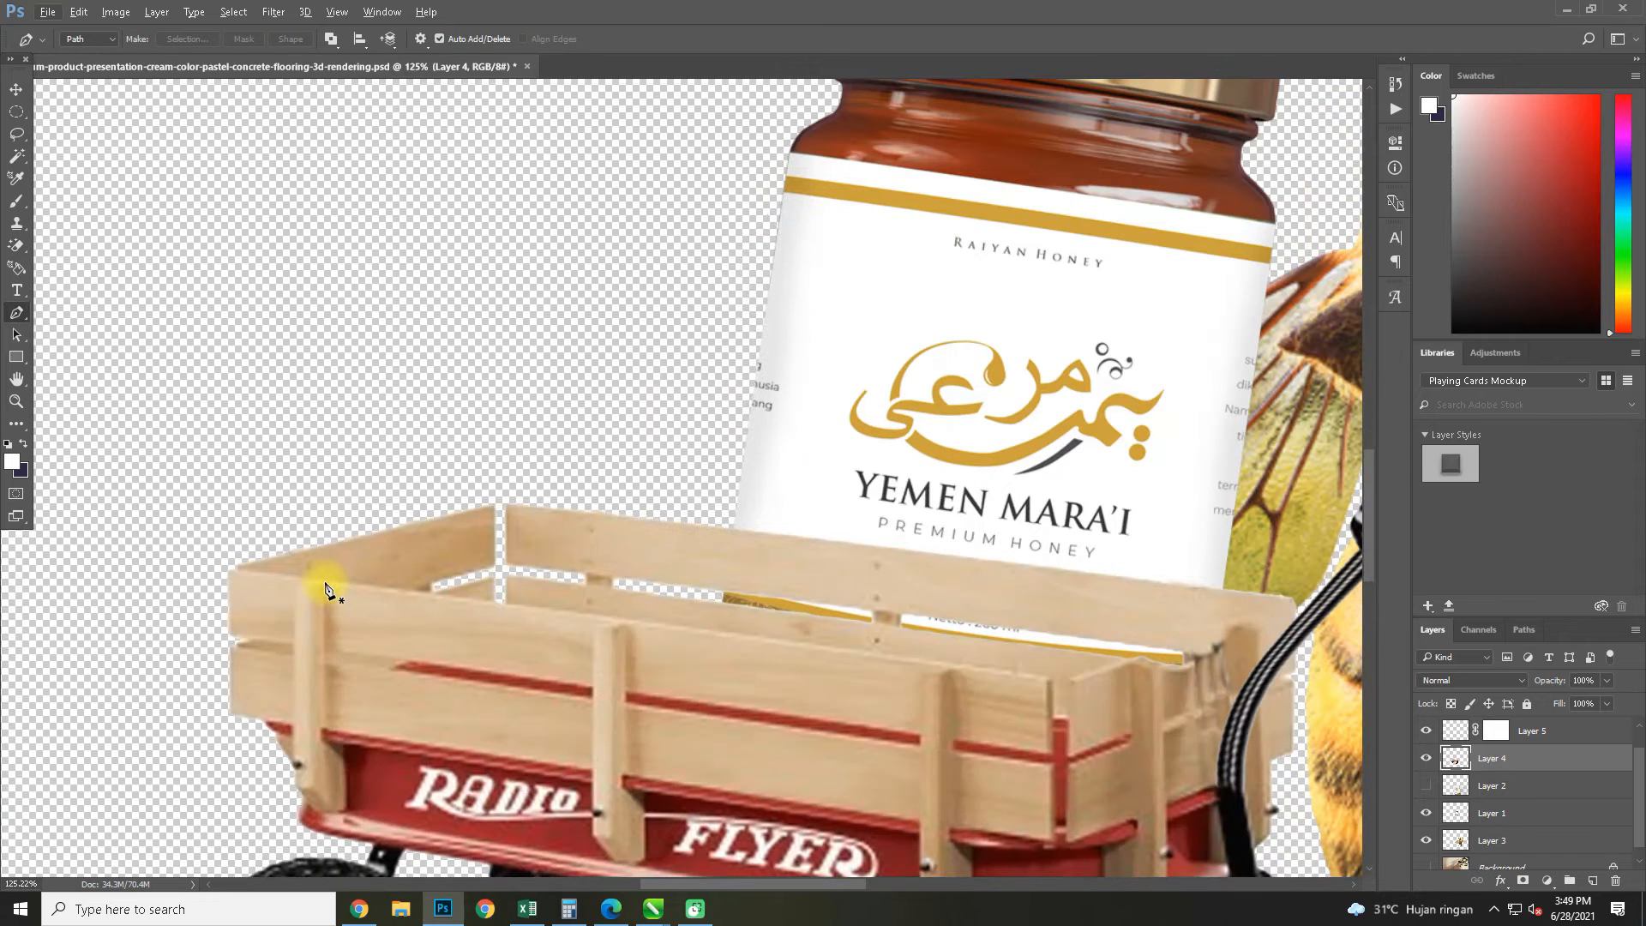
click(329, 580)
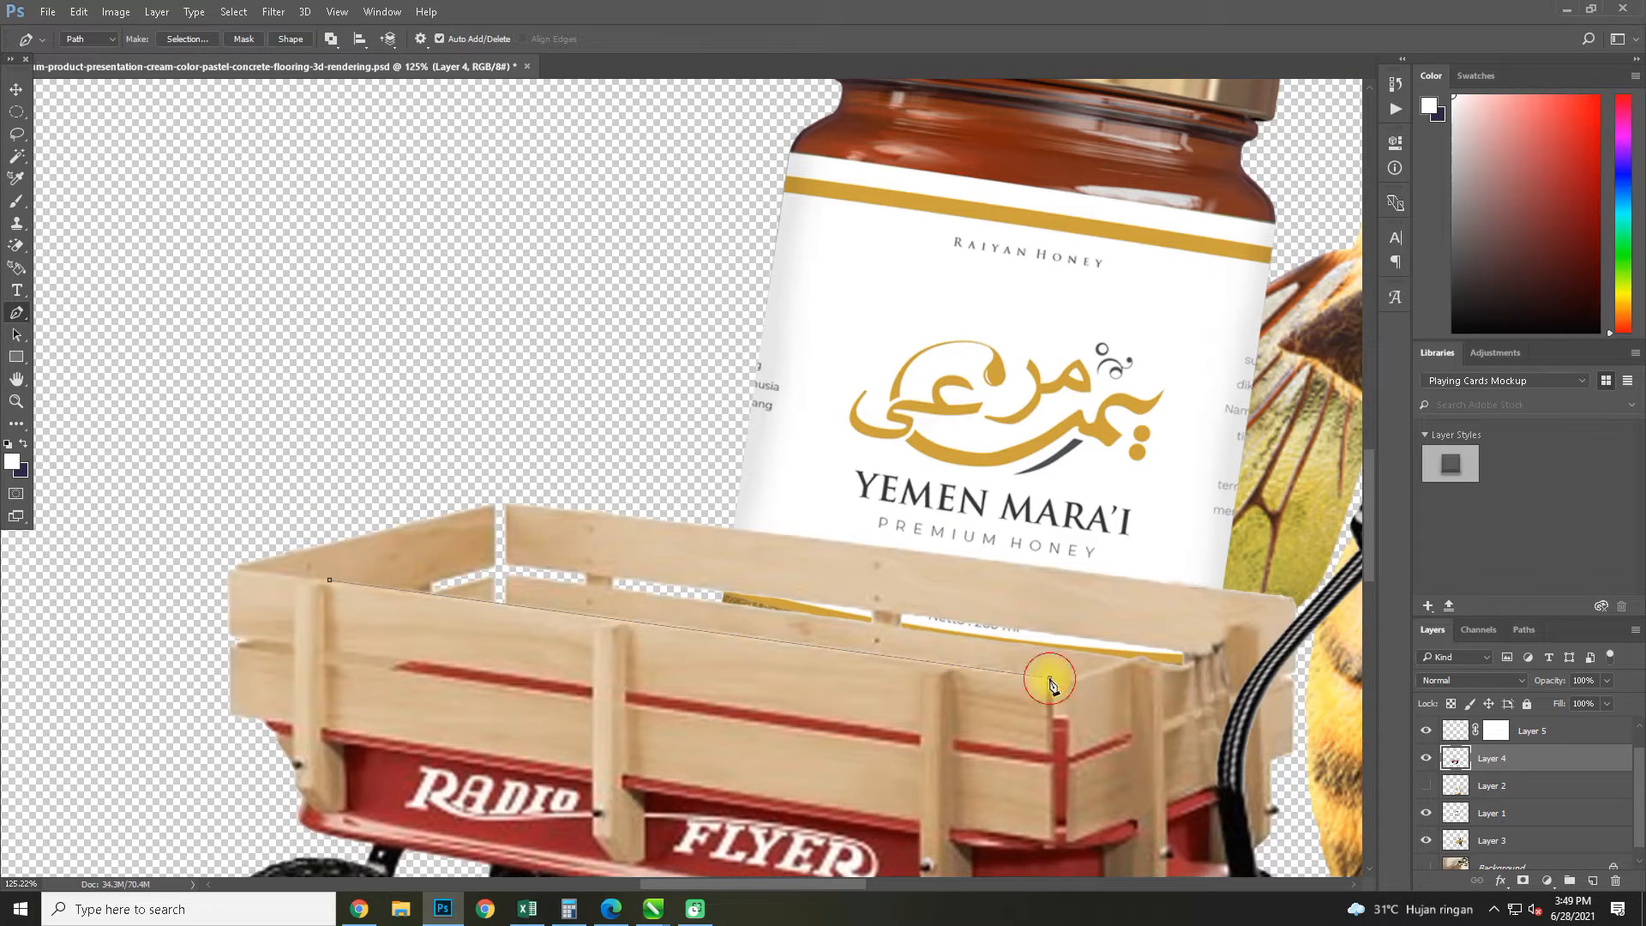
scroll(1063, 716, up, 3)
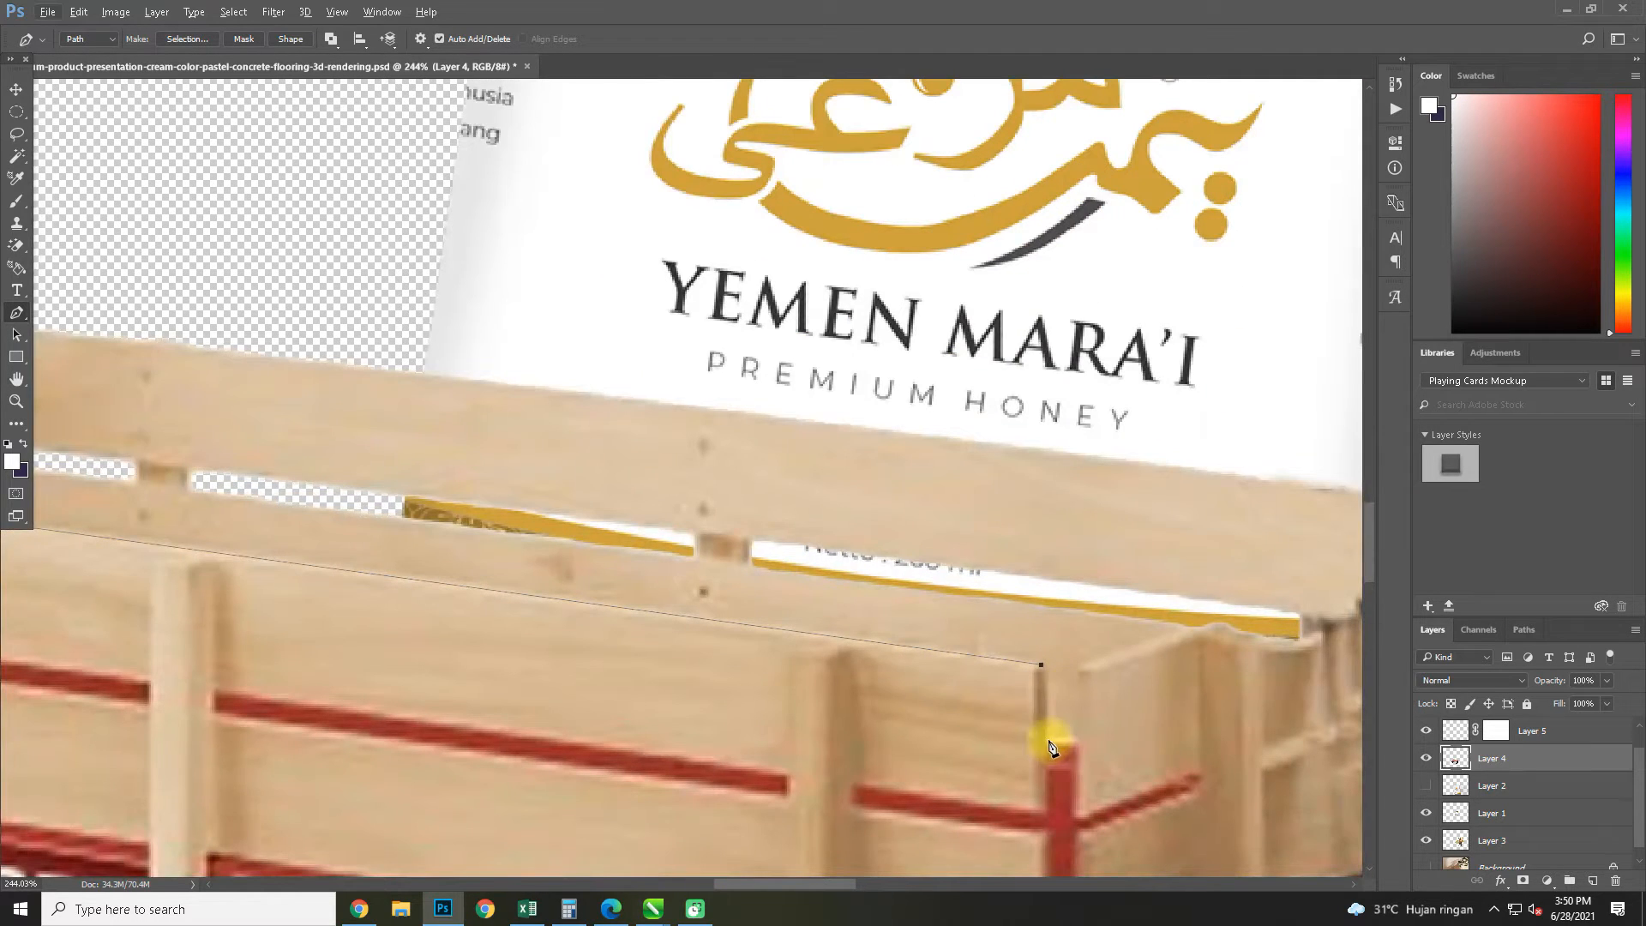
key(ctrl+z)
click(1079, 669)
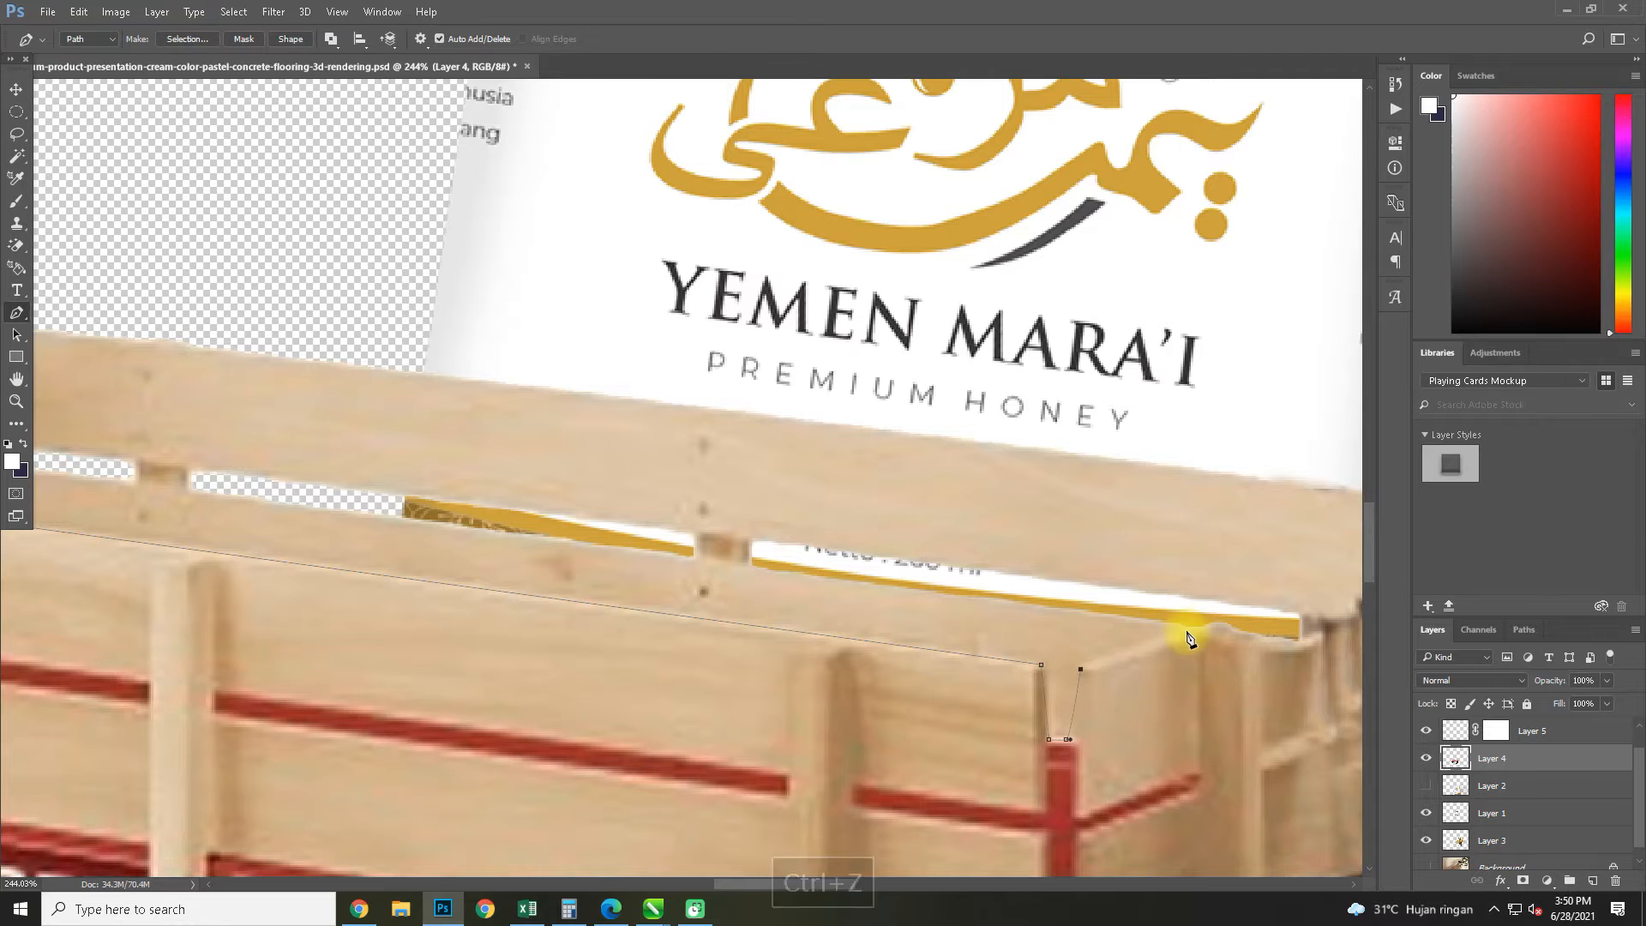
click(1196, 627)
scroll(1199, 647, down, 5)
key(ctrl+z)
click(1222, 635)
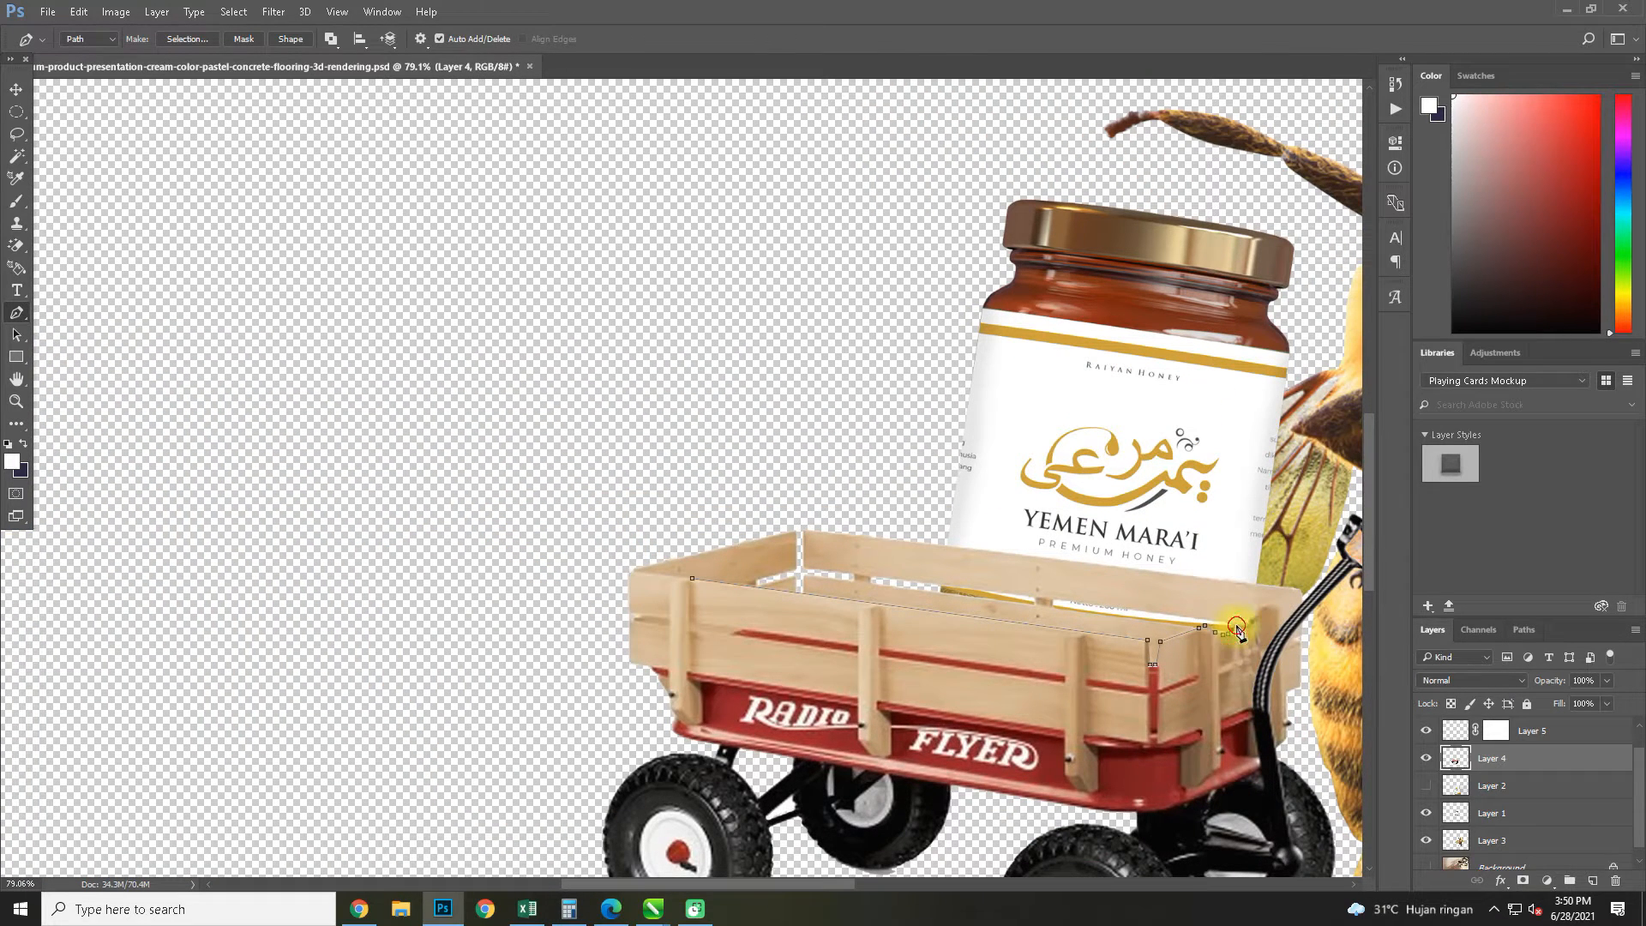
Complete the path around the wagon's front body and copy the enclosed area of Layer 4 to a new layer
click(1250, 666)
drag(1240, 724, 1237, 739)
drag(1225, 762, 1218, 774)
drag(1192, 788, 1094, 804)
drag(995, 798, 960, 795)
drag(825, 771, 785, 762)
drag(688, 734, 661, 712)
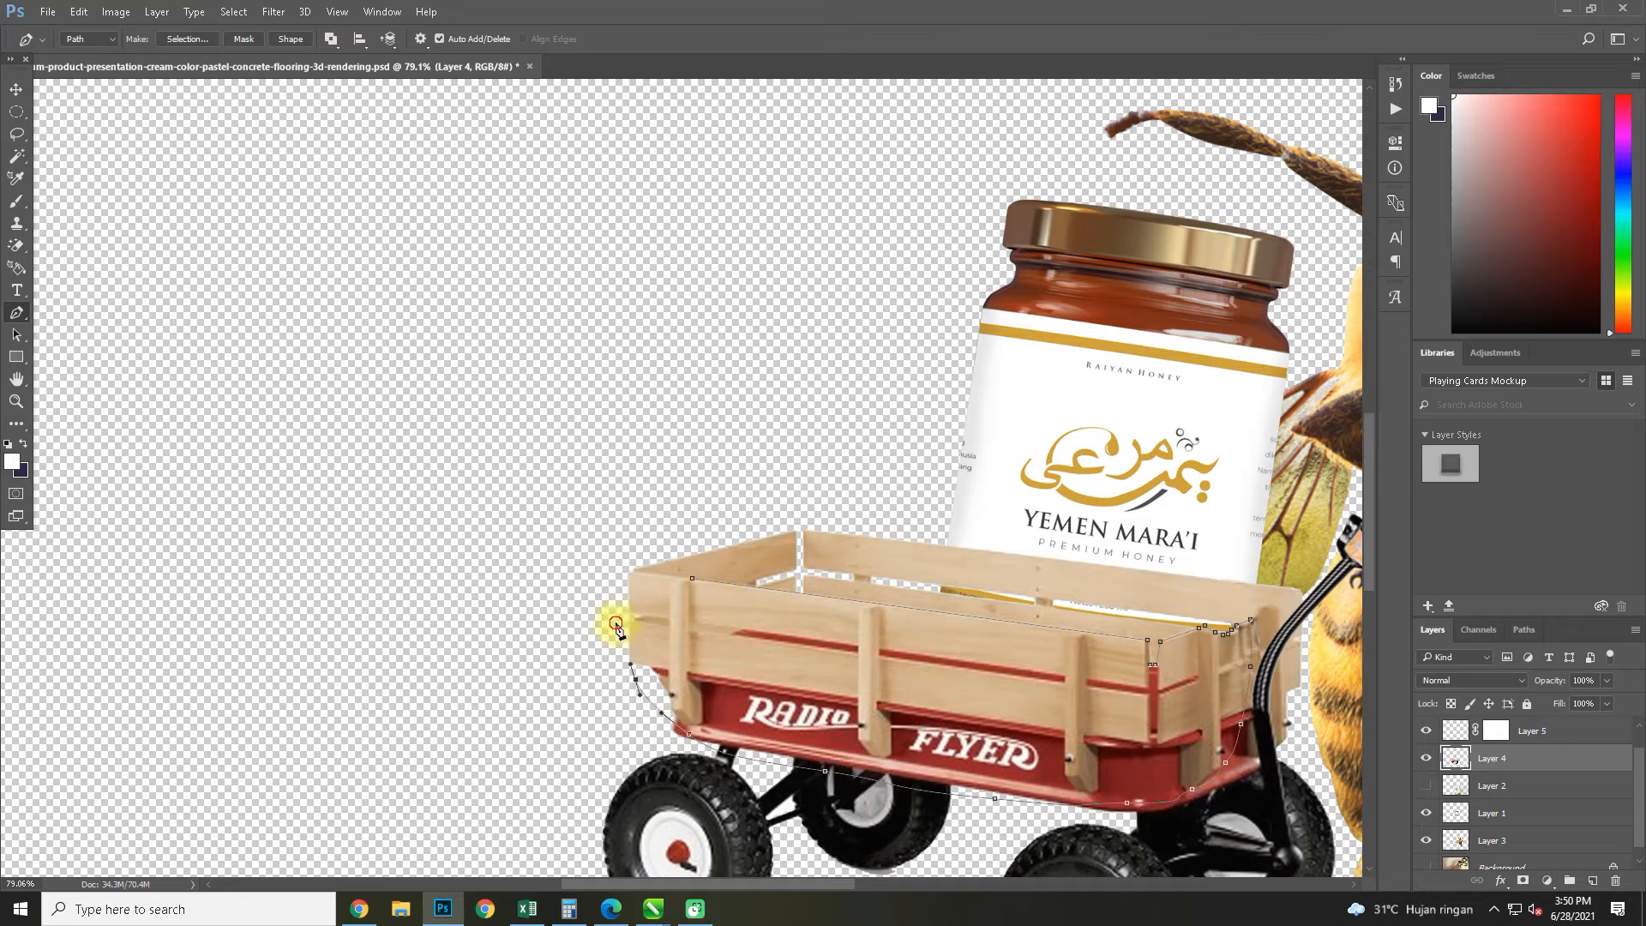
key(ctrl+Return)
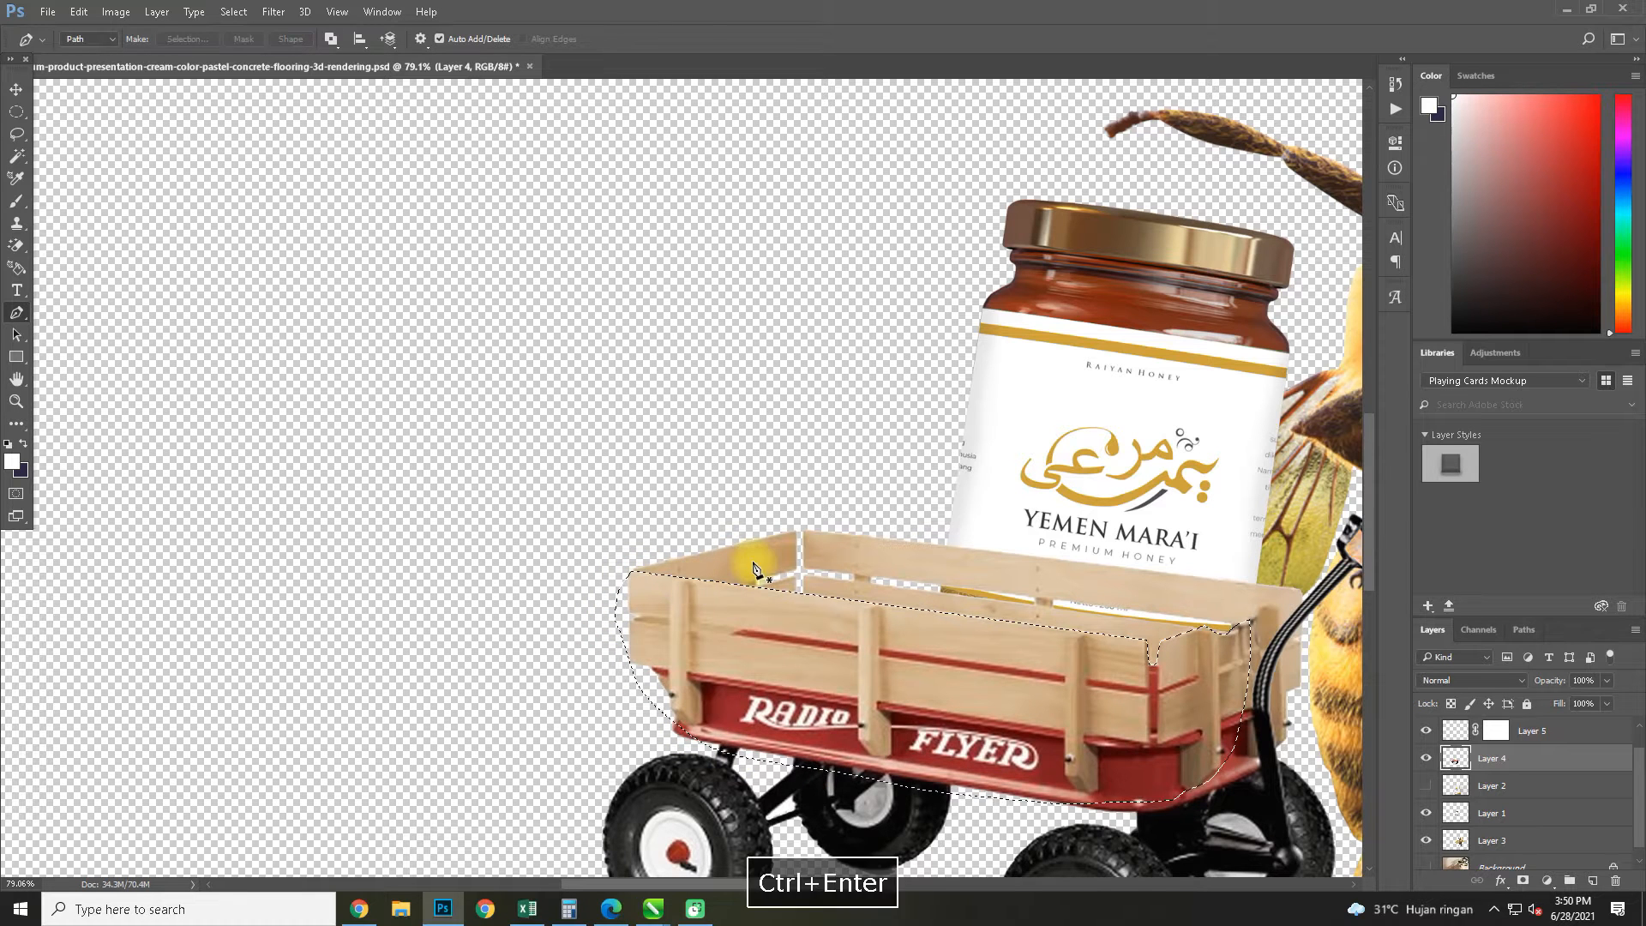
key(ctrl+j)
click(17, 89)
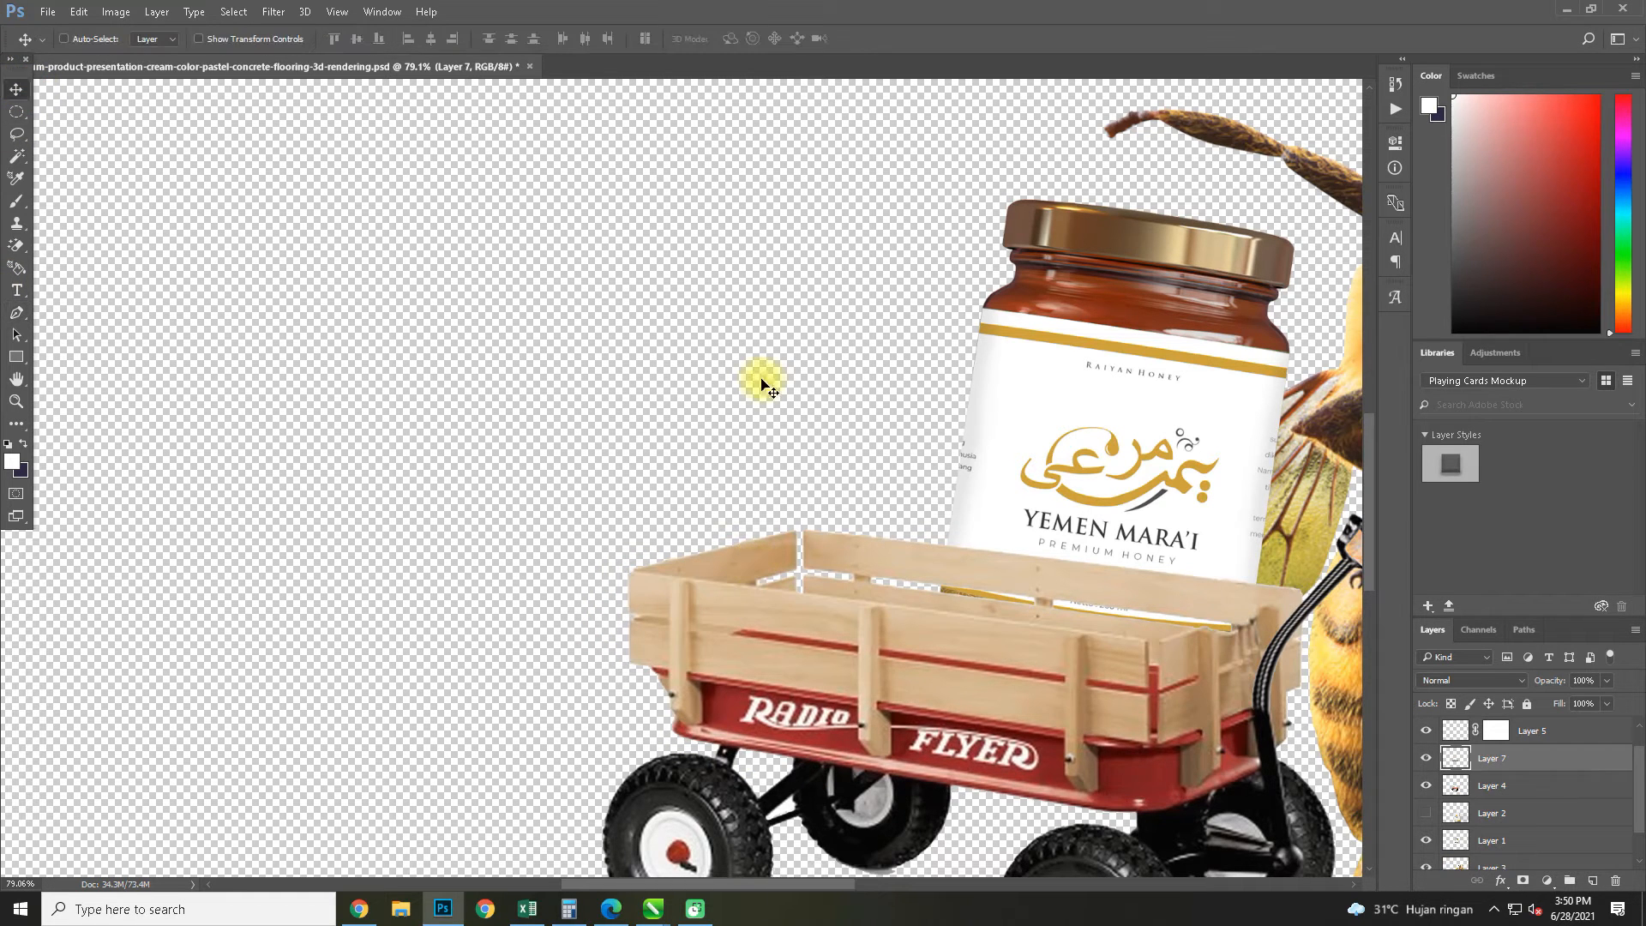
Reorder Layer 1 between Layer 7 and Layer 4 and shift the honey jar slightly inside the wagon
scroll(1512, 797, down, 1)
drag(1504, 787, 1506, 737)
drag(1149, 506, 1120, 517)
scroll(845, 412, down, 5)
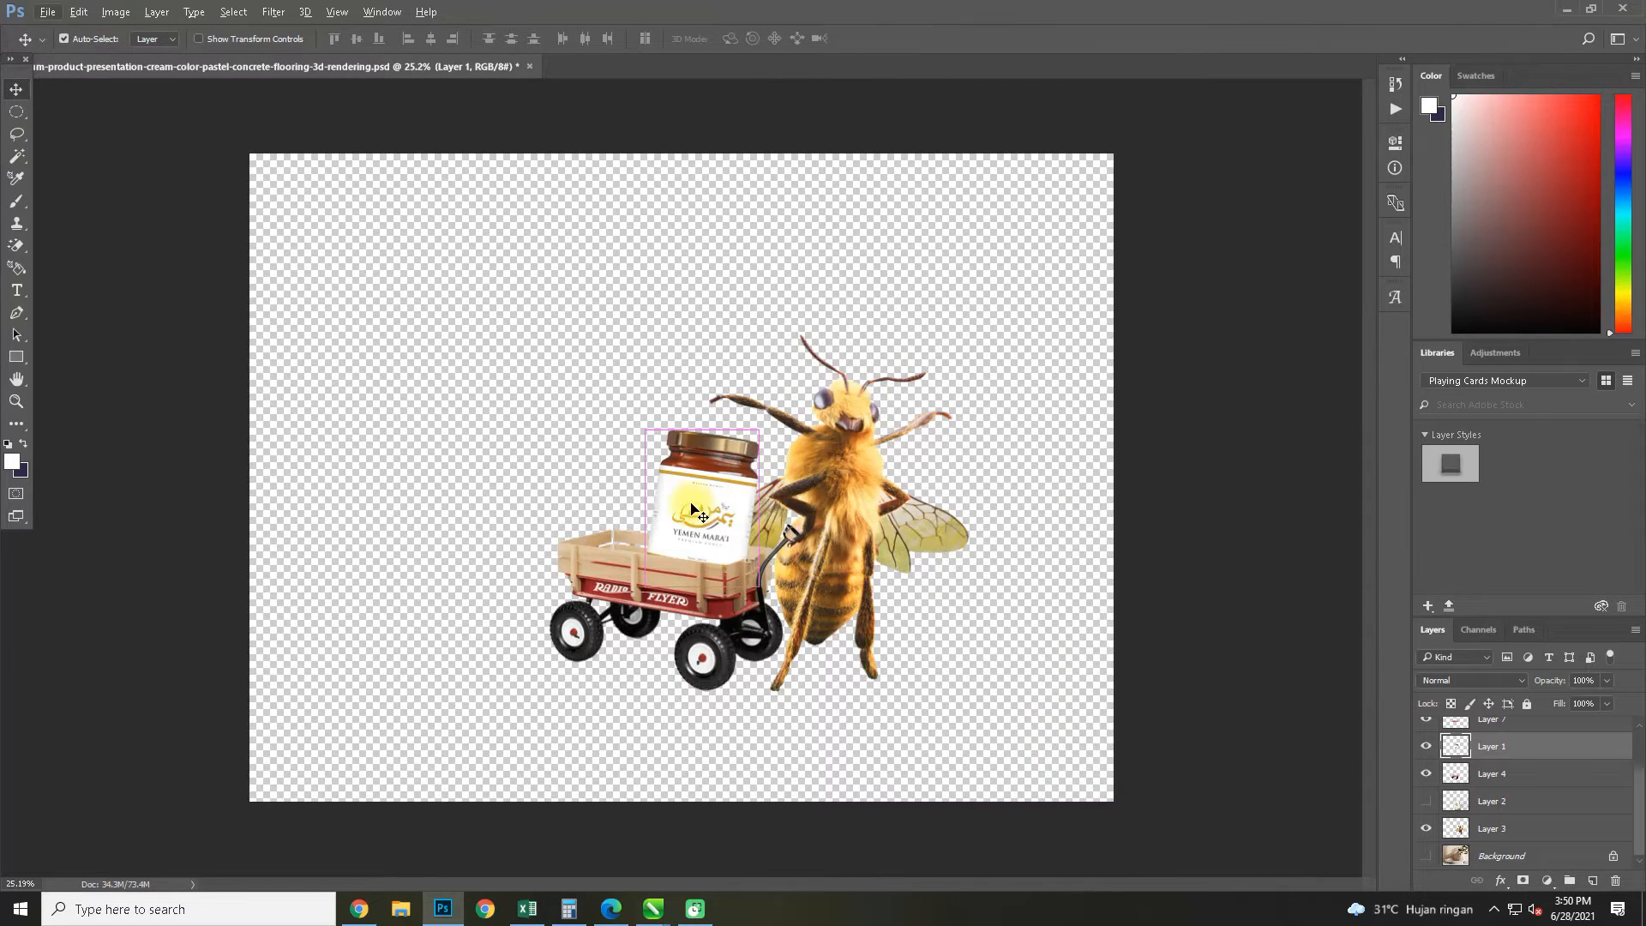
Scale the honey jar to about 112.85% and reposition it in the wagon so its label shows above the front slats
key(ctrl+t)
drag(645, 429, 620, 396)
drag(676, 501, 686, 501)
drag(631, 399, 641, 411)
drag(691, 477, 695, 470)
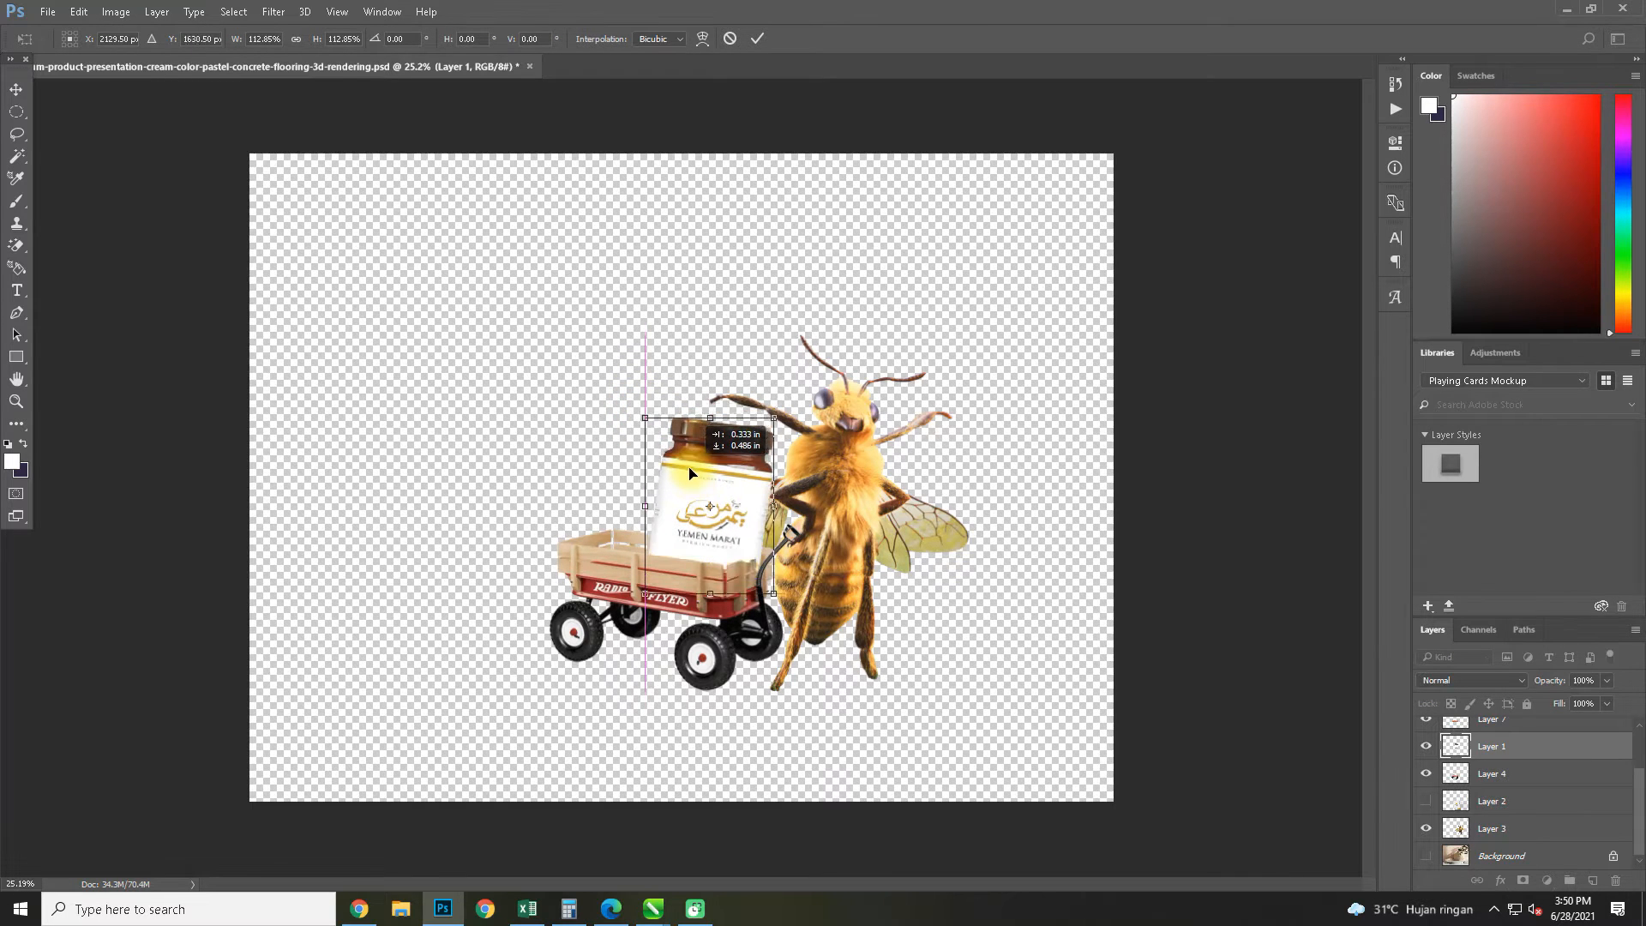
key(Return)
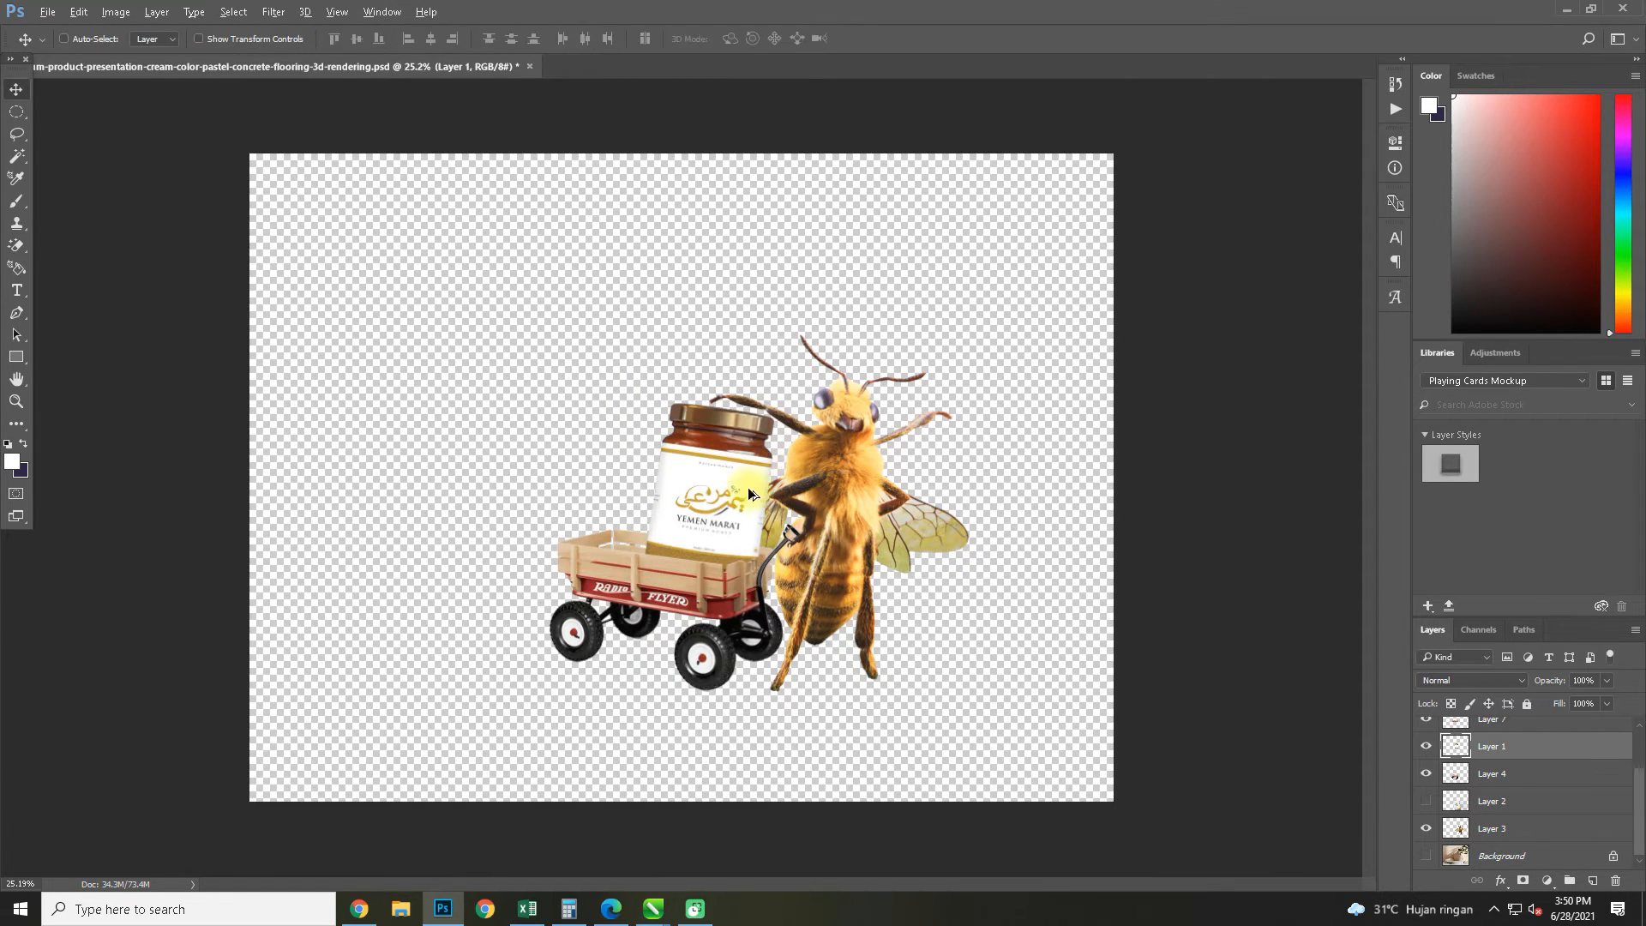
Warp the honey jar on Layer 1, pulling its lower corners inward and slightly raising its lid
scroll(747, 487, up, 6)
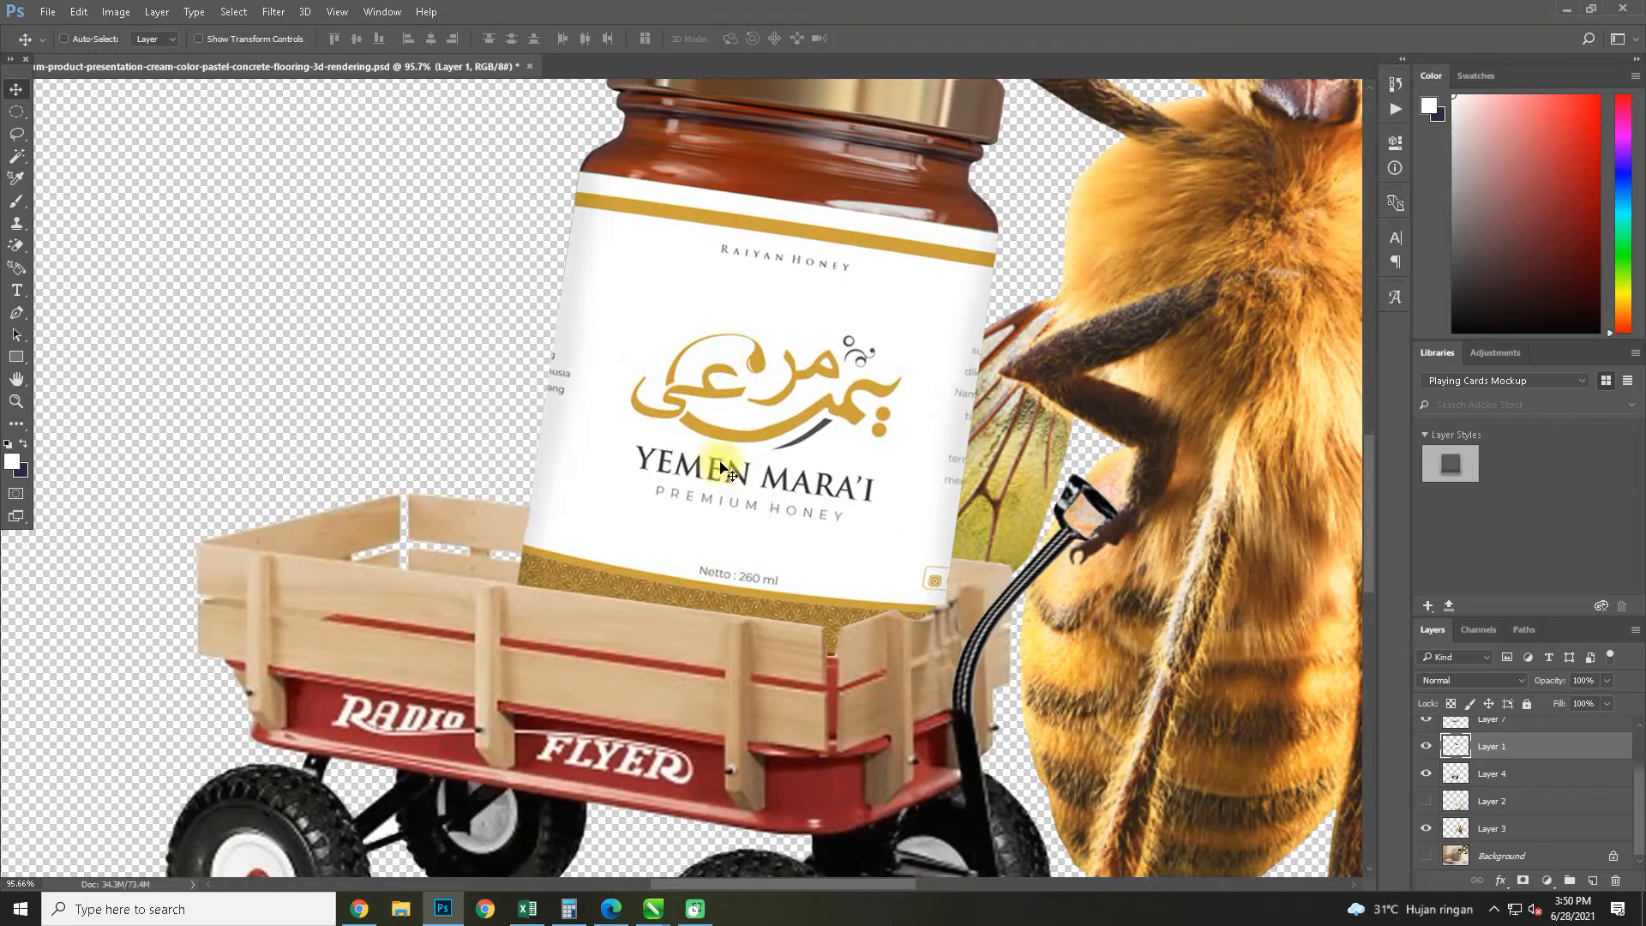
key(ctrl+t)
click(717, 37)
drag(548, 614, 569, 577)
drag(978, 679, 963, 671)
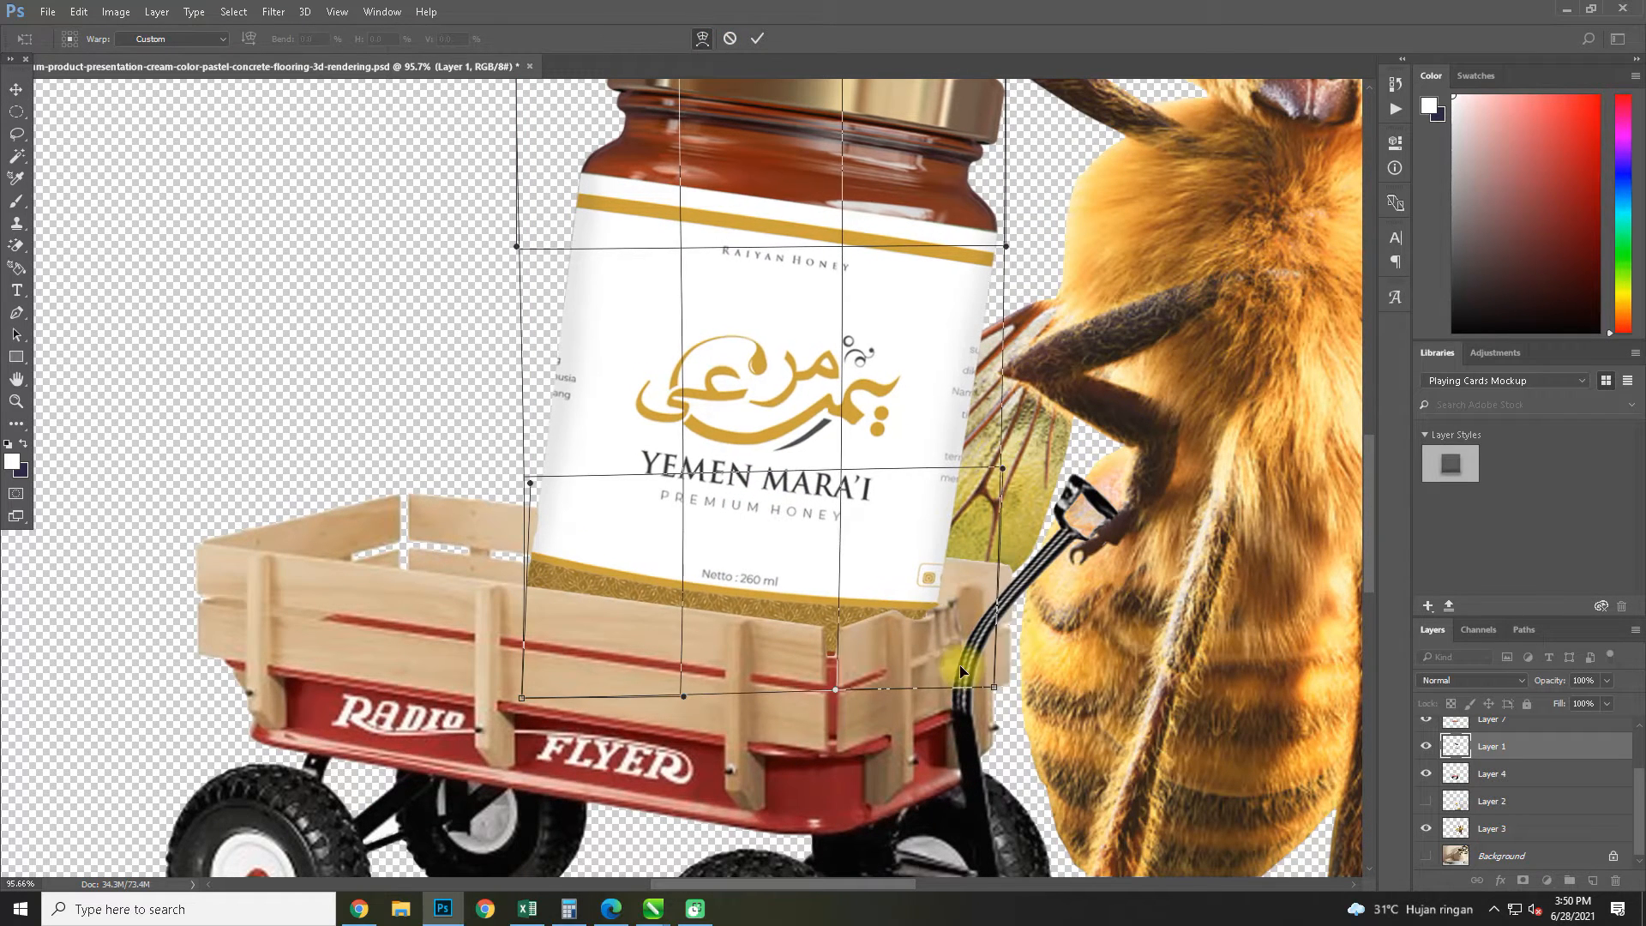
scroll(781, 512, down, 3)
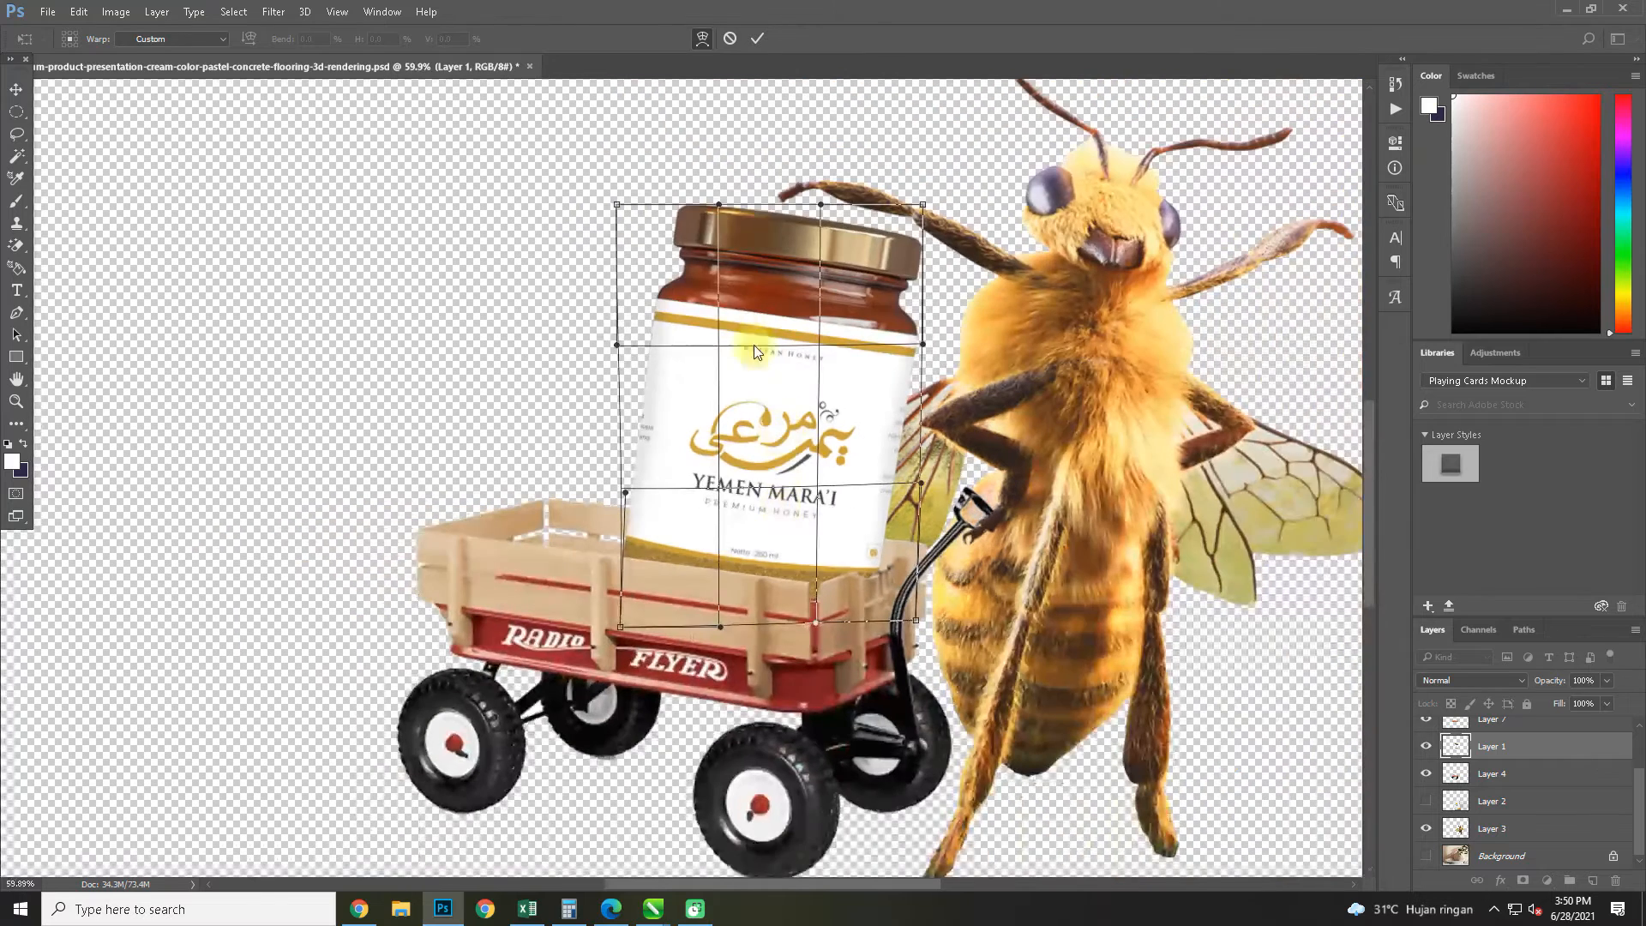
drag(703, 247, 706, 244)
drag(830, 214, 831, 211)
drag(781, 384, 776, 381)
key(Return)
key(ctrl+0)
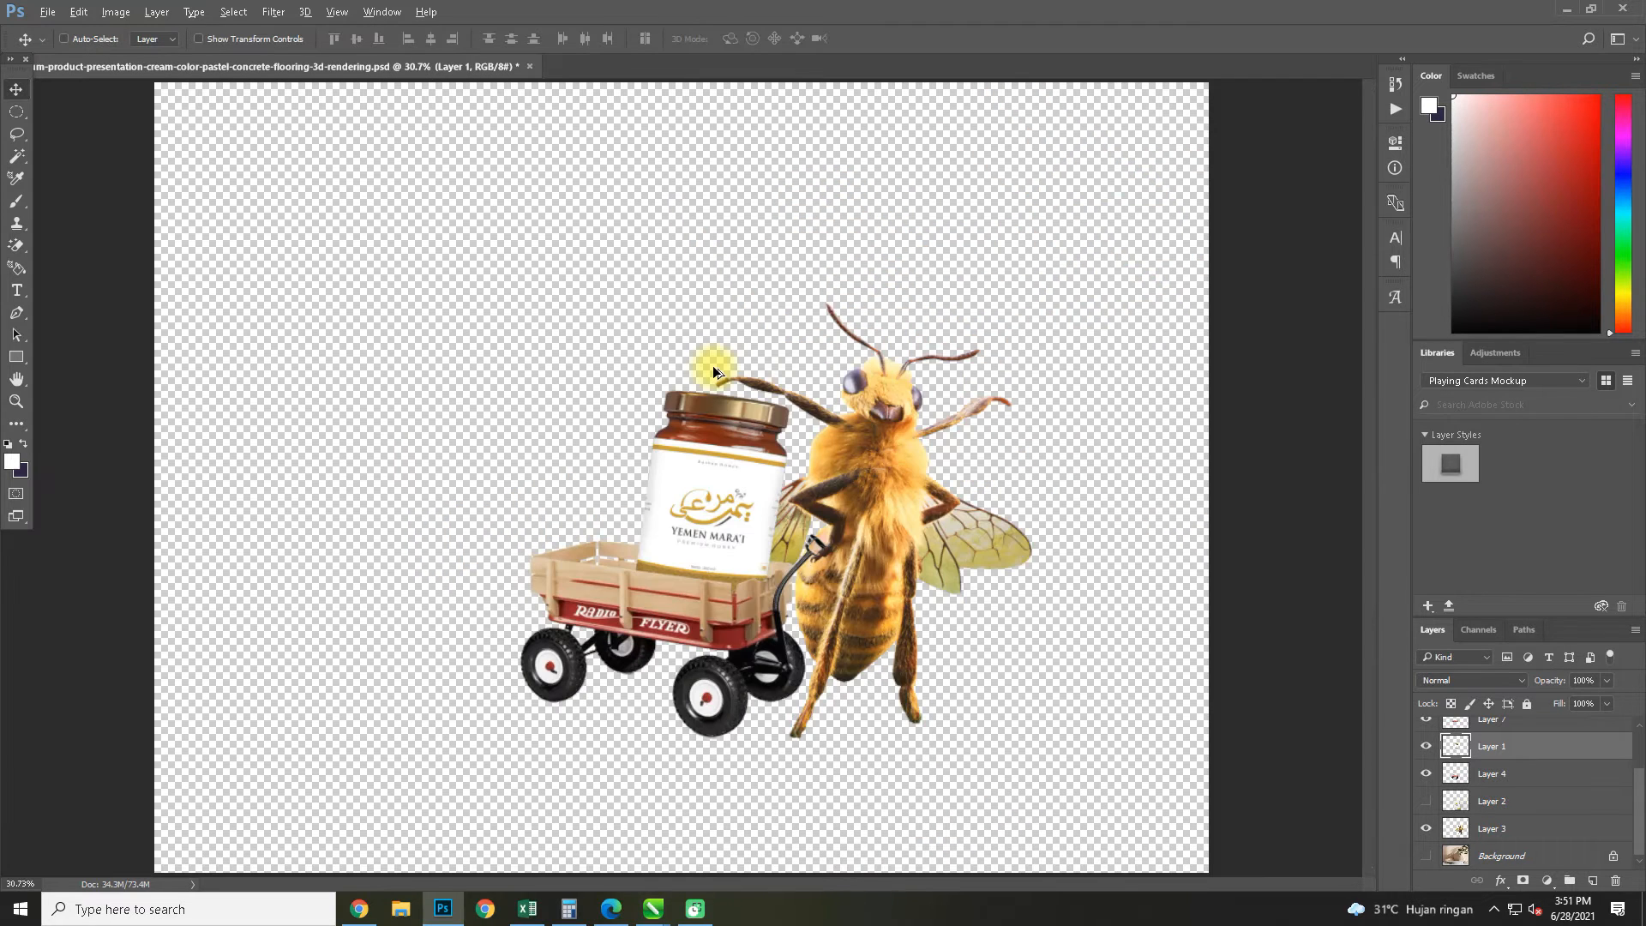
Show the honey box on Layer 2 and move it up behind the wagon and jar
click(1429, 802)
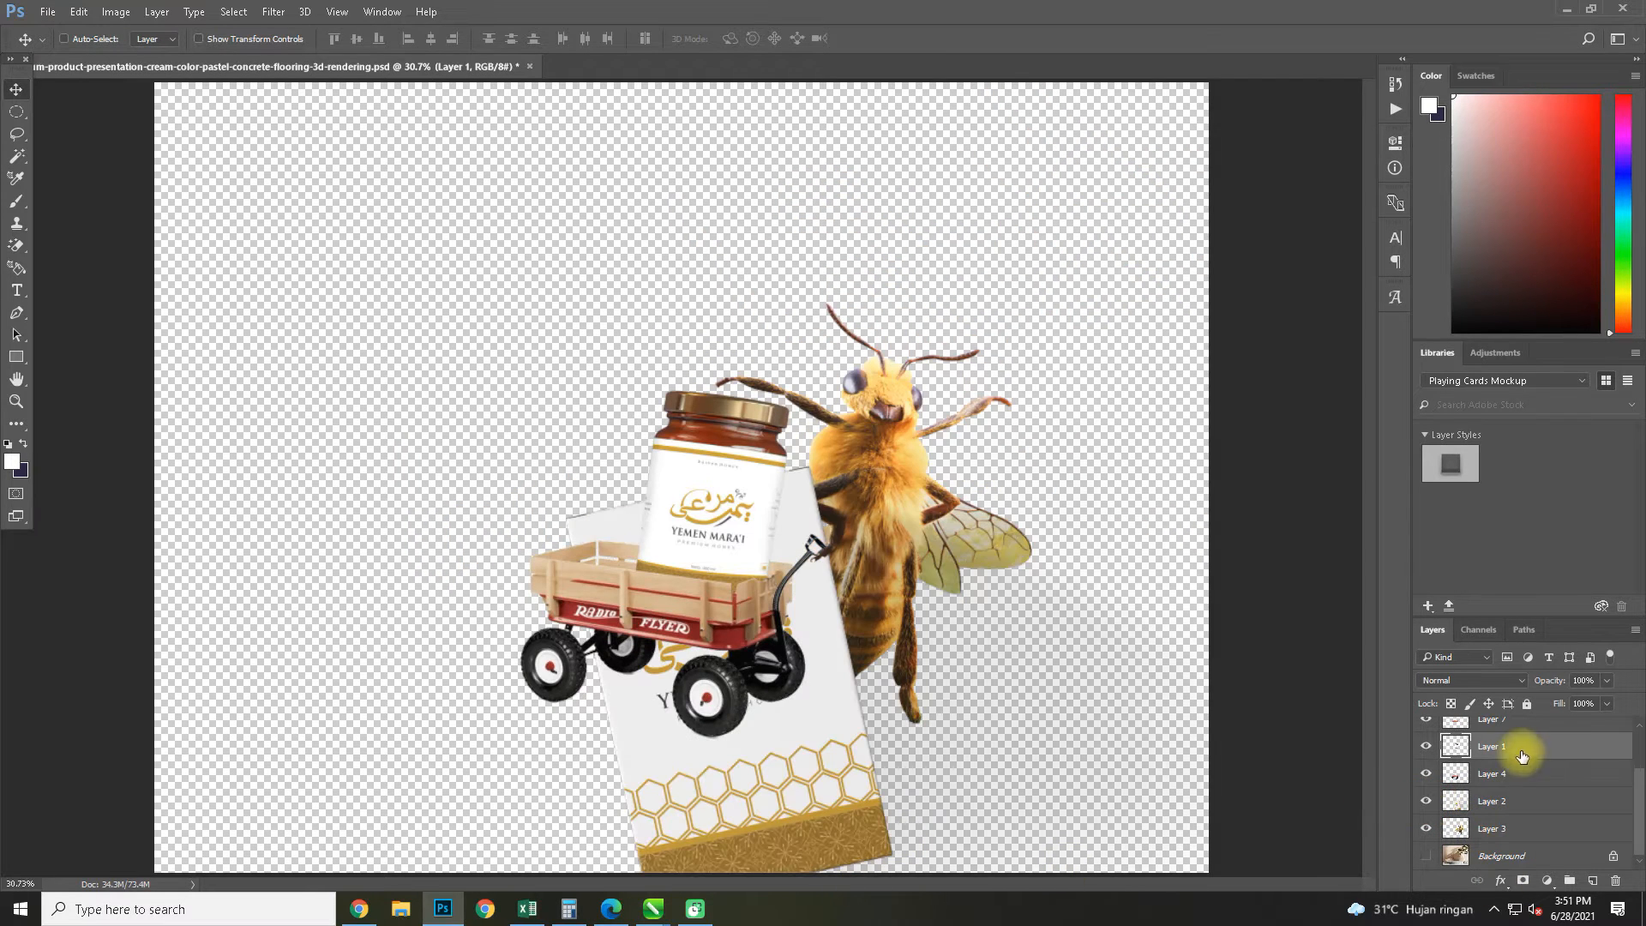
drag(836, 808, 827, 504)
key(ctrl+z)
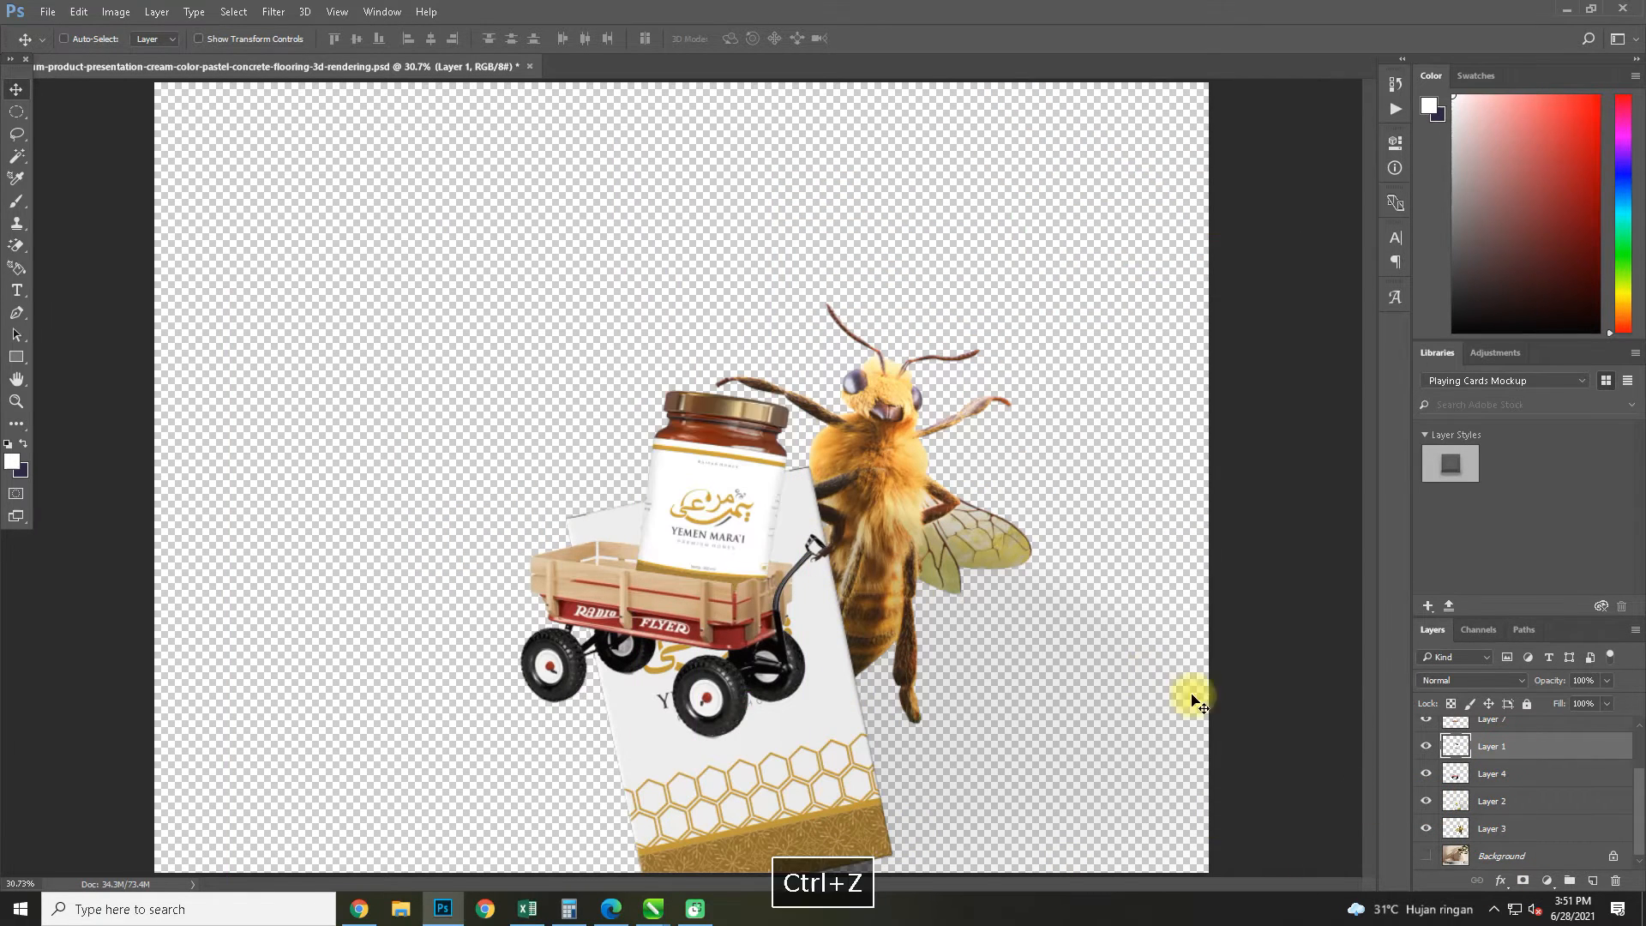
click(1513, 803)
drag(838, 698, 599, 489)
Scale the honey box to about 44.9% and place it over the wagon beside the jar
key(ctrl+t)
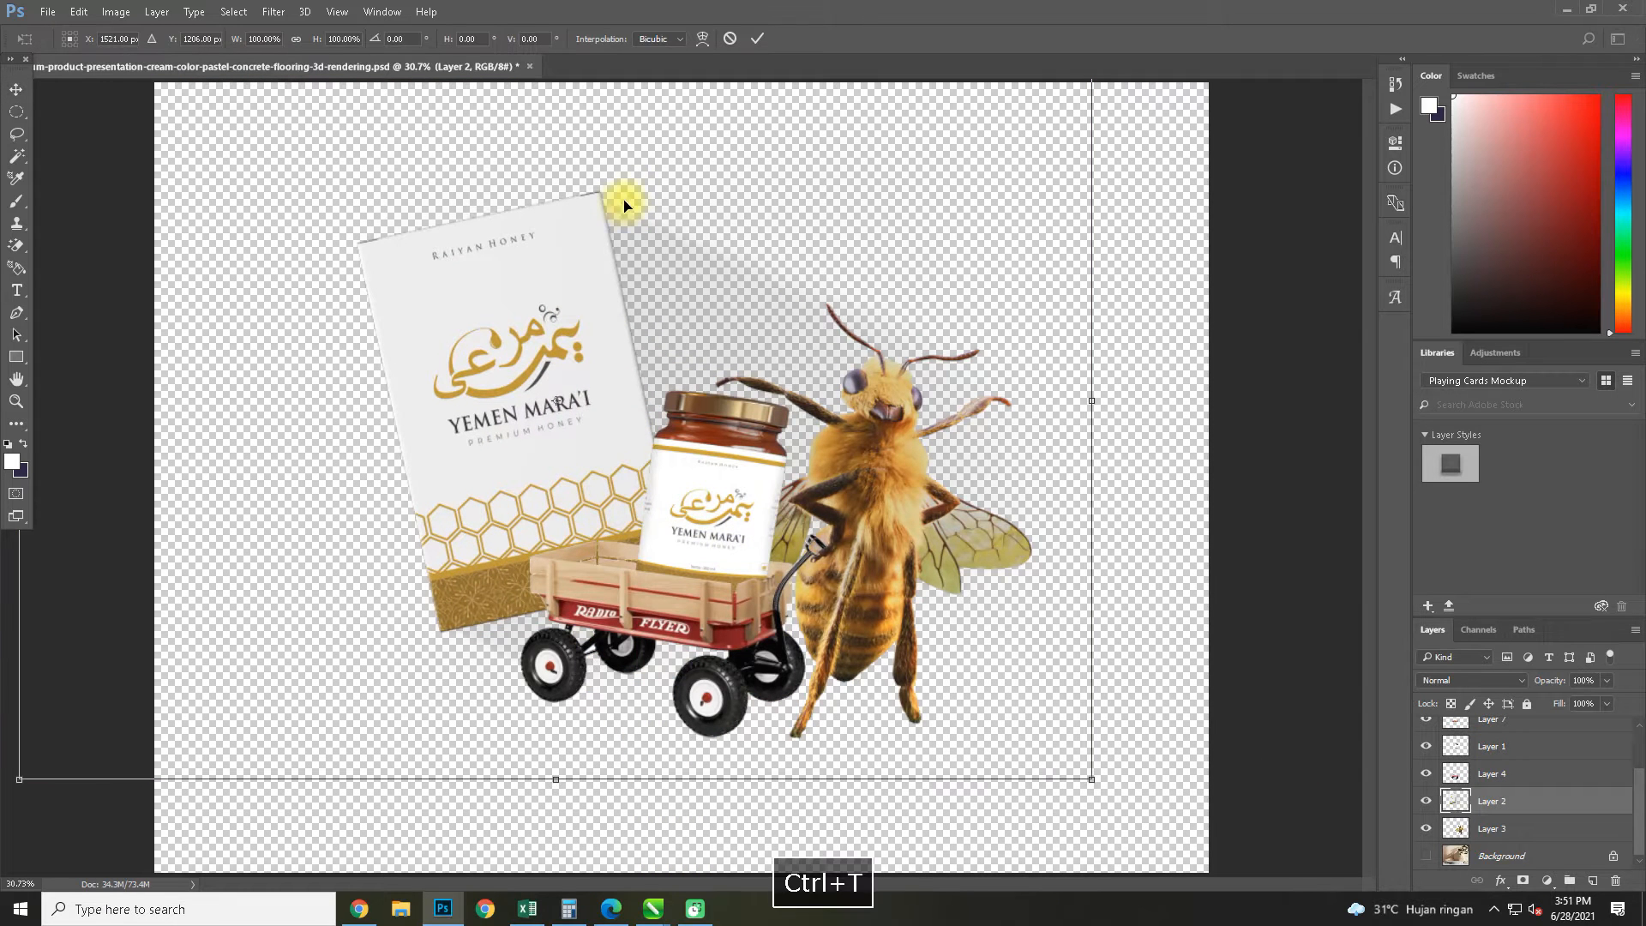
drag(1091, 780, 502, 363)
drag(214, 261, 597, 562)
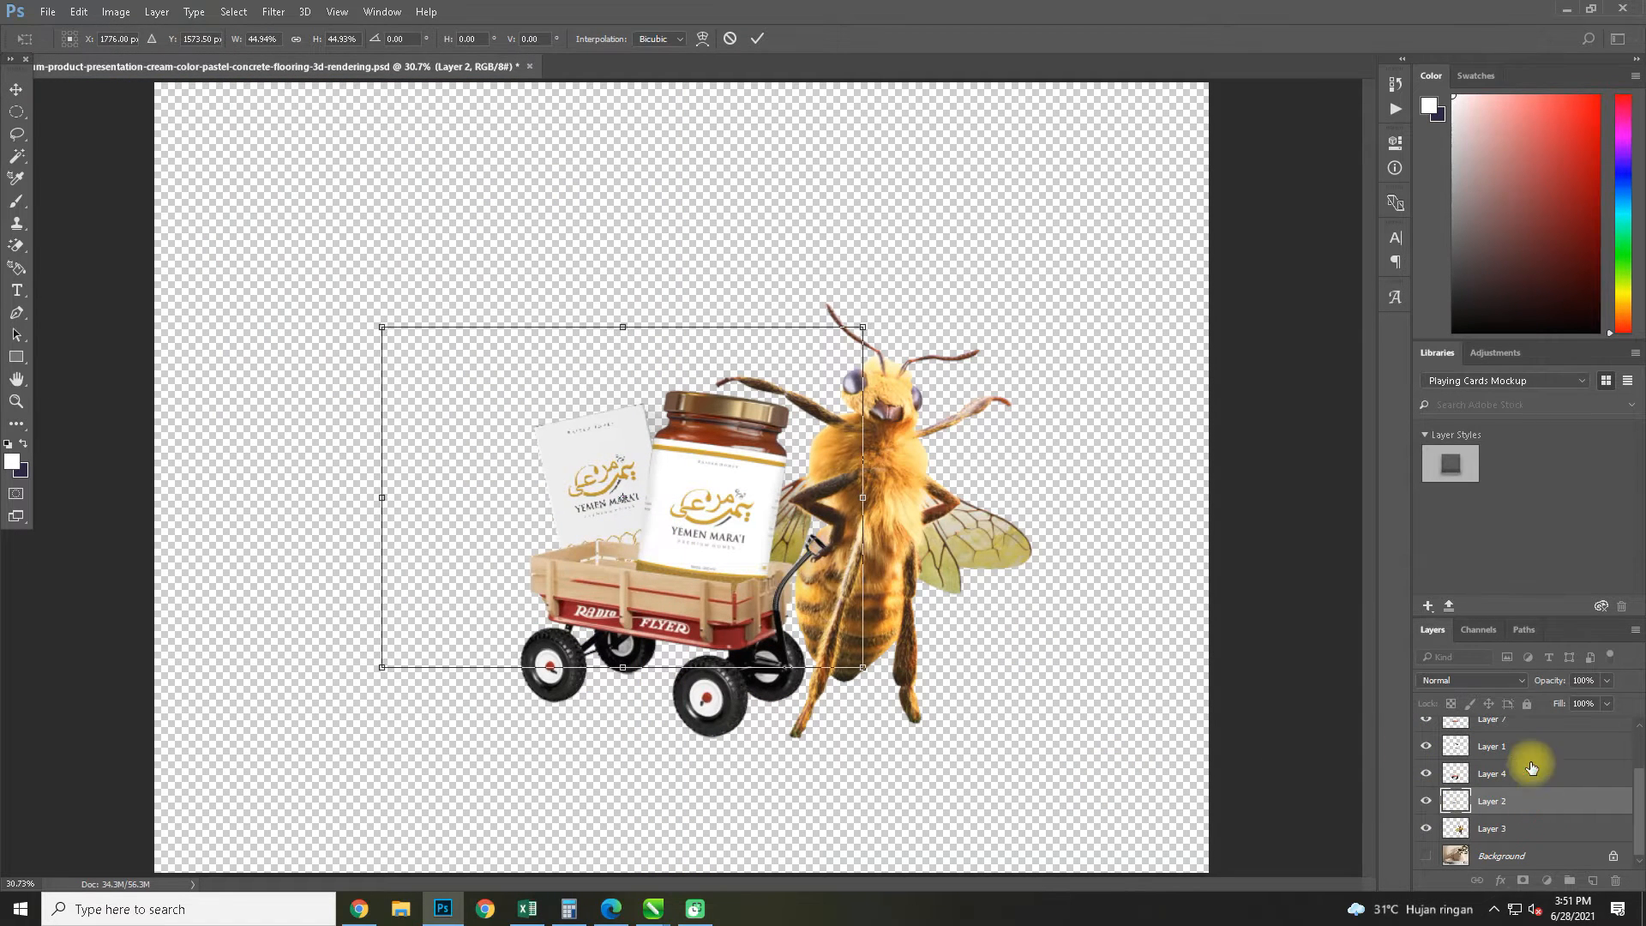
key(Return)
Reorder Layer 2 between Layer 1 and Layer 4 and nudge the honey box into place behind the jar
drag(1517, 802, 1500, 741)
drag(619, 525, 615, 521)
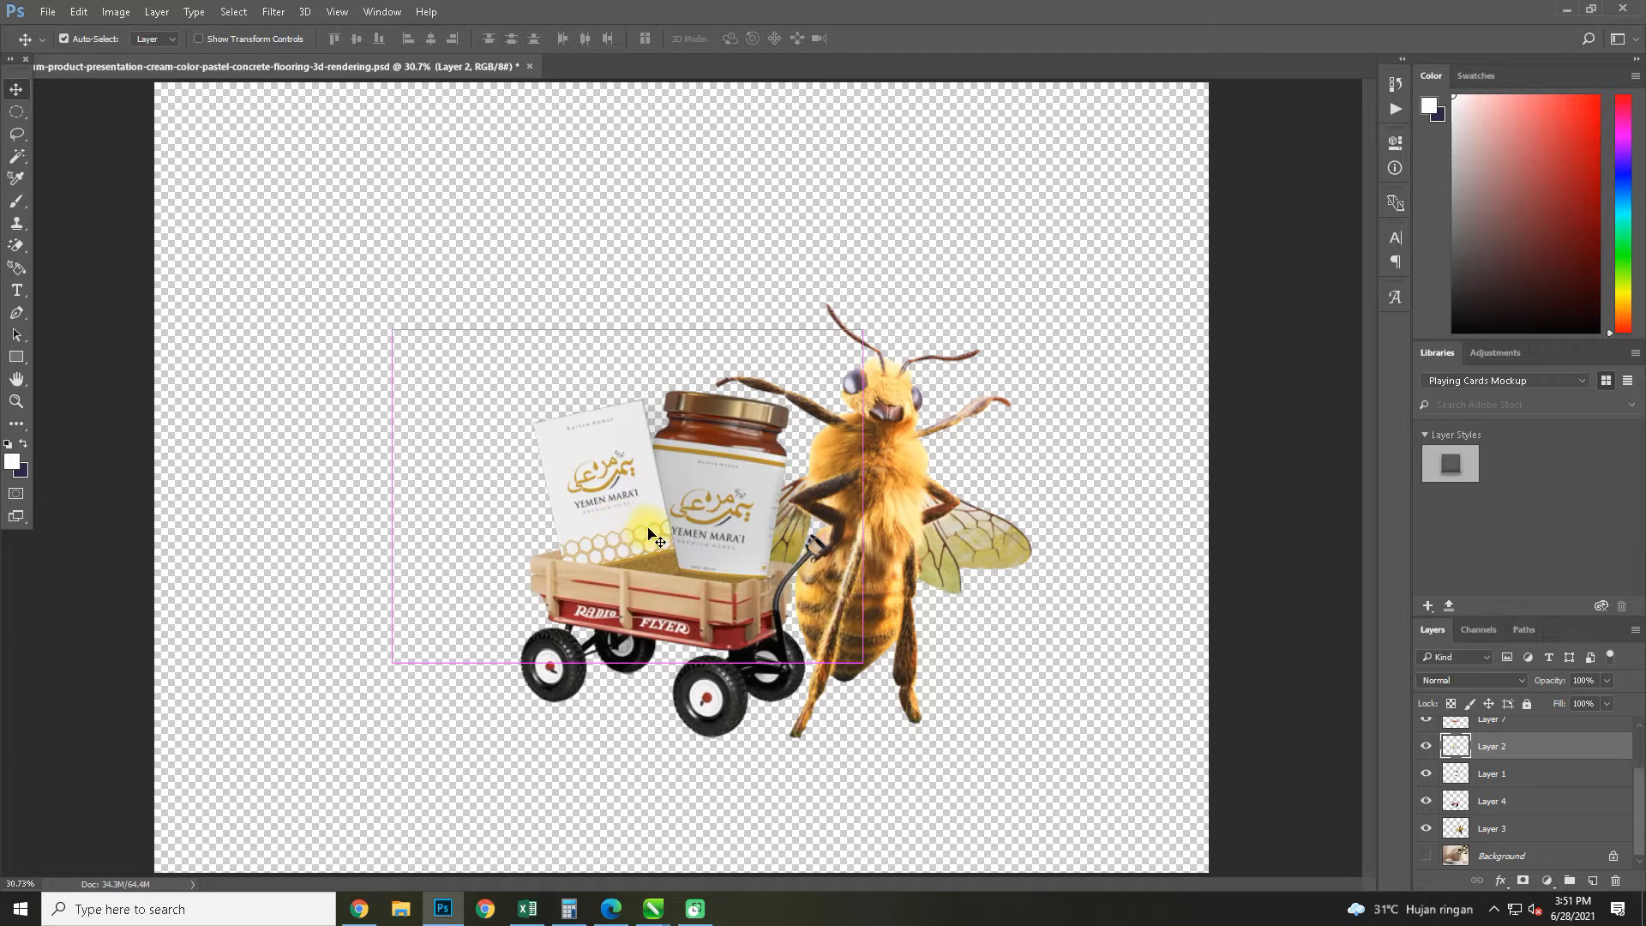
drag(1573, 757, 1569, 776)
drag(600, 502, 609, 497)
Enlarge the honey box to about 119% and seat it in the wagon behind the jar, dismissing the printer status window
key(ctrl+t)
drag(398, 329, 317, 269)
drag(545, 487, 584, 500)
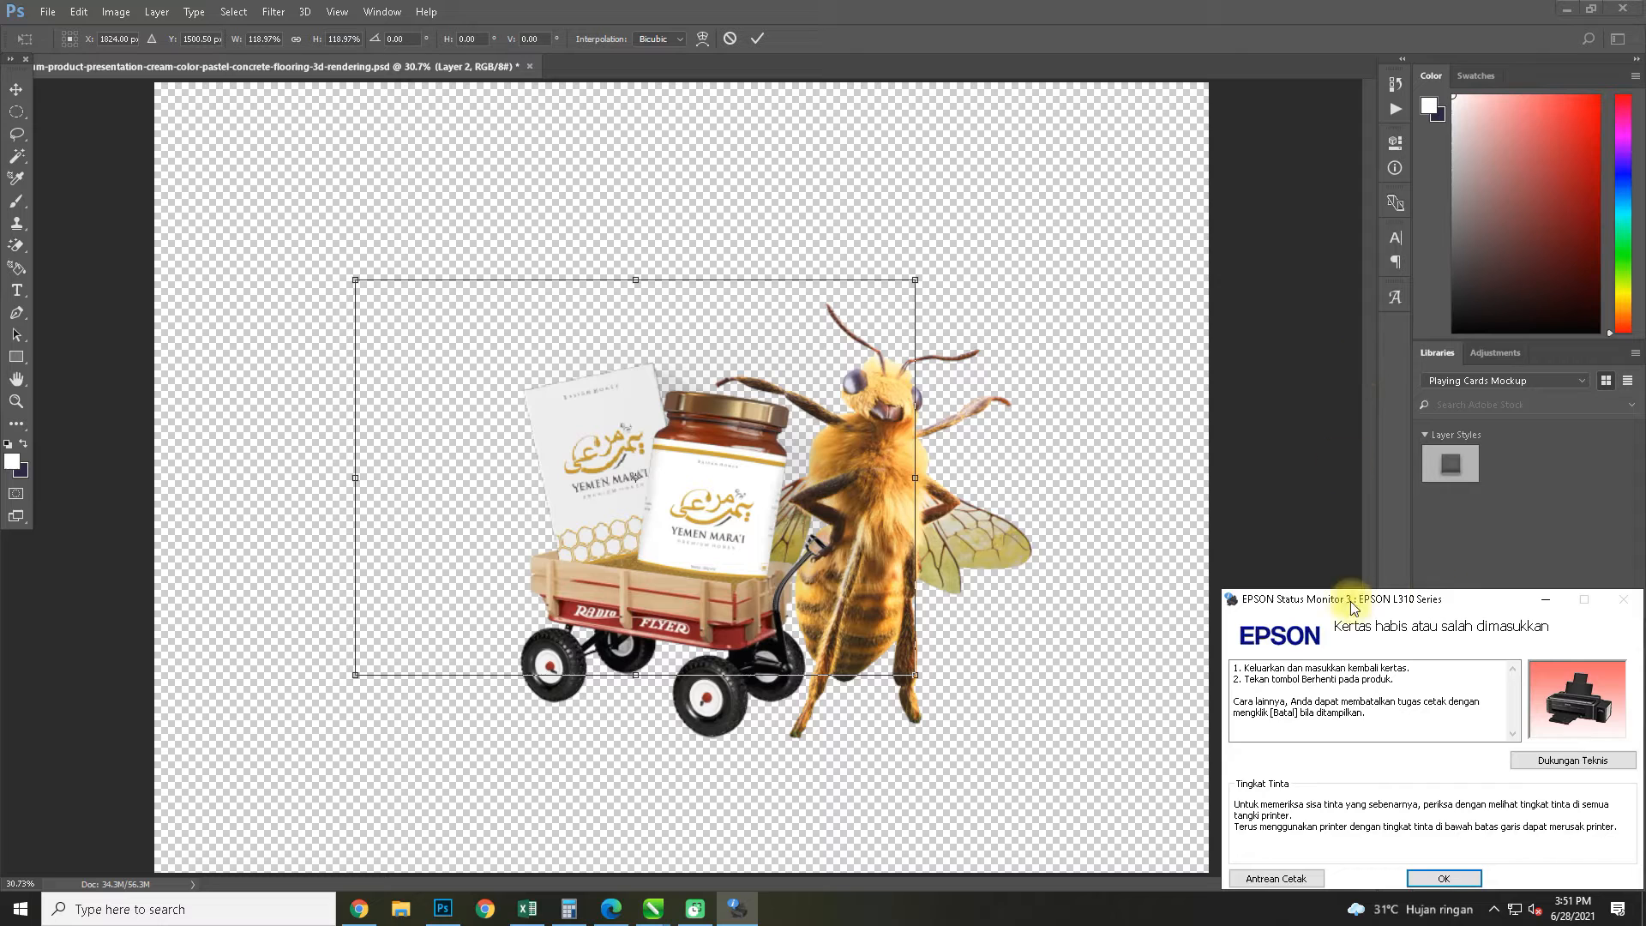
click(1552, 604)
key(space)
double_click(567, 423)
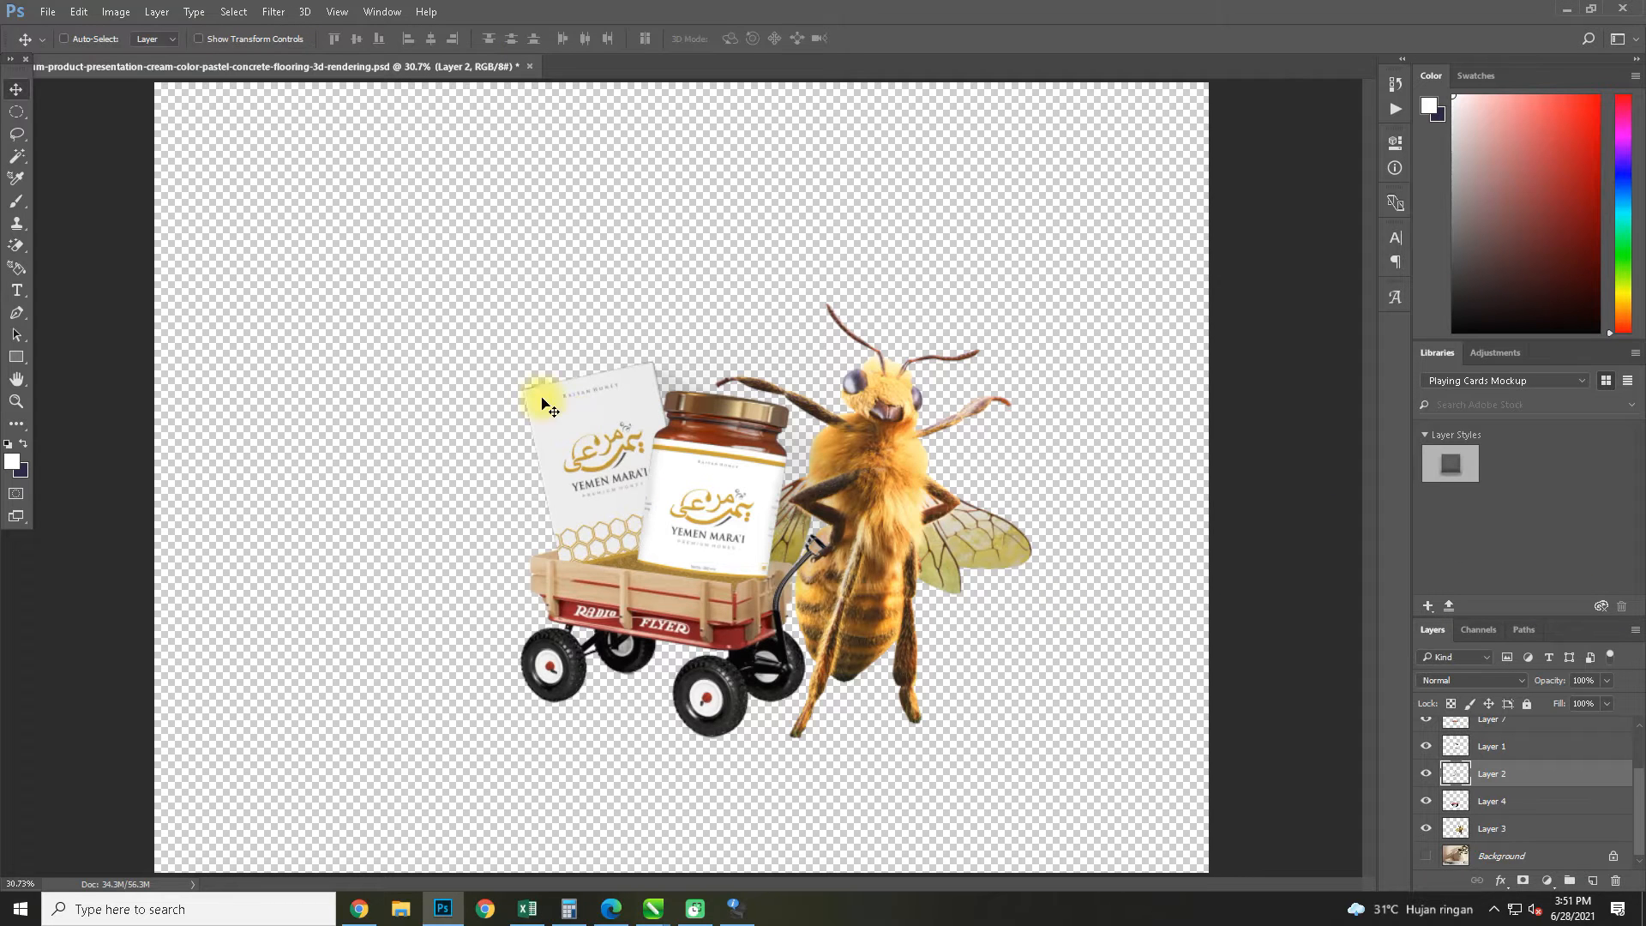
alt+scroll(541, 344, down, 3)
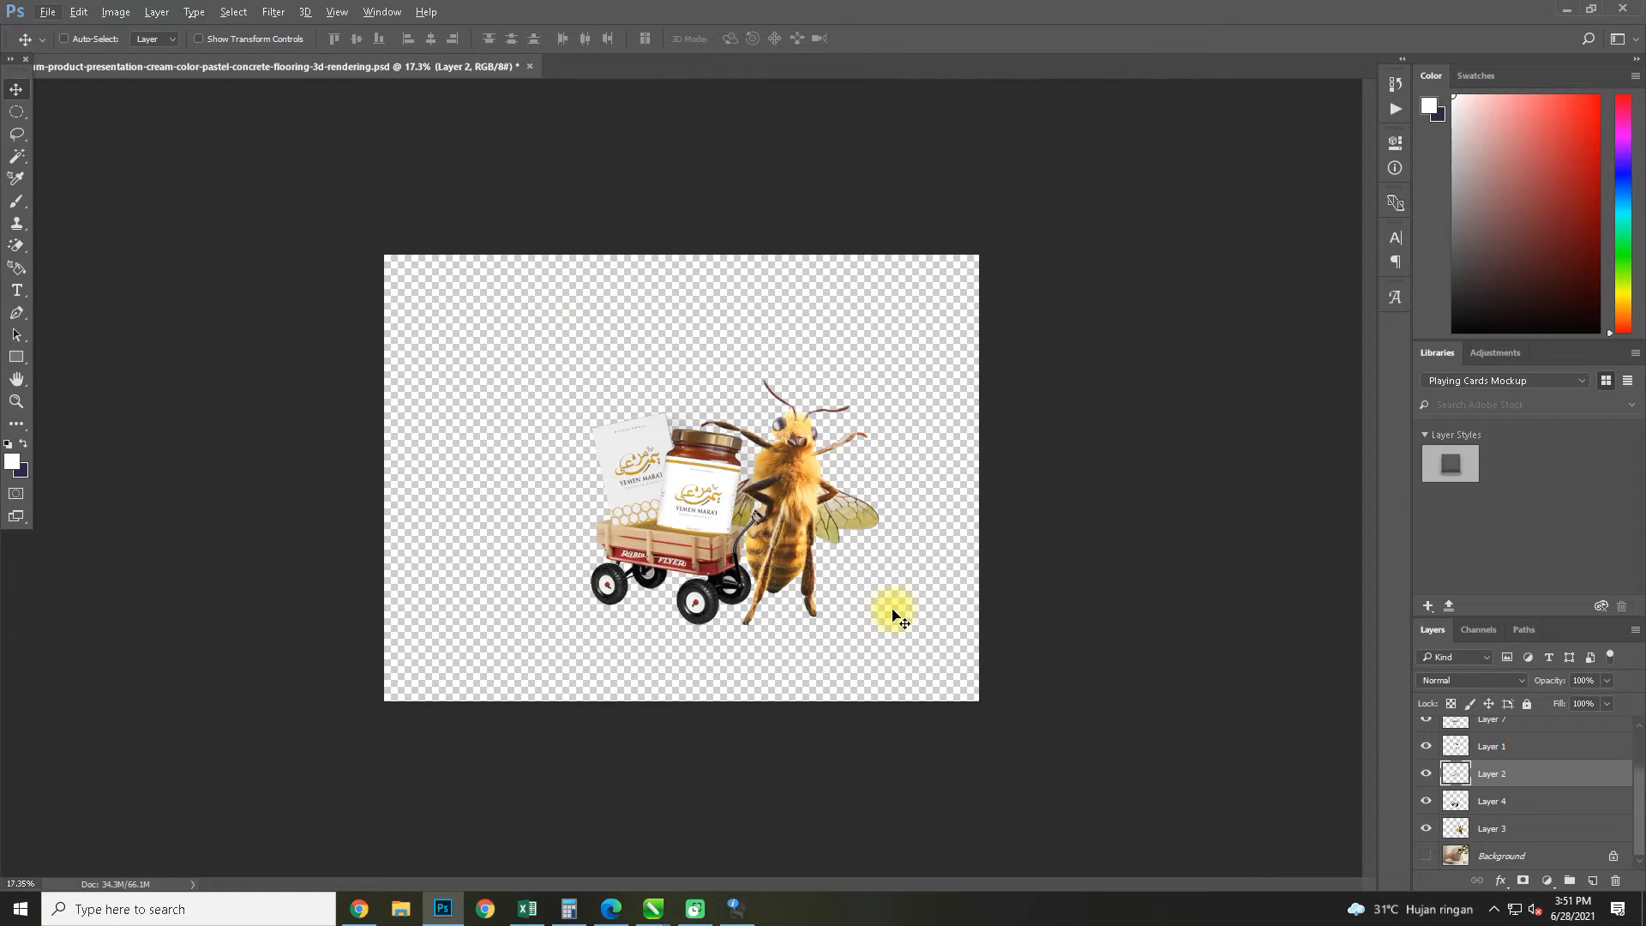
Save the composite as a PNG with smallest compression in folder 26 under 06 JUNI, and save the document
key(ctrl+shift+s)
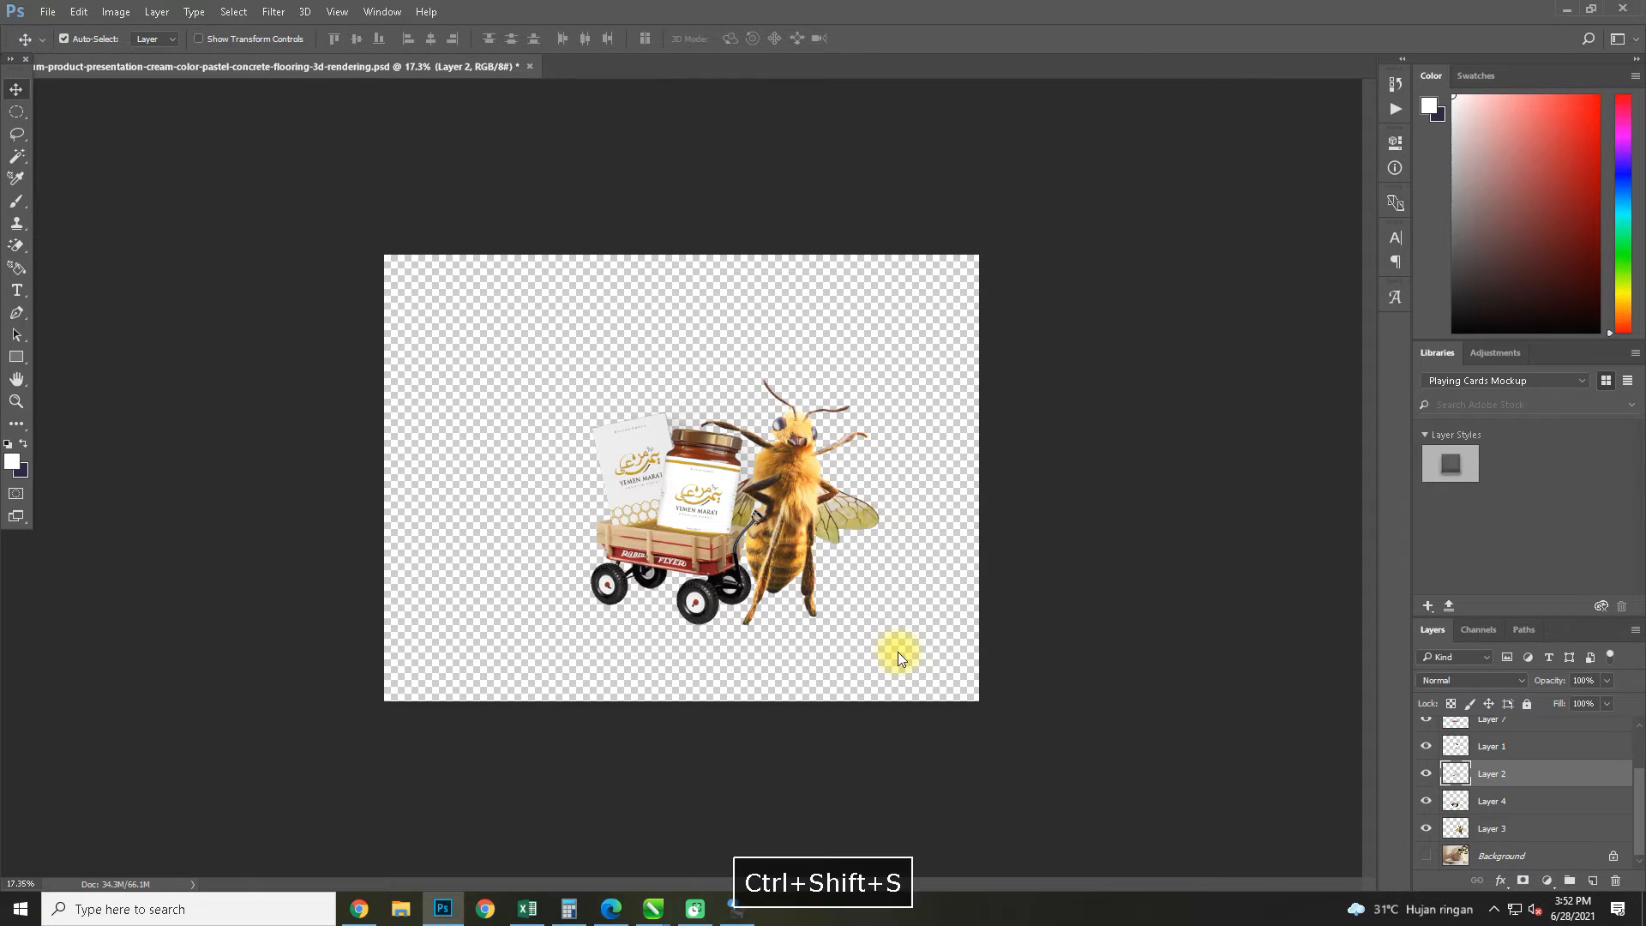
click(325, 688)
click(195, 621)
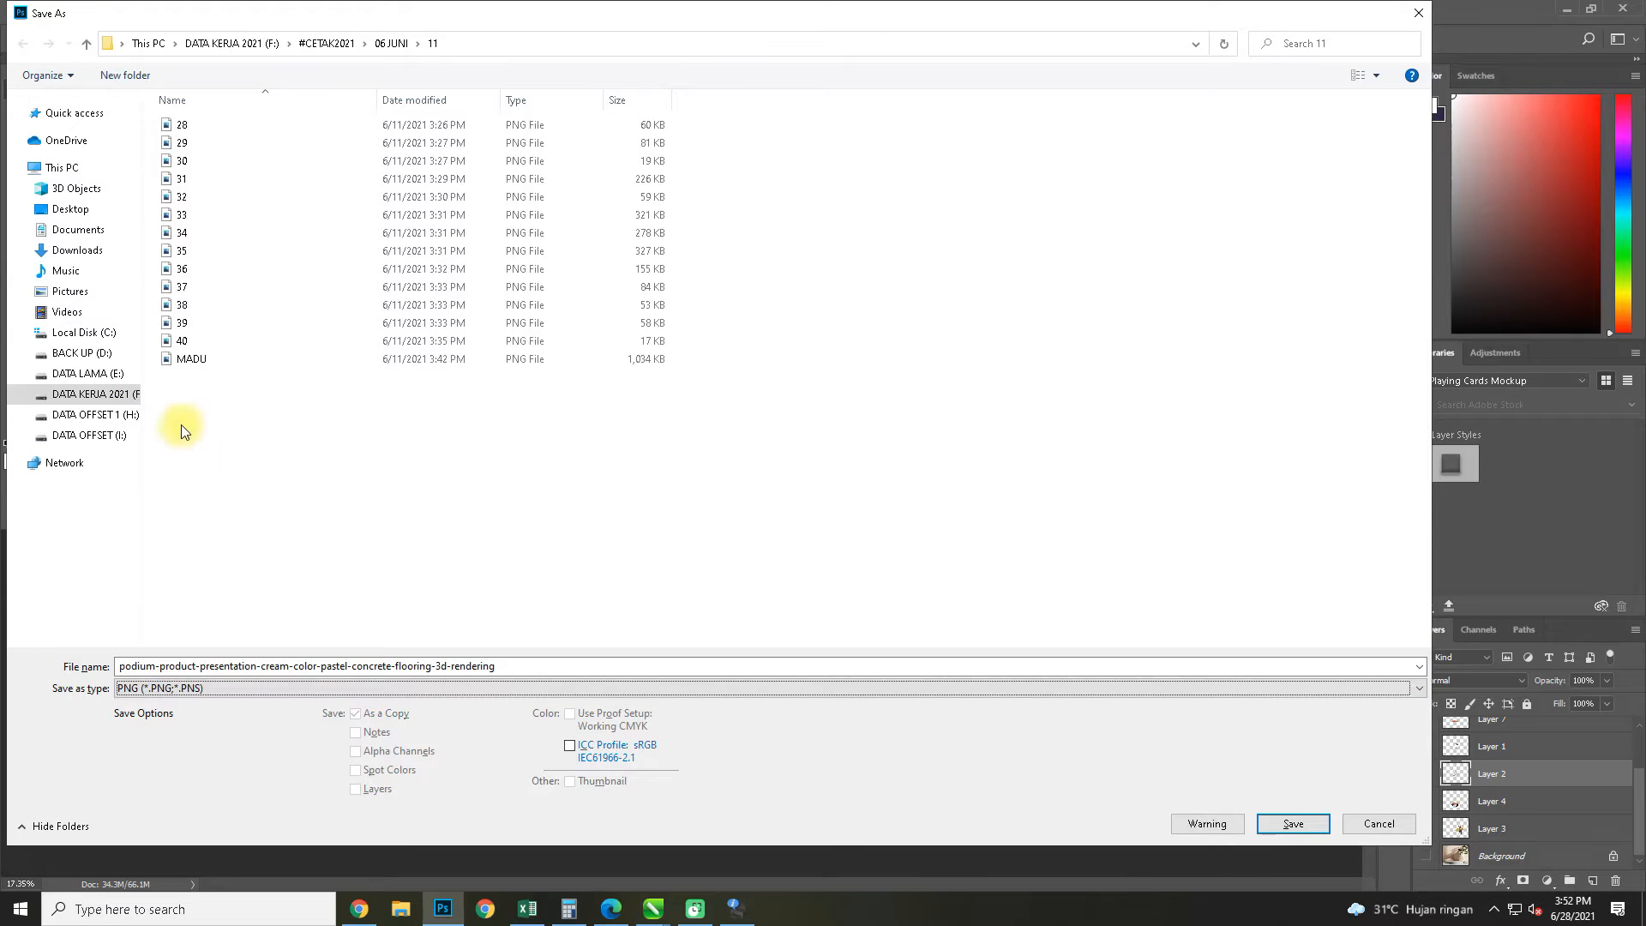
click(85, 44)
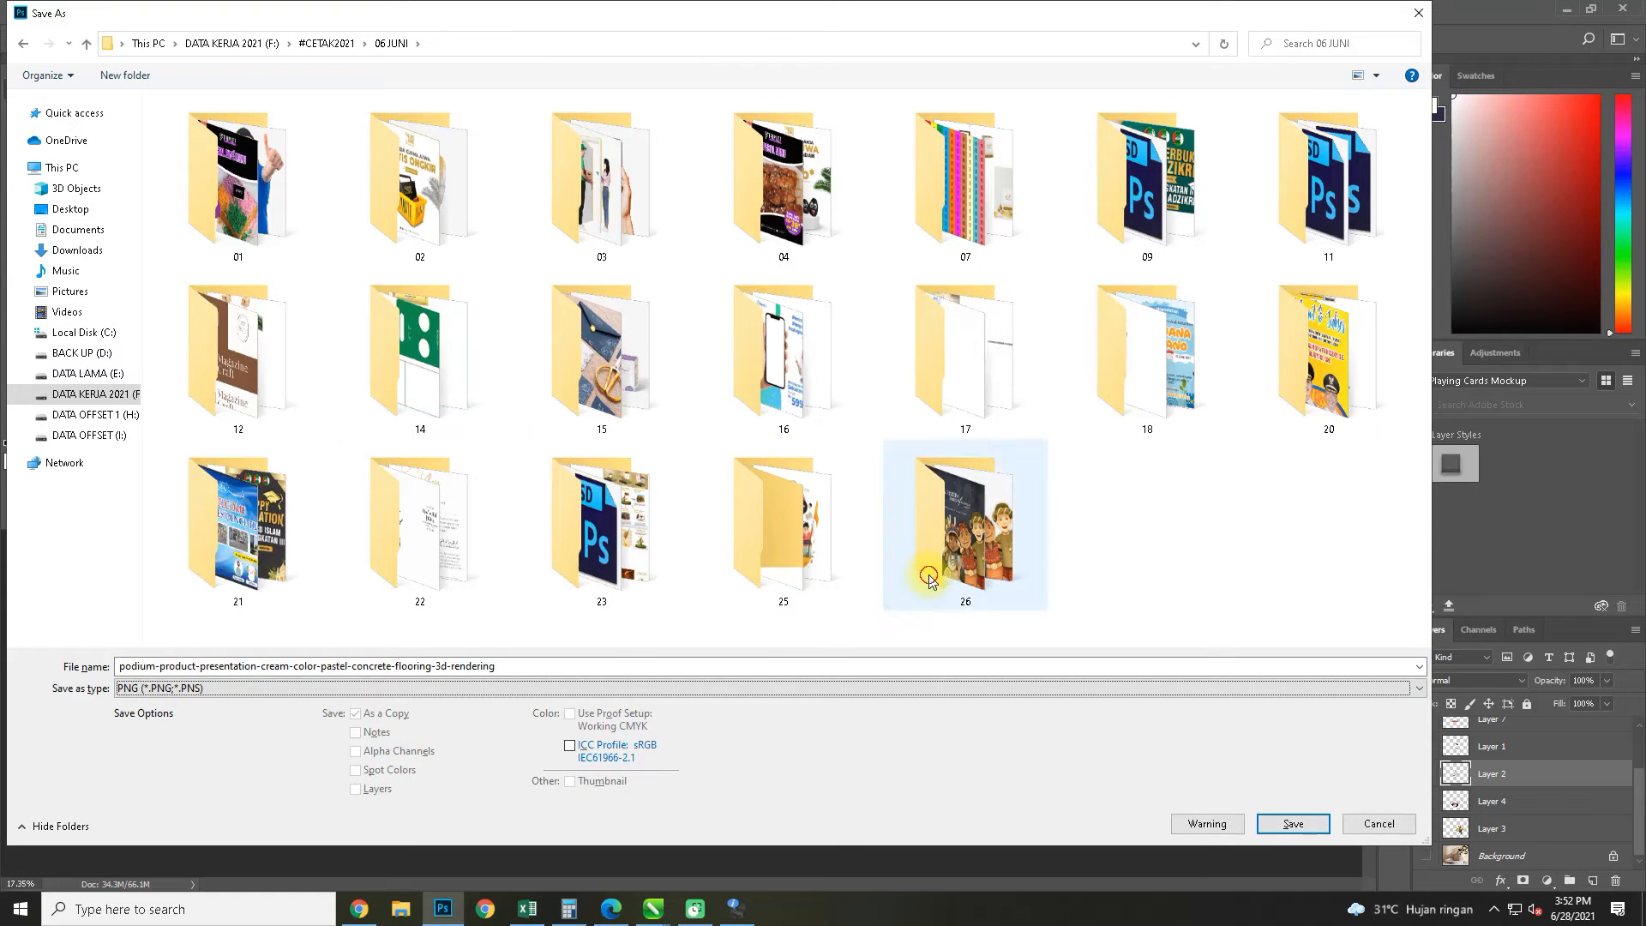
double_click(965, 523)
click(1293, 824)
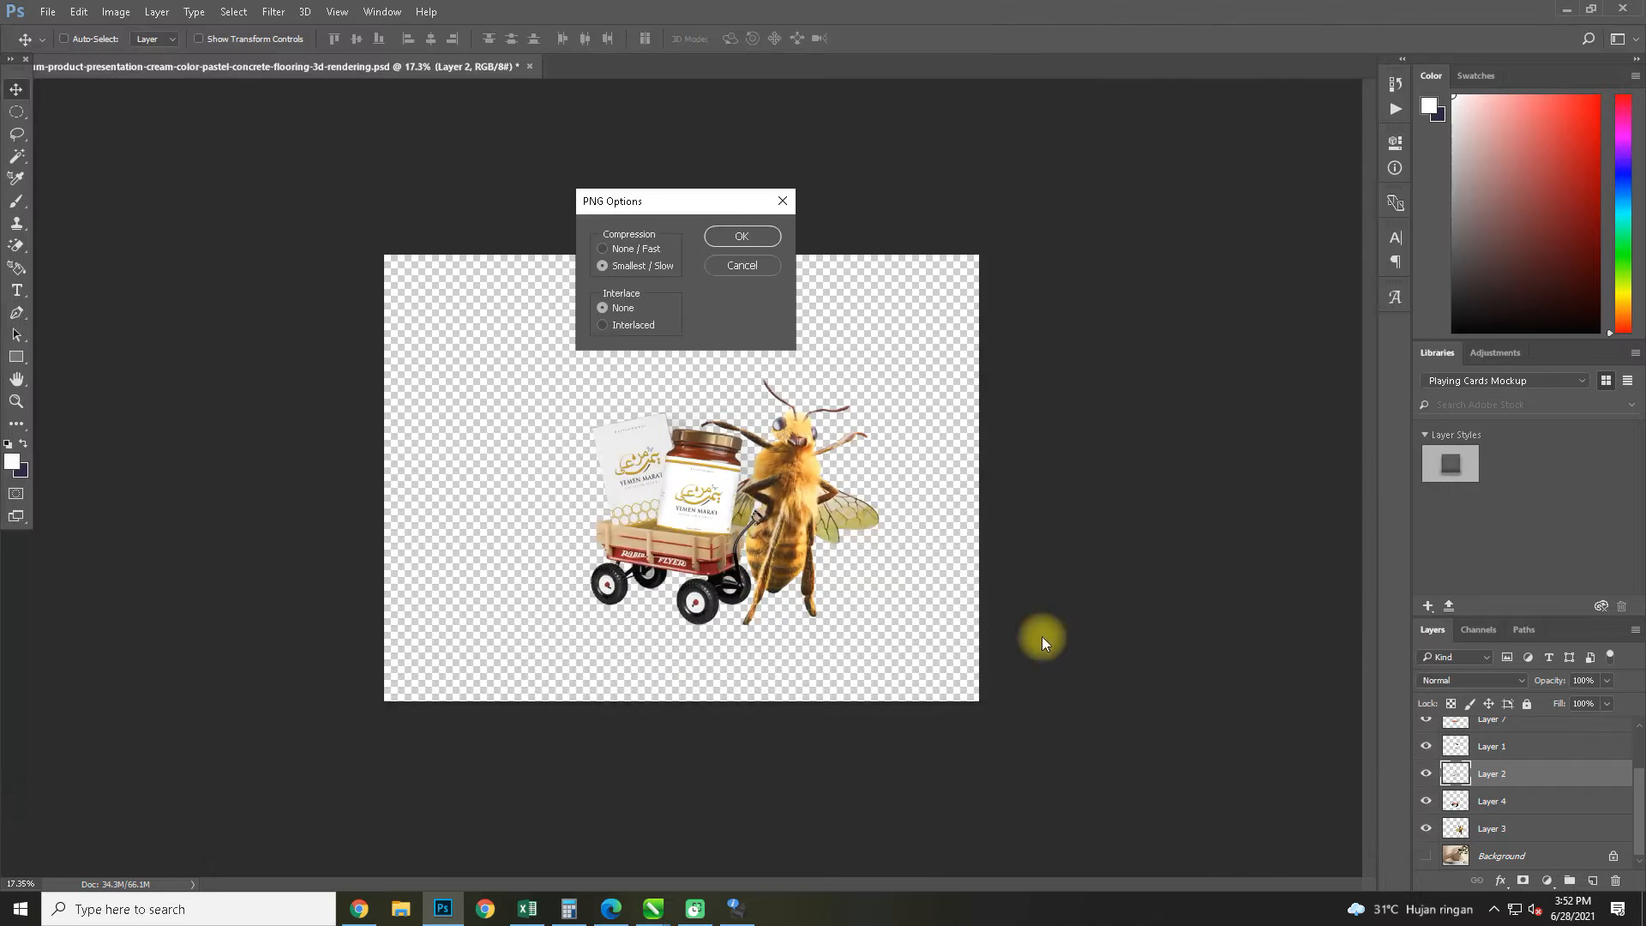
click(729, 237)
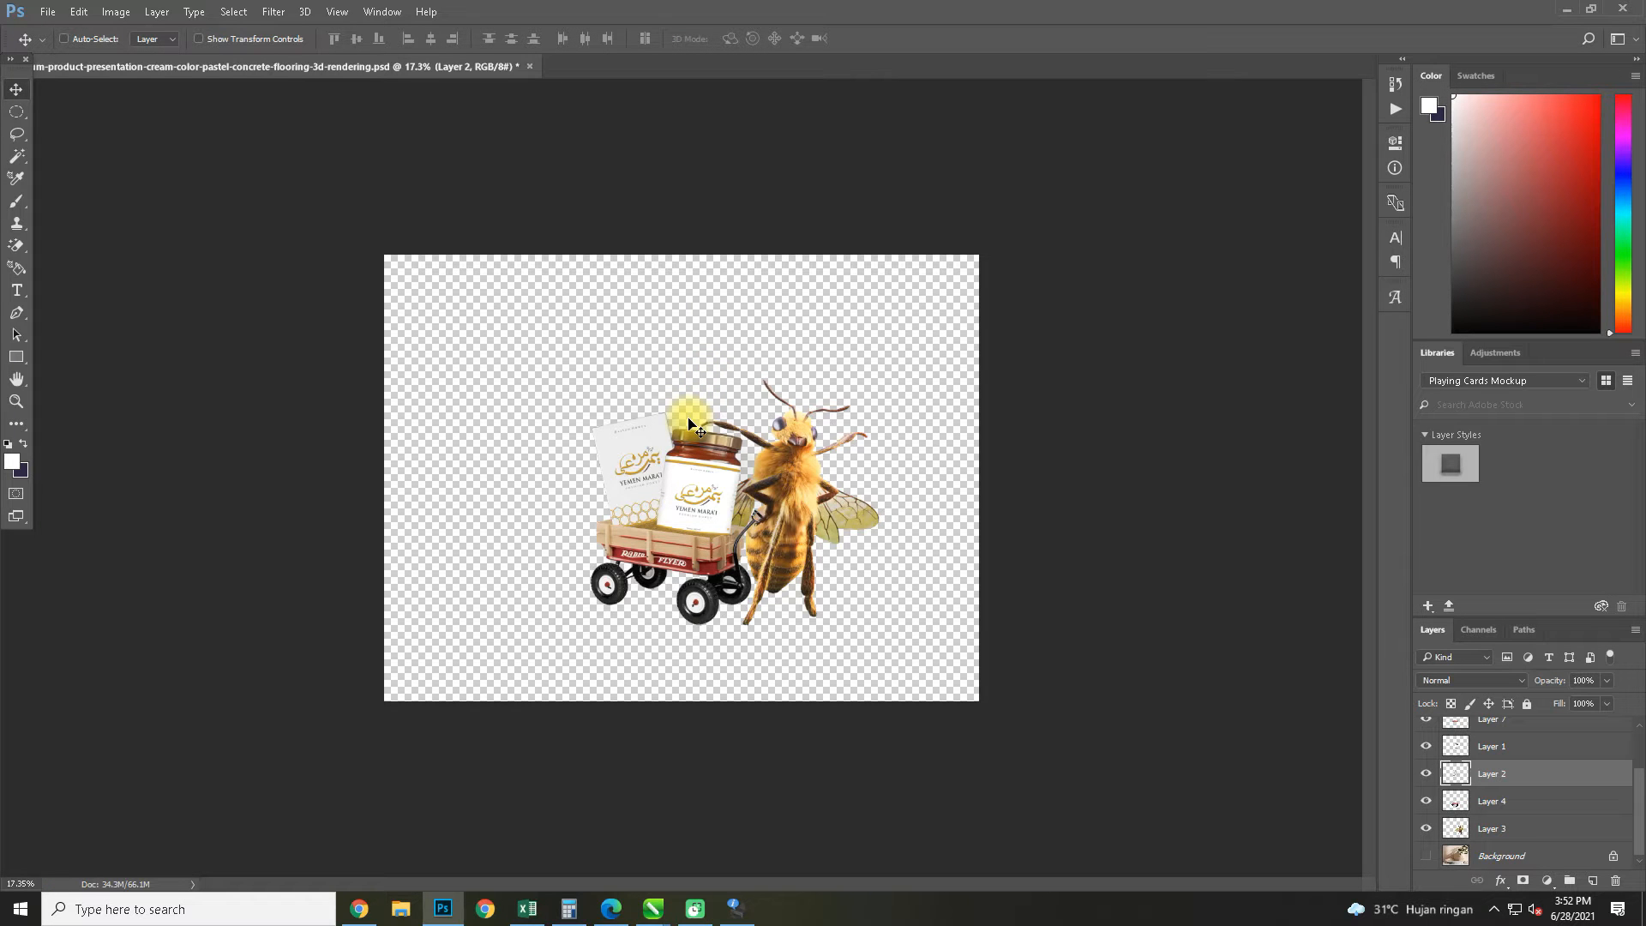
key(ctrl+s)
Switch to CorelDRAW and import the BANNER FB grass block image from folder 25, placing it about 11 cm wide
click(1567, 10)
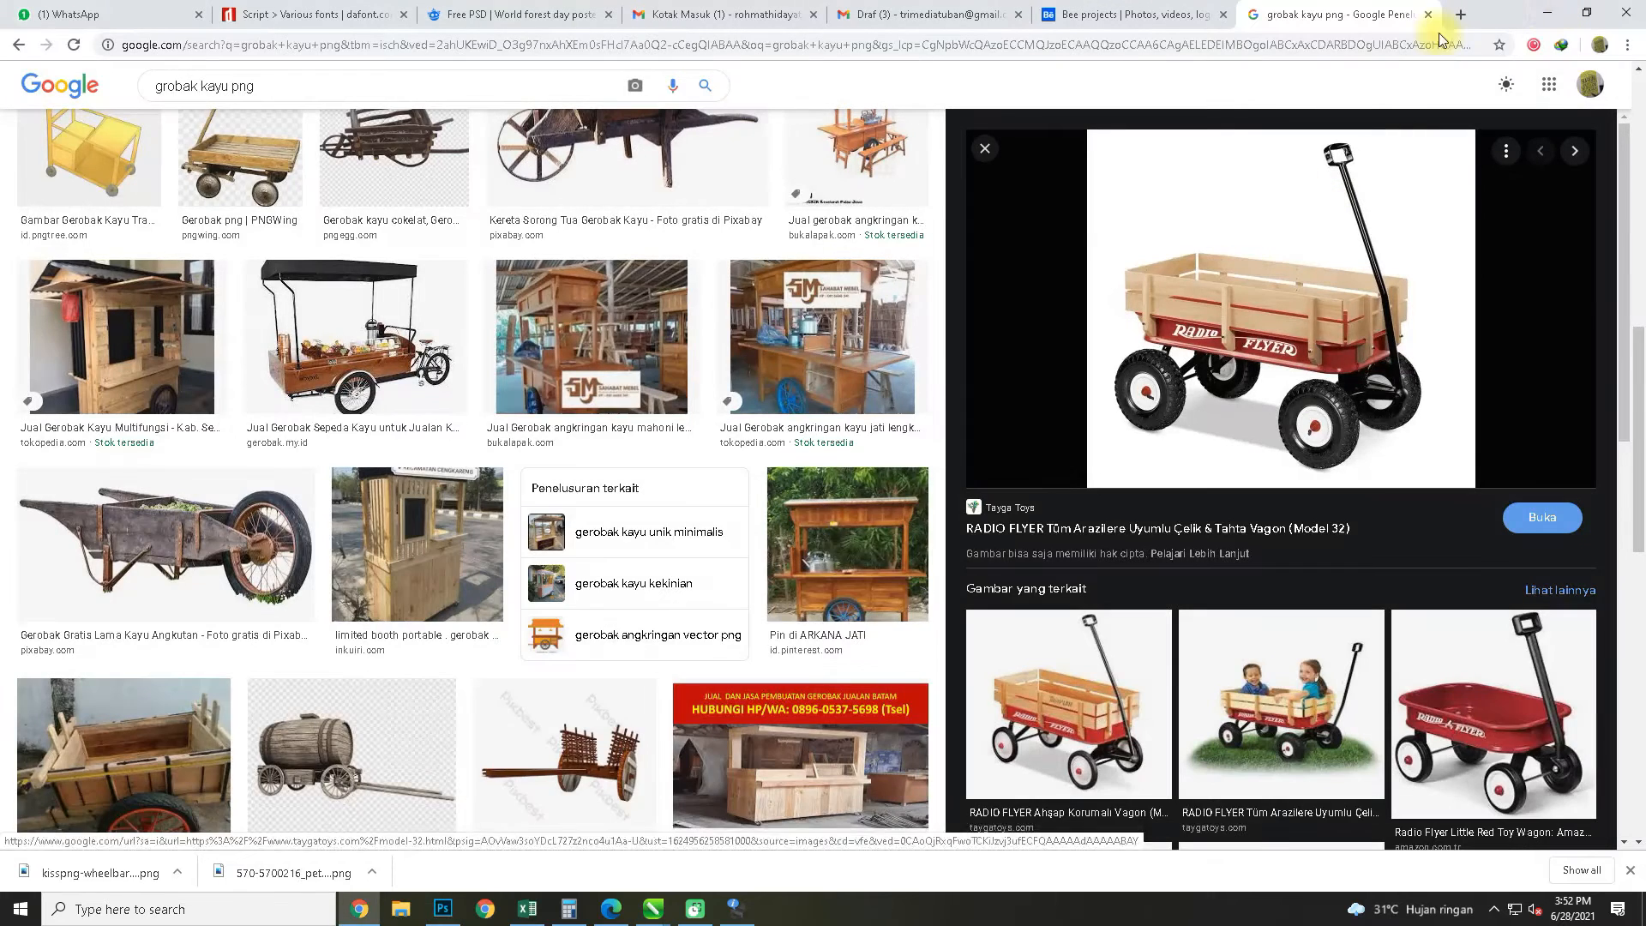
click(1548, 13)
drag(819, 523, 574, 455)
key(ctrl+i)
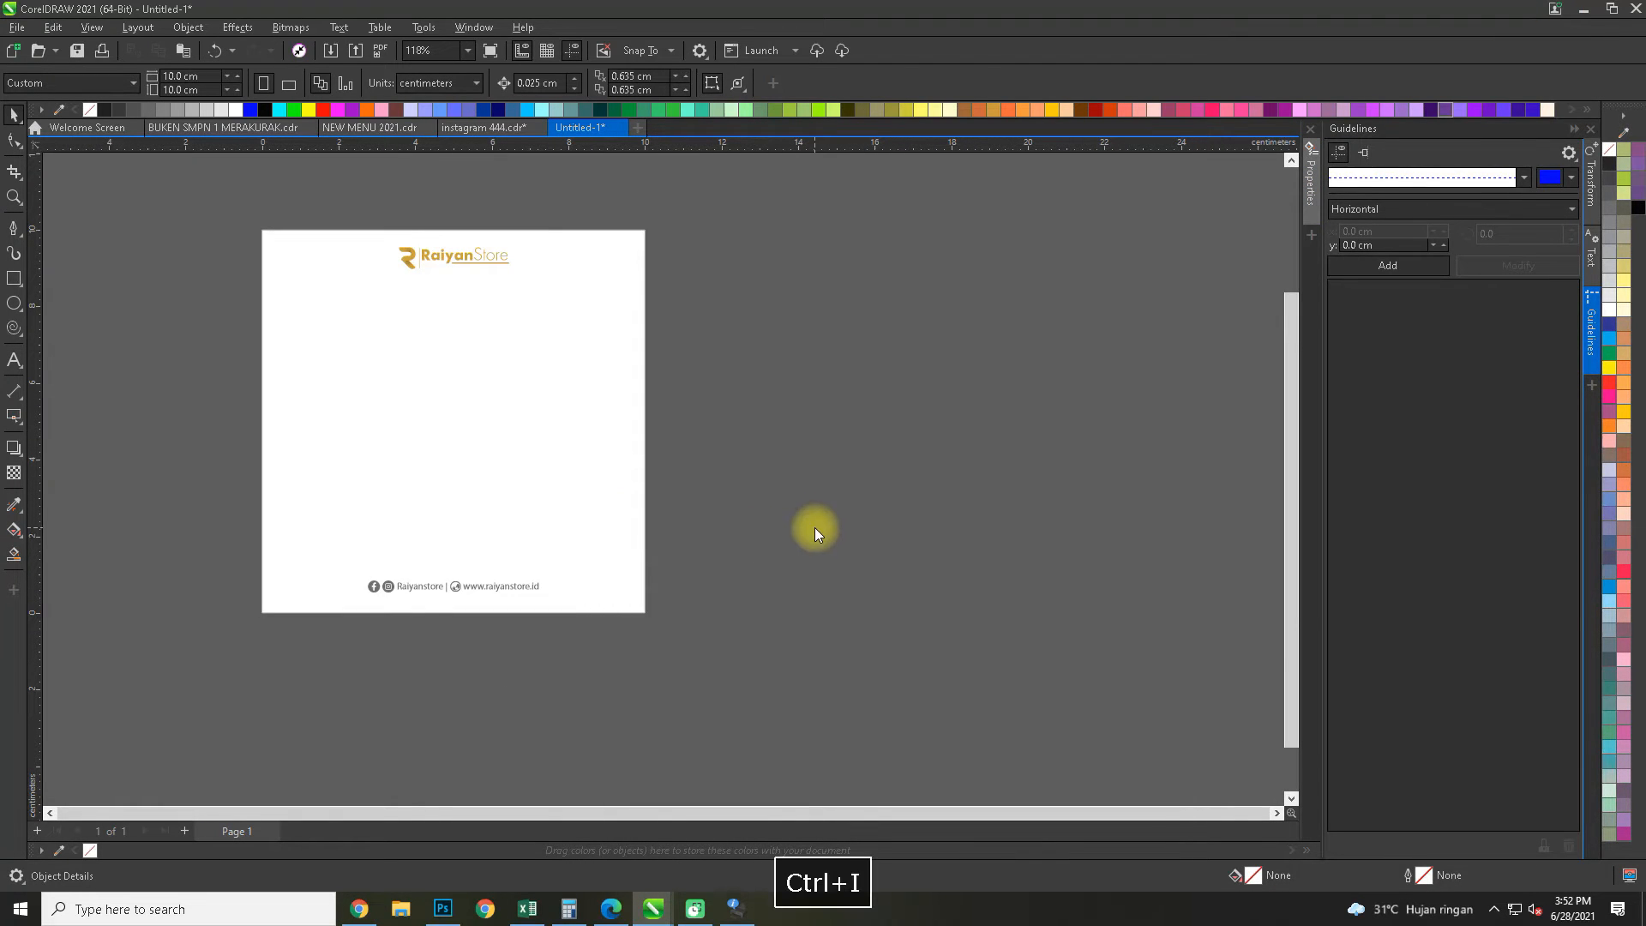
click(665, 194)
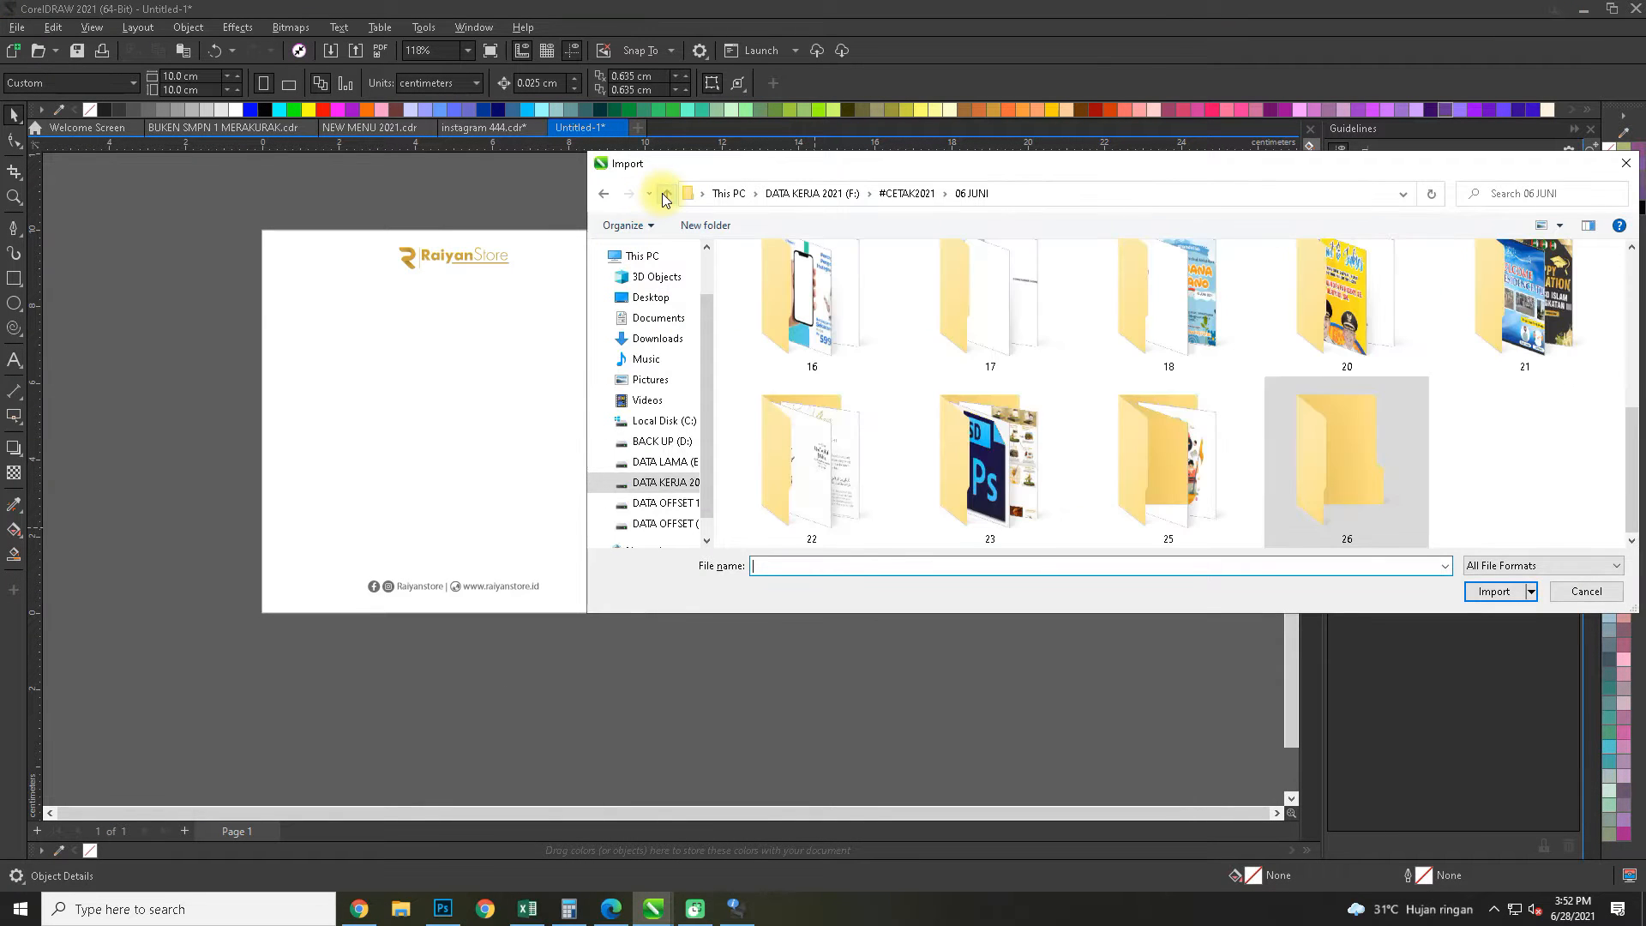
double_click(1028, 470)
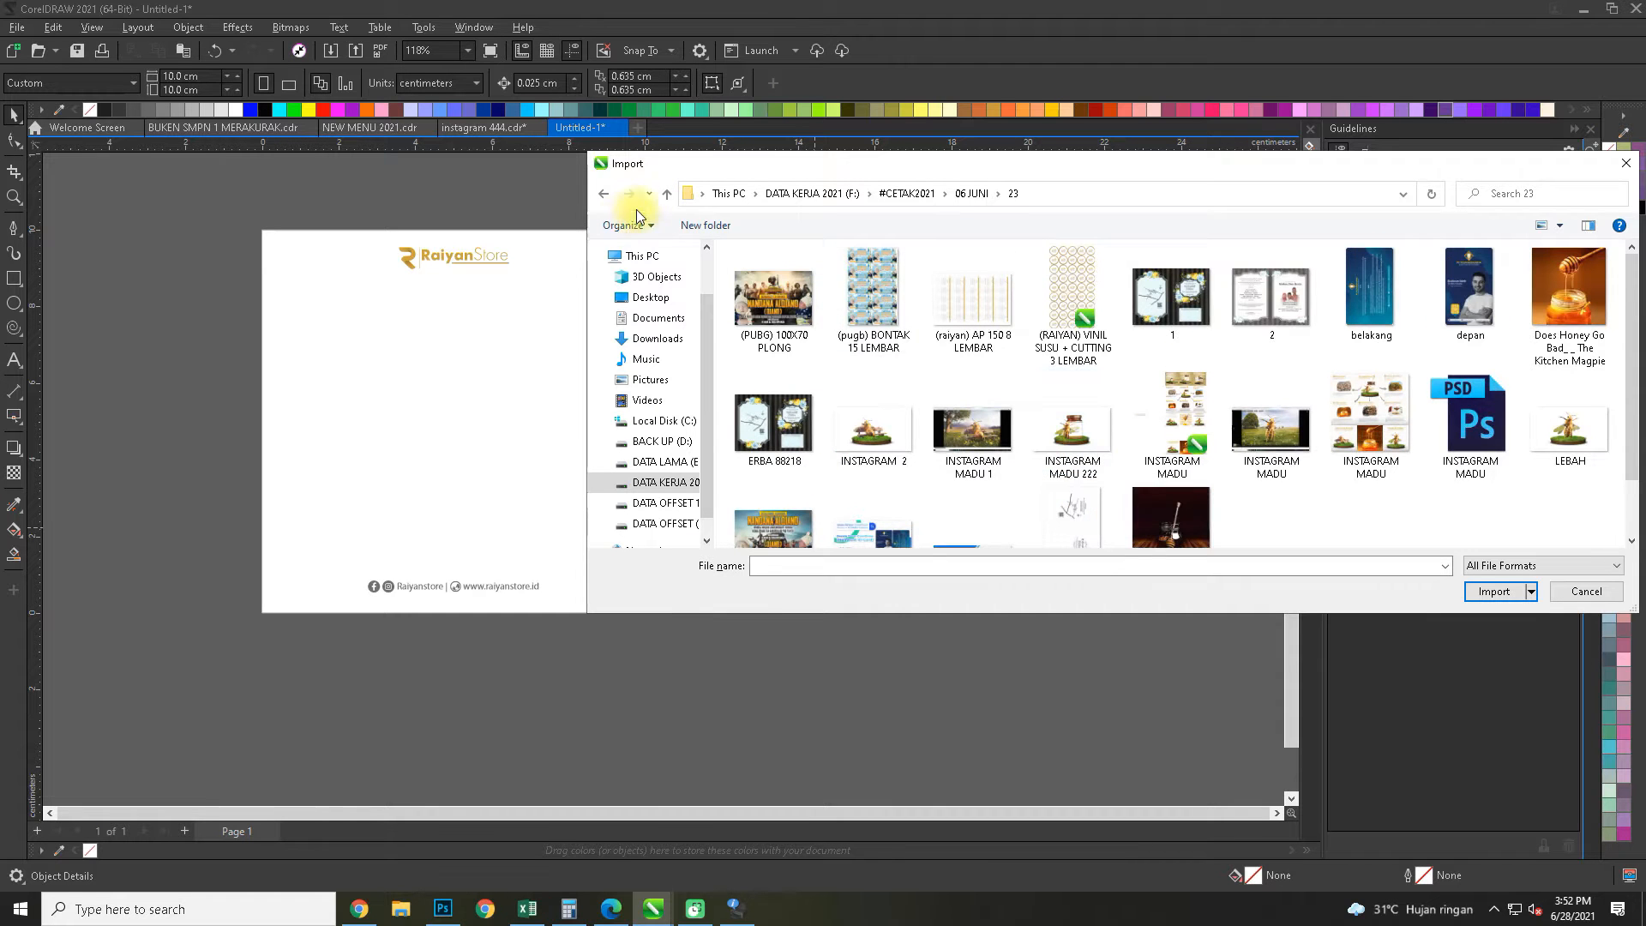
click(667, 193)
double_click(1140, 465)
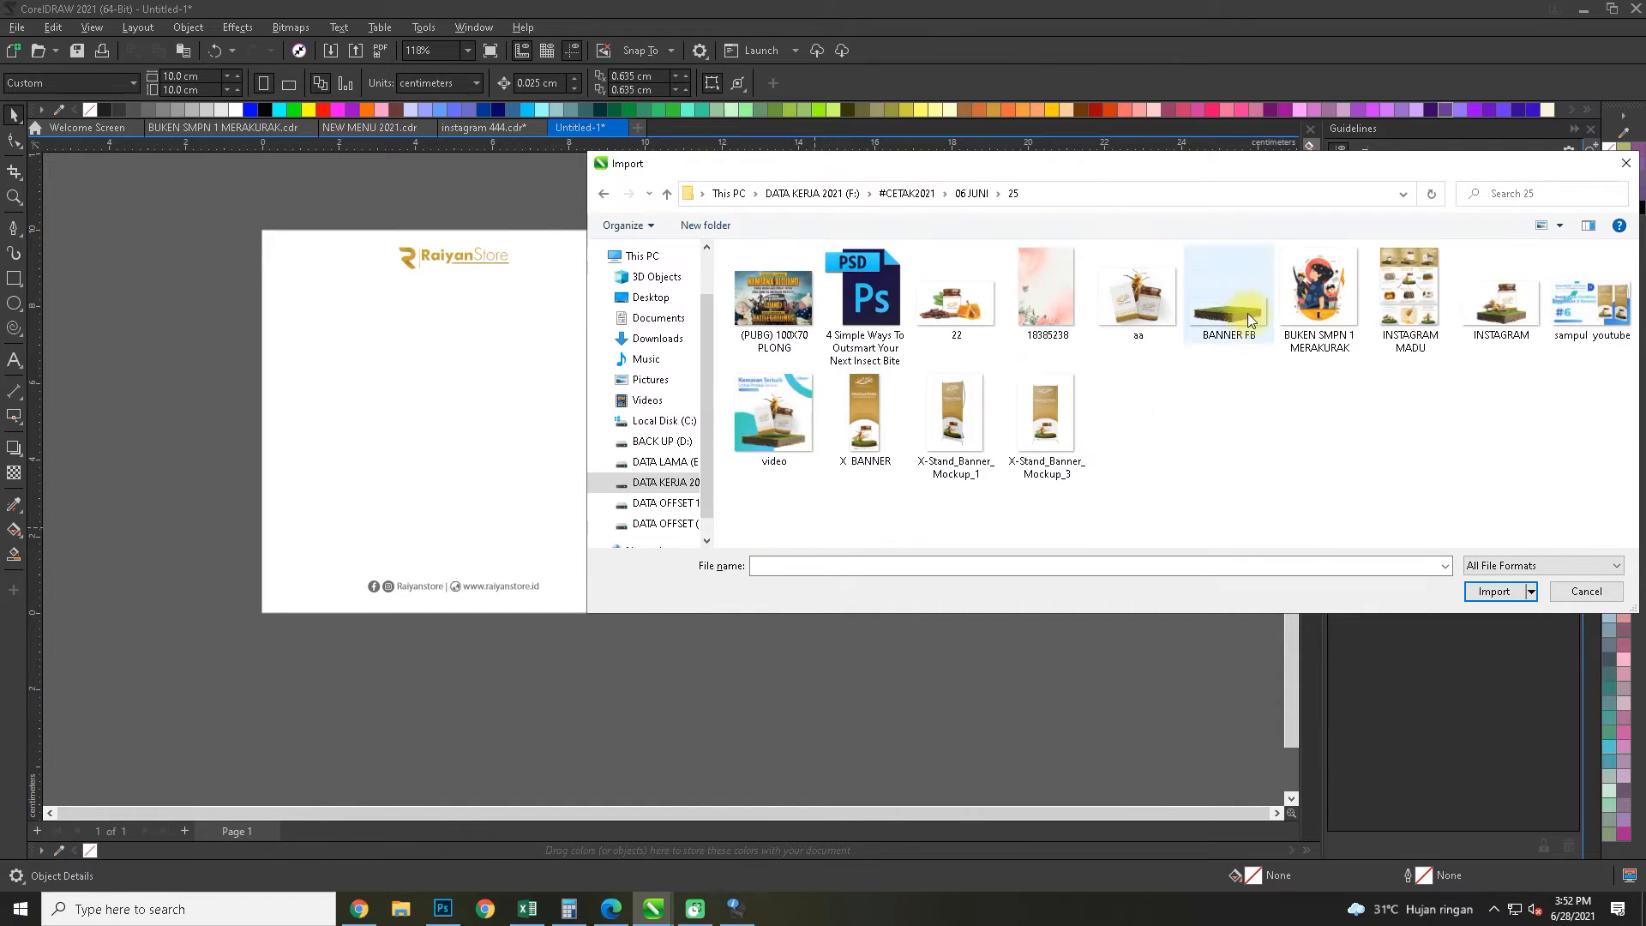
click(1493, 591)
drag(338, 371, 758, 519)
Scale the grass block to about 10.07 cm wide and position it on the page just above the contact line
drag(599, 475, 494, 513)
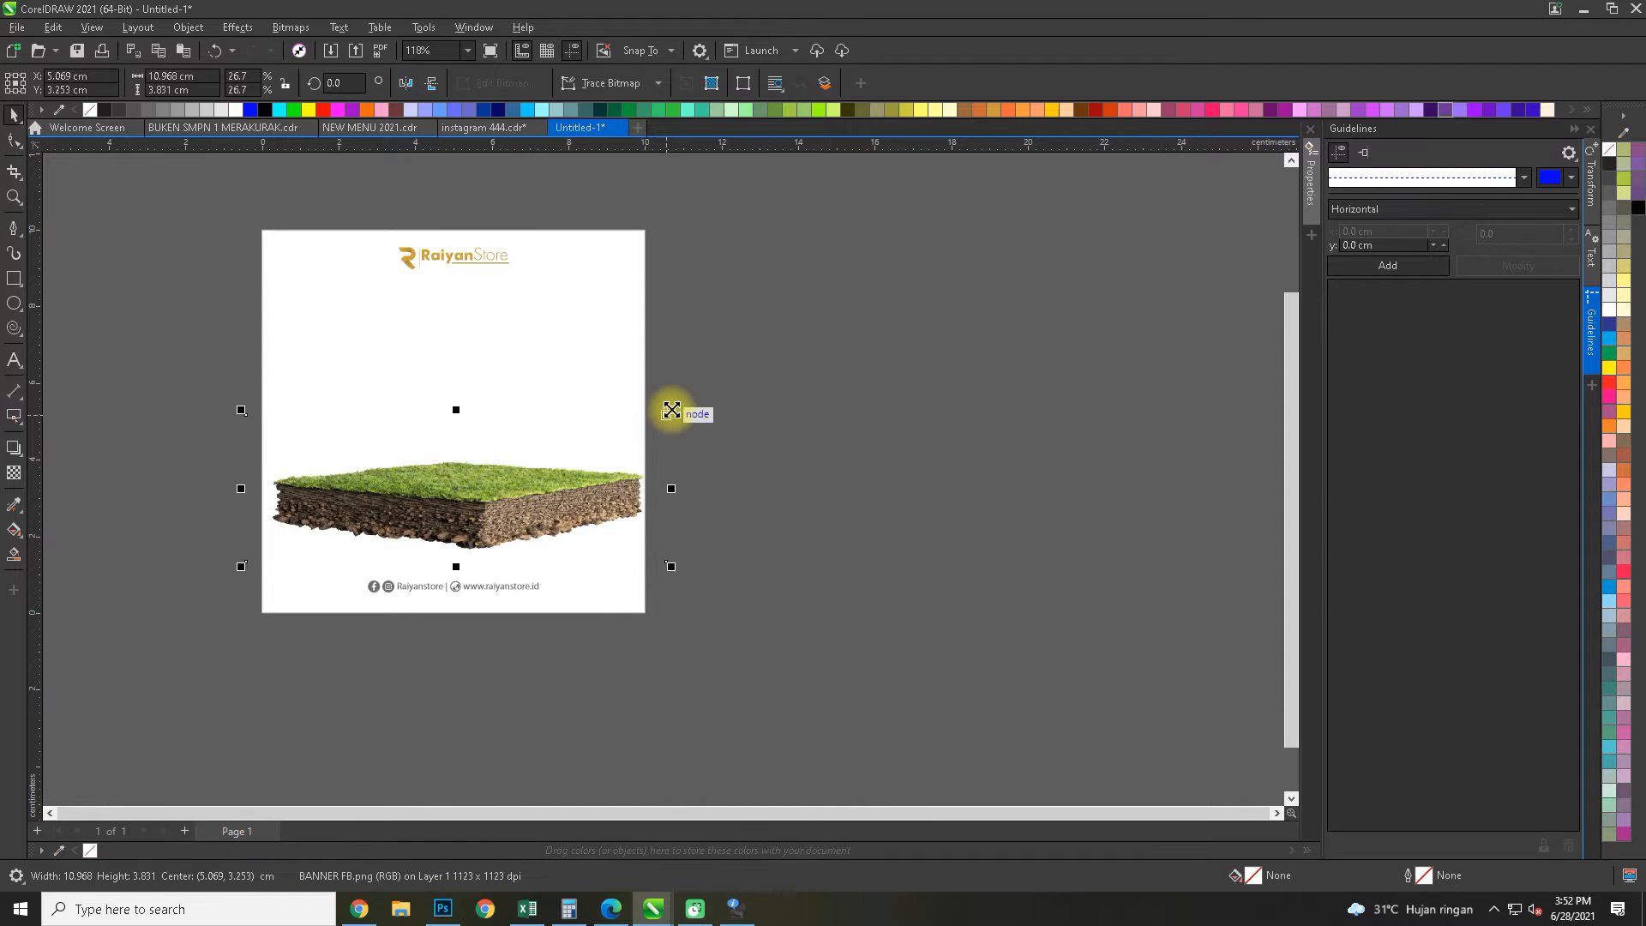
drag(670, 410, 654, 416)
drag(596, 471, 580, 515)
click(581, 424)
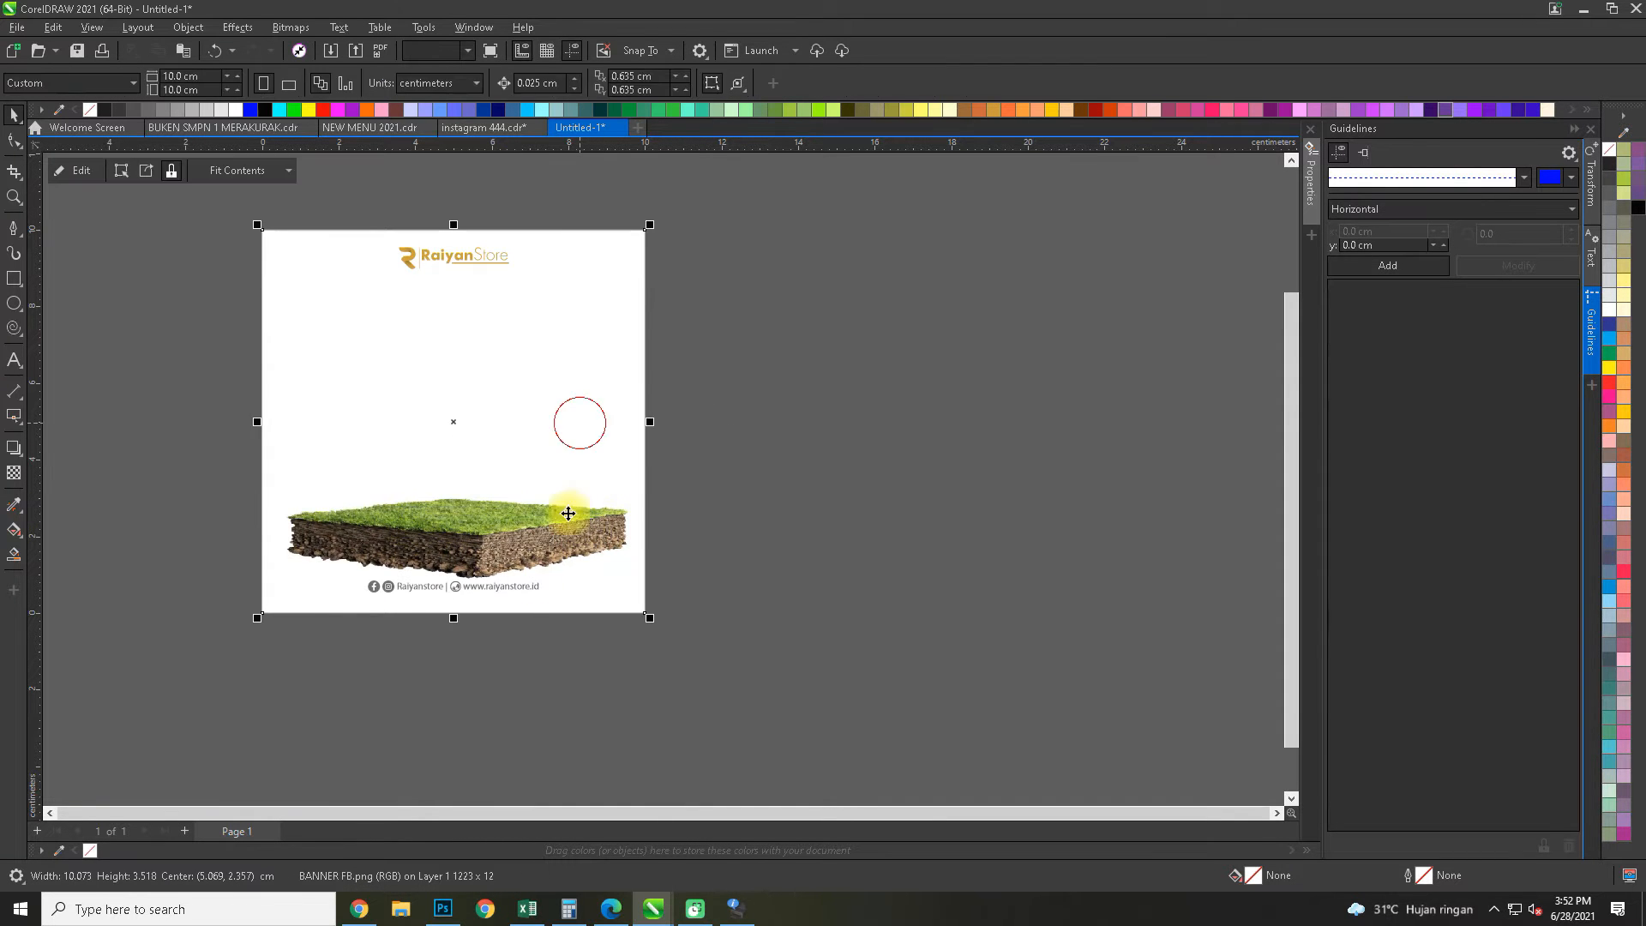
scroll(527, 580, up, 2)
key(Escape)
scroll(532, 591, down, 2)
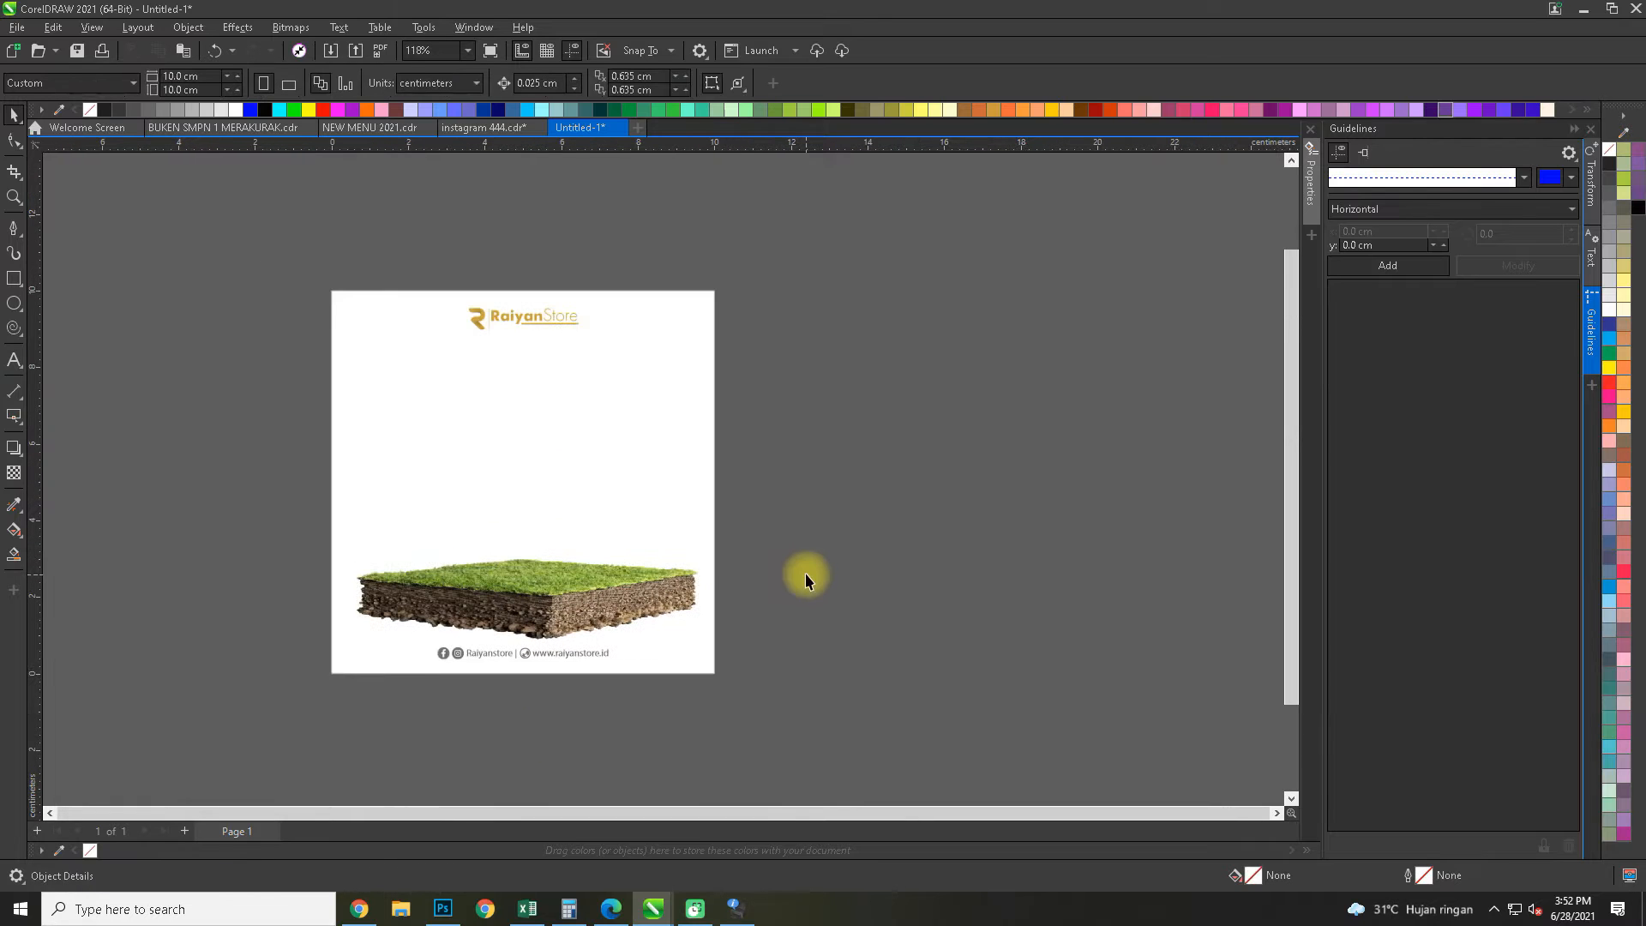
Import the bee and wagon PNG from folder 26 at about 9.76 cm wide and place it on the grass block
key(ctrl+i)
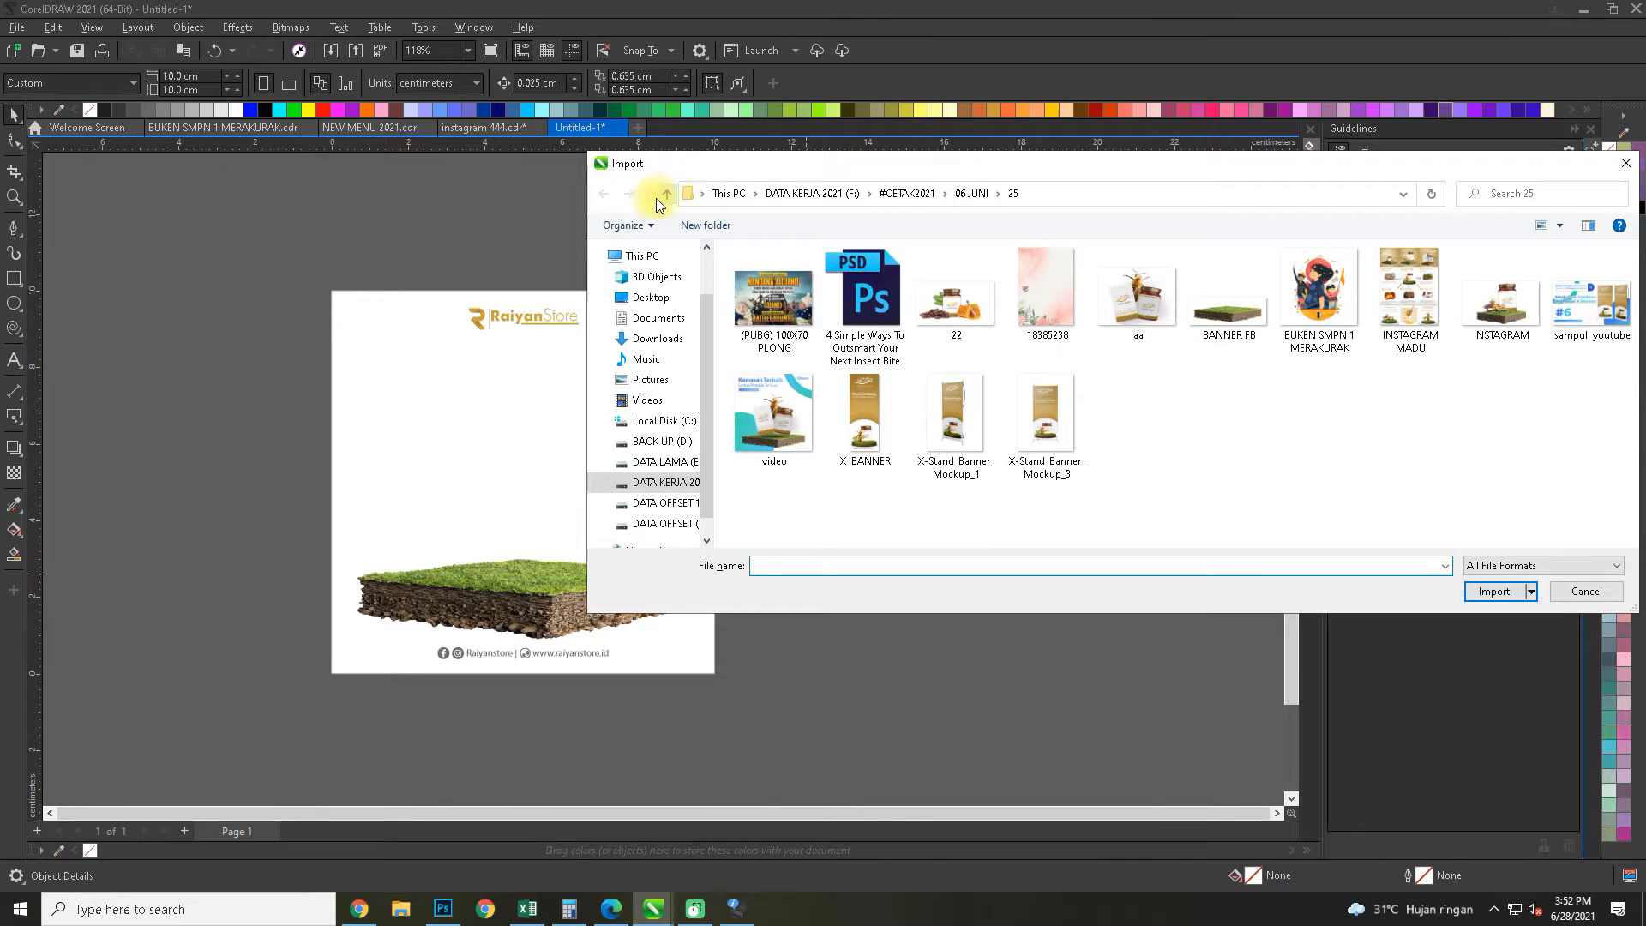
click(660, 197)
double_click(1325, 484)
click(1607, 324)
click(1493, 591)
drag(437, 321, 883, 612)
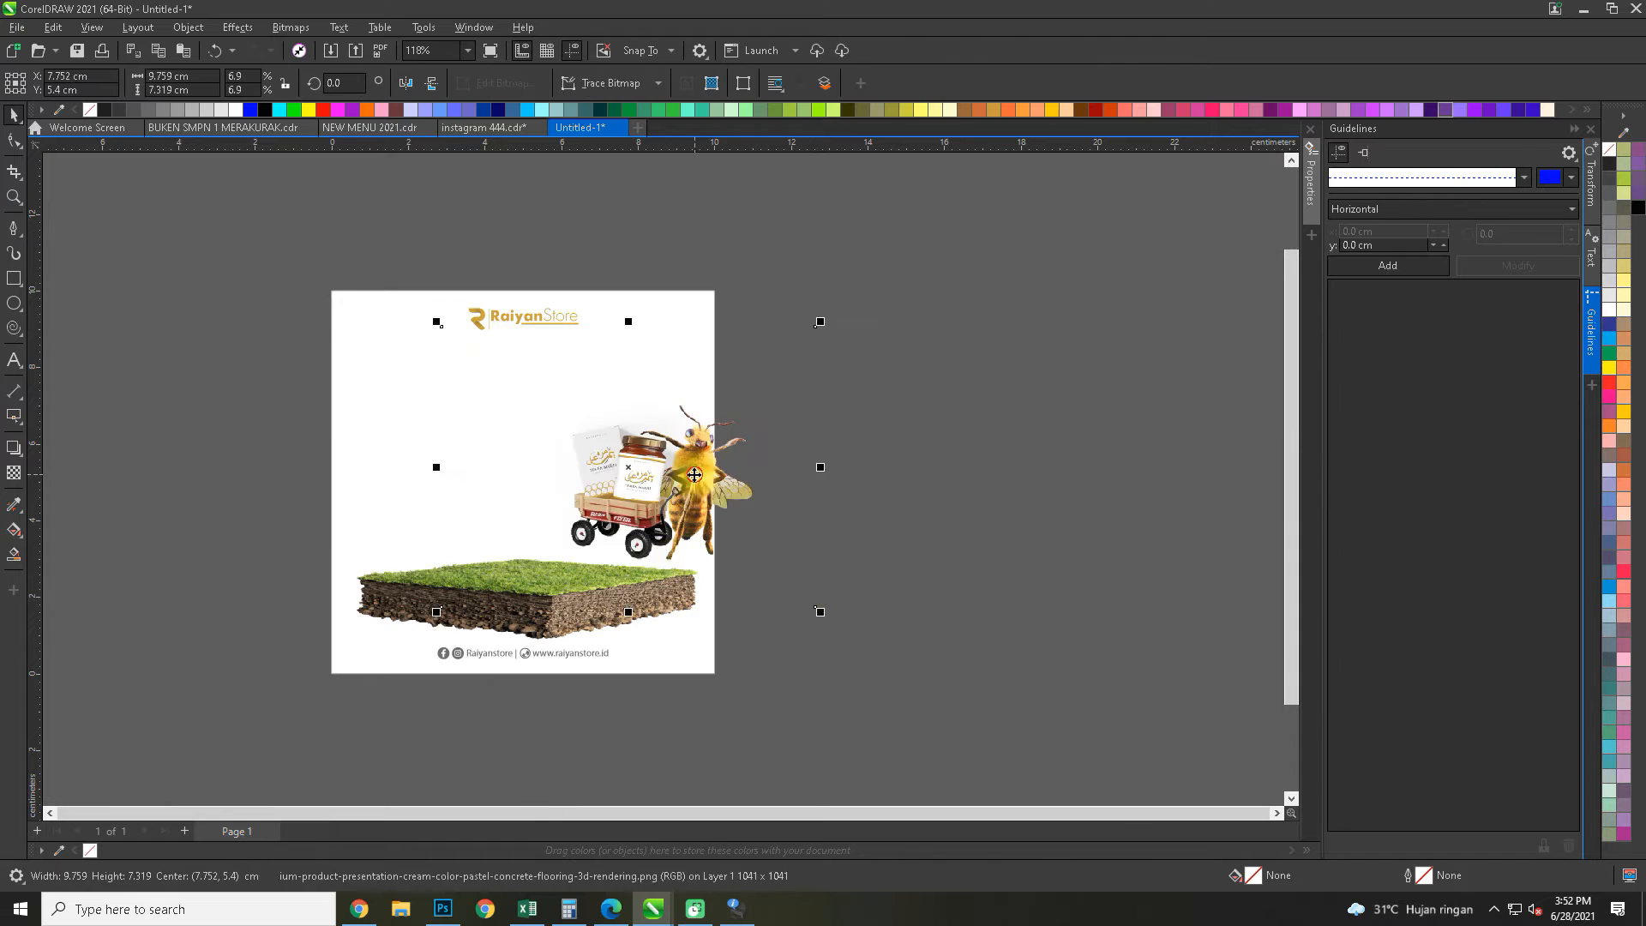
drag(694, 475, 590, 528)
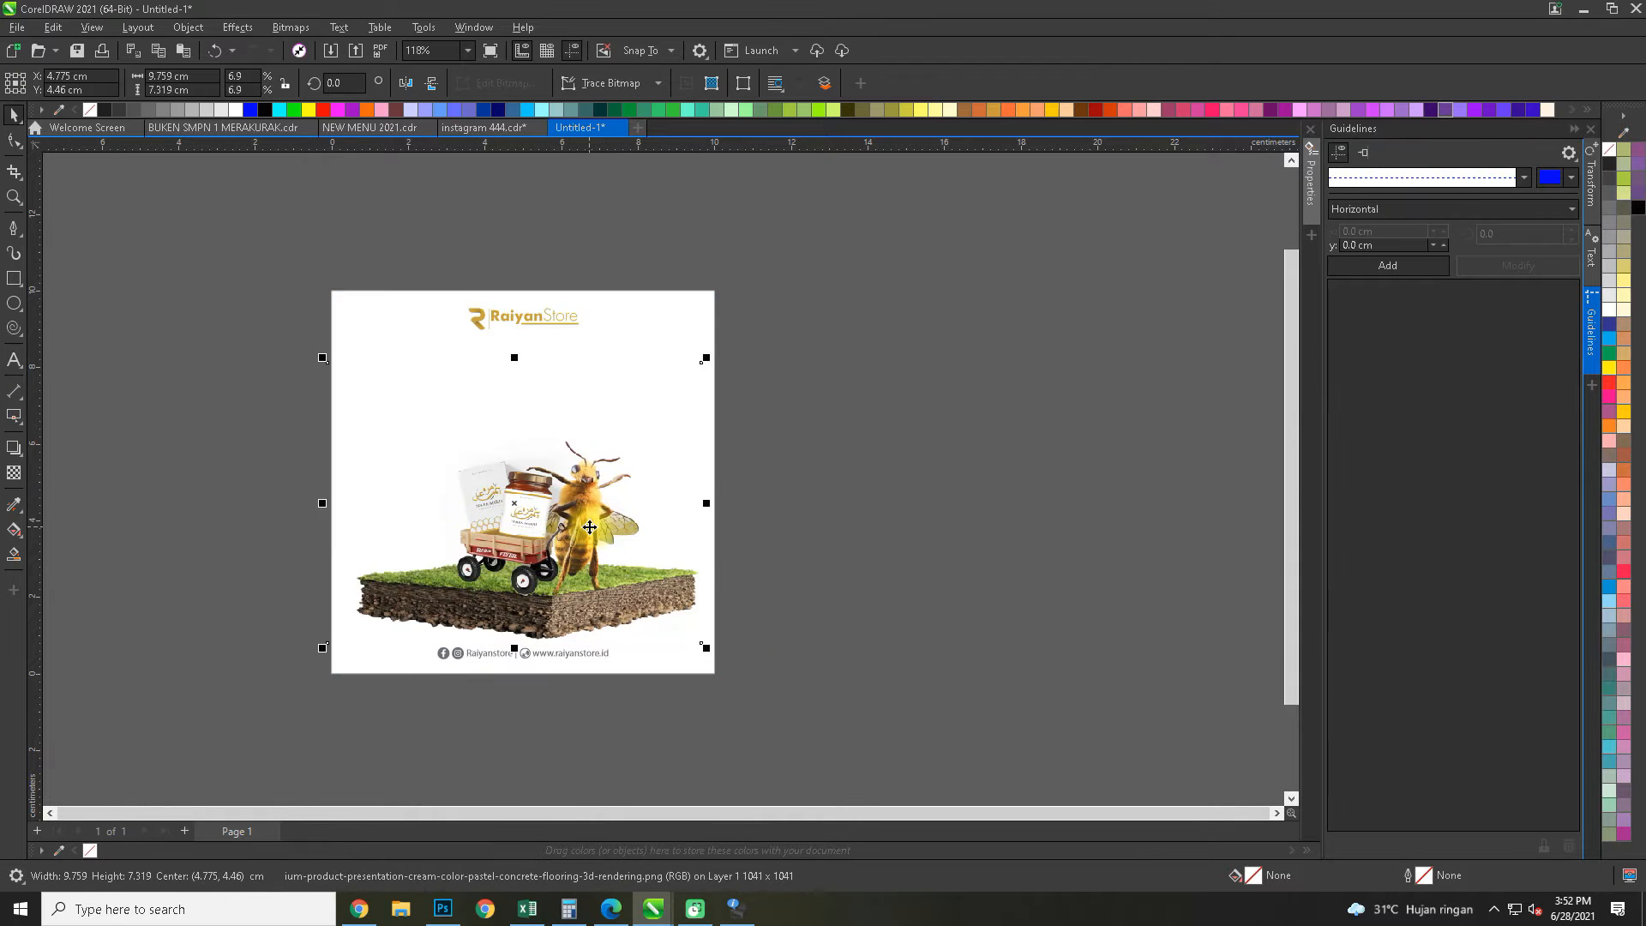
Resize the bee and wagon image to about 10.9 cm wide, rotate it to about 357.7° and seat it on the grass
scroll(735, 434, up, 1)
drag(735, 342, 795, 309)
drag(555, 567, 739, 488)
drag(915, 470, 912, 477)
mouse_move(278, 468)
mouse_down()
mouse_move(275, 445)
mouse_move(280, 471)
mouse_up()
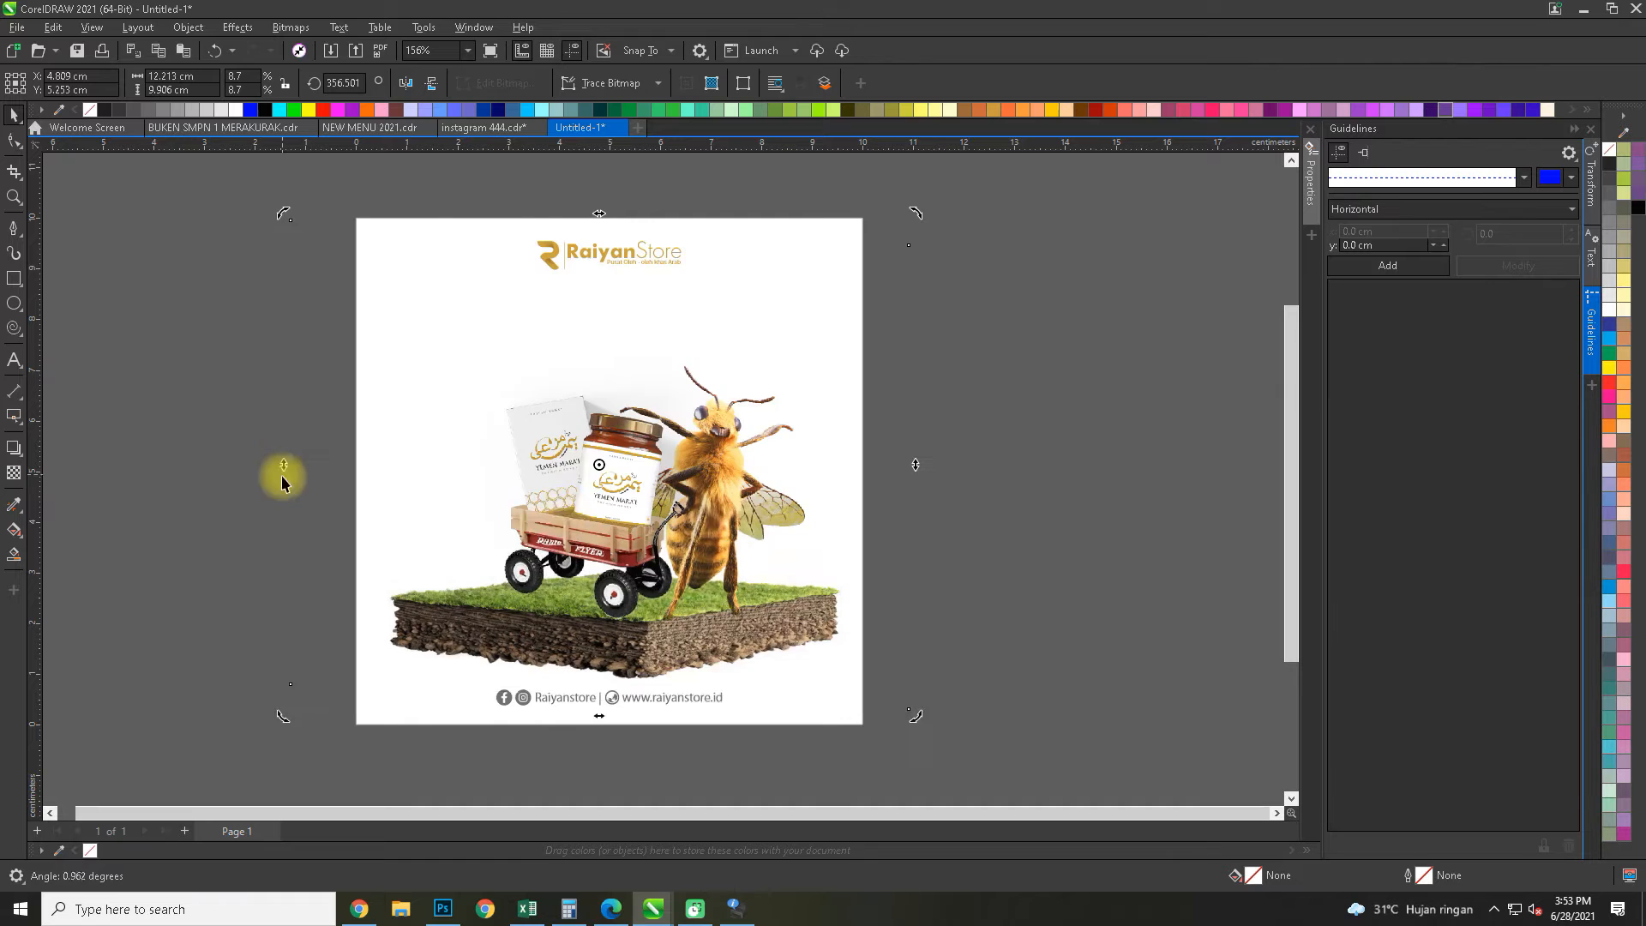
drag(575, 516, 570, 523)
drag(912, 220, 877, 248)
drag(659, 554, 658, 567)
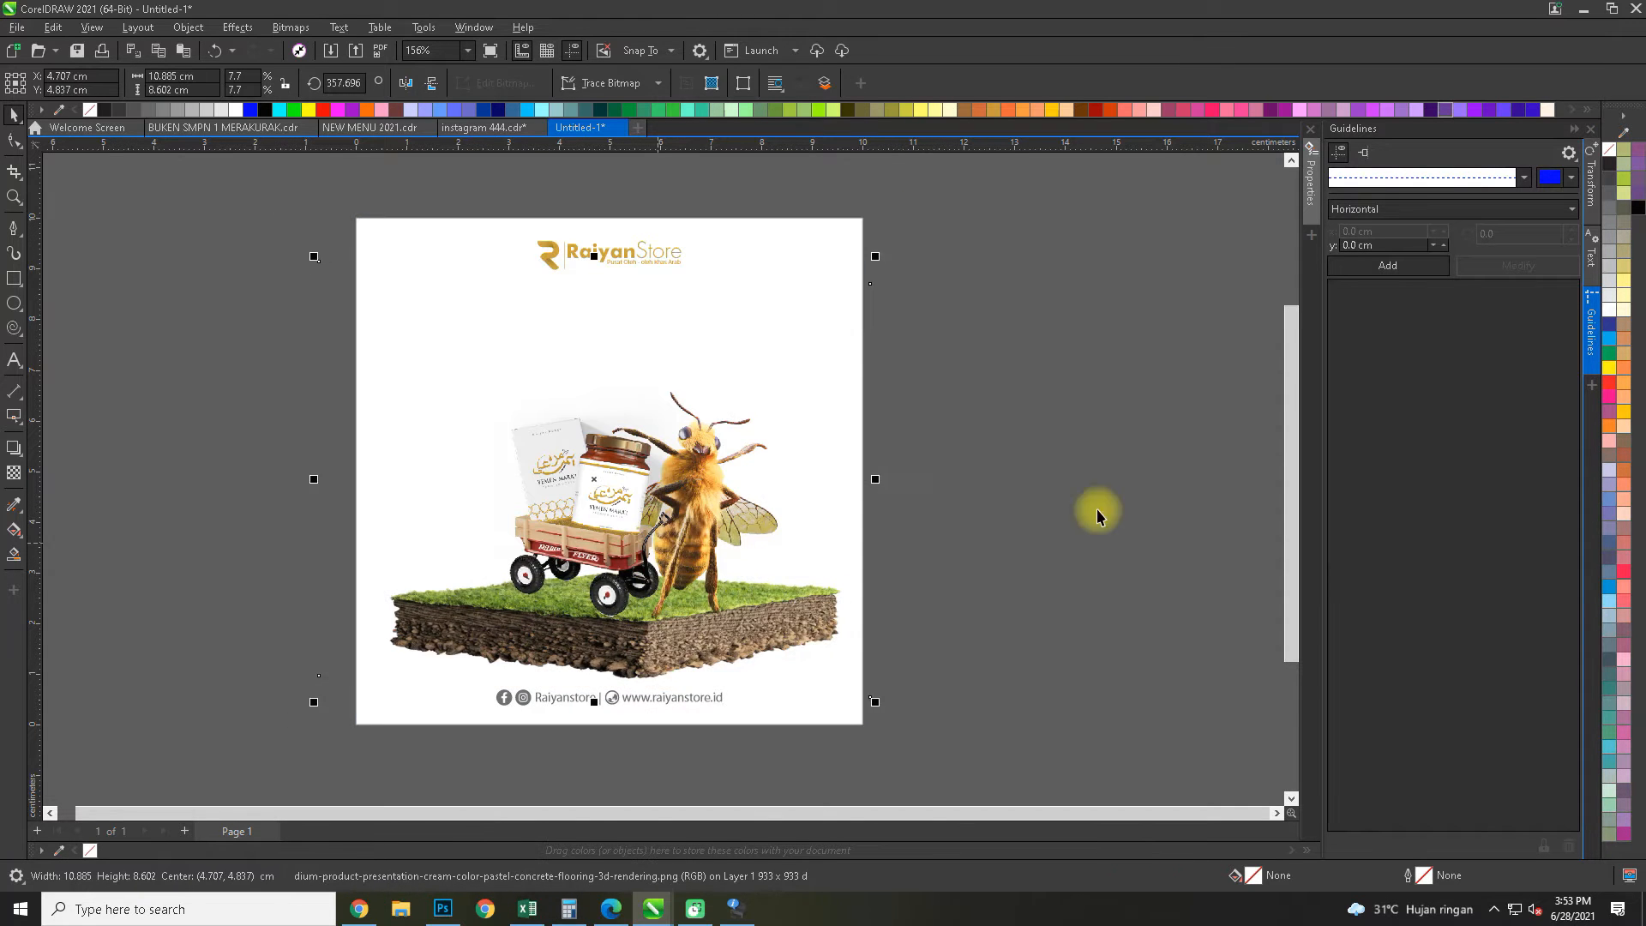
Delete the bee and wagon image and the grass block from the page
click(1099, 514)
scroll(636, 458, down, 5)
scroll(673, 511, up, 6)
click(629, 478)
key(Delete)
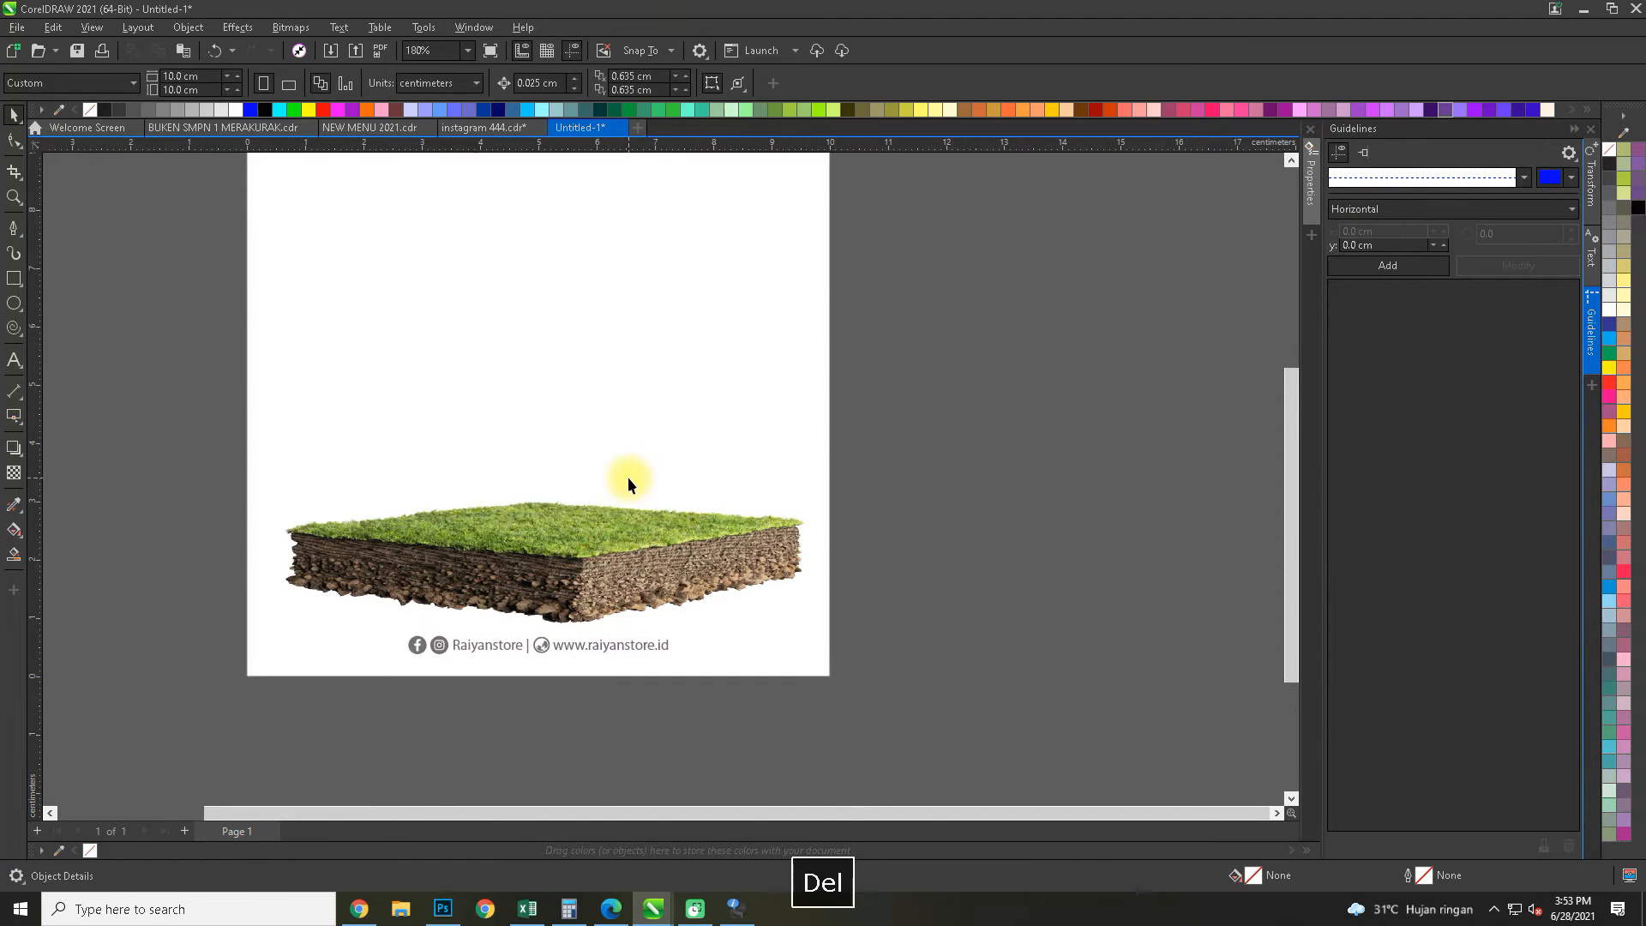
double_click(584, 567)
click(584, 567)
key(Delete)
click(995, 503)
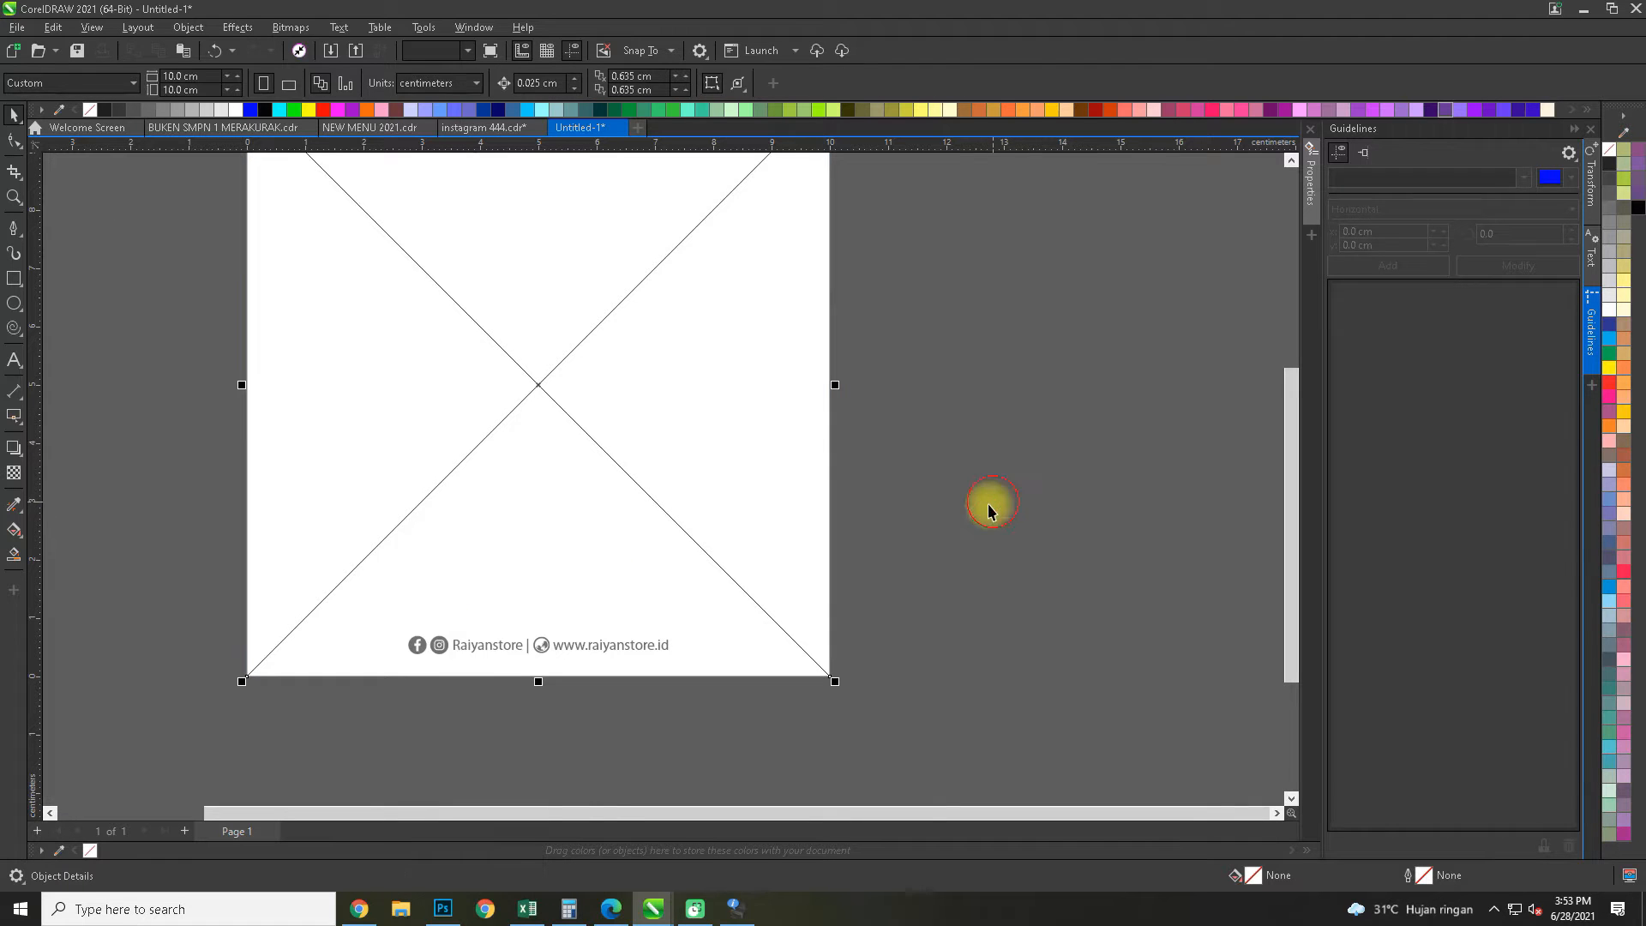
Switch to Photoshop and open INSTAGRAM MADU.psd from folder 23 under 06 JUNI
click(443, 909)
key(space)
scroll(1485, 783, up, 2)
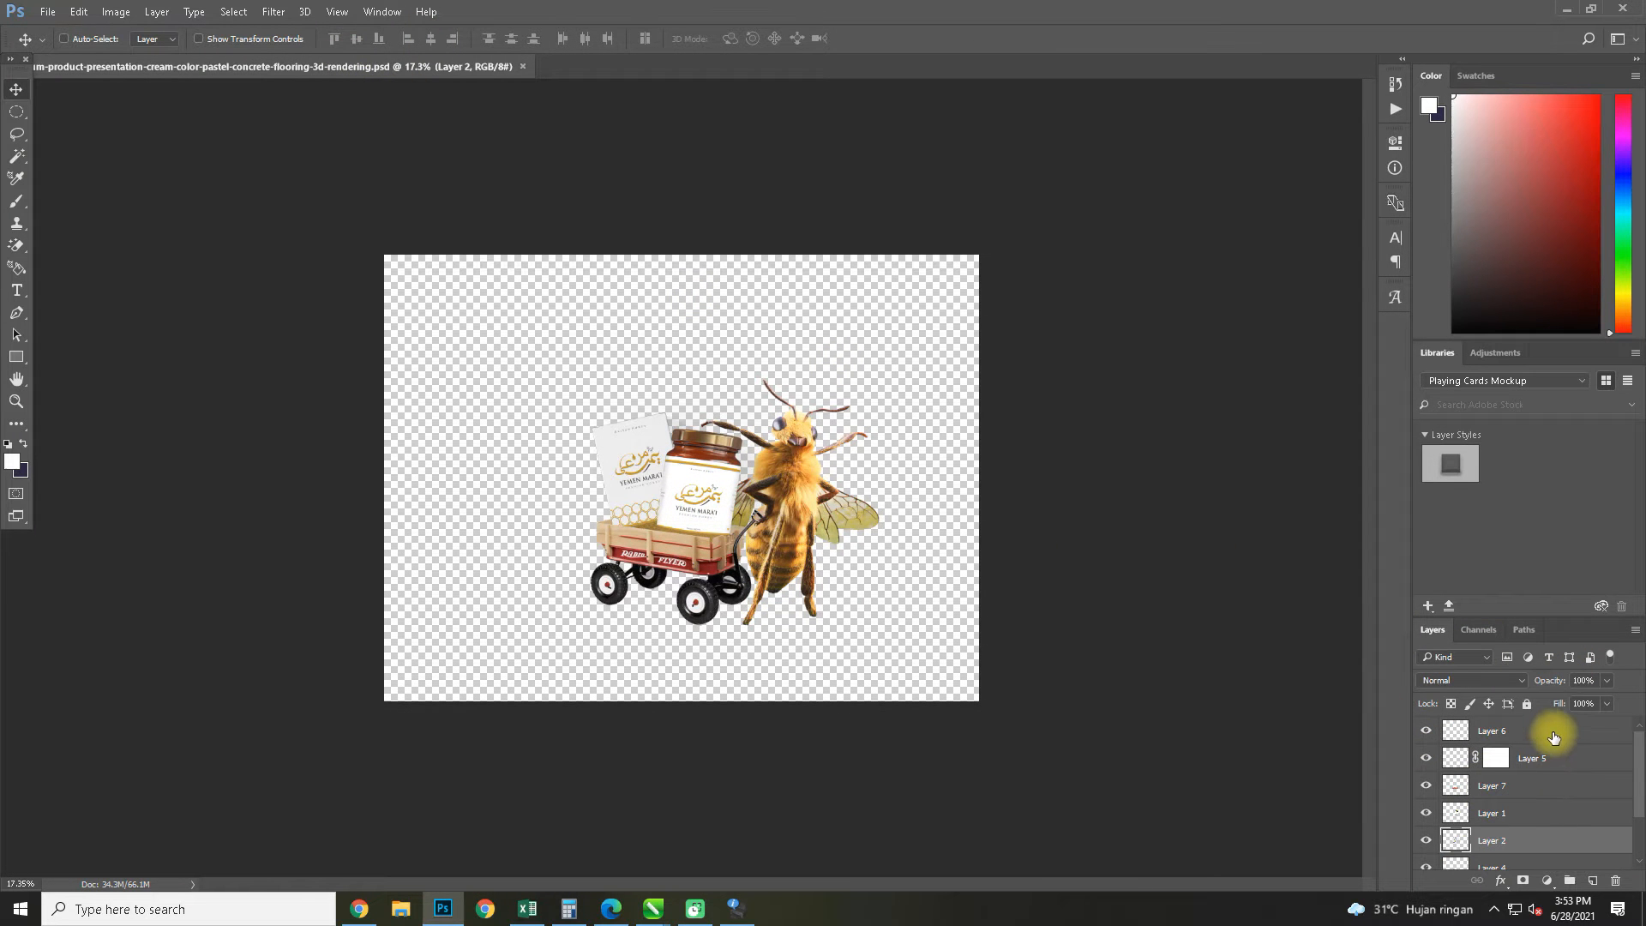
click(47, 11)
click(72, 53)
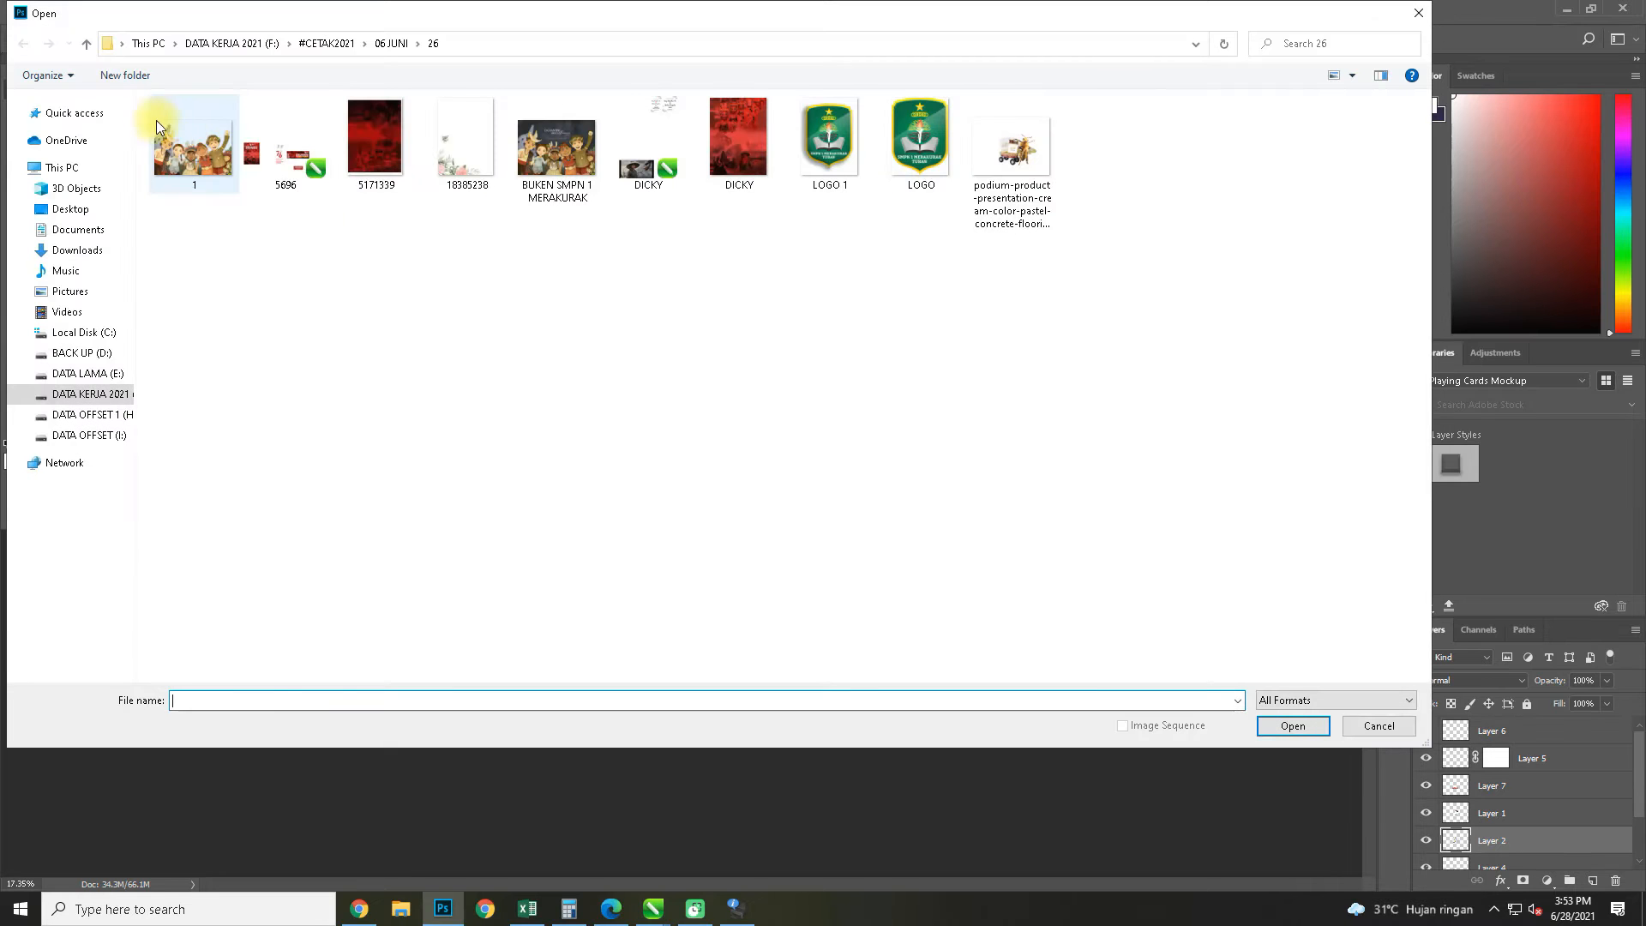
click(86, 43)
double_click(611, 516)
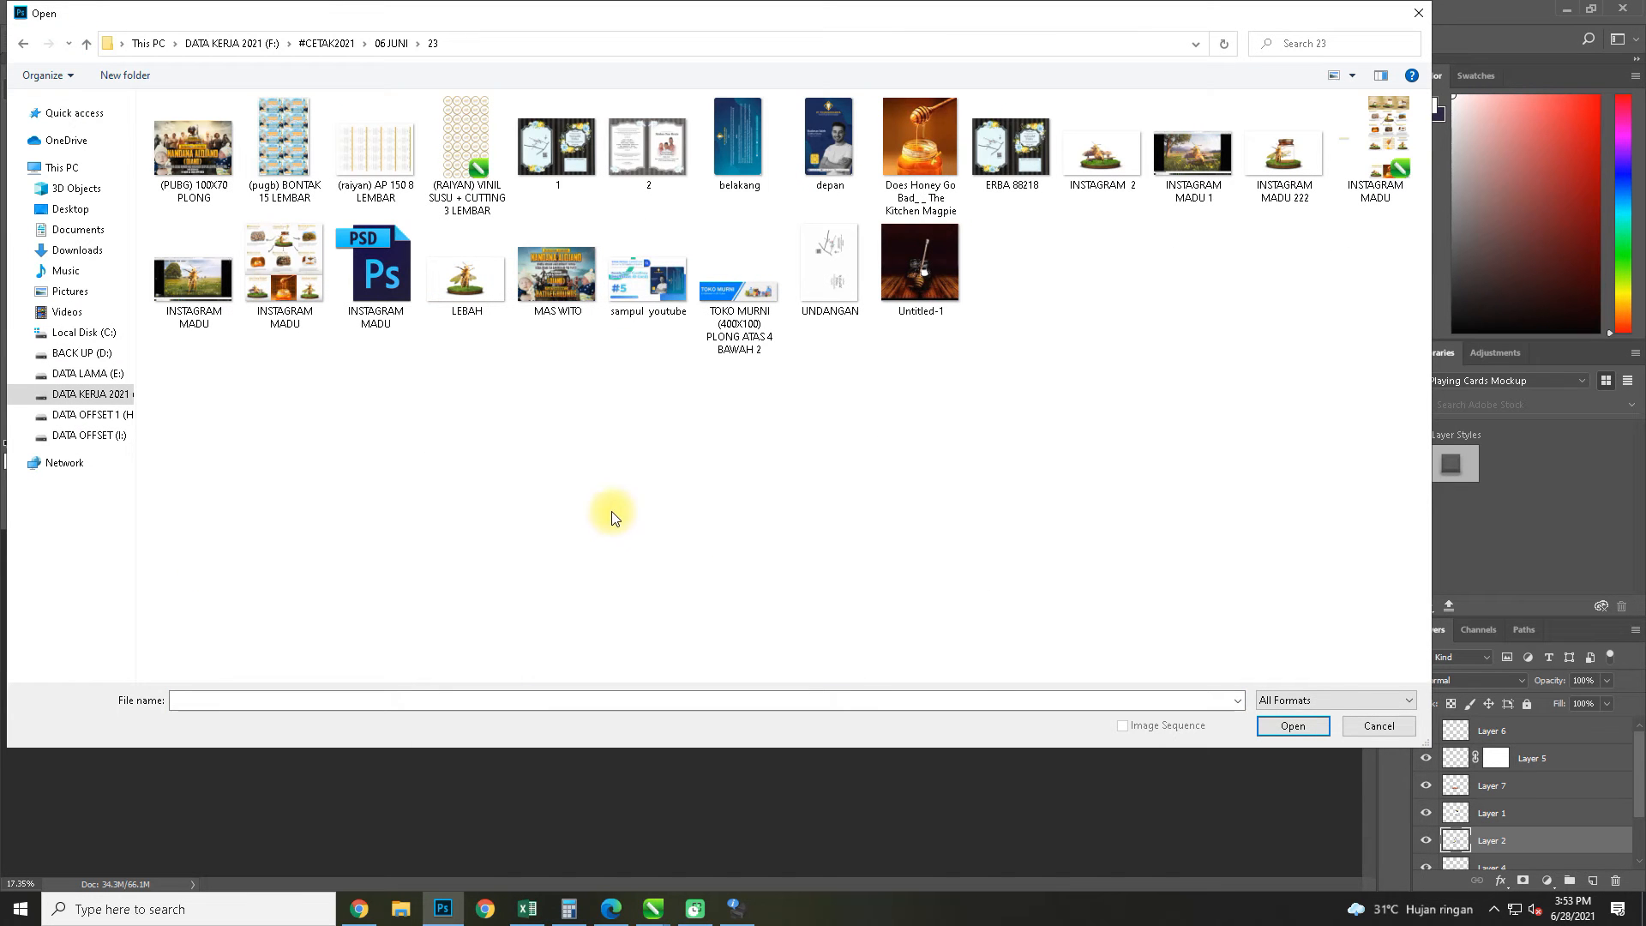
click(395, 285)
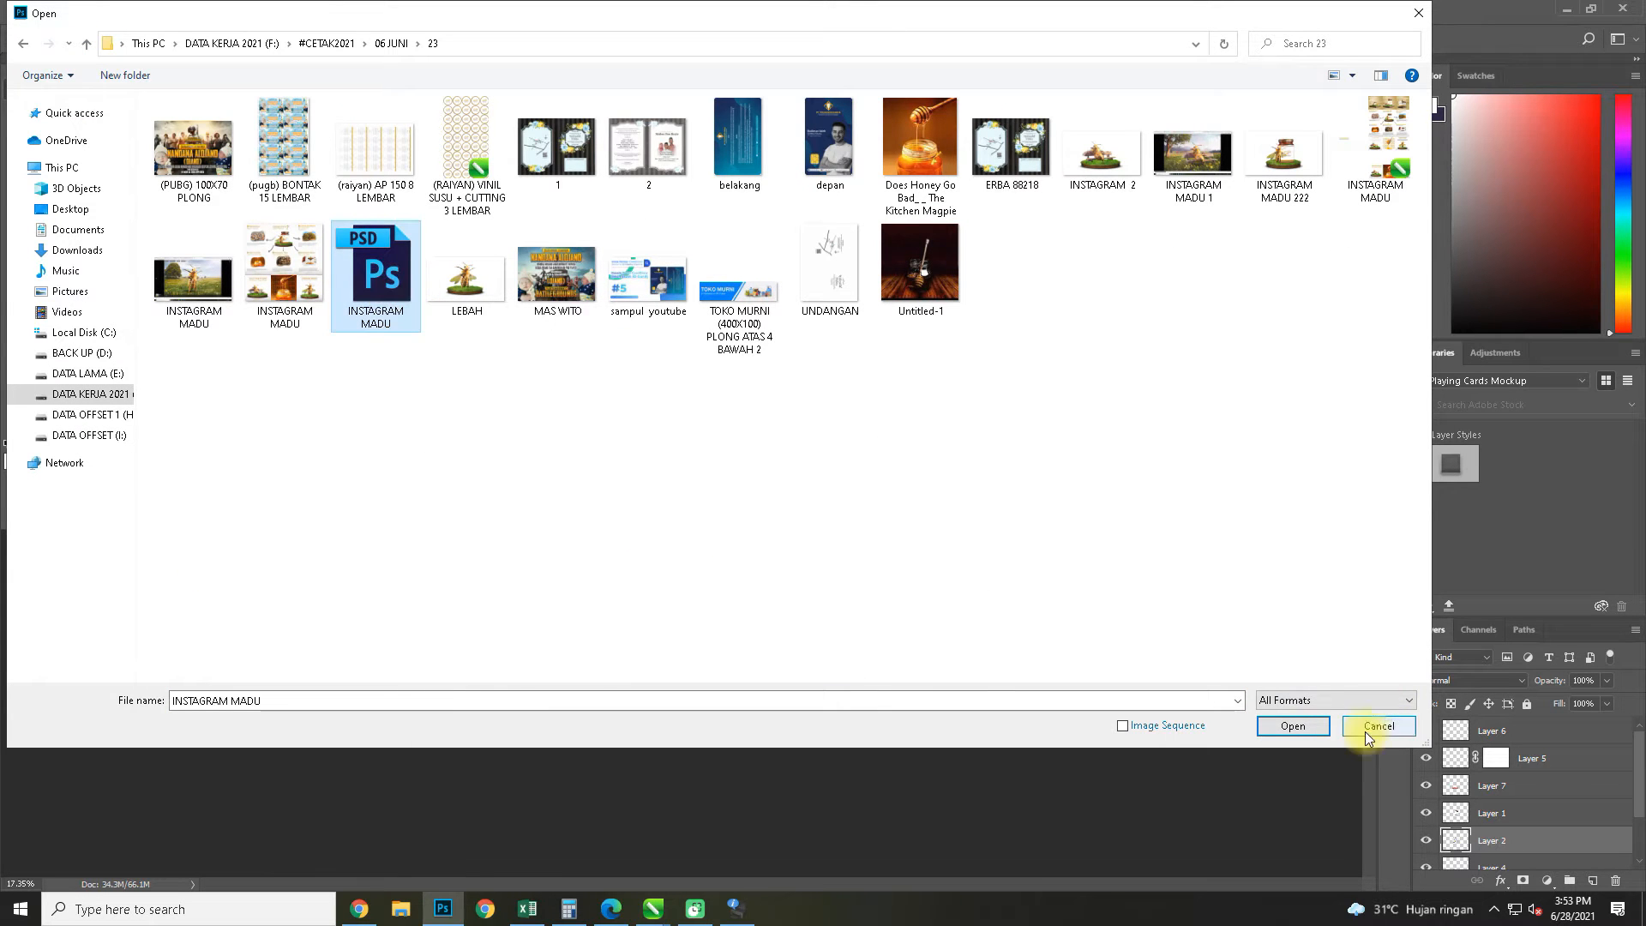
click(1294, 727)
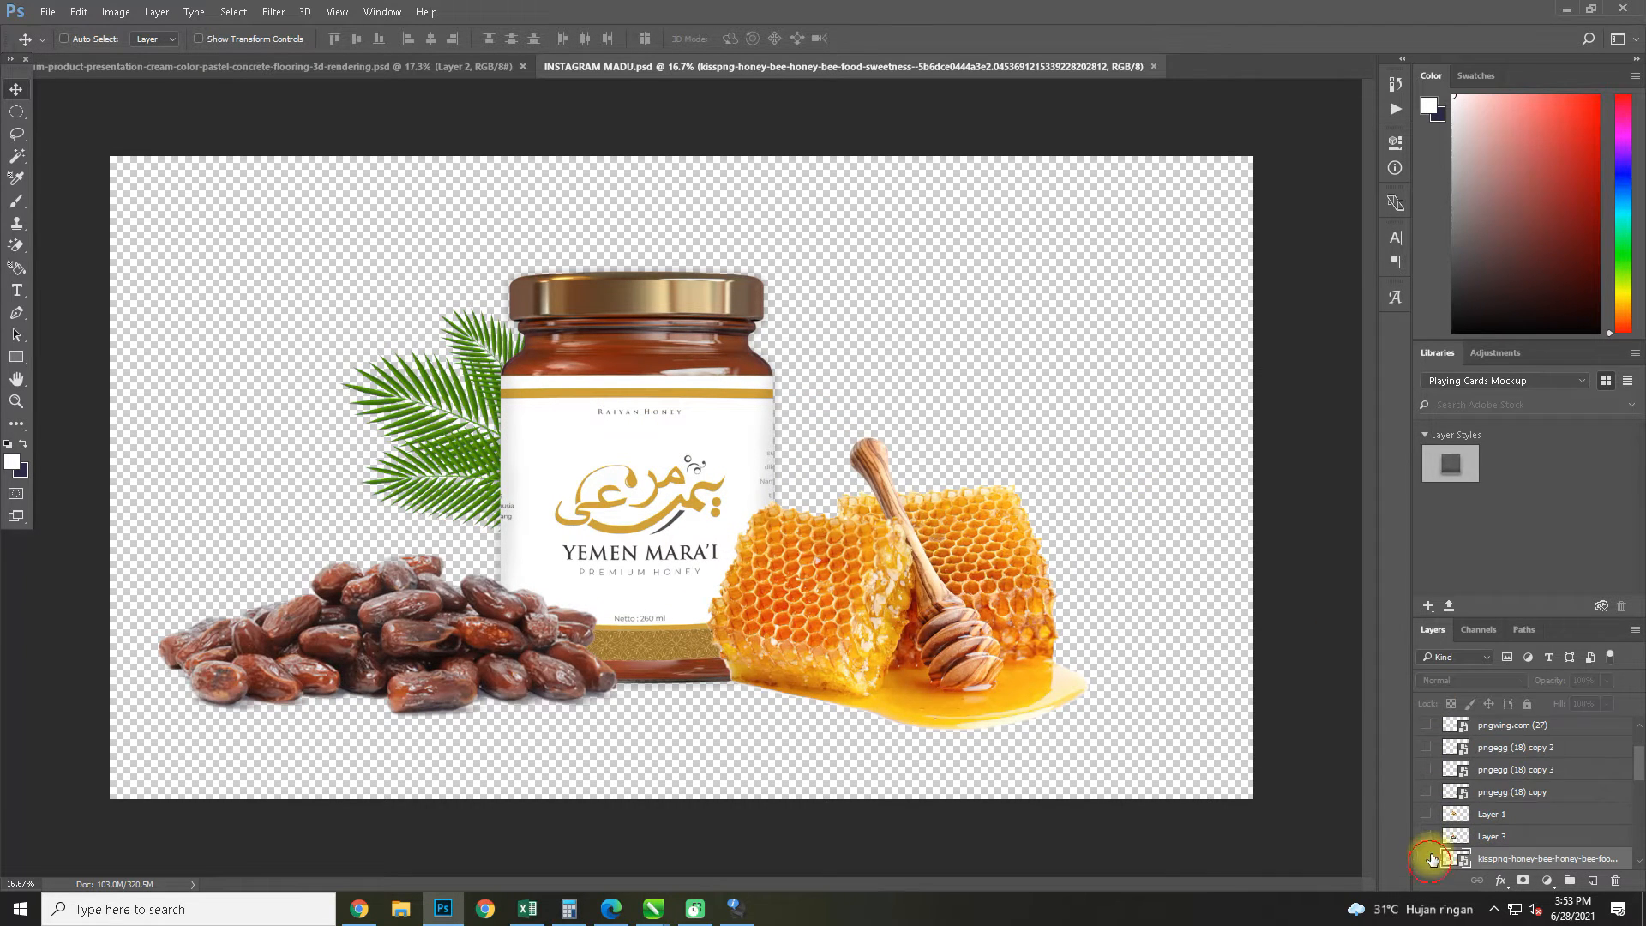
Hide the honeycomb, jar, dates and palm leaf layers and show the round soil ground layer
click(1427, 859)
scroll(1439, 797, down, 3)
click(1427, 782)
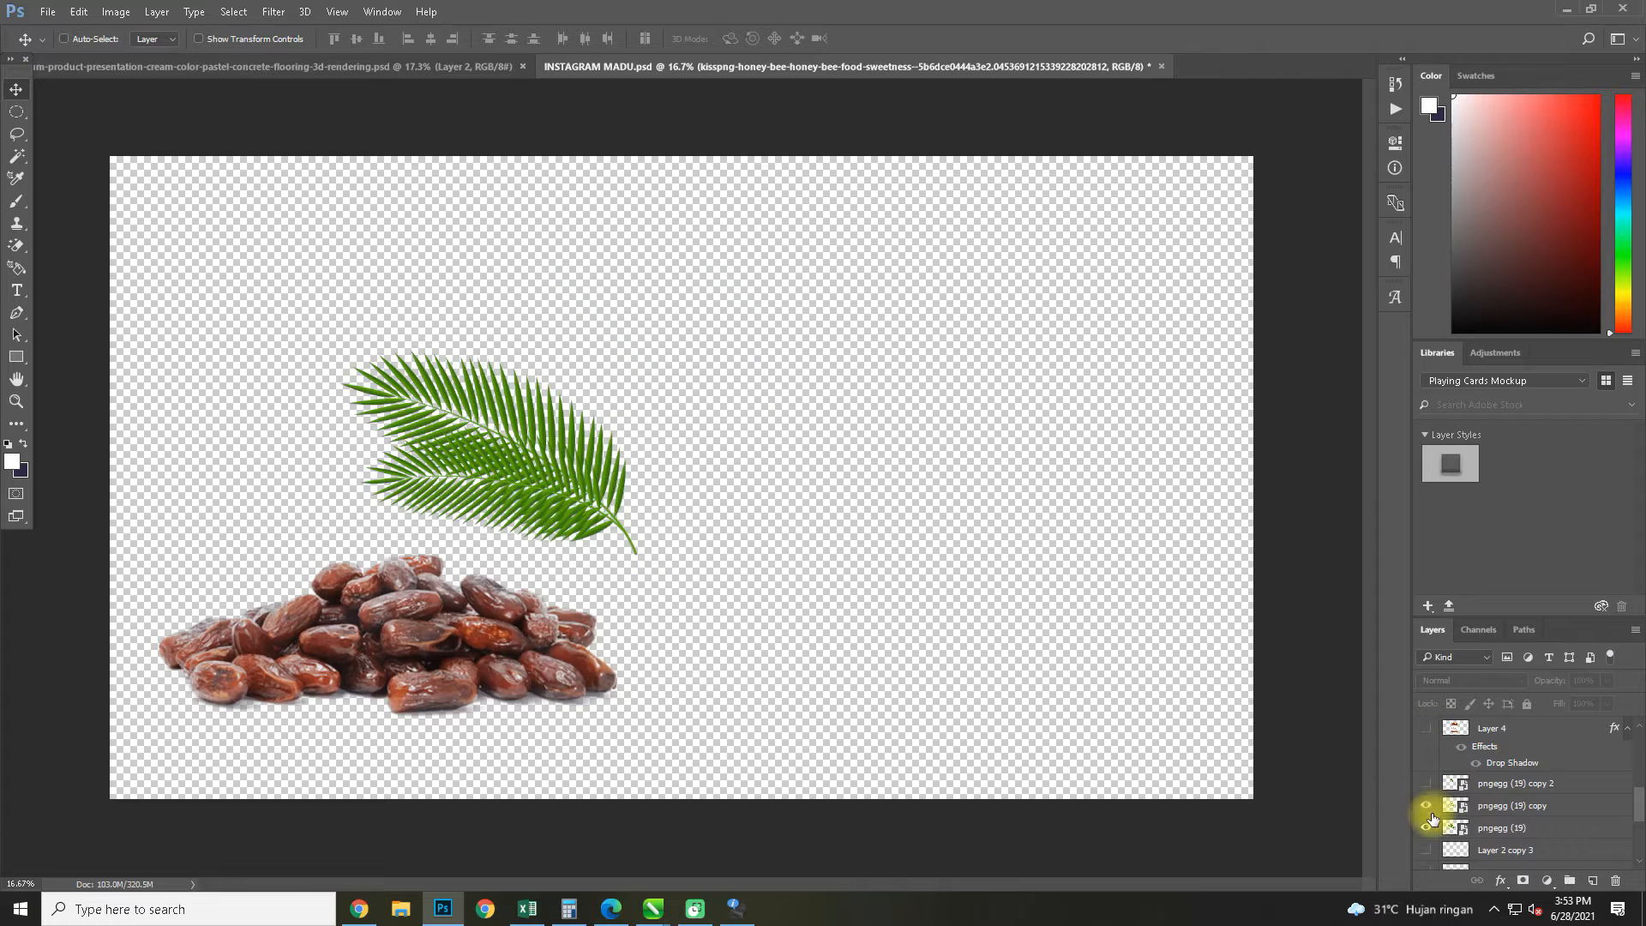
click(1427, 827)
scroll(1440, 826, down, 5)
click(1426, 836)
scroll(1427, 836, up, 5)
click(1427, 738)
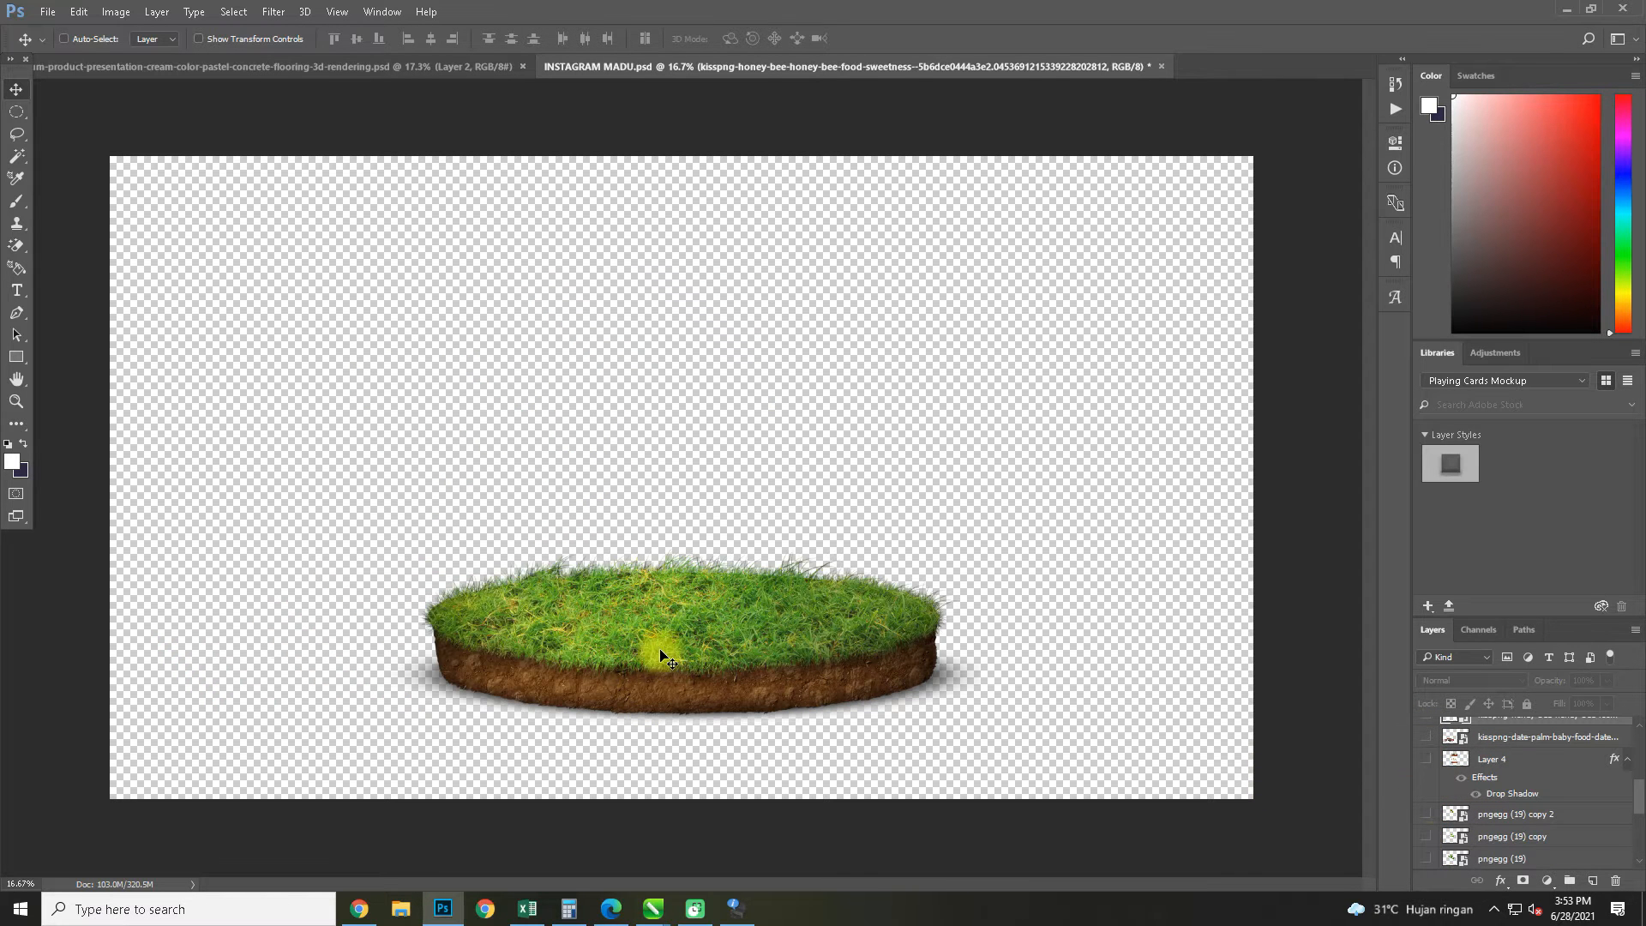
Copy the 3d round soil ground layer from INSTAGRAM MADU.psd into the bee and wagon document
key(ctrl+t)
scroll(1502, 788, down, 1)
scroll(1502, 788, down, 4)
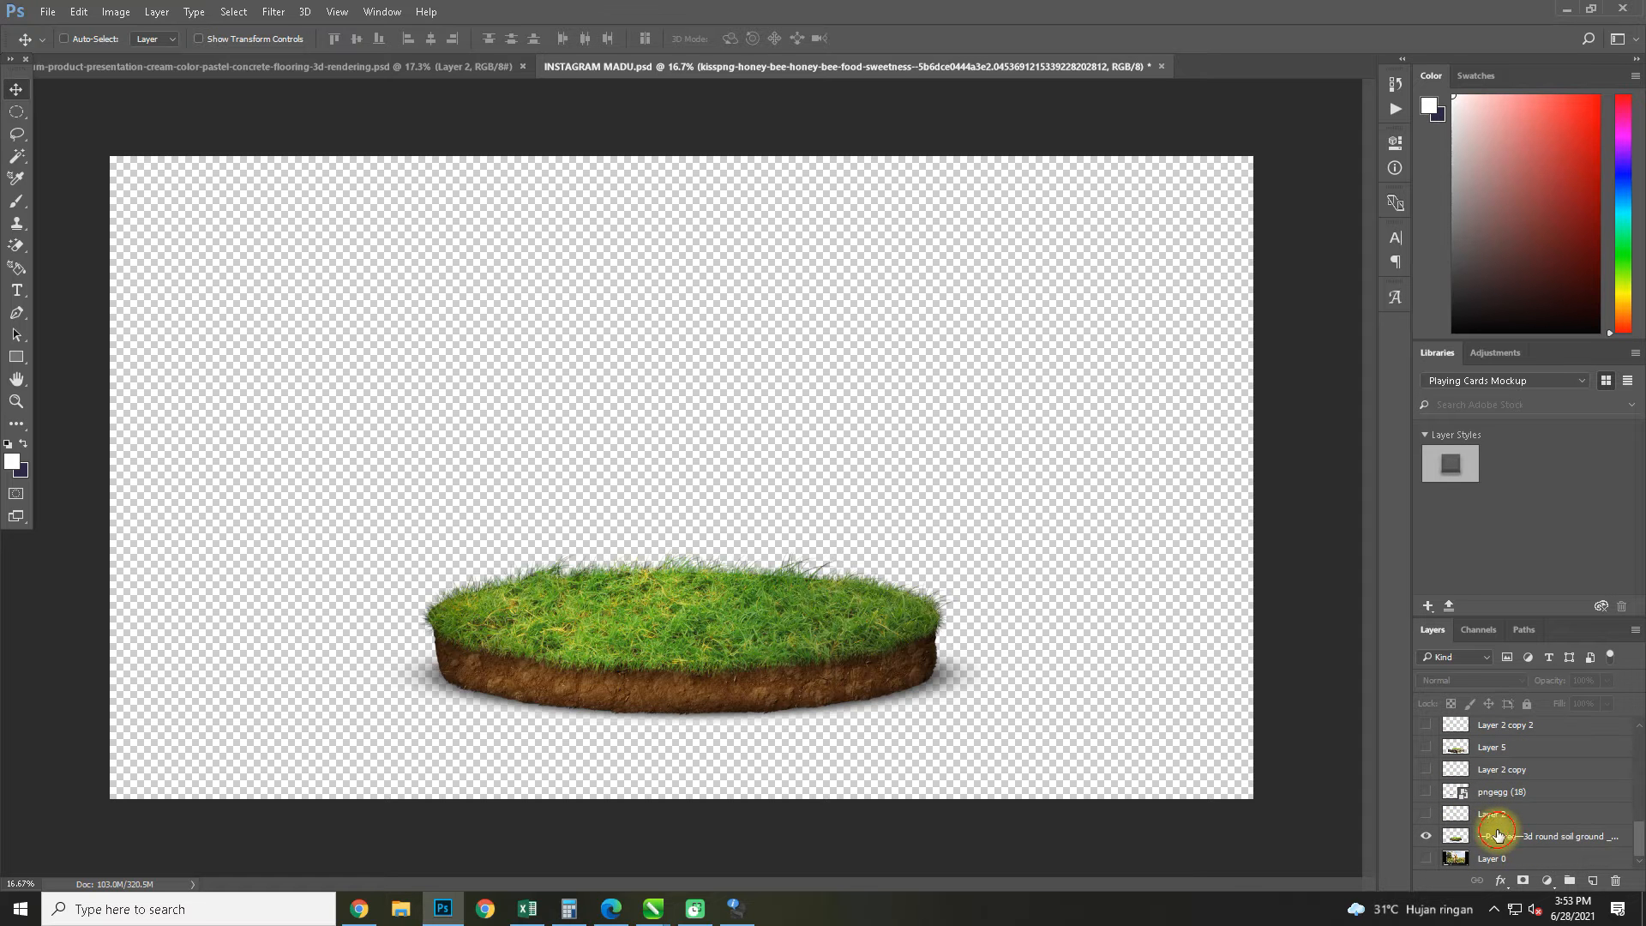
click(1498, 835)
drag(739, 593, 594, 621)
Scale the round grass ground down slightly and move its layer beneath Layer 3, directly above Background
key(ctrl+t)
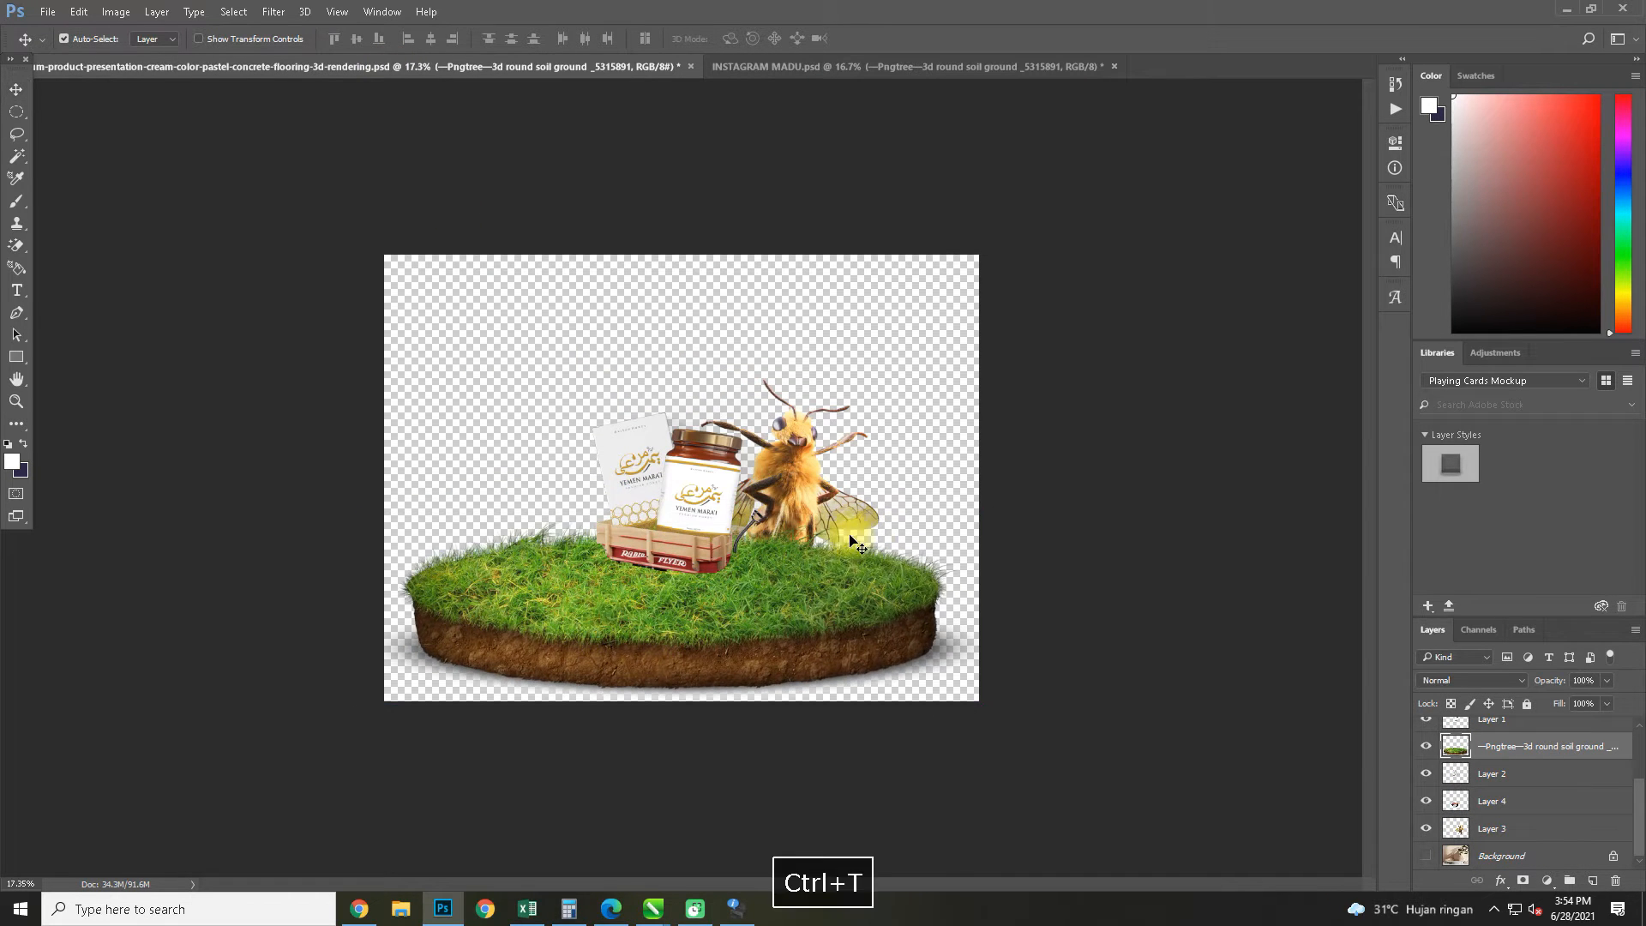
drag(985, 507, 887, 639)
key(Return)
drag(1494, 780, 1517, 836)
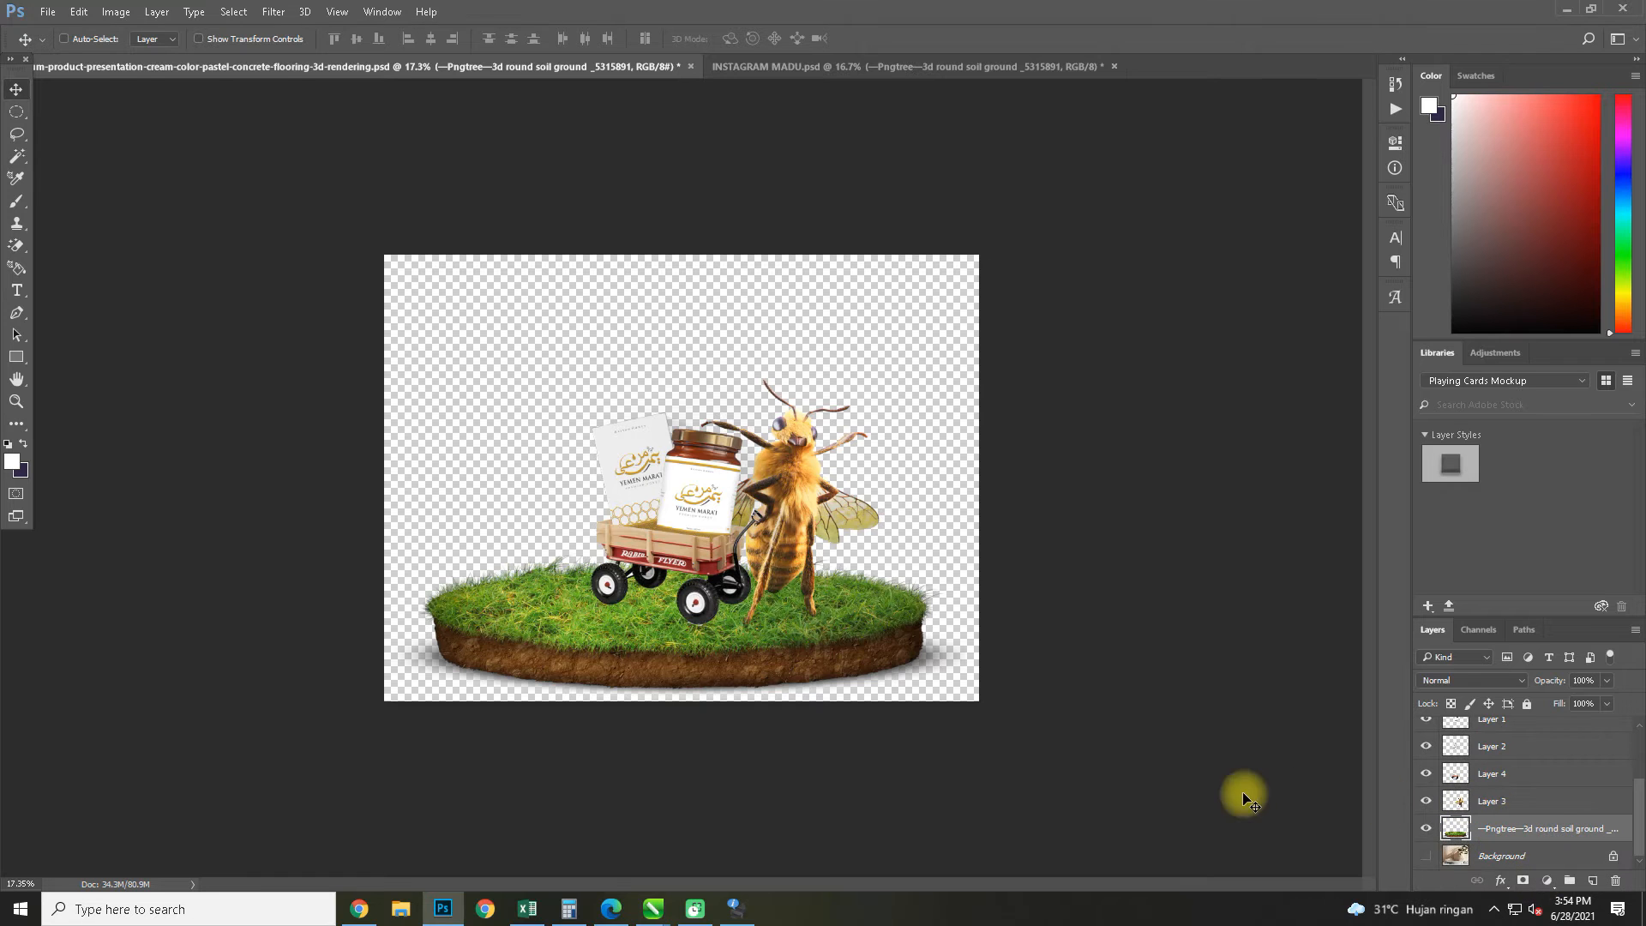
Select Layer 3 through Layer 6, center the bee and wagon on the grass, and merge these layers into one
click(1509, 804)
scroll(1509, 805, up, 3)
shift+click(1511, 735)
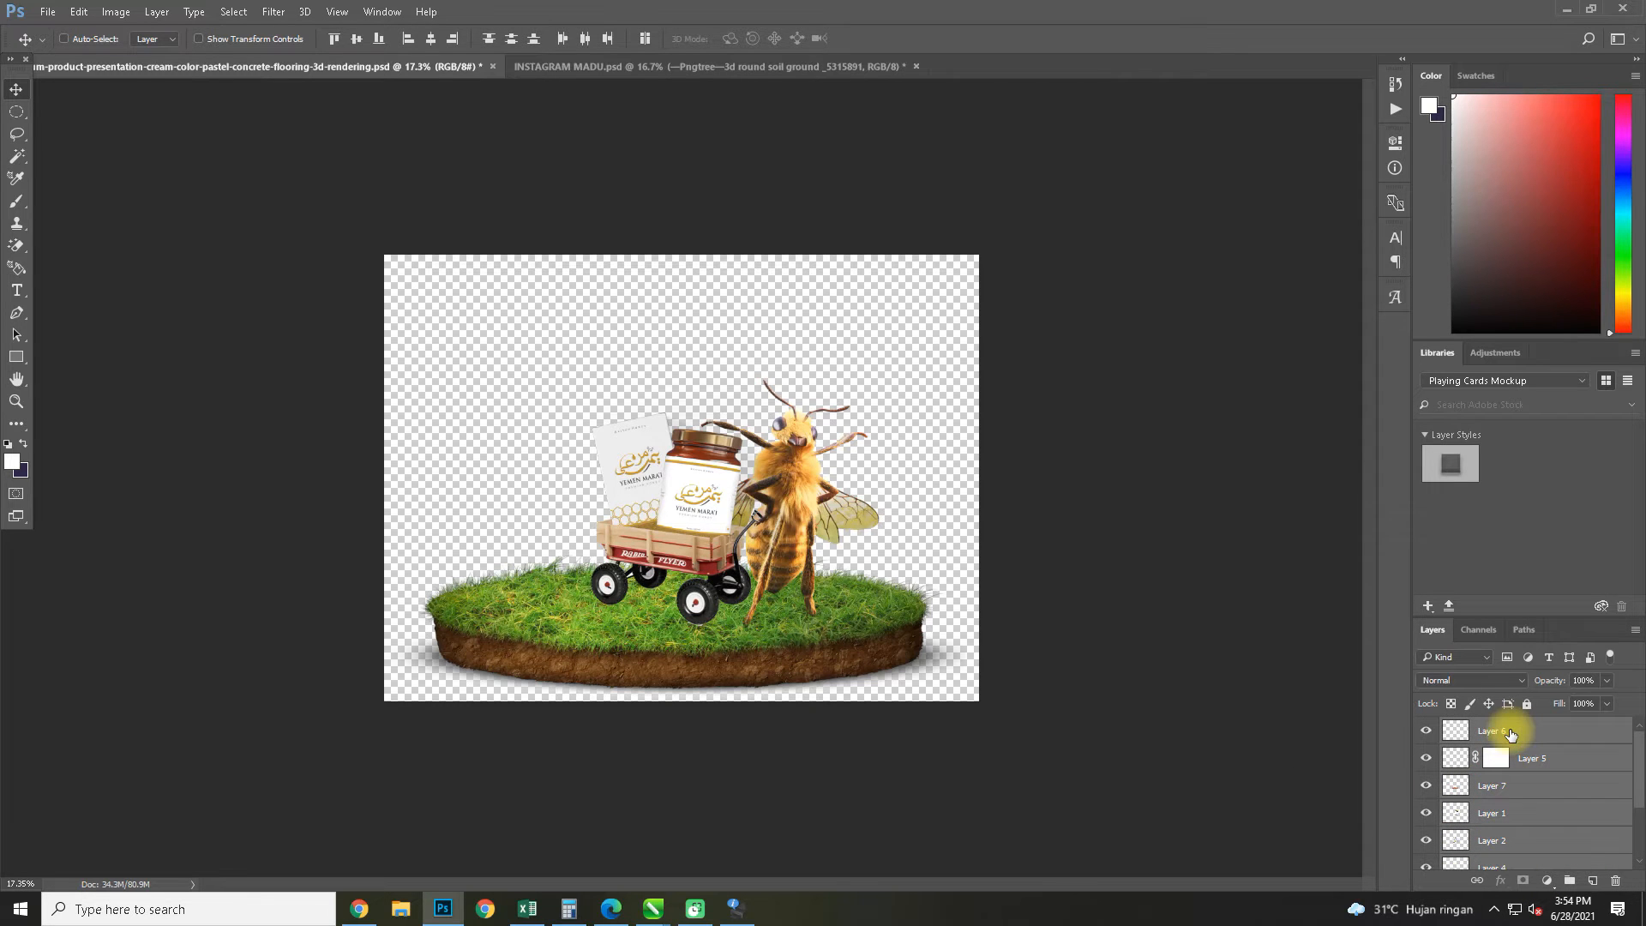
key(ctrl+t)
drag(784, 566, 743, 574)
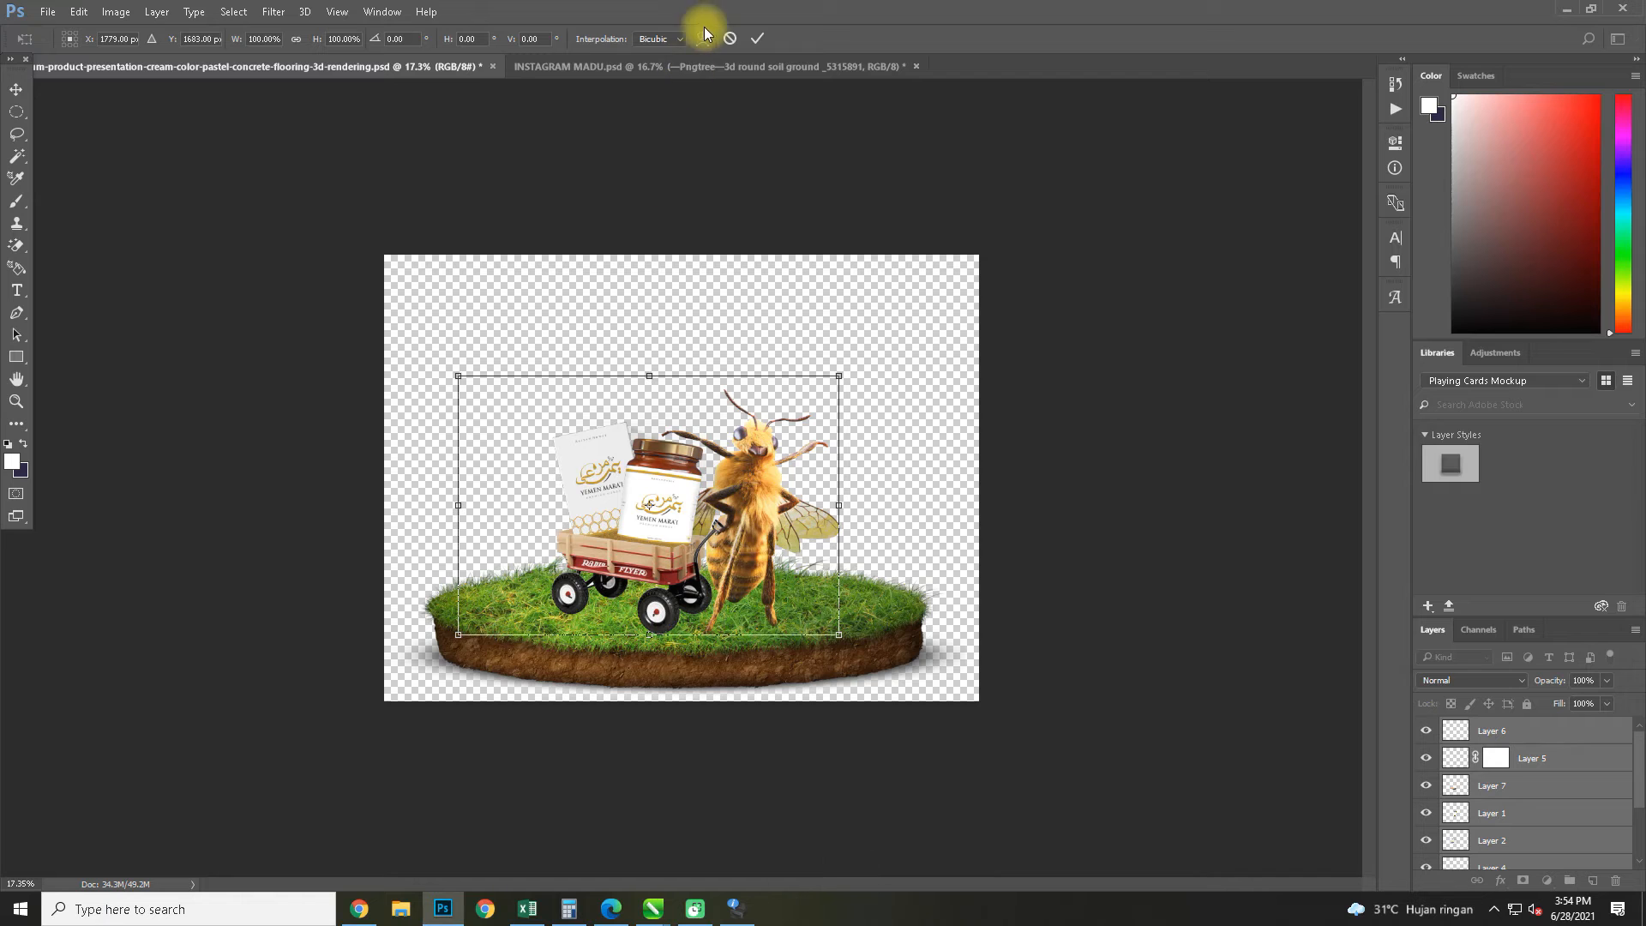
key(ctrl+r)
click(16, 89)
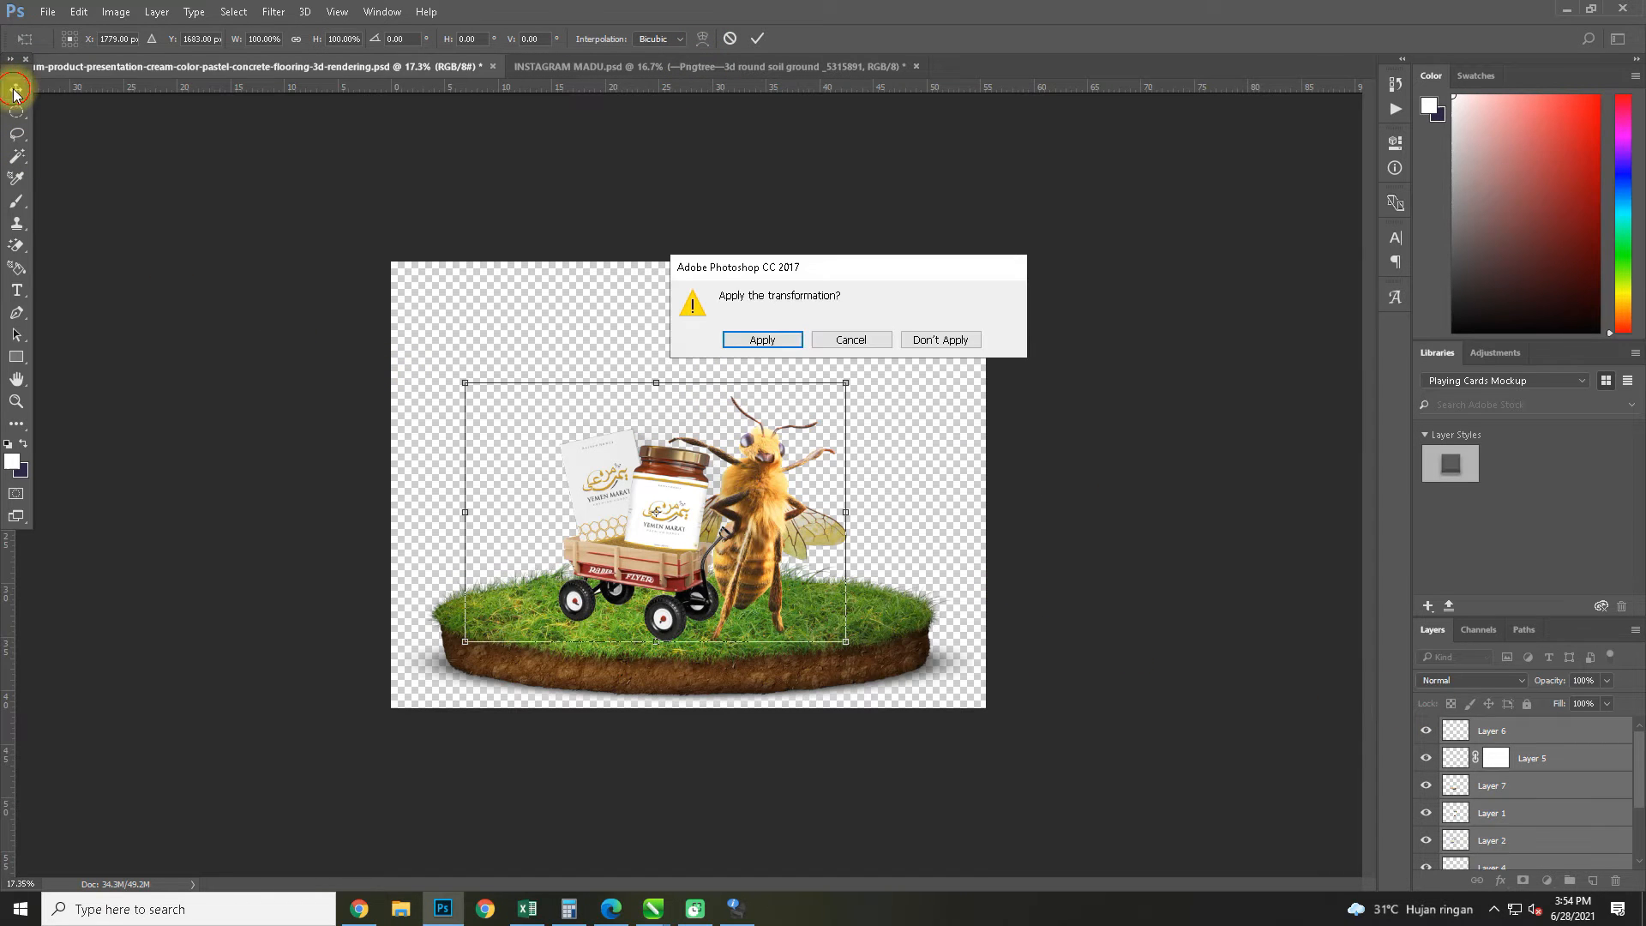
click(772, 344)
mouse_move(746, 554)
mouse_down()
mouse_move(746, 537)
mouse_move(757, 548)
mouse_up()
key(ctrl+e)
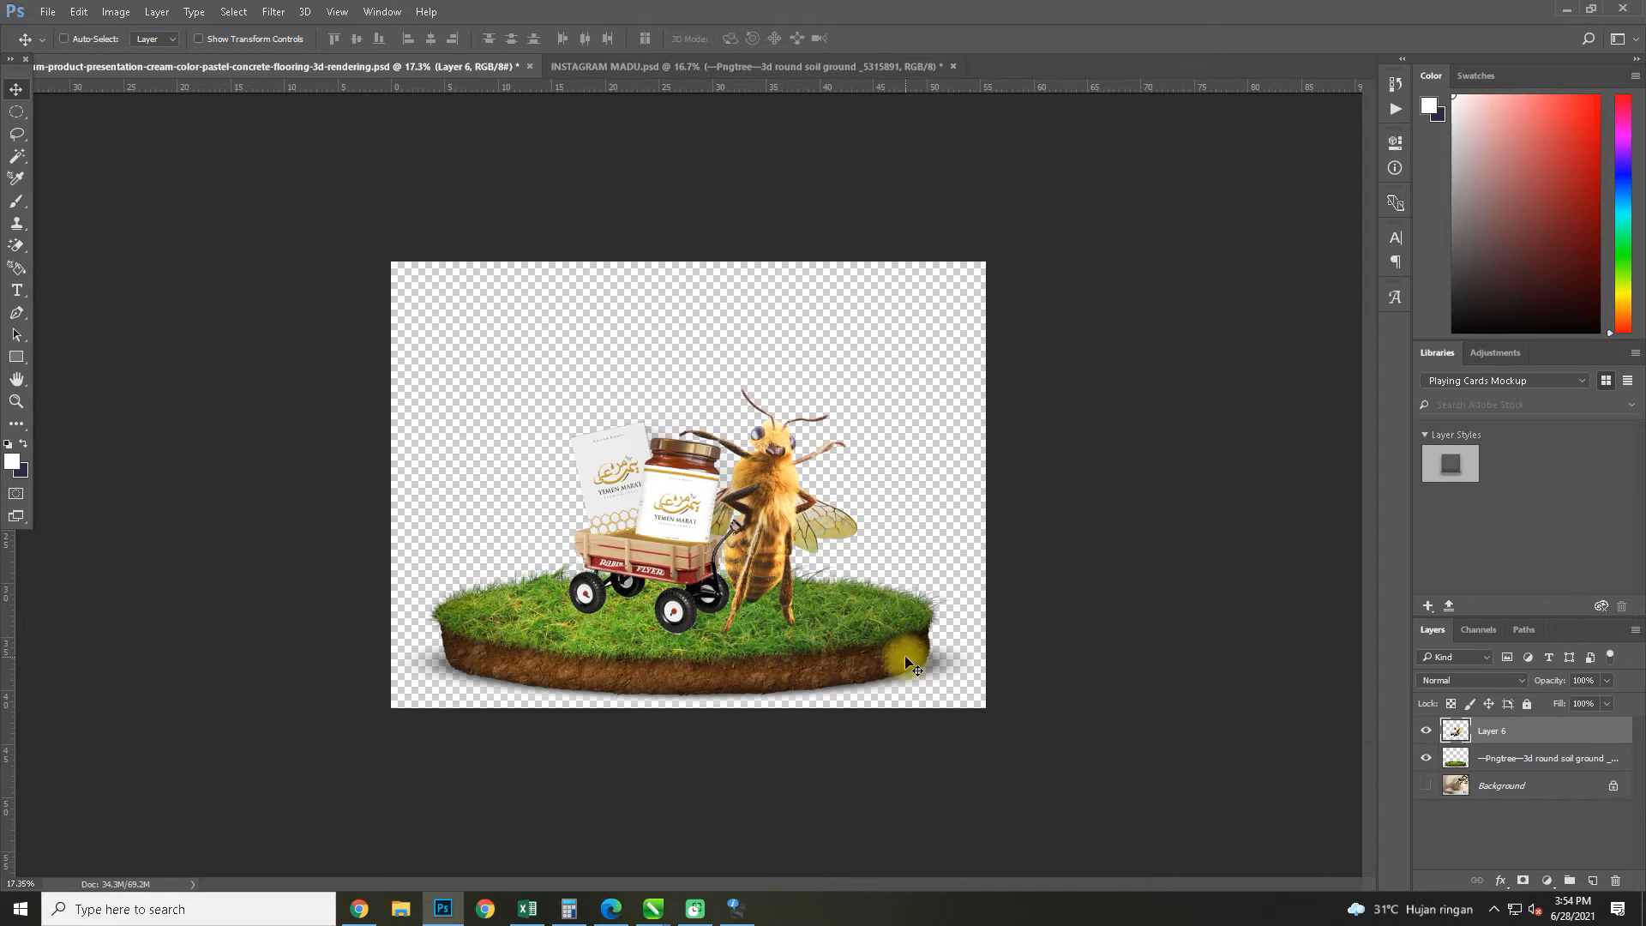
Warp the merged bee and wagon layer, lifting its lower-left edge and reshaping the area around the jar and box
key(ctrl+t)
click(702, 38)
scroll(604, 597, up, 3)
drag(469, 676, 469, 660)
drag(737, 469, 741, 483)
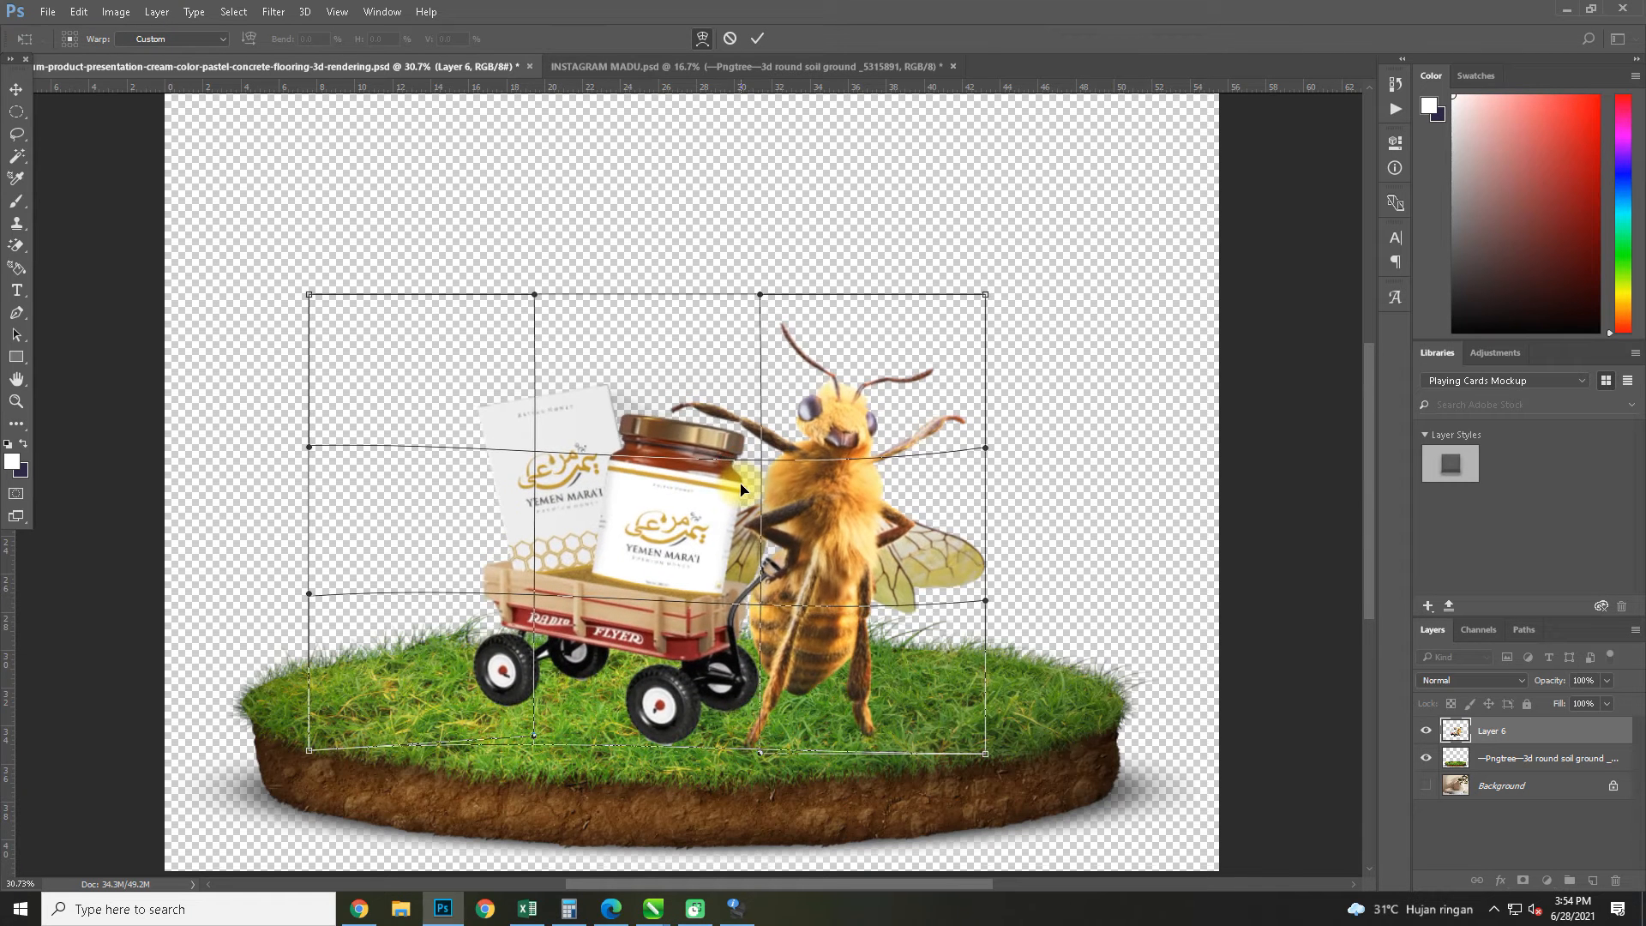
drag(506, 440, 544, 529)
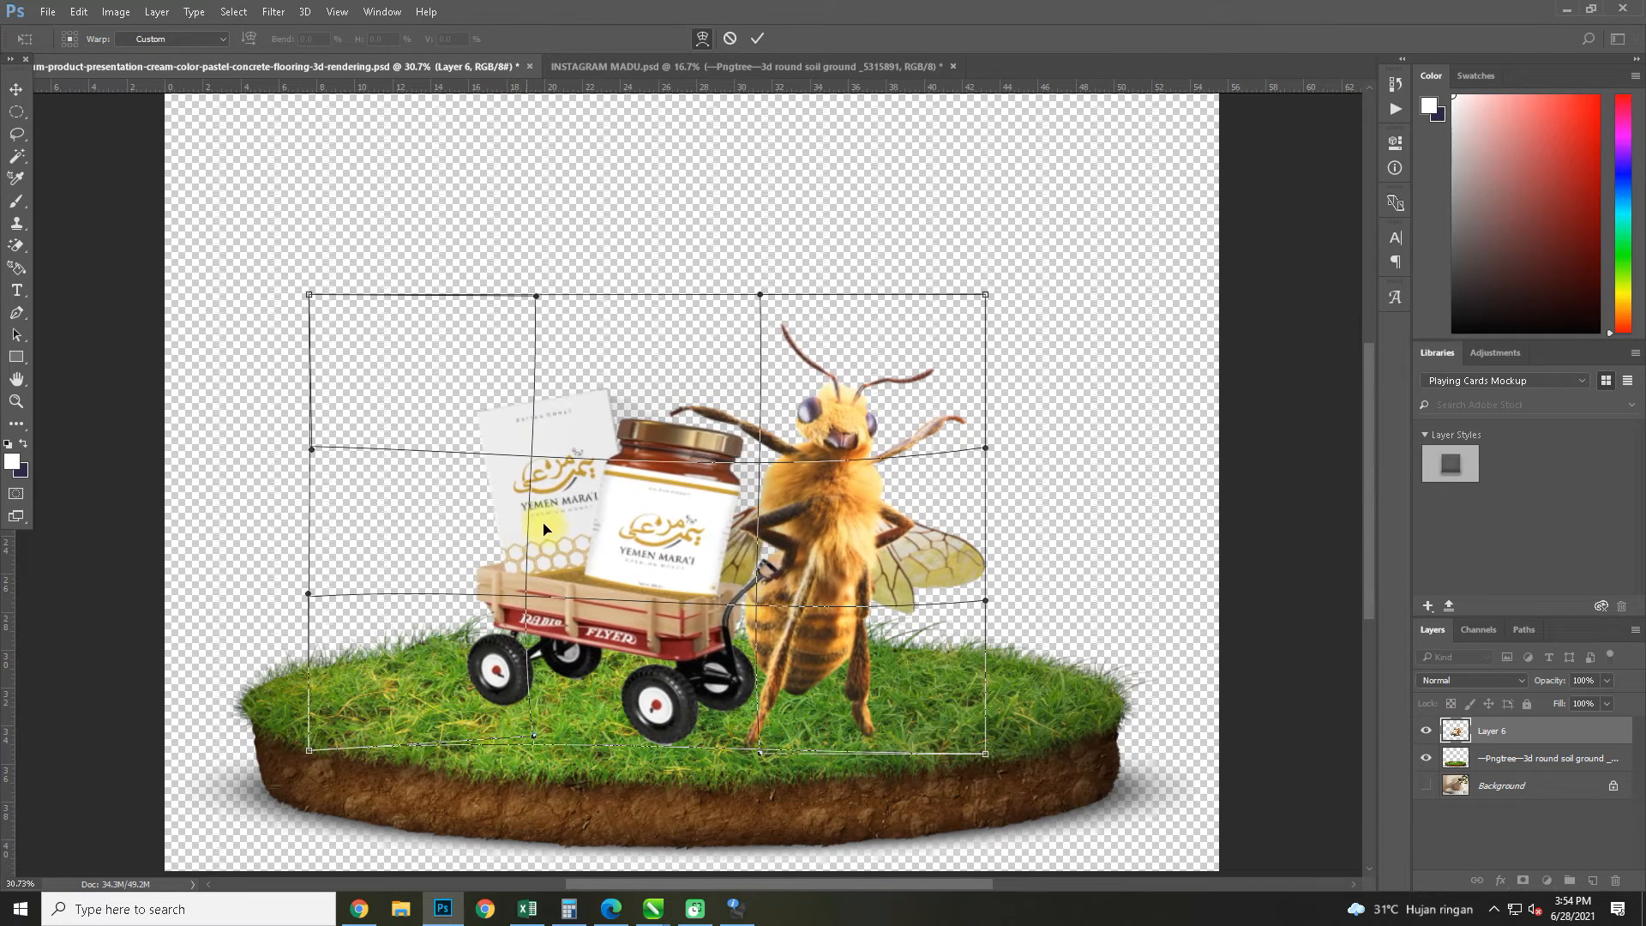
Refine the warp by pulling the bee's wing side and the mesh's upper-left corner inward, and apply it
mouse_move(972, 486)
mouse_down()
mouse_move(981, 498)
mouse_move(965, 498)
mouse_up()
drag(752, 487, 757, 481)
drag(707, 535, 646, 566)
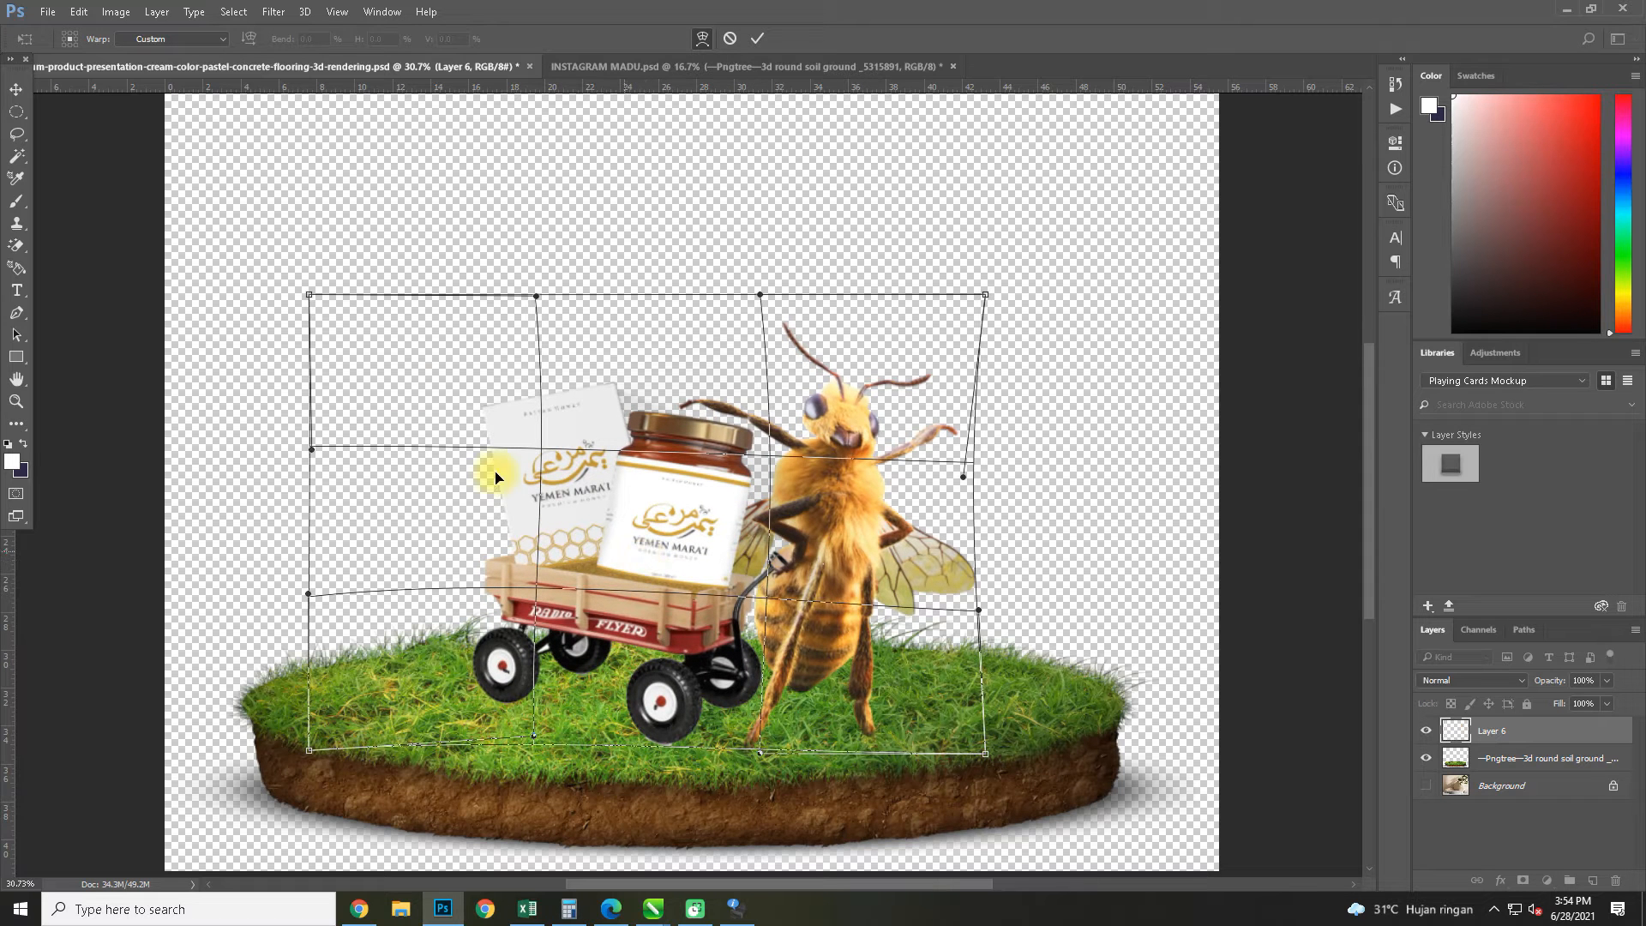
drag(310, 290, 358, 285)
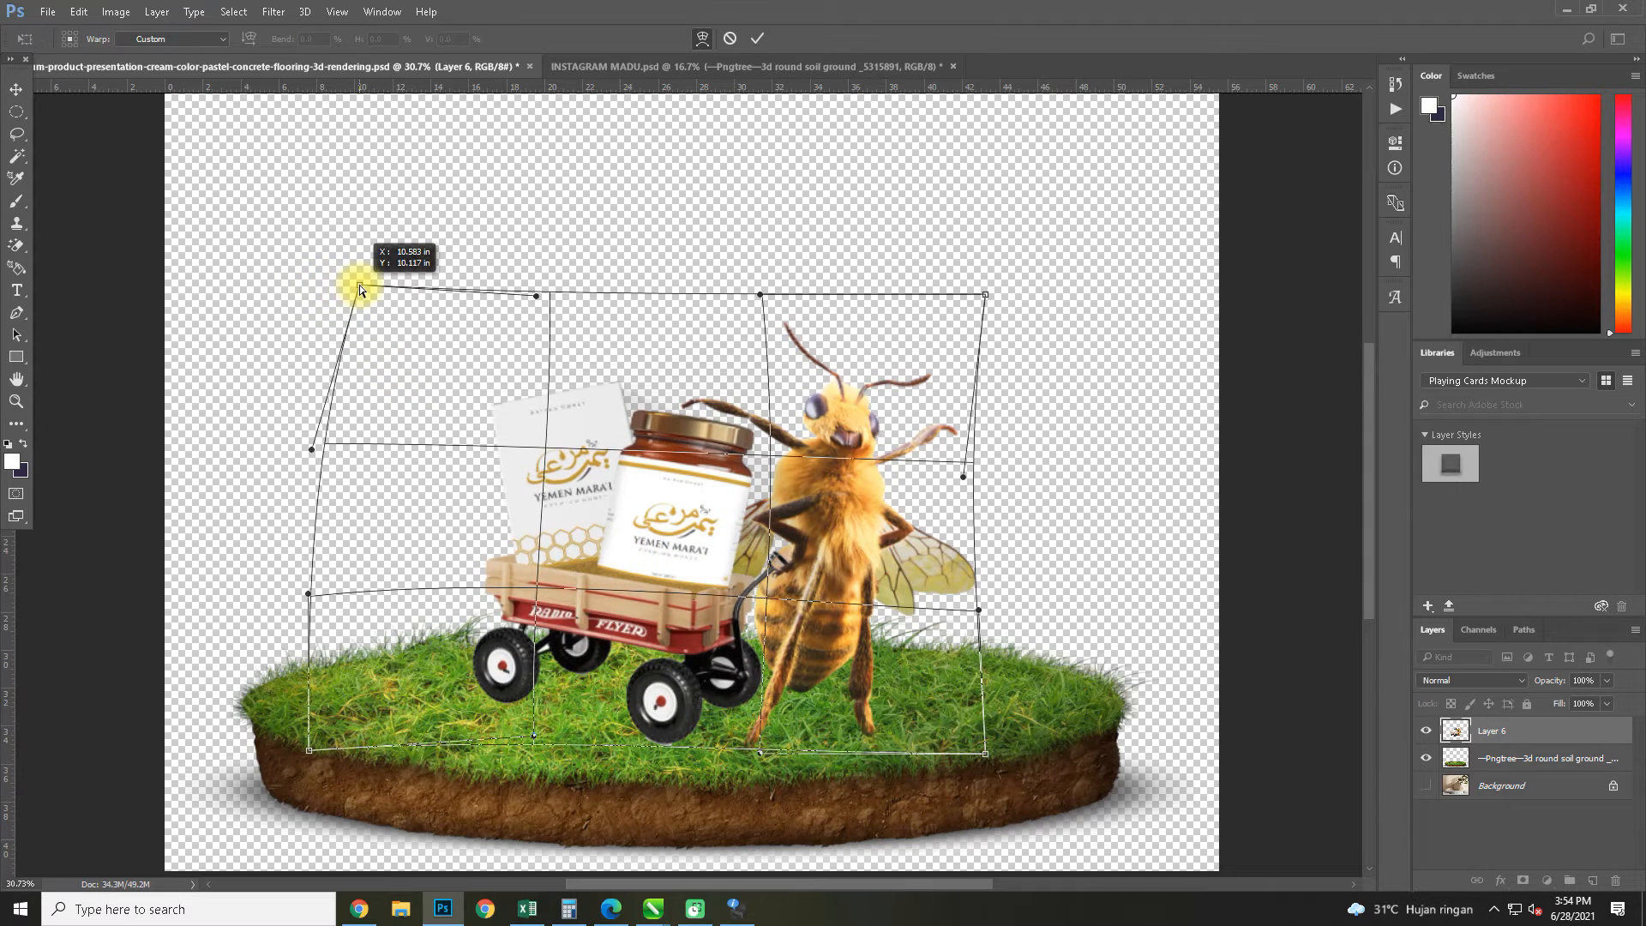
drag(356, 459, 353, 471)
drag(928, 535, 926, 531)
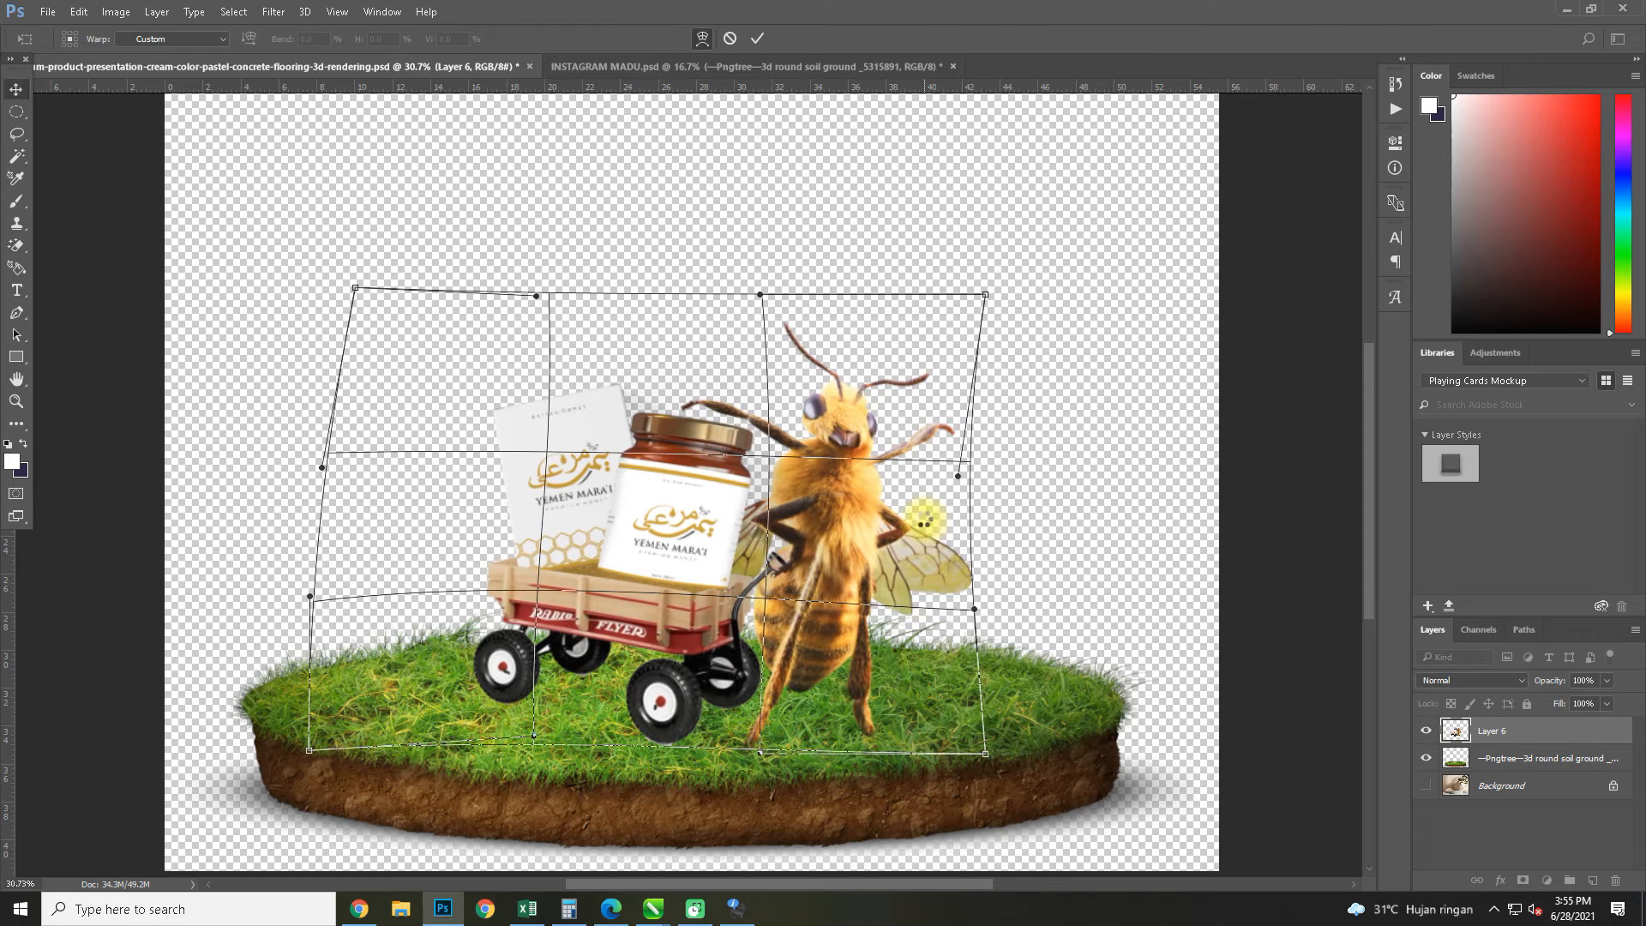
key(Return)
Scale the merged bee and wagon layer up slightly and center it on the round grass ground
key(ctrl+t)
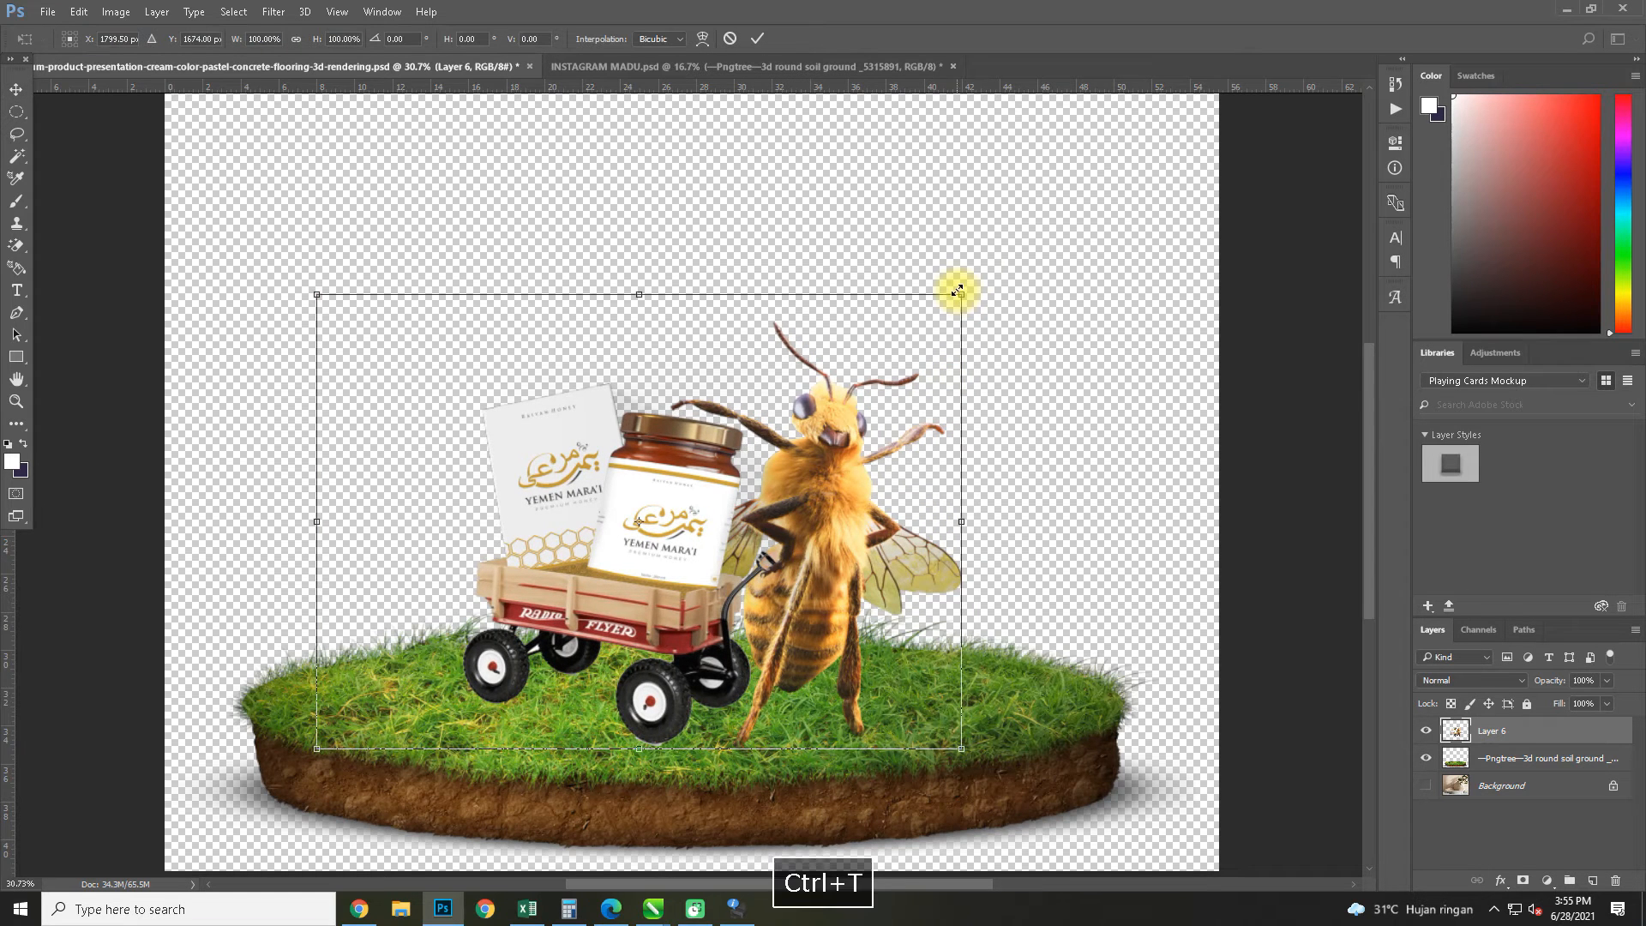
drag(958, 291, 1040, 241)
drag(915, 516, 883, 514)
key(Return)
scroll(568, 496, down, 2)
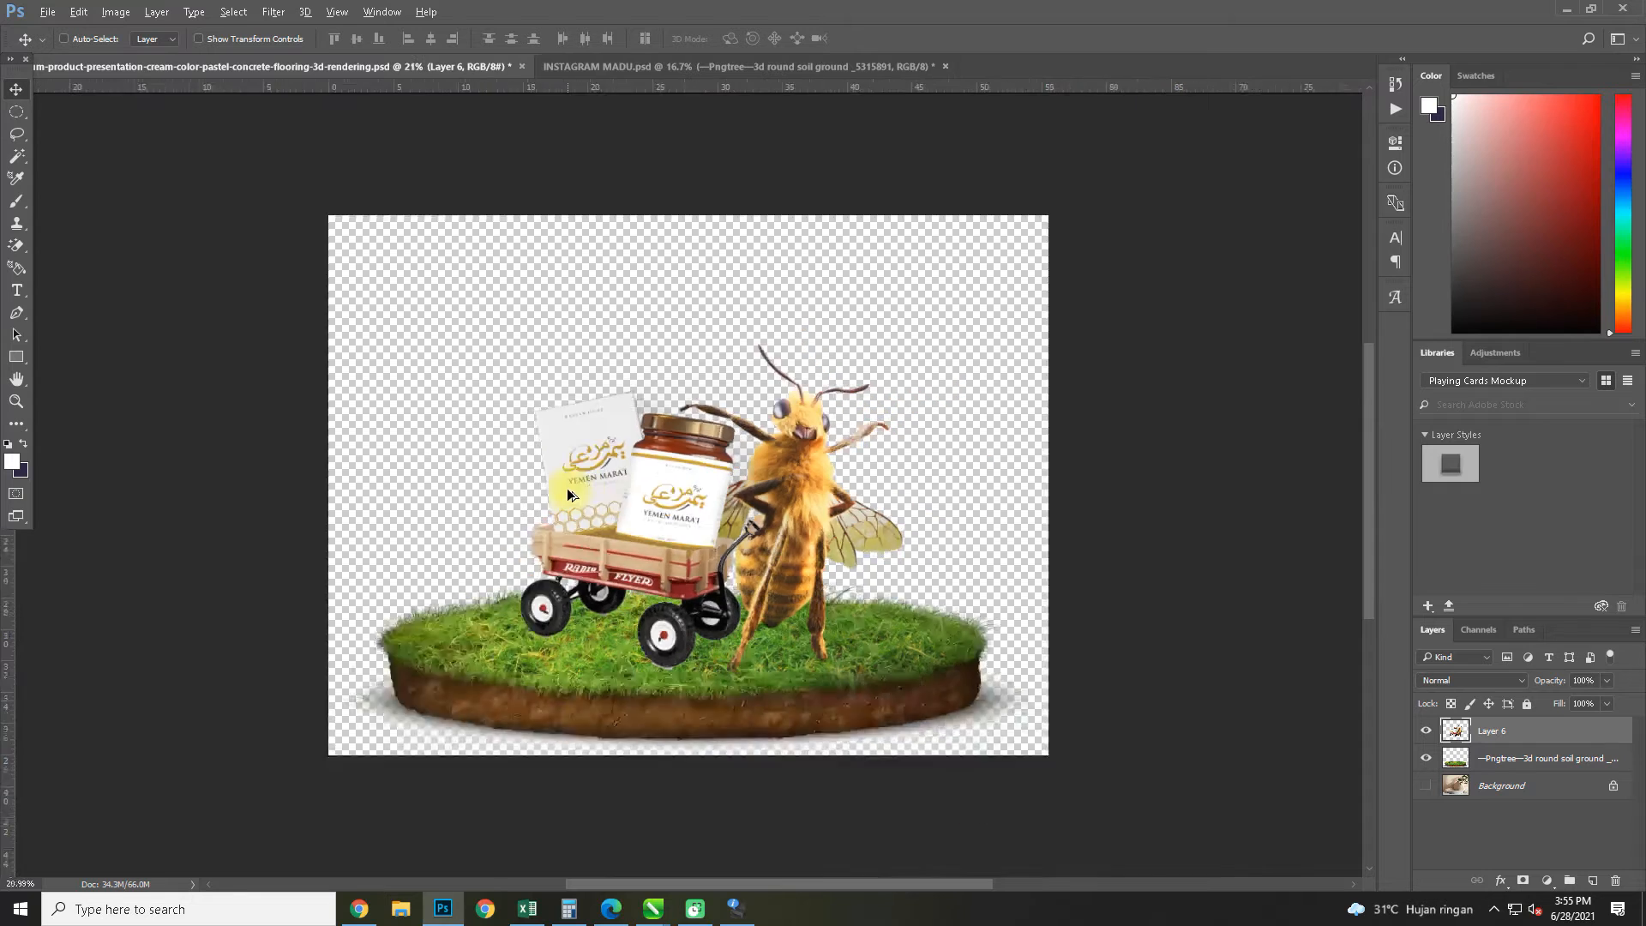
scroll(567, 487, down, 2)
scroll(672, 508, up, 4)
click(662, 591)
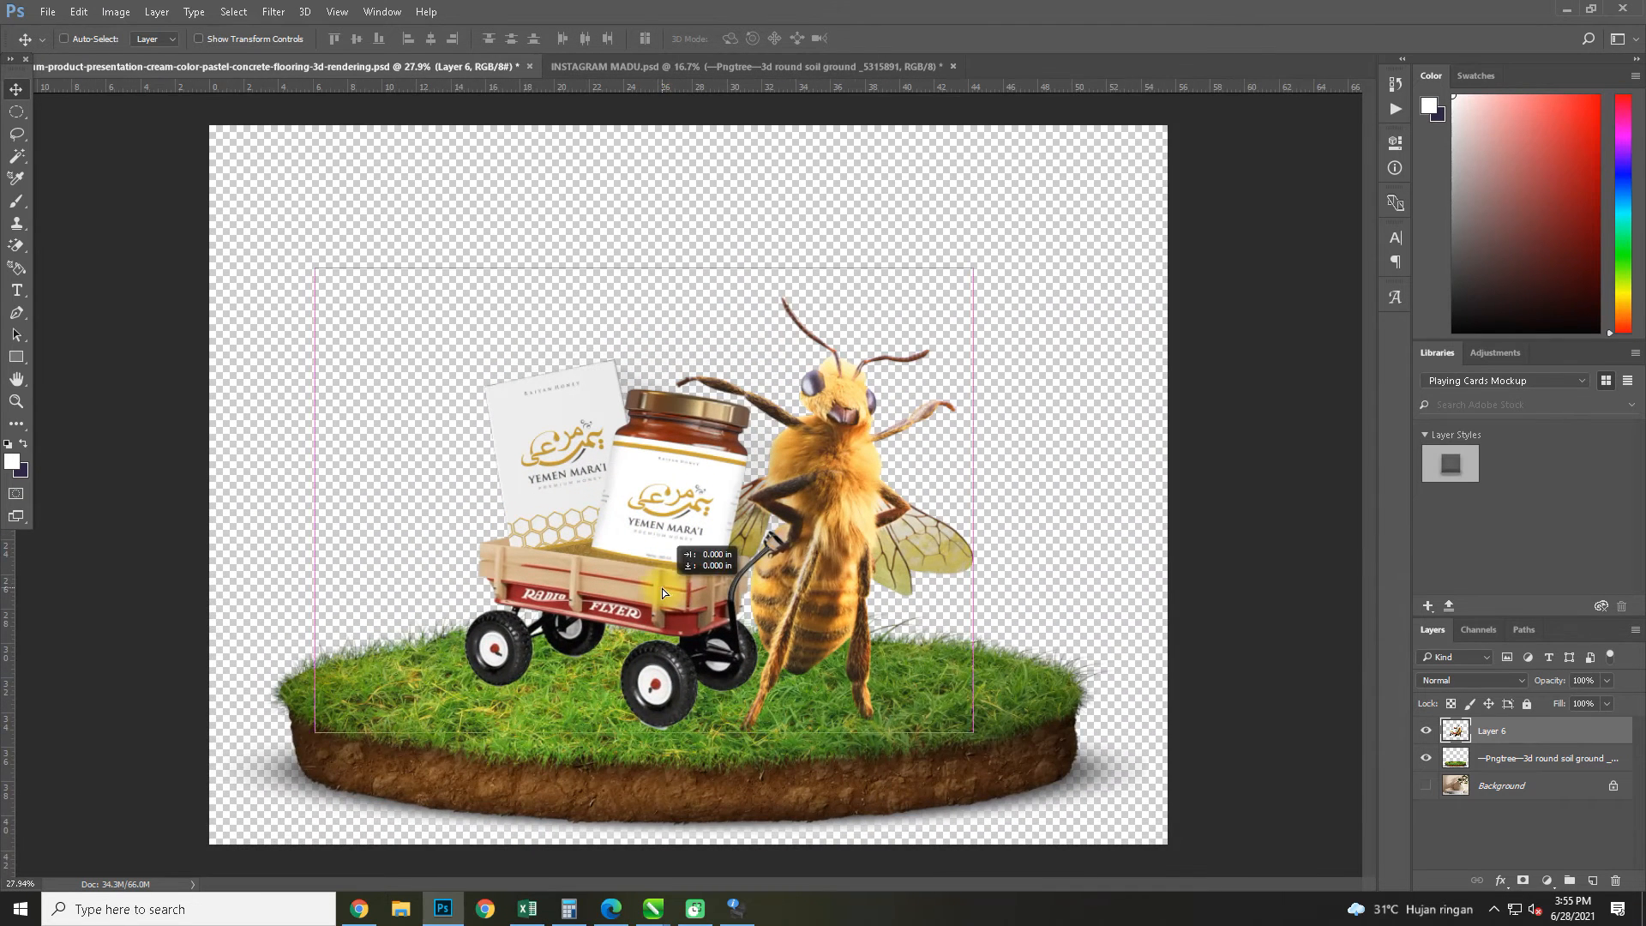
drag(662, 592, 656, 593)
Switch to CorelDRAW and draw a flat black ellipse about 4.06 × 0.53 cm beside the page
click(1568, 9)
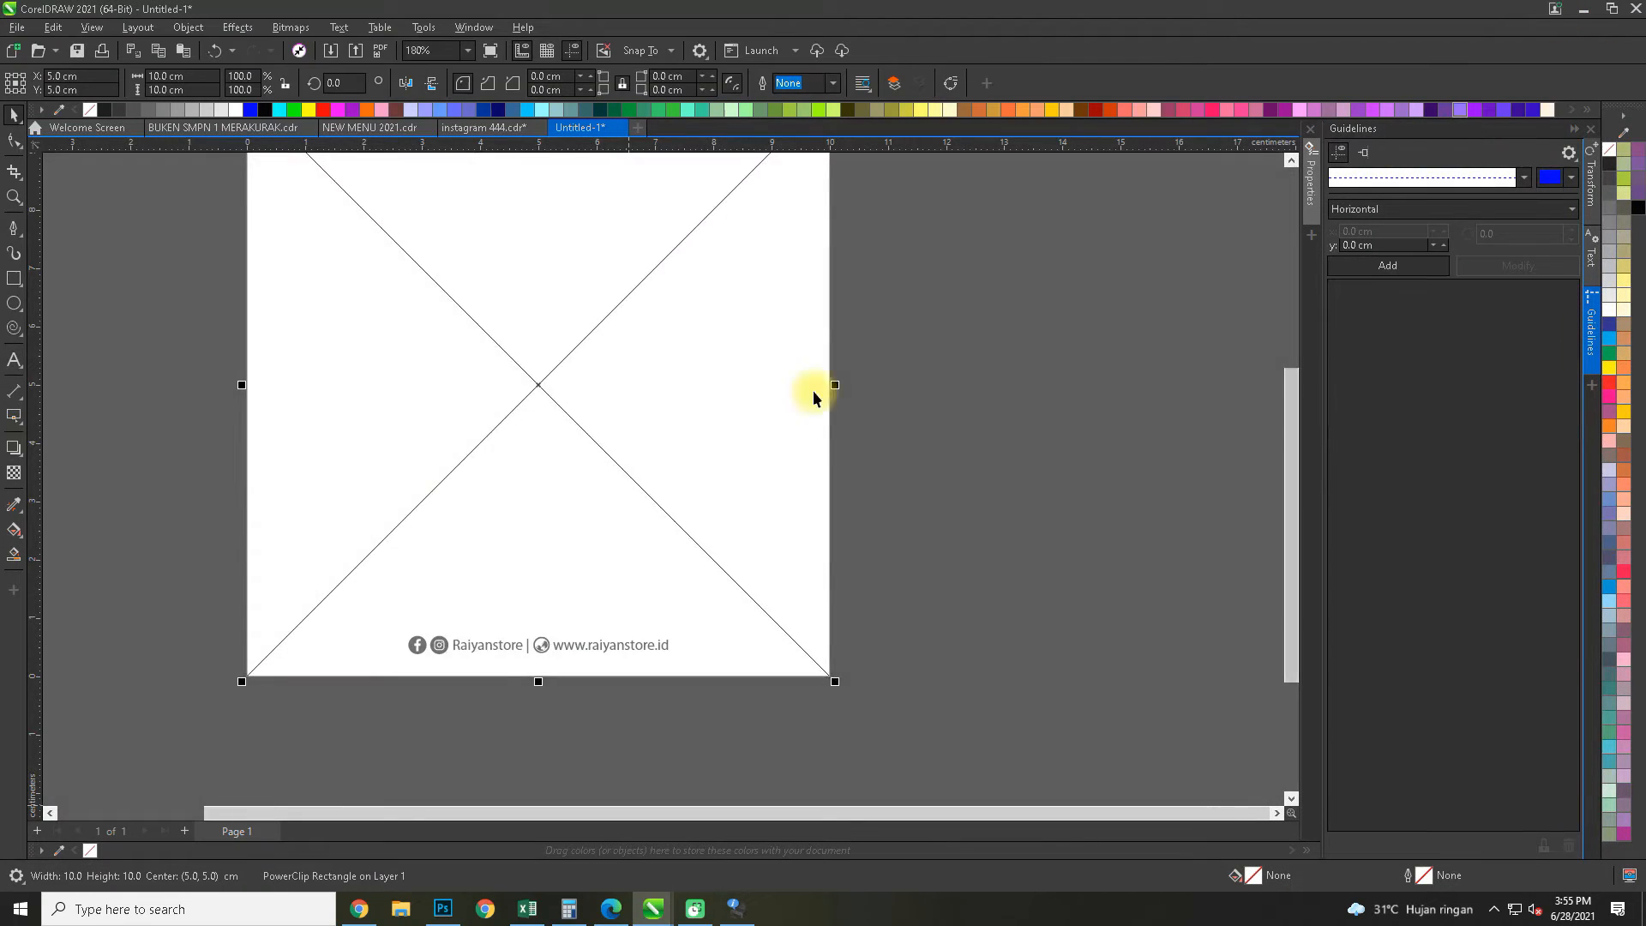
scroll(433, 394, down, 3)
click(14, 302)
scroll(209, 477, up, 3)
drag(179, 401, 390, 456)
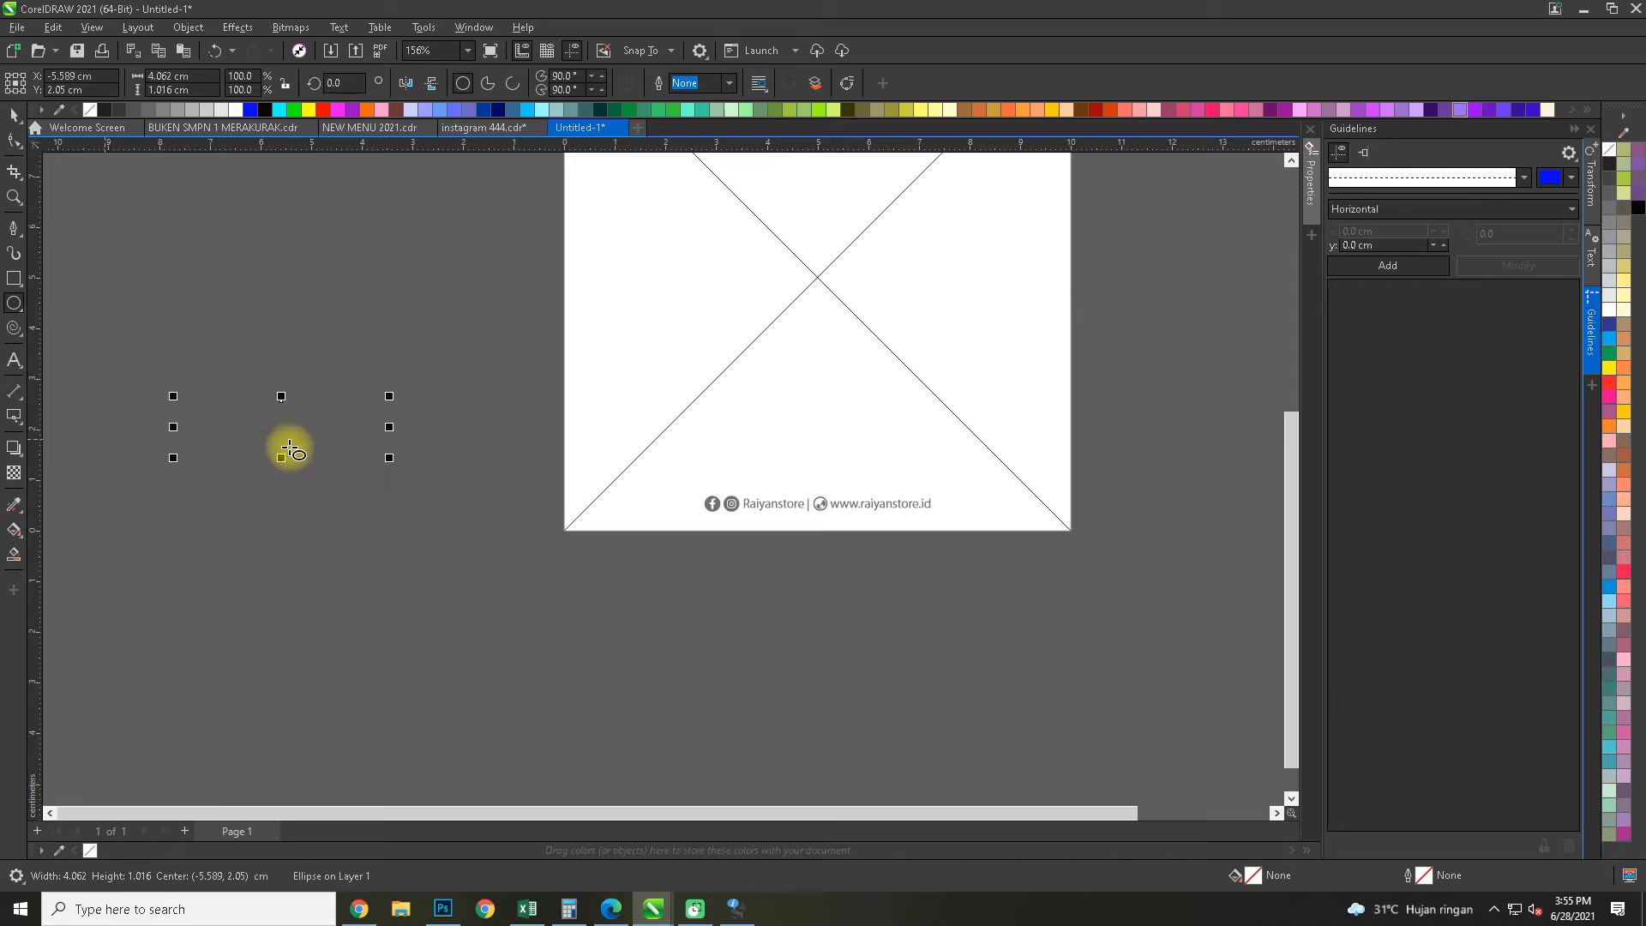
click(265, 109)
scroll(275, 478, up, 3)
drag(320, 499, 426, 432)
Give the black ellipse an elliptical fountain transparency in Multiply mode and shrink its fade inward from the ellipse's end
click(14, 472)
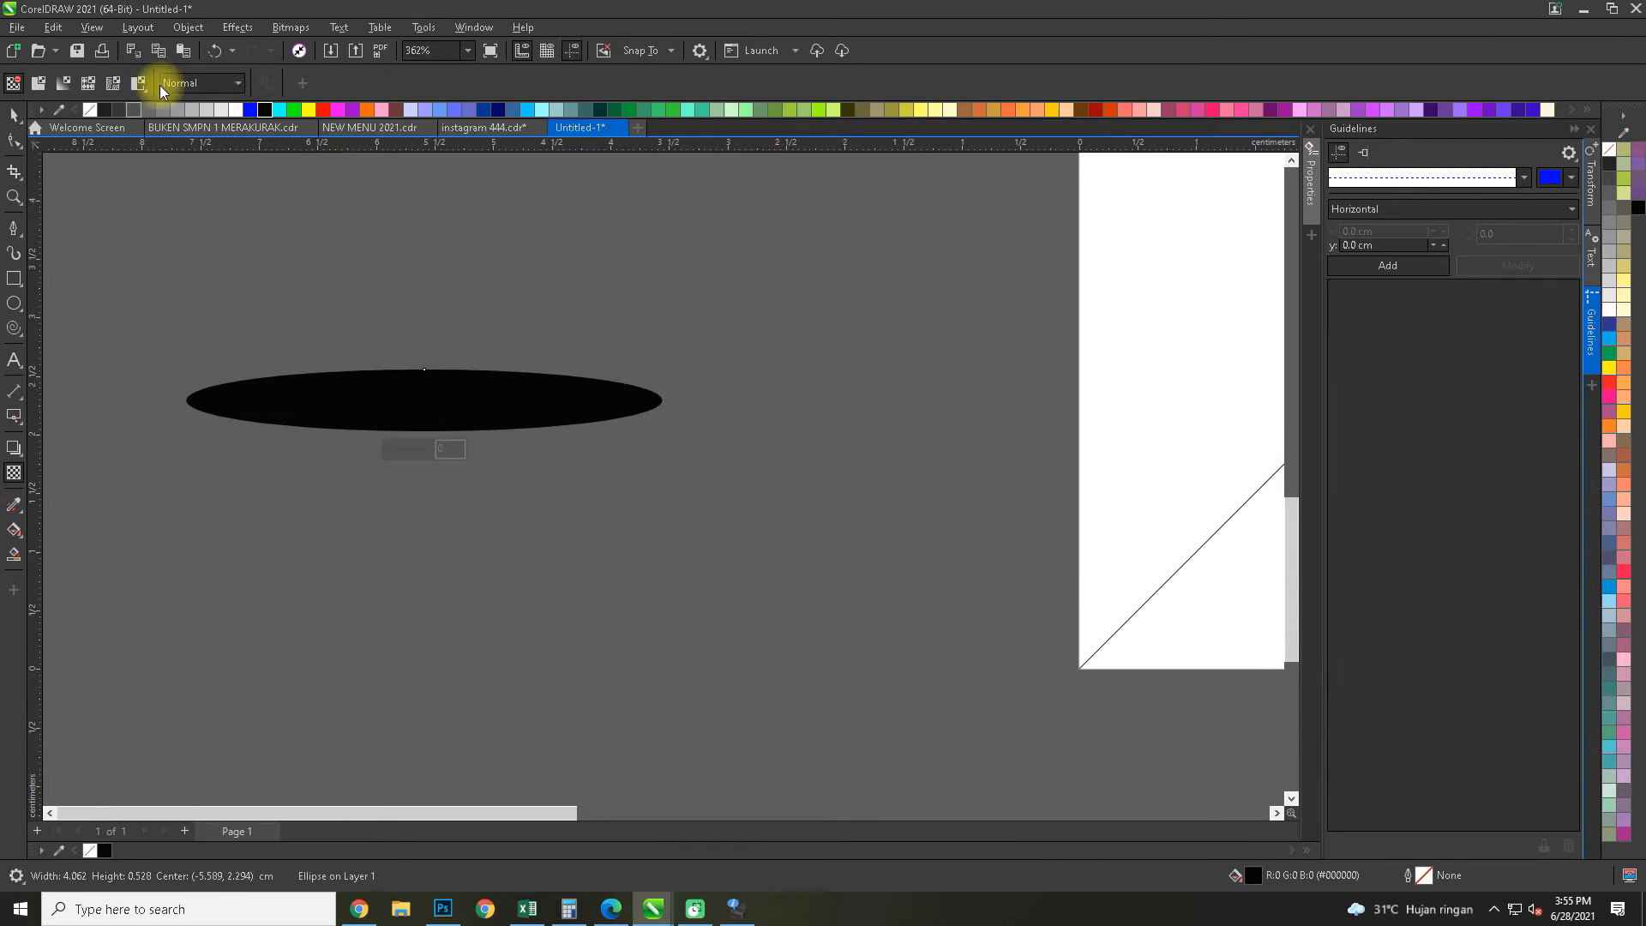
click(201, 82)
click(185, 171)
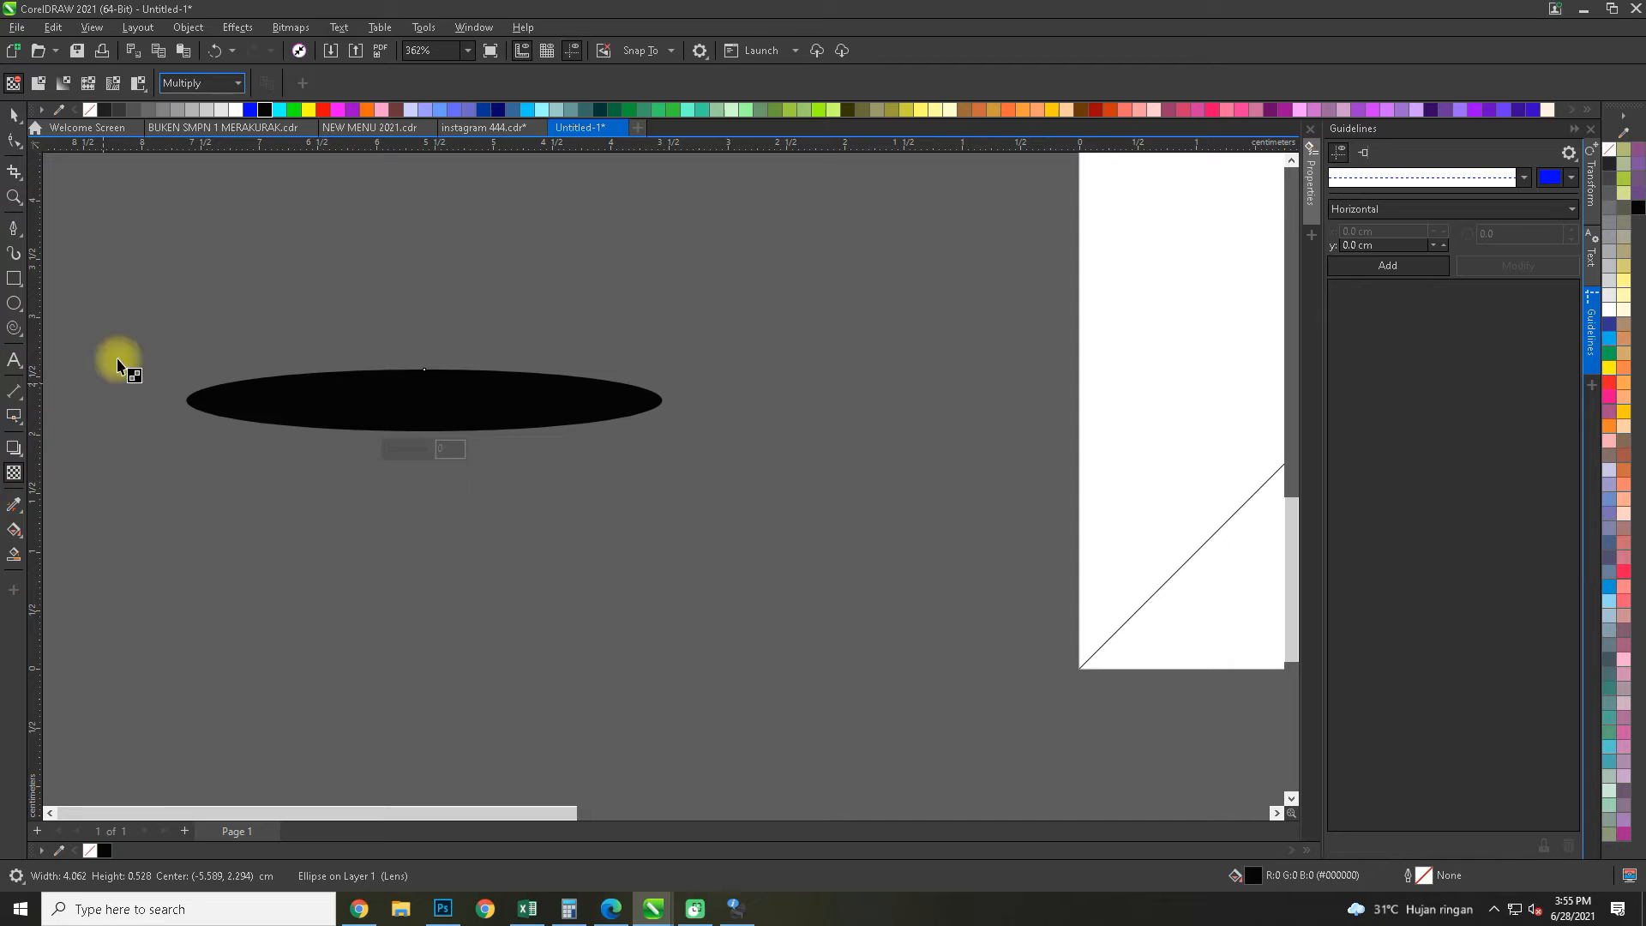
click(62, 84)
click(346, 83)
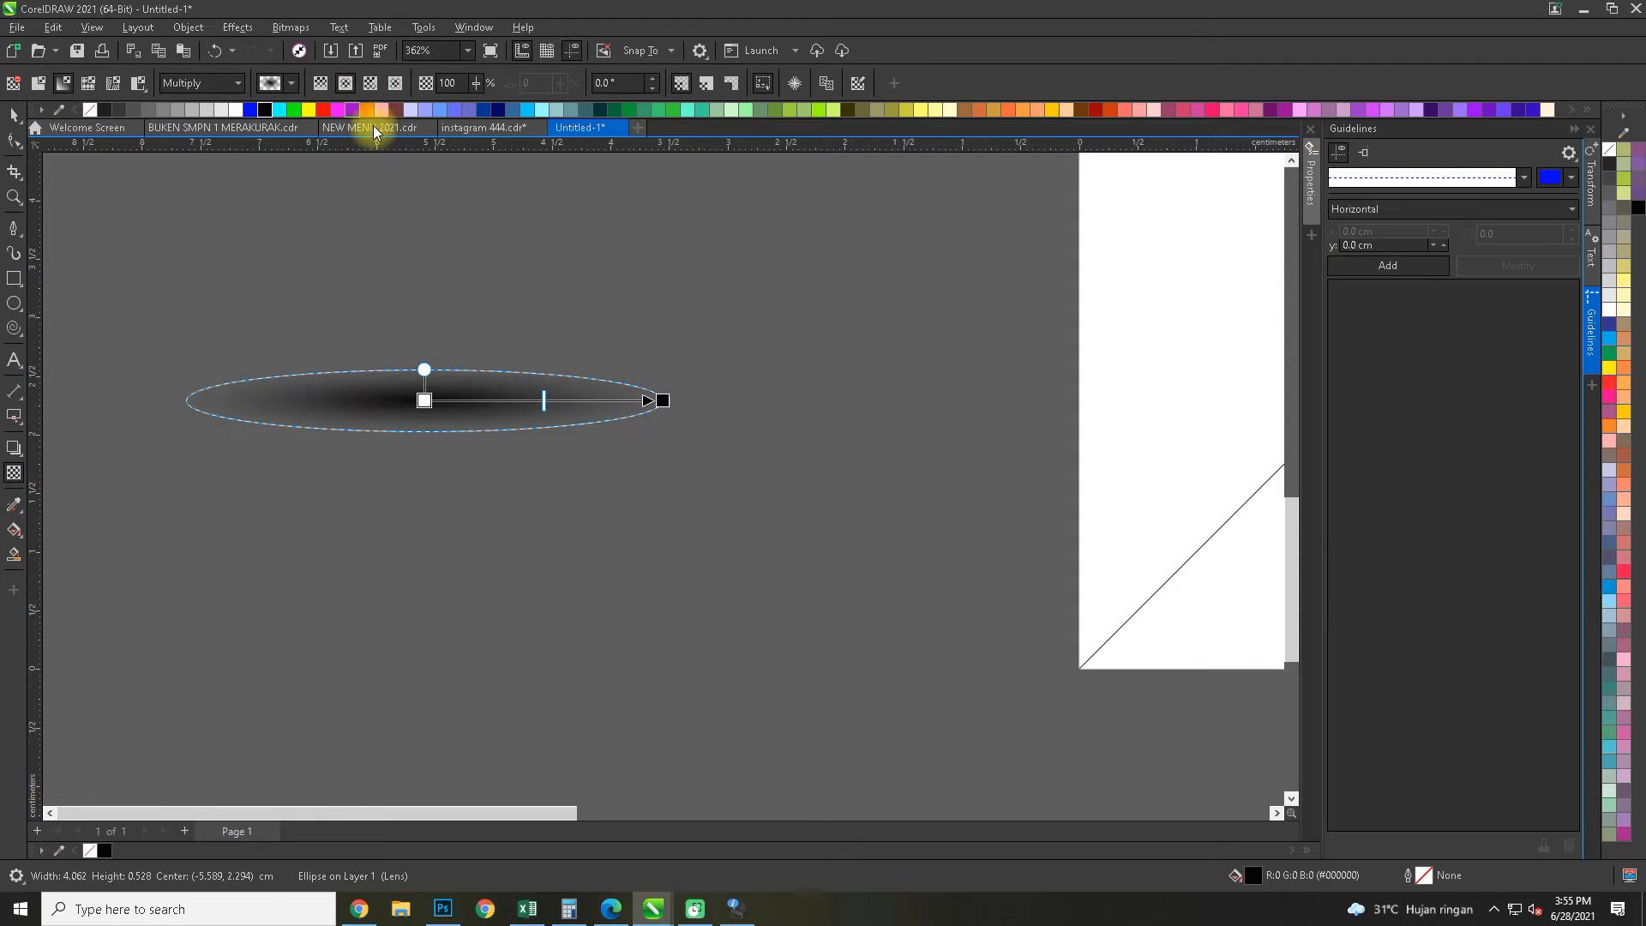
drag(666, 398, 612, 400)
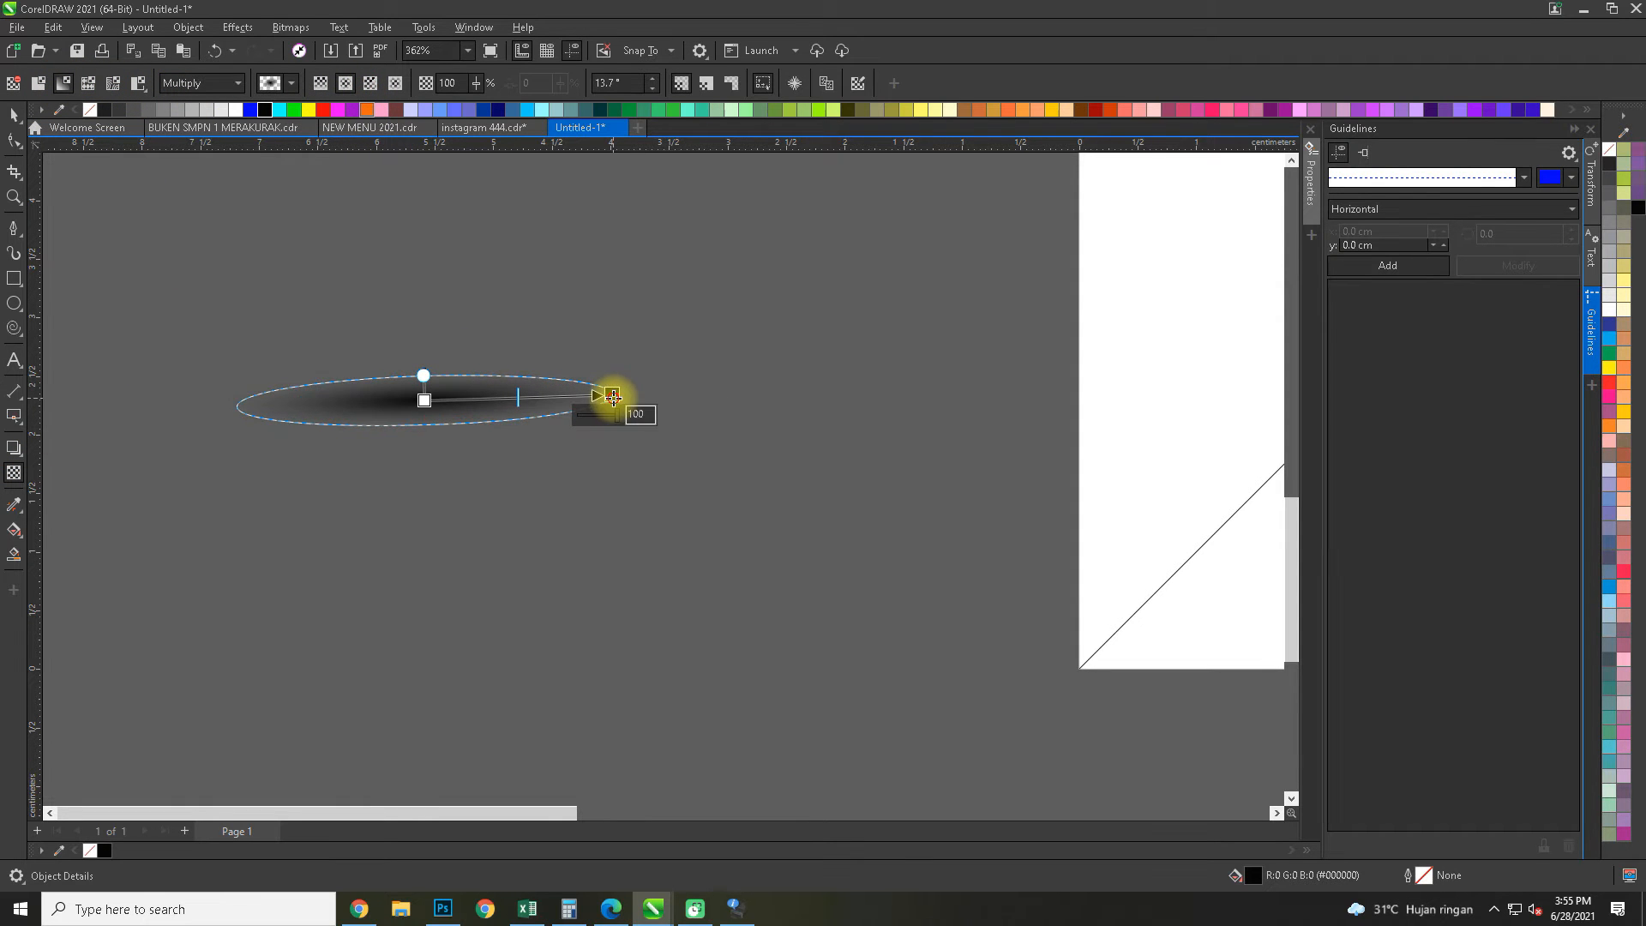
Shift the soft shadow ellipse slightly and export only this selection as a transparent PNG named ws in folder 26
click(9, 116)
drag(397, 405, 493, 397)
key(ctrl+e)
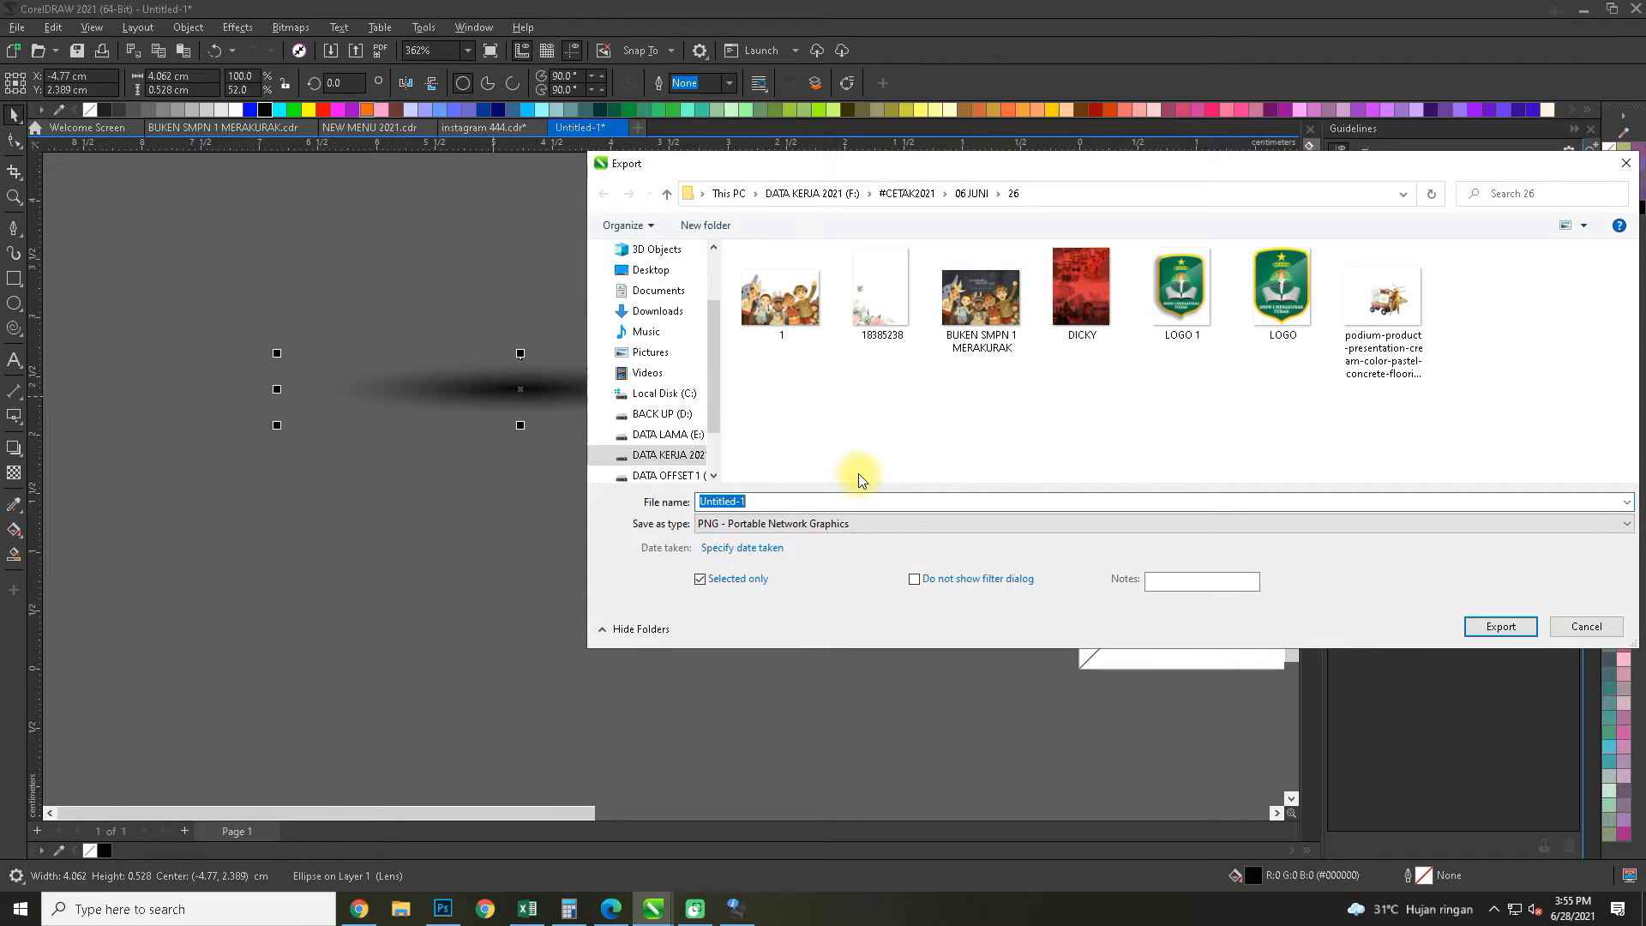
text(1)
key(Return)
click(918, 460)
text(ws)
click(1477, 627)
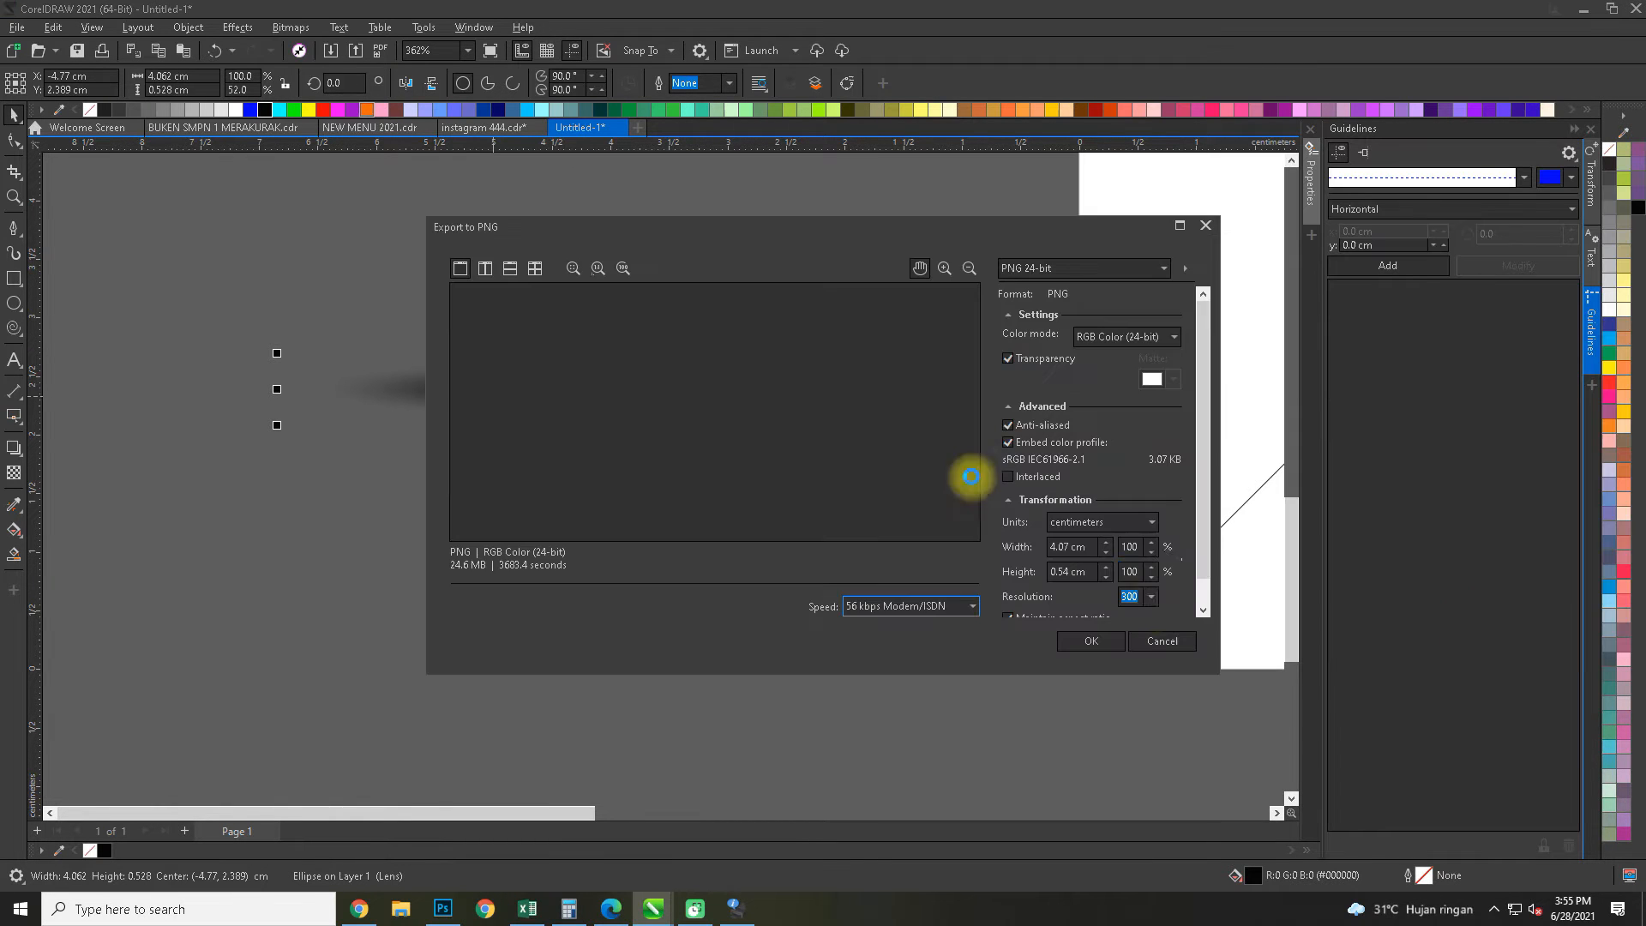
click(1128, 645)
Switch to Photoshop and open ws.png from folder 26 in 06 JUNI
click(442, 908)
key(space)
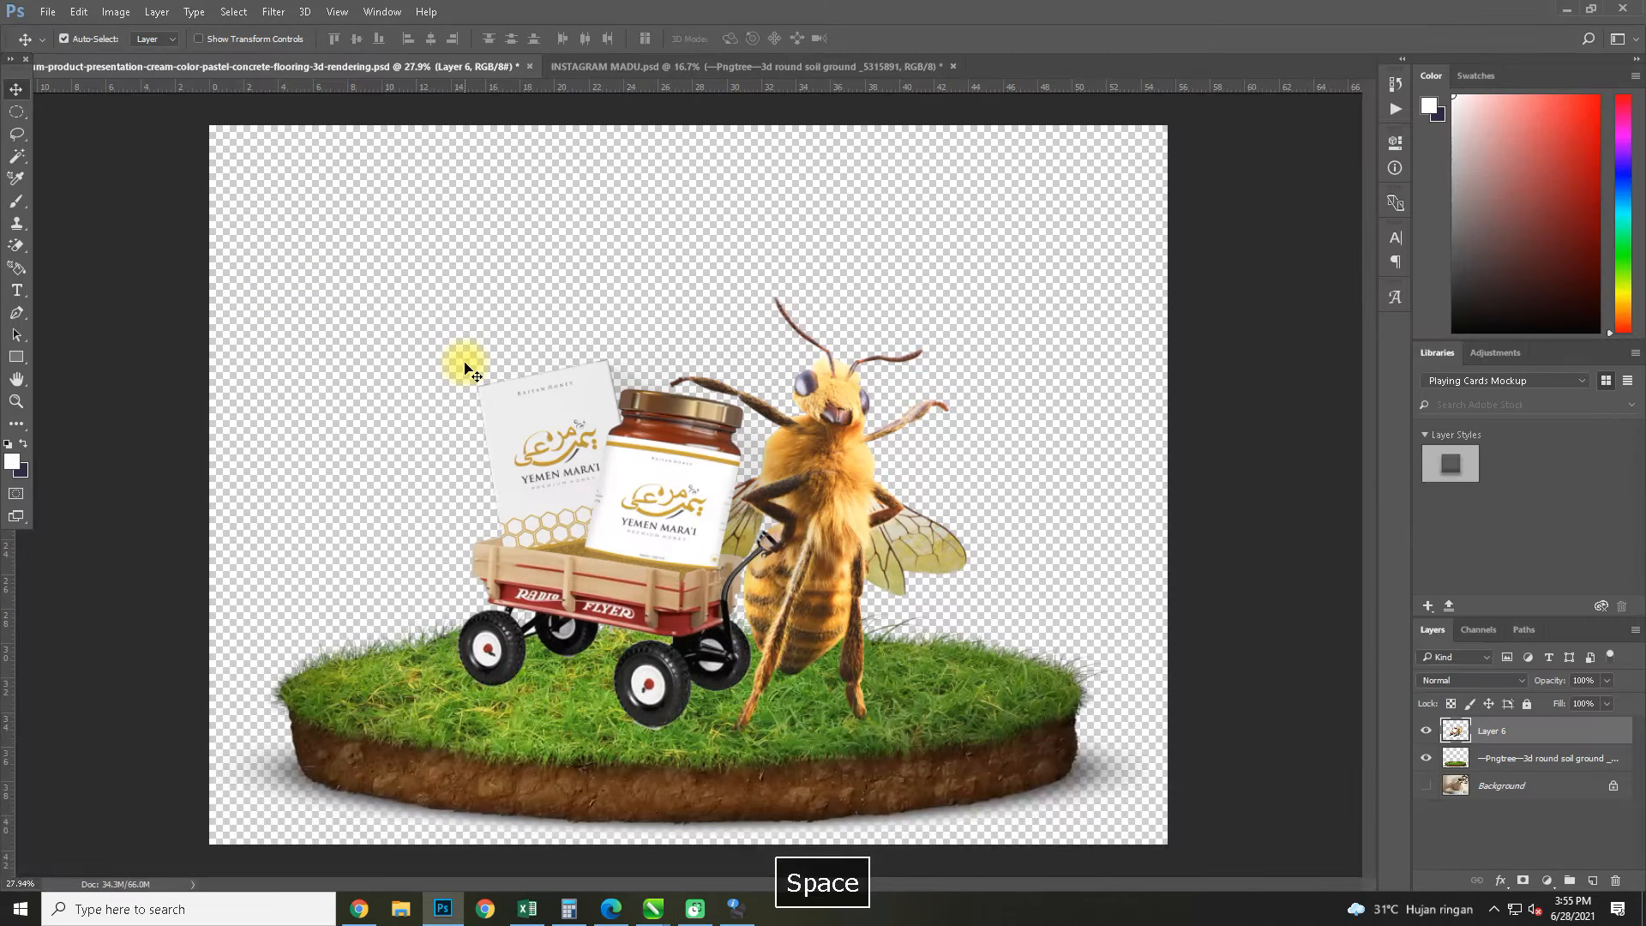
key(ctrl+o)
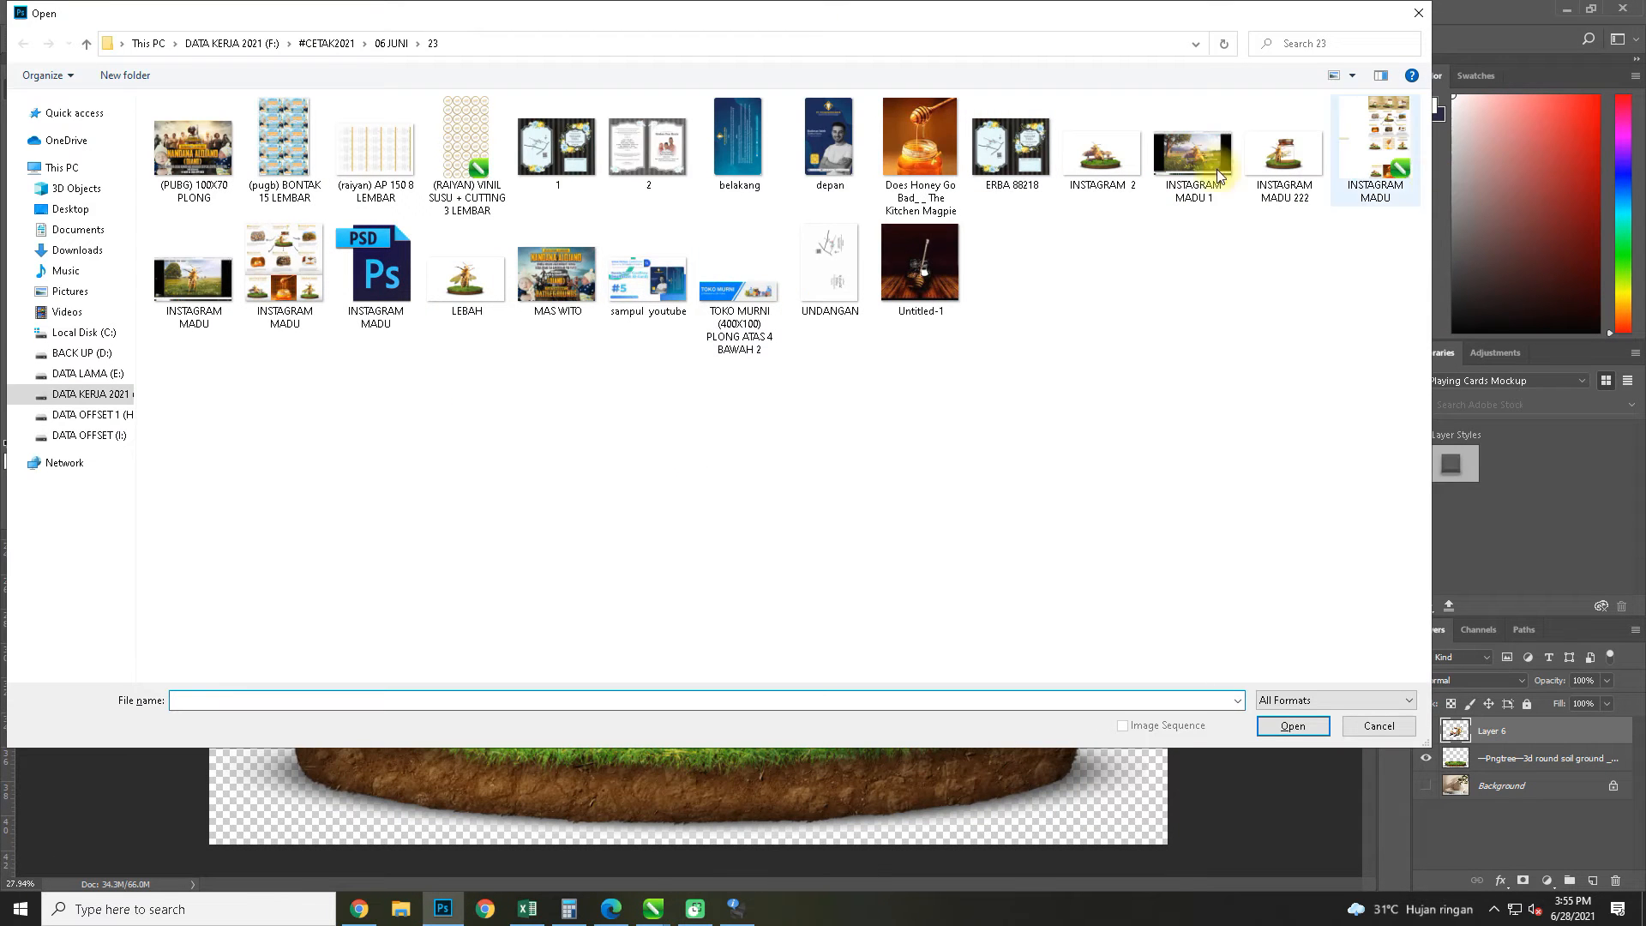
double_click(958, 523)
click(1106, 142)
click(1287, 724)
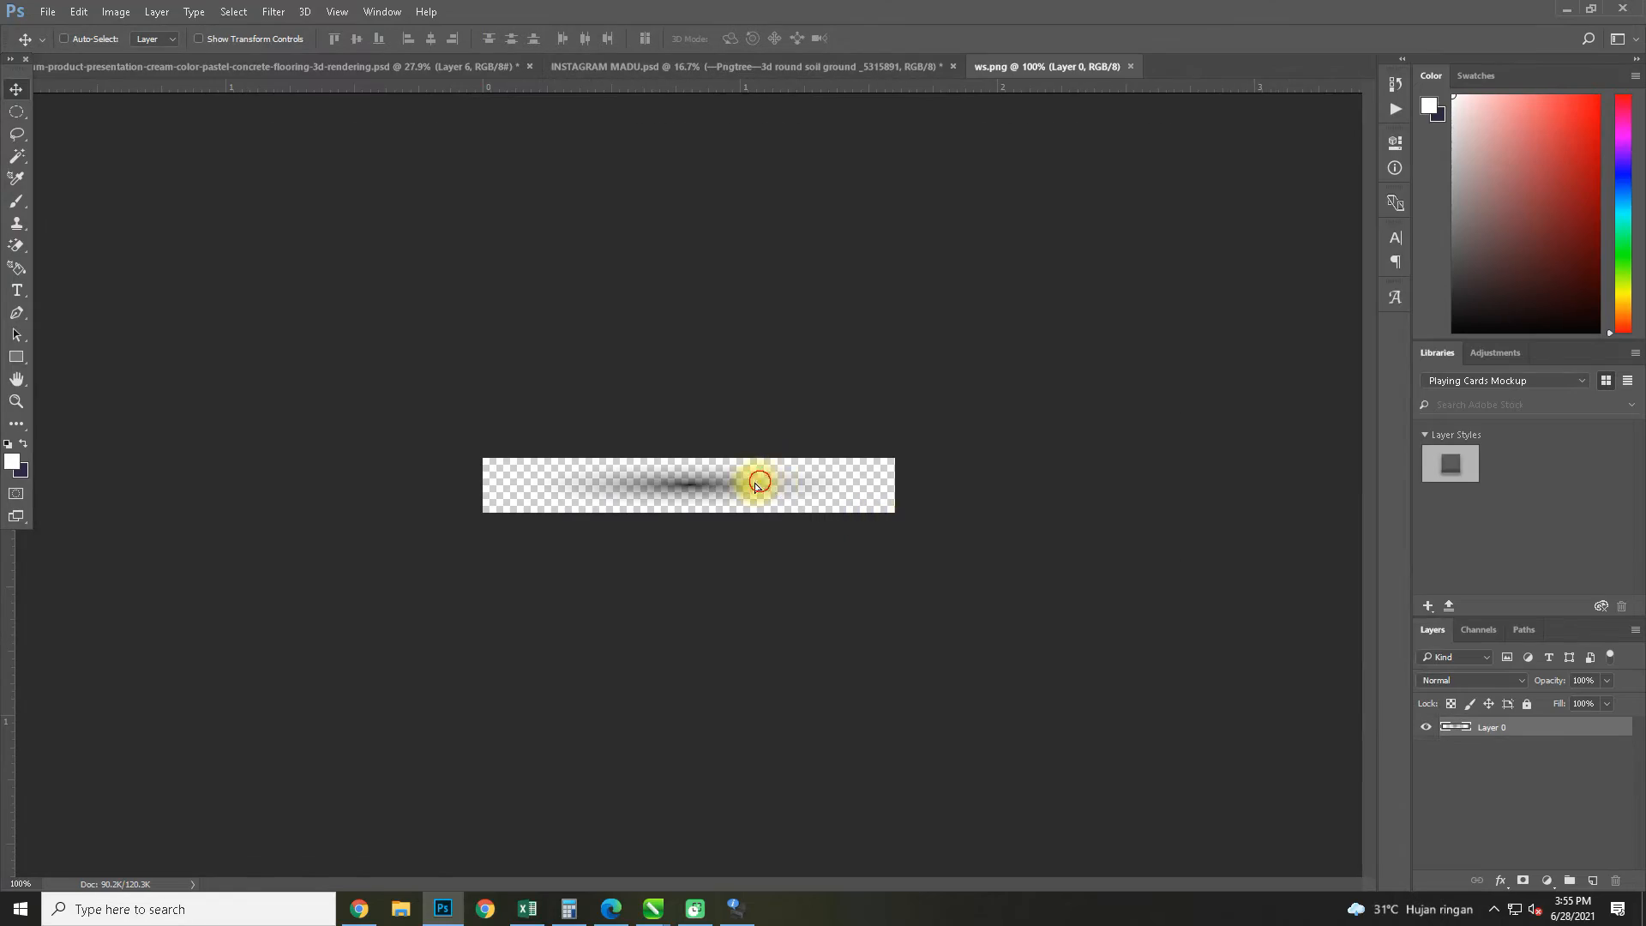
Bring the ws shadow into the bee document, enlarge and tilt it, and fit it beneath the wagon's nearest wheel
drag(375, 75, 652, 718)
key(ctrl+t)
scroll(688, 759, up, 5)
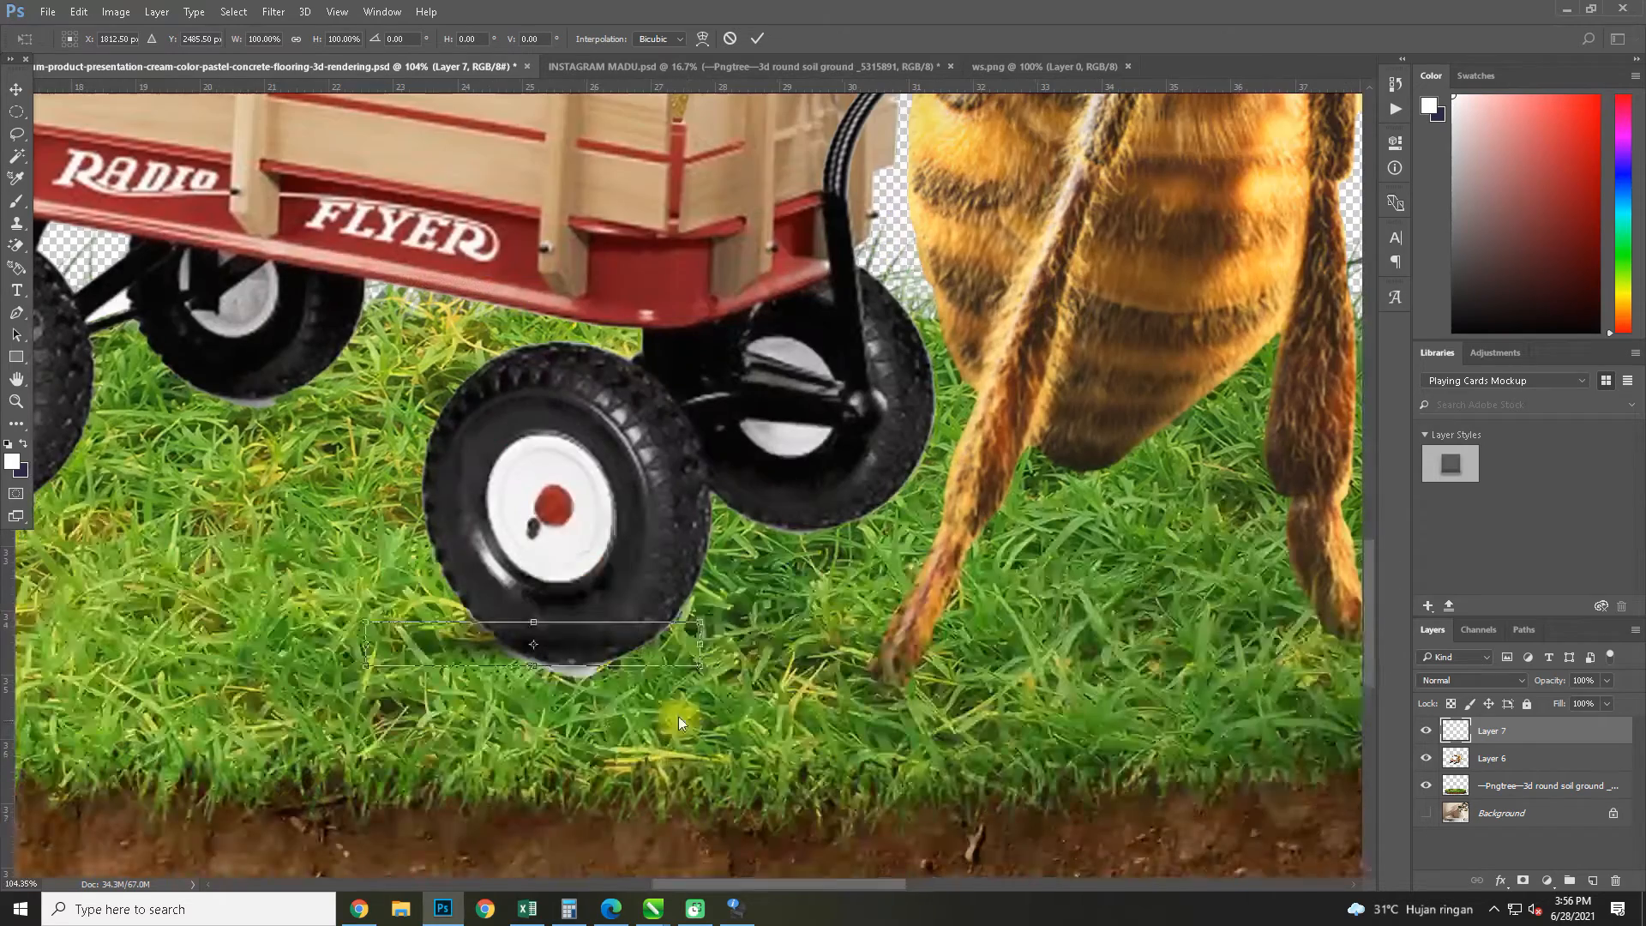
drag(705, 671, 950, 772)
drag(825, 665, 718, 672)
drag(853, 631, 882, 619)
drag(787, 654, 765, 655)
key(Return)
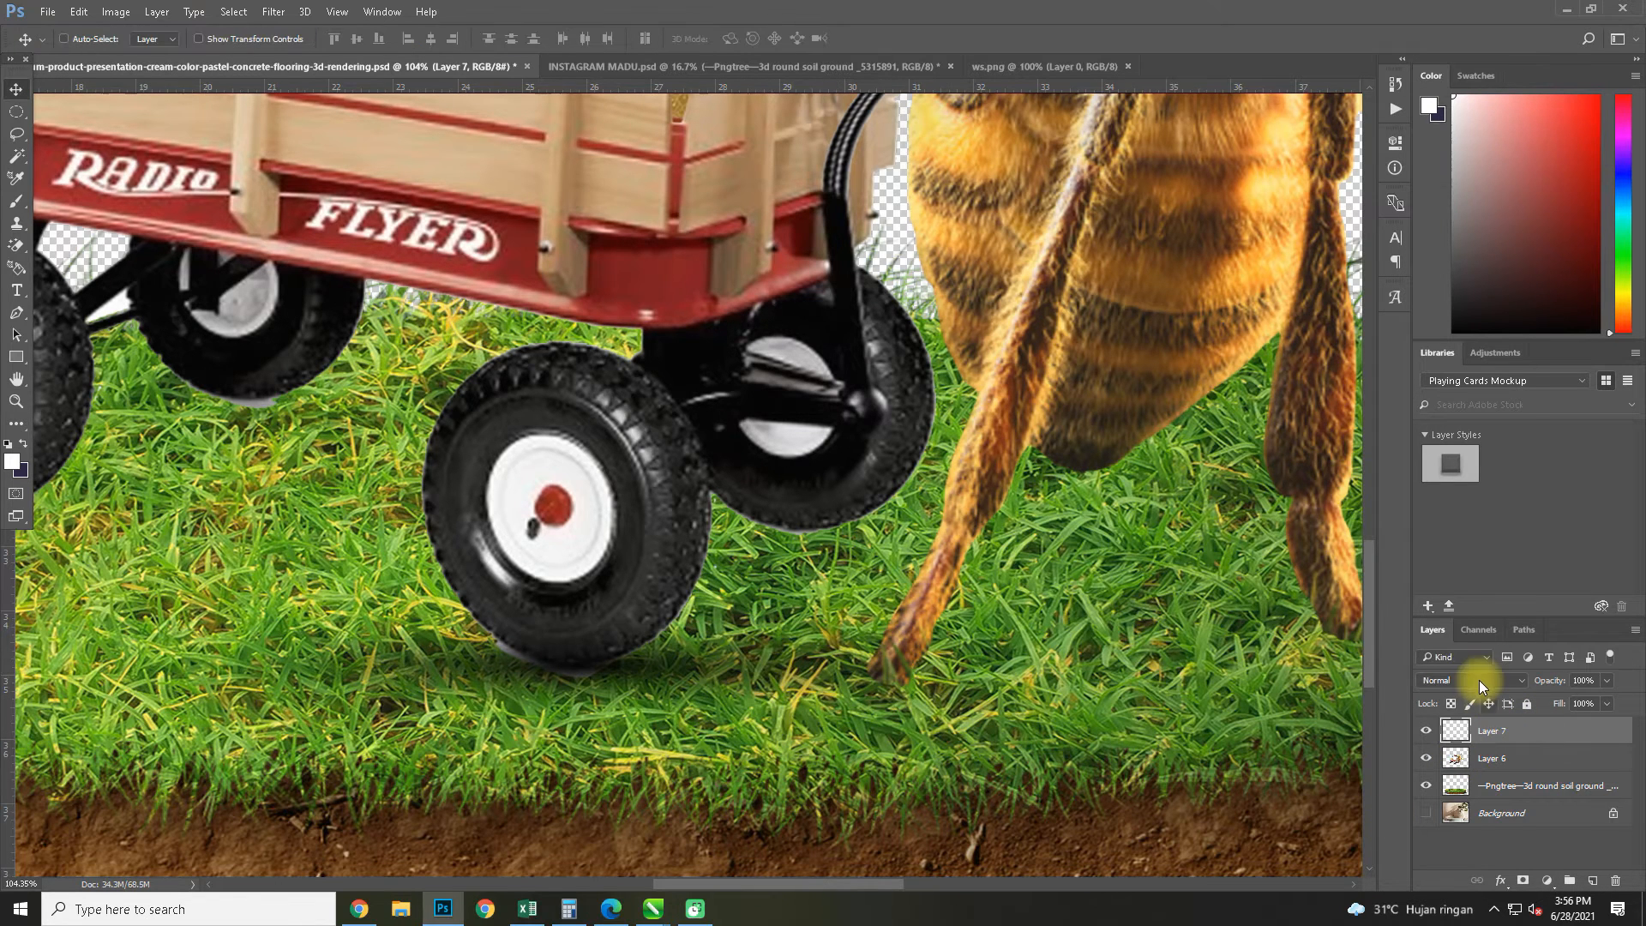
Set the shadow layer's blend mode to Multiply and move it beneath Layer 6
click(1479, 681)
click(1426, 392)
drag(1533, 766, 1486, 782)
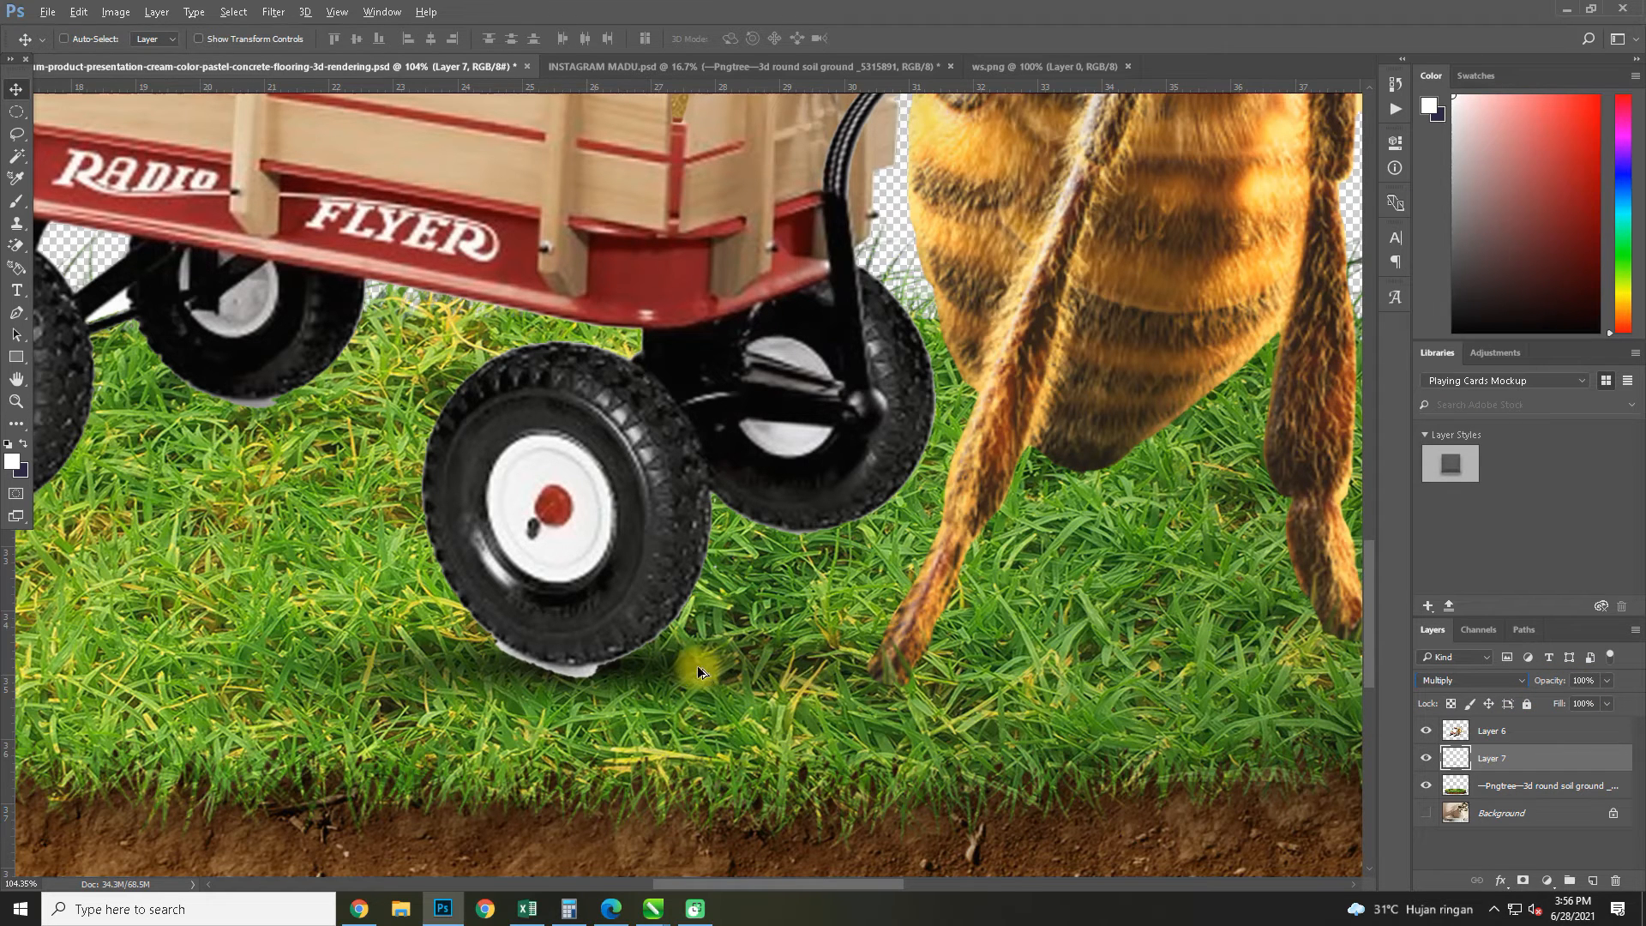
click(11, 105)
click(13, 96)
Duplicate the wheel shadow and position the copies beneath the wagon's two left-hand wheels
scroll(594, 559, right, 1)
scroll(594, 559, down, 8)
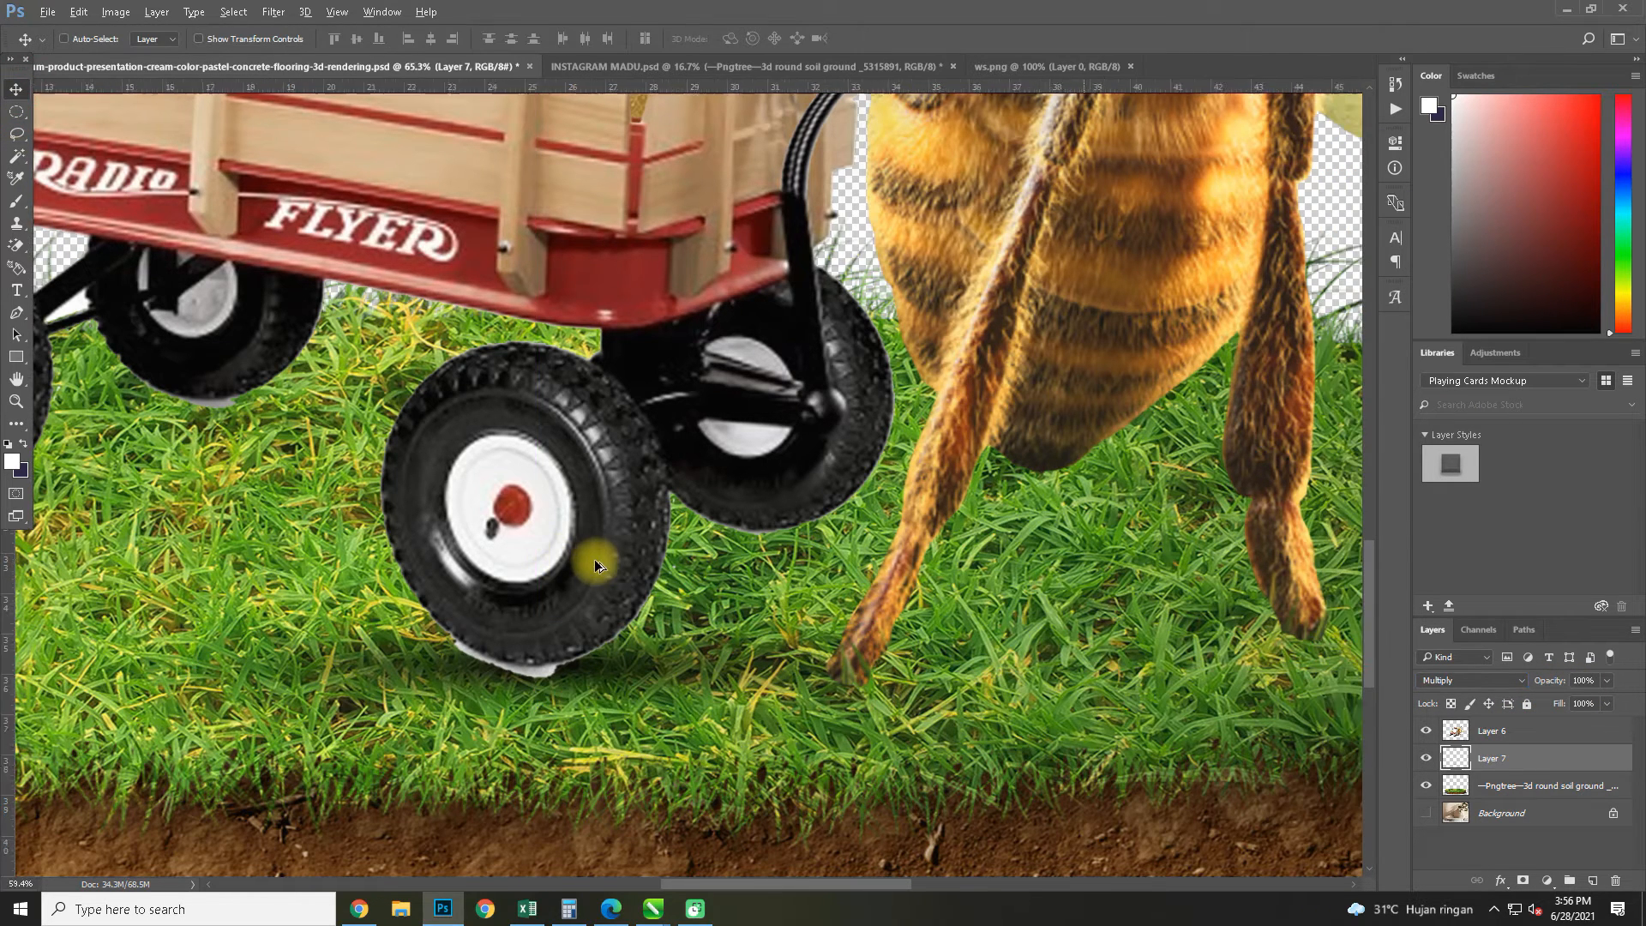
key(ctrl+j)
drag(606, 578, 388, 553)
key(ctrl+t)
drag(514, 515, 693, 556)
key(Return)
key(ctrl+j)
key(ctrl+j)
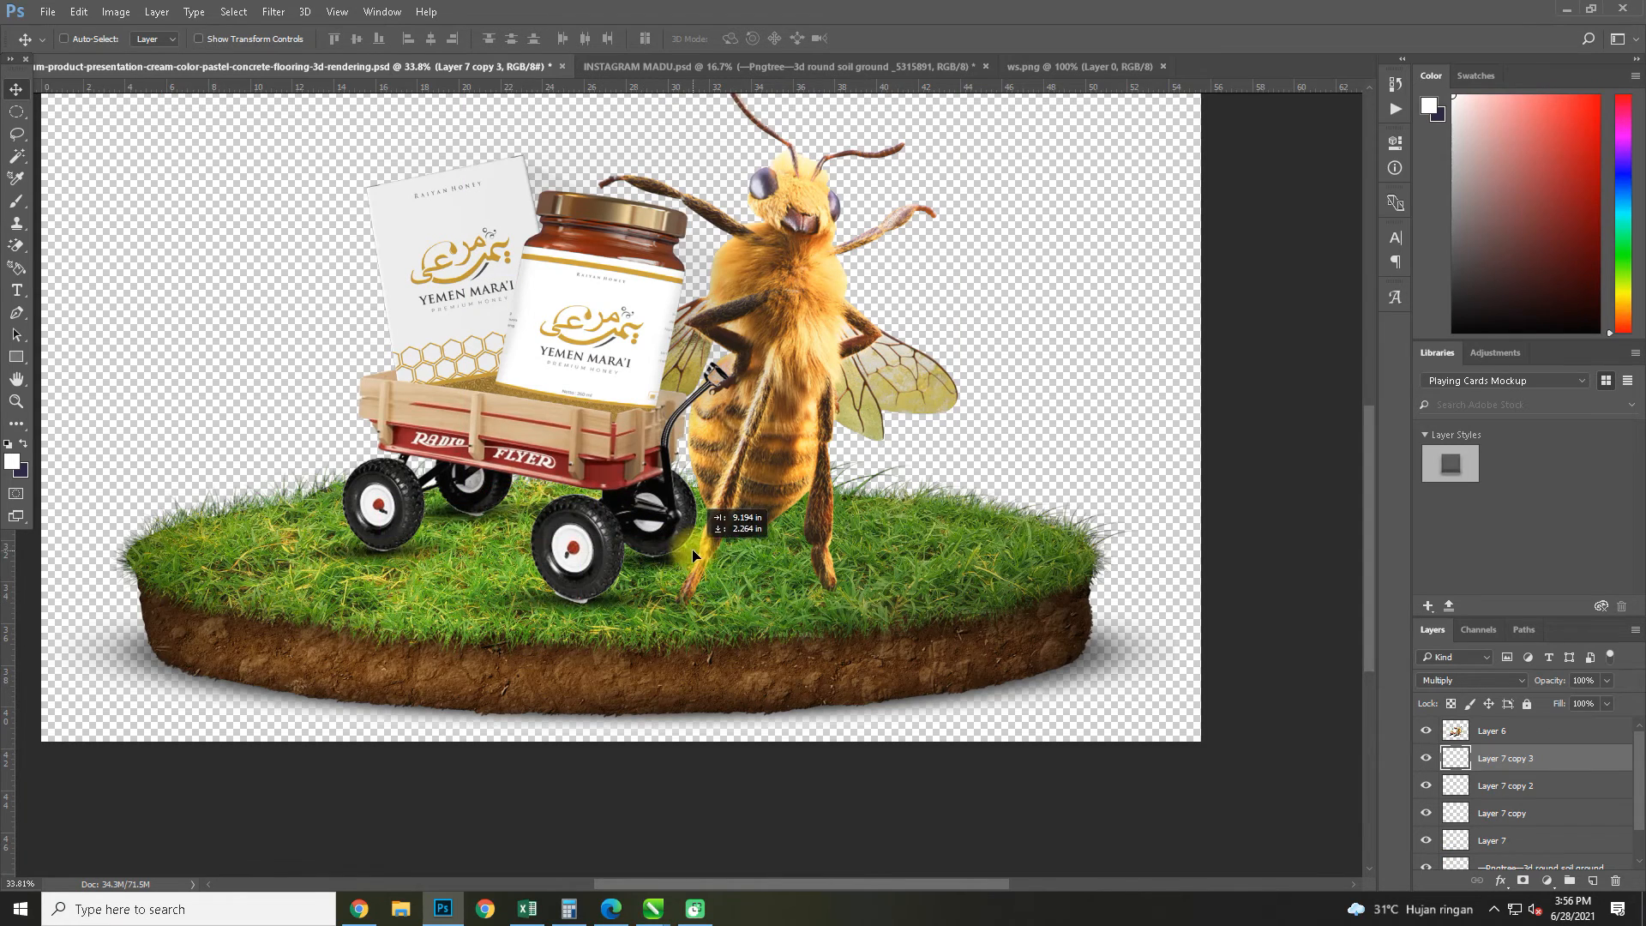
Duplicate the shadow once more and fit it beneath the wheel closest to the bee, stretched to 111.54% height and slightly rotated
scroll(677, 560, up, 5)
key(ctrl+t)
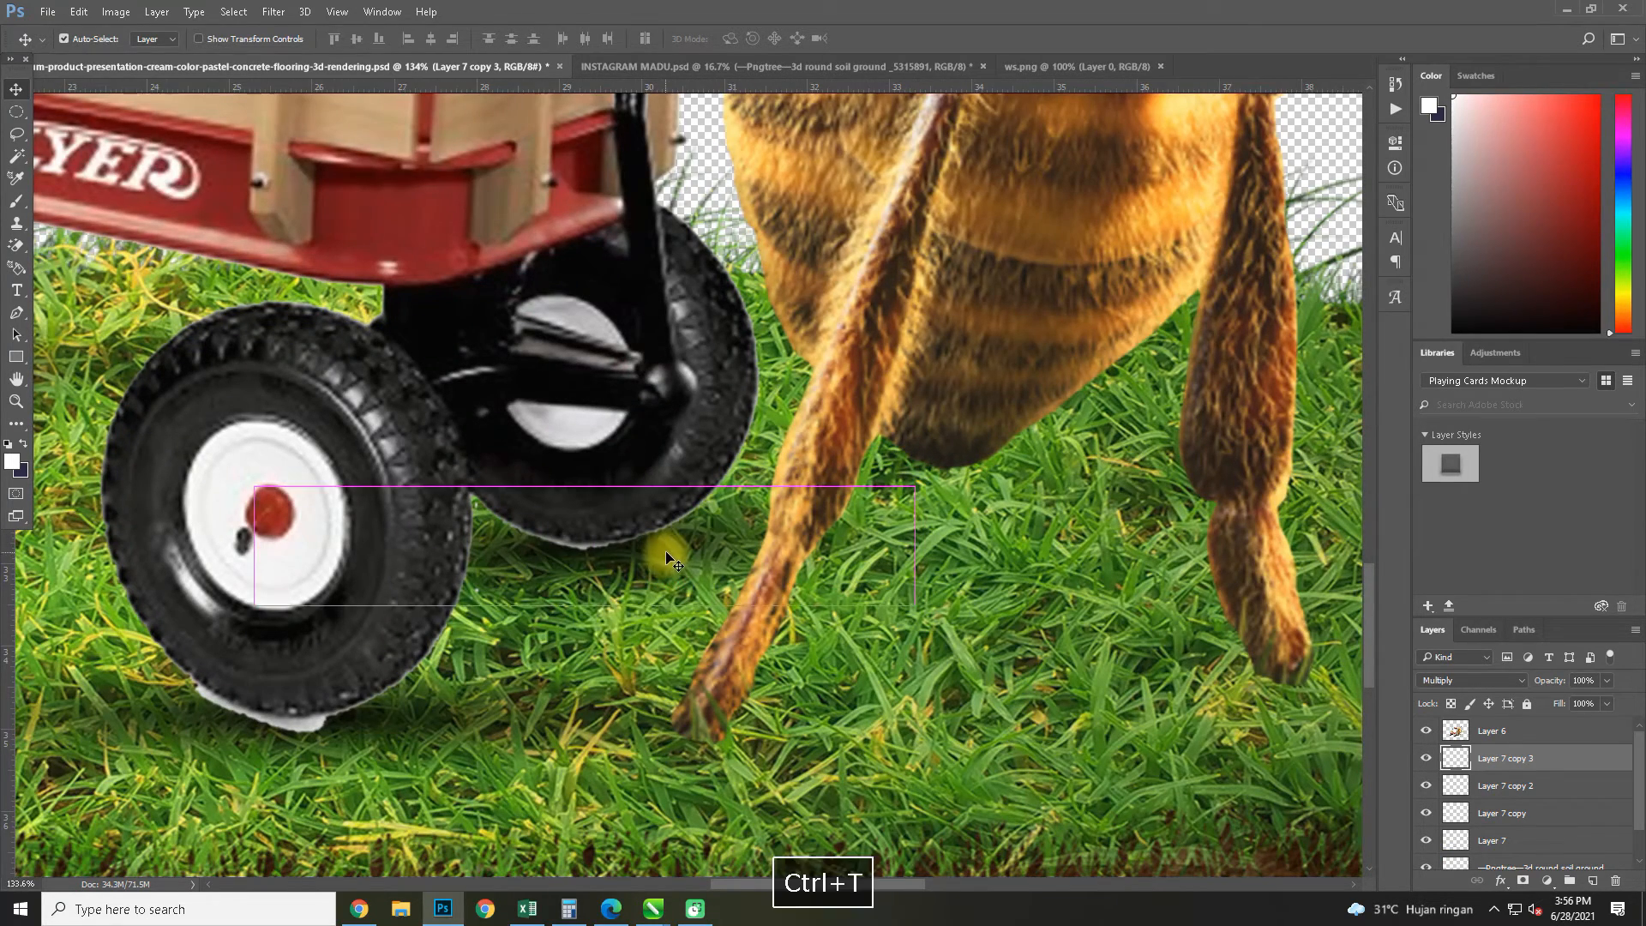
drag(586, 612, 586, 619)
drag(939, 444, 967, 455)
drag(615, 586, 608, 590)
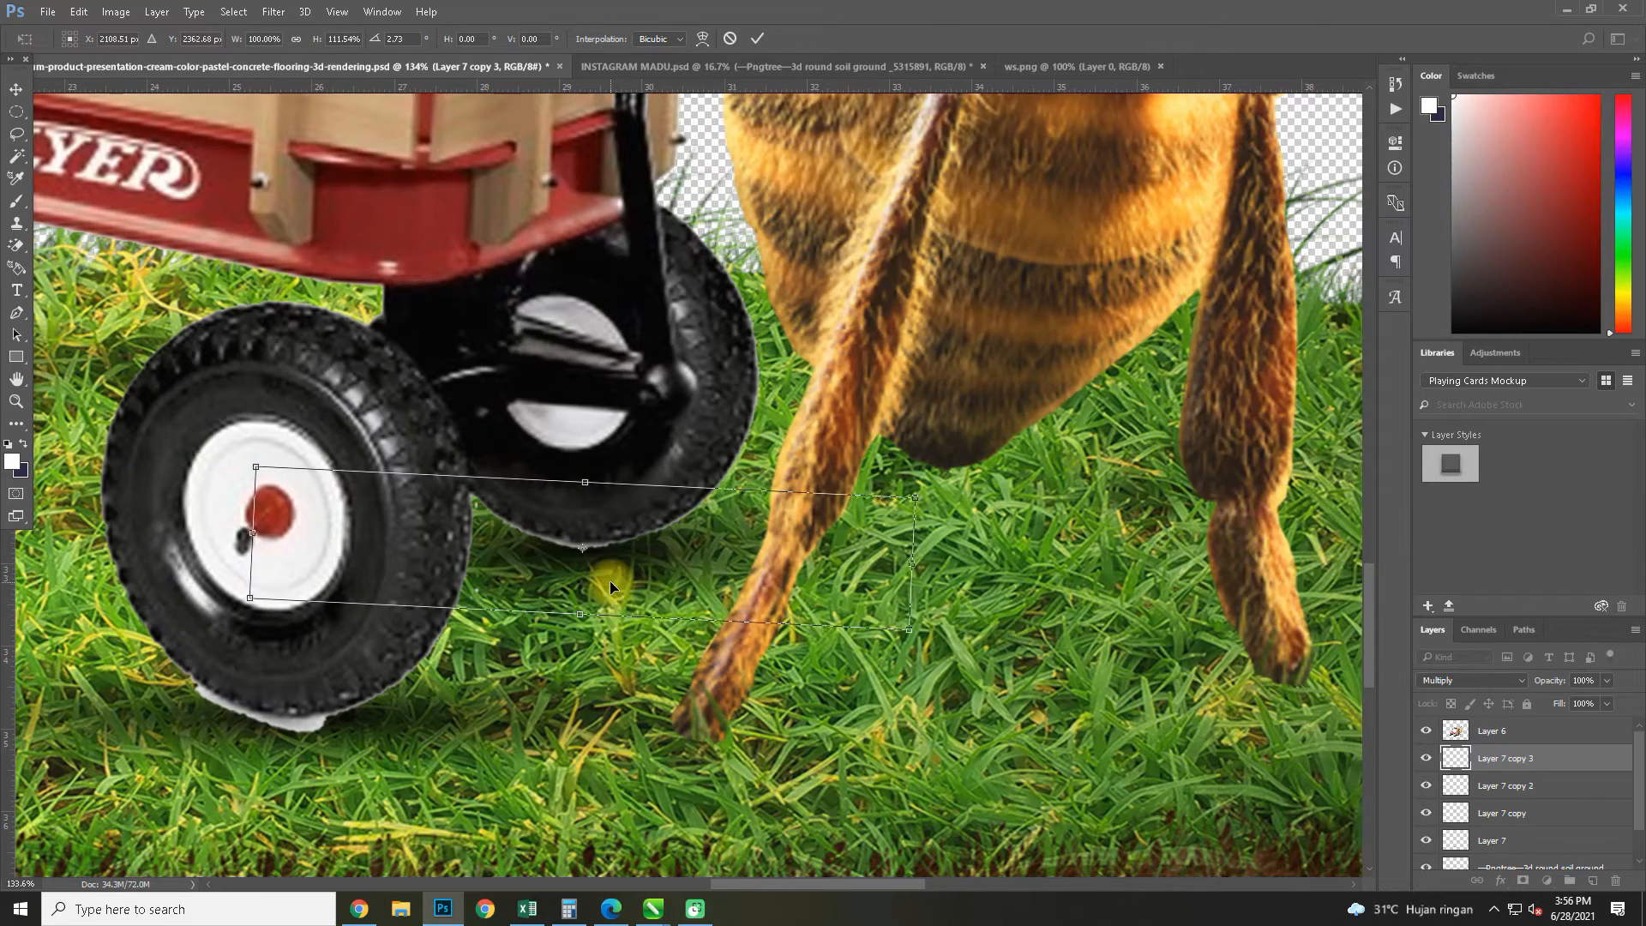
key(Return)
Duplicate the shadow for the bee's feet and place the copies where its legs touch the grass
scroll(610, 591, down, 5)
key(ctrl+j)
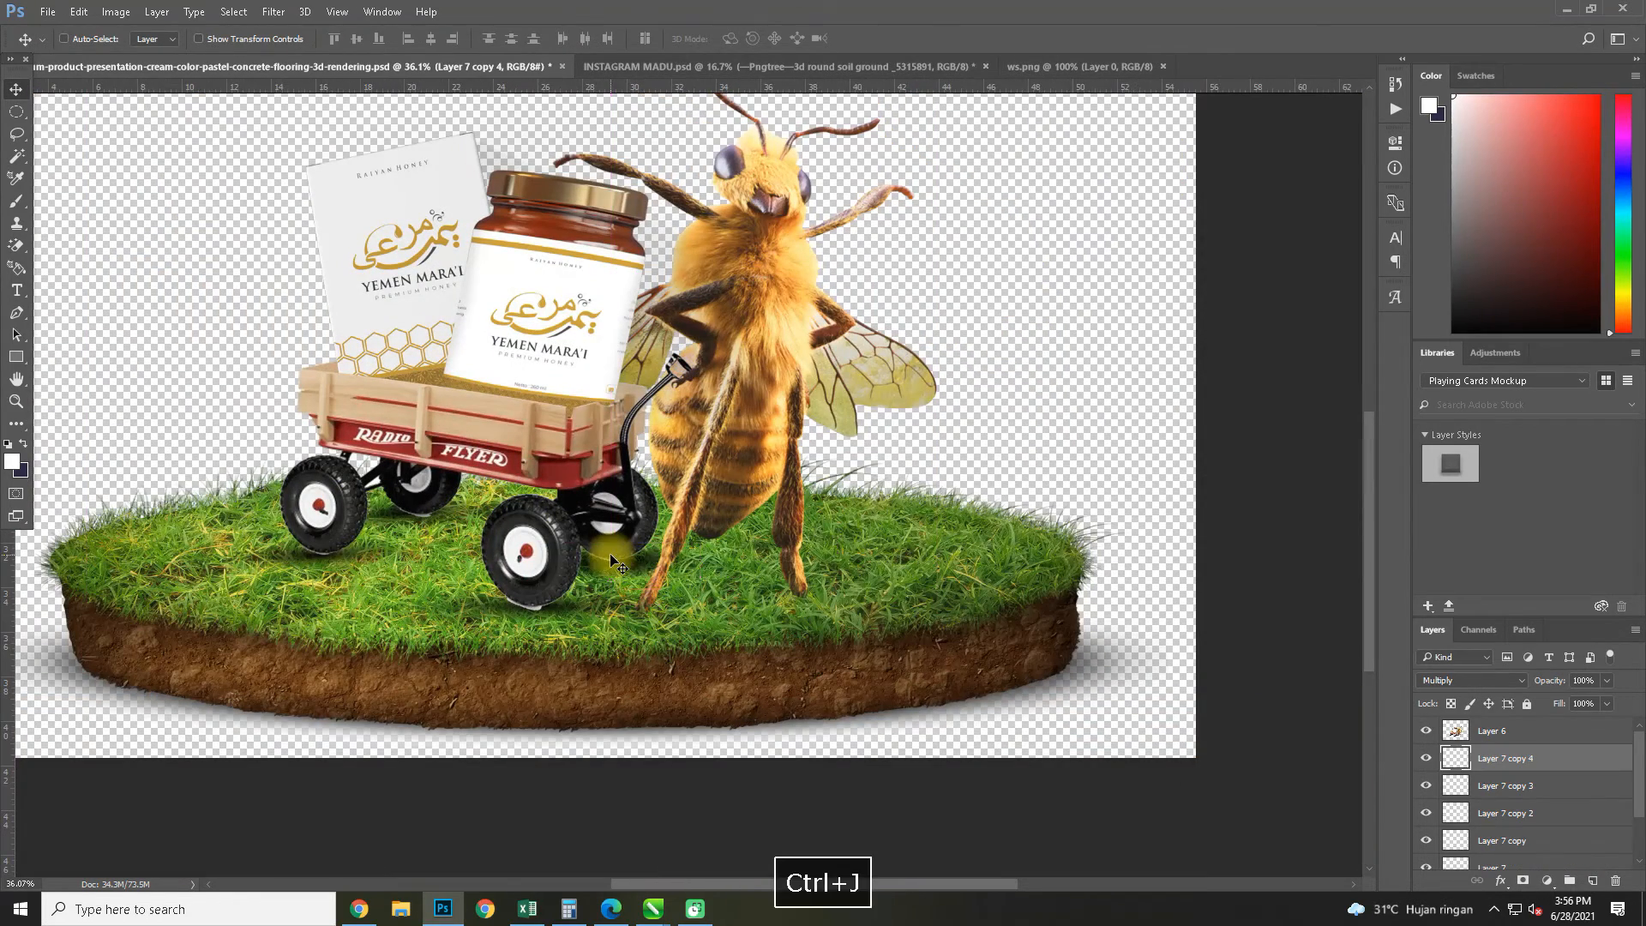
drag(649, 572, 663, 612)
key(ctrl+t)
key(Return)
key(ctrl+j)
scroll(608, 508, down, 5)
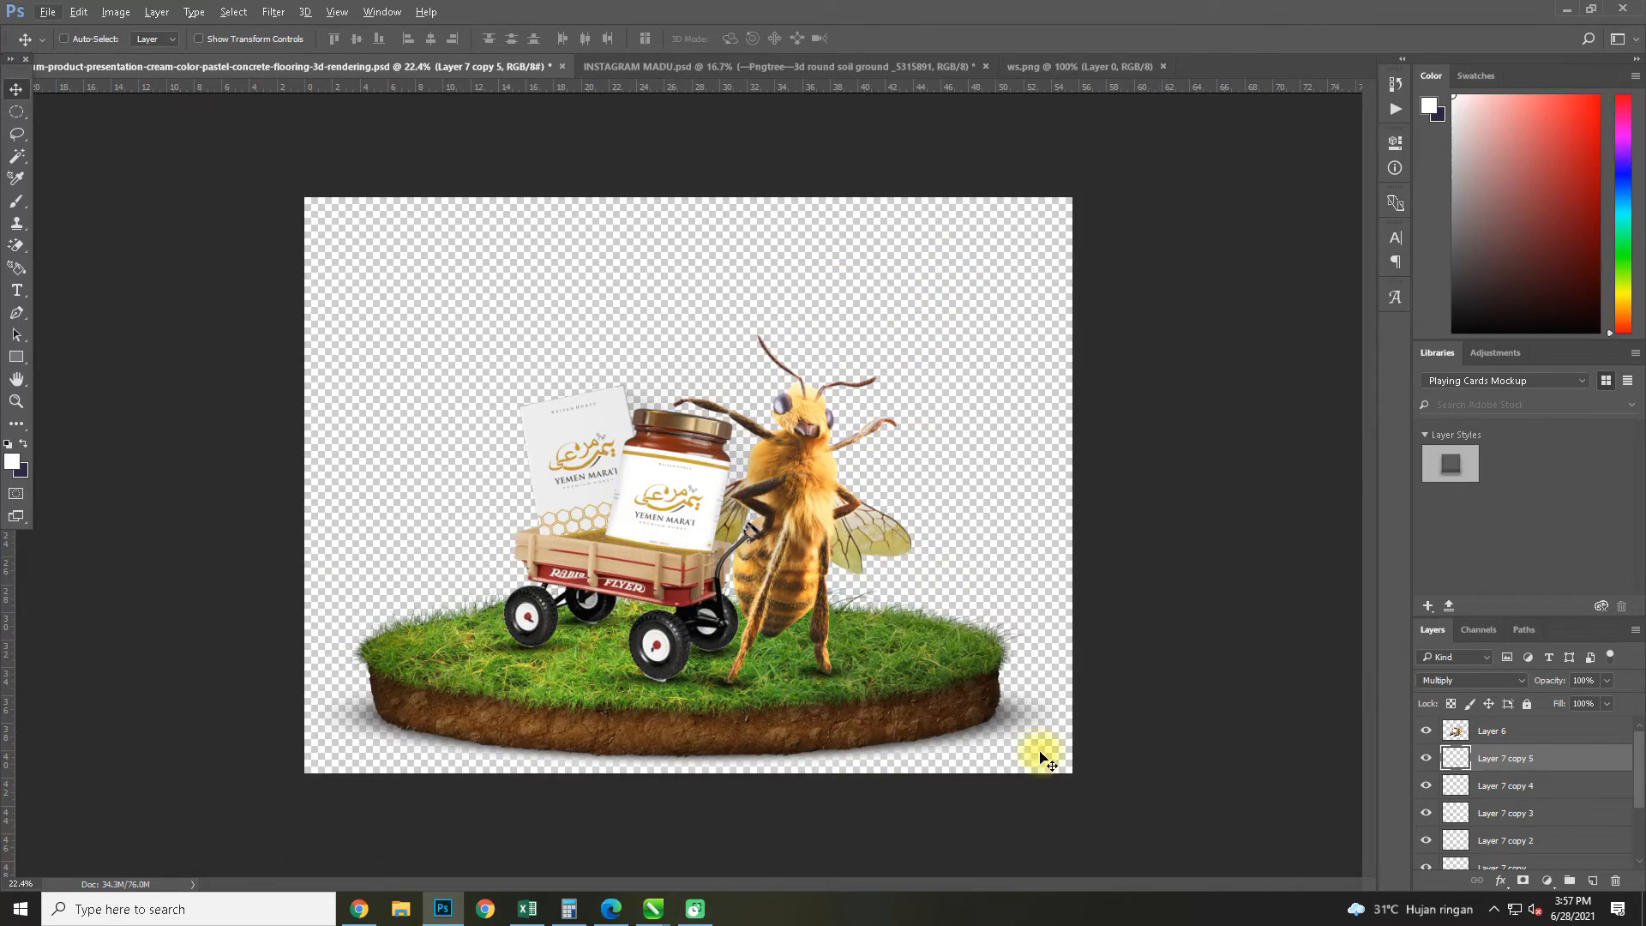
On Layer 6, select the white remnant beneath the wagon's nearest wheel with the Magic Wand and delete it
click(1455, 733)
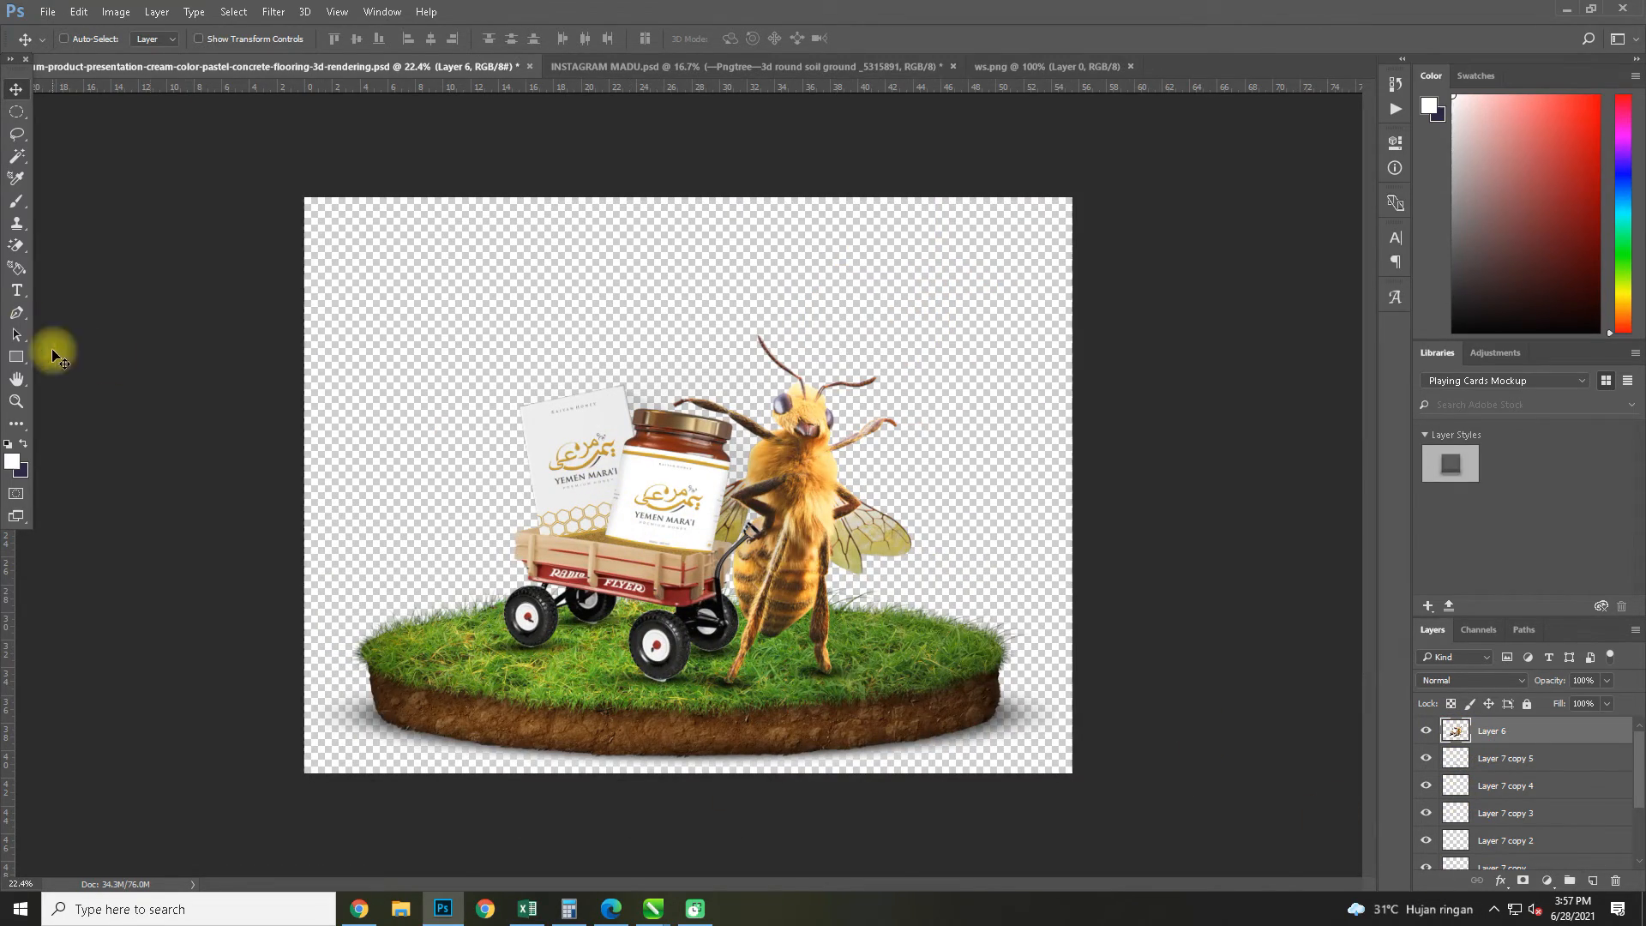
click(16, 157)
scroll(657, 673, up, 10)
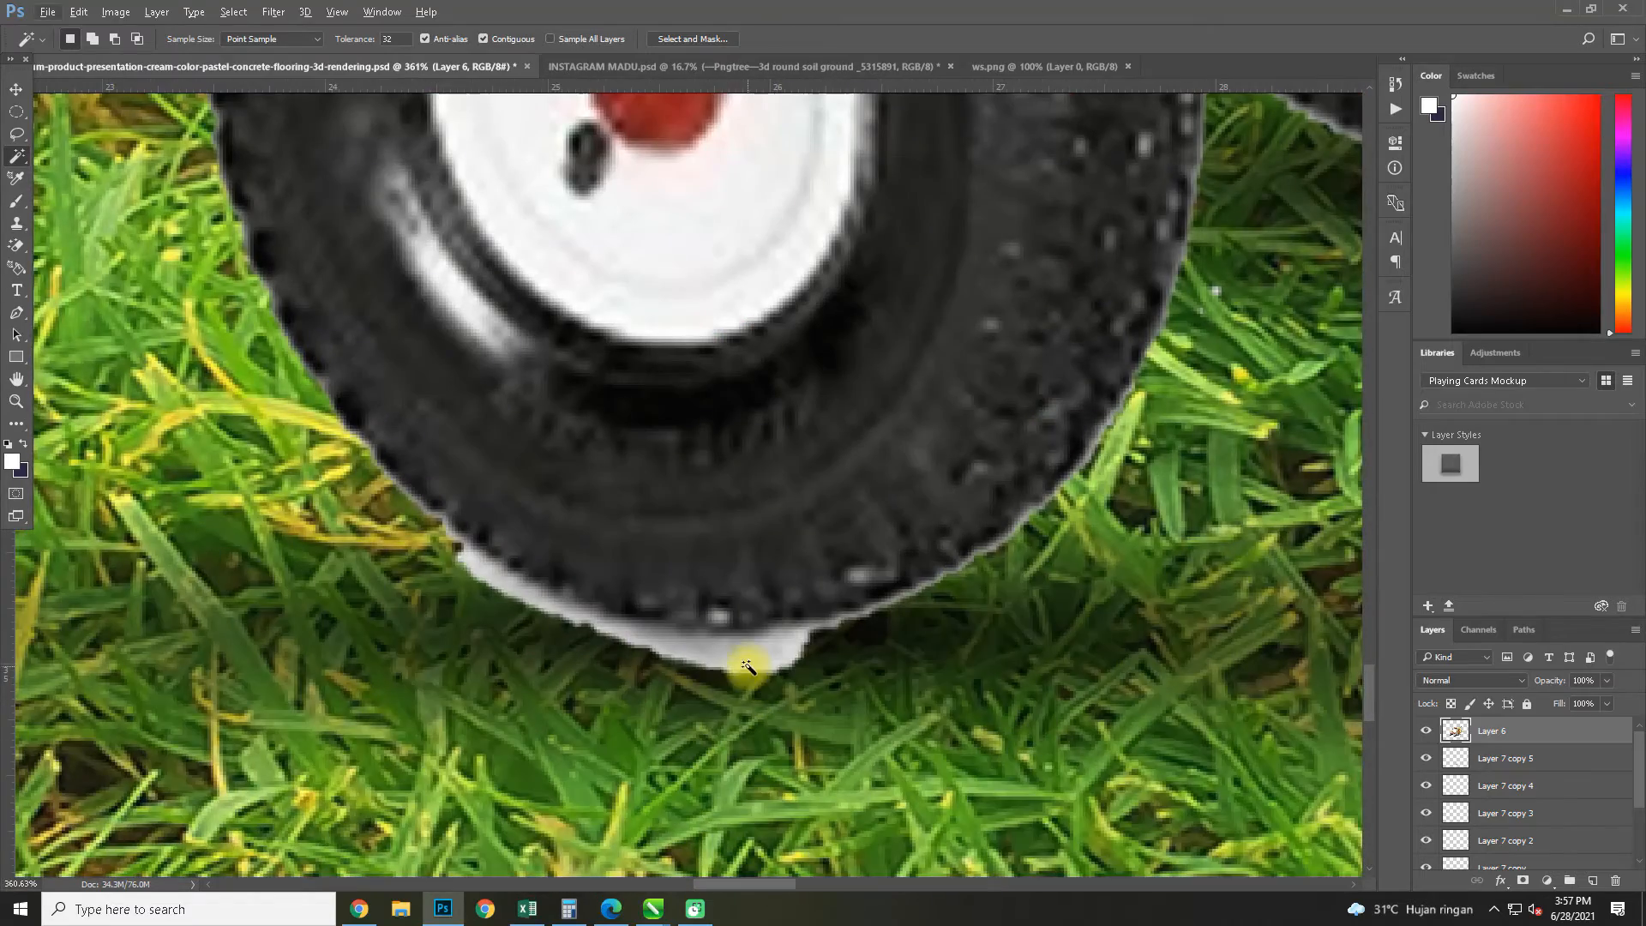
key(Delete)
key(ctrl+d)
scroll(749, 662, down, 10)
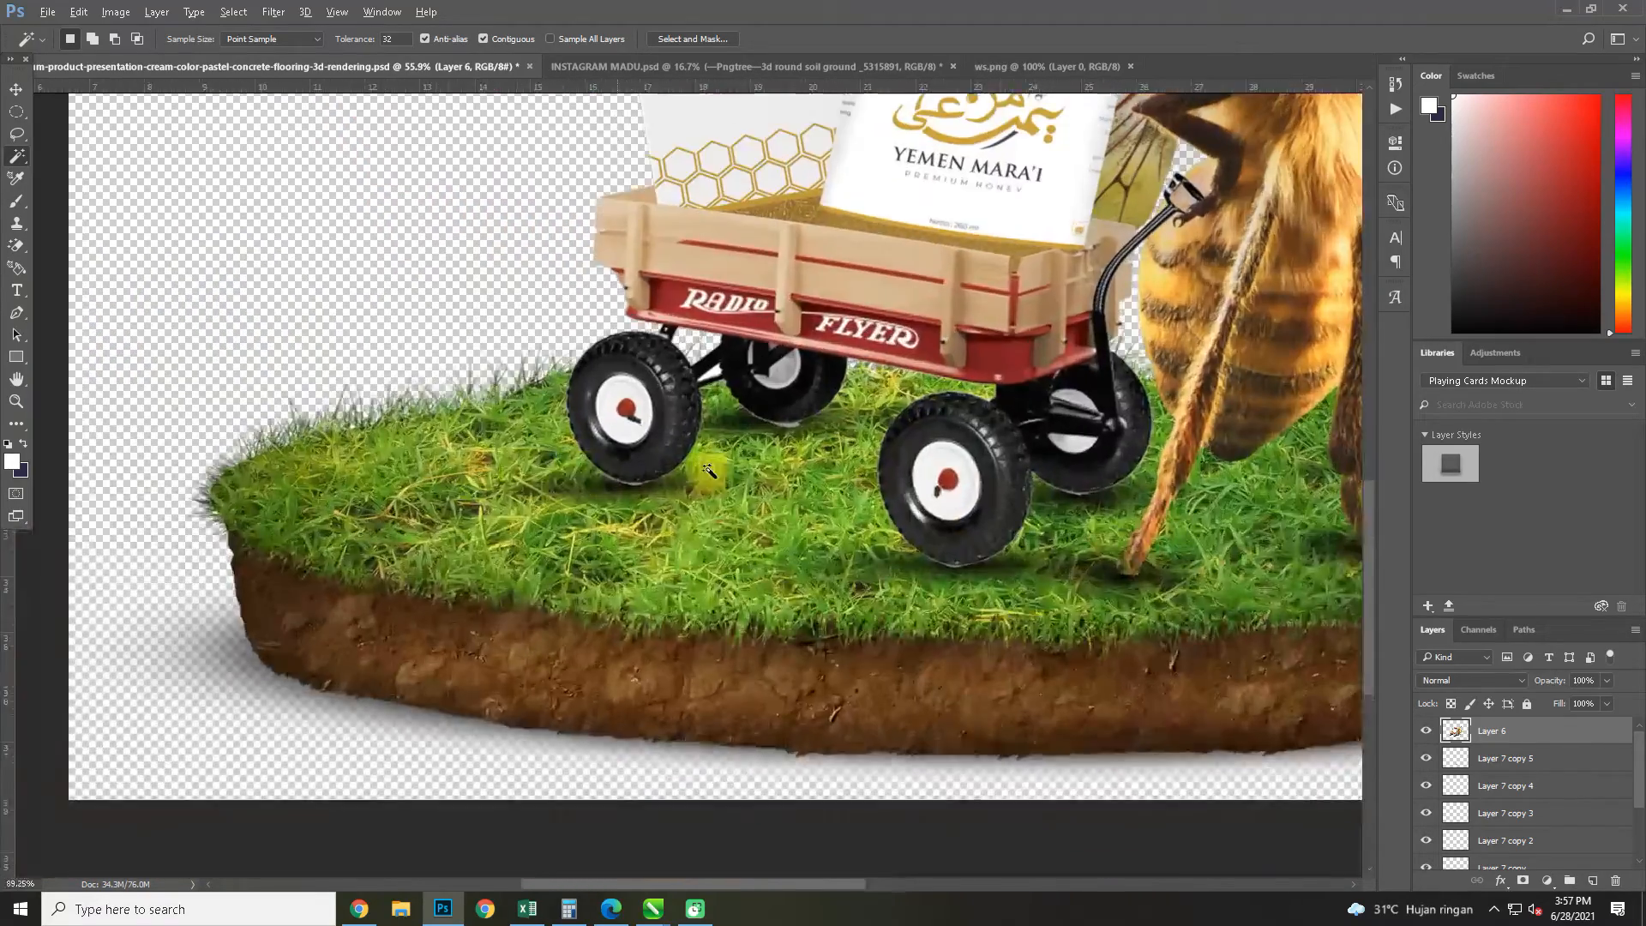
Remove the remaining white fringes beneath the wagon's other wheels on Layer 6 with the Magic Wand
scroll(922, 552, up, 10)
click(506, 533)
key(Delete)
key(ctrl+d)
scroll(416, 415, down, 10)
scroll(755, 360, up, 10)
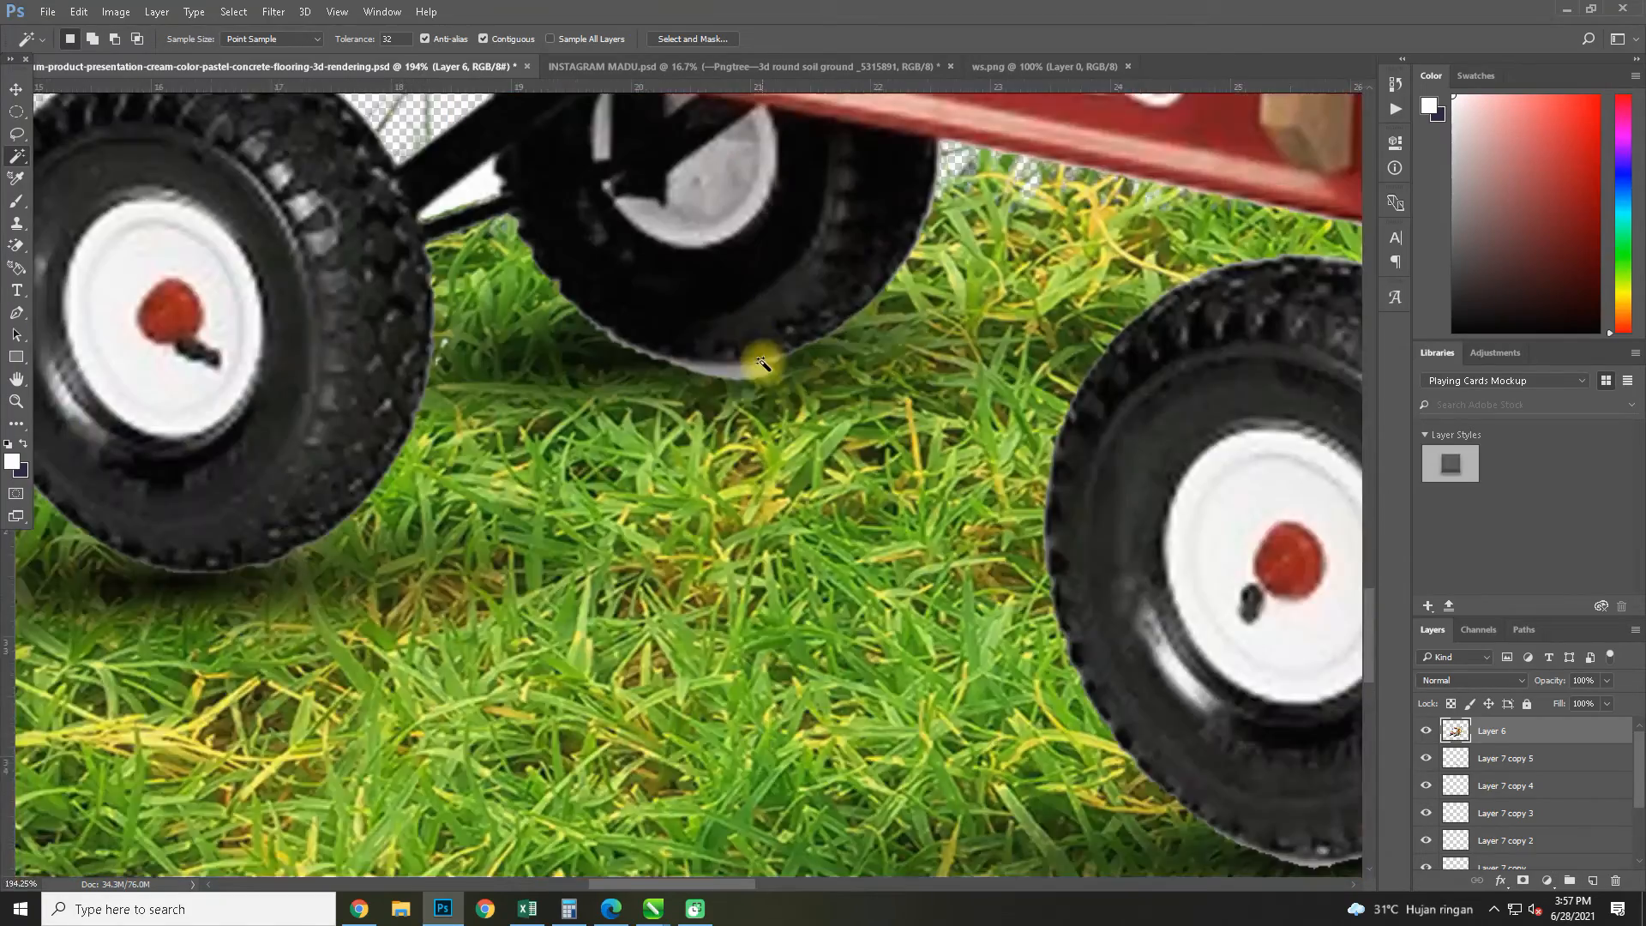
click(748, 377)
key(Delete)
key(ctrl+d)
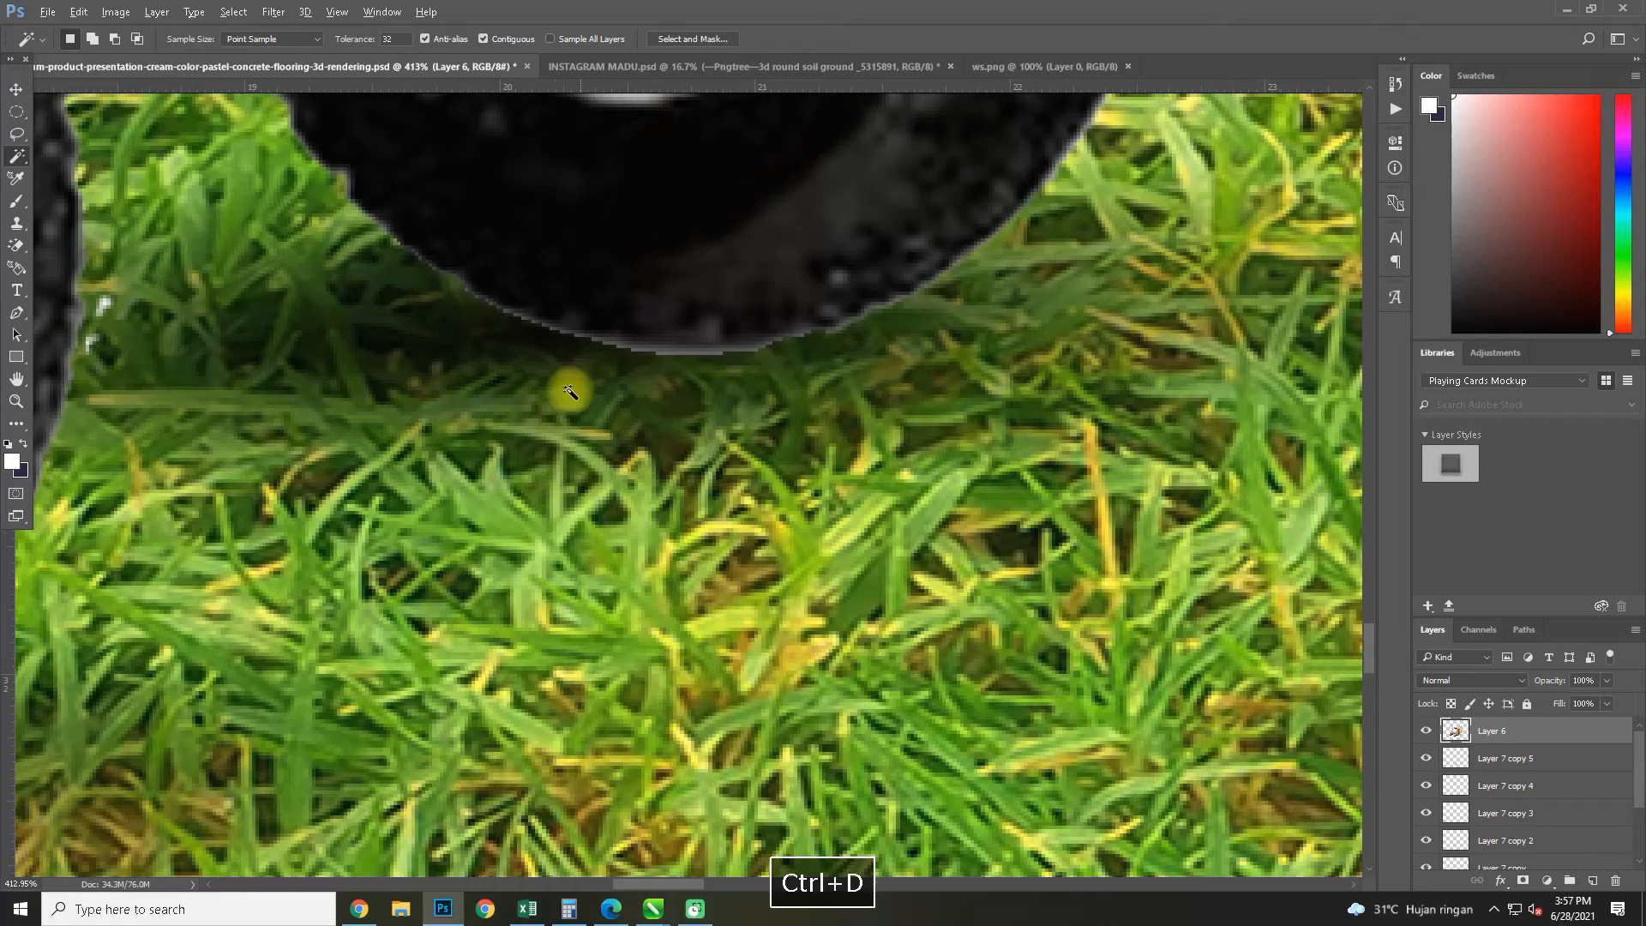
scroll(535, 391, down, 10)
scroll(535, 392, down, 5)
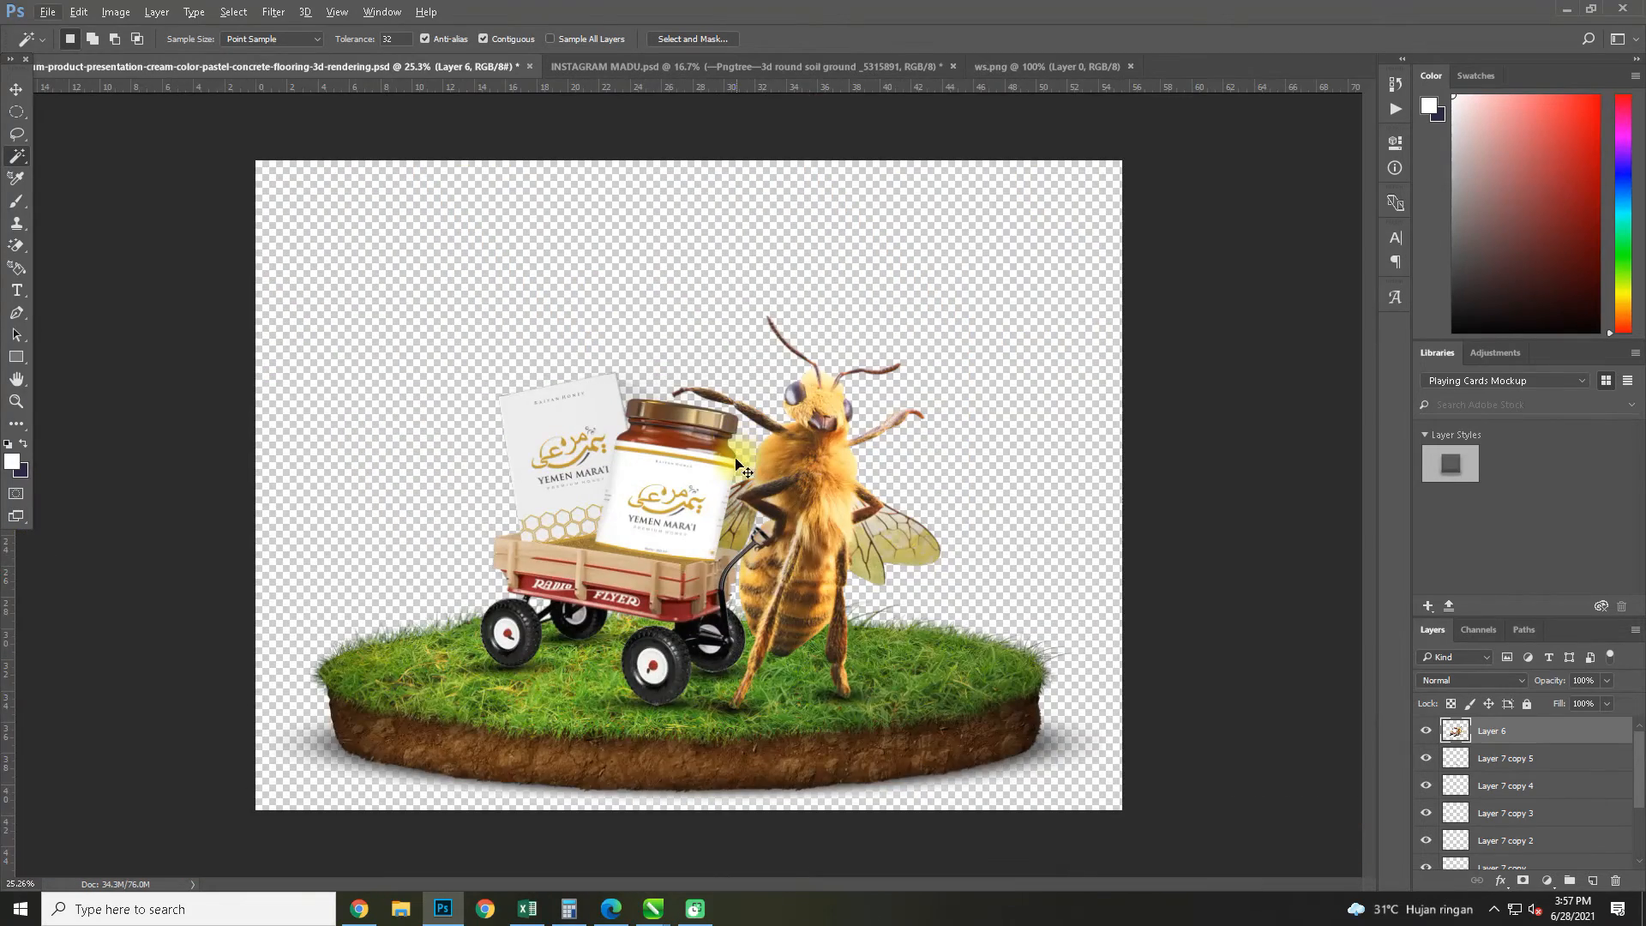
Save the composite as a PNG in folder 26, replacing the existing podium-product-presentation file
key(ctrl+shift+s)
click(271, 688)
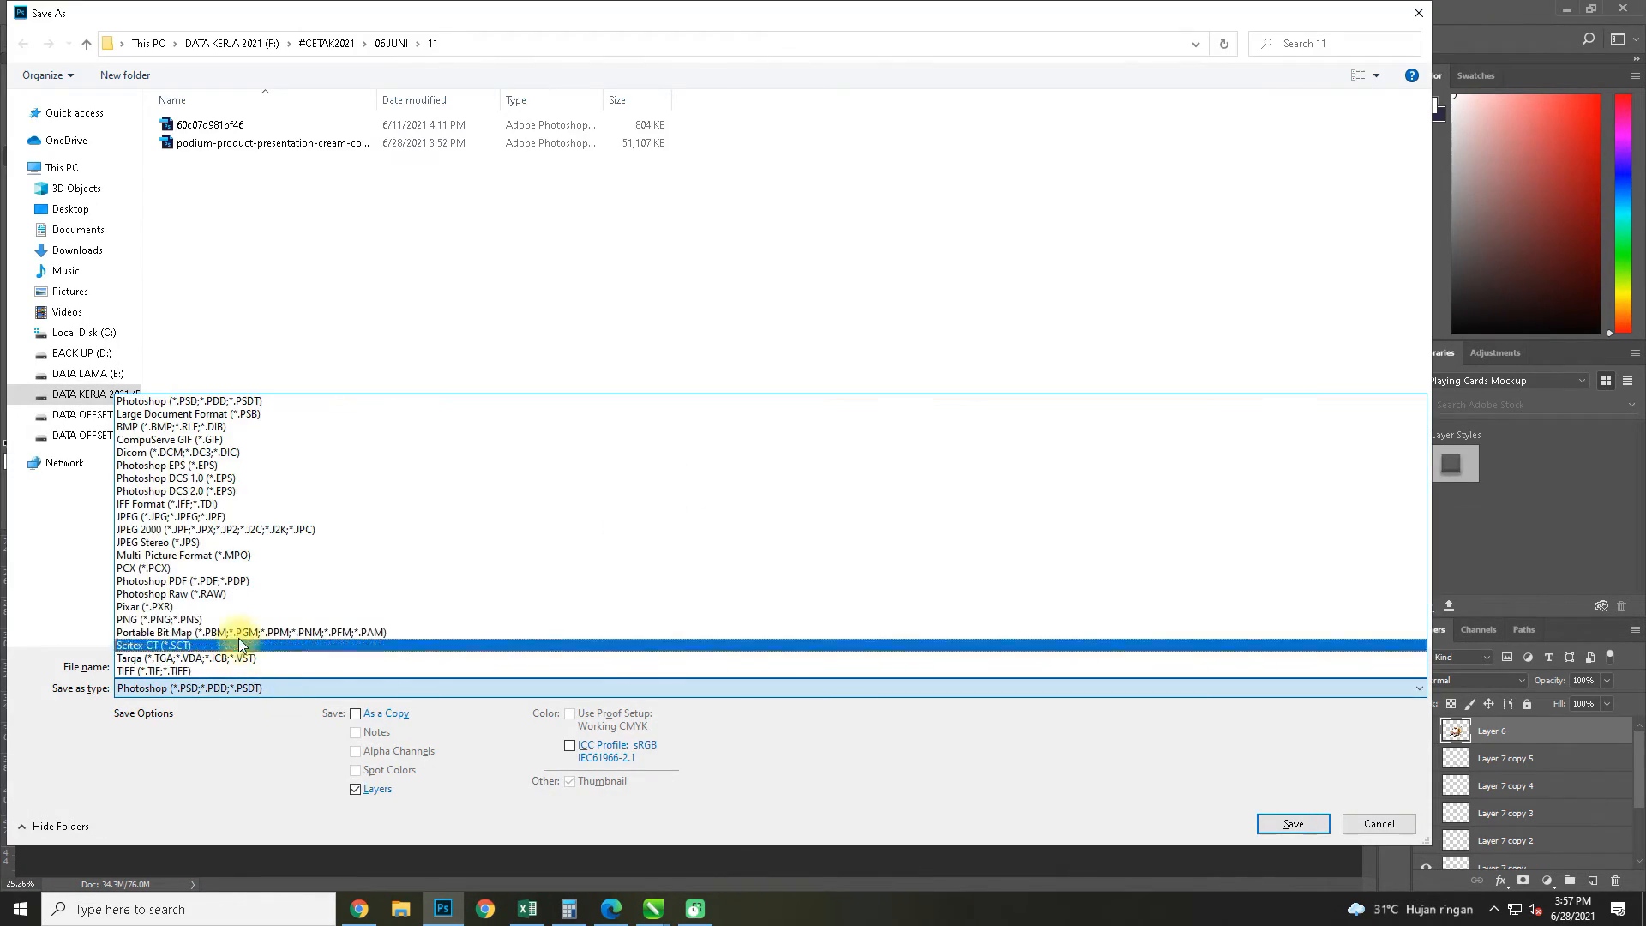
click(214, 619)
click(86, 43)
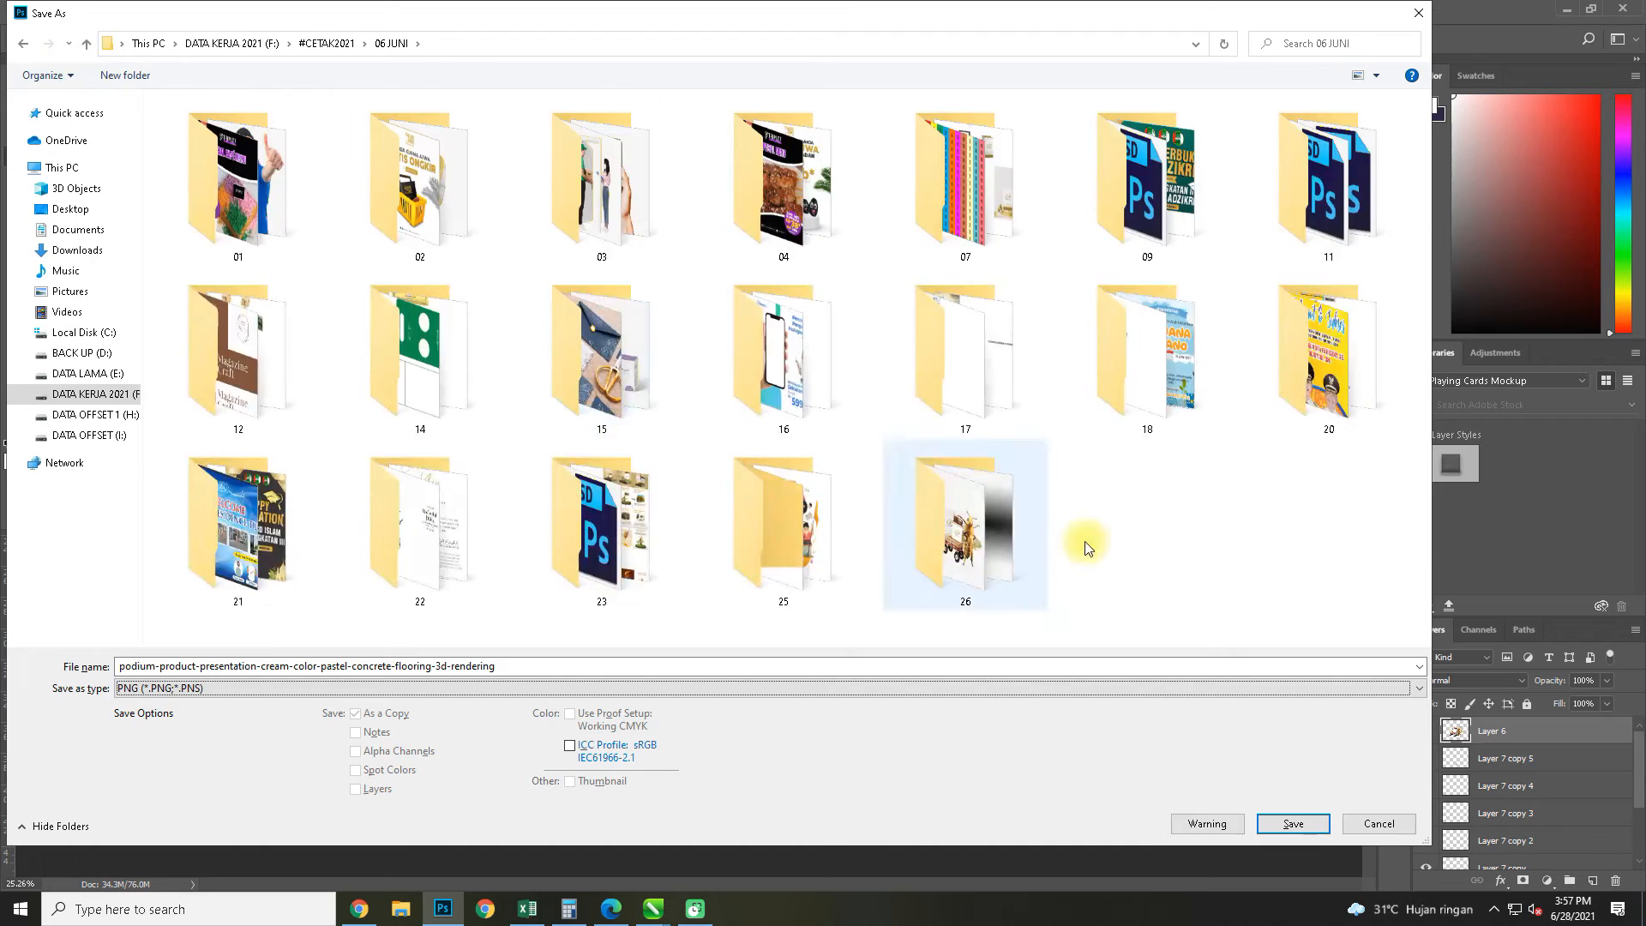
double_click(974, 533)
click(1287, 823)
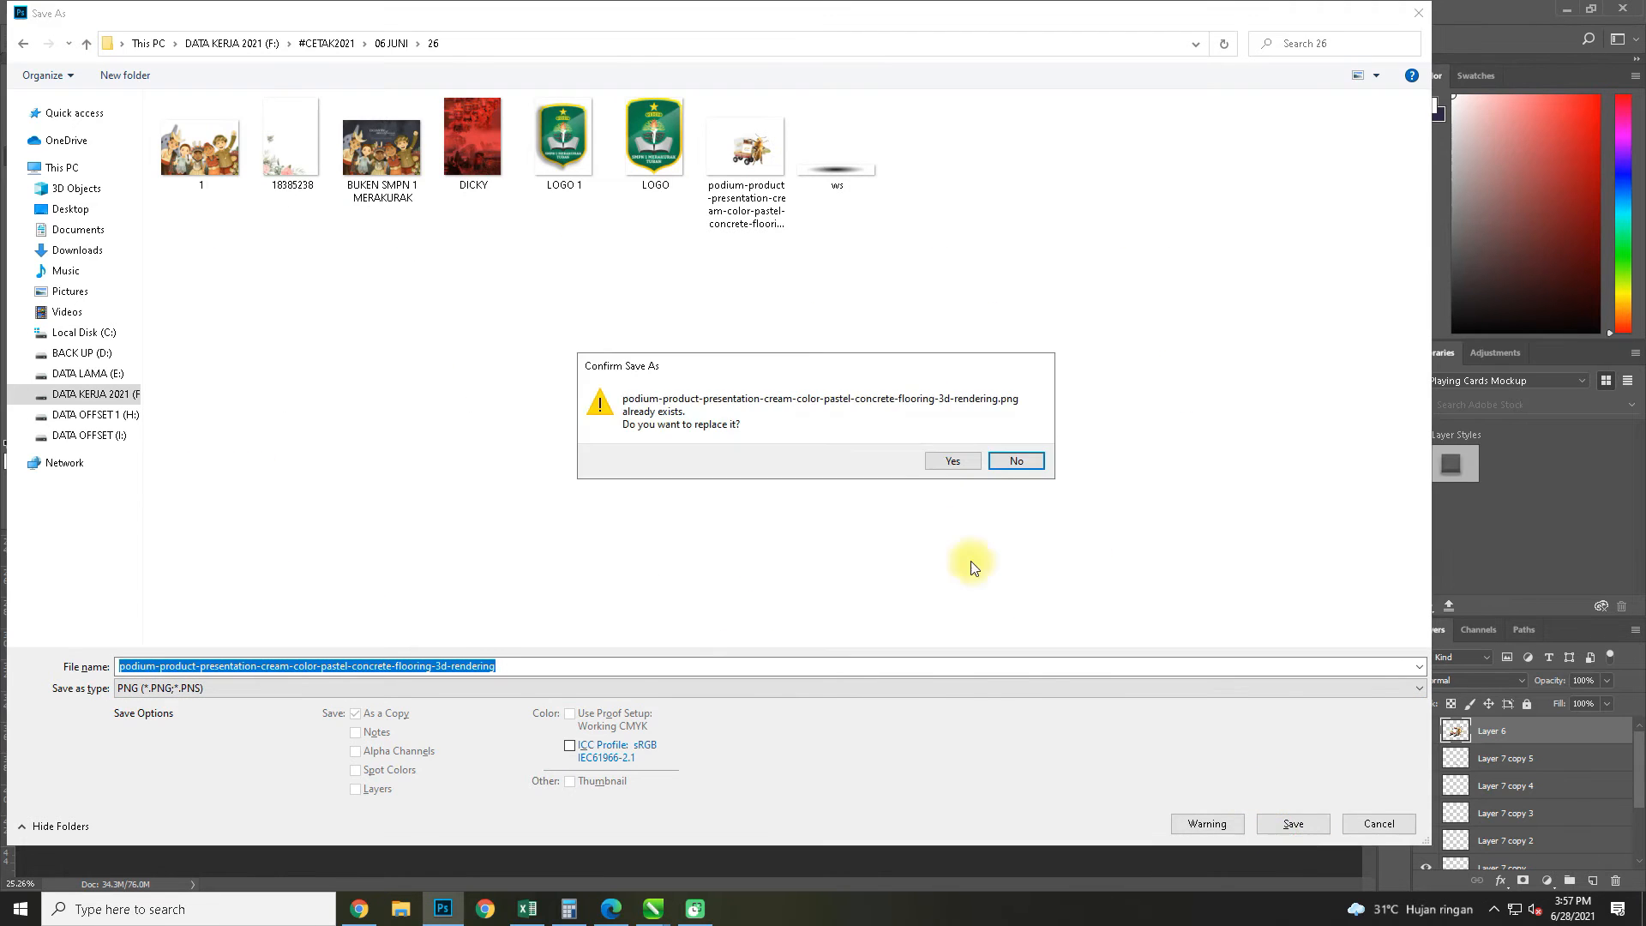
key(y)
click(736, 240)
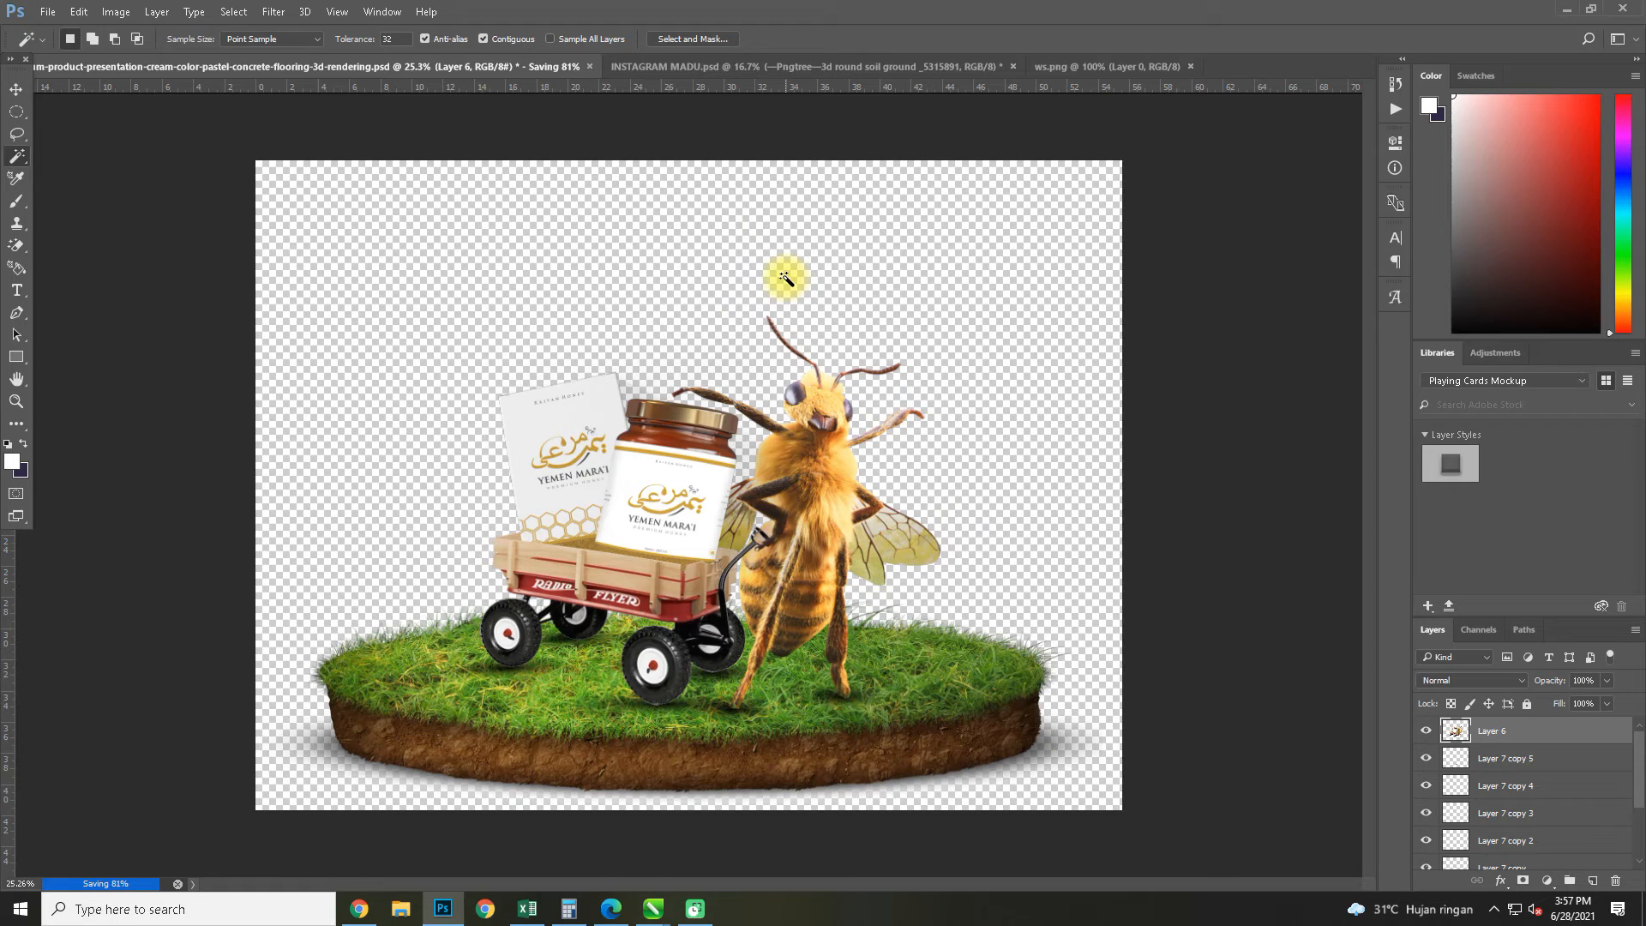
Switch to CorelDRAW, delete the shadow ellipse, and import the podium-product-presentation PNG at about 4.48 × 3.36 cm
click(1577, 7)
key(Delete)
key(ctrl+i)
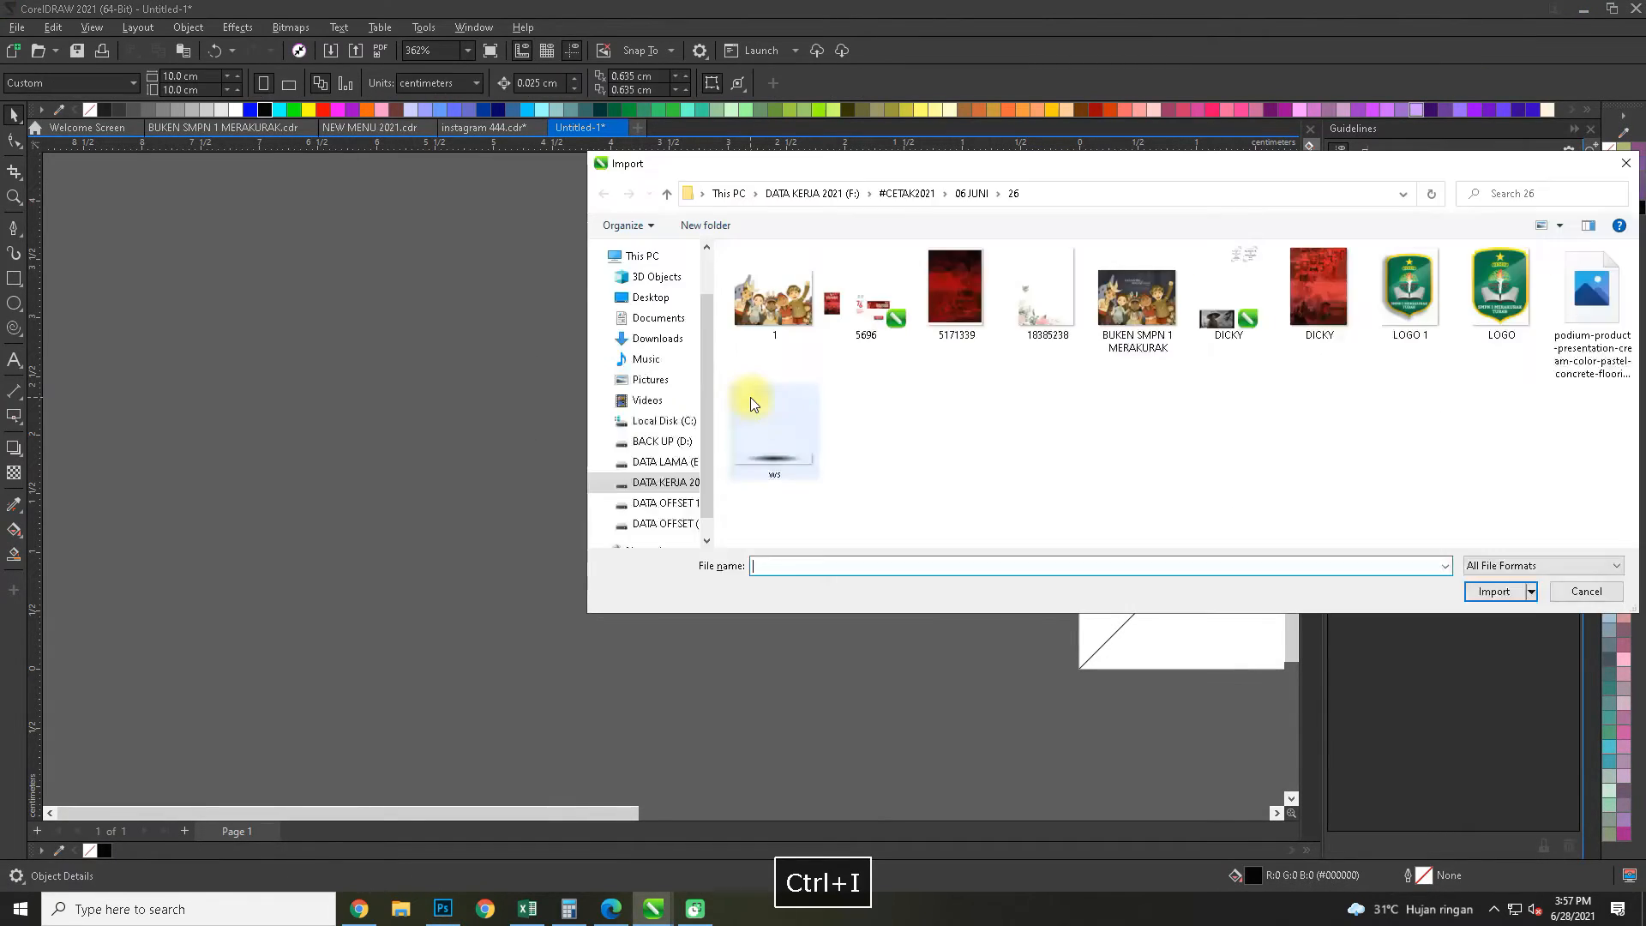
click(1591, 300)
click(1492, 590)
drag(854, 614, 888, 643)
drag(736, 606, 167, 513)
PowerClip the imported bee image into the 10 × 10 cm frame, open the frame's contents for editing and select the image
scroll(167, 514, down, 1)
key(alt+c)
key(w)
key(p)
click(562, 403)
ctrl+click(732, 296)
click(776, 272)
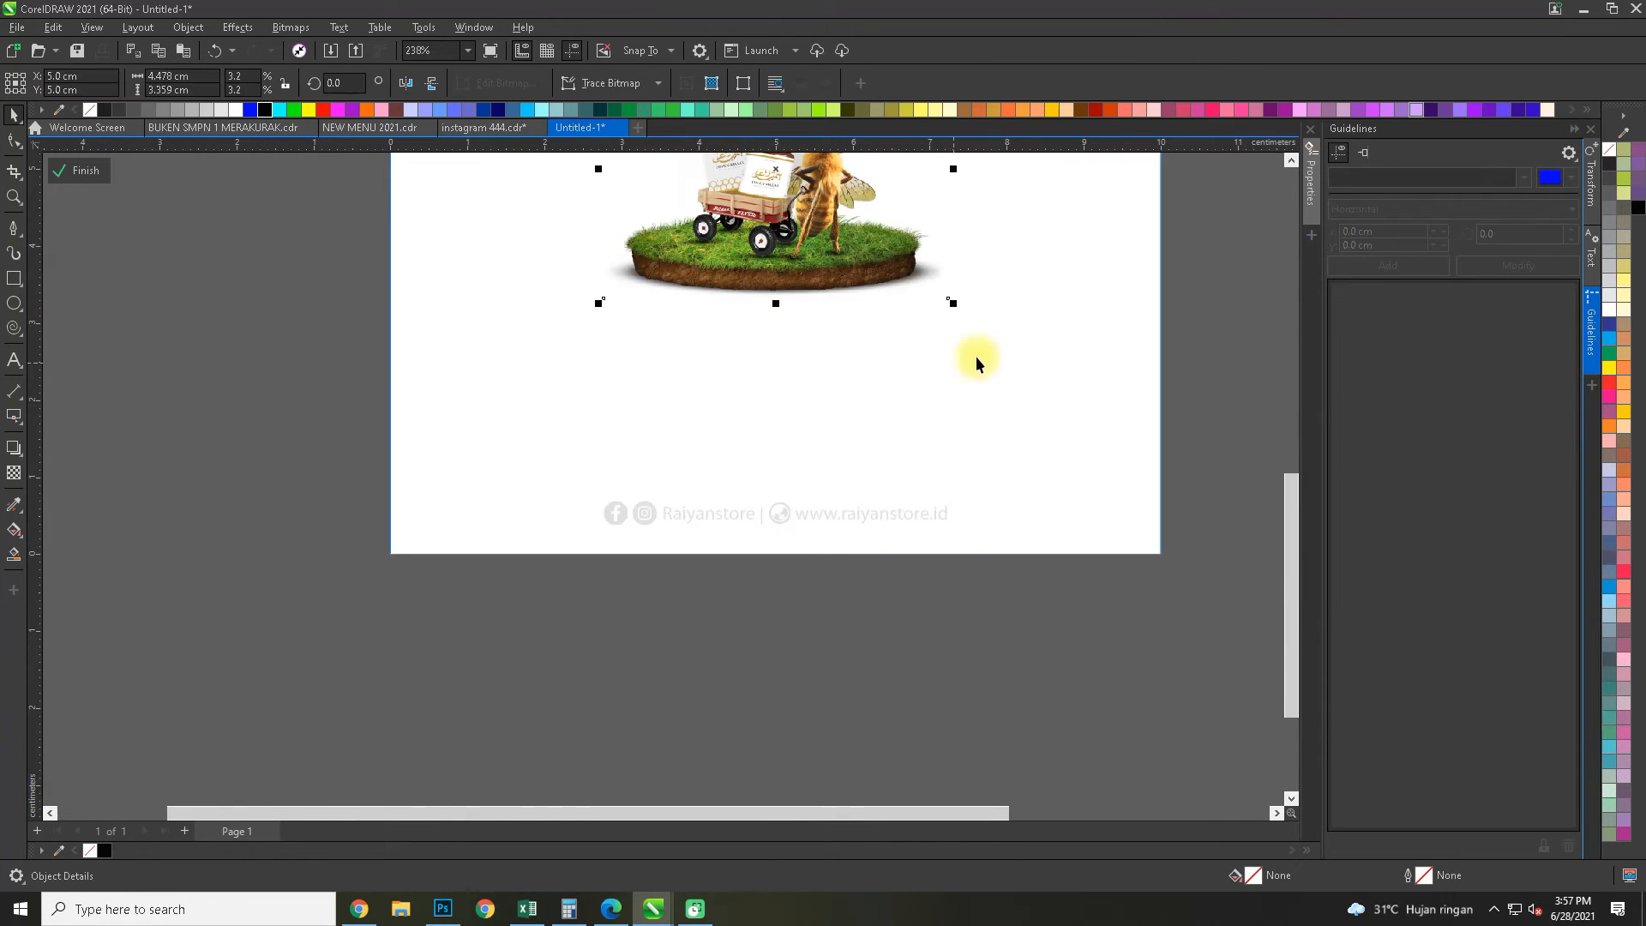
Enlarge the bee image to about 10 × 7.5 cm over the lower part of its frame and finish editing the contents
drag(956, 308, 1136, 467)
drag(953, 214, 837, 452)
scroll(837, 452, down, 1)
drag(978, 213, 1010, 190)
drag(815, 502, 816, 483)
drag(1009, 635, 999, 627)
ctrl+click(1123, 596)
drag(1017, 564, 733, 643)
scroll(648, 619, up, 1)
ctrl+click(638, 622)
click(643, 619)
ctrl+click(963, 660)
click(963, 660)
scroll(799, 530, down, 4)
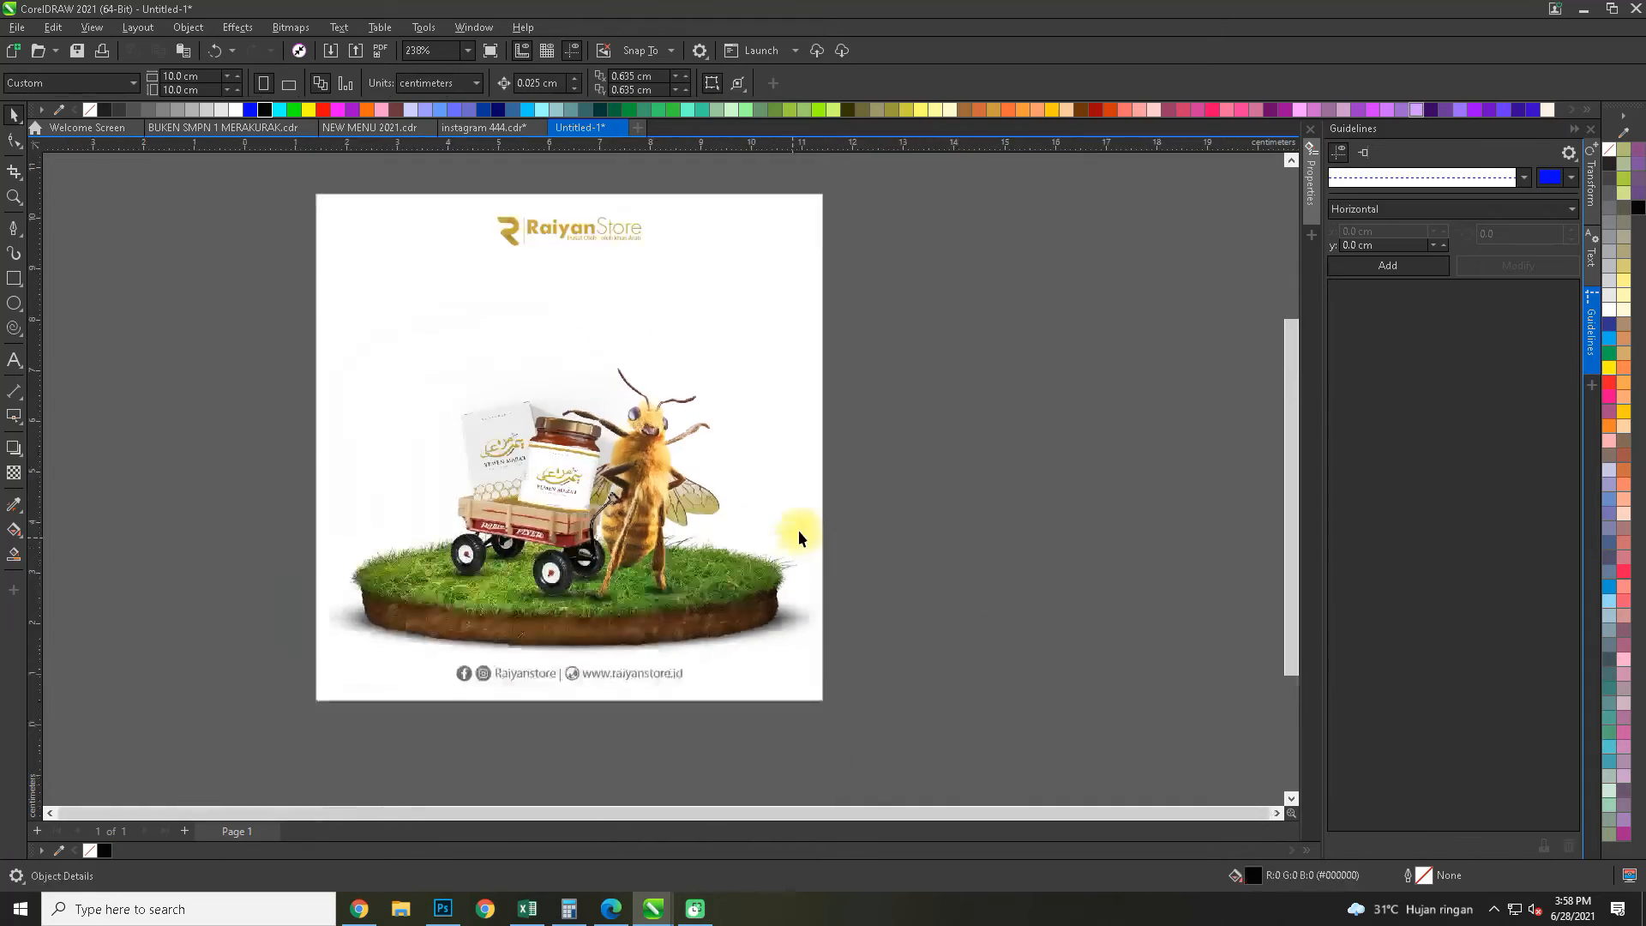
Shrink the contact line to about 3 cm wide and move it down about 0.09 cm
drag(749, 493, 732, 523)
scroll(724, 648, up, 1)
drag(724, 649, 669, 622)
click(717, 645)
scroll(717, 643, up, 3)
scroll(544, 649, up, 1)
drag(541, 648, 541, 659)
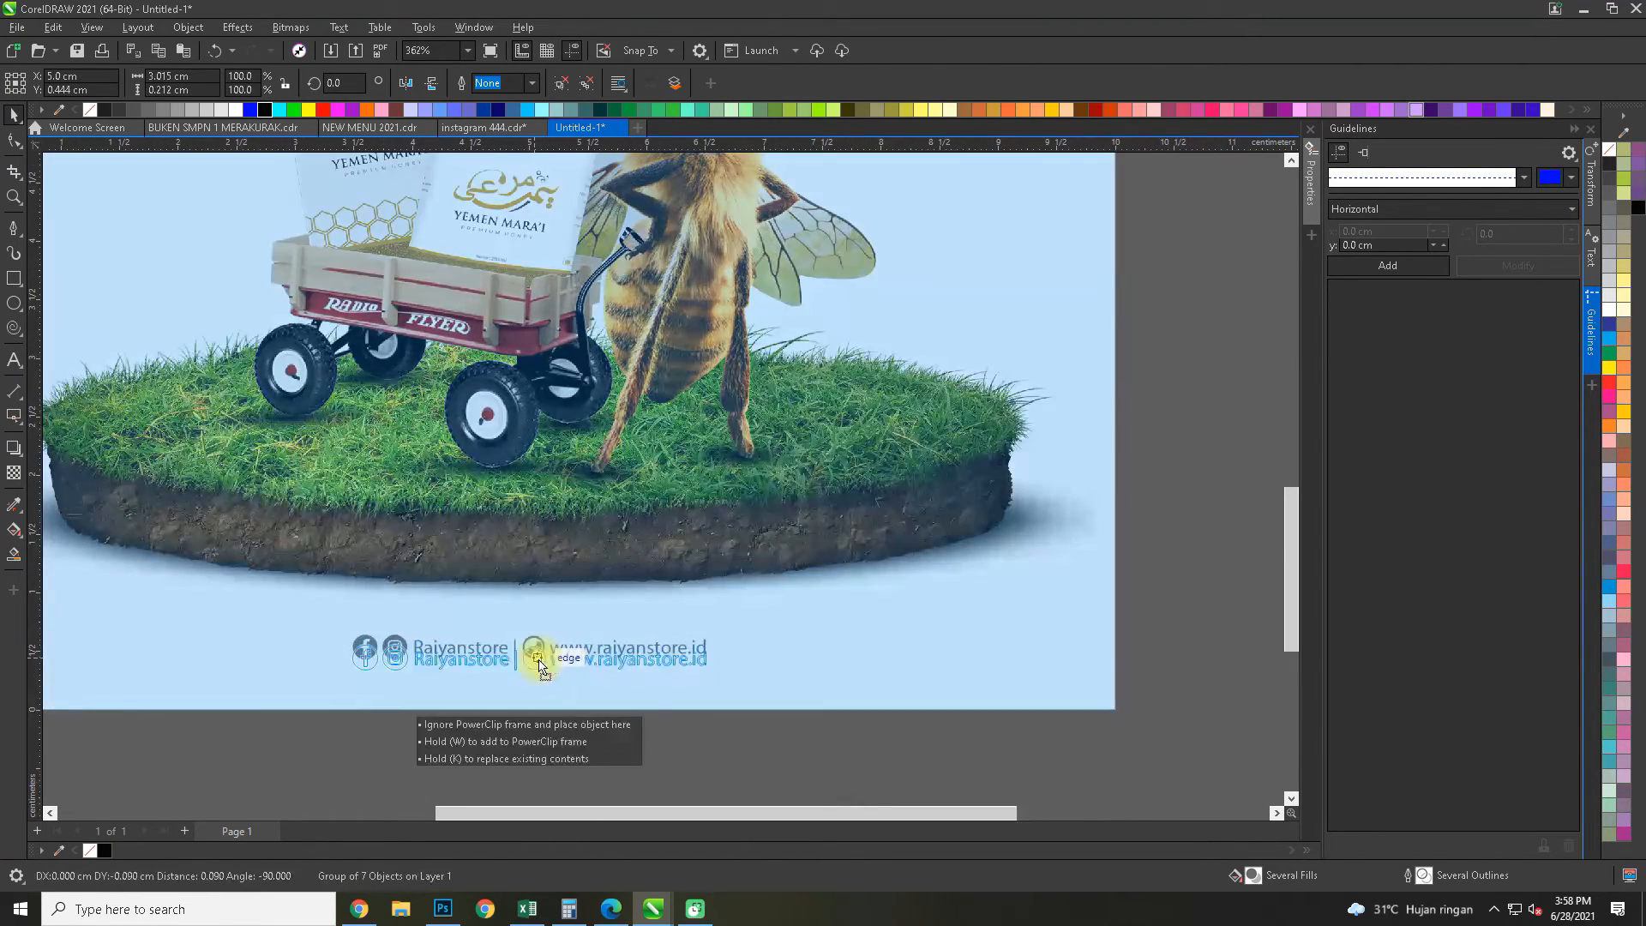
Reopen the frame's contents, move the bee image straight down about 0.11 cm and finish editing
scroll(601, 475, down, 2)
click(609, 473)
ctrl+click(608, 473)
scroll(621, 476, up, 3)
drag(624, 473, 626, 487)
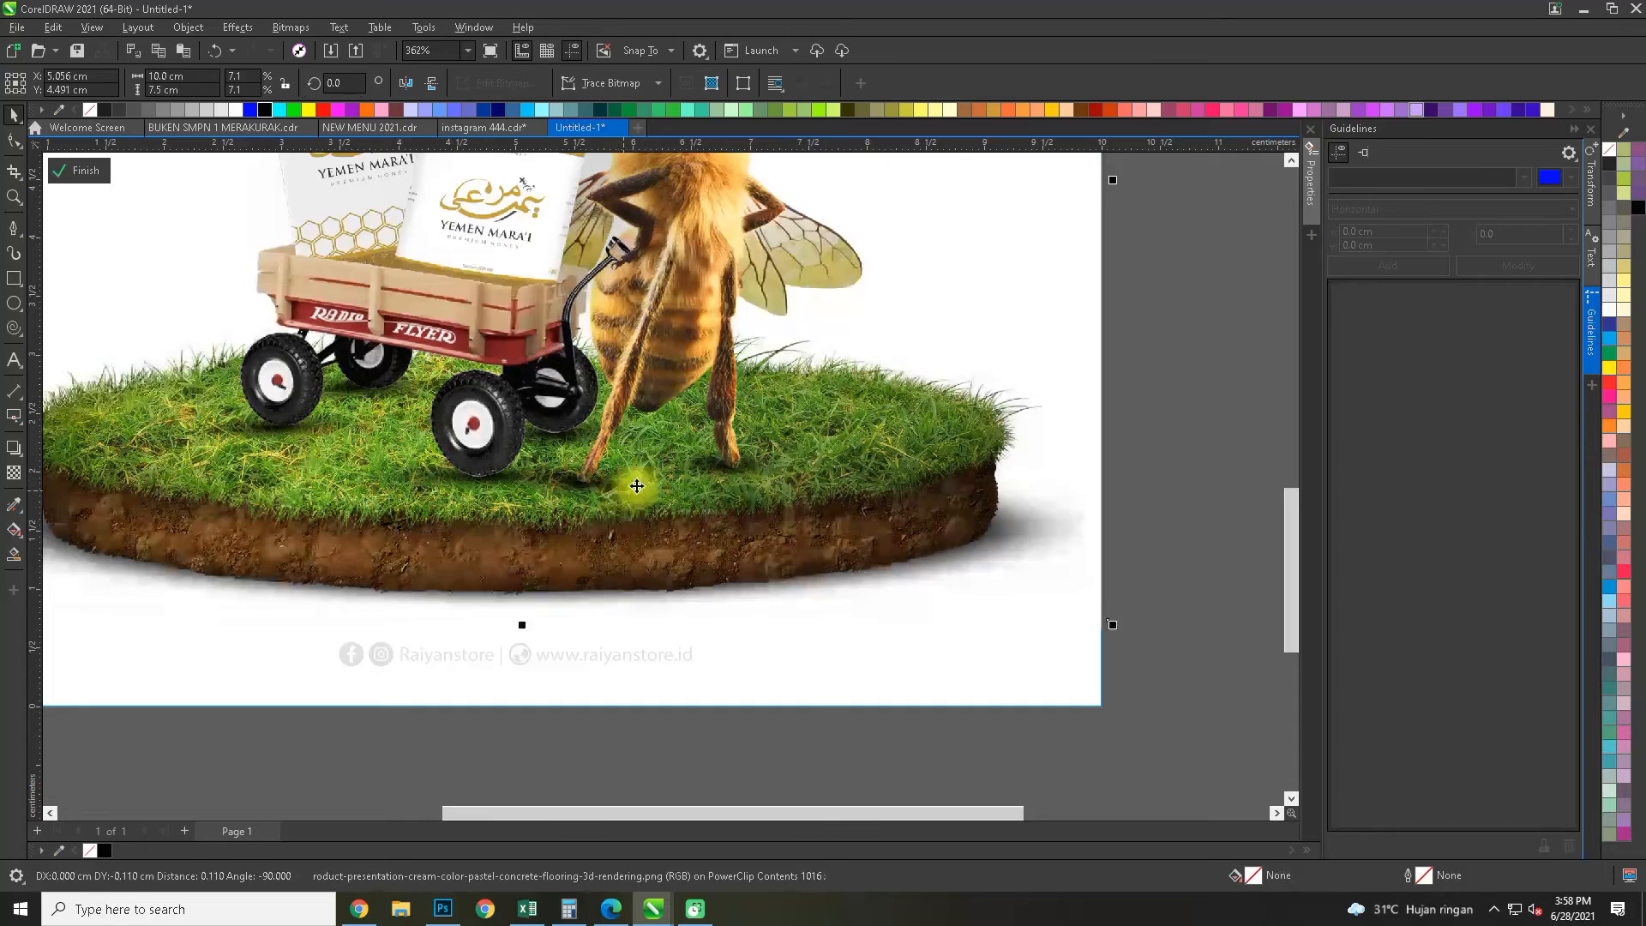
scroll(636, 480, down, 3)
ctrl+click(996, 477)
click(996, 477)
drag(995, 387, 936, 550)
scroll(937, 551, down, 1)
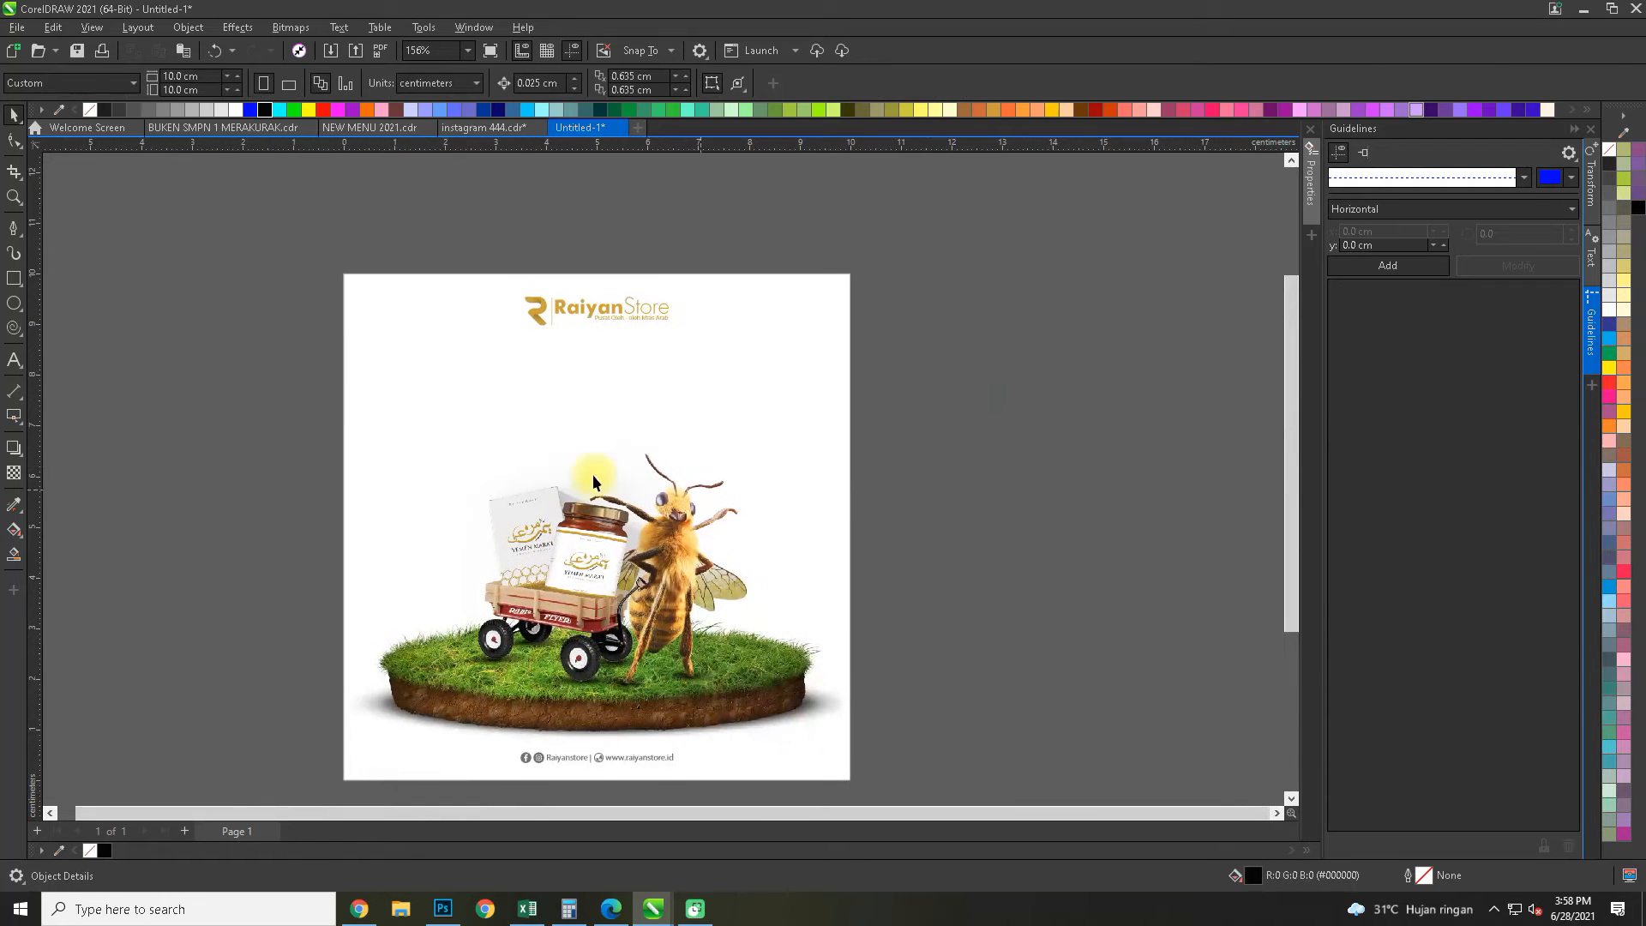
Add the text "Grand Launching" in 24 pt Arial on the empty area beside the page
click(12, 362)
scroll(600, 435, up, 2)
scroll(541, 340, down, 2)
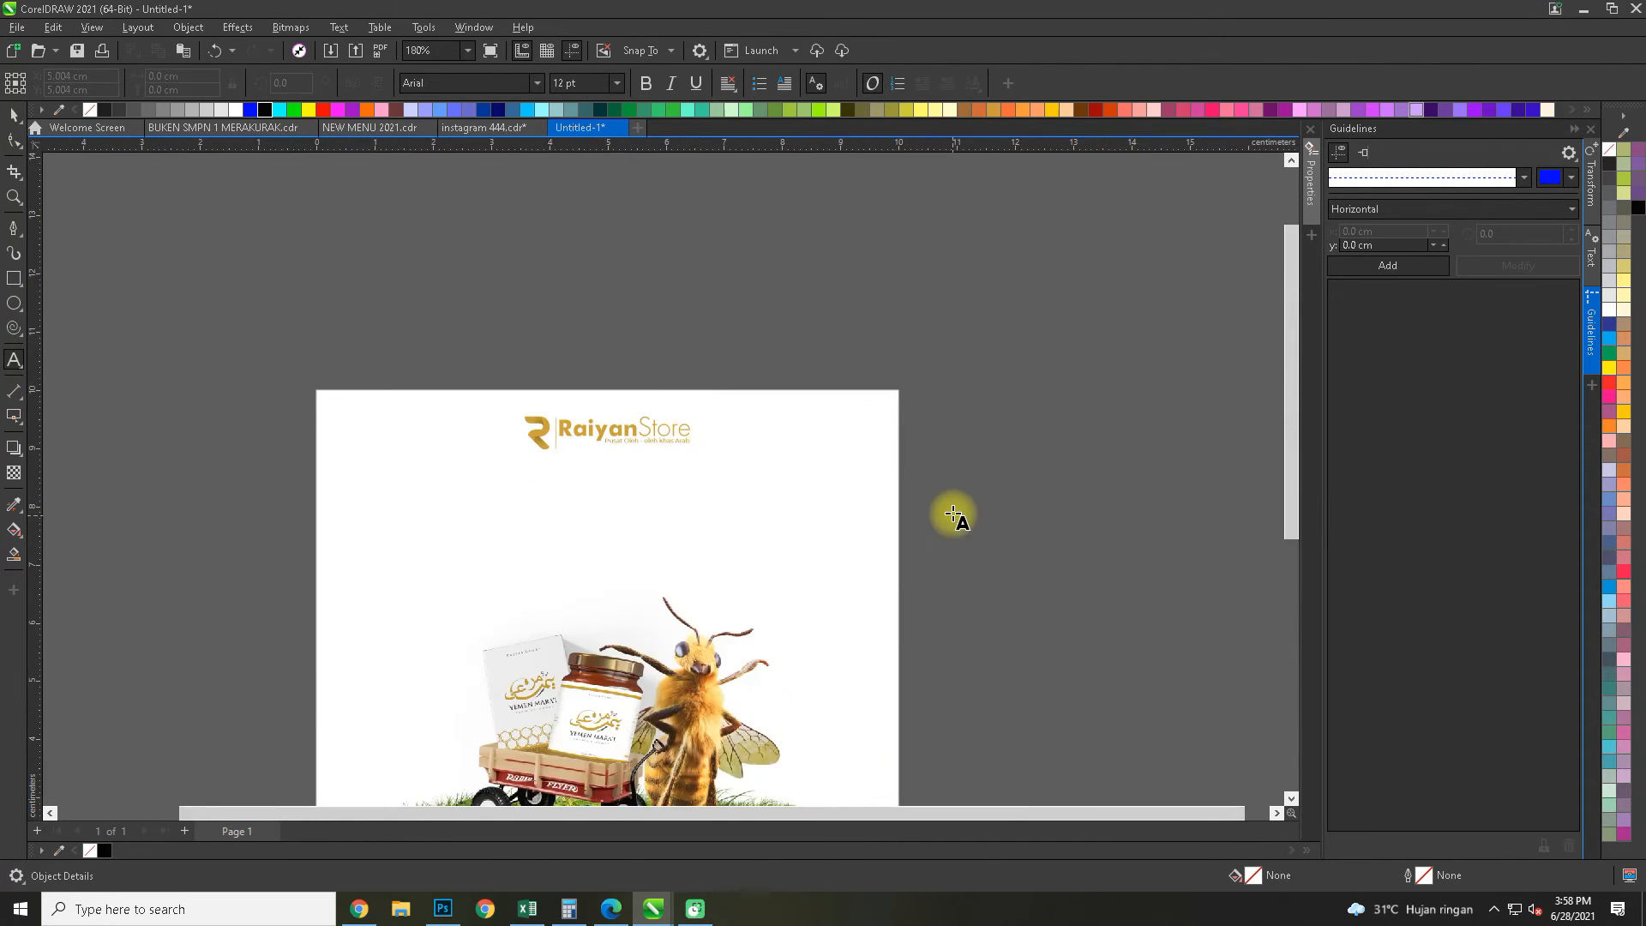
click(875, 518)
text(Gar)
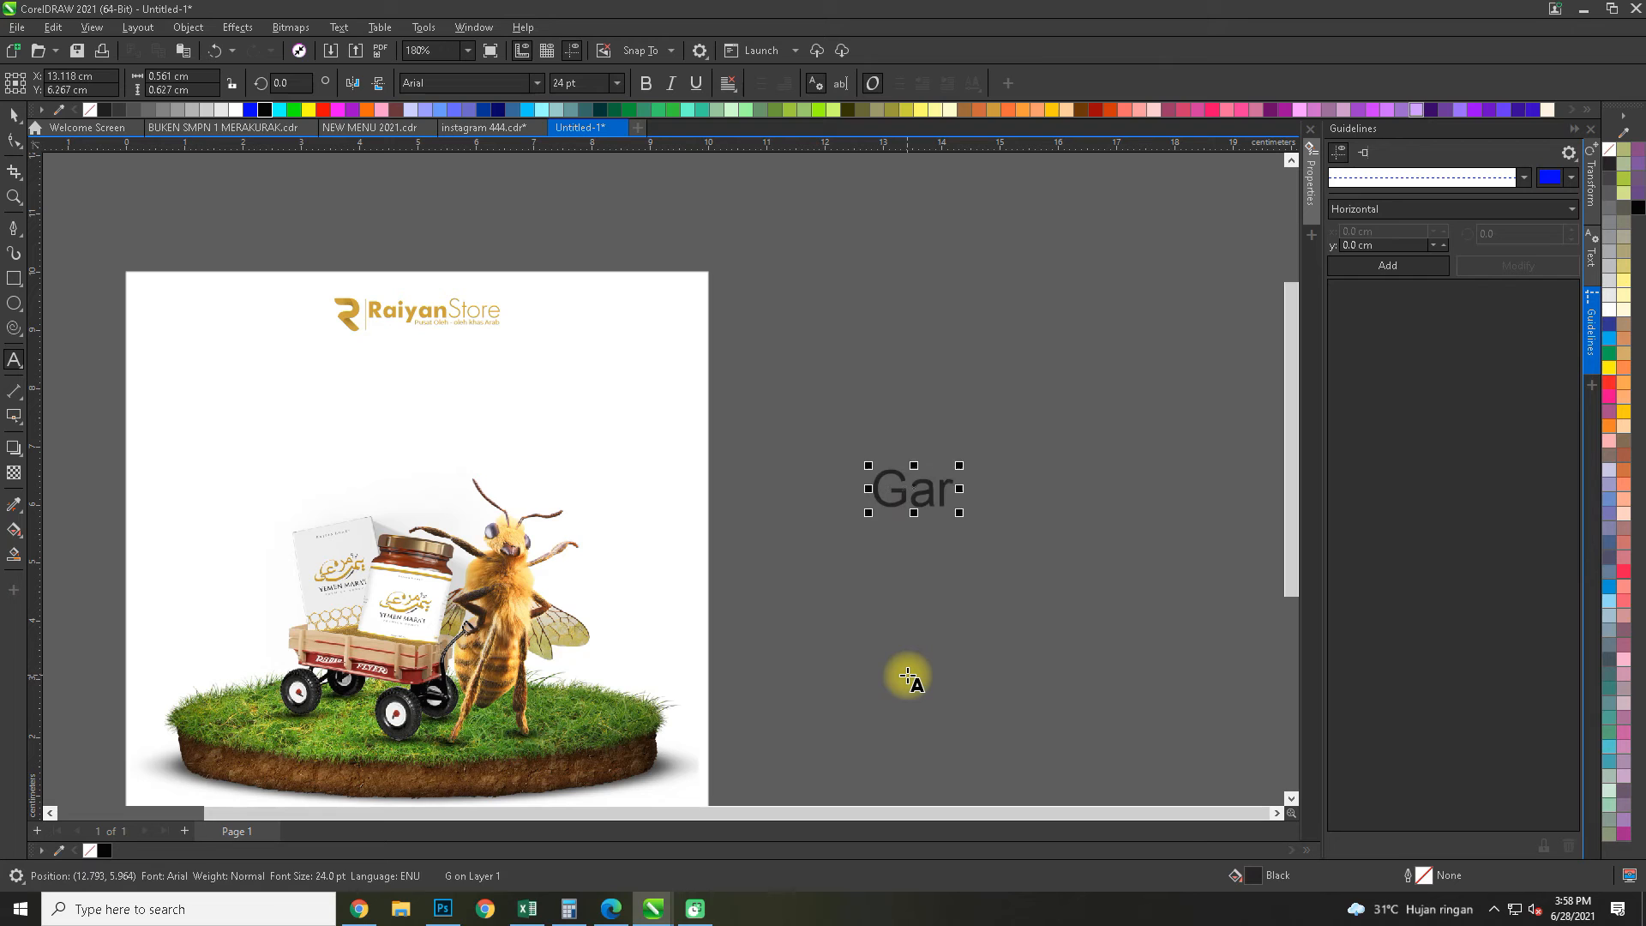
text(nd Launching)
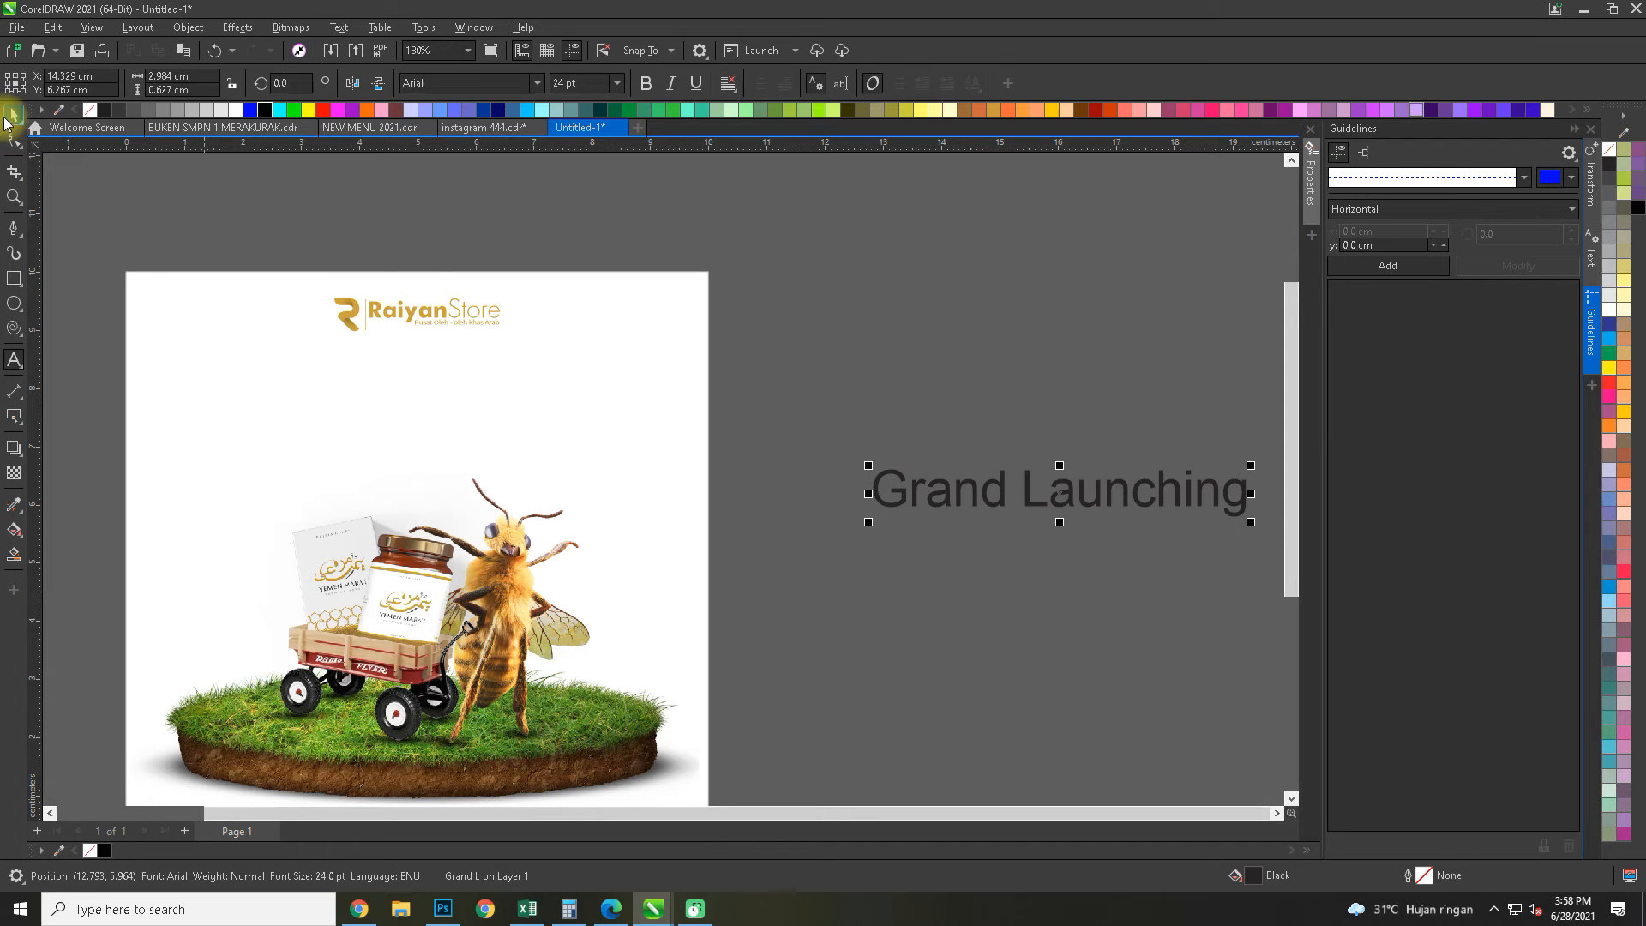
Shrink the Raiyan Store logo about its centre at the head of the page
click(494, 300)
drag(508, 290, 477, 291)
scroll(471, 302, up, 2)
shift+click(509, 304)
scroll(679, 254, down, 4)
Move the "Grand Launching" text beneath the logo and centre it horizontally on the frame
drag(949, 403, 549, 321)
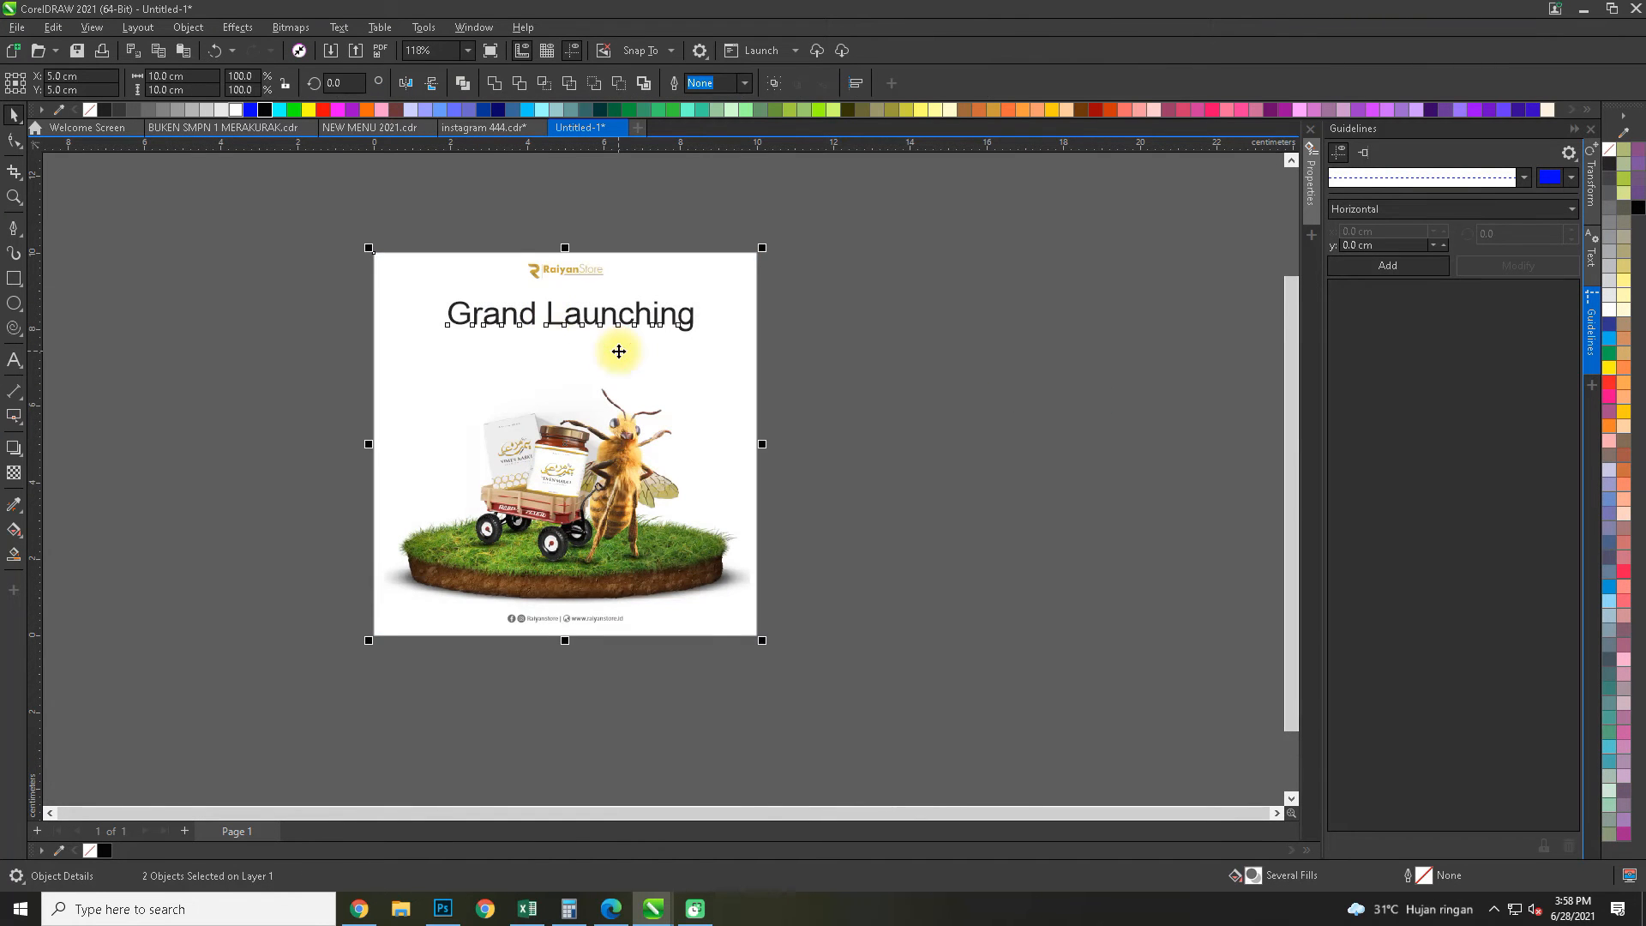
click(955, 323)
scroll(717, 323, up, 2)
drag(883, 223, 865, 319)
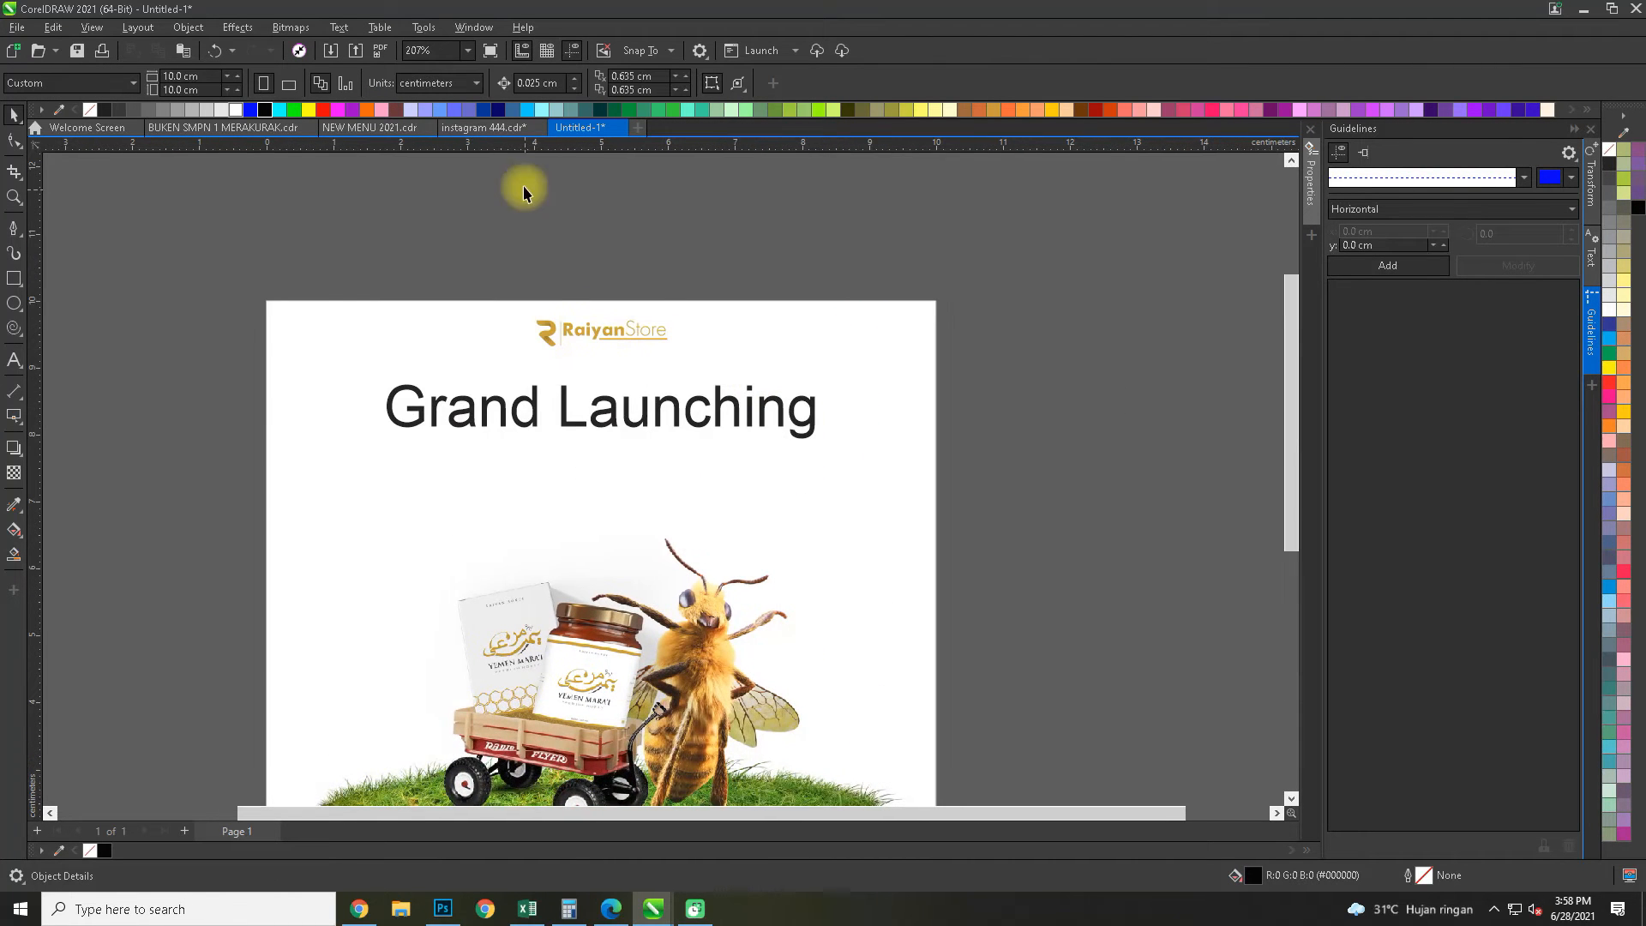
Change the font of the "Grand Launching" headline to Lato Black
click(557, 388)
click(509, 83)
click(536, 84)
click(496, 176)
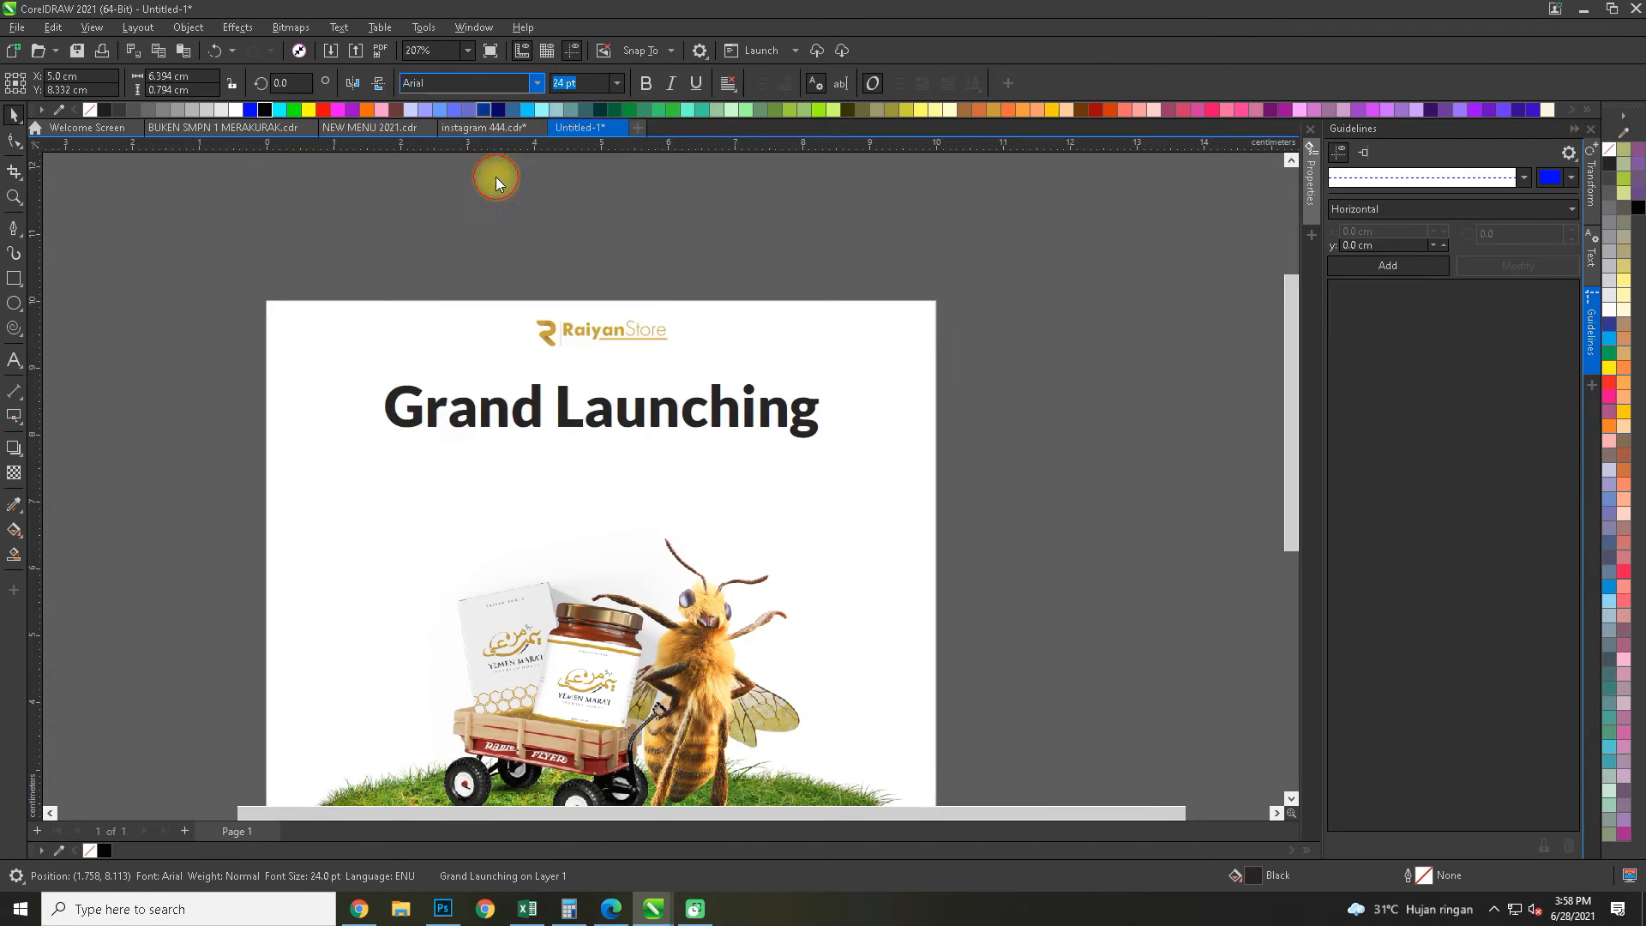
scroll(567, 412, up, 2)
drag(474, 633, 466, 569)
scroll(467, 570, down, 1)
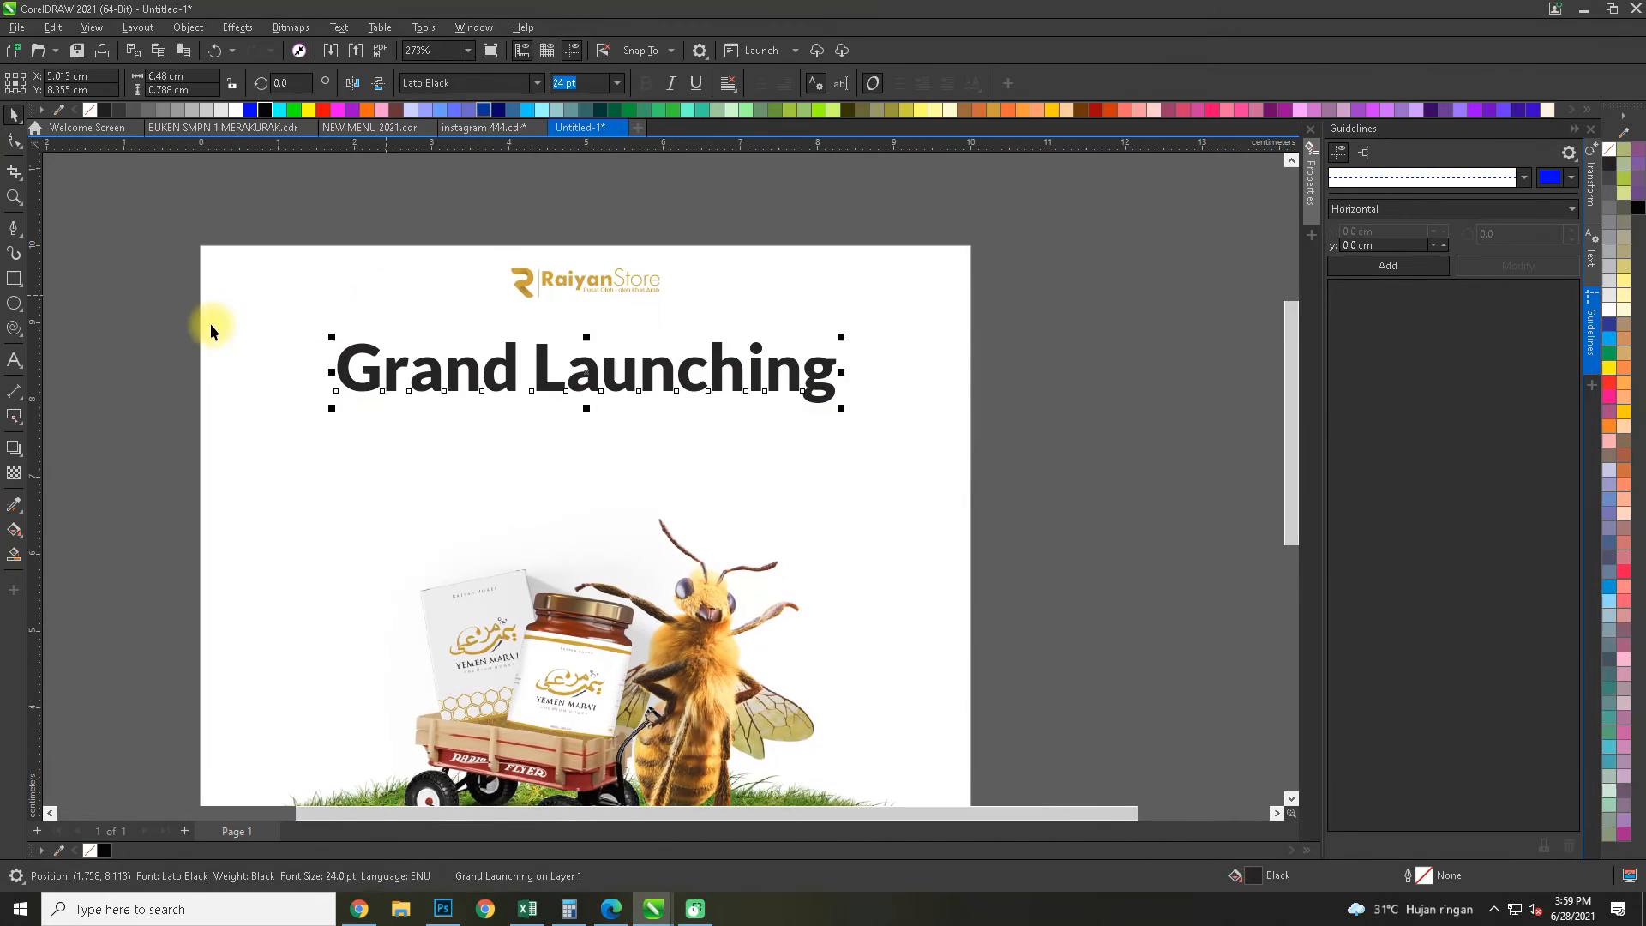
Sample the gold from the Raiyan Store logo with the Color Eyedropper and apply it to the "Grand Launching" headline
click(14, 506)
click(55, 505)
scroll(530, 277, up, 3)
click(529, 277)
click(565, 627)
scroll(543, 526, down, 4)
scroll(543, 526, up, 2)
key(space)
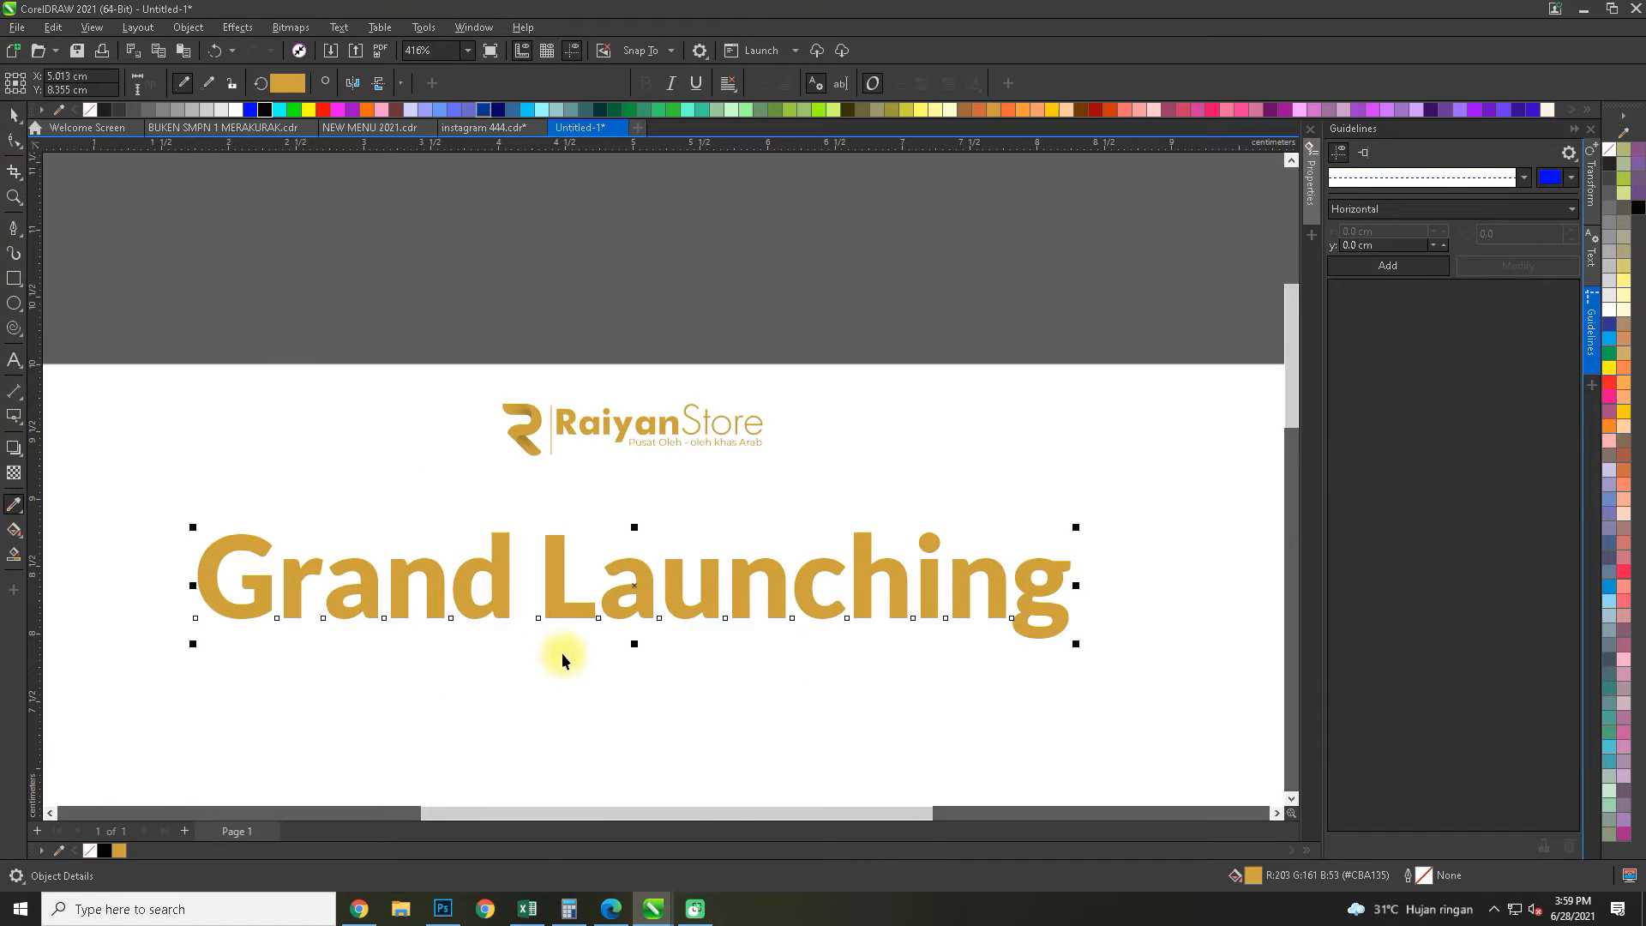
Enlarge the headline to about 6.7 cm wide and centre it horizontally on the frame
click(1016, 408)
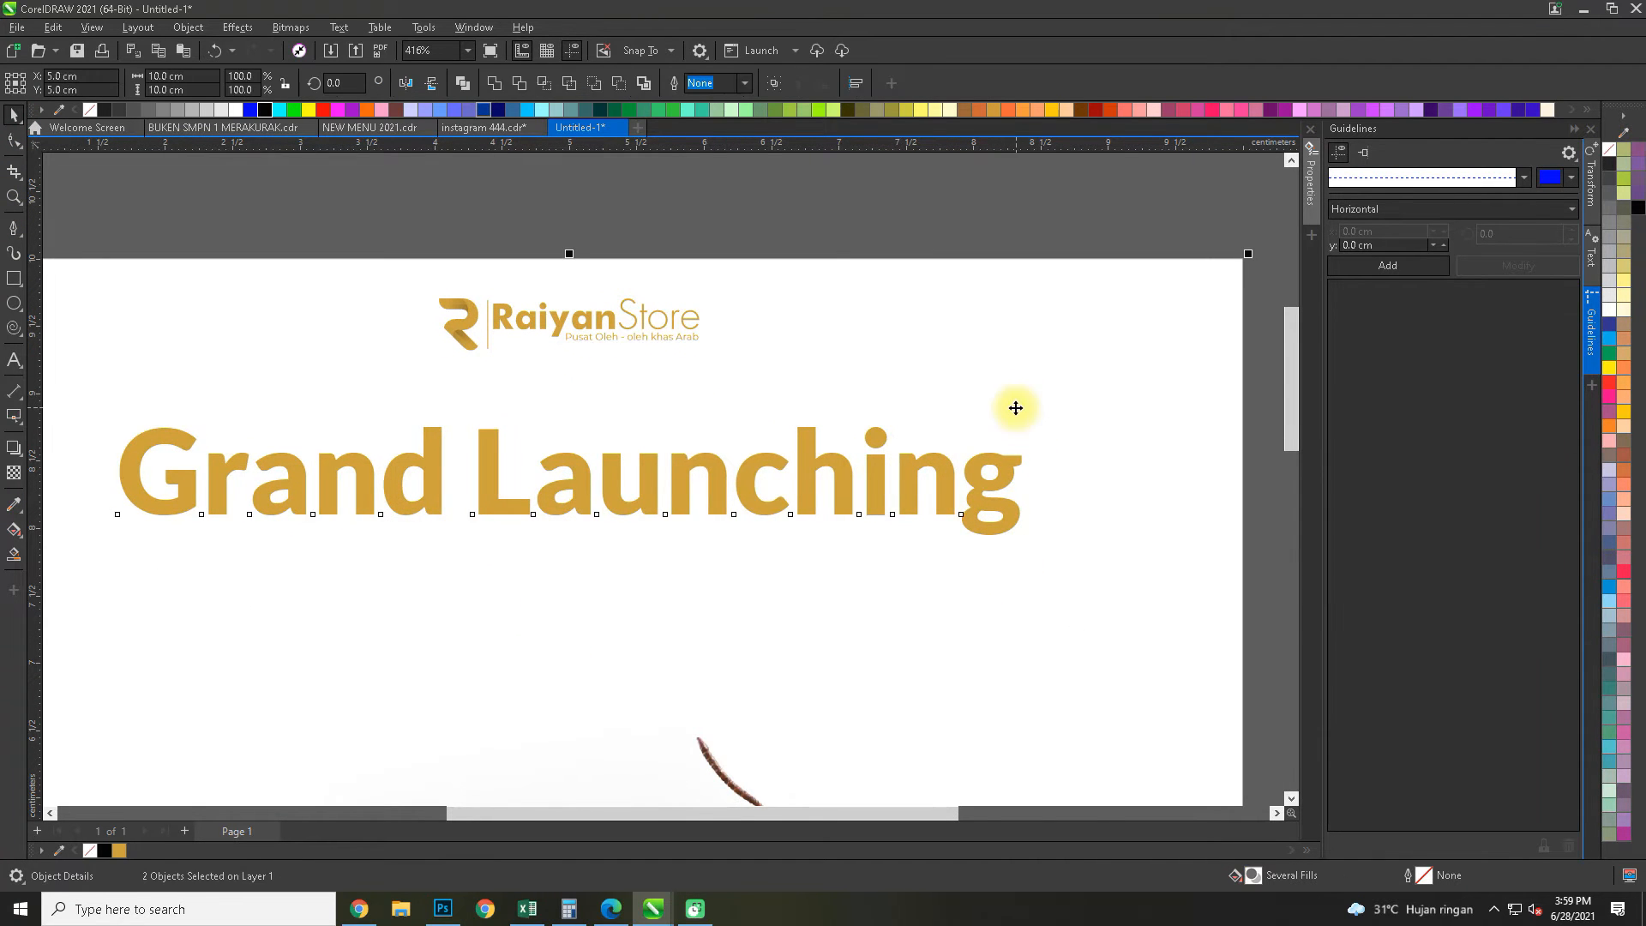
scroll(816, 230, down, 2)
scroll(591, 368, up, 2)
Duplicate the "Grand Launching" headline directly below the original
drag(638, 362, 627, 451)
right_click(627, 451)
click(628, 451)
Replace the text of the duplicated headline with "Madu Yemen Mara'i"
double_click(636, 453)
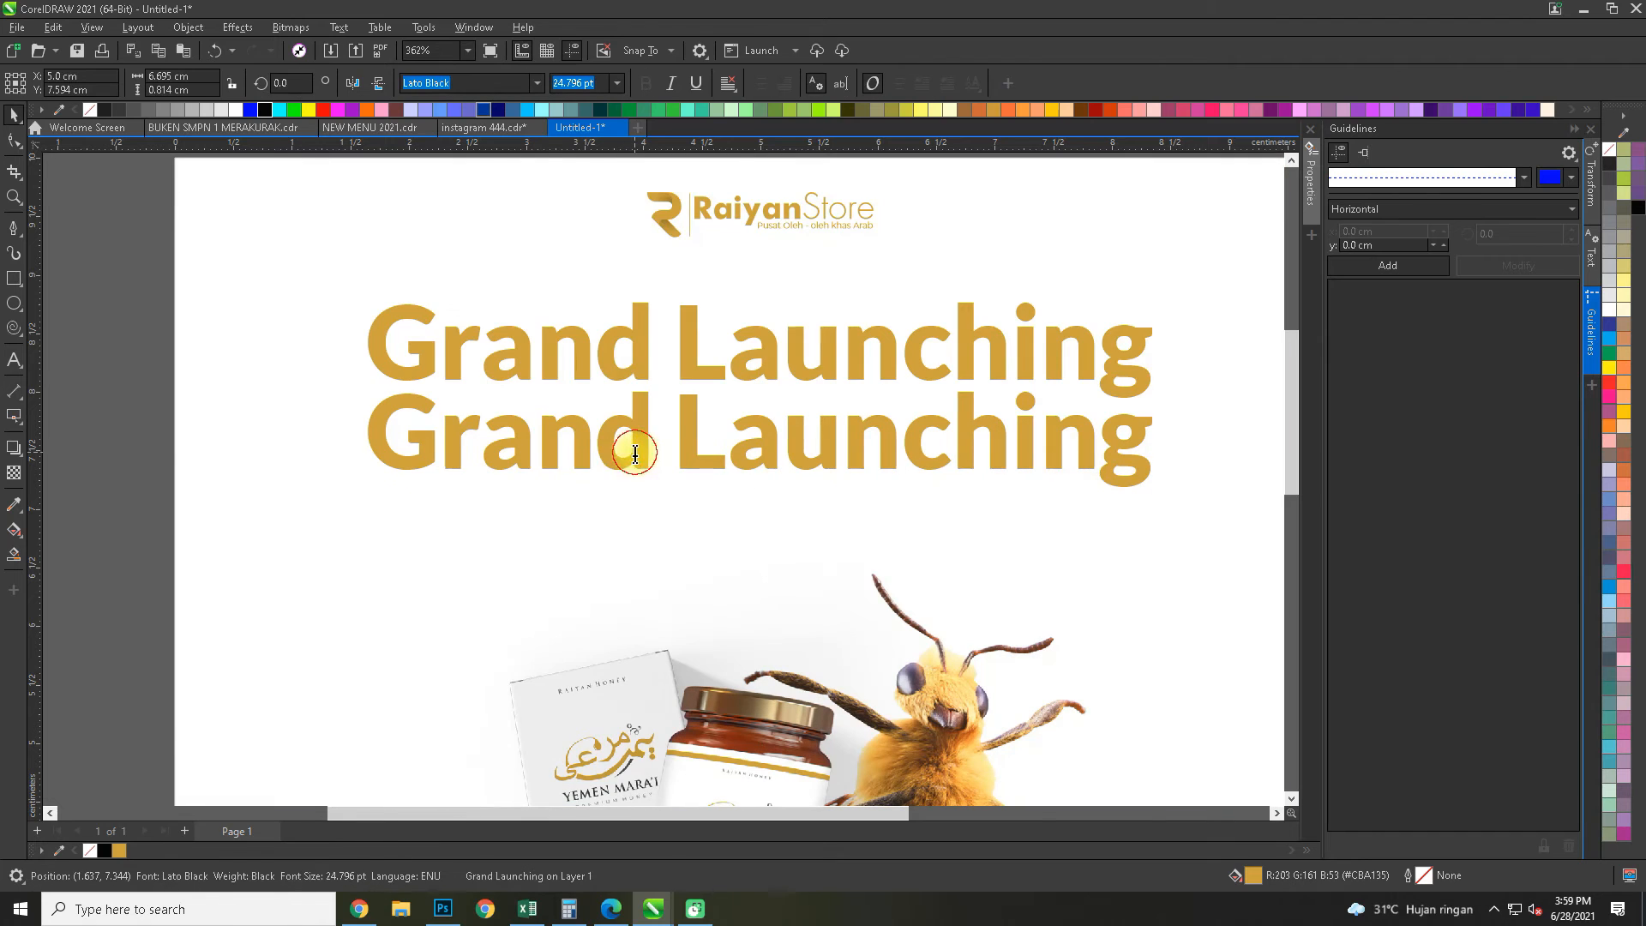
triple_click(740, 454)
double_click(740, 451)
click(740, 449)
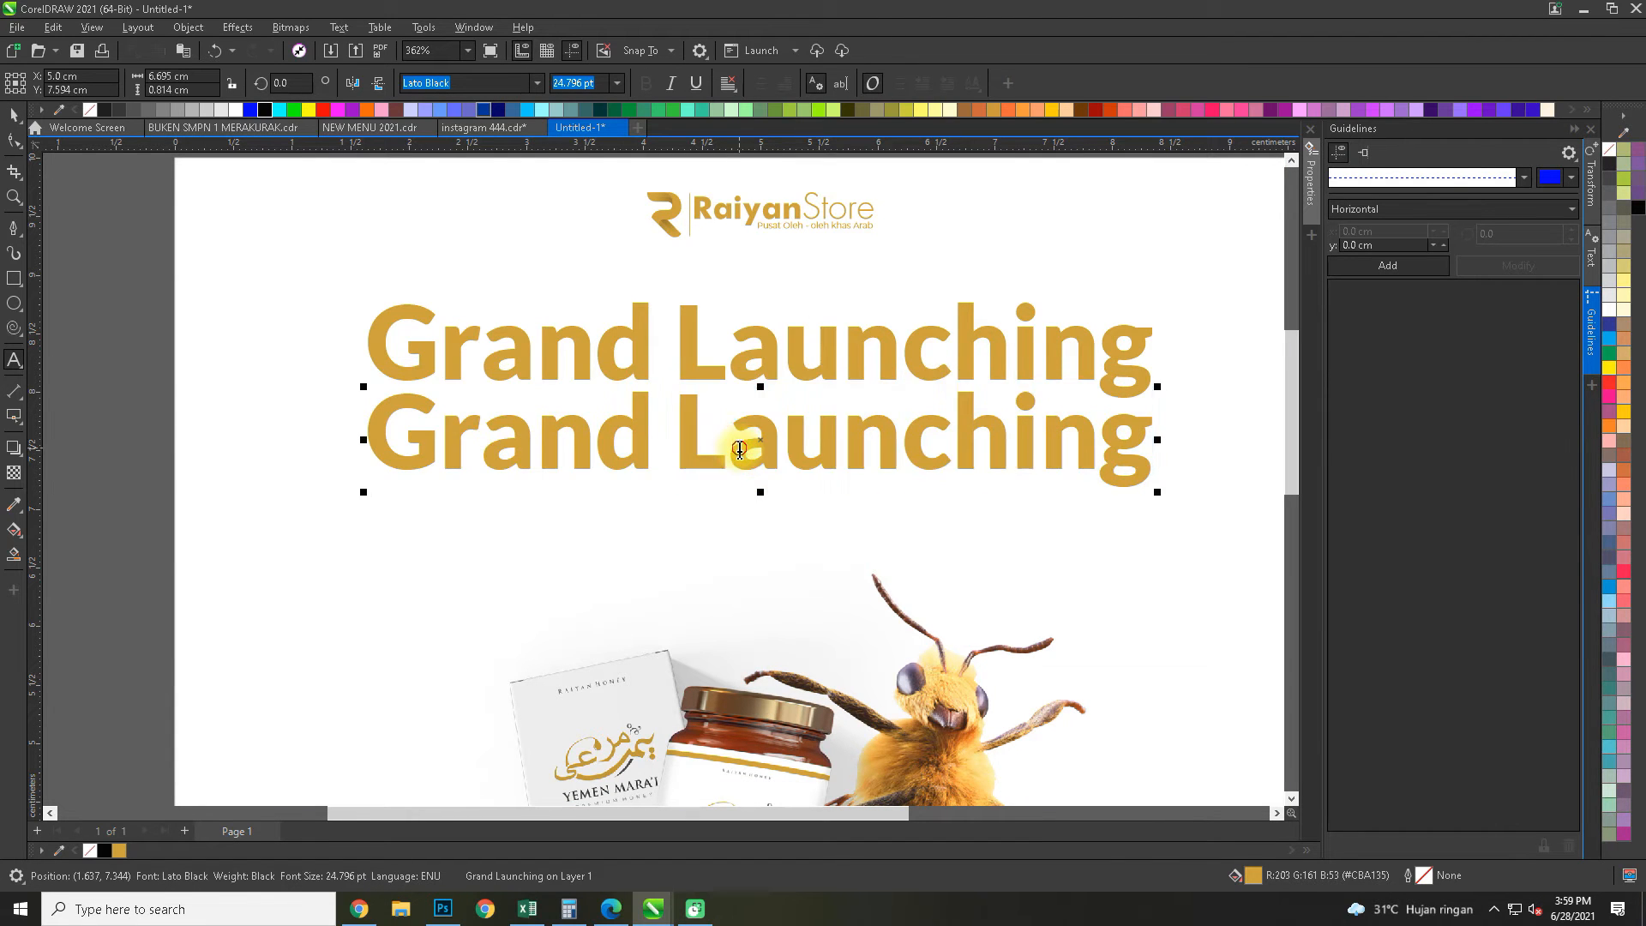
triple_click(740, 447)
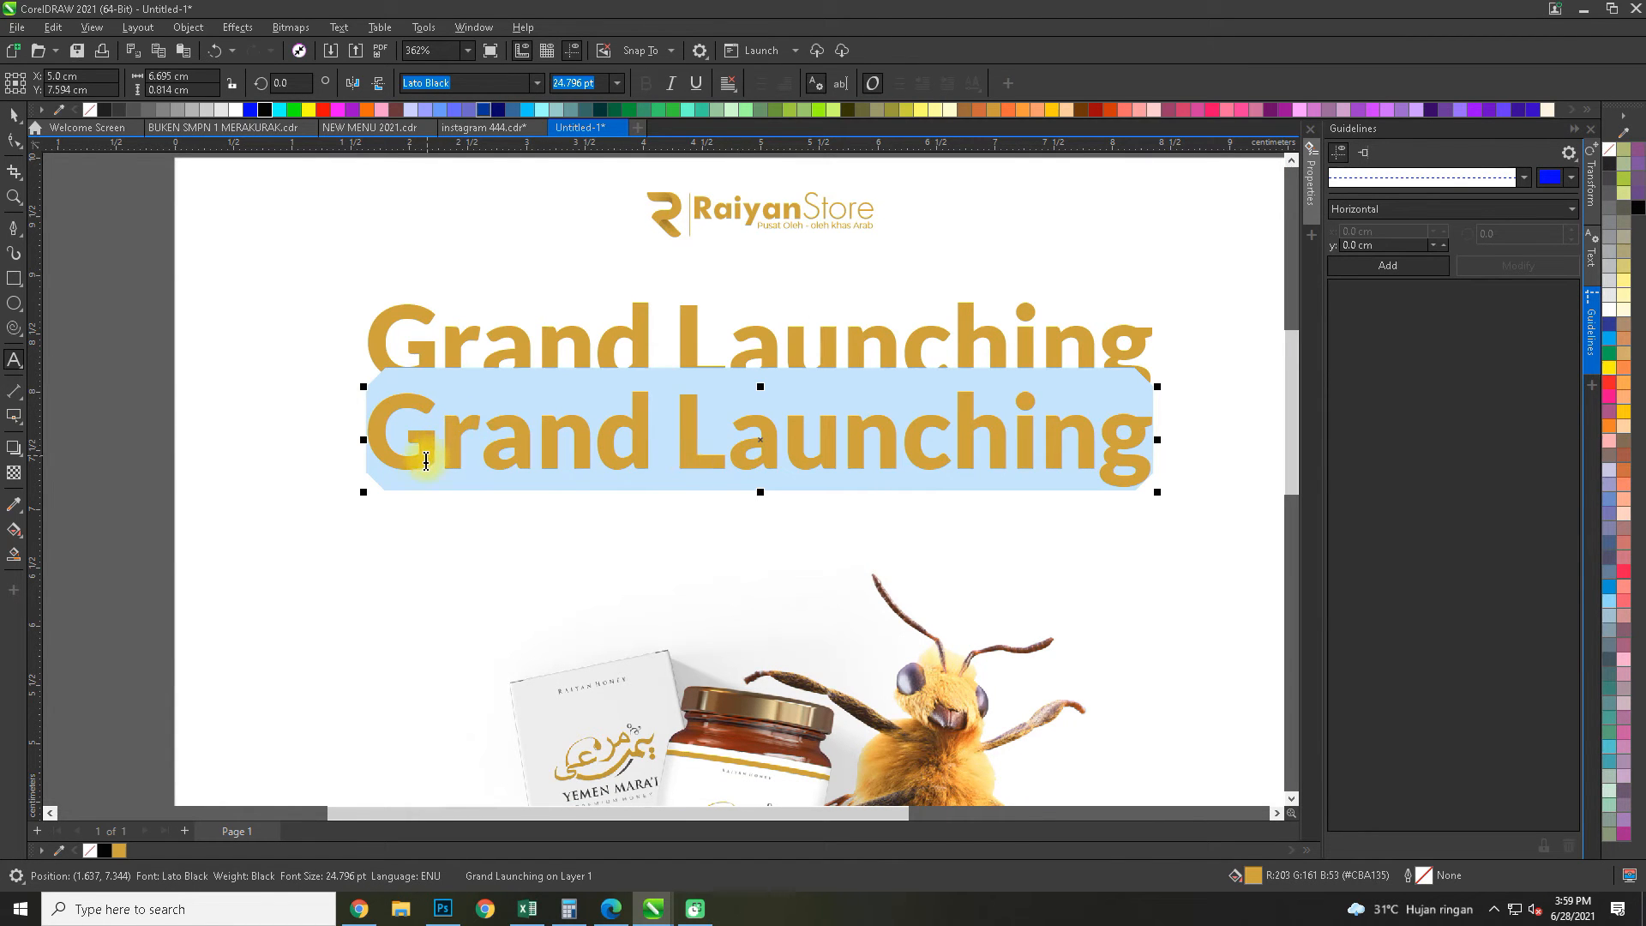
scroll(420, 474, down, 1)
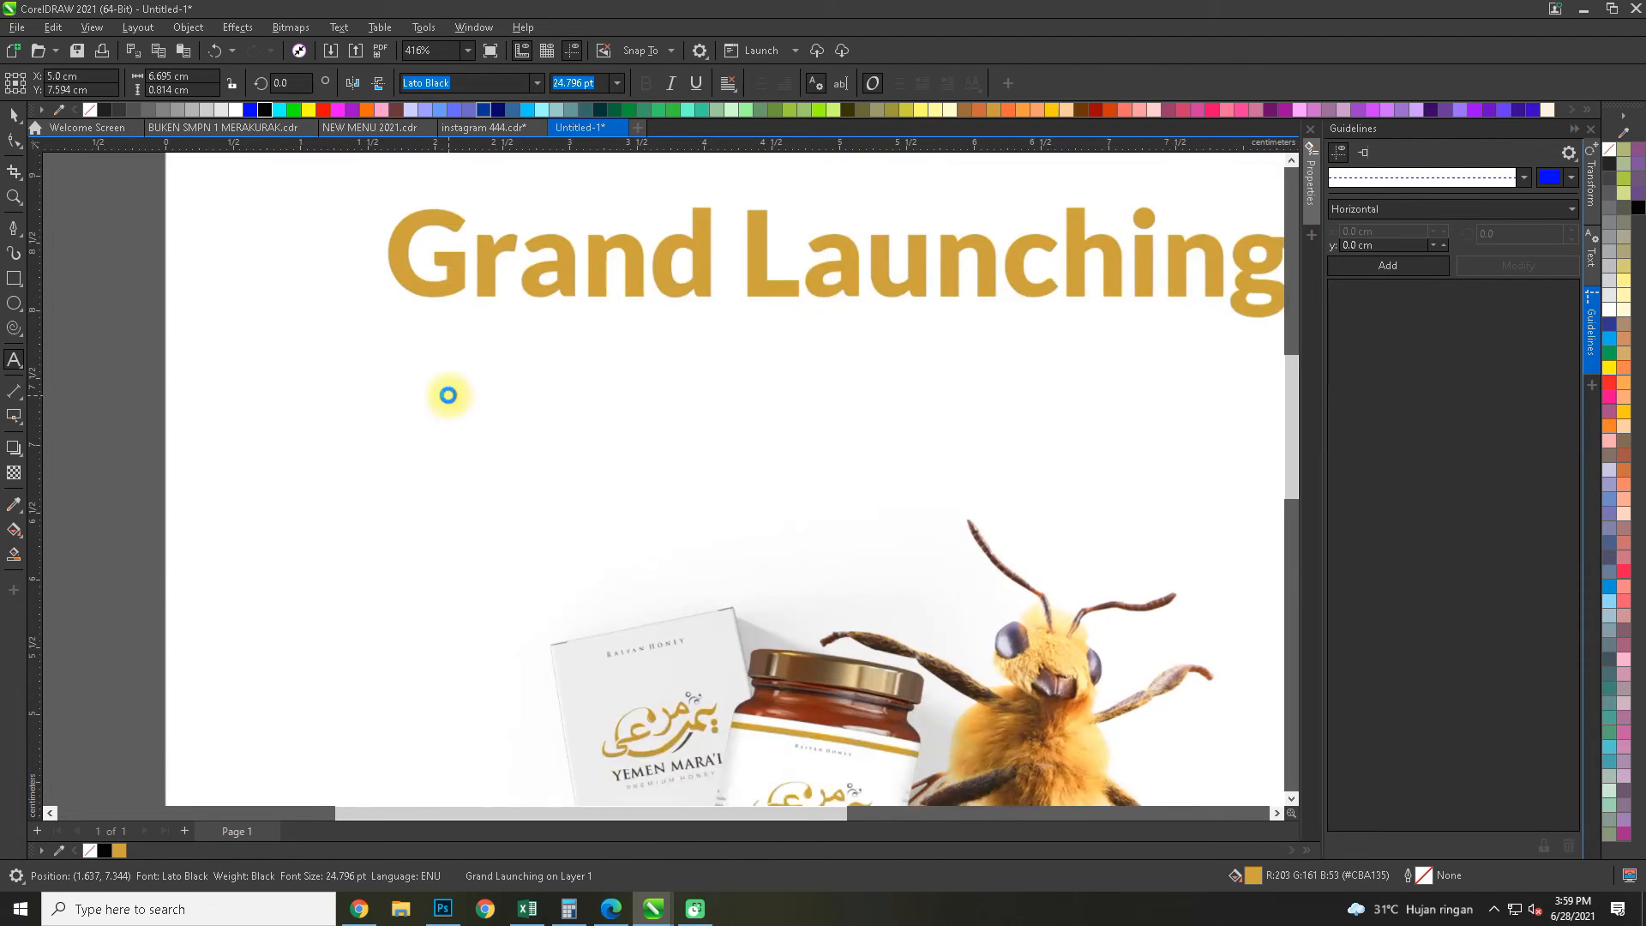
text(Mad)
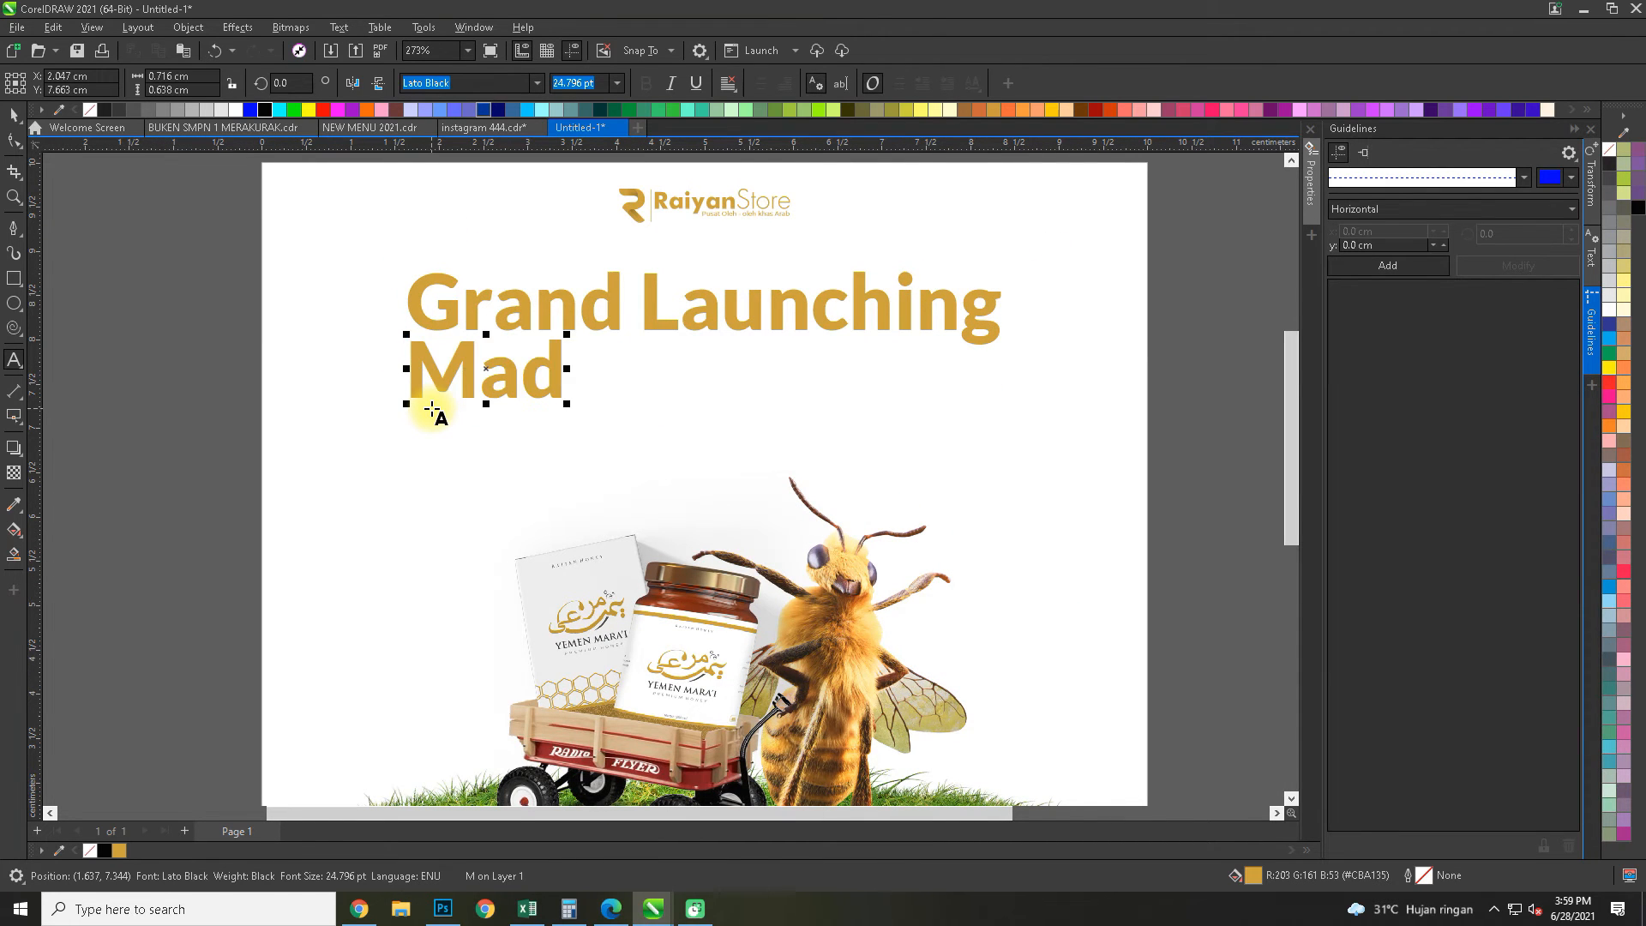
text(u )
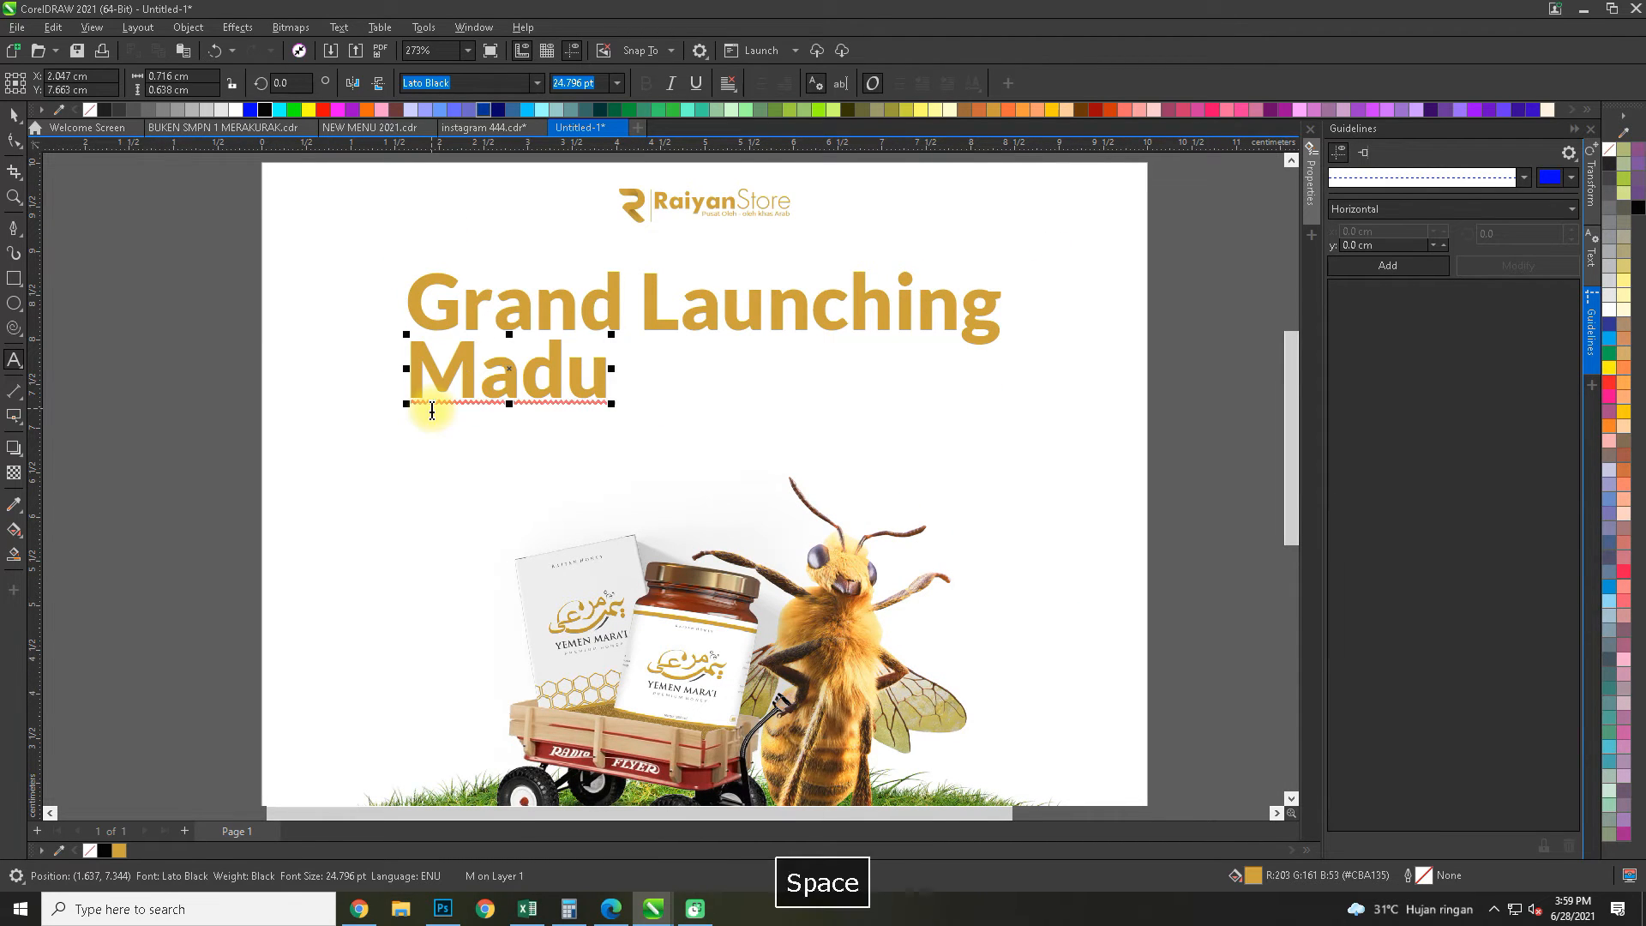
text(Yeme)
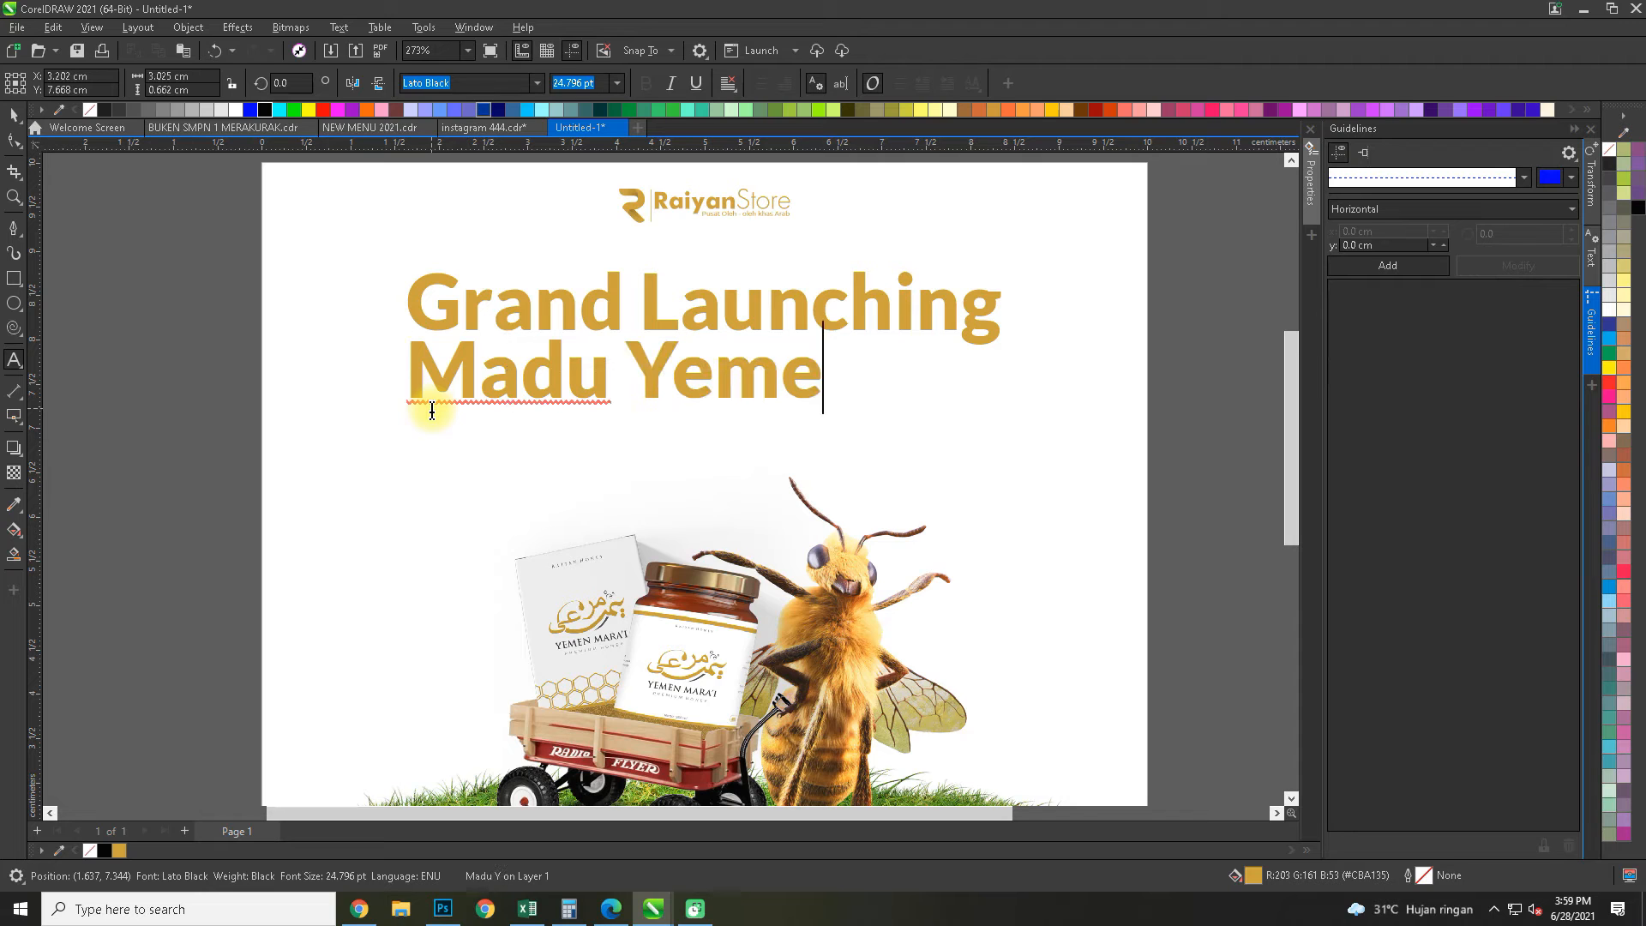
text(n Mara’i)
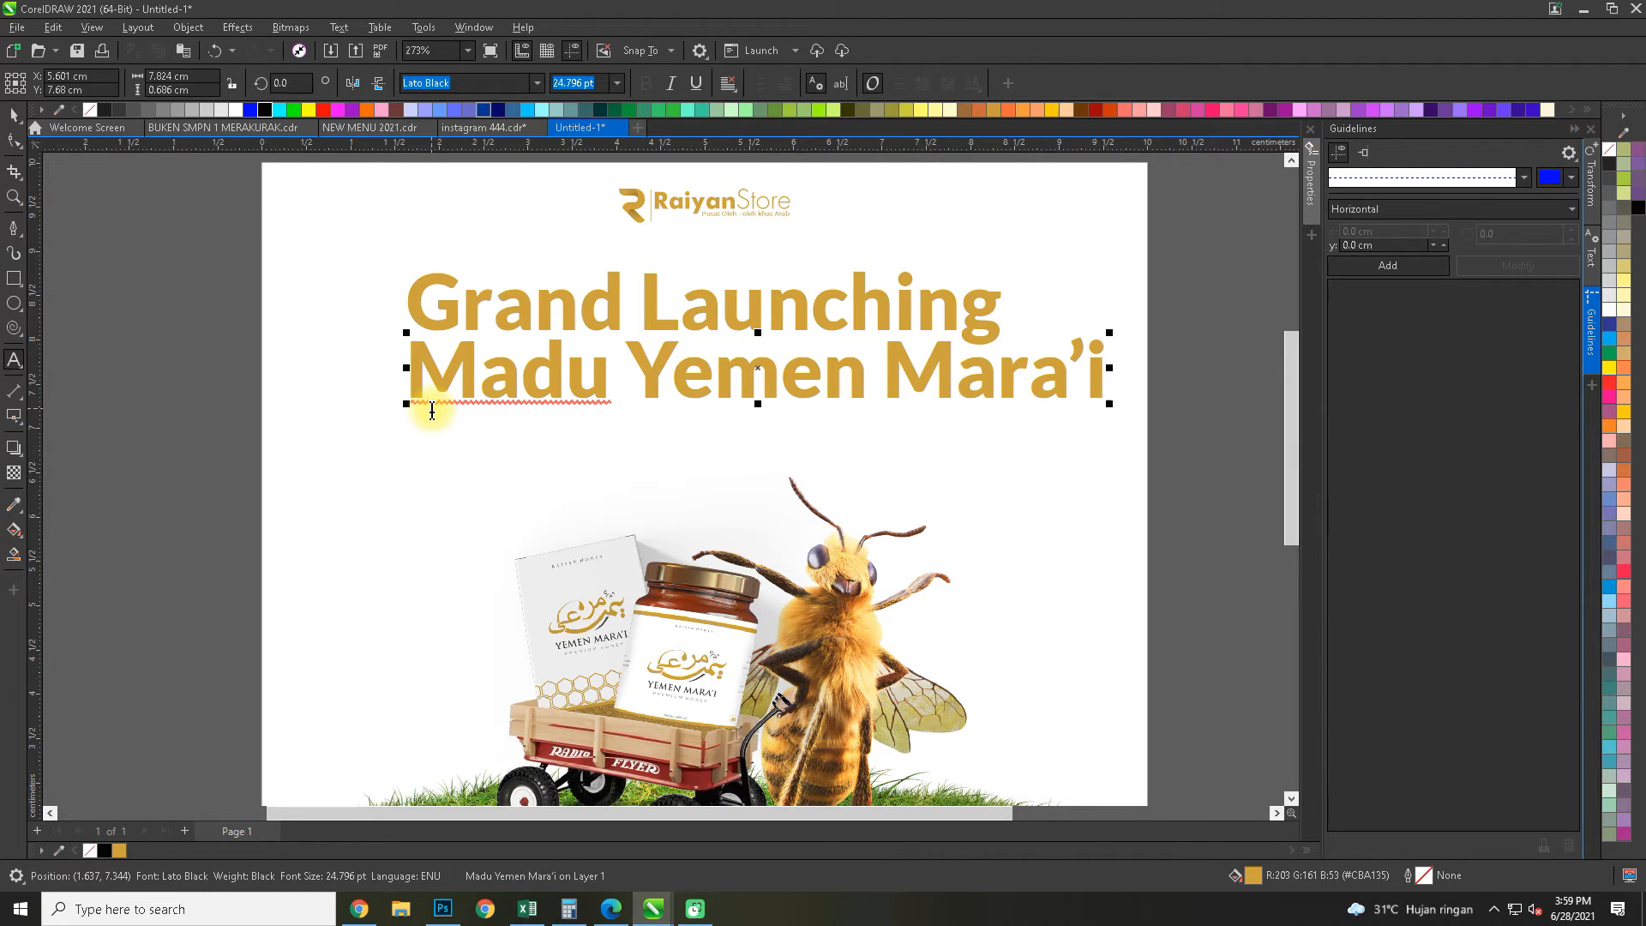
Set the "Madu Yemen Mara'i" line to Lato Regular and scale it to about 6.6 cm wide to match the headline
click(539, 82)
mouse_move(496, 248)
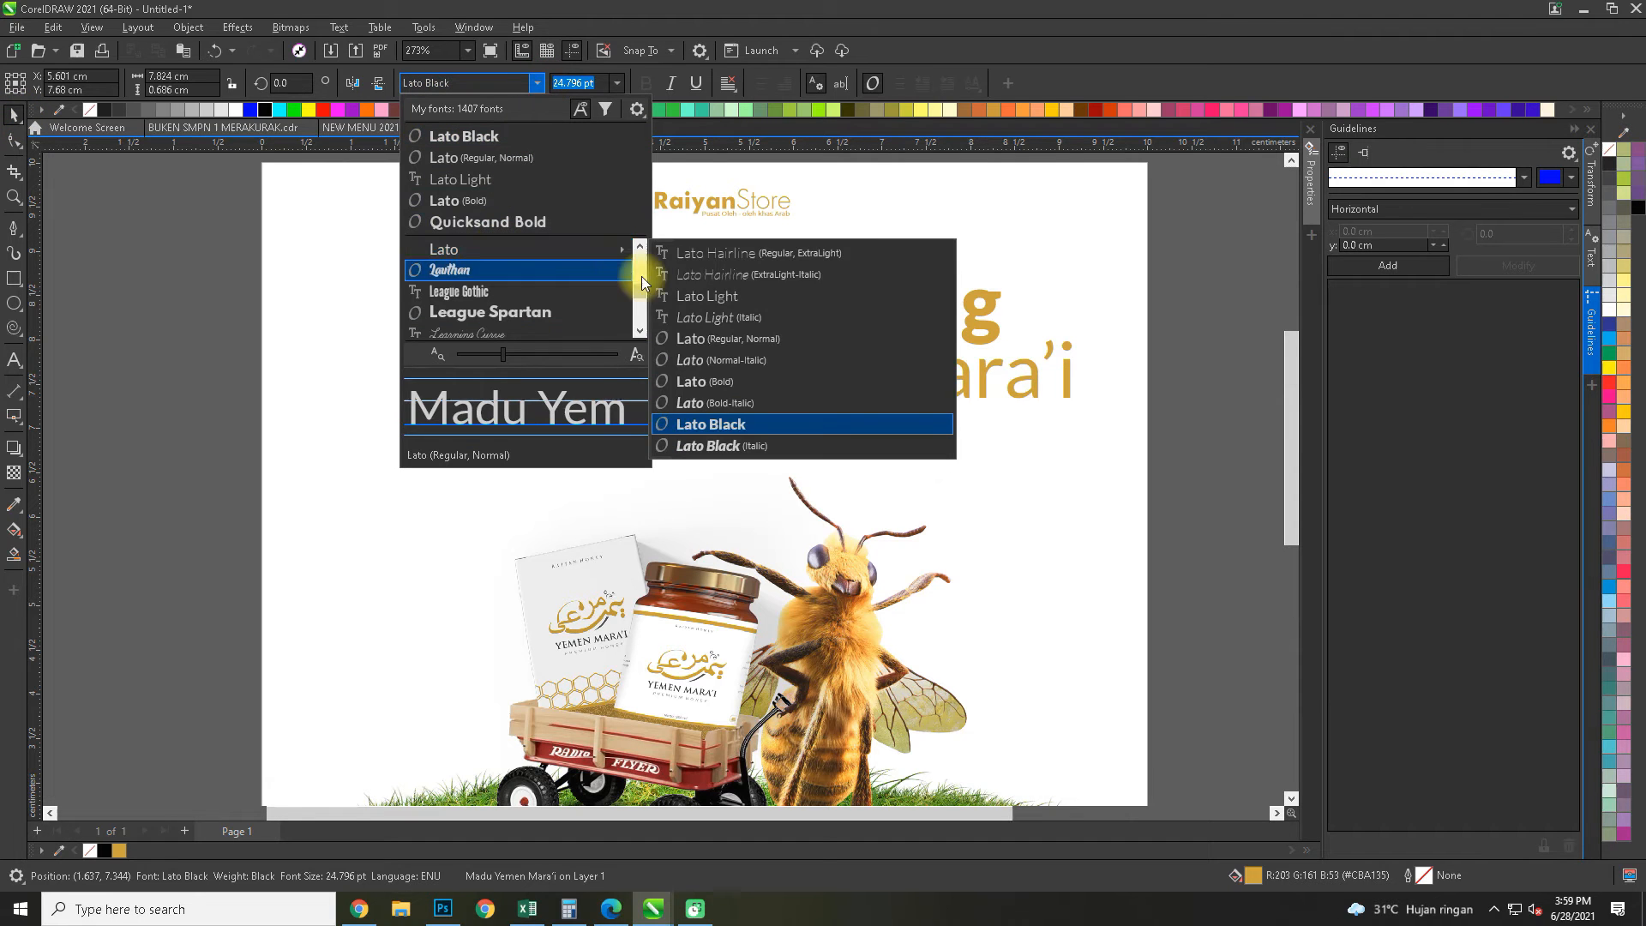
click(701, 339)
drag(1082, 332, 988, 322)
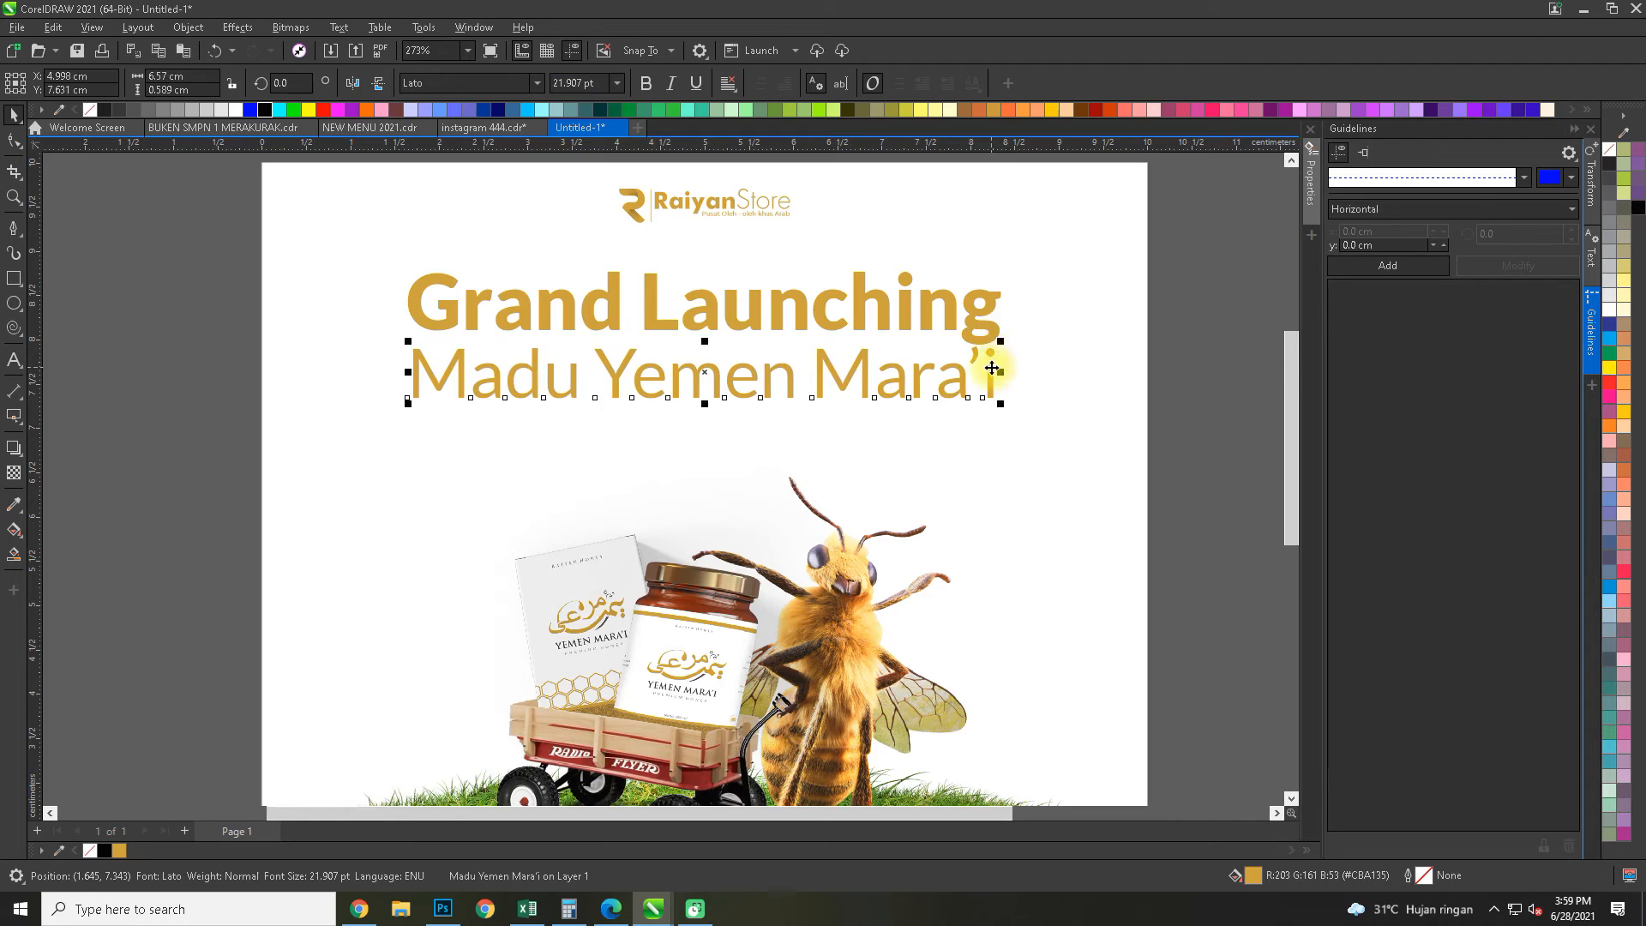
Try italic styling on the "Madu Yemen Mara'i" line
scroll(992, 357, up, 2)
click(672, 84)
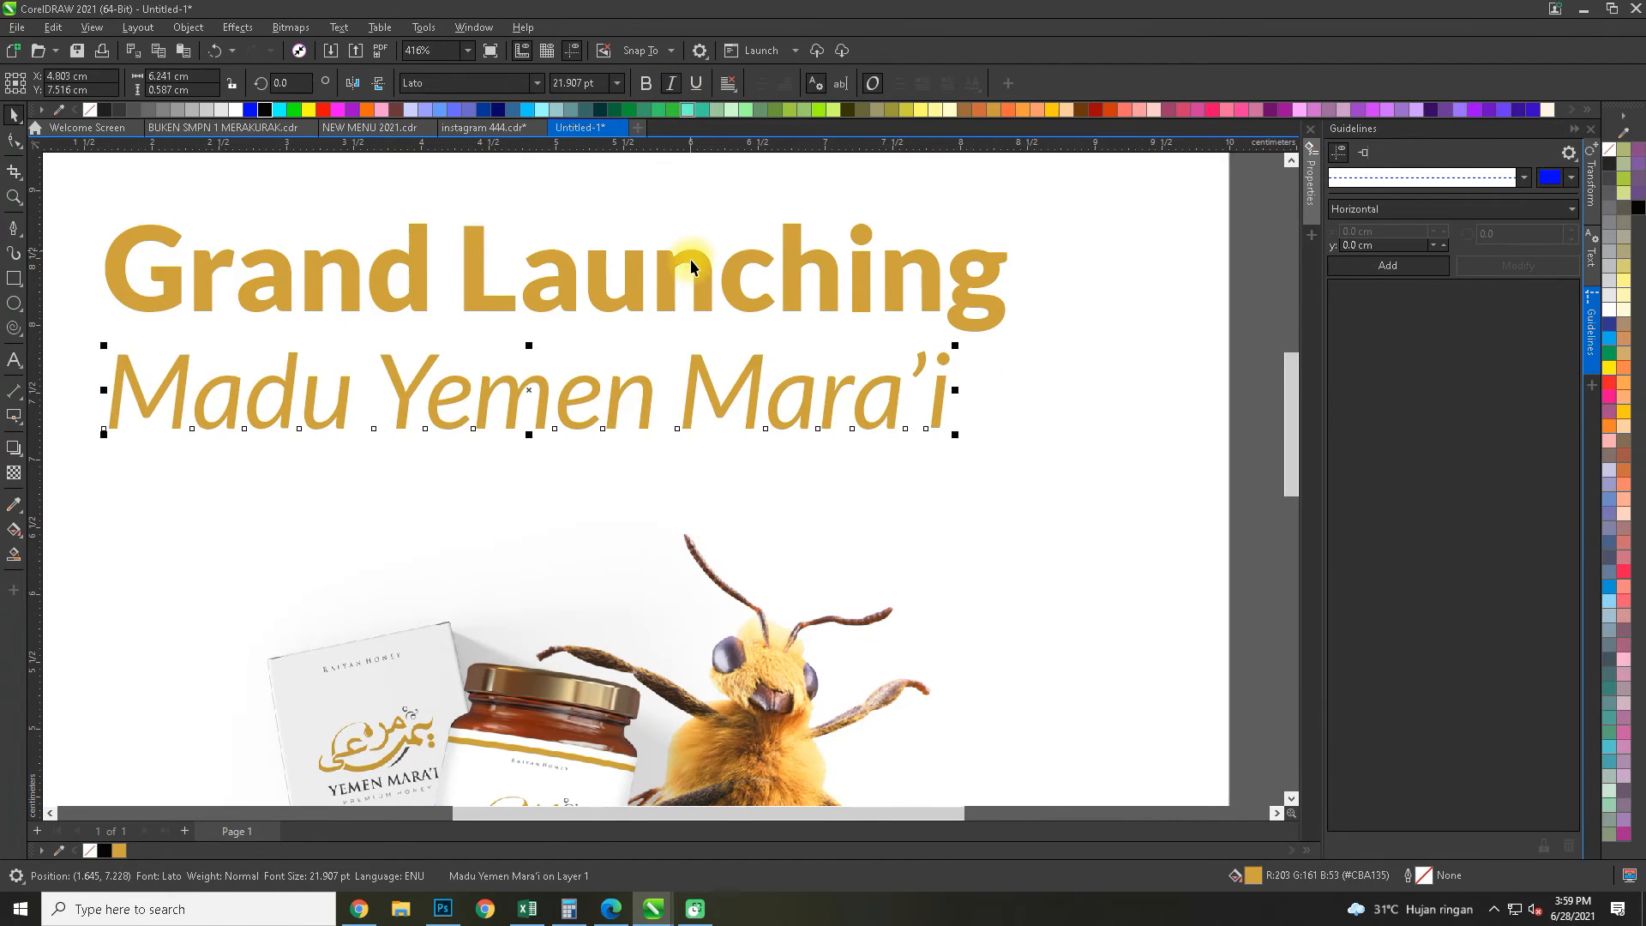
scroll(688, 265, down, 2)
key(ctrl+z)
Move the "Madu Yemen Mara'i" line slightly down to widen its gap to the headline
click(1070, 359)
drag(795, 370, 910, 489)
scroll(763, 464, up, 3)
drag(763, 465, 765, 469)
scroll(604, 352, down, 2)
shift+click(605, 337)
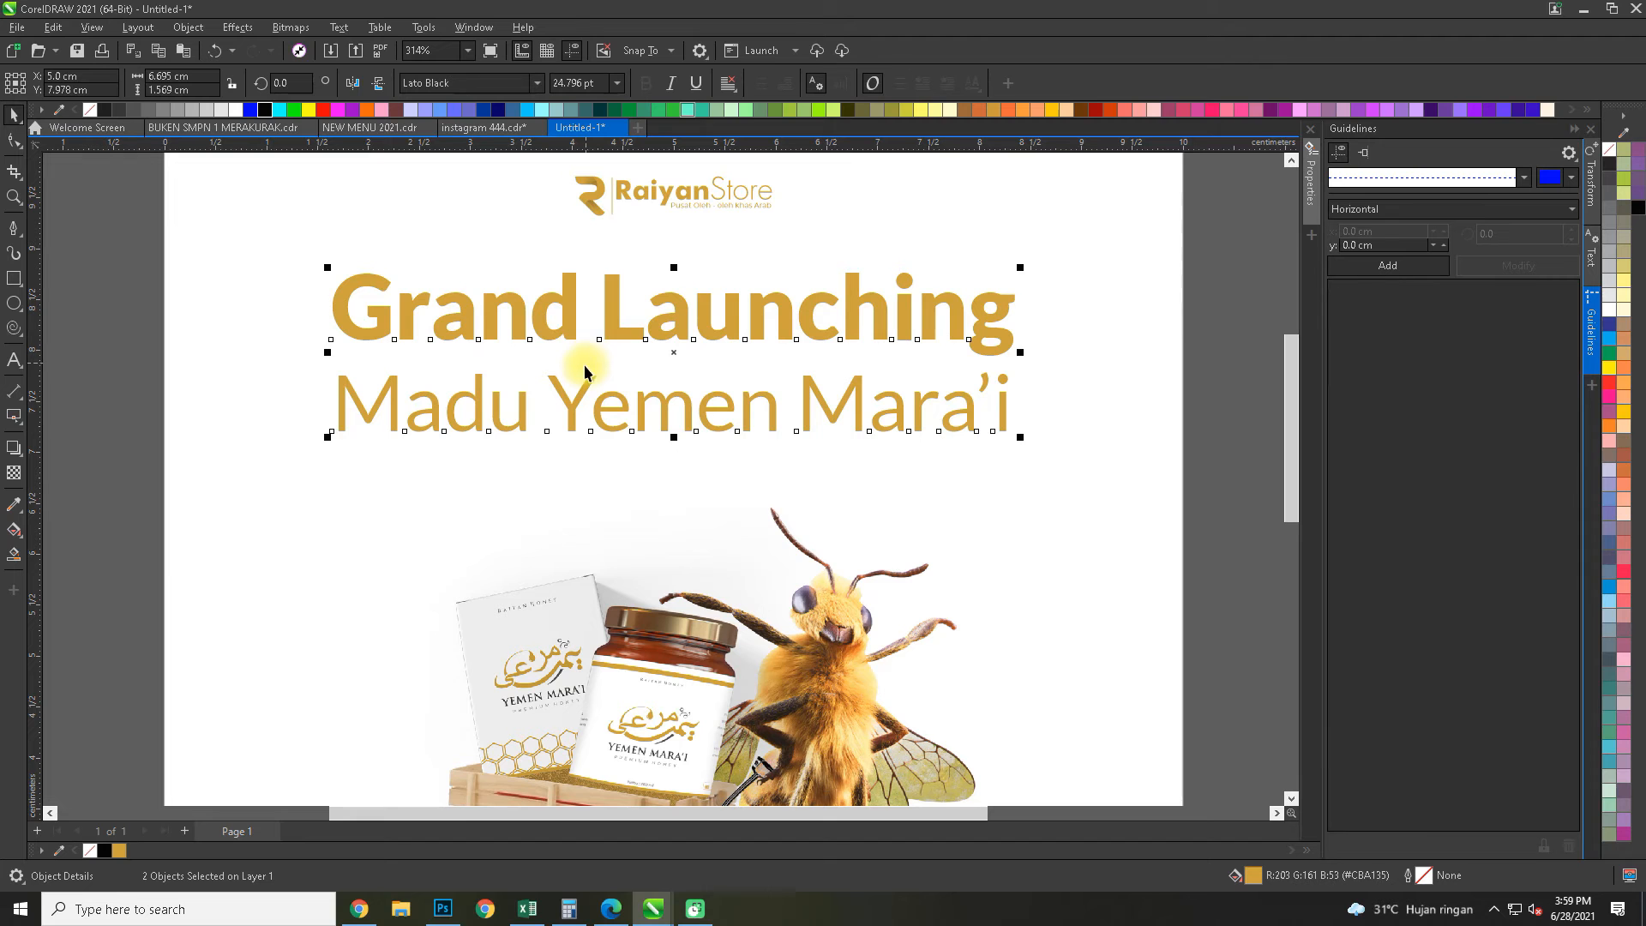
scroll(549, 379, down, 3)
Shrink the "Madu Yemen Mara'i" line to about 4.7 cm wide and centre it horizontally on the frame
click(992, 440)
click(848, 410)
mouse_move(853, 417)
mouse_down()
mouse_move(834, 404)
mouse_move(843, 414)
mouse_up()
shift+click(843, 415)
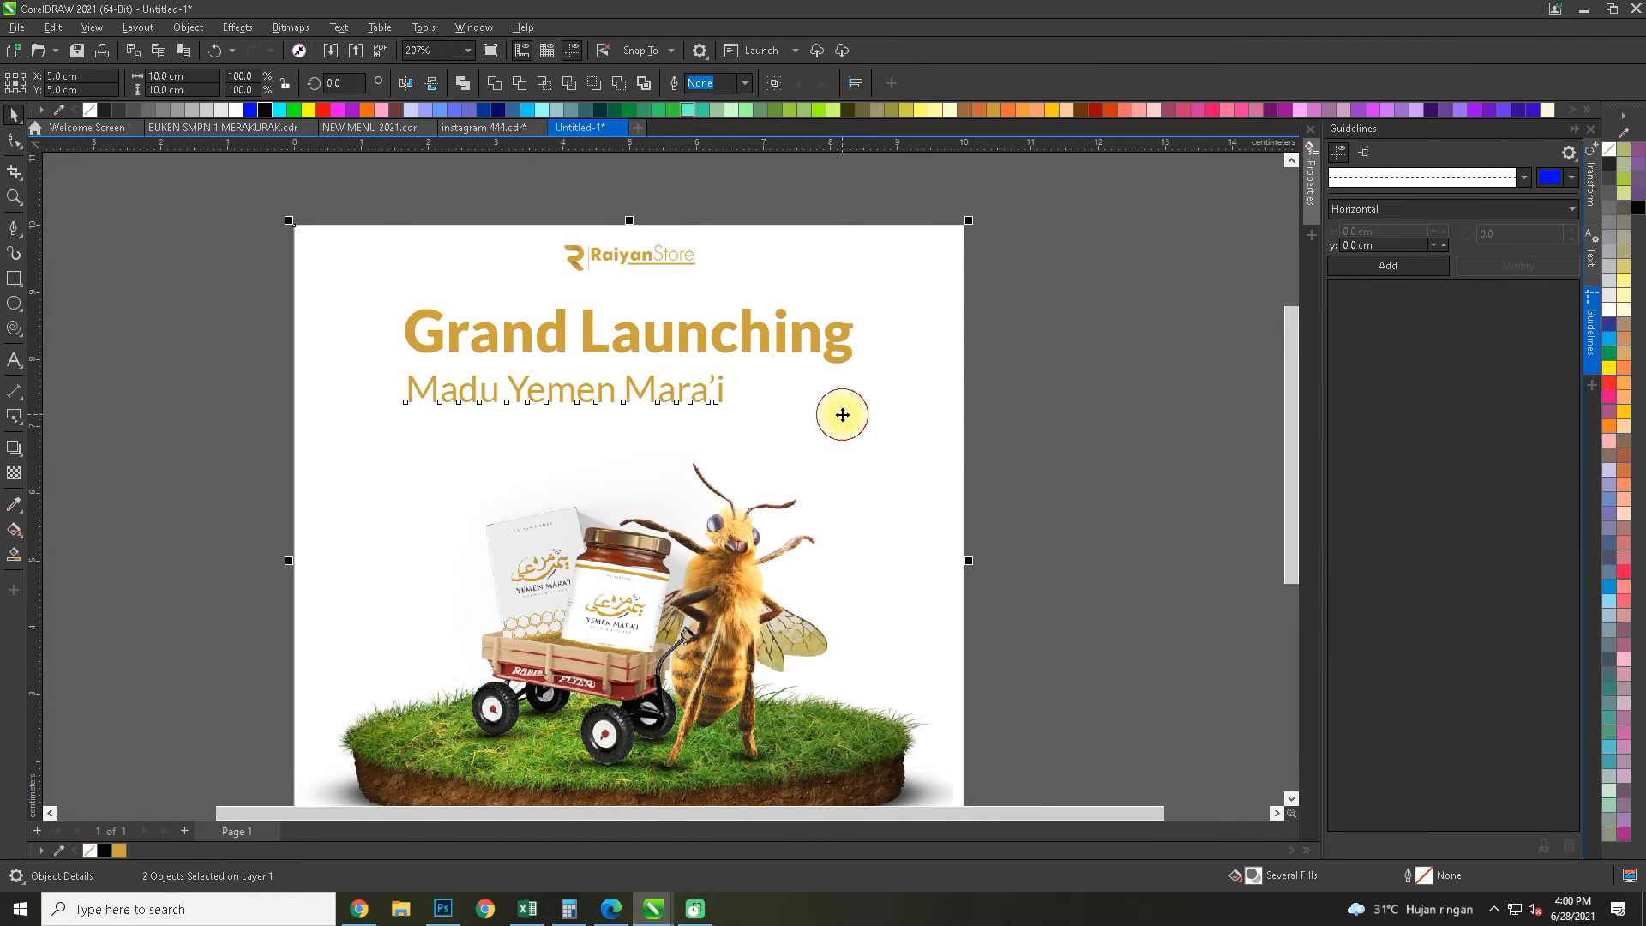
key(c)
click(1187, 412)
Try to move the "Grand Launching" headline down about 0.19 cm towards the line below
scroll(771, 350, up, 4)
click(736, 364)
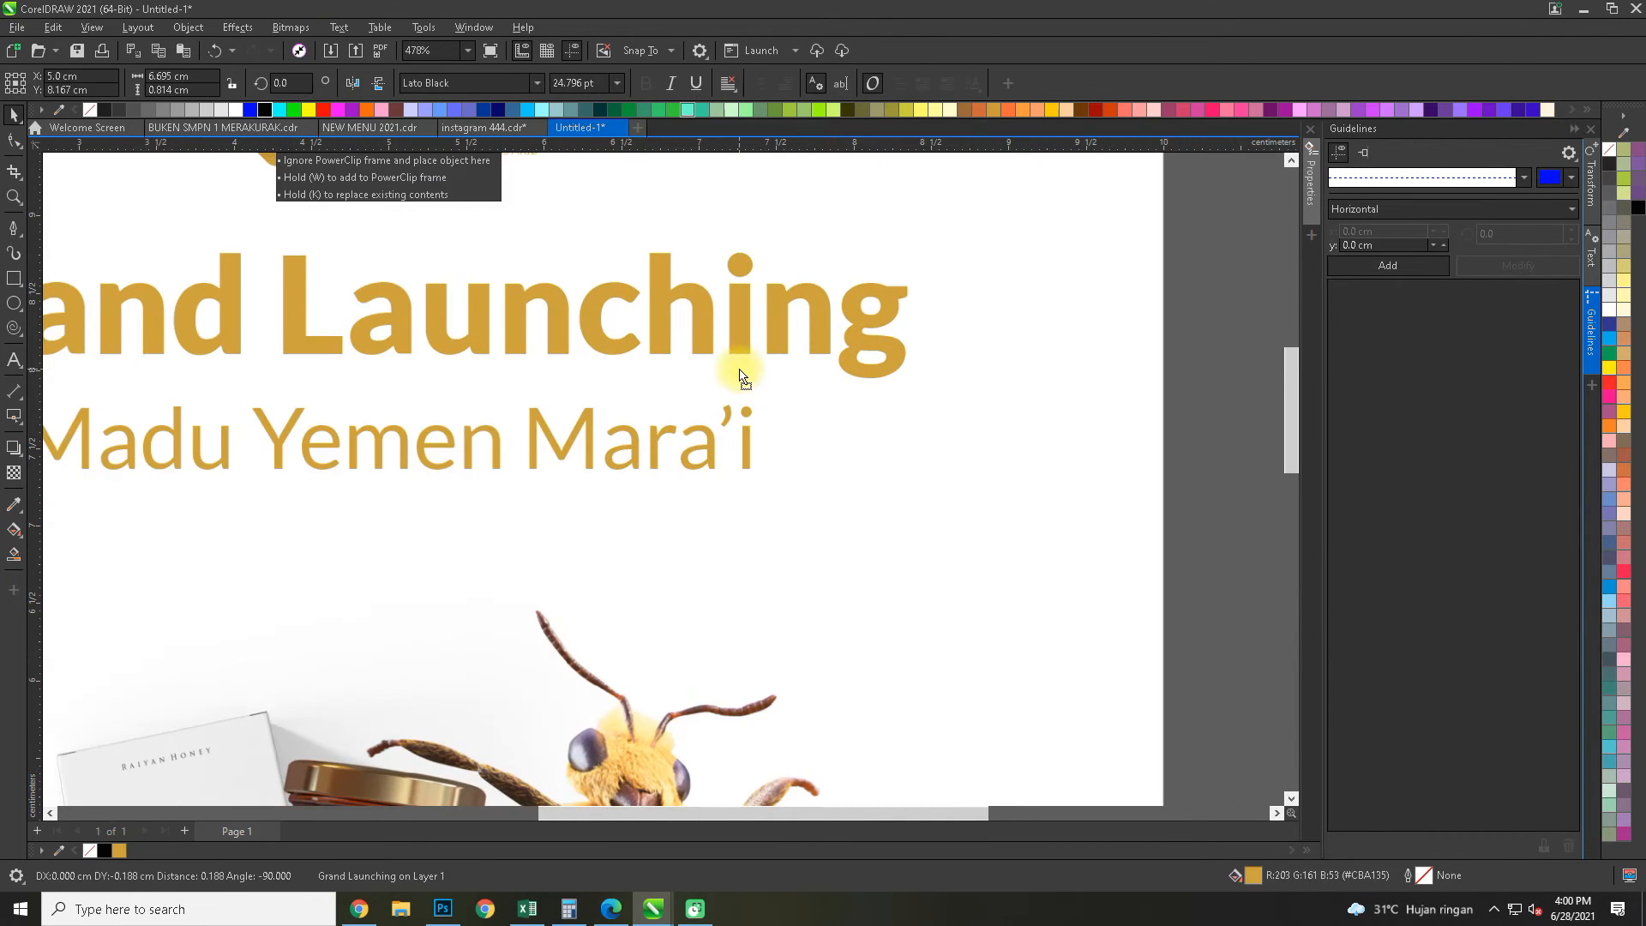
key(ctrl+z)
Change the "Grand Launching" headline to uppercase and centre it horizontally on the frame
triple_click(742, 348)
key(shift+F3)
click(783, 430)
click(783, 506)
scroll(651, 416, down, 2)
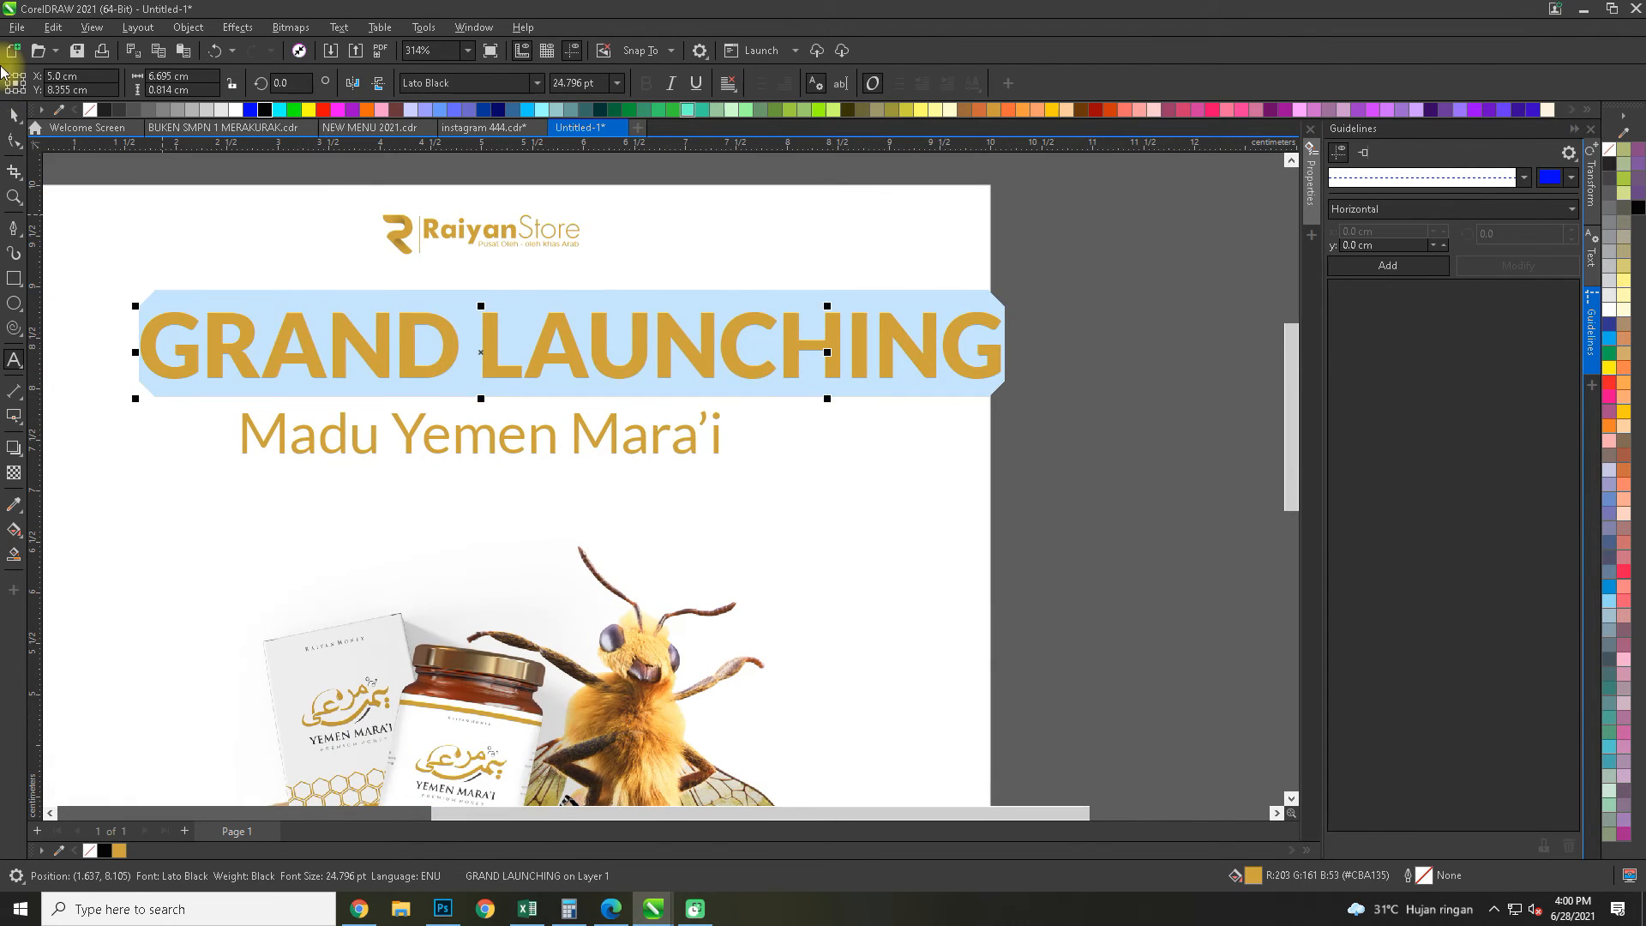
click(14, 115)
shift+click(953, 276)
key(c)
click(1055, 307)
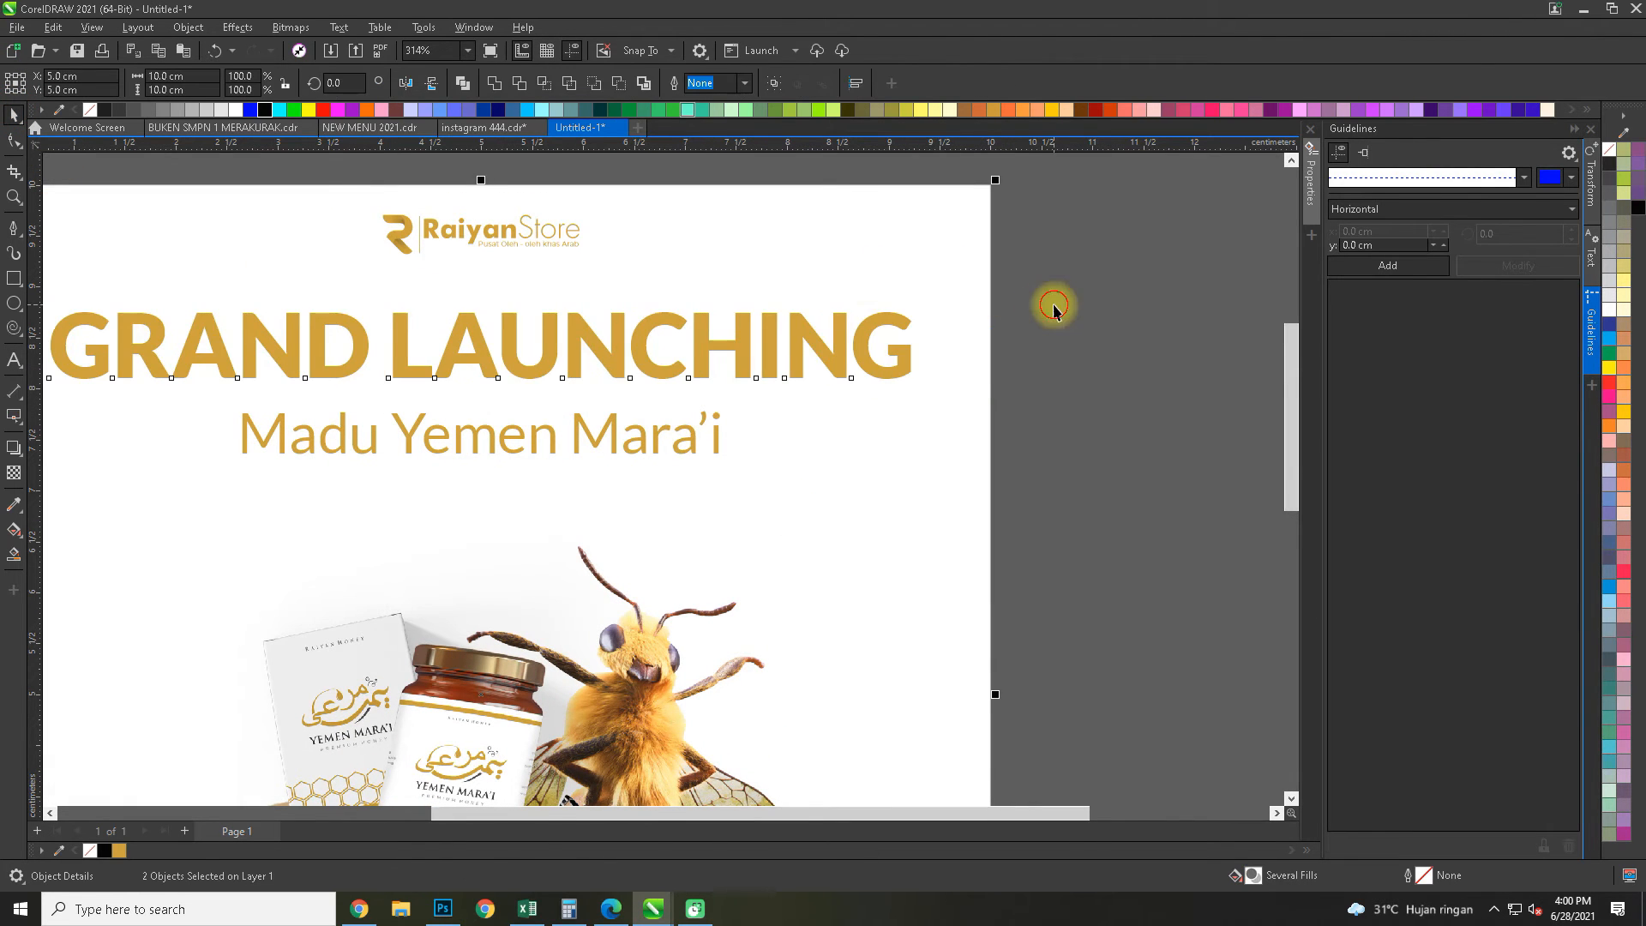
Place the "Madu Yemen Mara'i" line closer beneath the headline and enlarge it to about 5.2 cm wide
scroll(857, 360, down, 2)
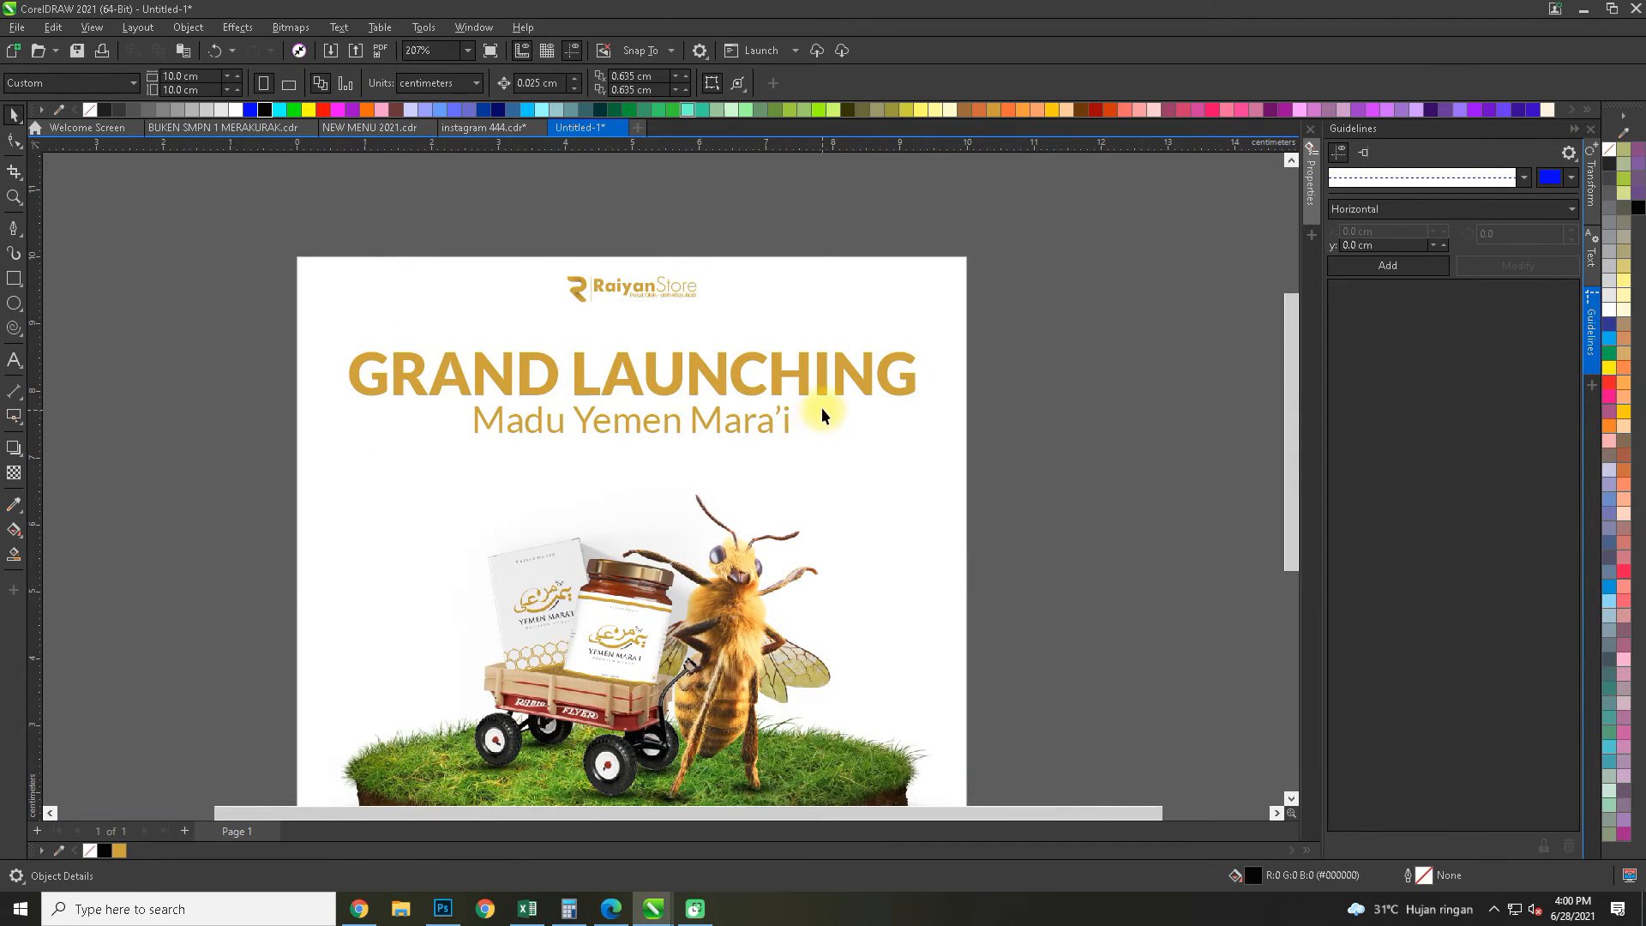
click(786, 431)
click(786, 431)
drag(793, 439, 811, 445)
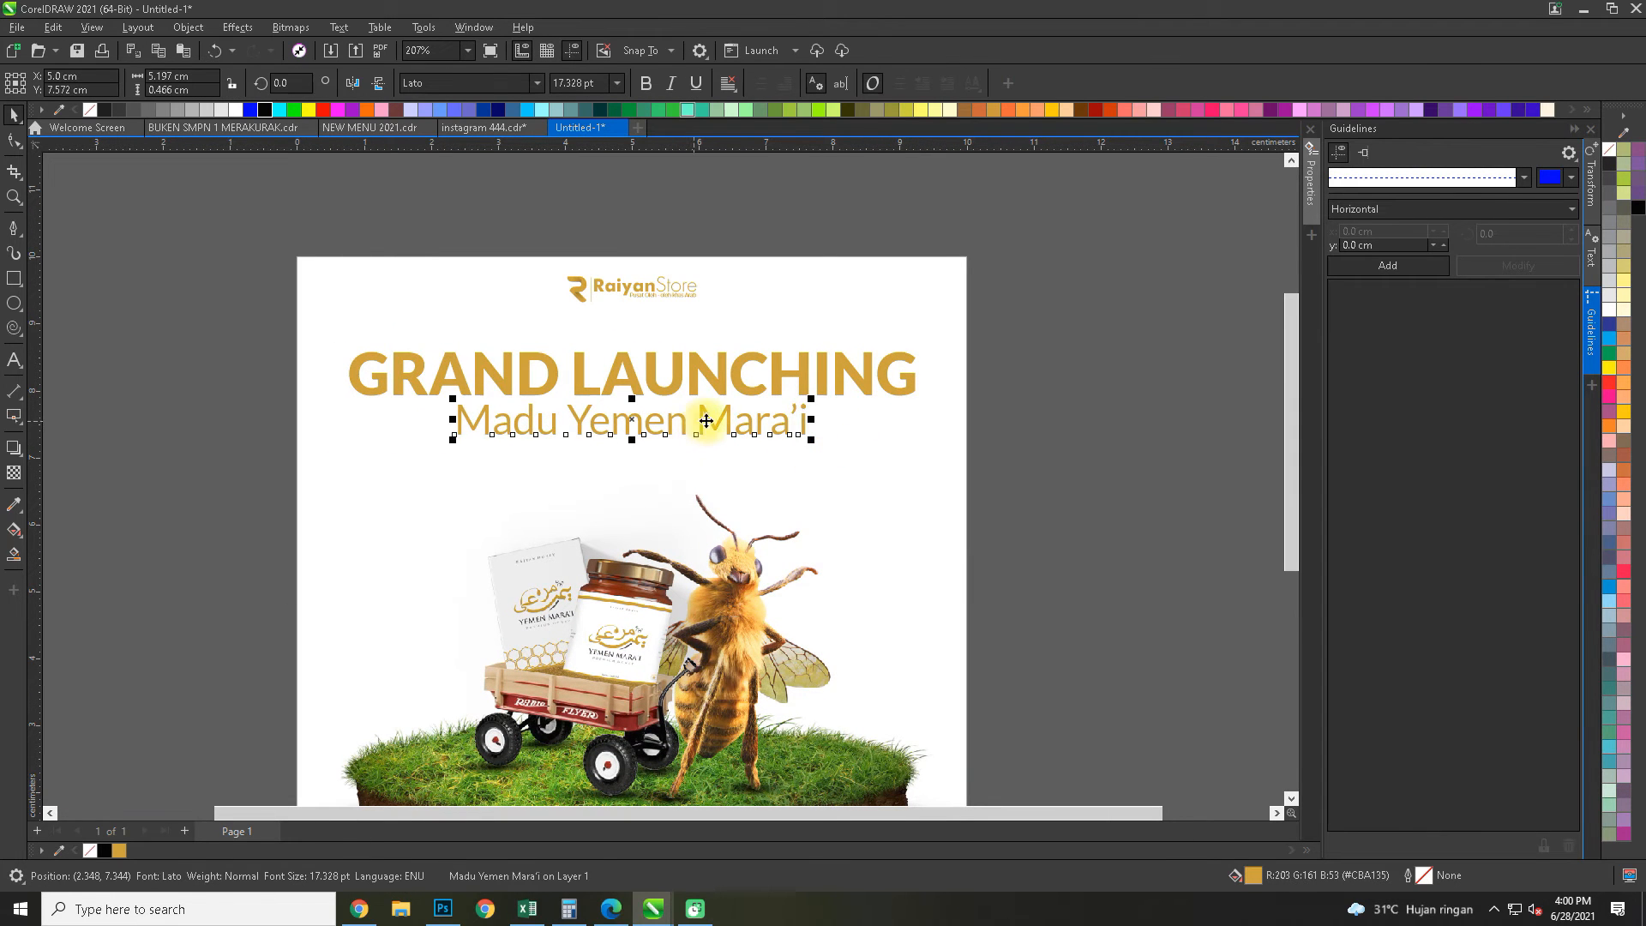
Change the "Madu Yemen Mara'i" line to uppercase and centre it horizontally on the frame
triple_click(705, 421)
key(shift+F3)
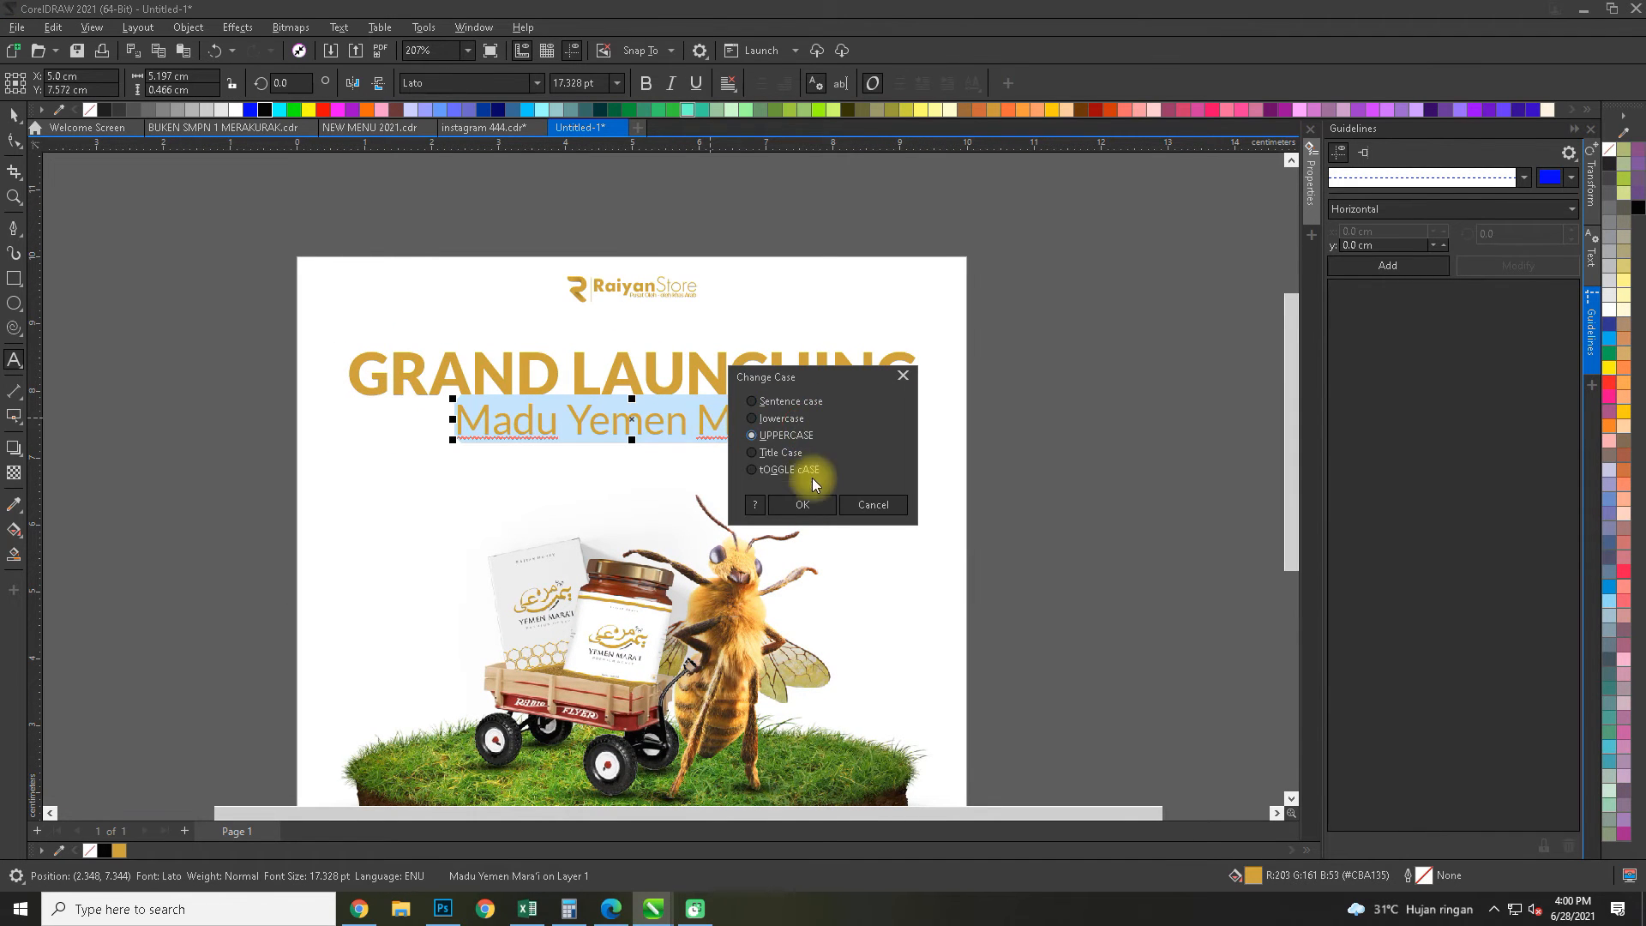
click(804, 505)
click(14, 115)
shift+click(378, 522)
key(c)
key(Escape)
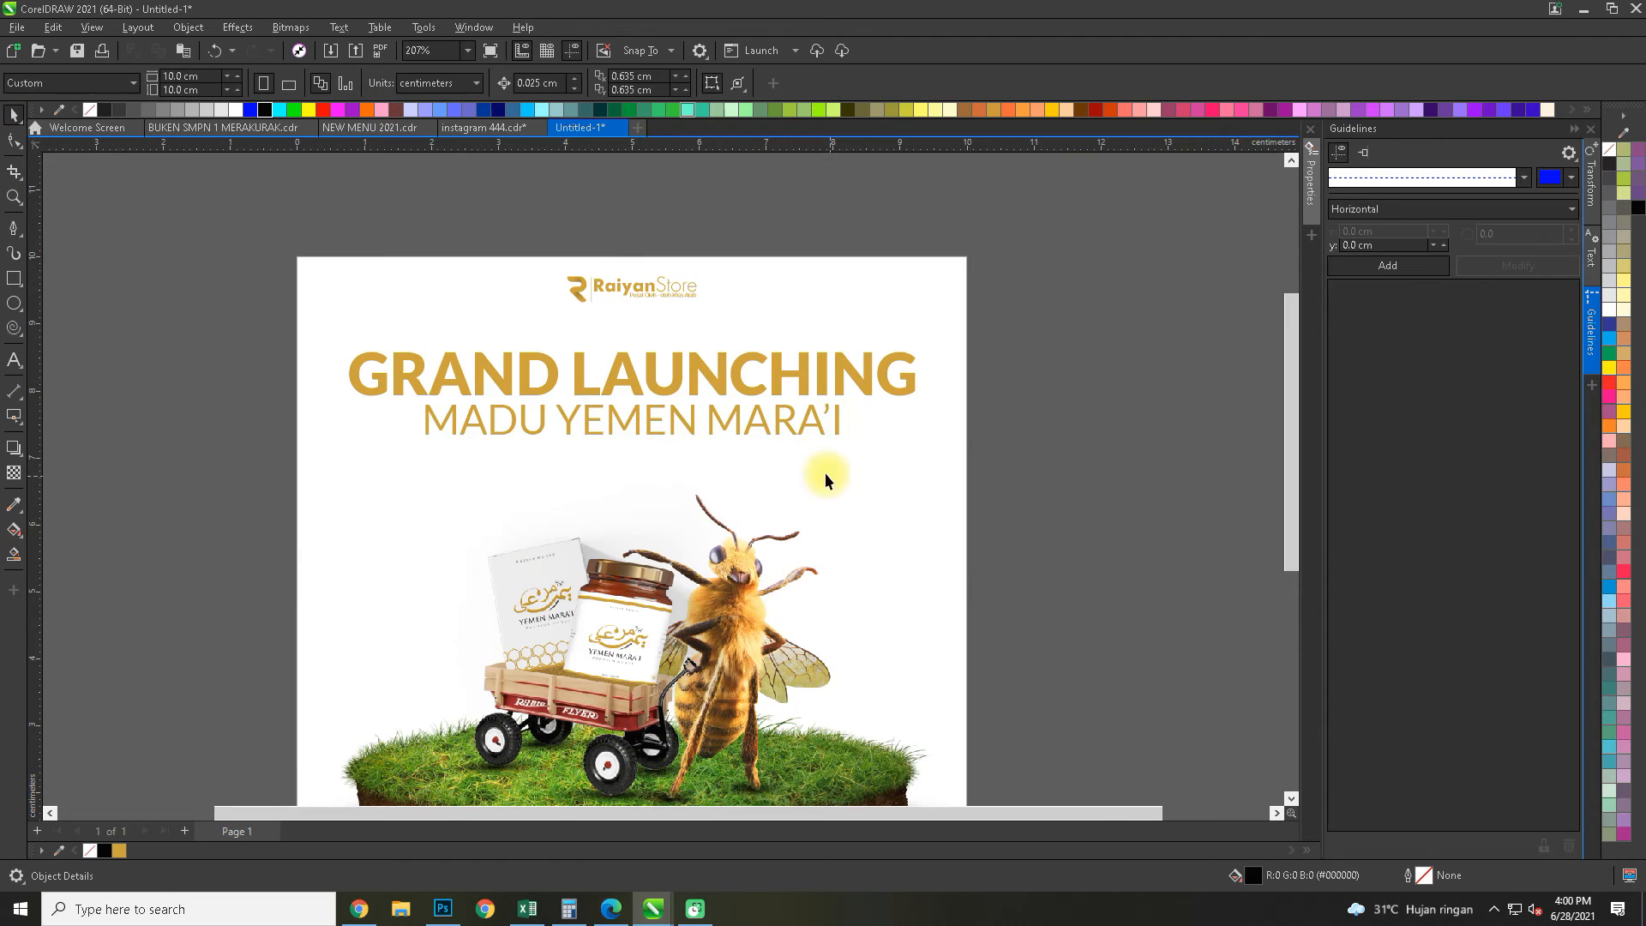
Enlarge the "MADU YEMEN MARA'I" line slightly about its centre
scroll(825, 479, up, 3)
click(843, 403)
click(863, 427)
drag(875, 435, 879, 438)
click(1135, 473)
Move both headline lines together slightly down and enlarge them to about 8.9 cm wide
scroll(852, 369, down, 3)
key(F4)
drag(417, 259, 1115, 429)
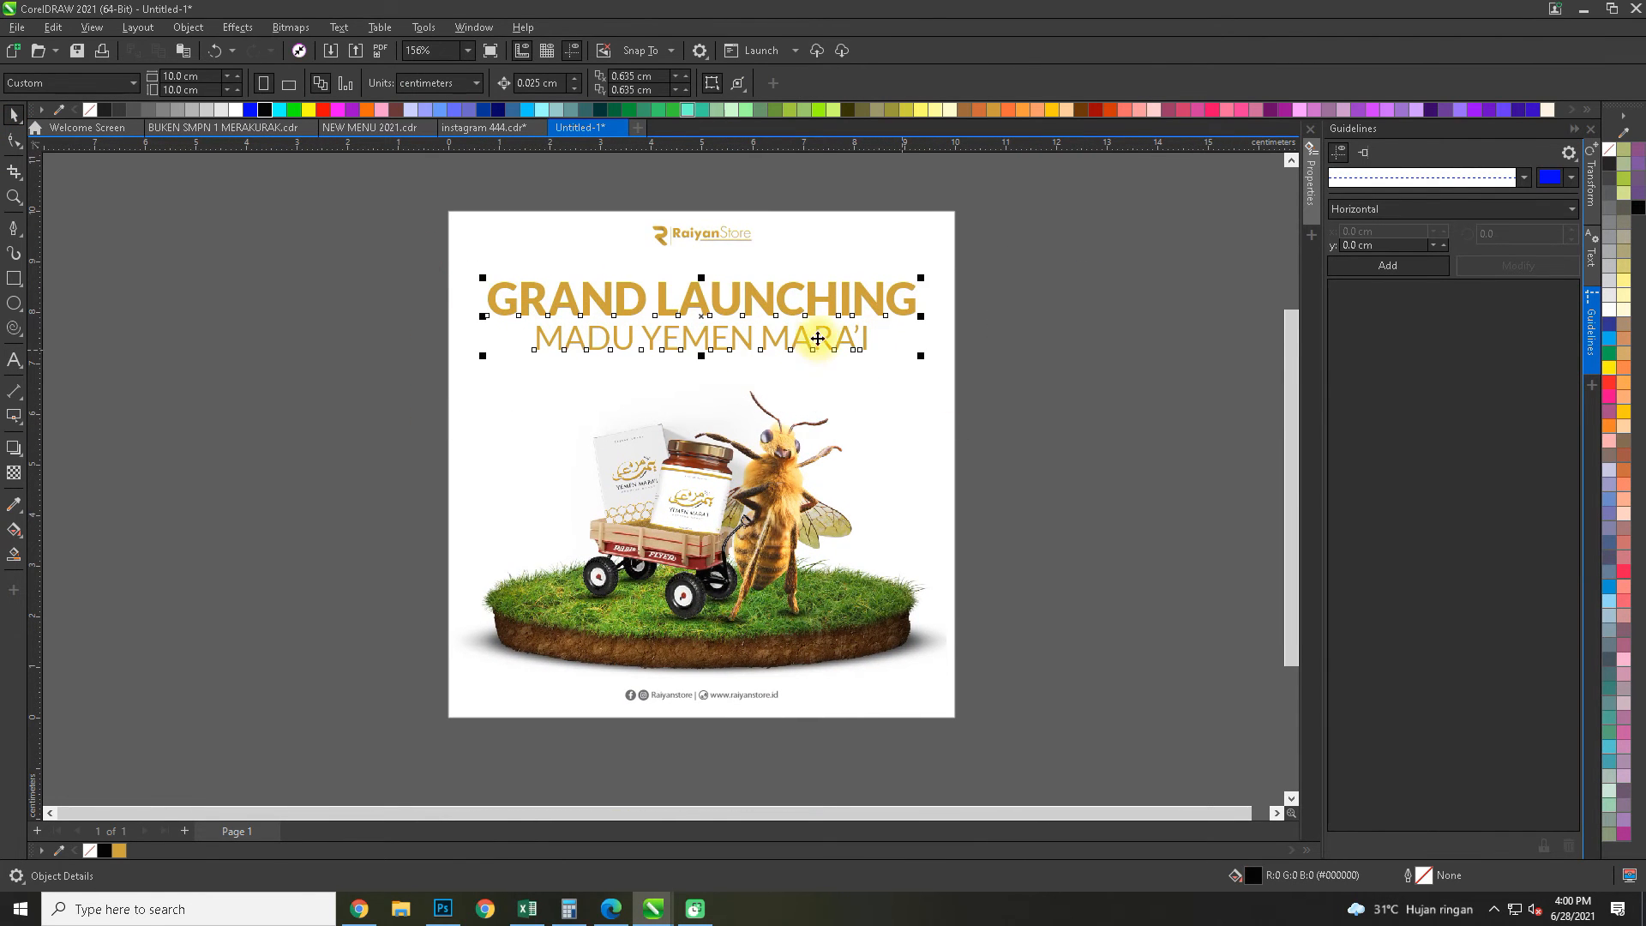
drag(801, 320, 802, 336)
drag(921, 292, 933, 285)
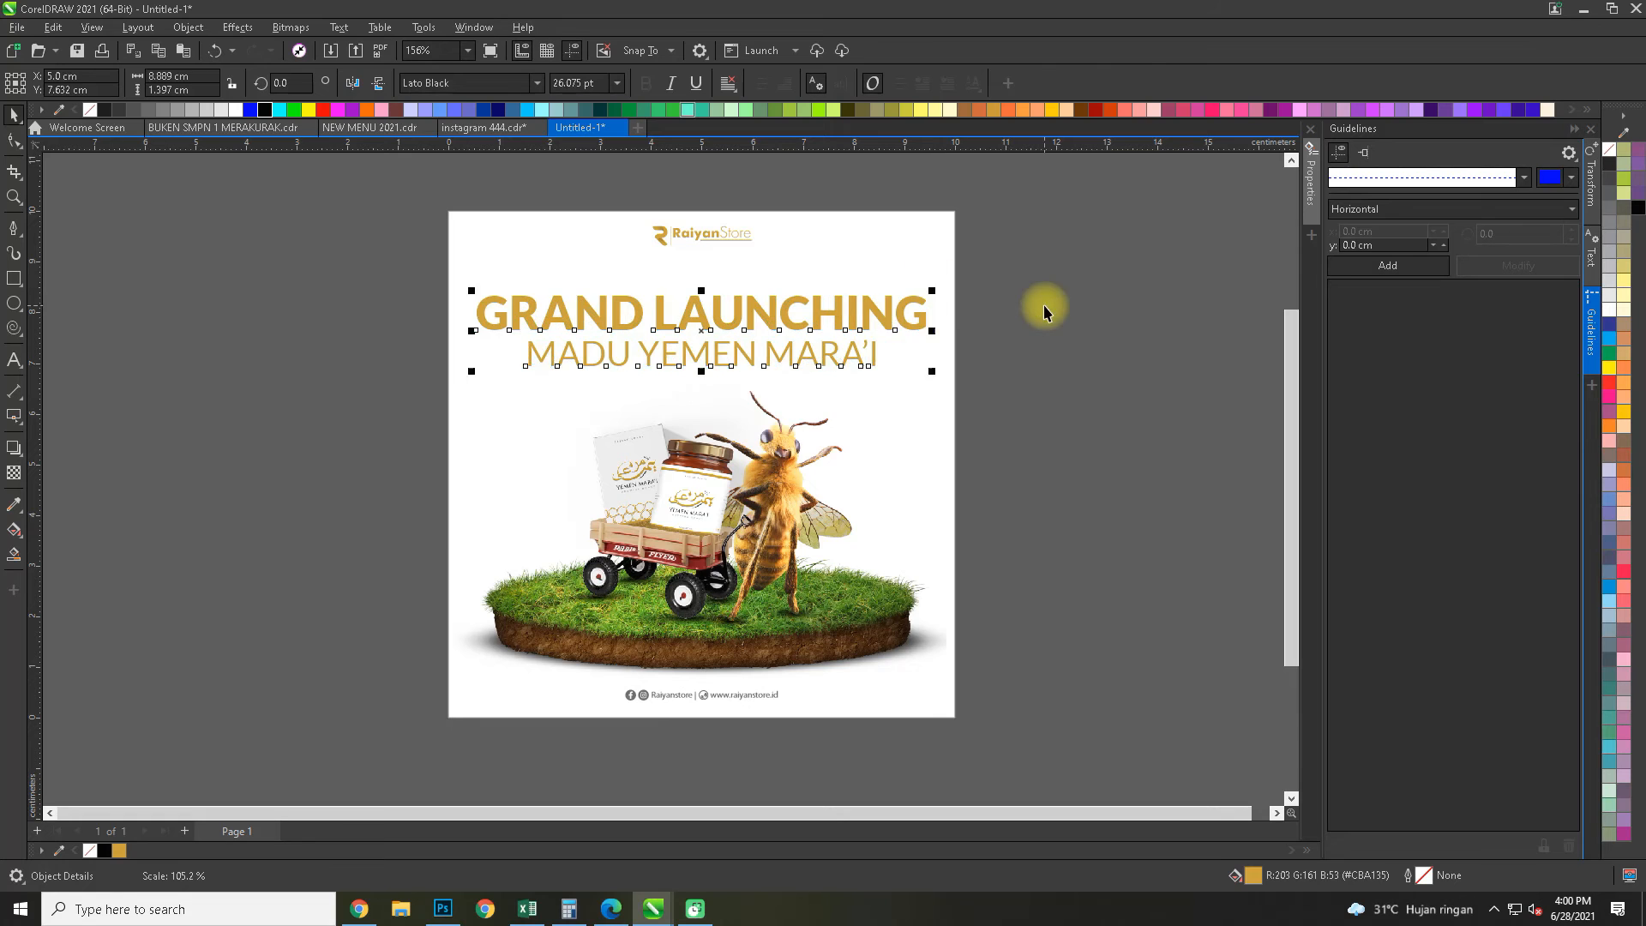
Enlarge the RaiyanStore logo above the headline and shift it slightly down
click(1044, 310)
scroll(699, 386, up, 2)
click(716, 330)
click(721, 324)
drag(757, 337, 770, 350)
drag(686, 320, 792, 371)
click(797, 282)
scroll(725, 271, down, 6)
scroll(725, 281, up, 1)
scroll(661, 446, down, 1)
Switch to the browser and search Google Images for "white background"
click(360, 909)
drag(320, 82, 13, 90)
key(BackSpace)
text(yell)
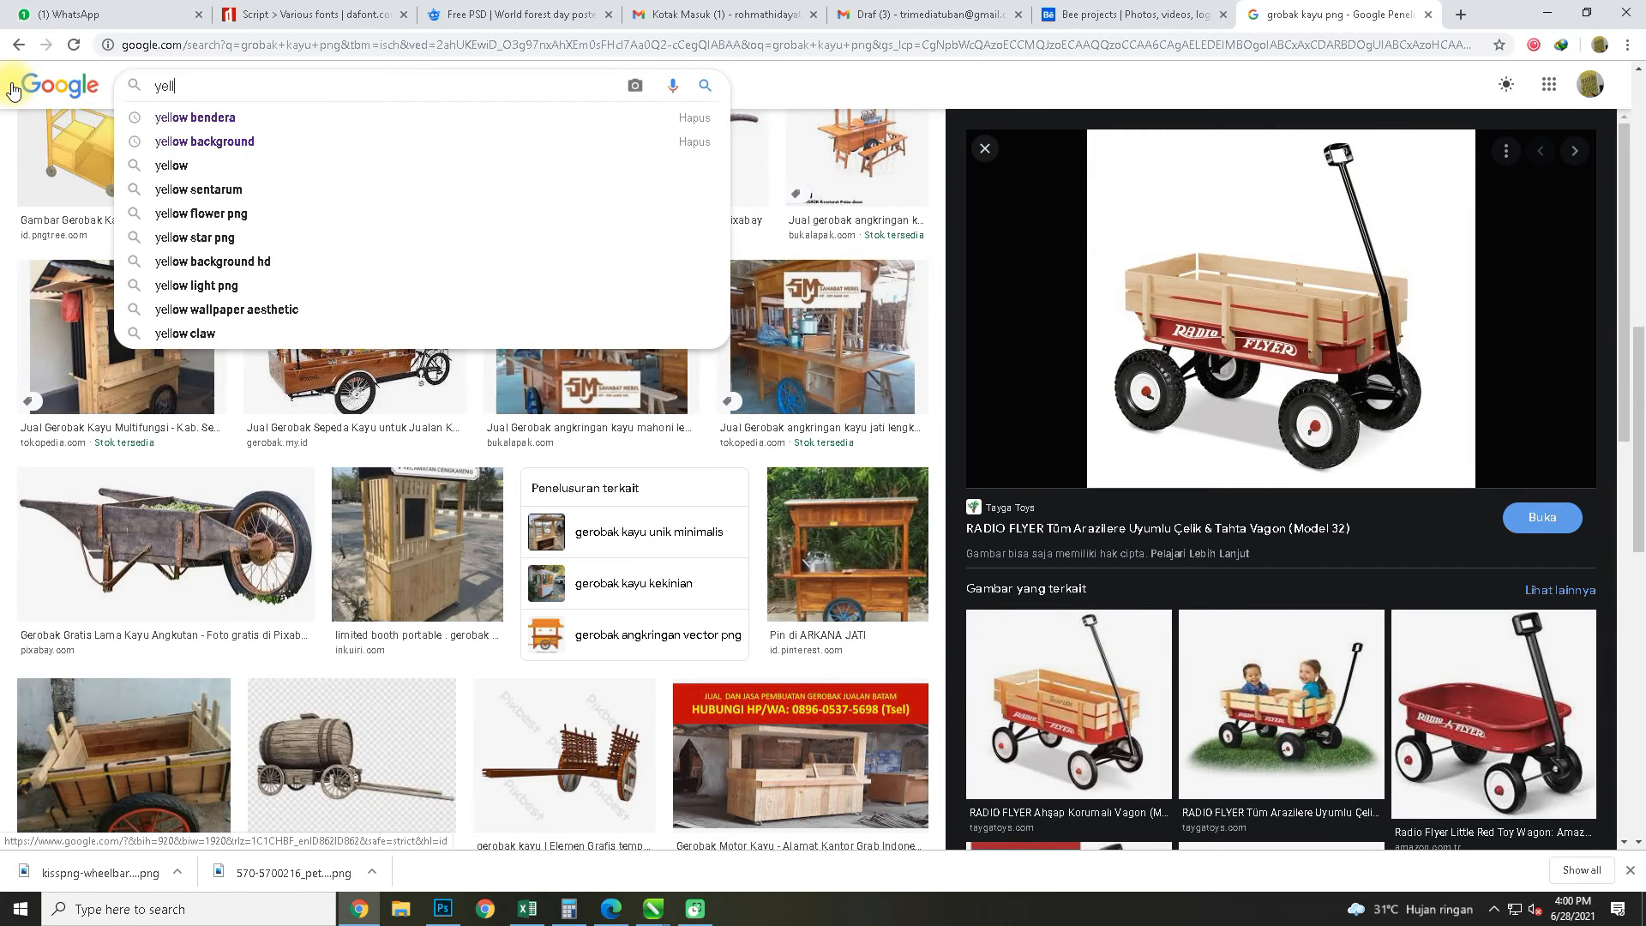
text(white)
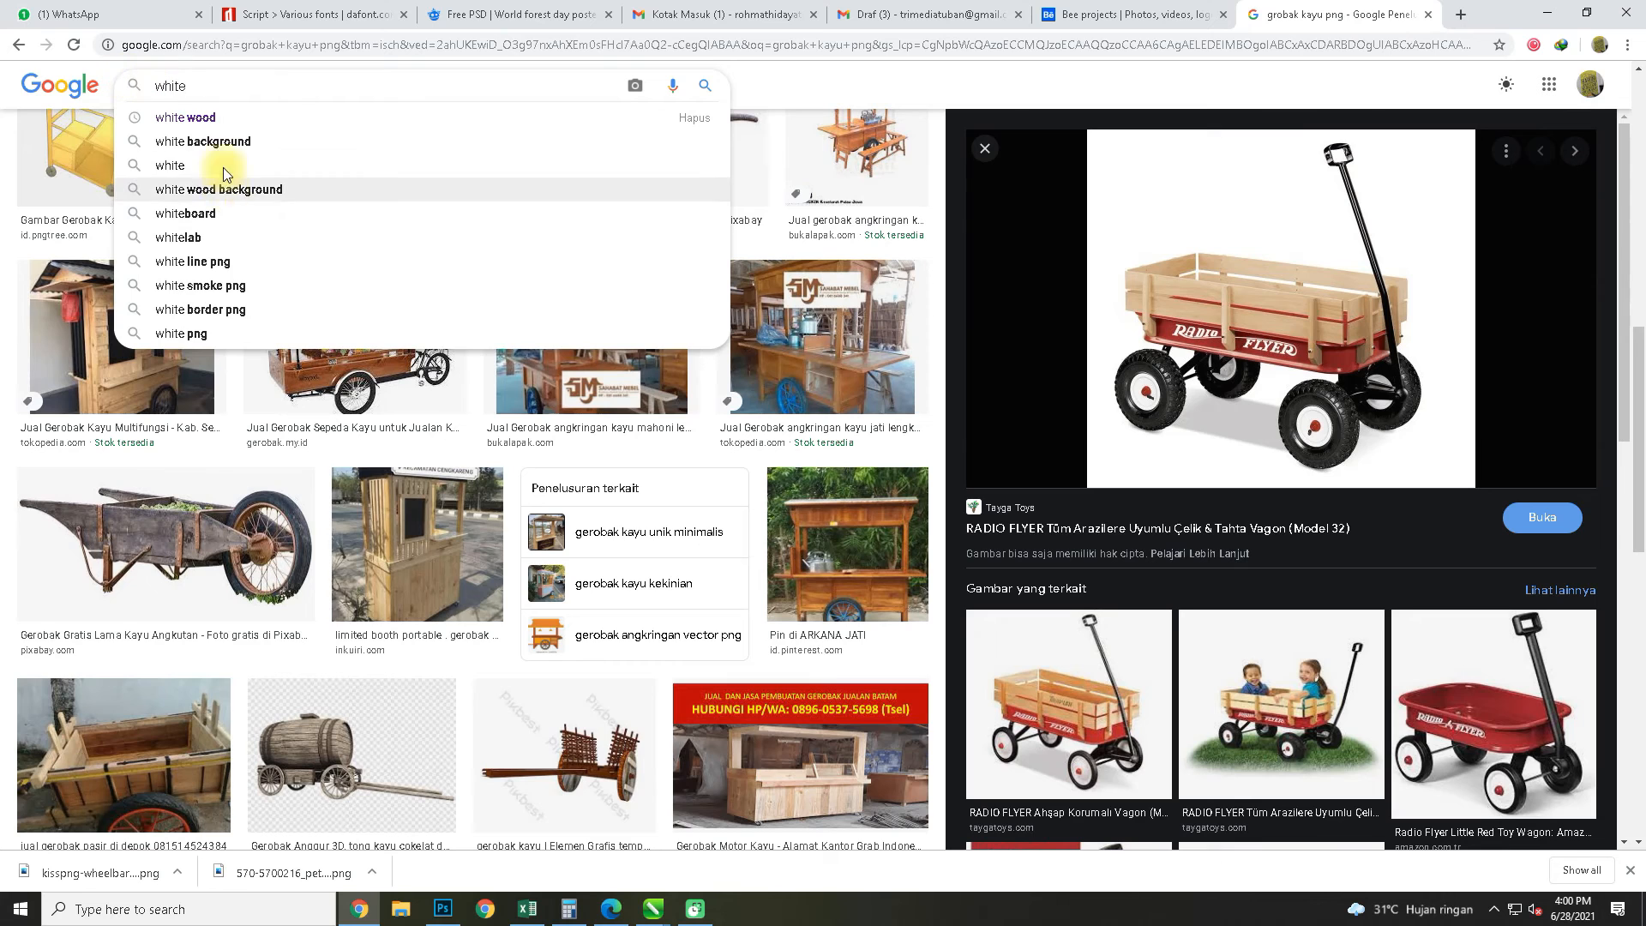
click(214, 146)
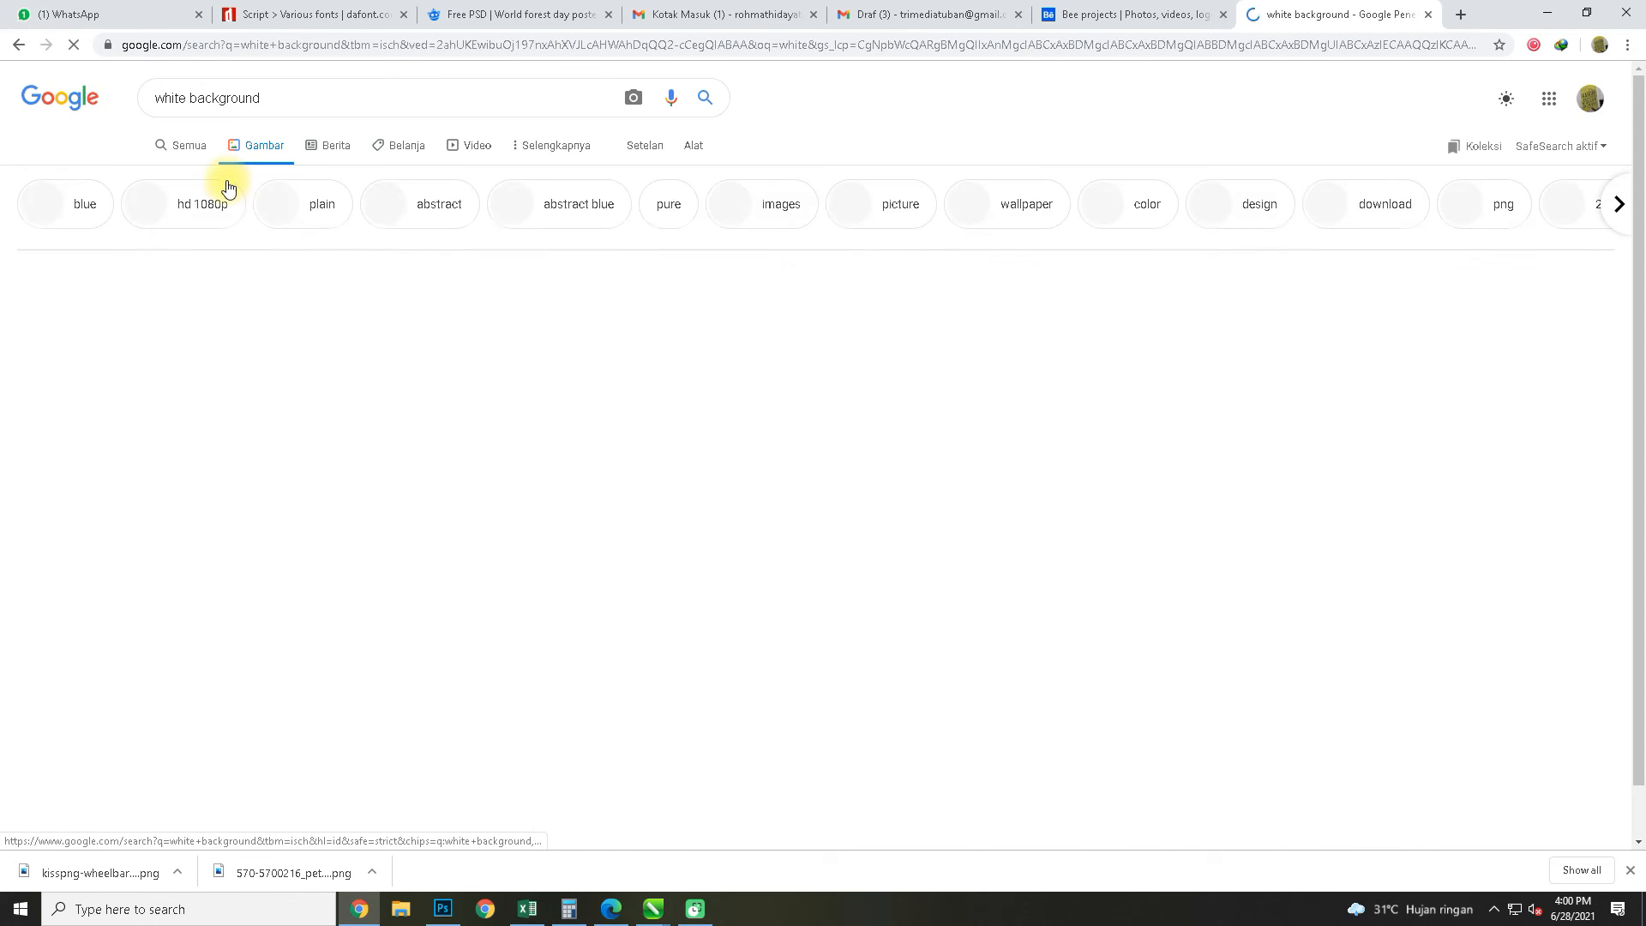
Look through the white background results and related images for a suitable white hexagon pattern
scroll(717, 456, down, 6)
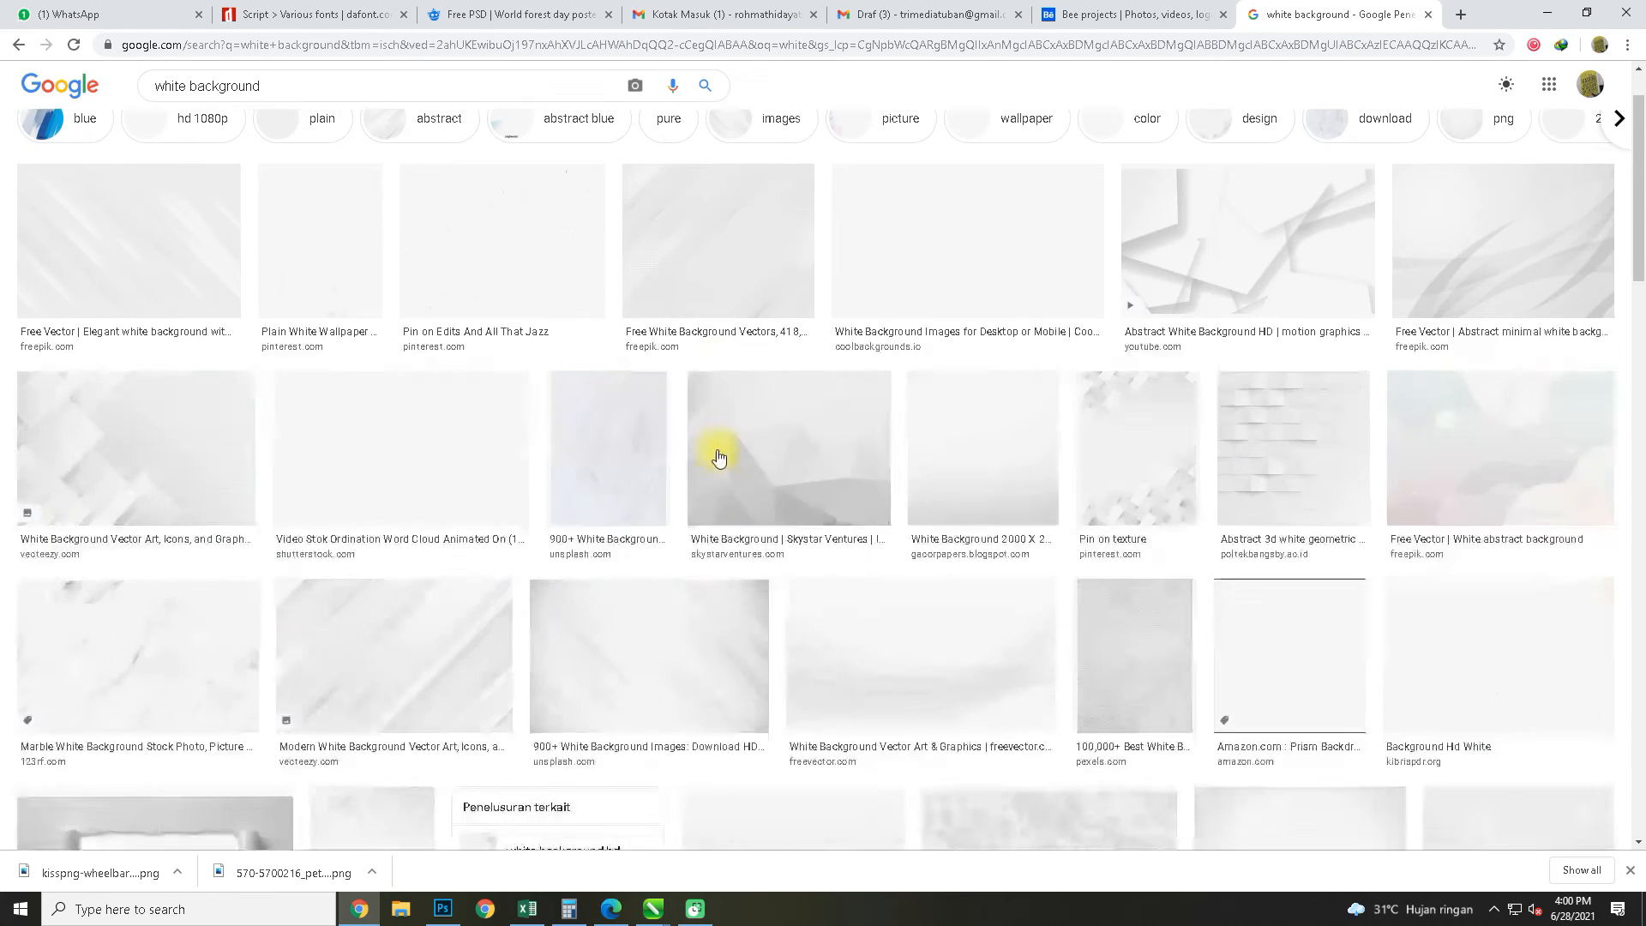
scroll(810, 527, down, 10)
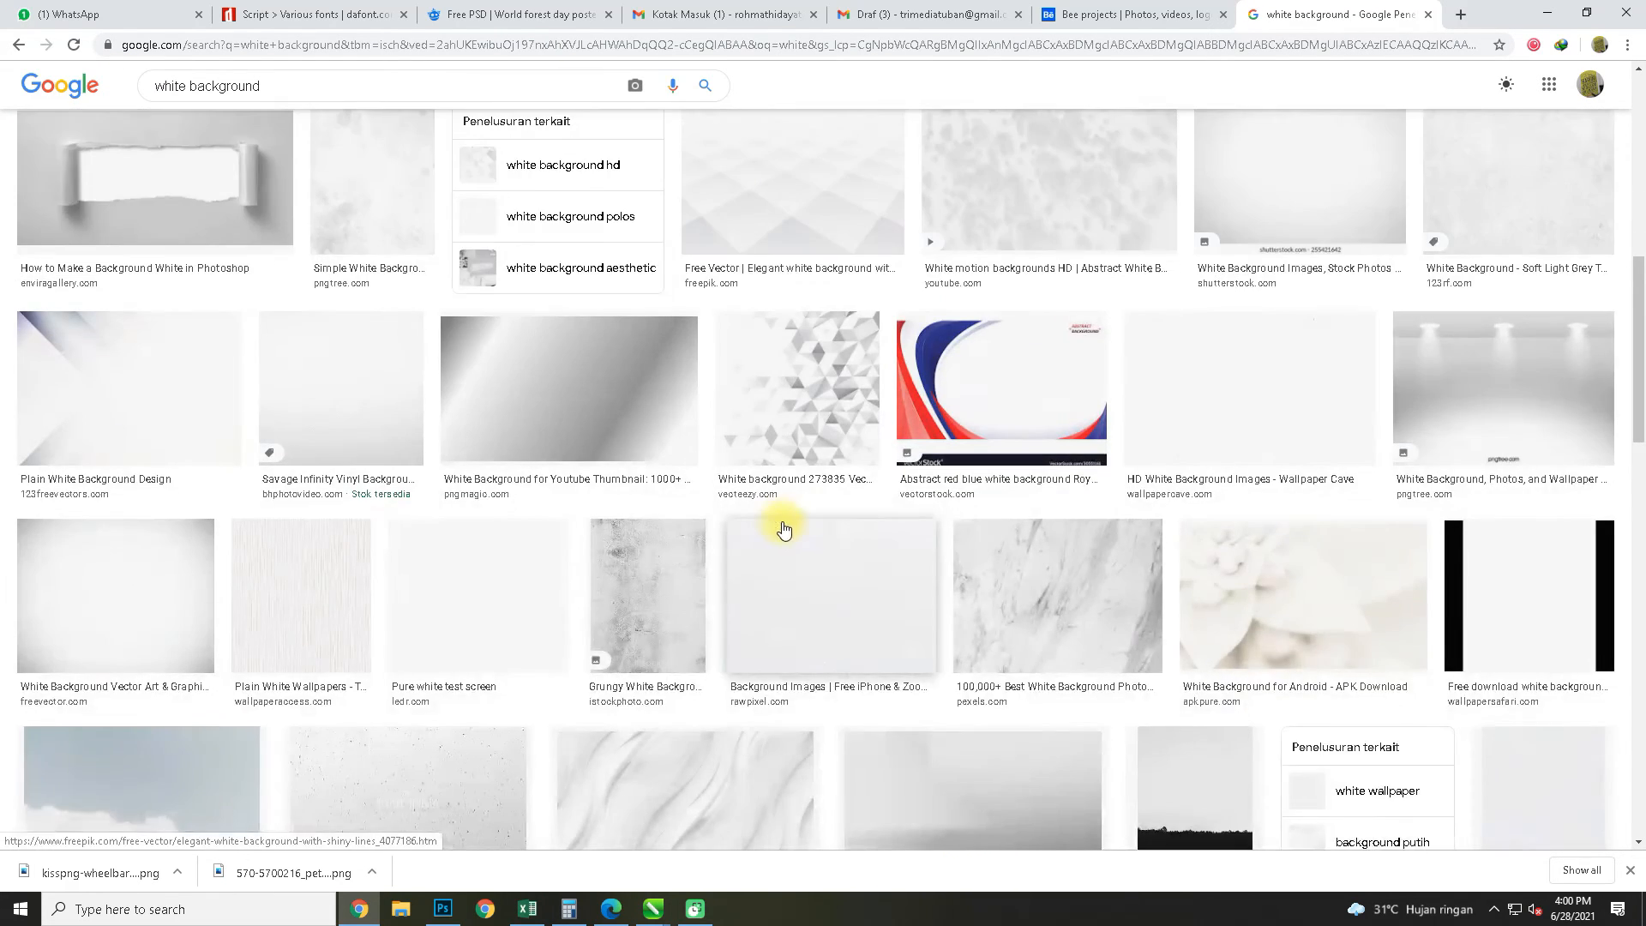
scroll(713, 528, down, 10)
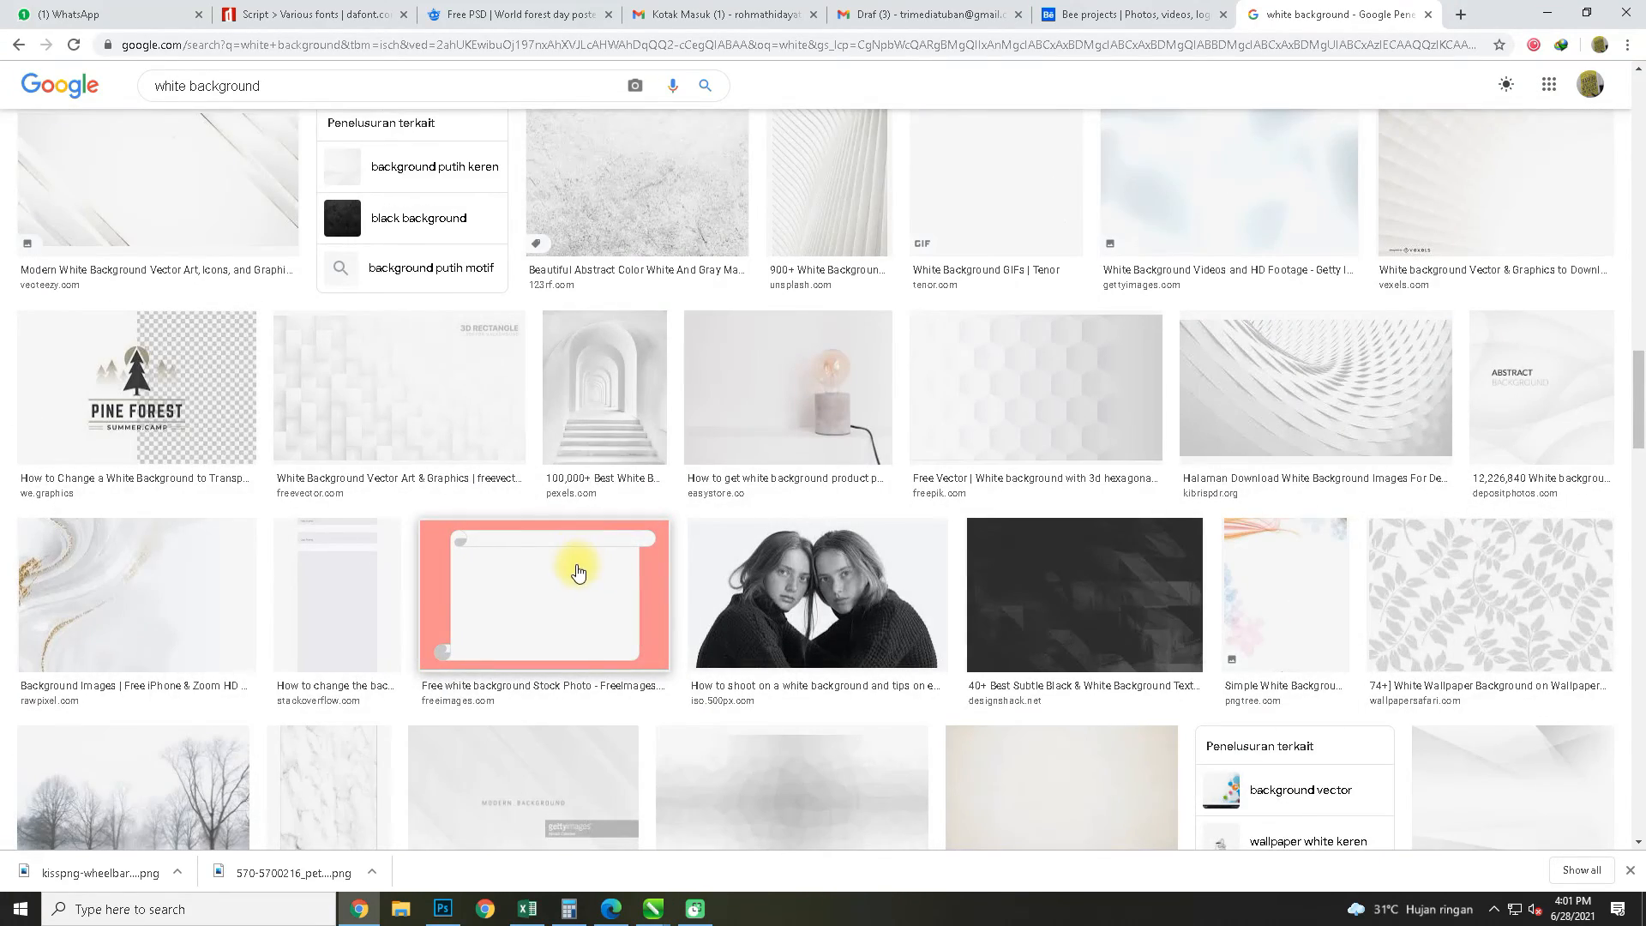
scroll(578, 573, down, 7)
click(212, 437)
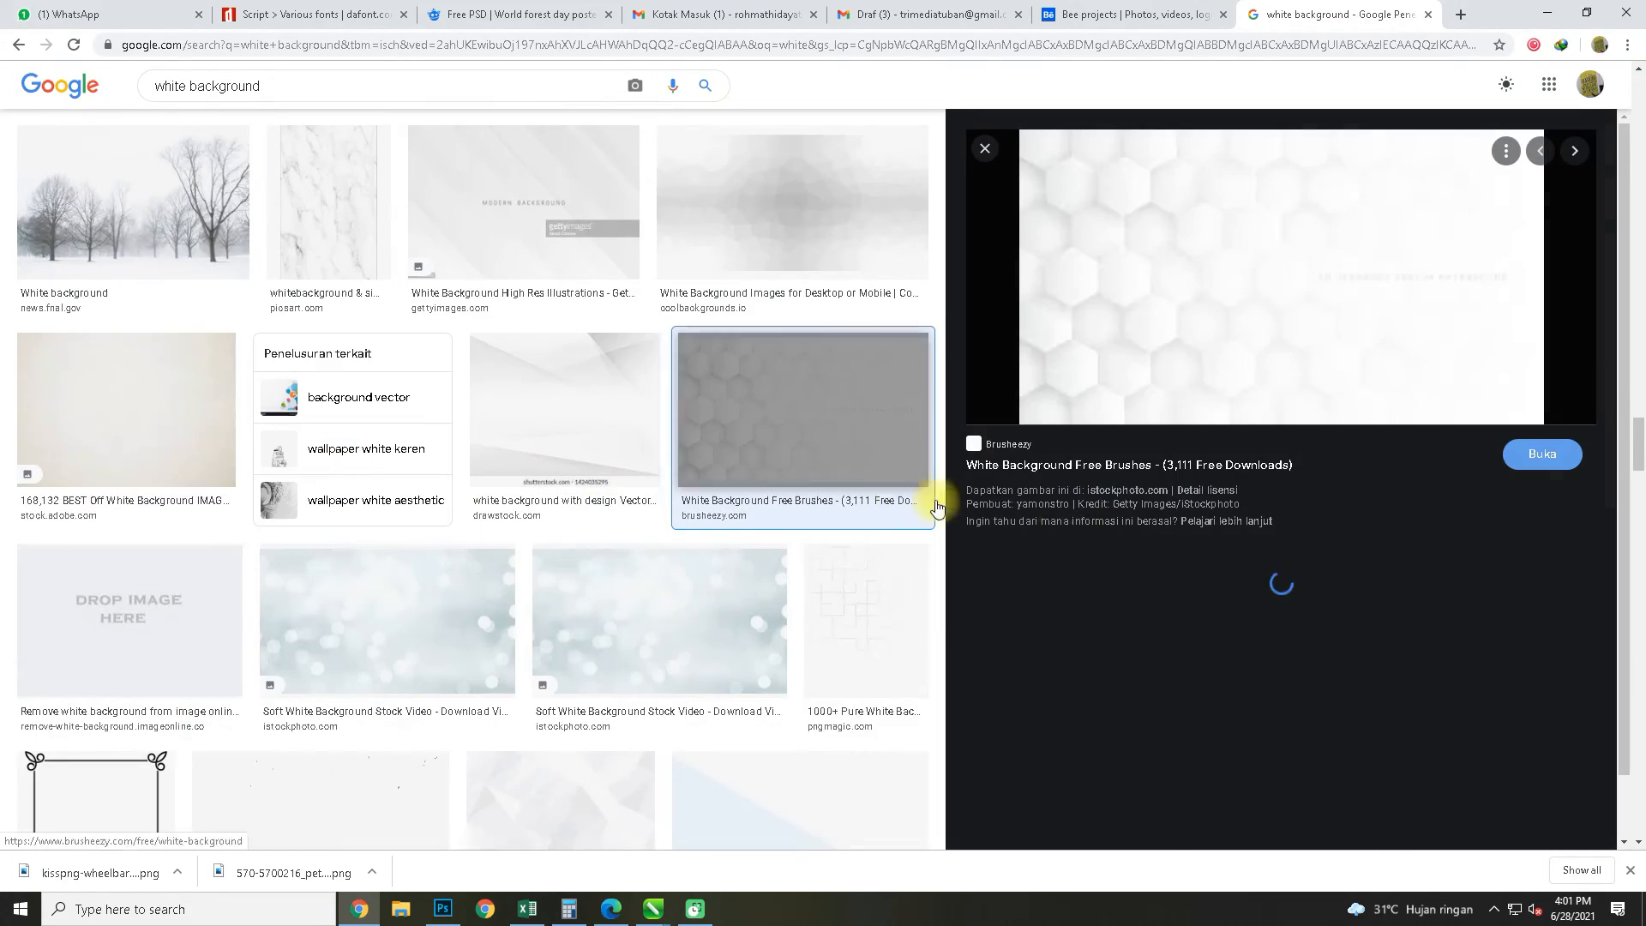
click(1064, 631)
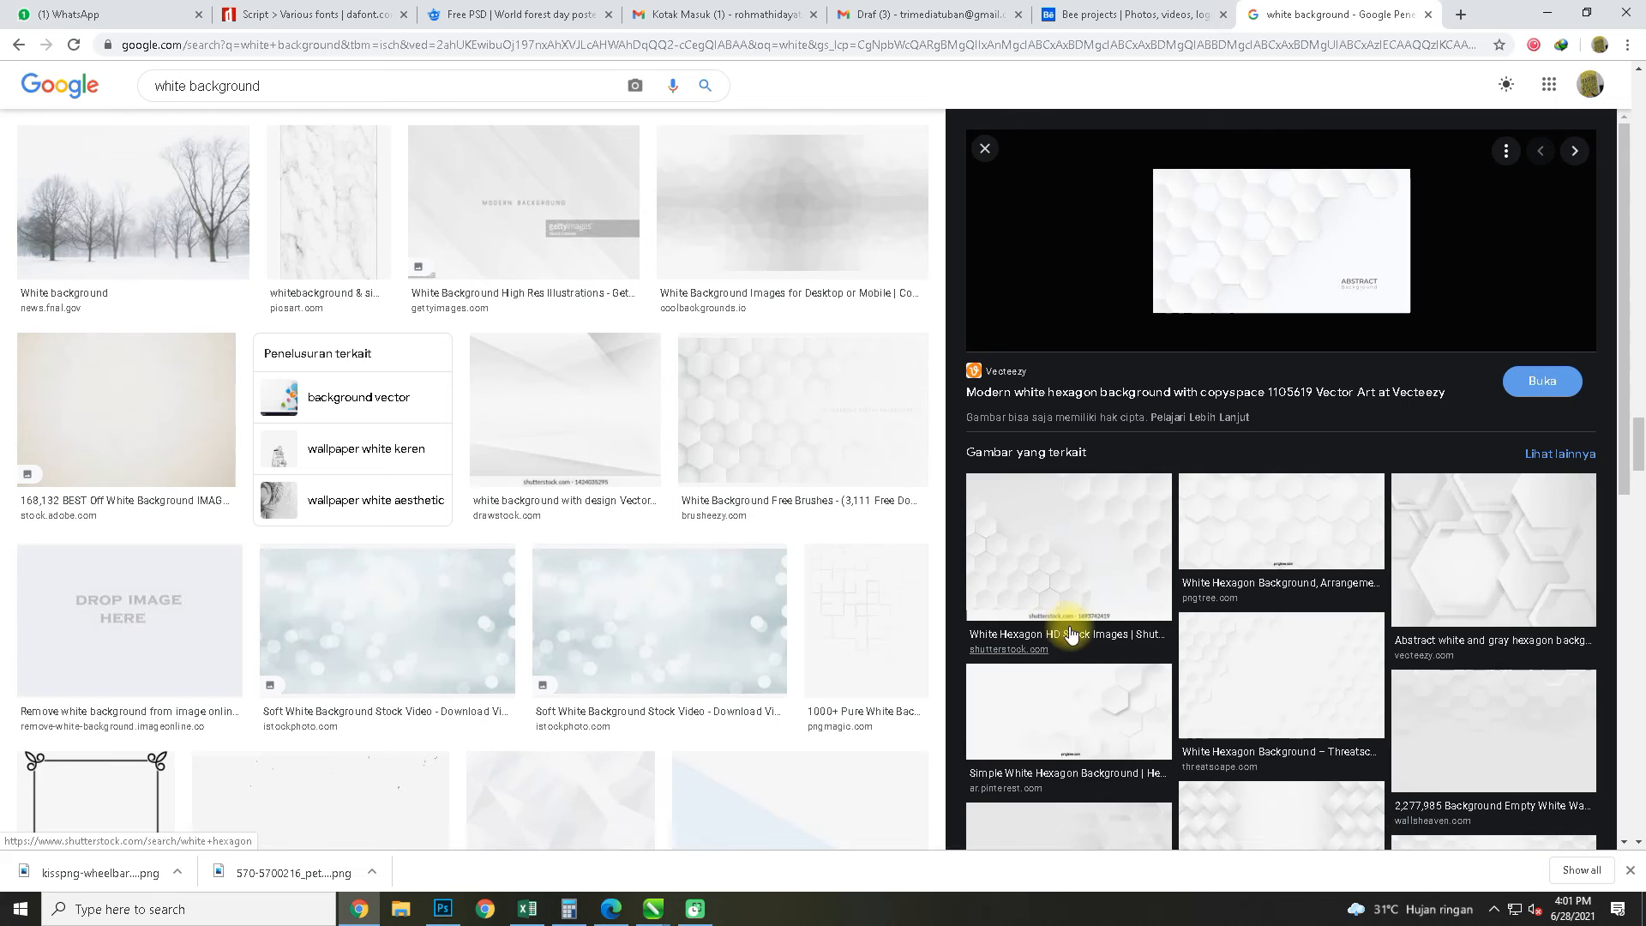
scroll(1251, 618, down, 3)
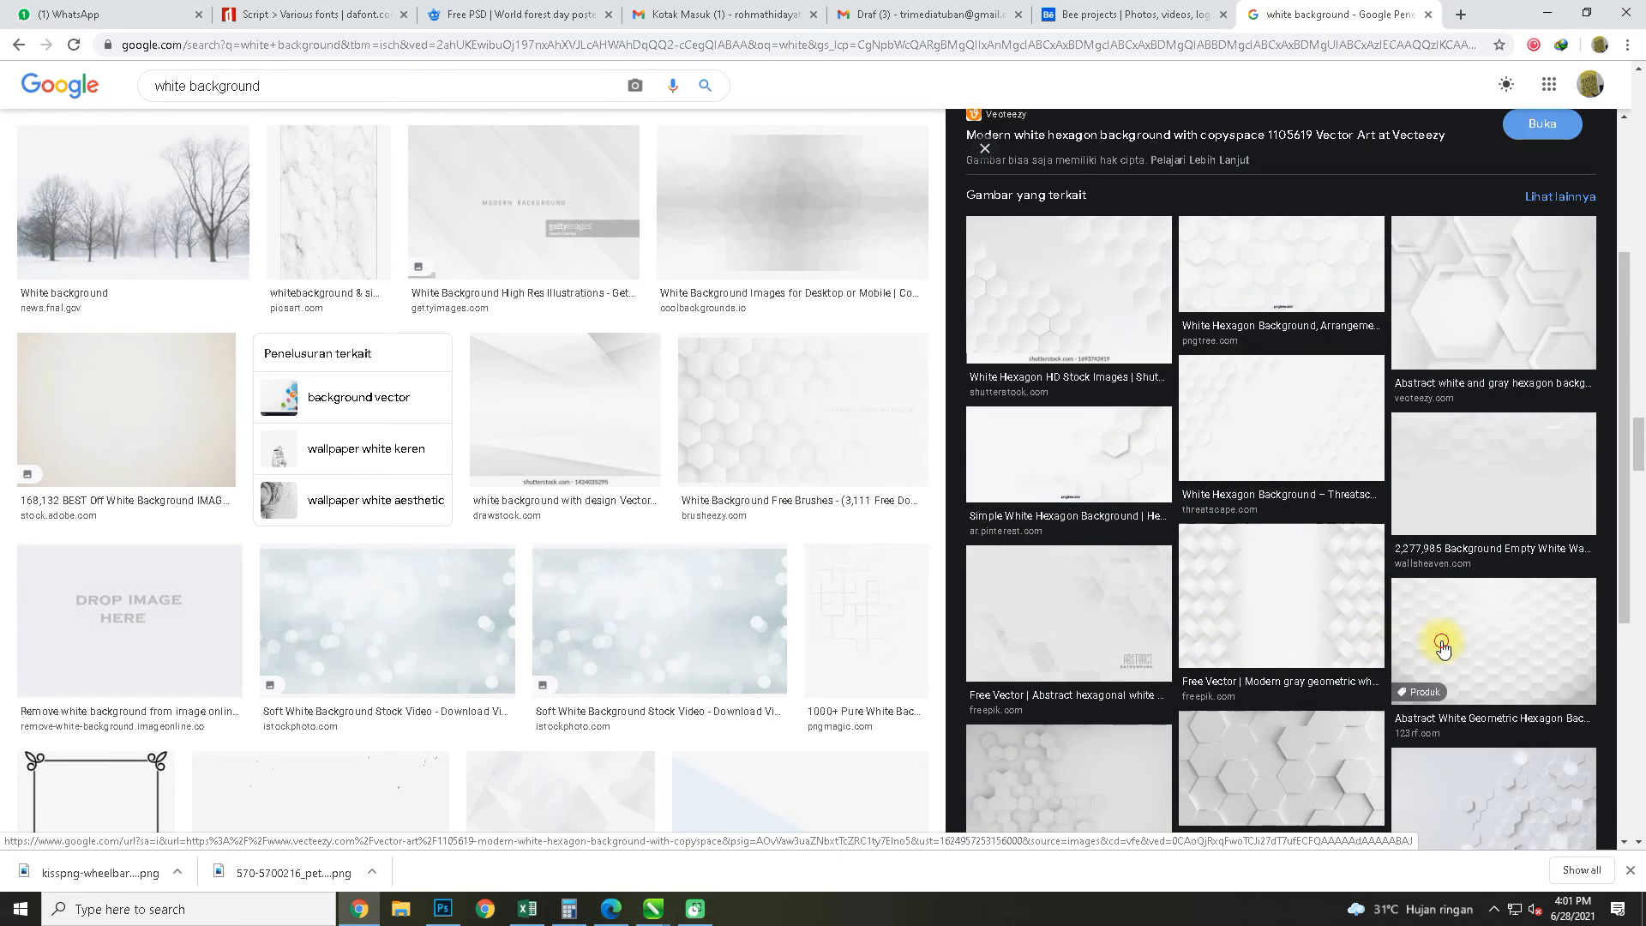
click(1442, 648)
click(1288, 543)
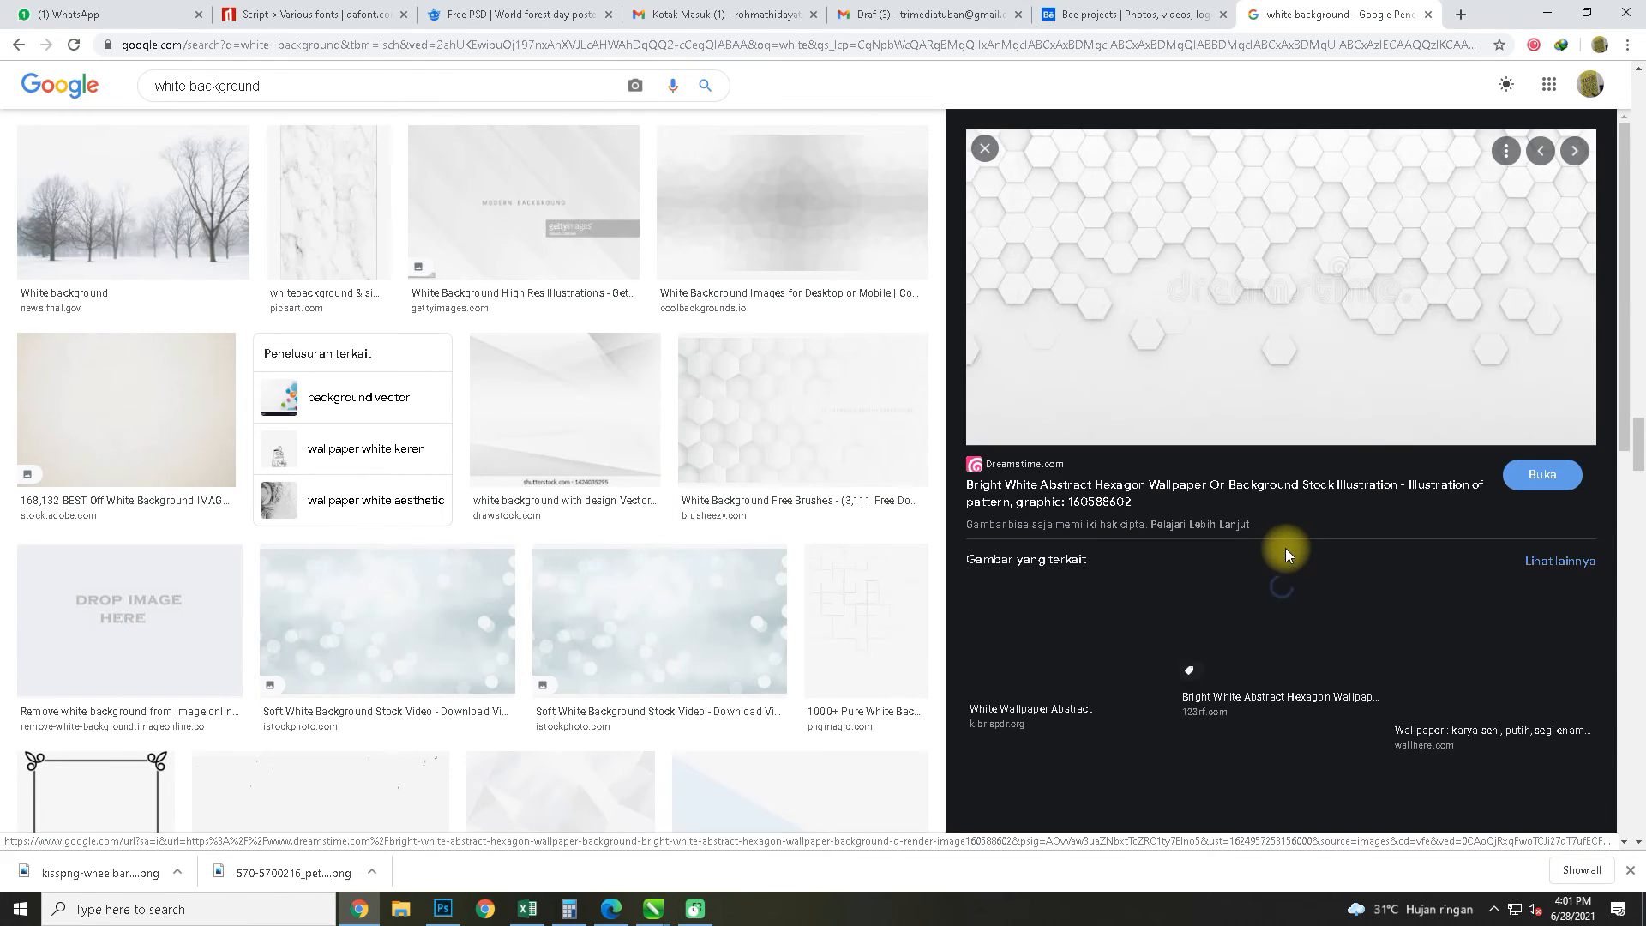
scroll(1285, 549, down, 1)
scroll(1265, 625, down, 2)
click(1285, 690)
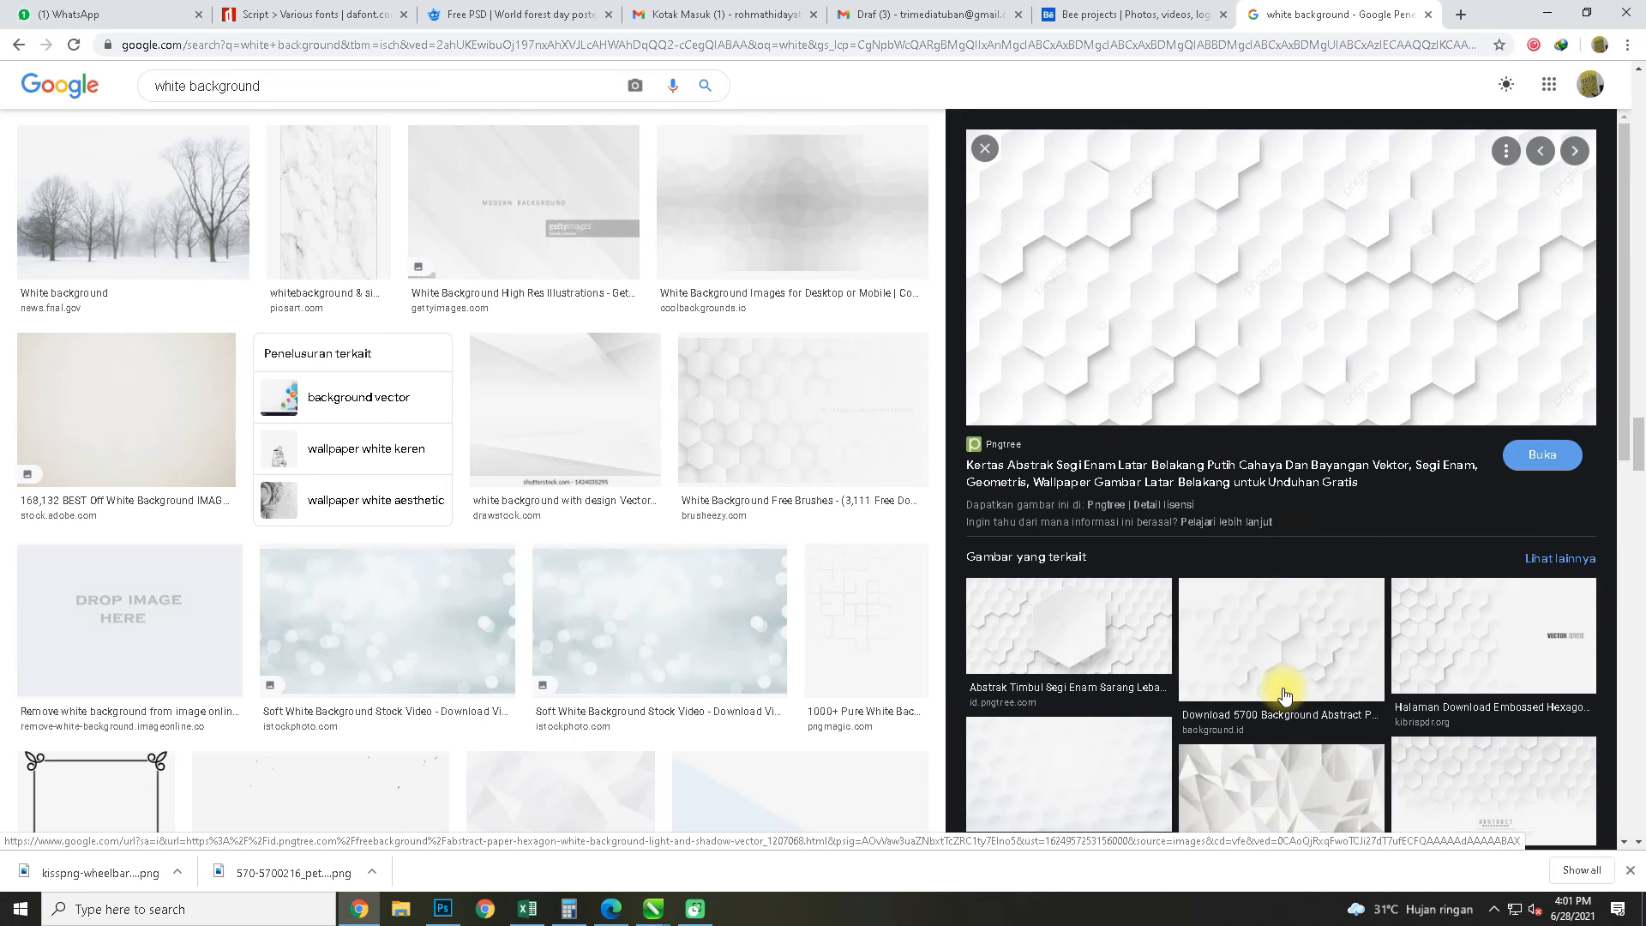
Open the Freepik "Clean white hexagonal medical concept background" image among the related results and copy it
scroll(1284, 695, down, 1)
scroll(1304, 598, down, 1)
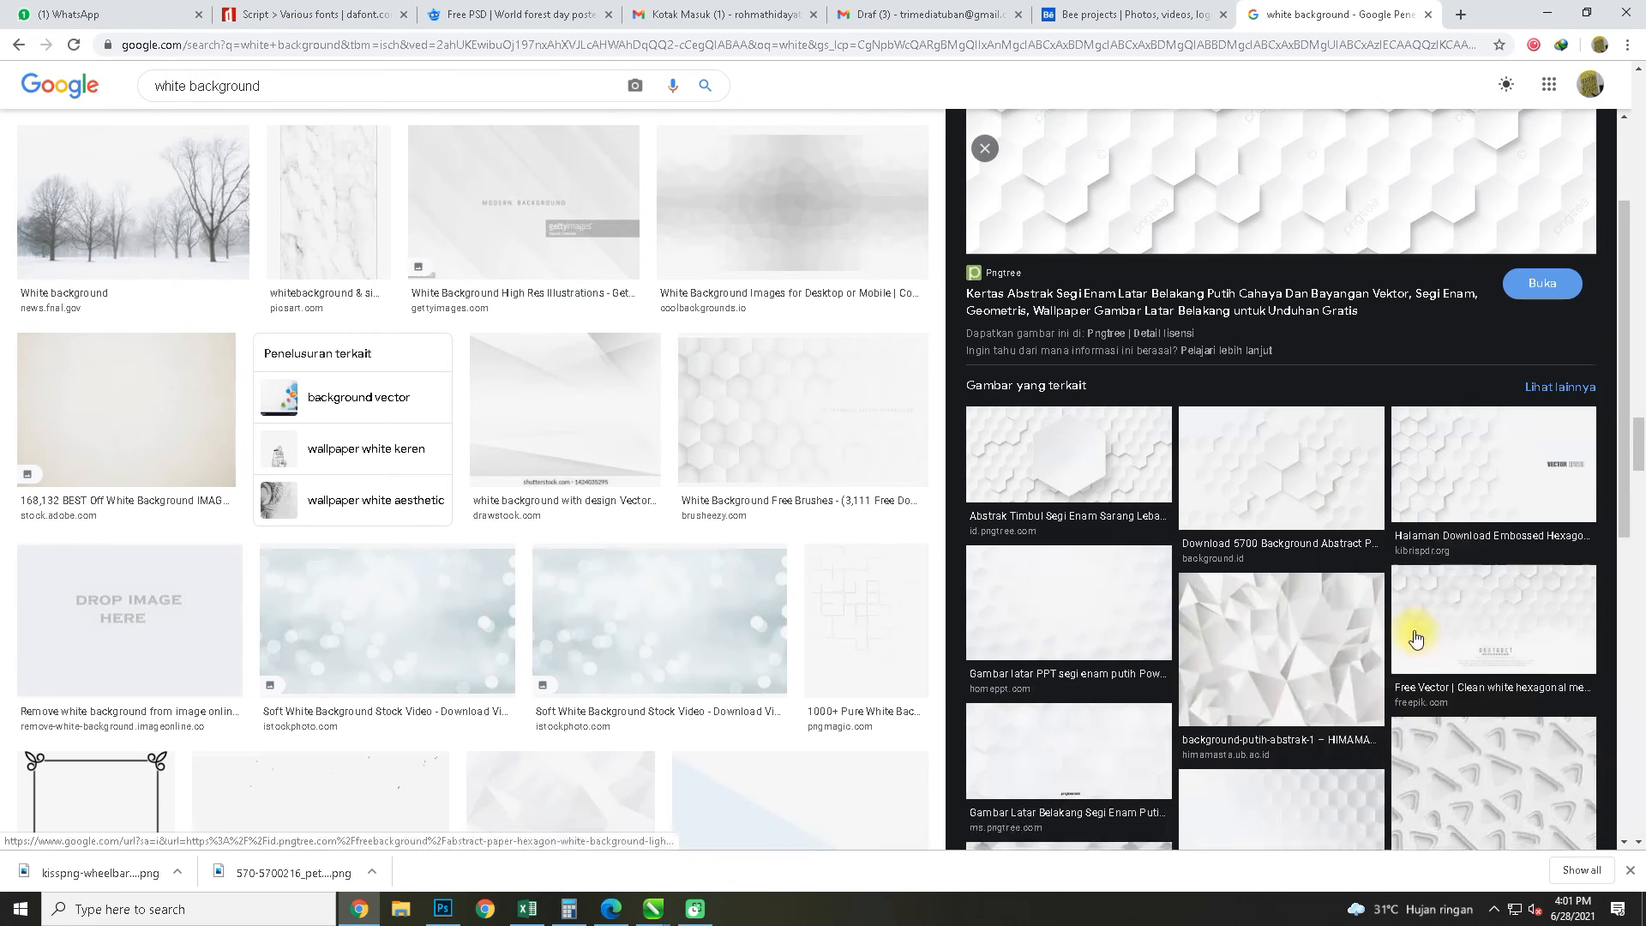
click(1467, 594)
right_click(1249, 282)
click(1304, 450)
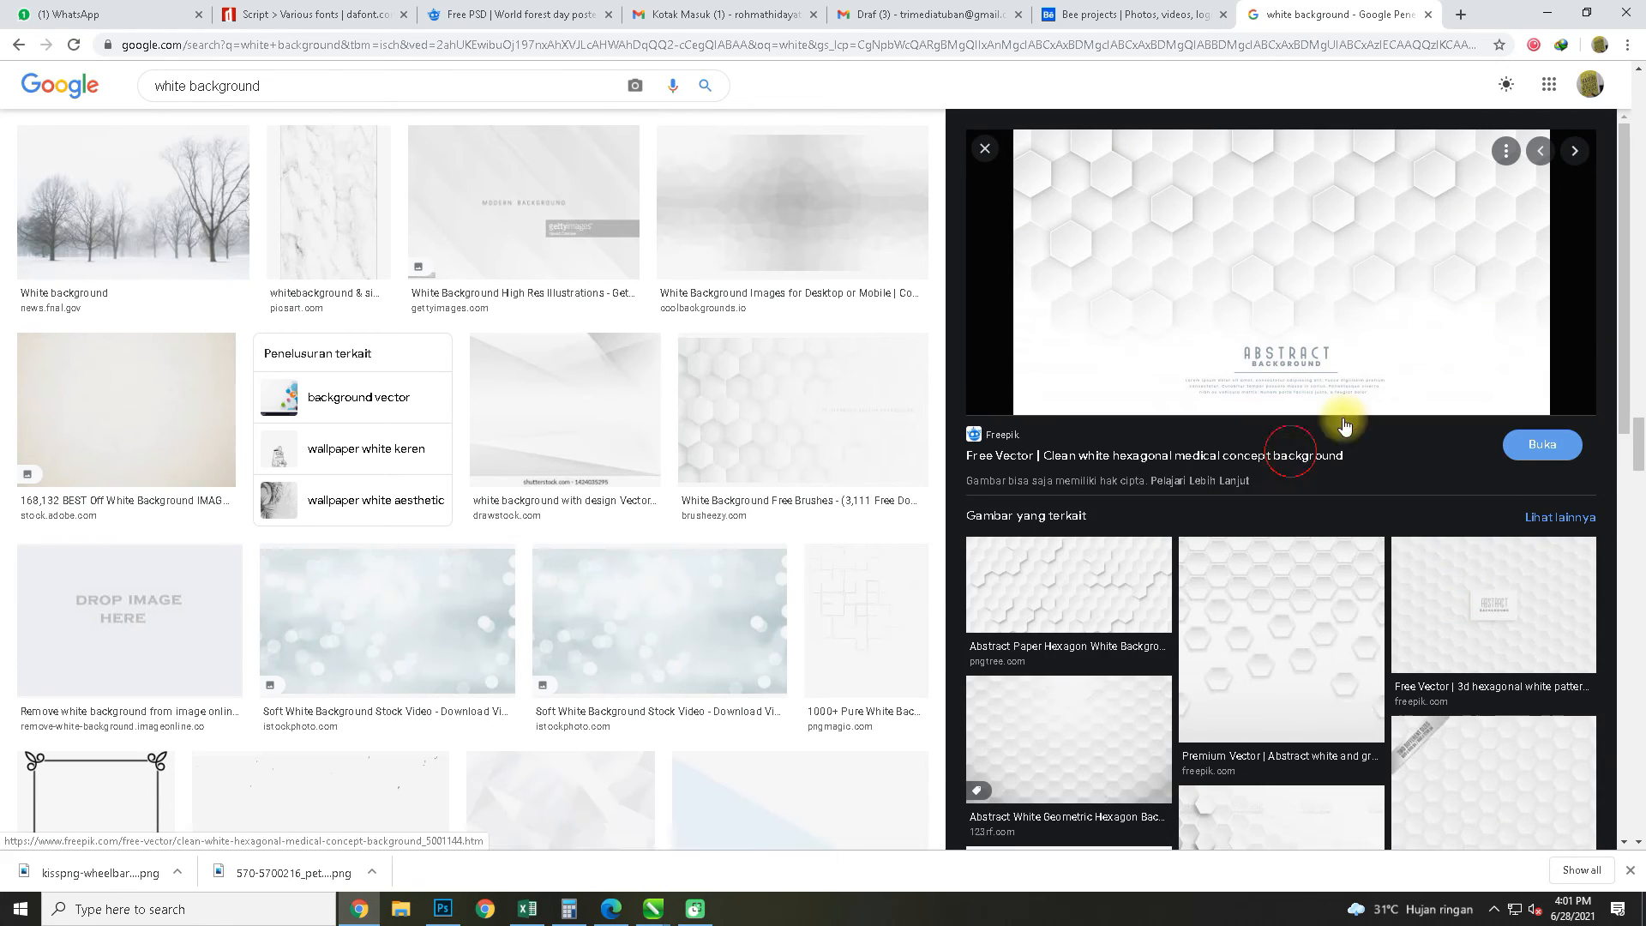
Switch to CorelDRAW, paste the hexagon image into the frame's contents, scaled to about 14.6 × 7.8 cm and centred horizontally near the upper edge
key(alt+Tab)
key(ctrl+v)
drag(891, 286, 779, 349)
drag(729, 390, 932, 481)
click(746, 317)
double_click(746, 317)
drag(742, 506, 751, 419)
drag(819, 523, 897, 590)
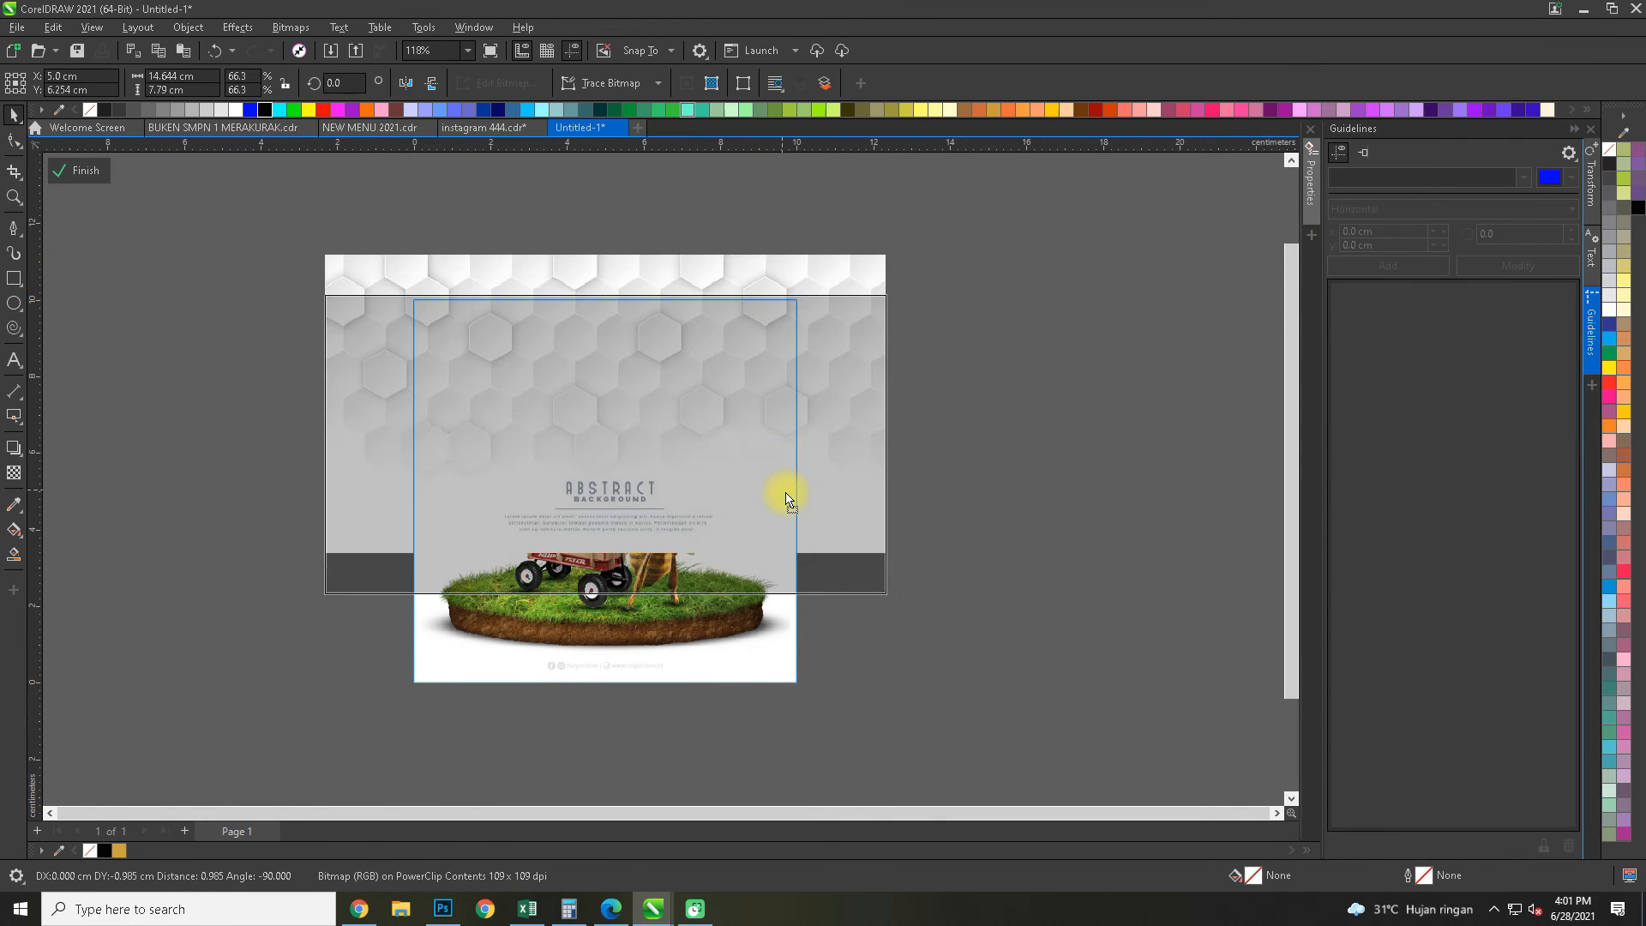
Apply a vertical linear transparency to the hexagon image so it fades out downward toward the wagon
scroll(659, 386, up, 2)
click(14, 472)
drag(476, 397, 470, 298)
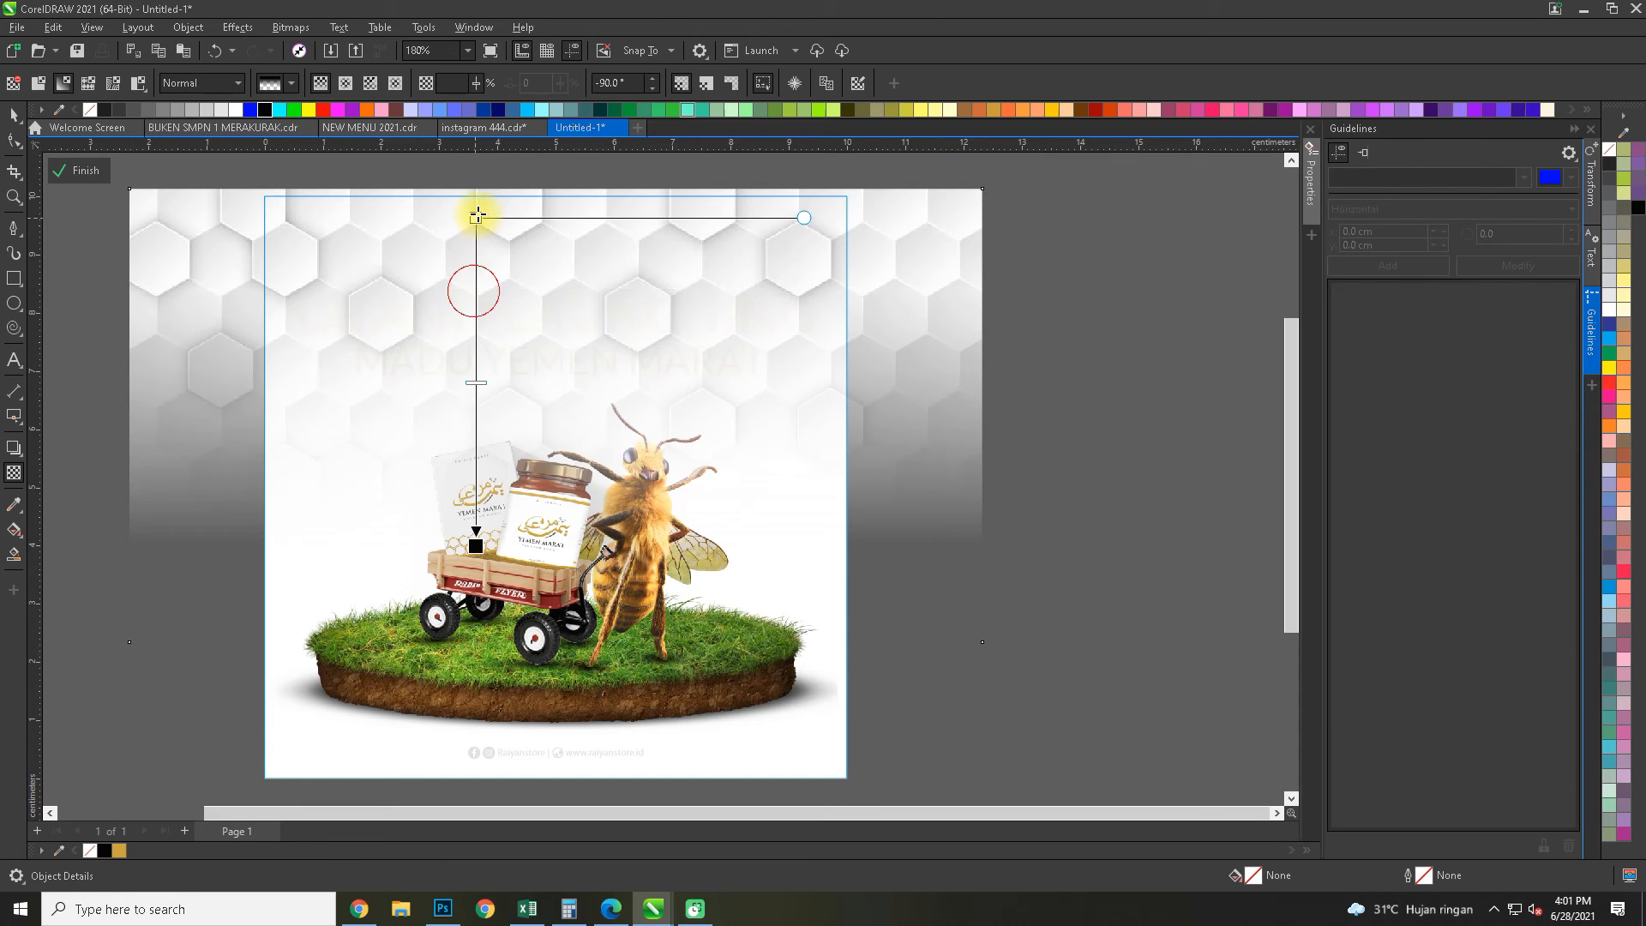
drag(477, 215, 476, 218)
click(12, 118)
scroll(660, 319, down, 1)
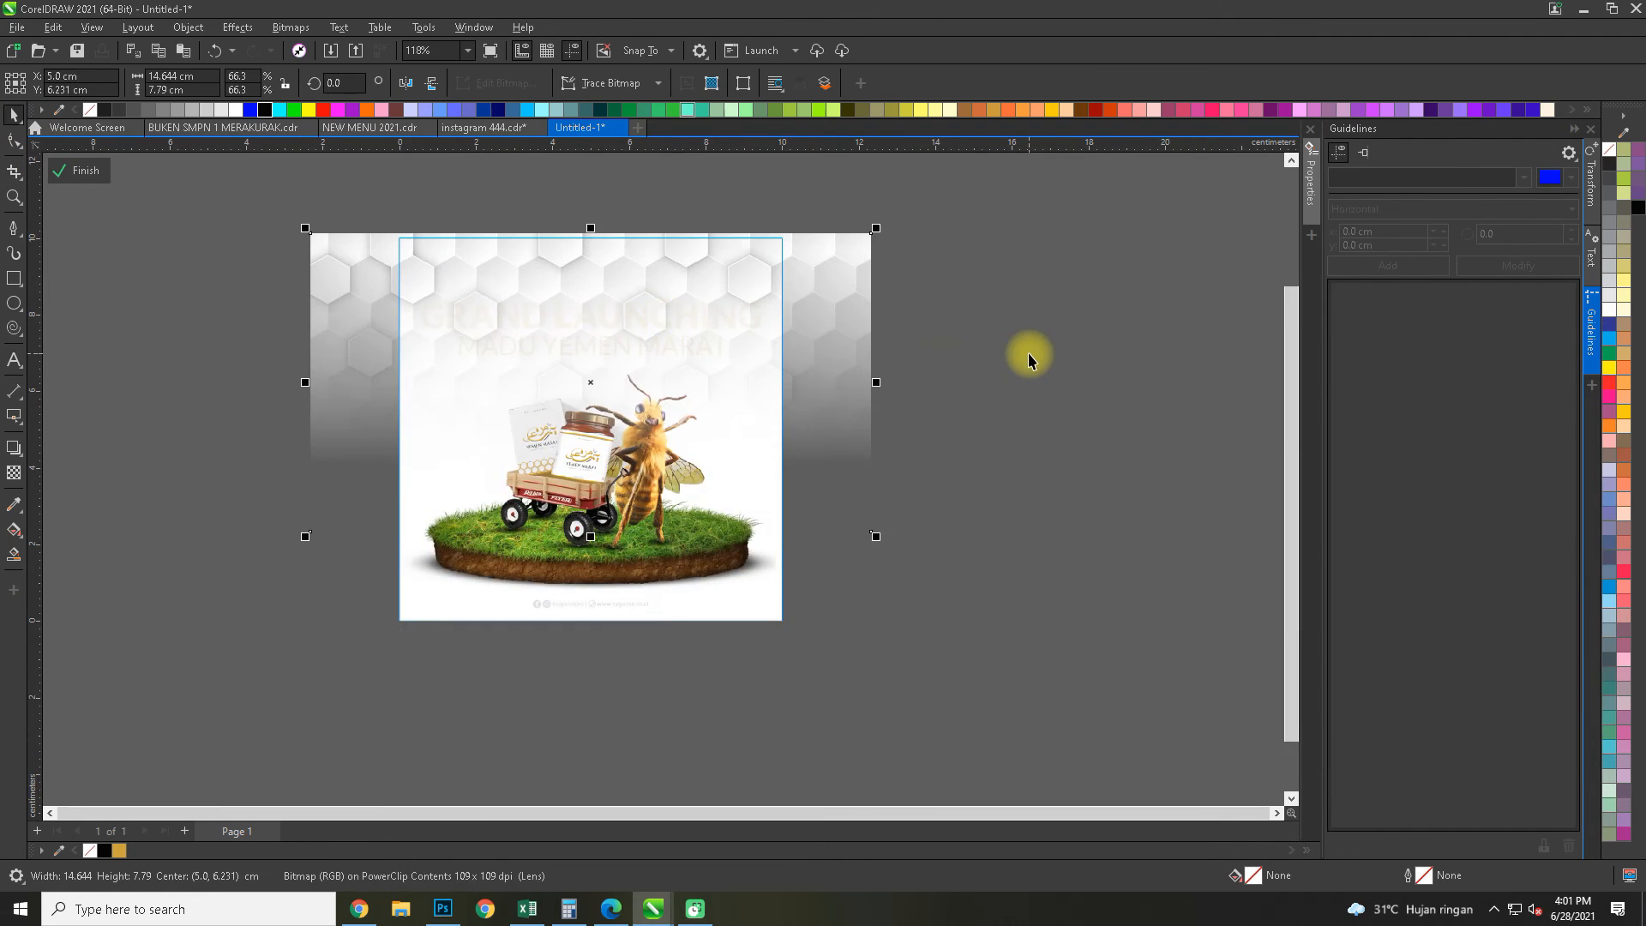
ctrl+click(1028, 359)
click(1026, 358)
Soften the hexagon image's fade by starting the transparency well above the image and moving its midpoint upward
scroll(700, 297, up, 2)
ctrl+click(707, 282)
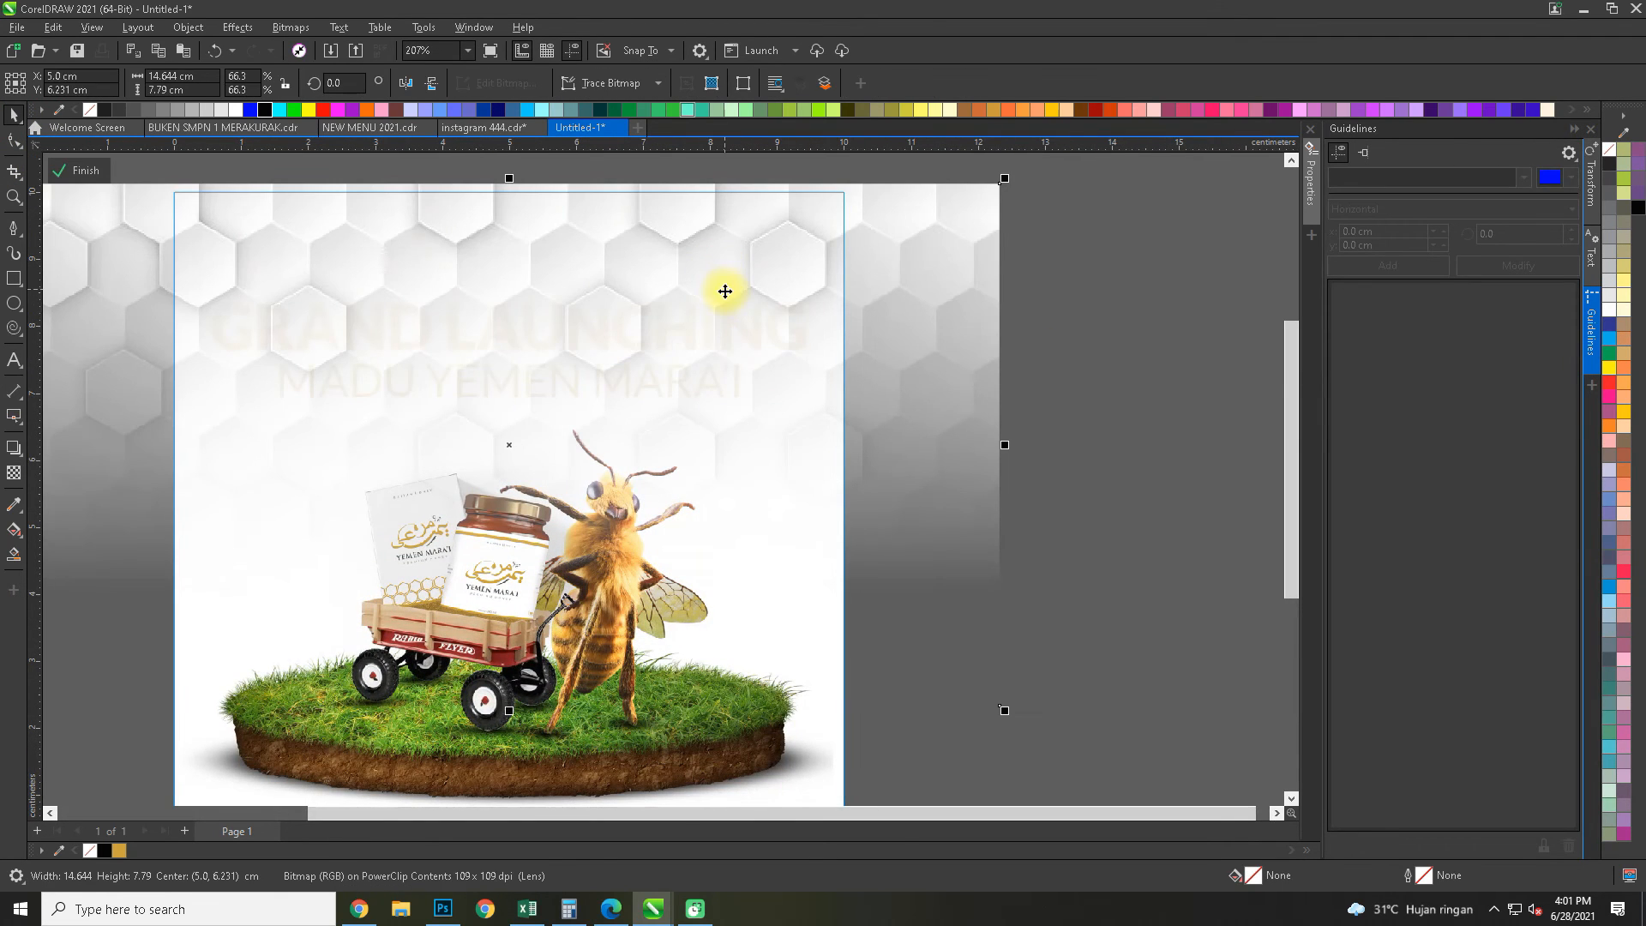
click(13, 473)
scroll(234, 447, up, 3)
drag(431, 413, 471, 306)
scroll(475, 378, down, 2)
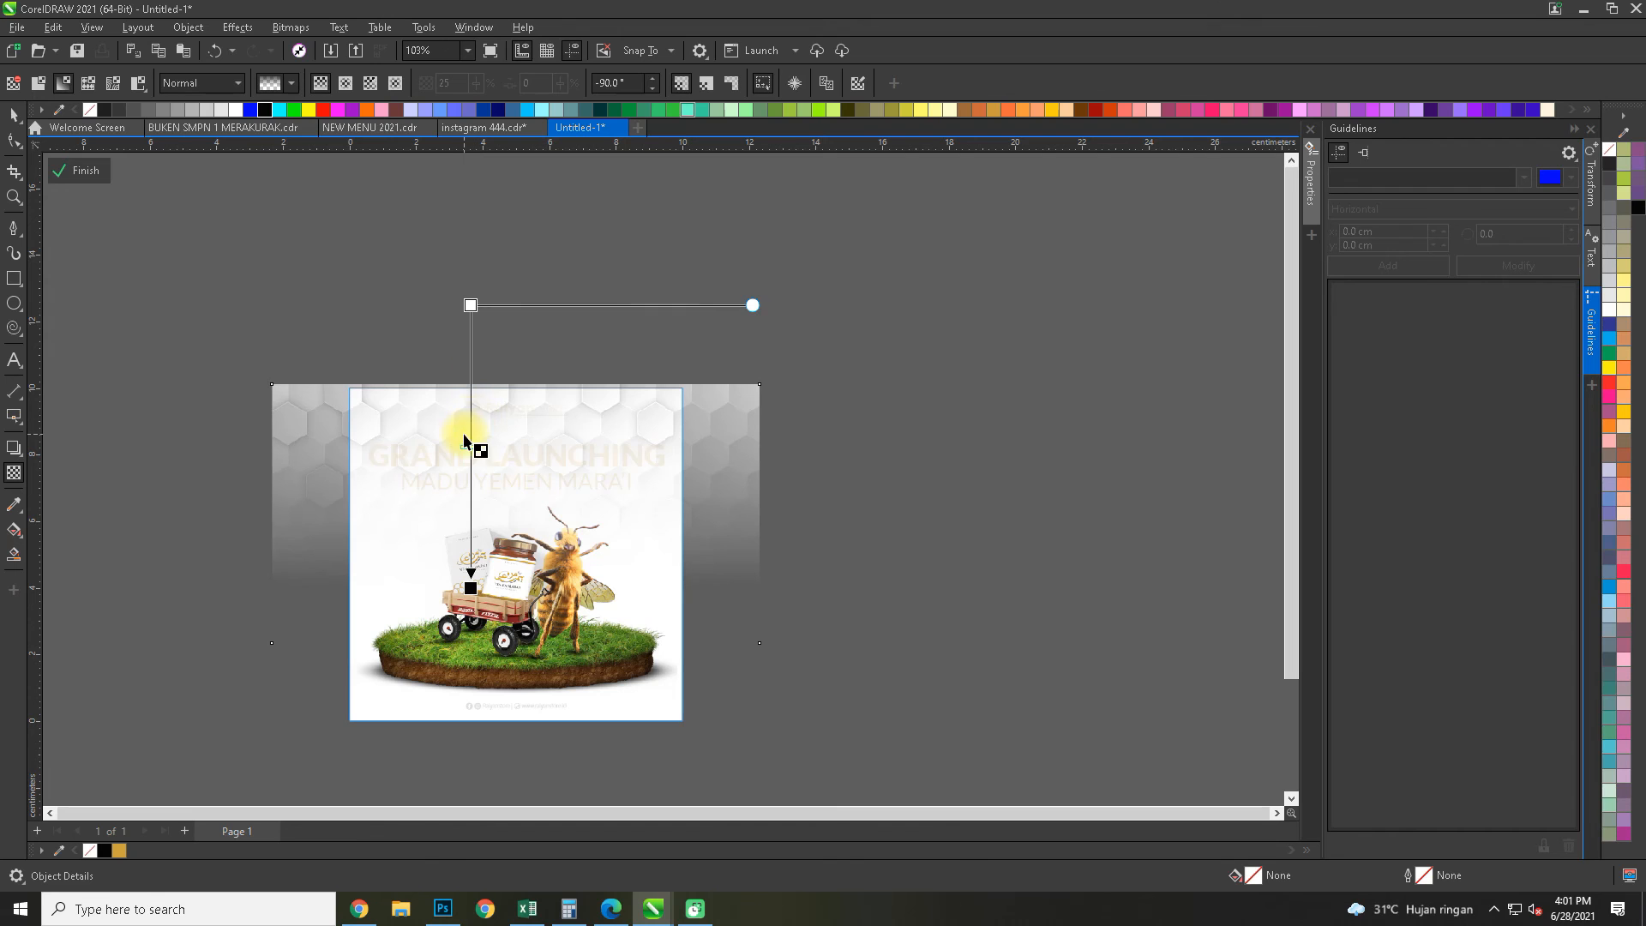
drag(467, 445, 470, 417)
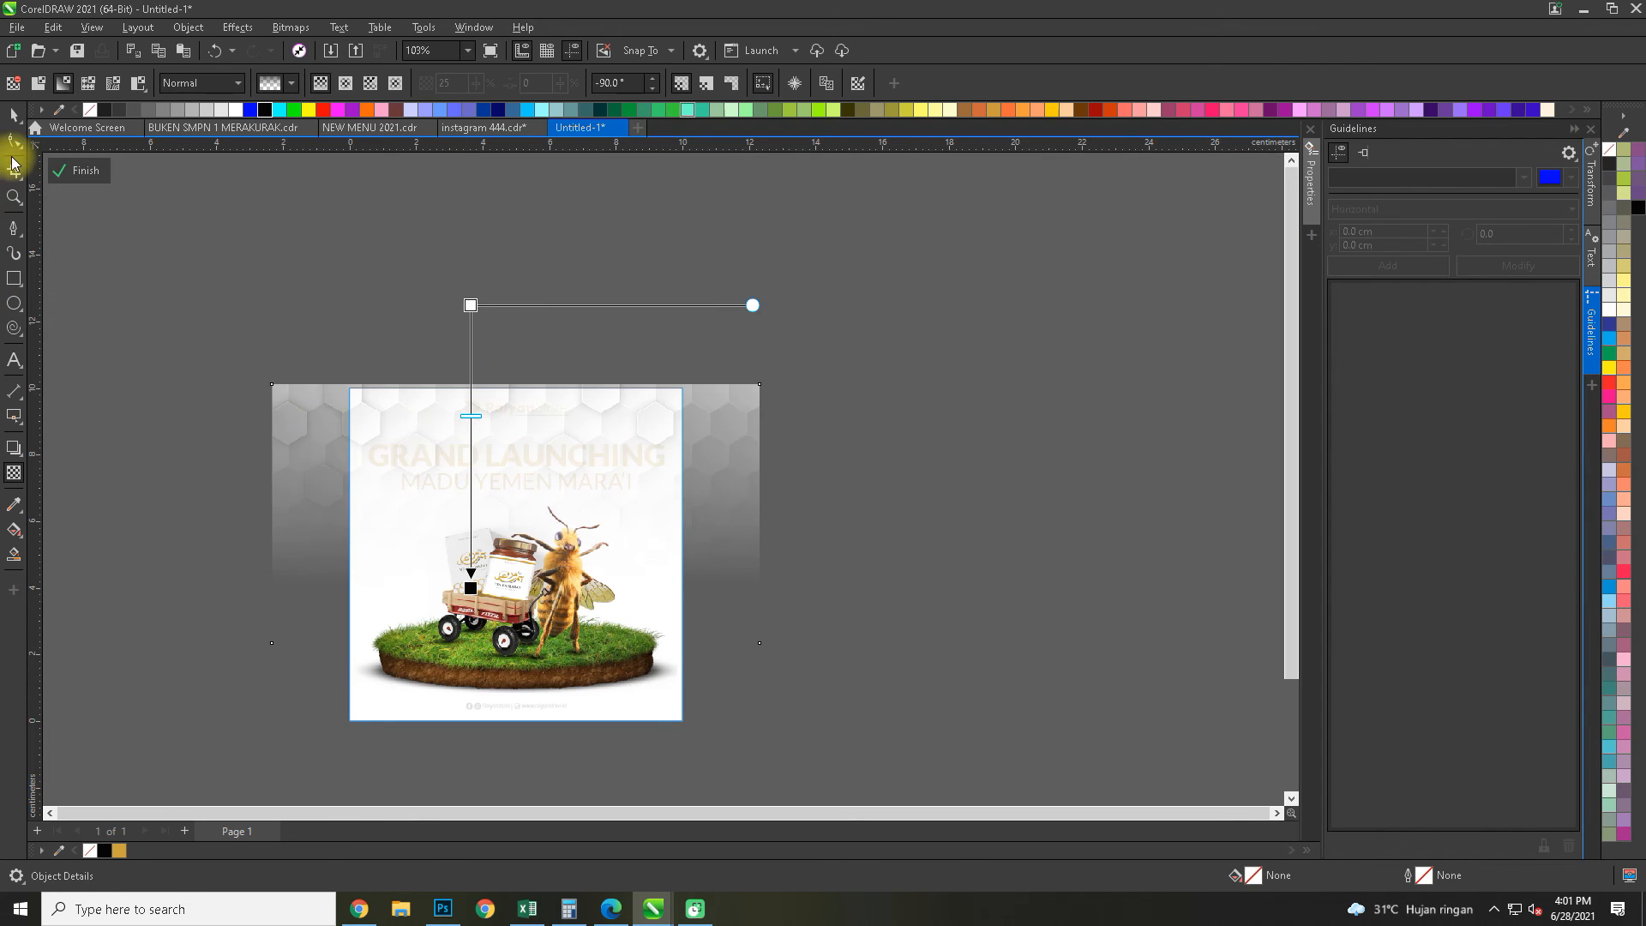
Convert the faded hexagon image to a bitmap and finish editing the frame's contents
key(space)
key(ctrl+b)
click(823, 544)
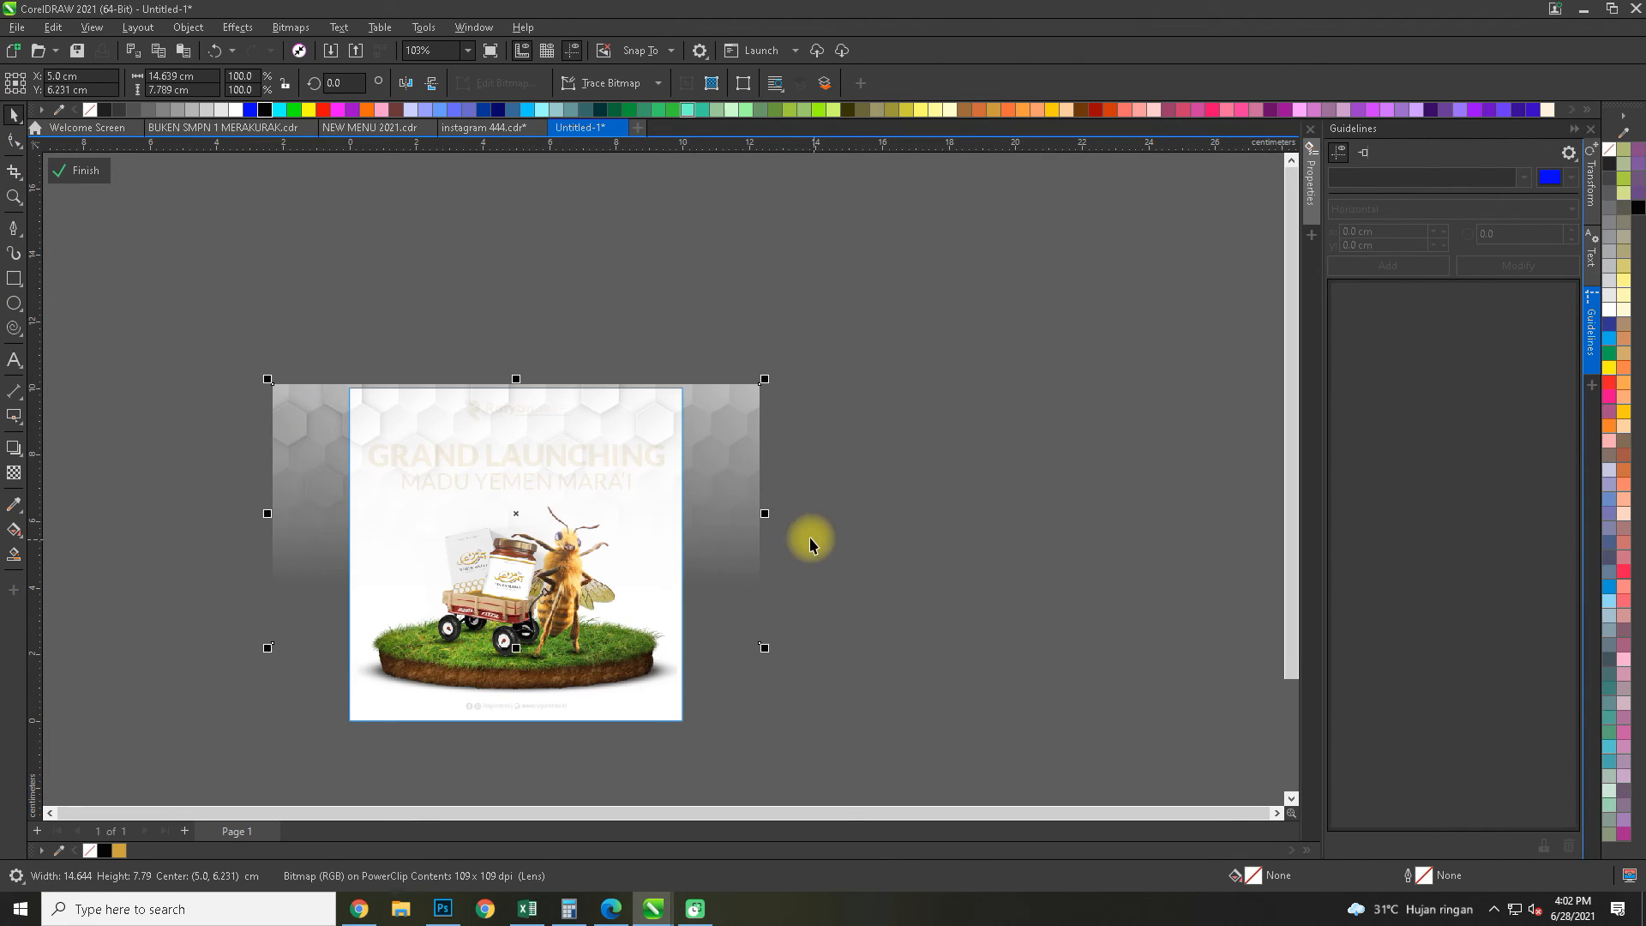
ctrl+click(804, 485)
scroll(503, 445, up, 2)
click(909, 502)
drag(894, 553, 1003, 402)
drag(180, 257, 182, 255)
click(1072, 365)
scroll(1002, 361, down, 1)
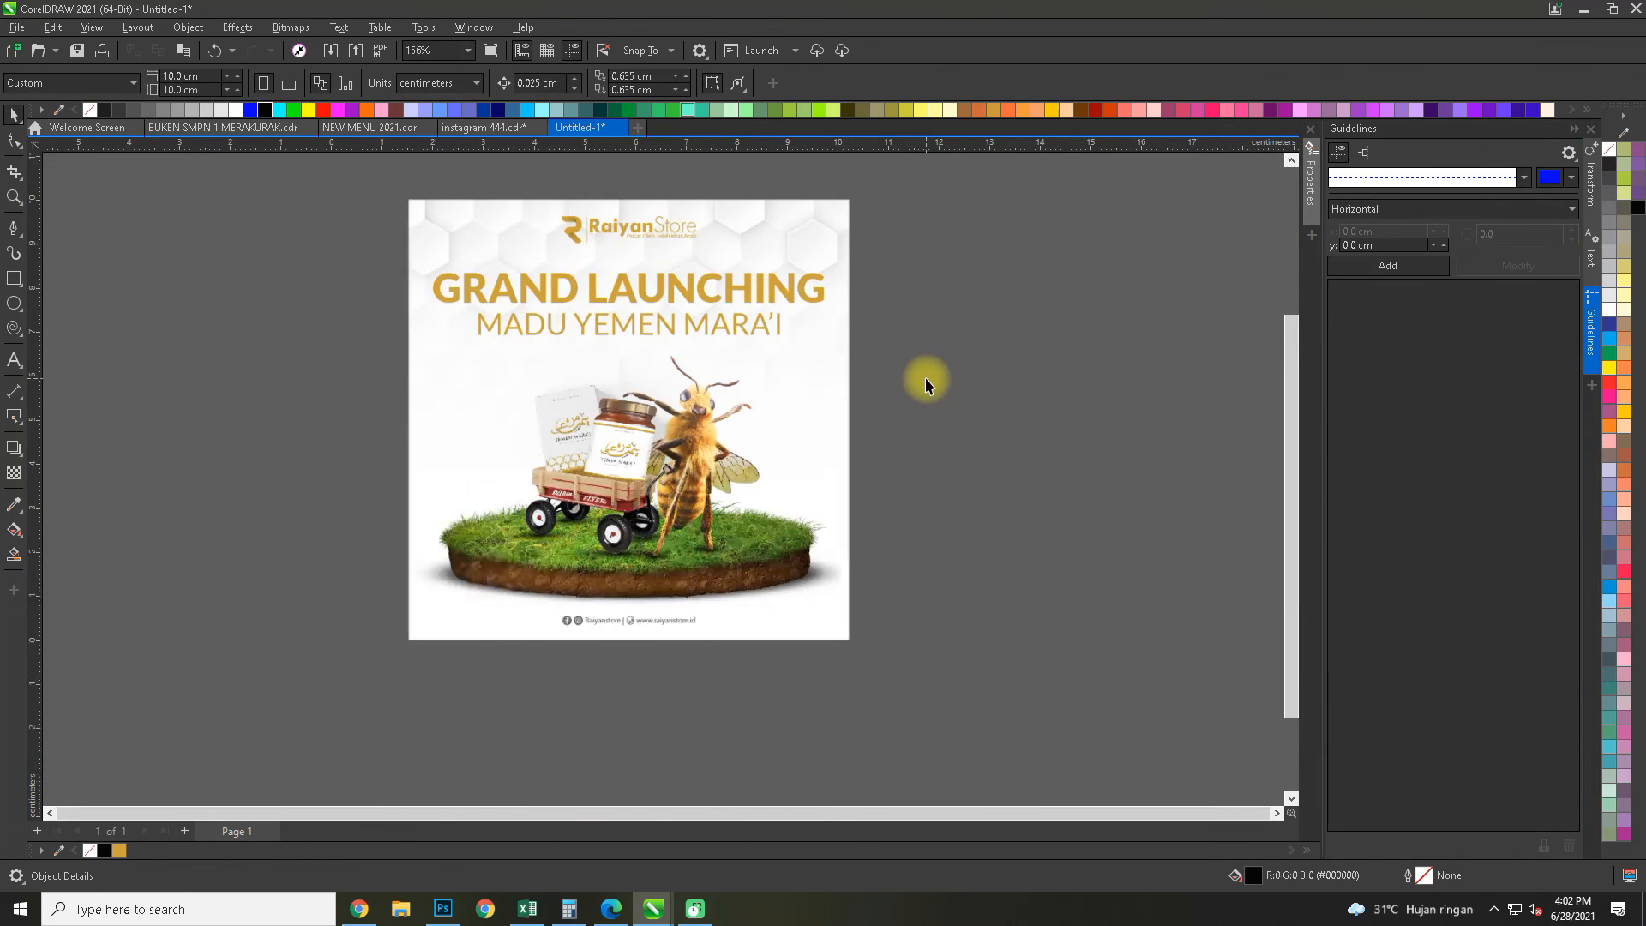
Switch to the browser and copy a white background image with soft flowing folds from the search results
click(359, 909)
scroll(1121, 625, down, 5)
click(339, 84)
drag(340, 82, 84, 70)
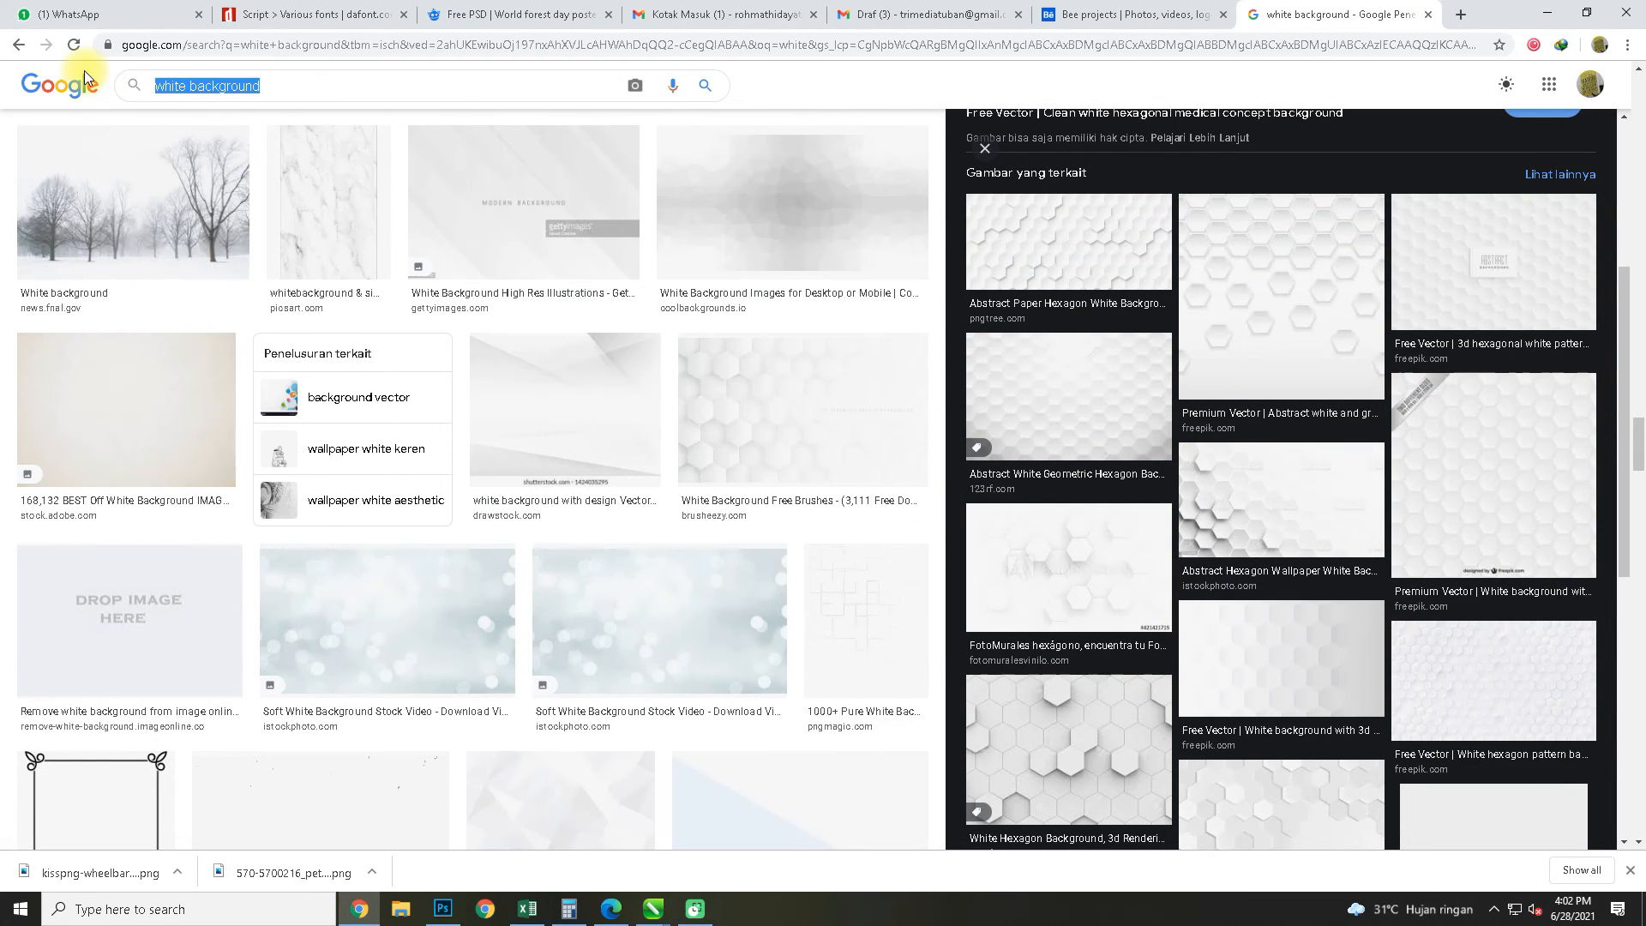
scroll(228, 338, down, 15)
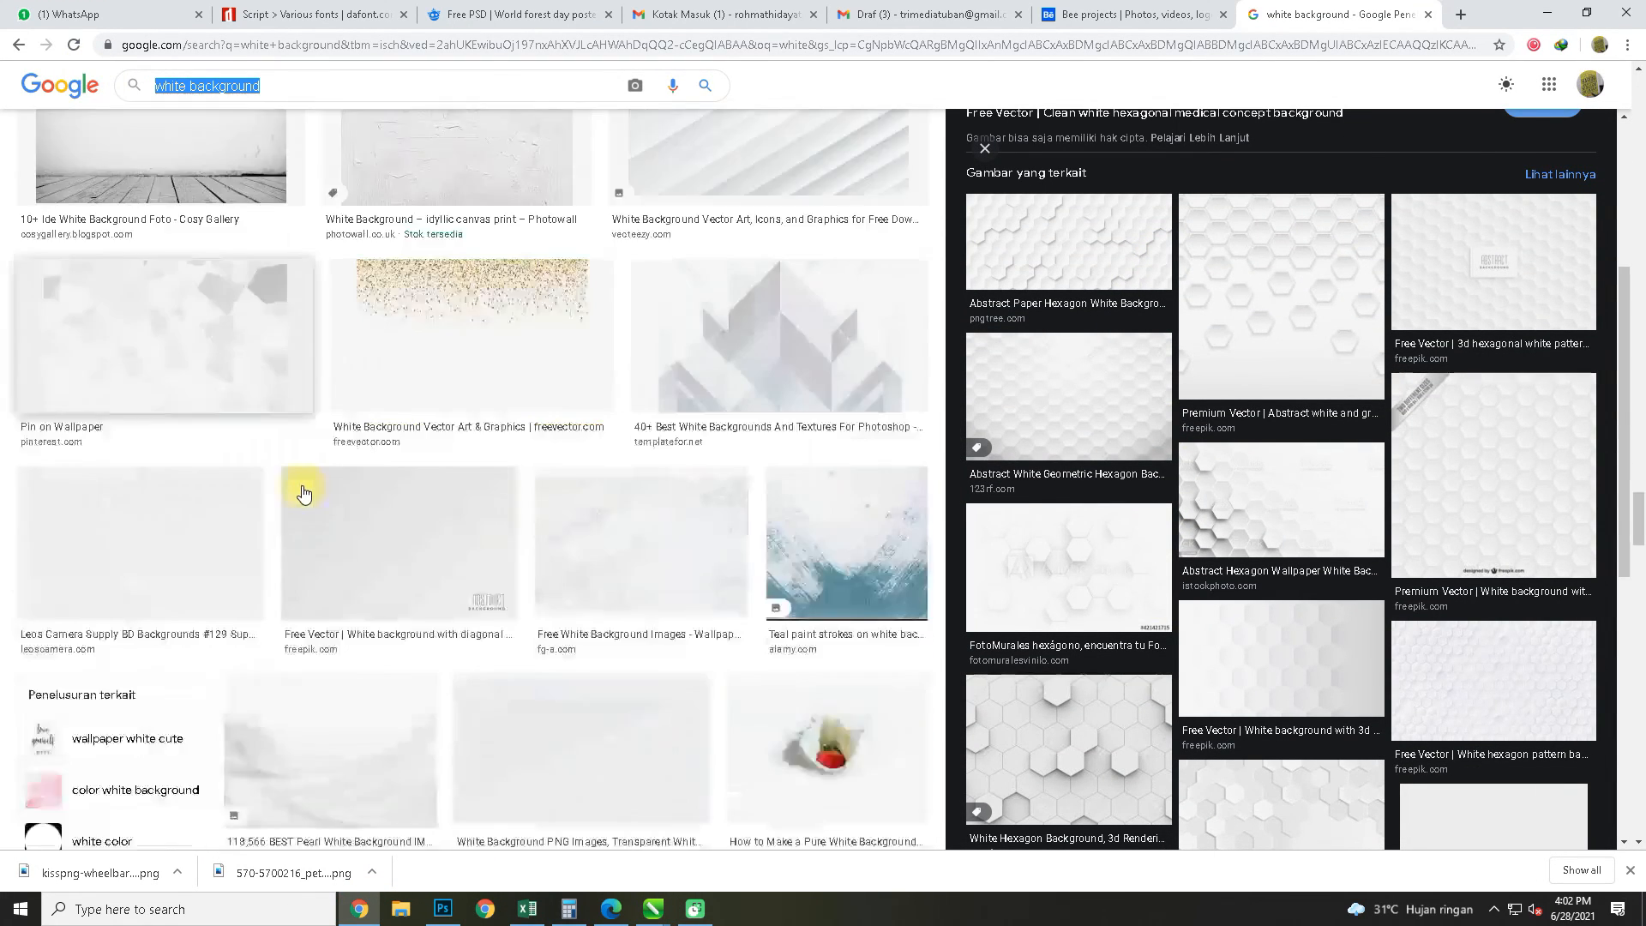
click(357, 456)
right_click(1169, 348)
click(1225, 517)
Switch to CorelDRAW, paste the folds image, scale it to about 10 × 7.1 cm and place it below the design
key(alt+Tab)
scroll(881, 404, down, 2)
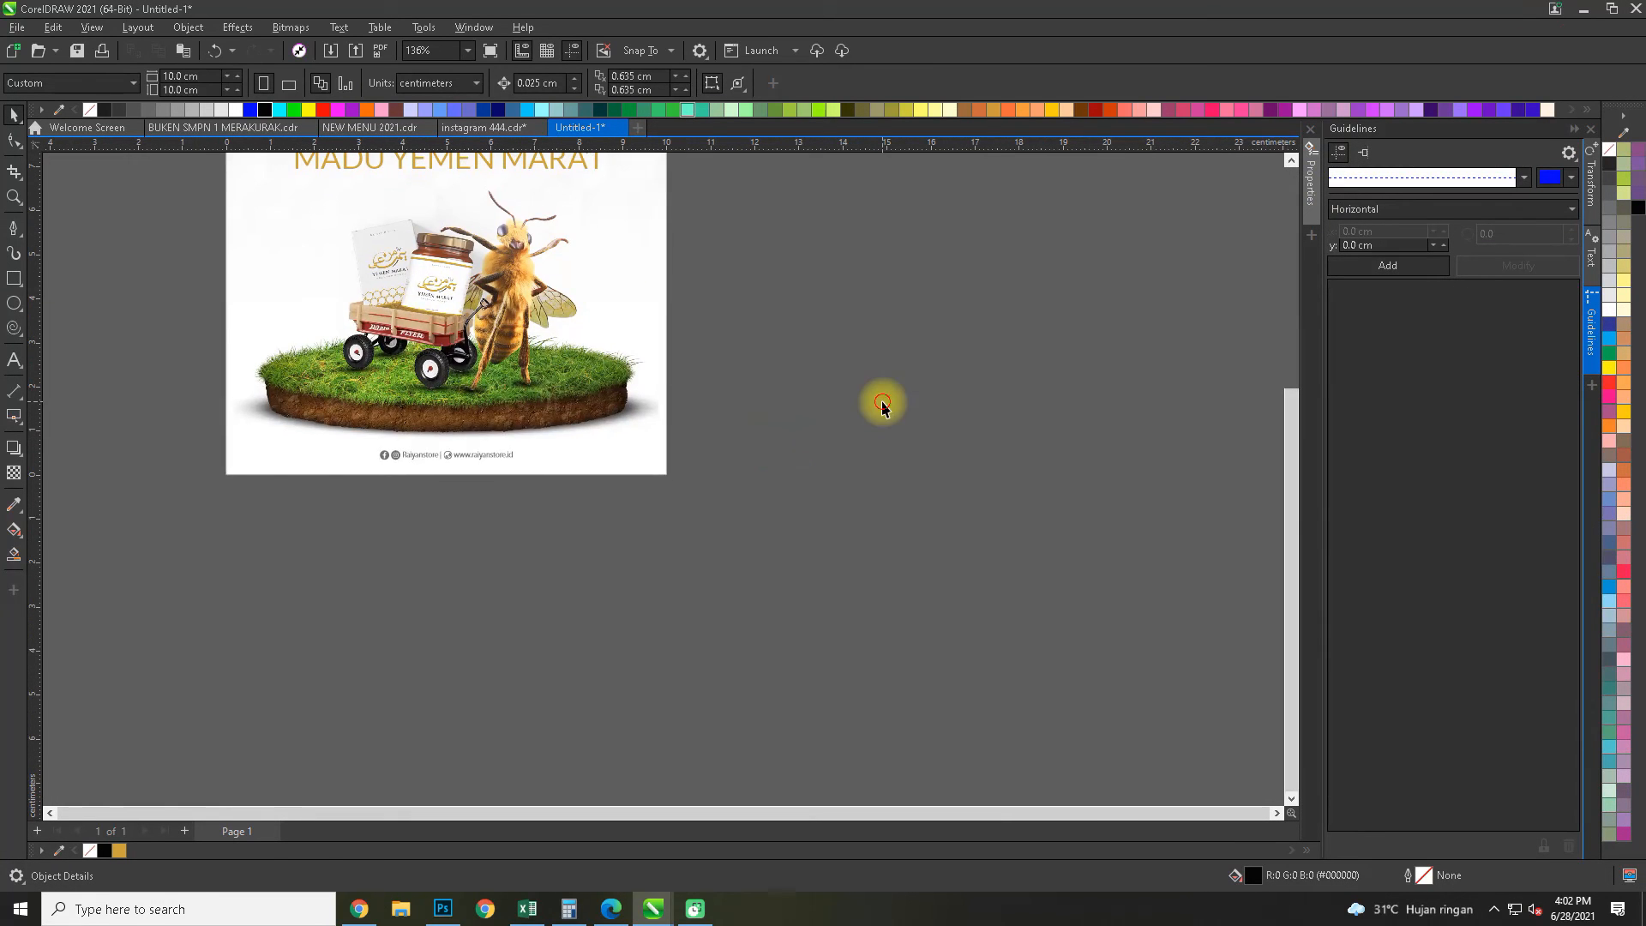
key(ctrl+v)
scroll(827, 400, down, 1)
drag(776, 451, 710, 394)
drag(669, 364, 669, 585)
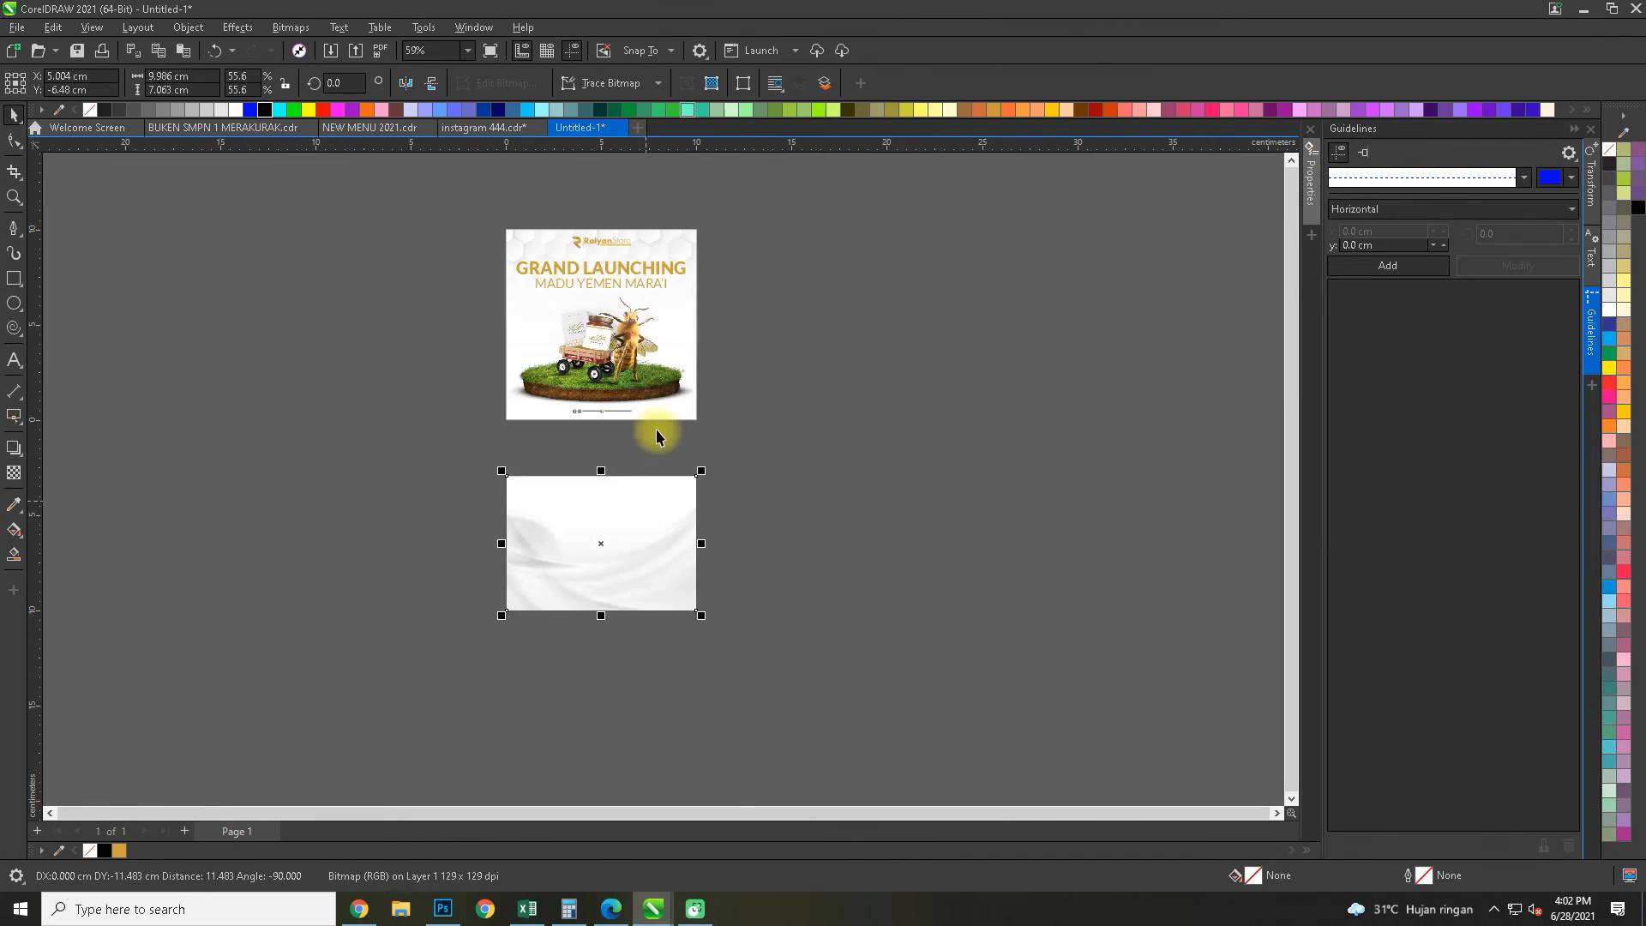
Place the folds image inside the frame's contents, centred horizontally and covering the frame's lower edge
click(674, 377)
scroll(675, 375, up, 1)
double_click(676, 375)
drag(701, 379, 699, 443)
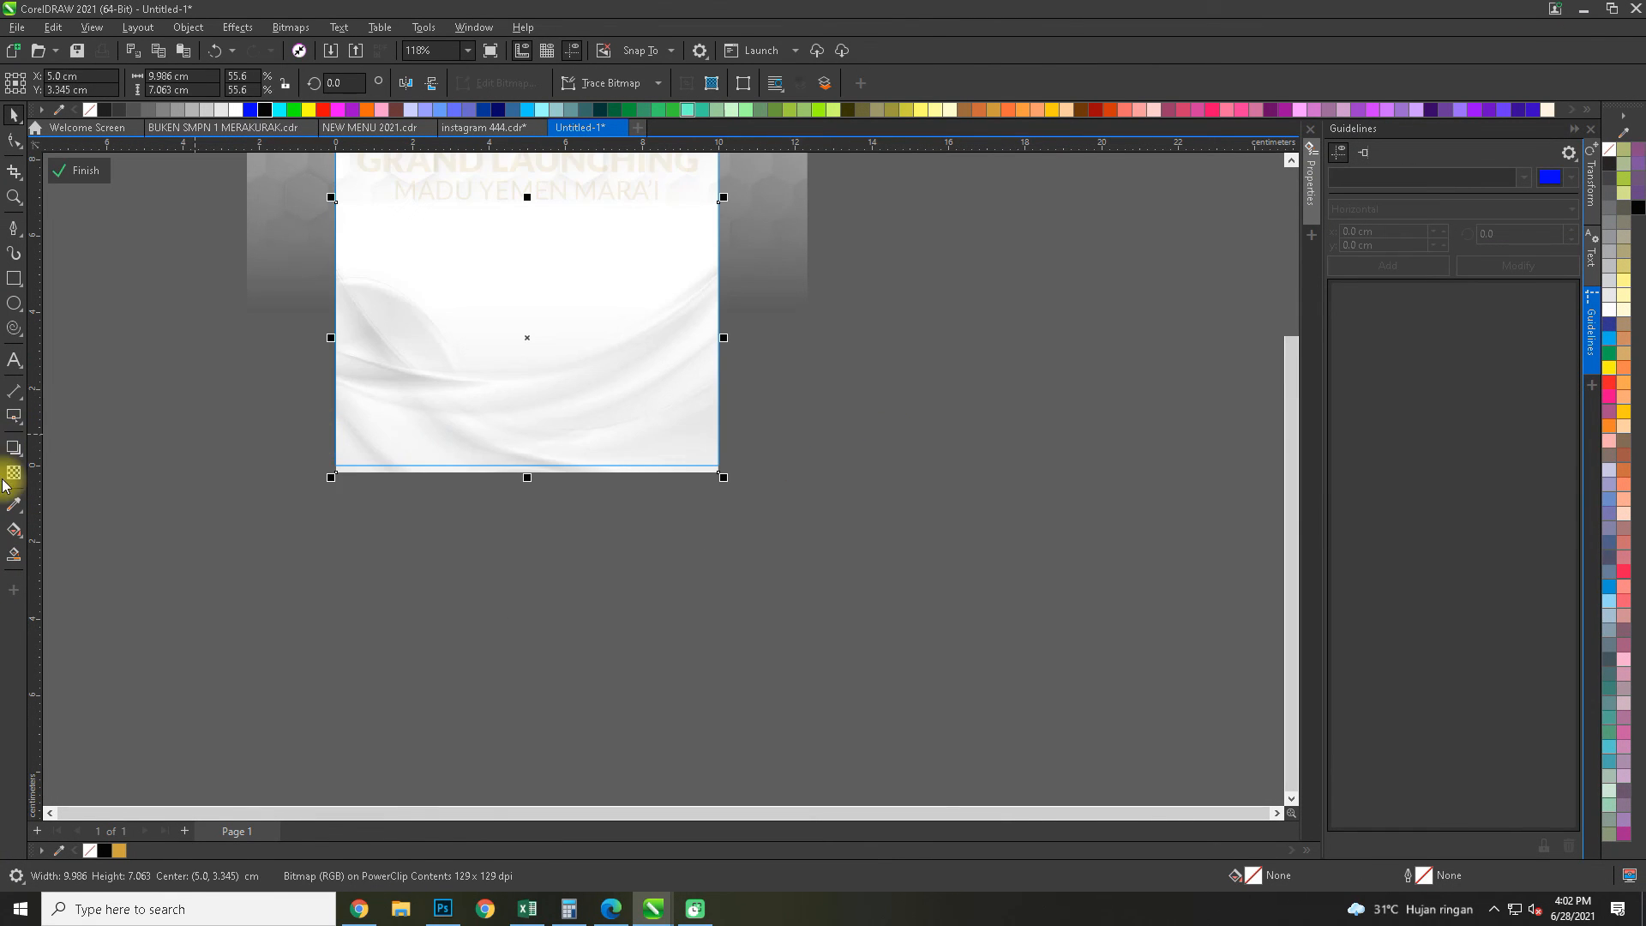
Apply a vertical linear transparency to the folds image so it fades out upward from its lower edge
click(14, 473)
scroll(449, 360, up, 1)
drag(559, 463, 560, 297)
drag(559, 463, 560, 532)
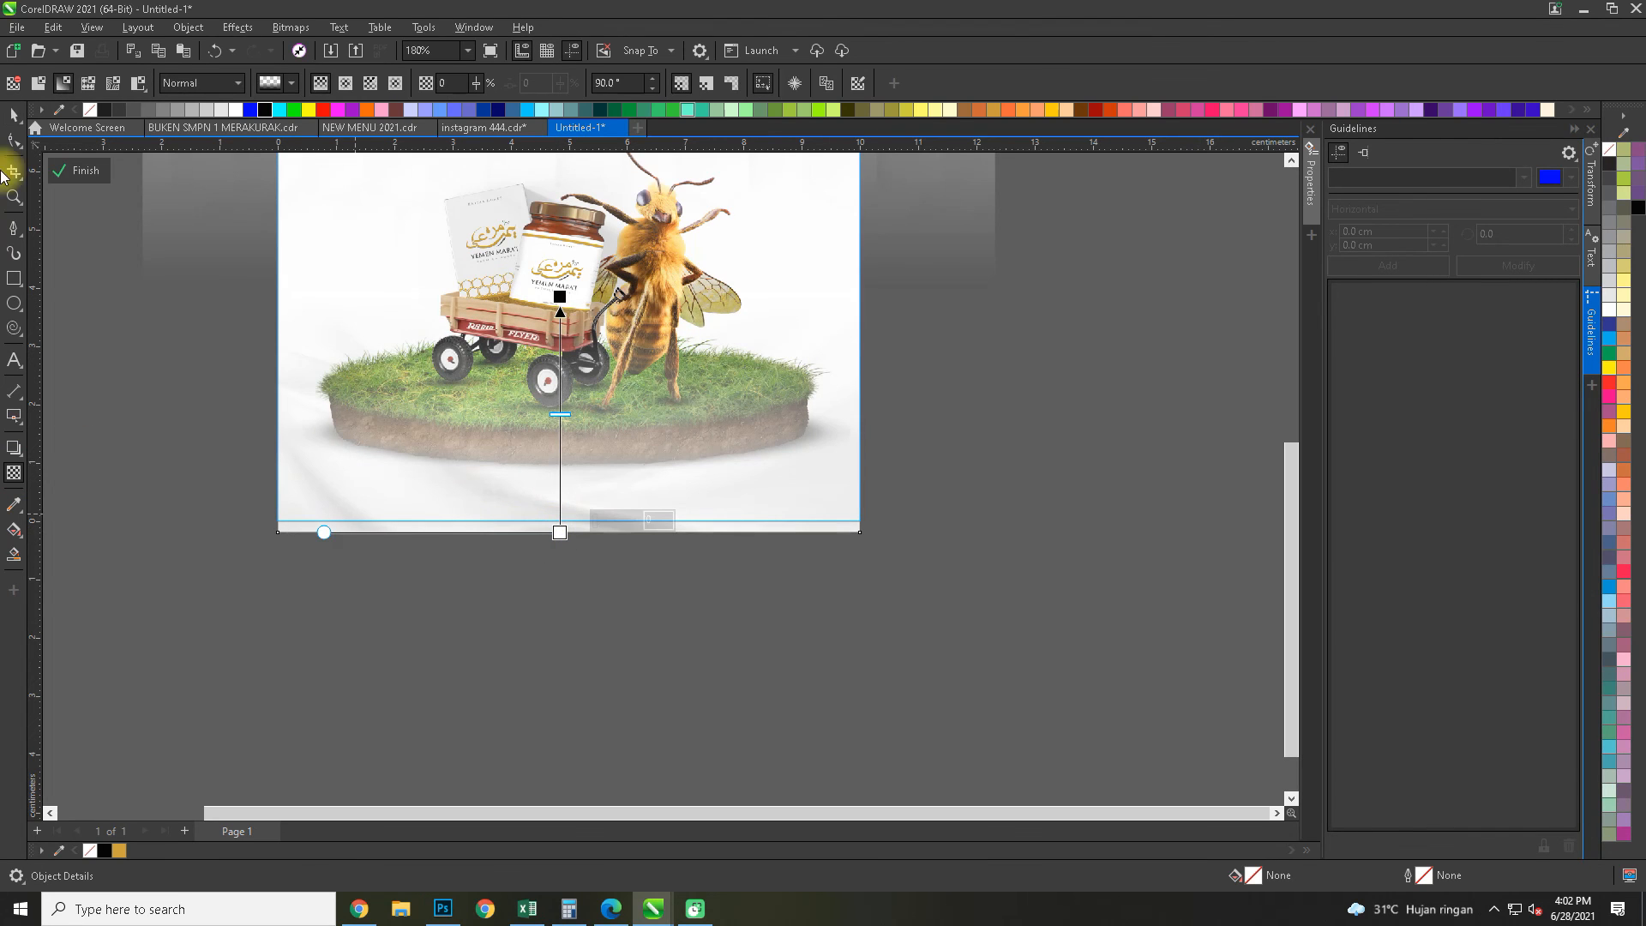
click(12, 117)
Send the folds image behind the grass island and contact line, and finish editing the frame's contents
key(shift+Page_Down)
ctrl+click(965, 388)
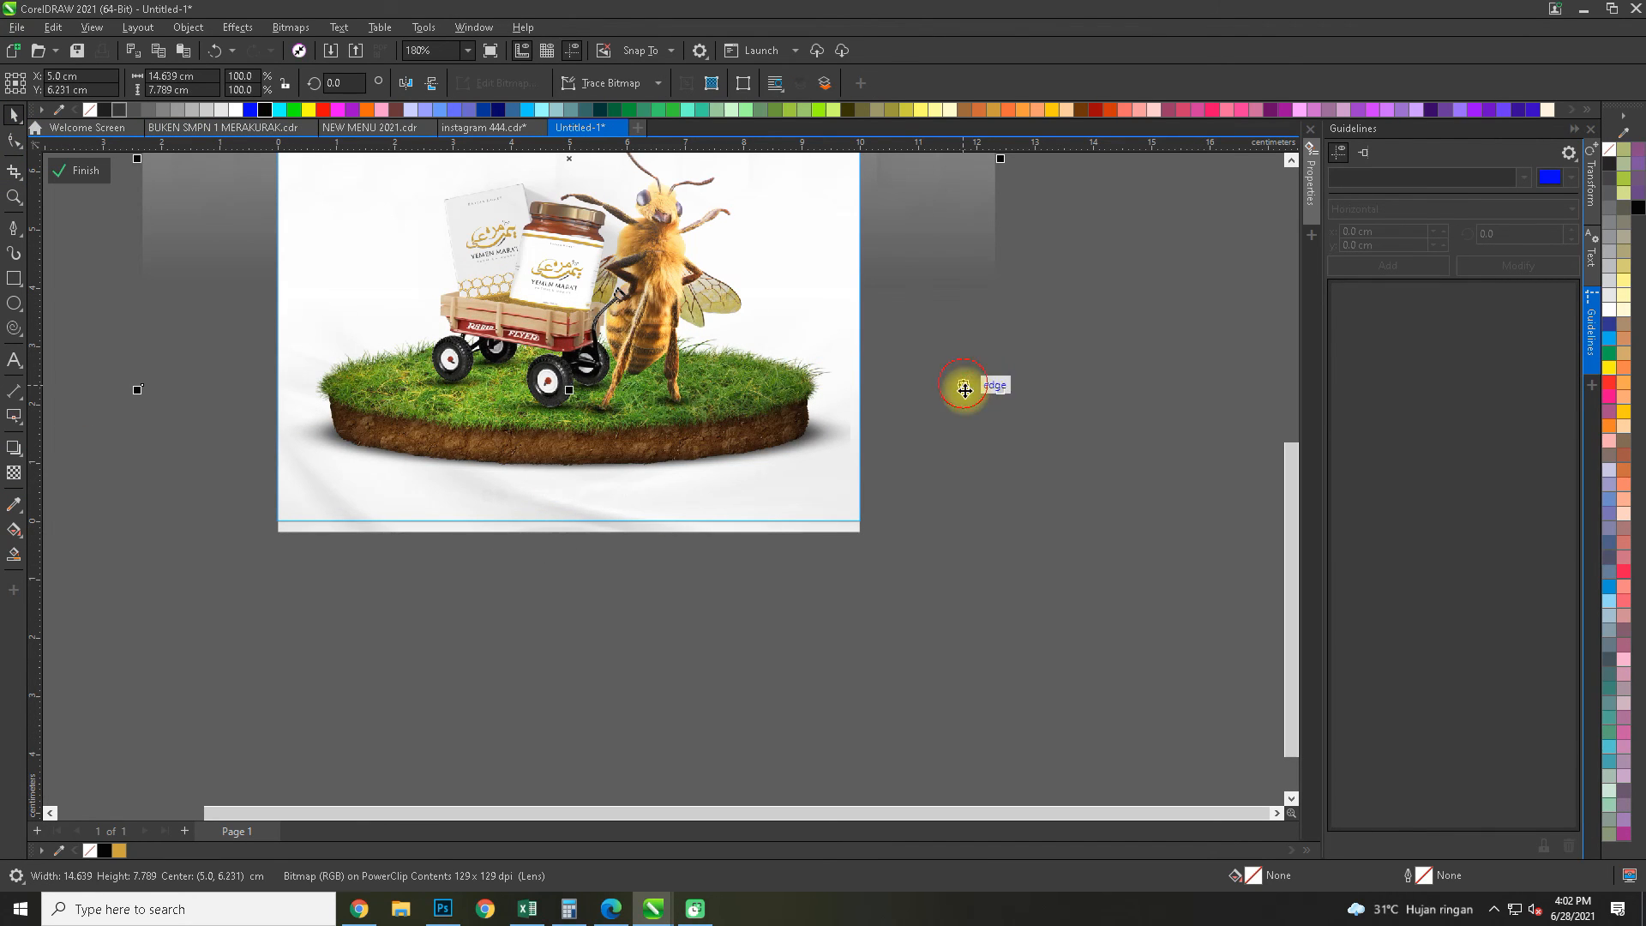
ctrl+click(1119, 537)
click(1119, 536)
drag(1024, 446, 986, 553)
scroll(818, 547, up, 6)
scroll(818, 547, down, 8)
drag(815, 544, 819, 594)
scroll(781, 579, up, 1)
Preview the finished design in full screen and minimize the program window
key(z)
drag(327, 235, 326, 304)
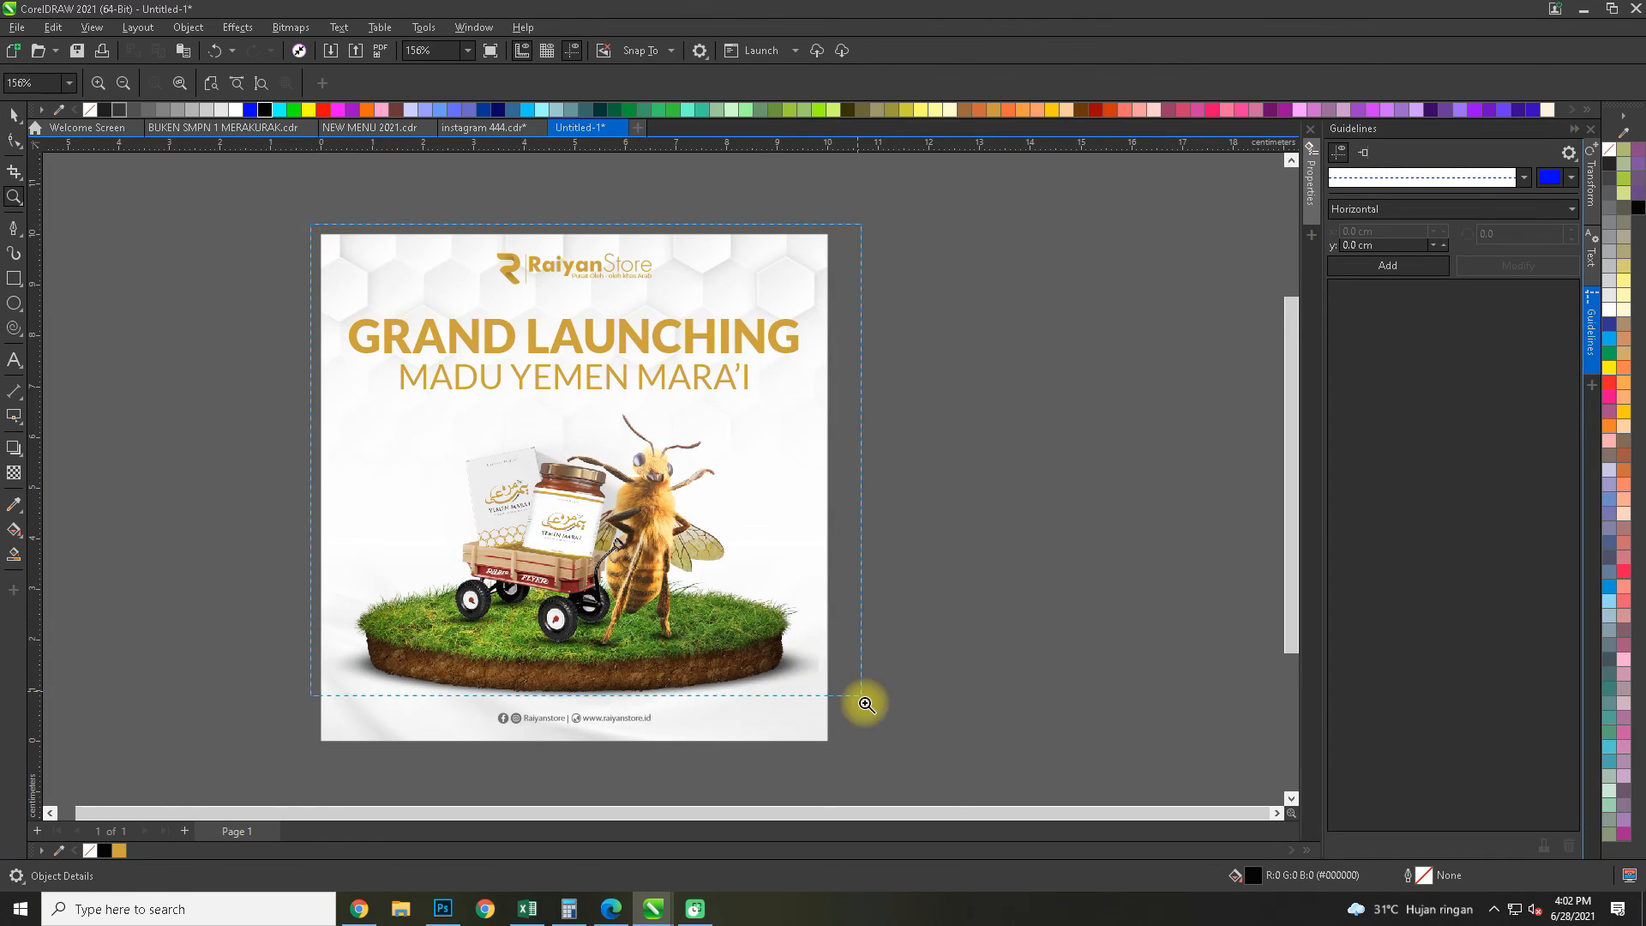
scroll(856, 753, up, 1)
click(14, 115)
right_click(306, 281)
click(337, 292)
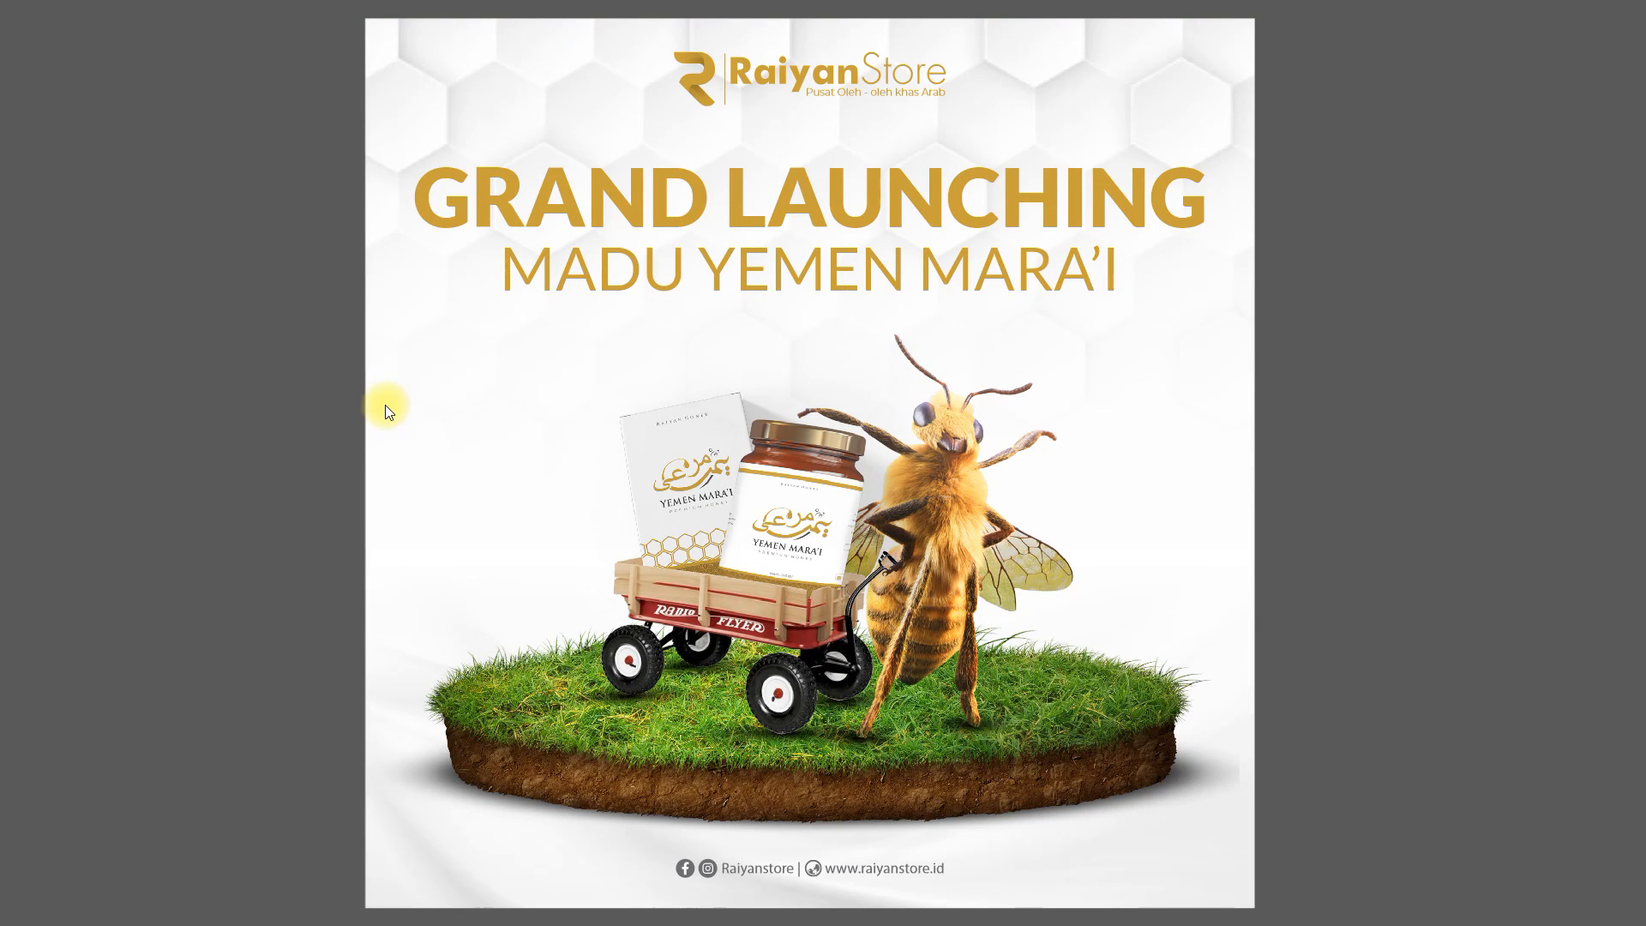
click(465, 501)
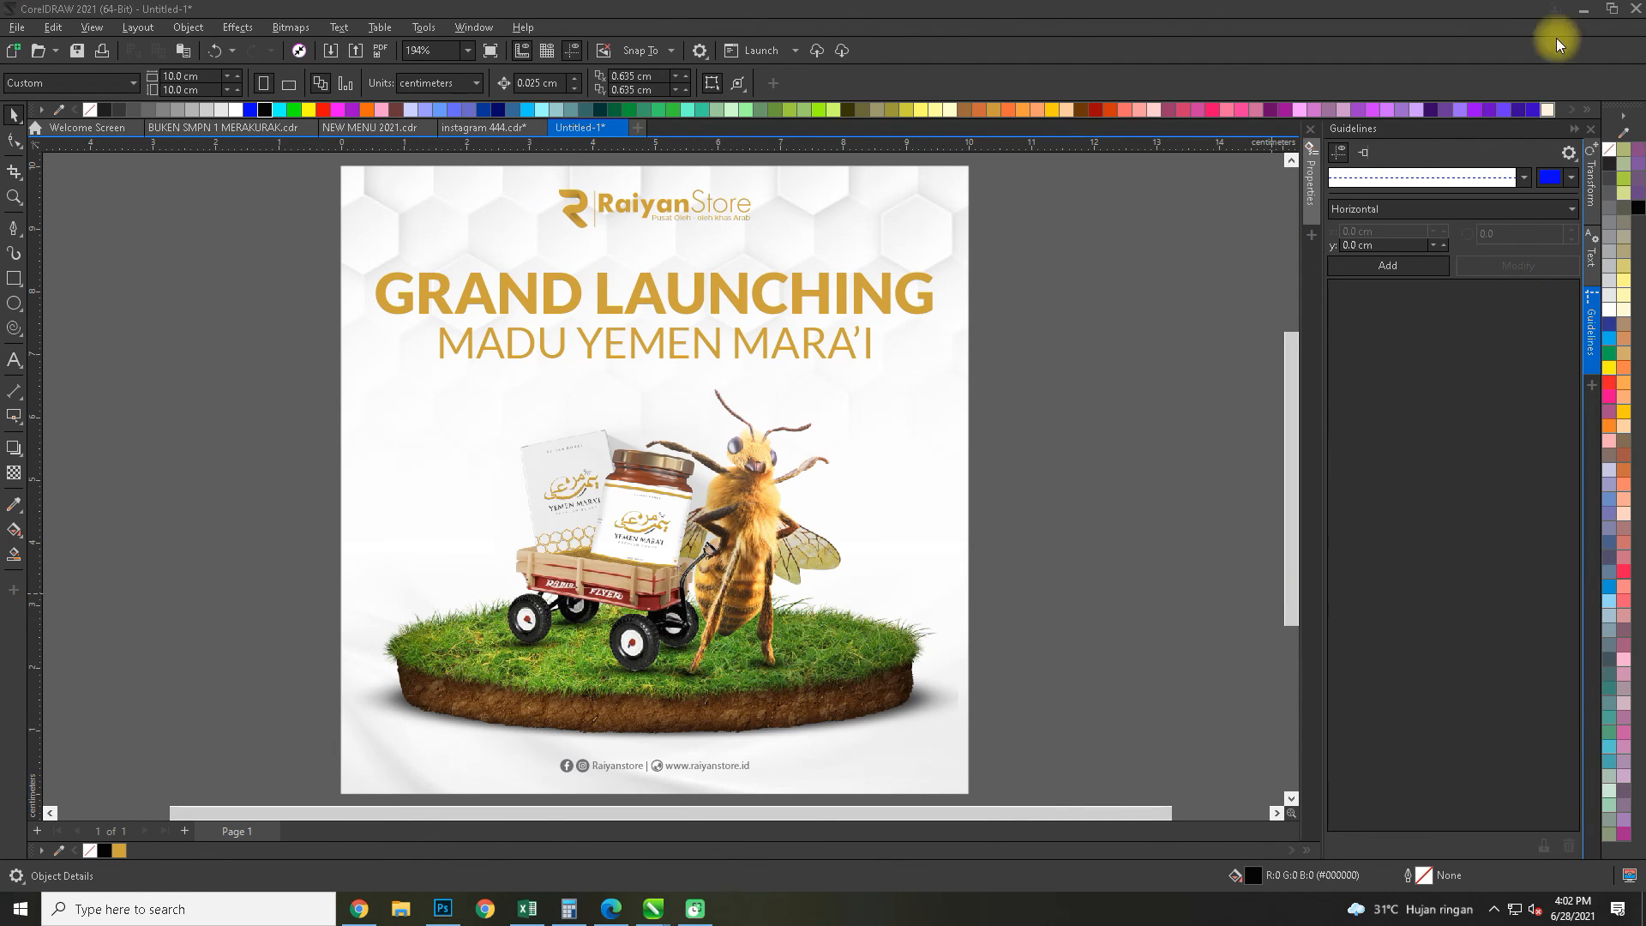
click(1587, 10)
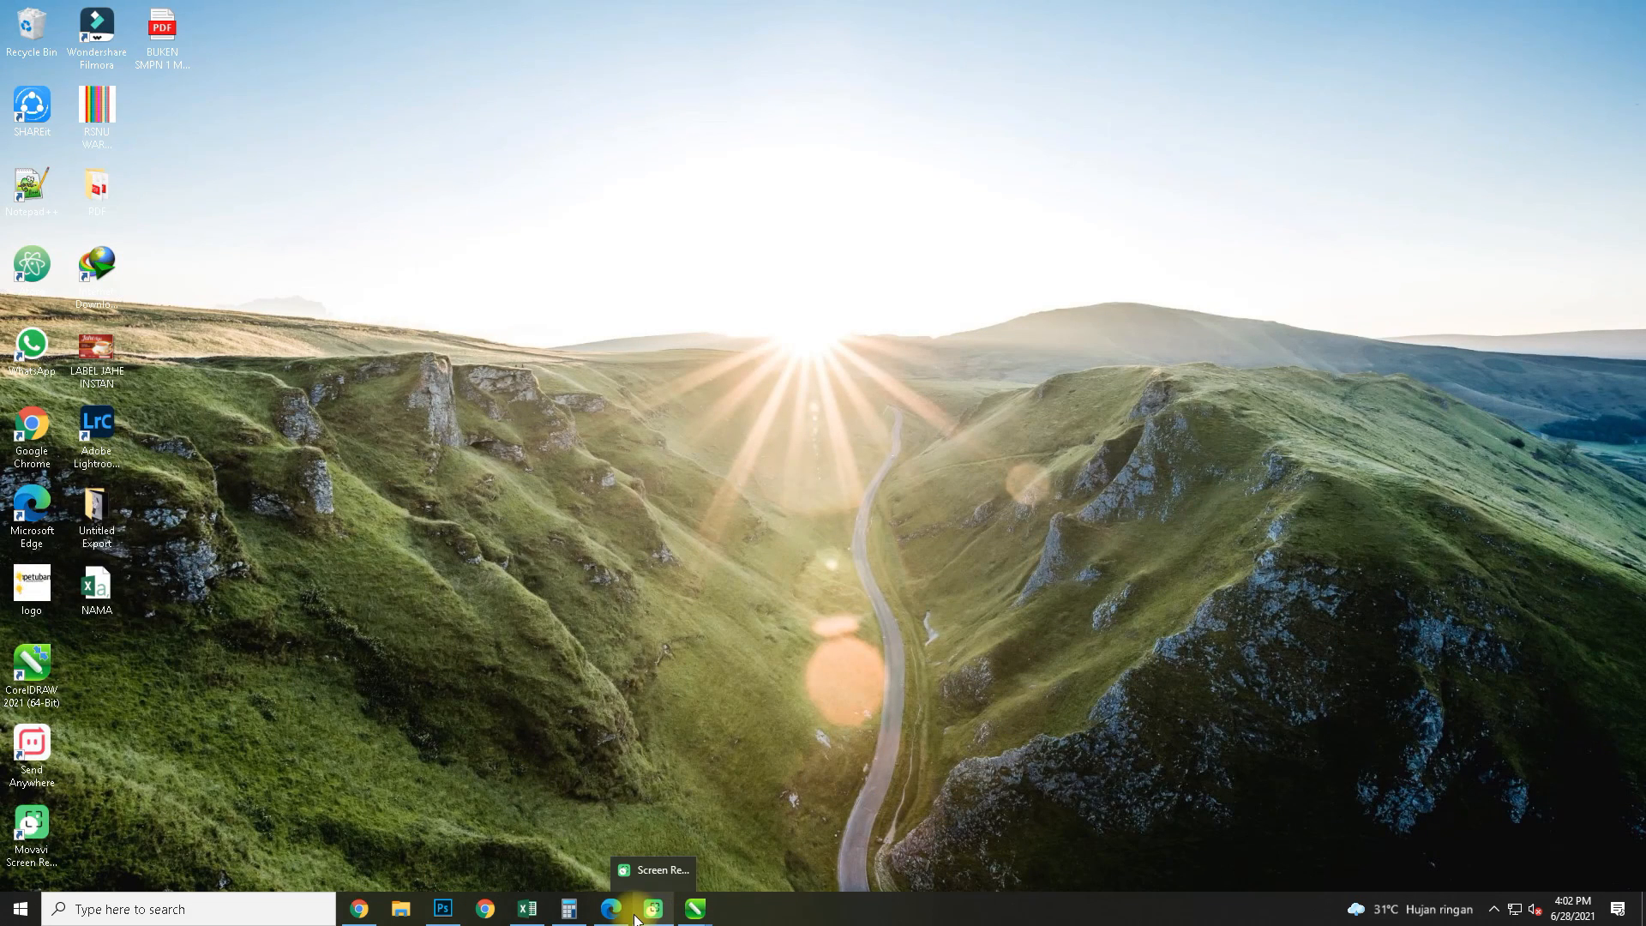